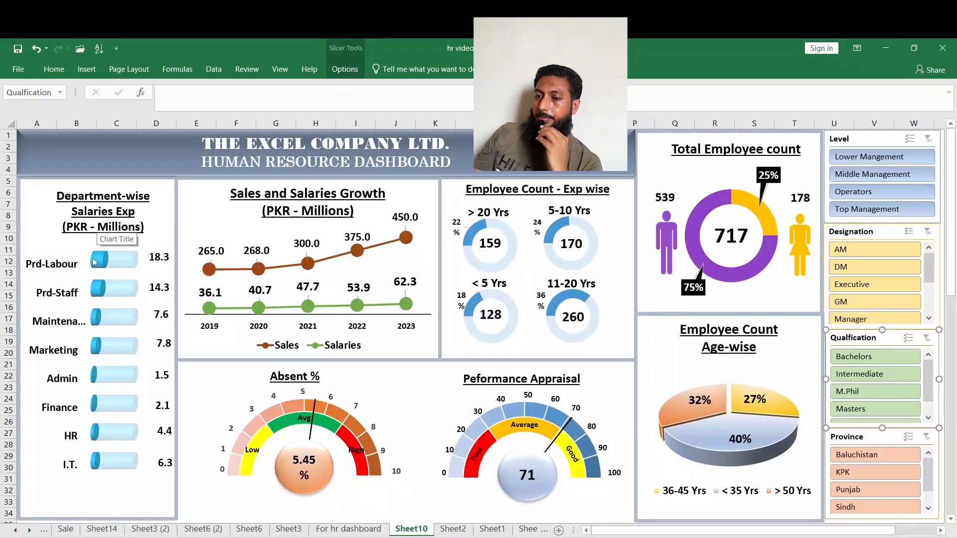
Try the dashboard slicers, filtering by designation, undoing it, then filtering by Manager designation and Masters qualification.
mouse_move(95, 262)
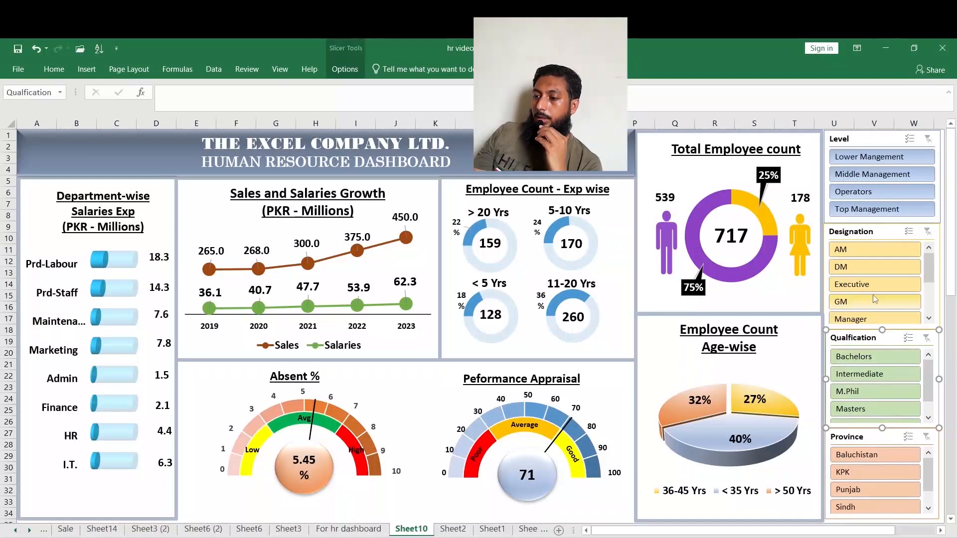
drag(877, 251, 880, 320)
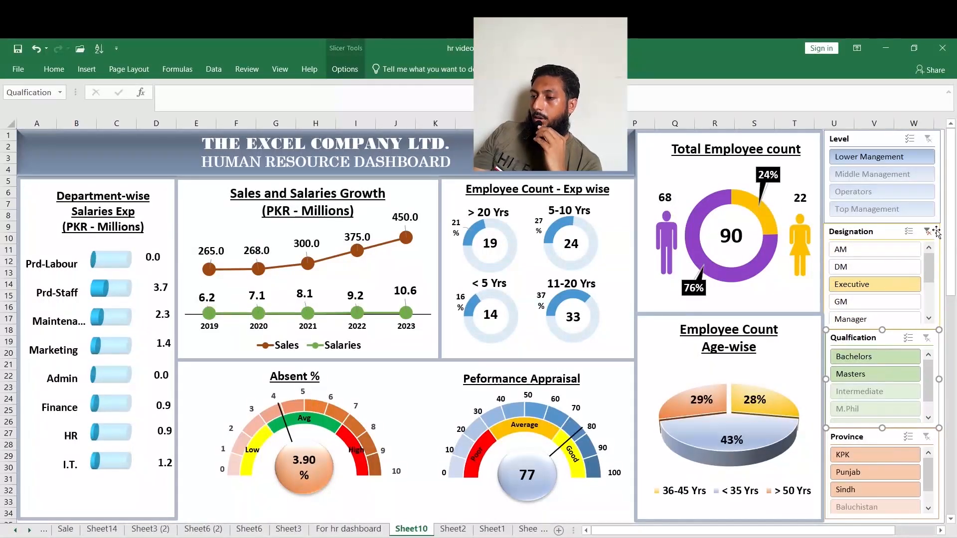
key(ctrl+z)
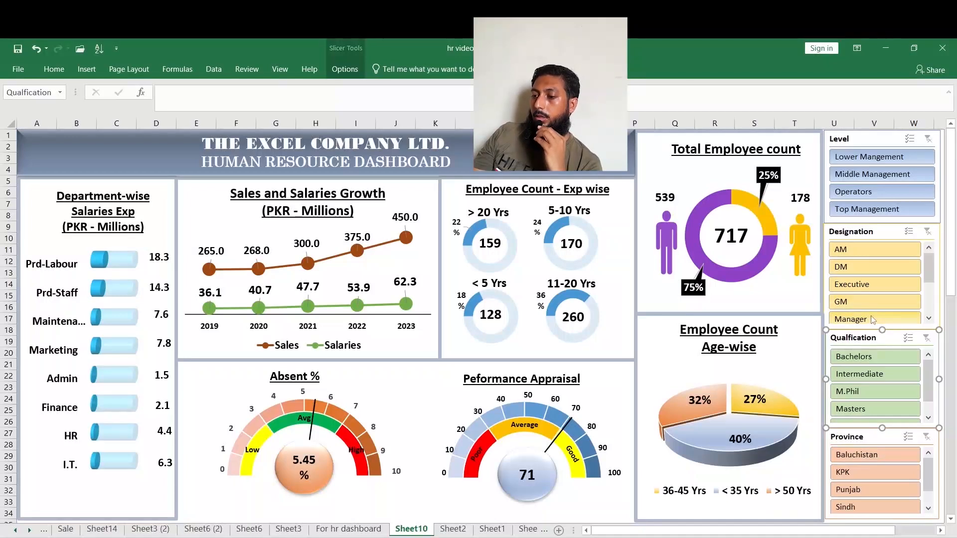
click(882, 321)
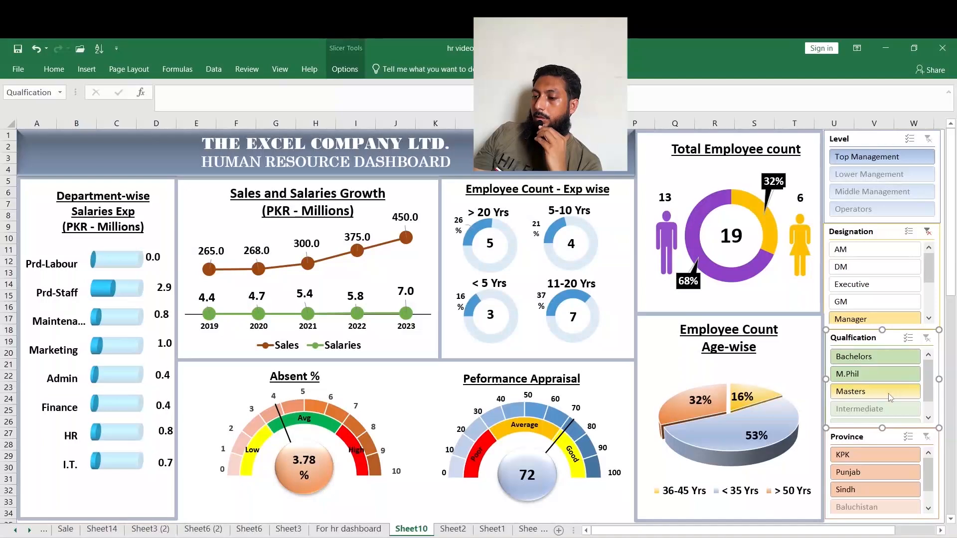
click(867, 396)
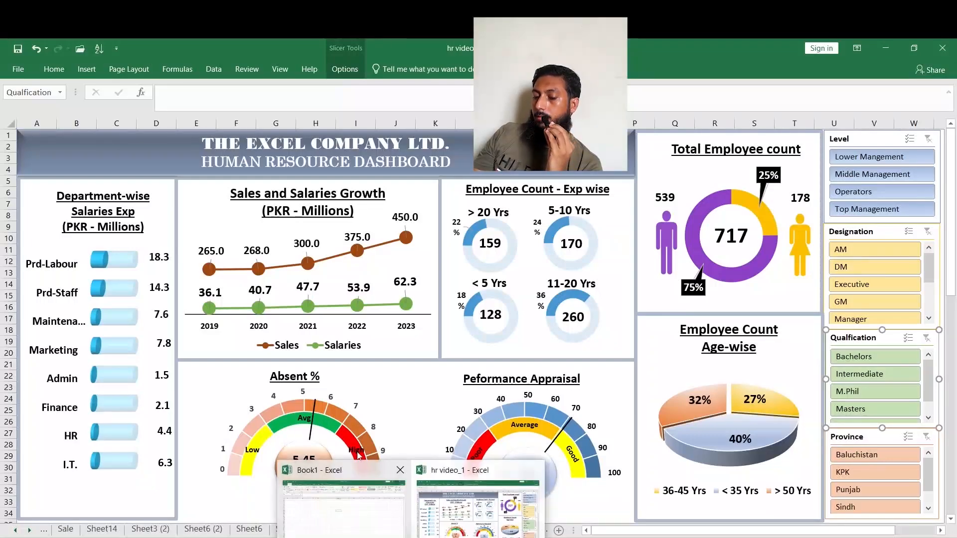
Open the For hr dashboard data sheet and review its column headers and the Age and Service duration formulas.
click(348, 529)
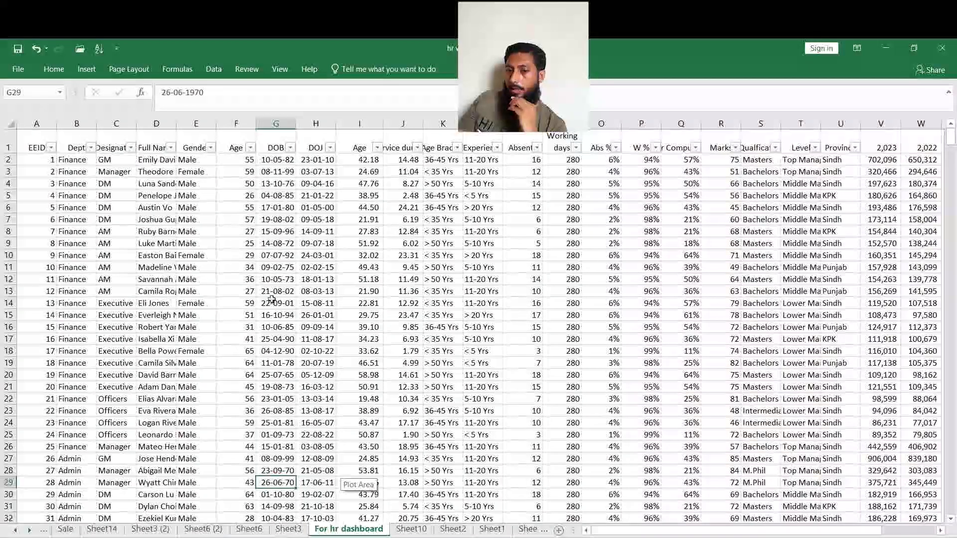
click(32, 144)
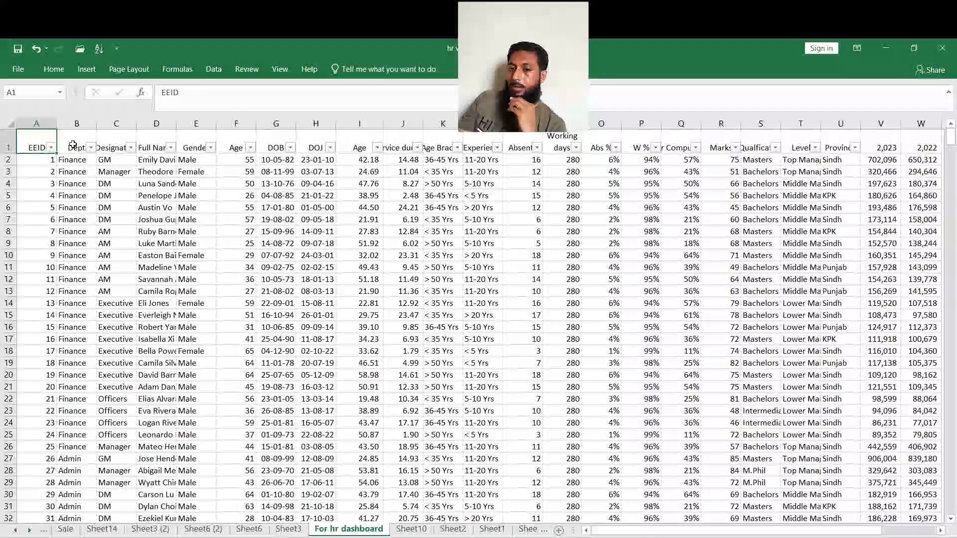
click(72, 144)
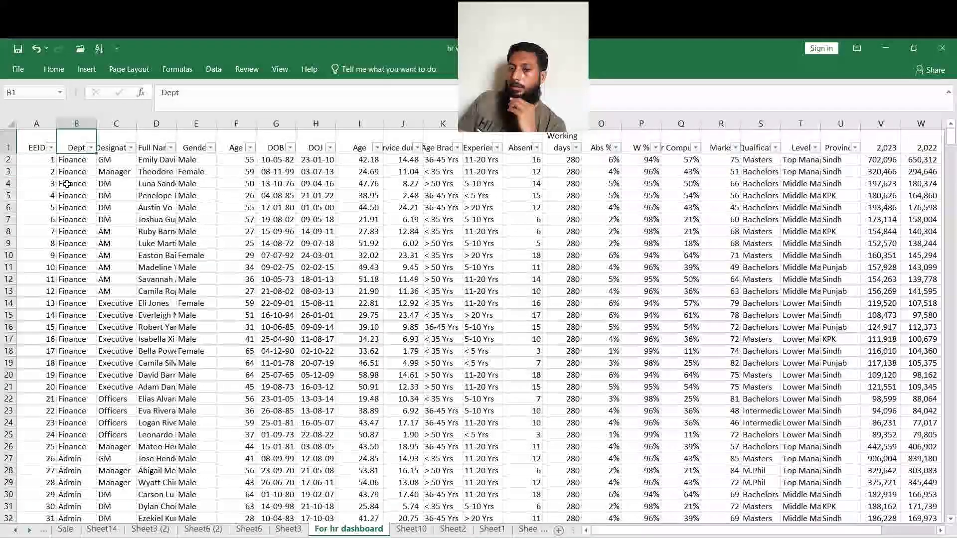
click(112, 148)
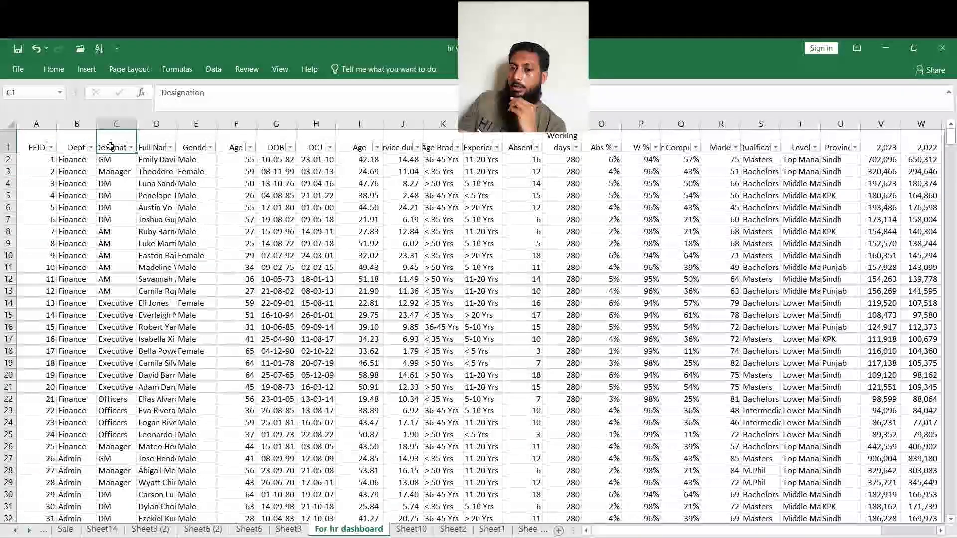
click(154, 143)
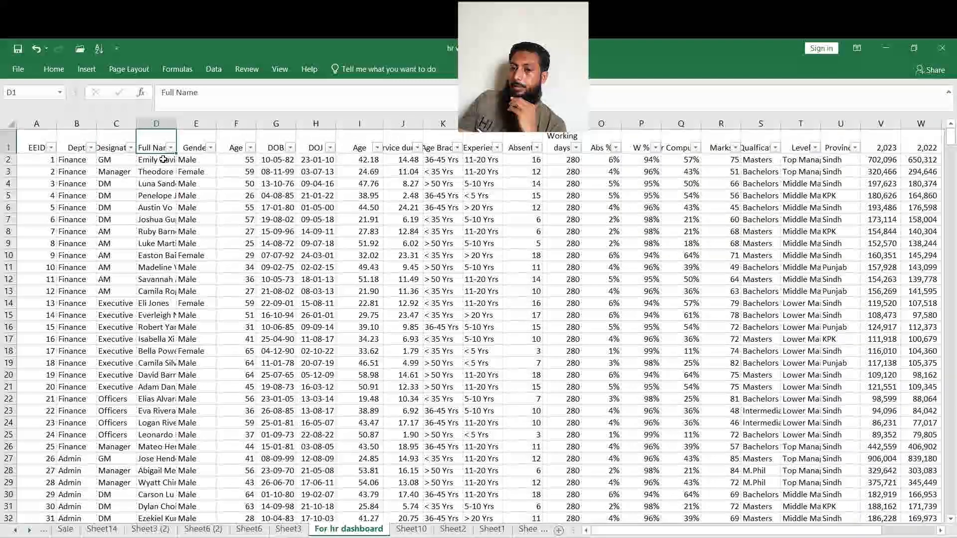
click(198, 136)
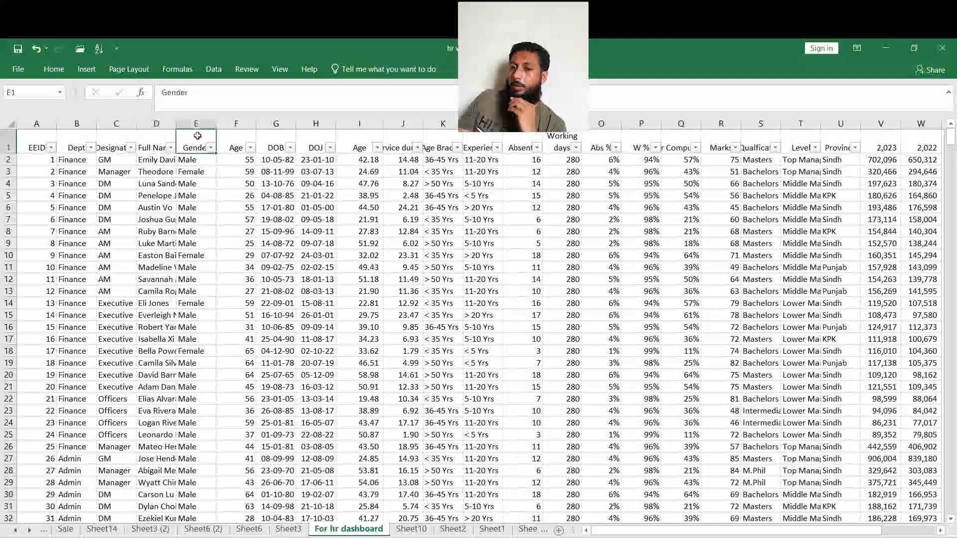
click(229, 141)
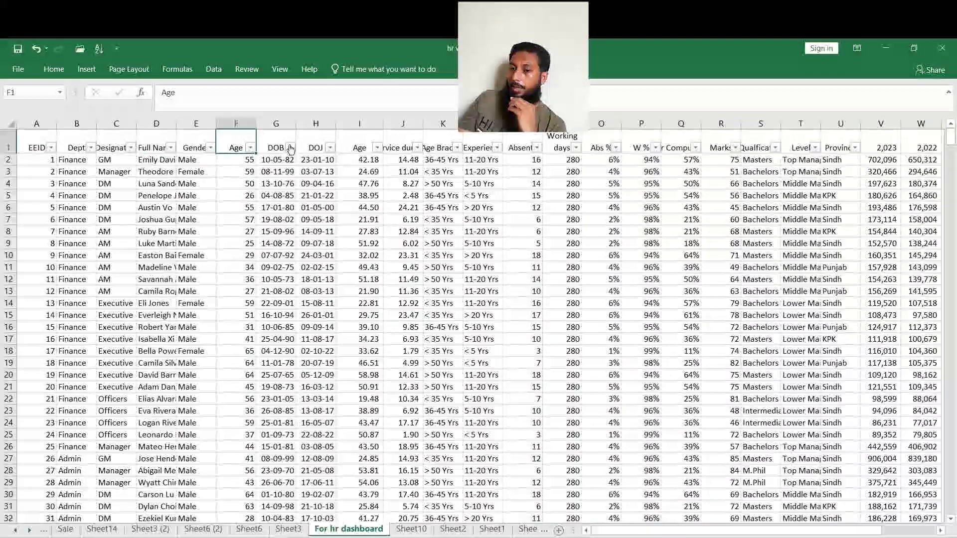
click(274, 146)
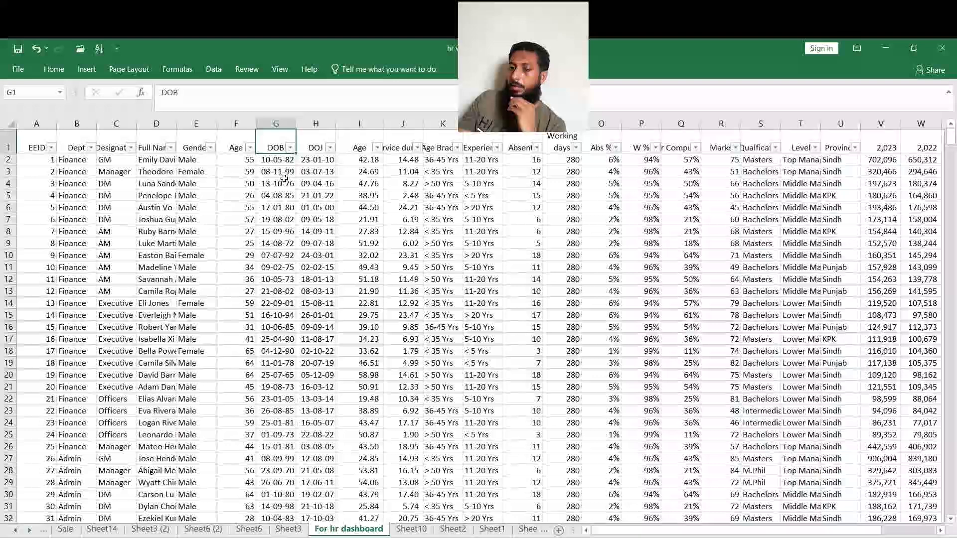
click(315, 142)
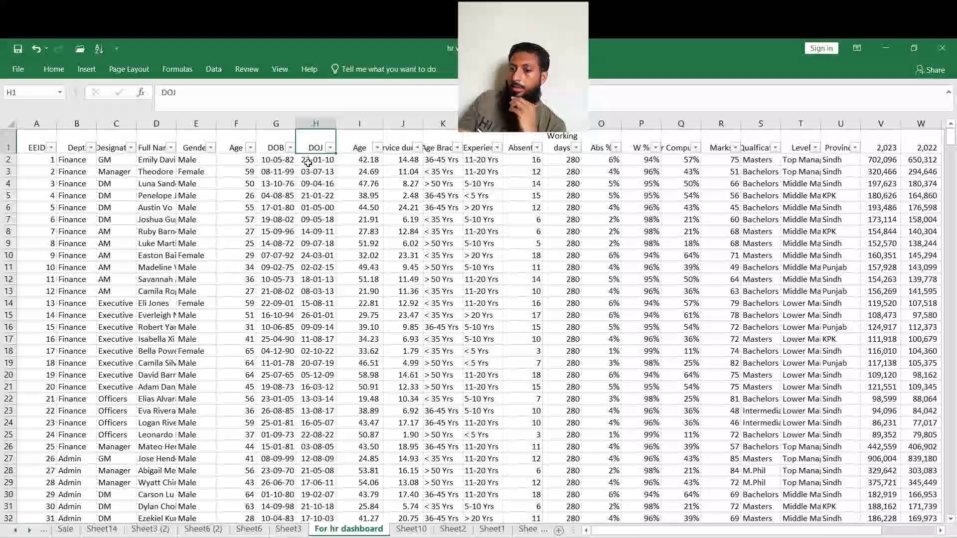
click(362, 145)
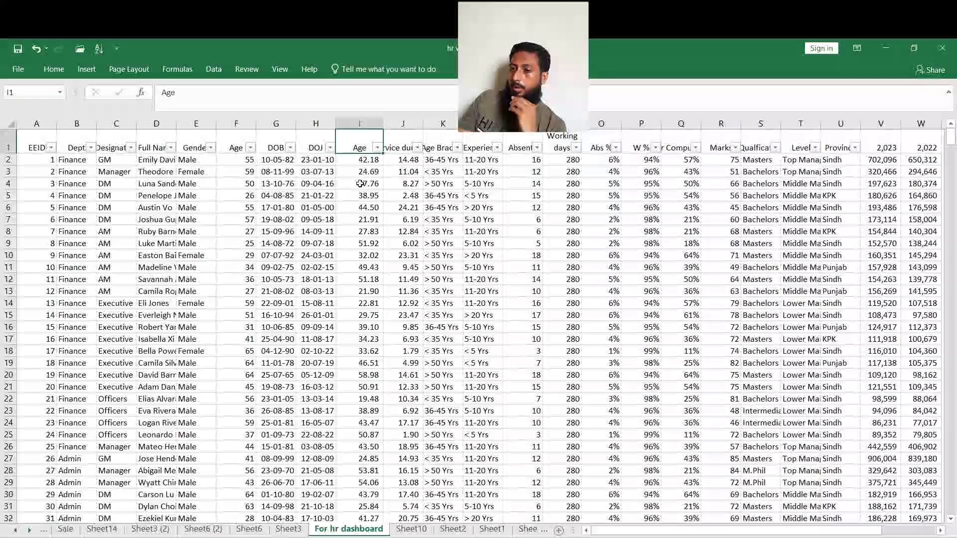
click(369, 159)
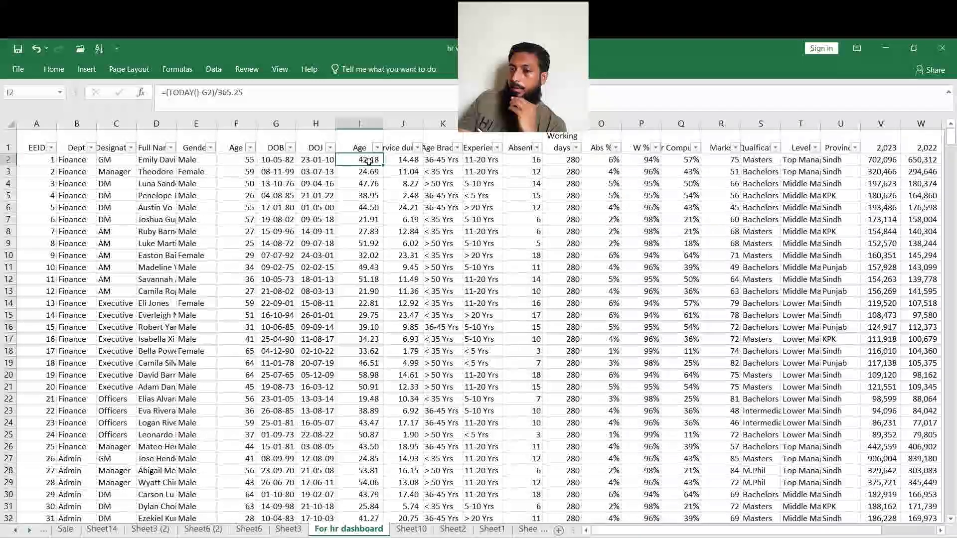
click(405, 162)
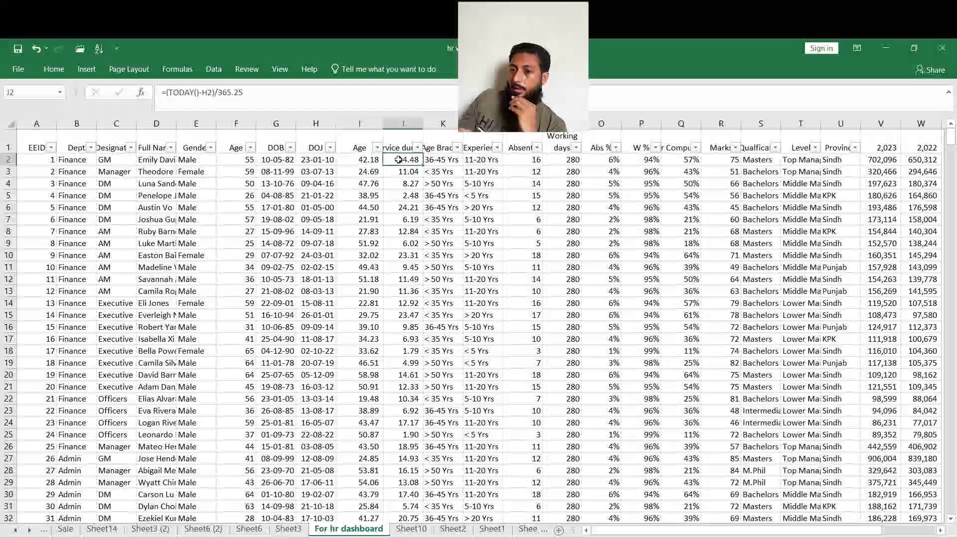
Autofit the widths of the Service duration and Age Bracket columns.
double_click(422, 123)
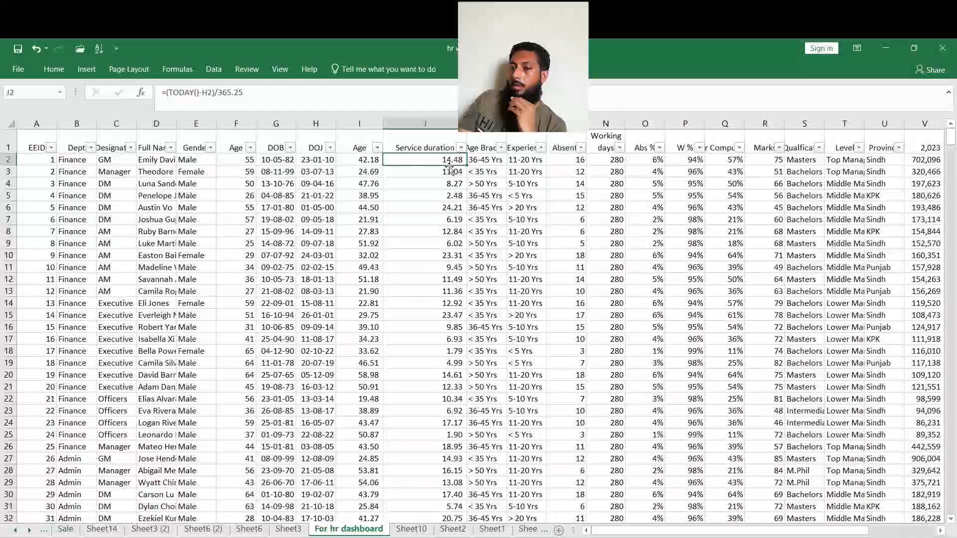
click(487, 160)
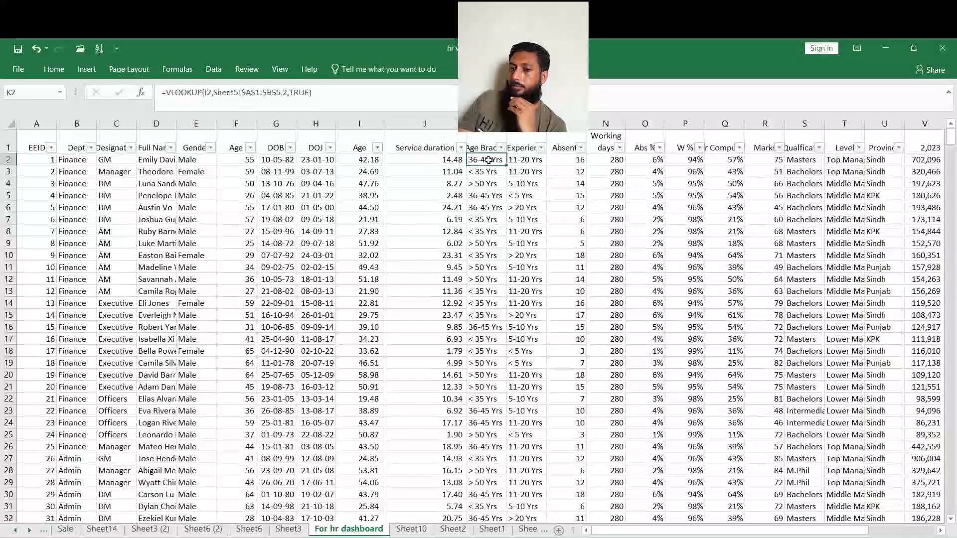
double_click(506, 124)
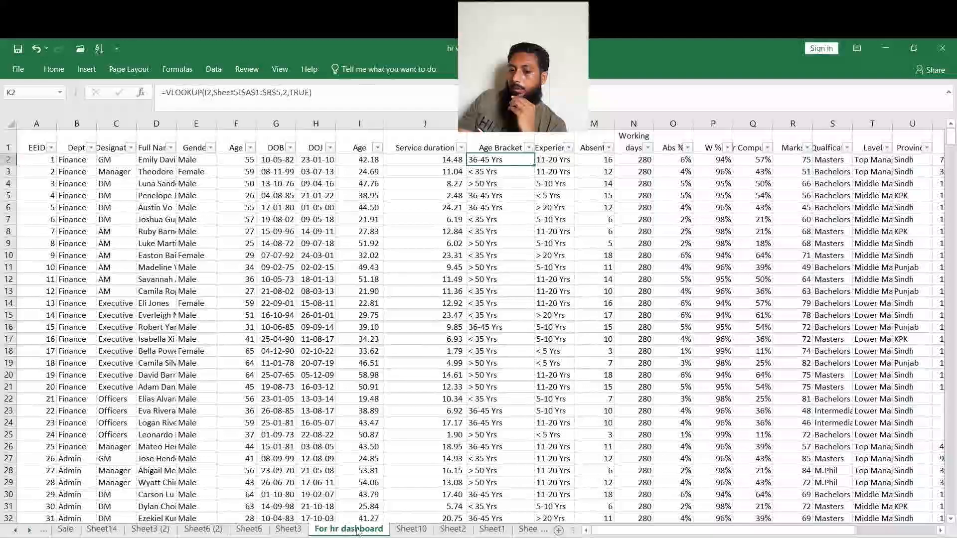
Open Sheet5 to examine the age, experience and gender lookup tables.
click(29, 530)
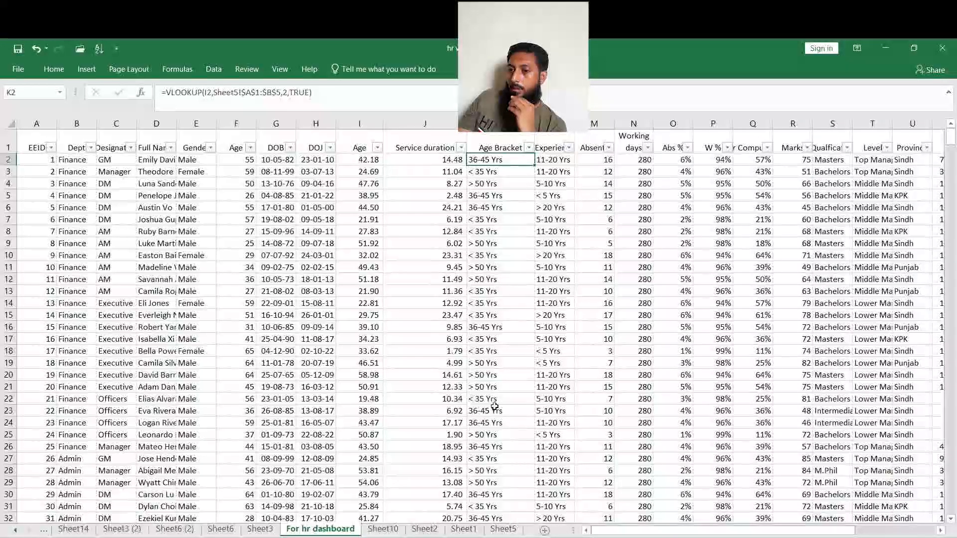
click(504, 529)
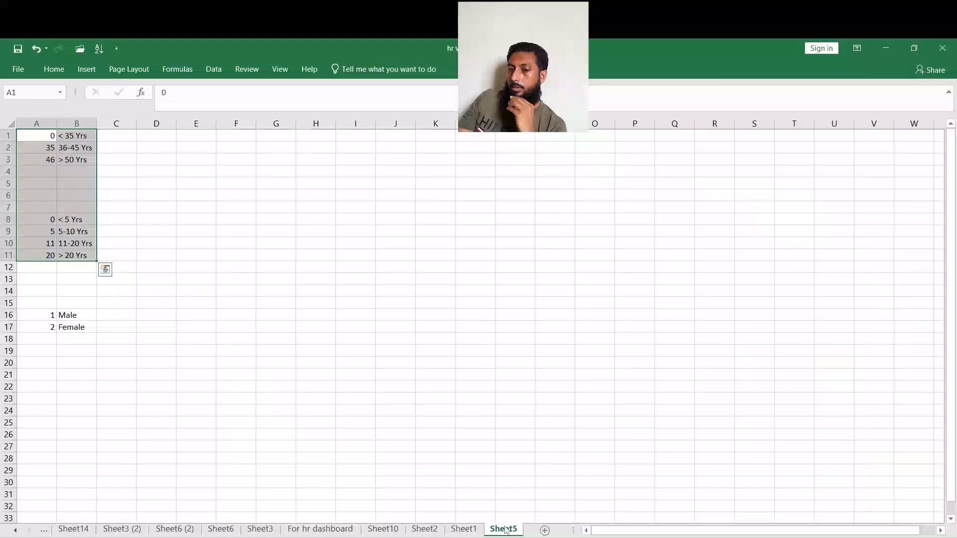
click(217, 276)
scroll(115, 314, down, 1)
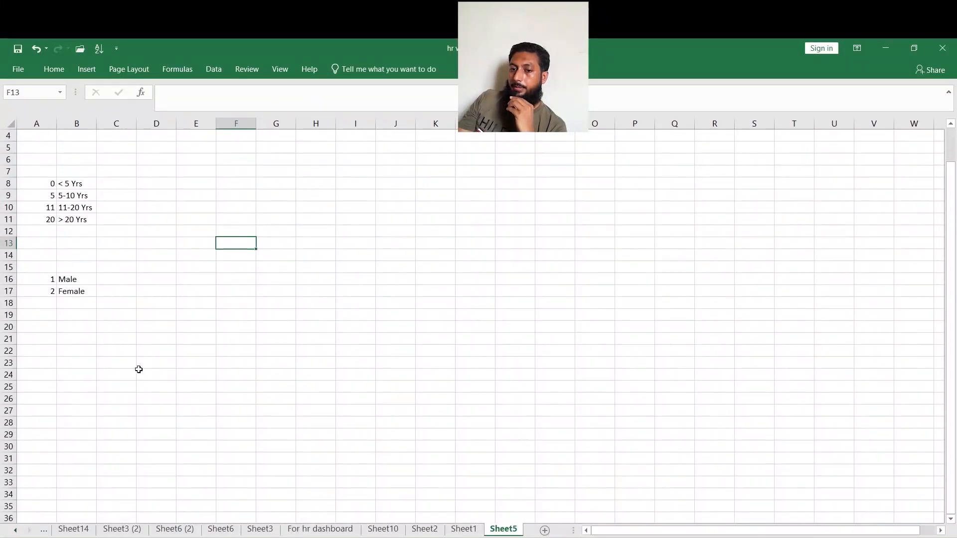
Inspect the Age Bracket VLOOKUP formula in K2 on the For hr dashboard sheet.
click(321, 529)
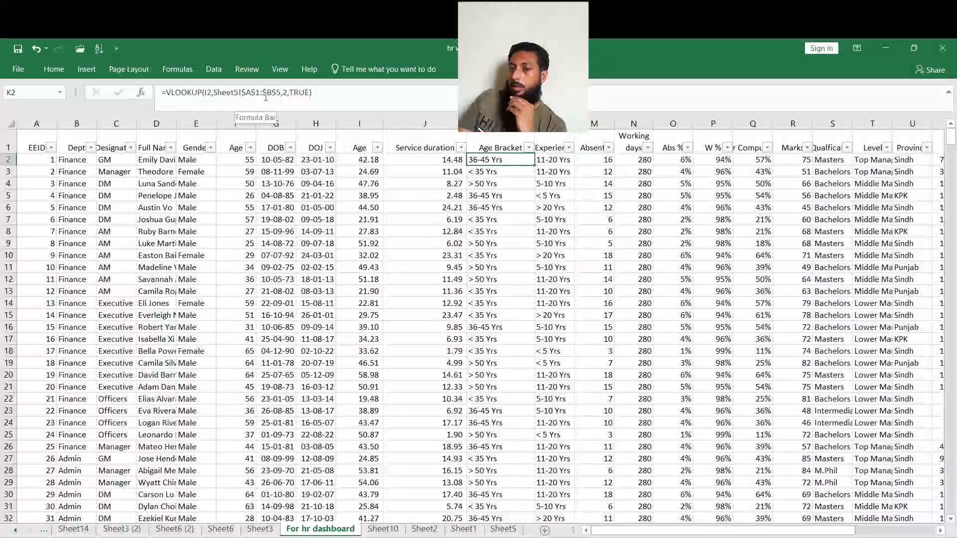
click(249, 95)
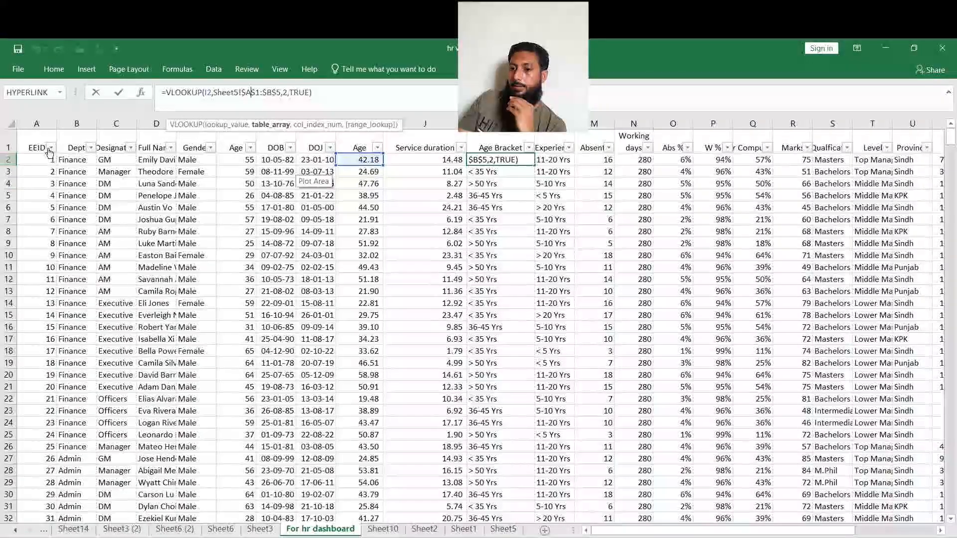
key(ctrl+Return)
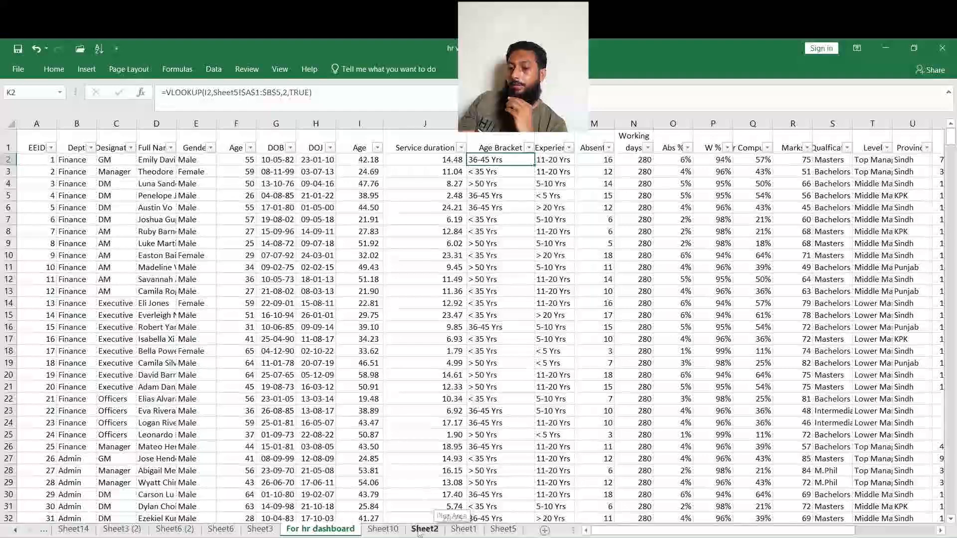
Highlight the age bracket lookup table A1:B3 on Sheet5 with a yellow fill.
click(504, 529)
scroll(129, 309, down, 1)
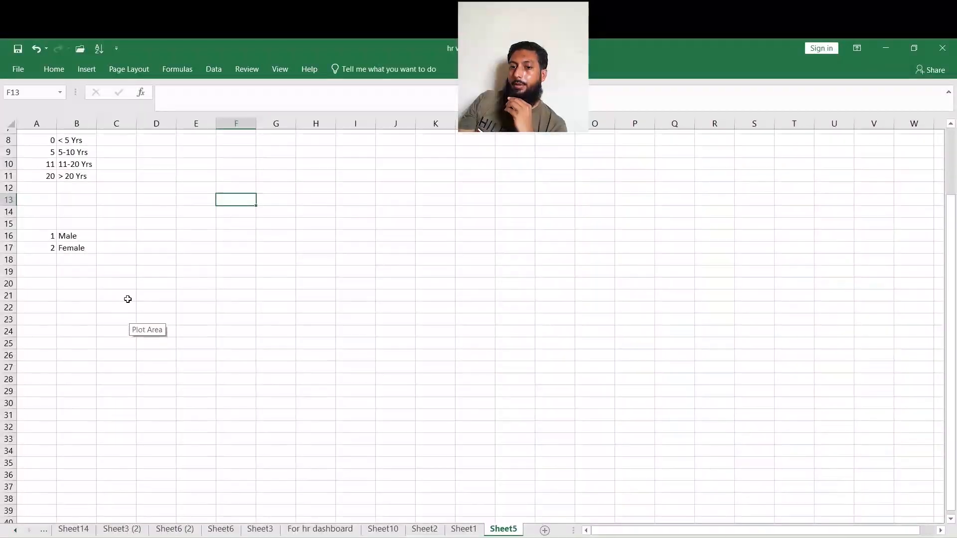
scroll(119, 289, up, 2)
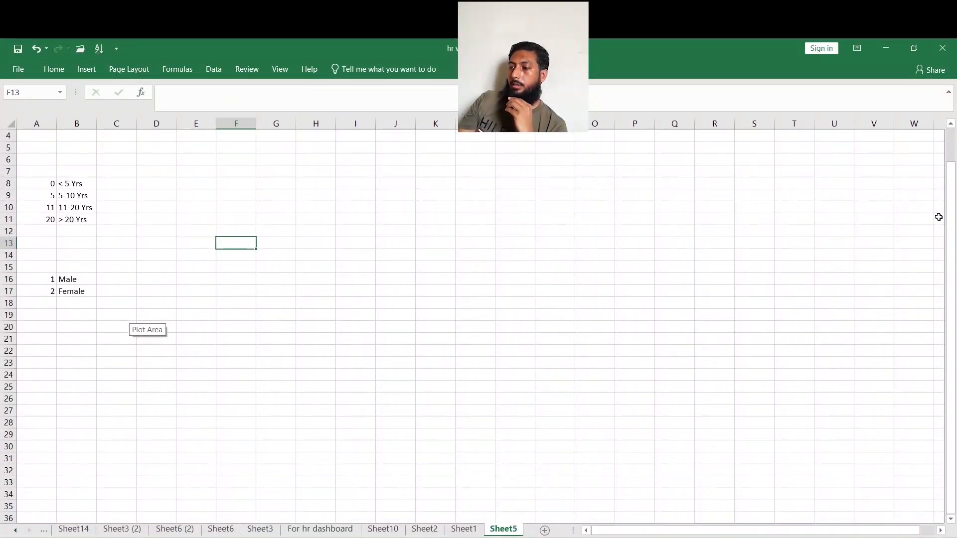
scroll(938, 217, up, 1)
click(50, 137)
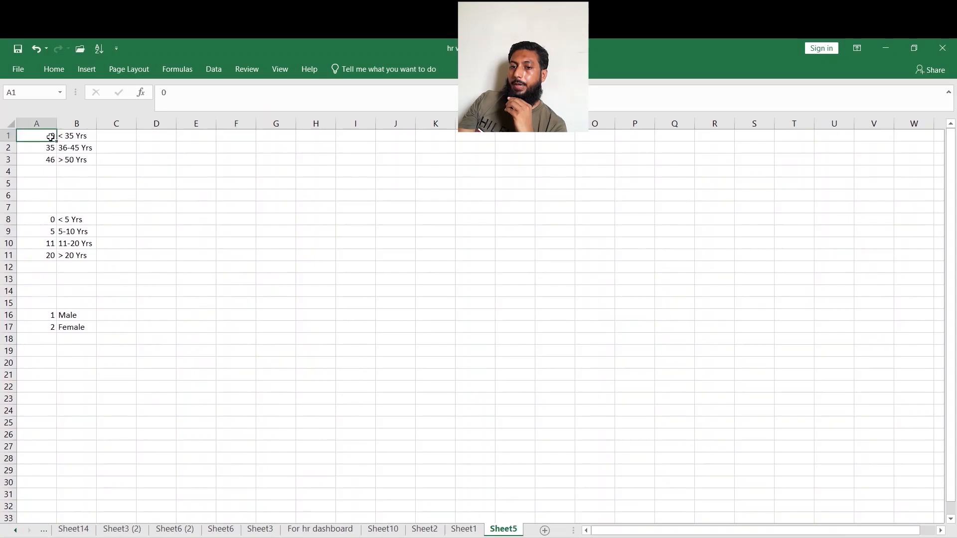
drag(50, 137, 77, 158)
click(54, 69)
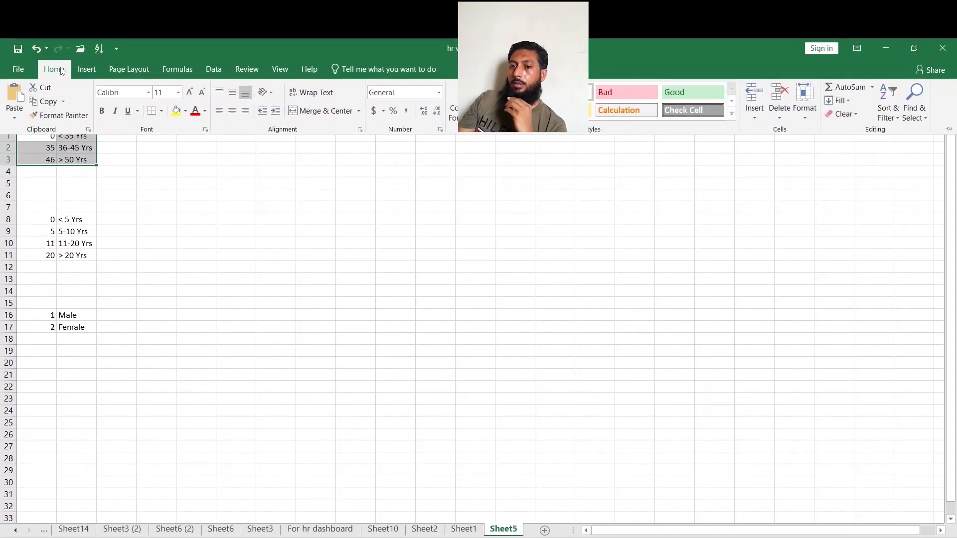
click(175, 111)
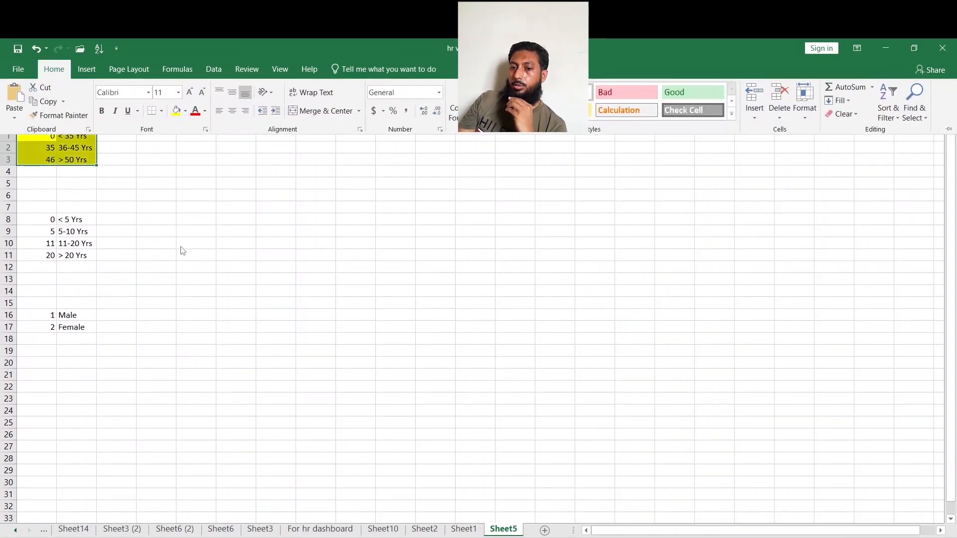
click(948, 128)
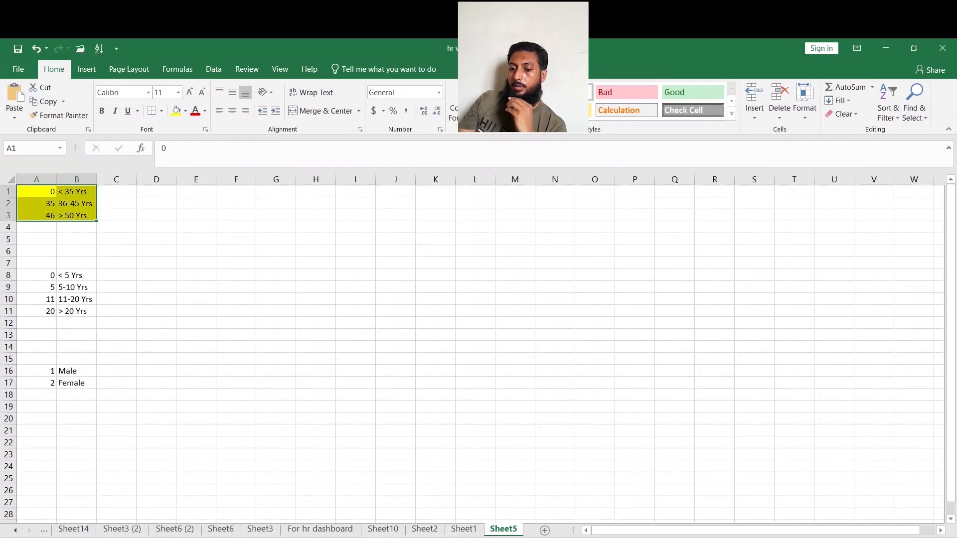
Autofit the Experience column width on the For hr dashboard sheet.
click(320, 529)
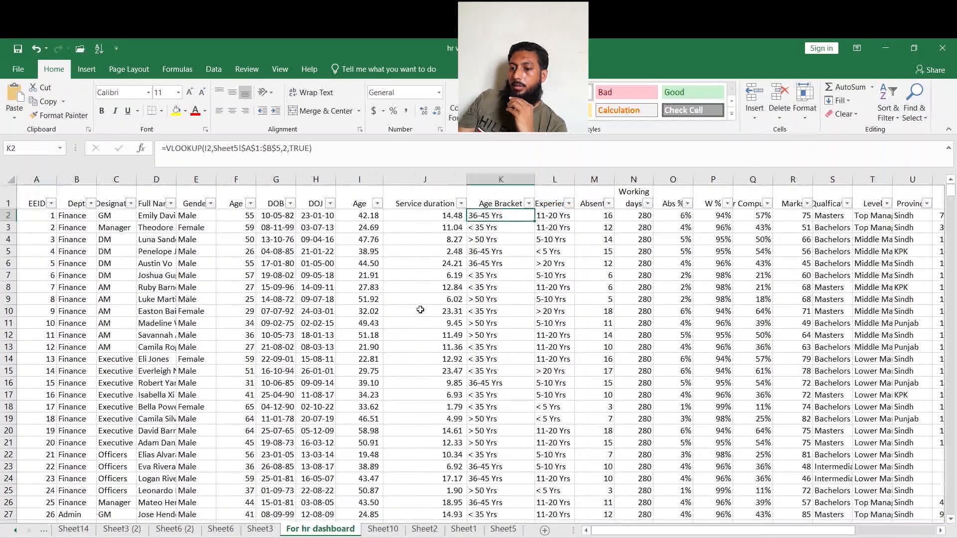
key(Right)
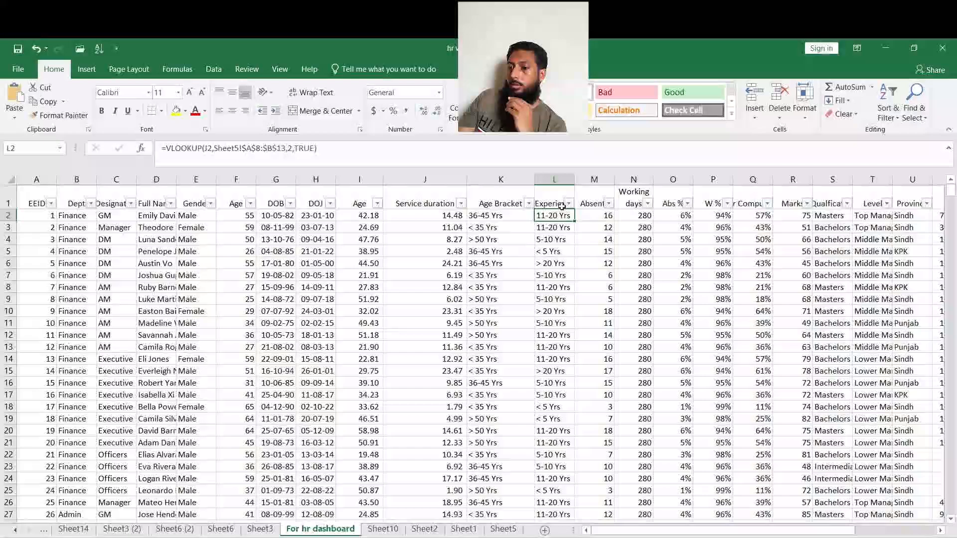
double_click(574, 179)
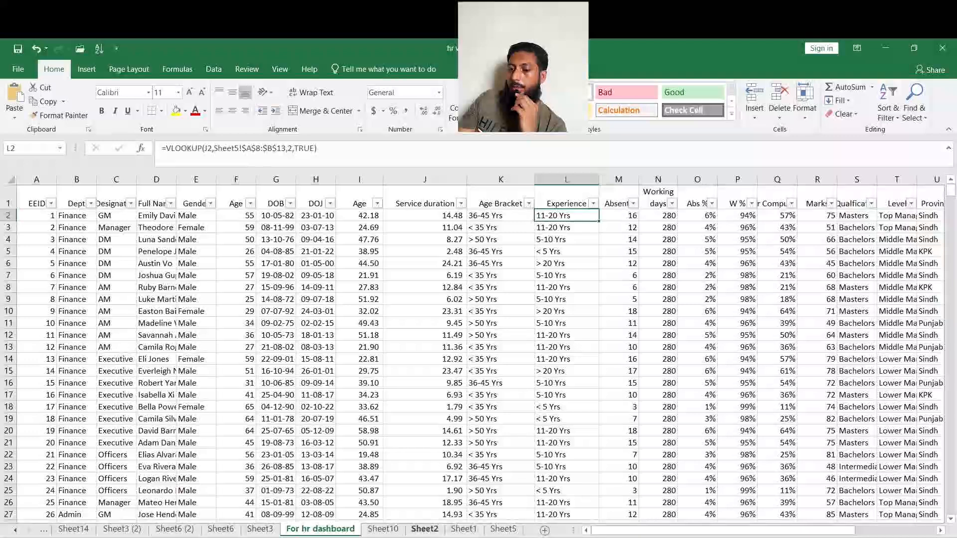
Highlight the experience bracket lookup table A8:B11 on Sheet5 with a green fill.
click(512, 529)
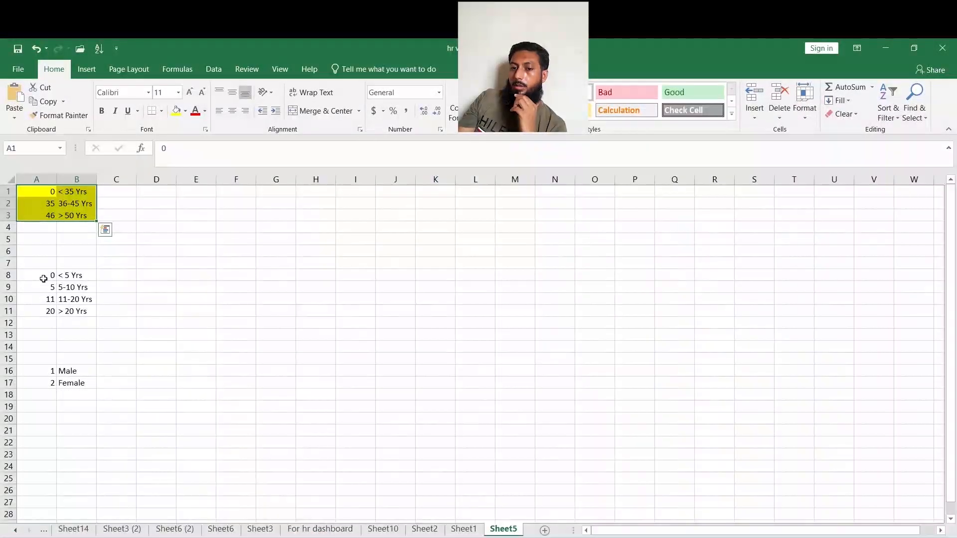
drag(43, 279, 90, 309)
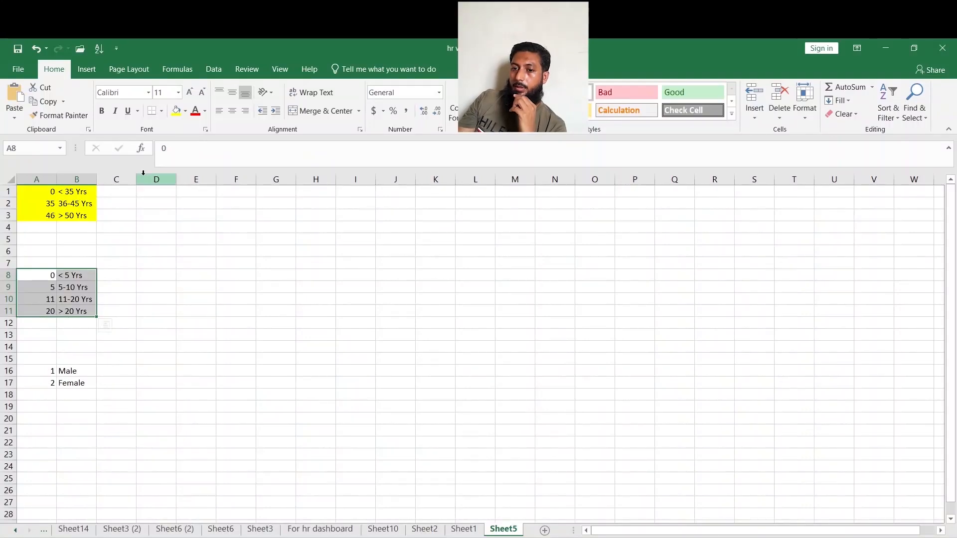
click(185, 112)
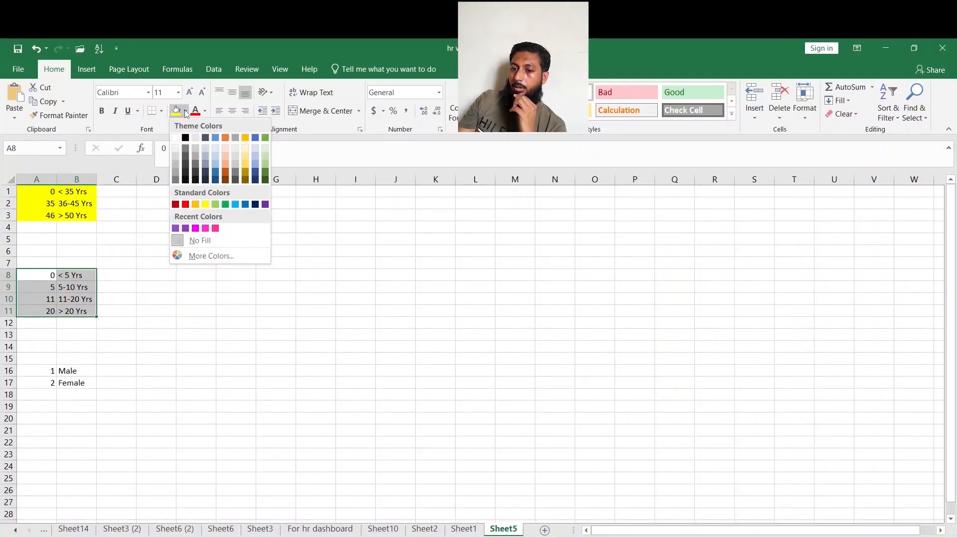
click(226, 204)
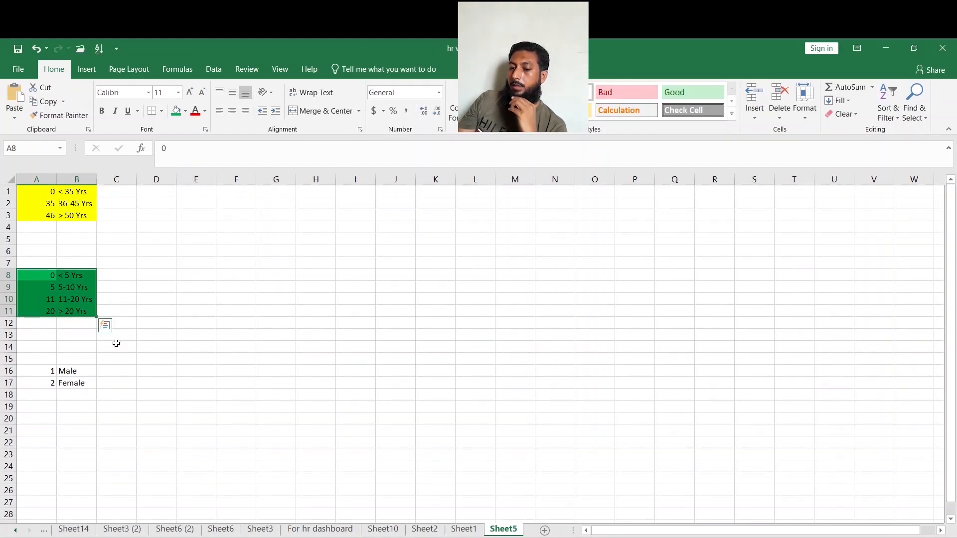
Autofit the Absents column width on the For hr dashboard sheet.
click(329, 530)
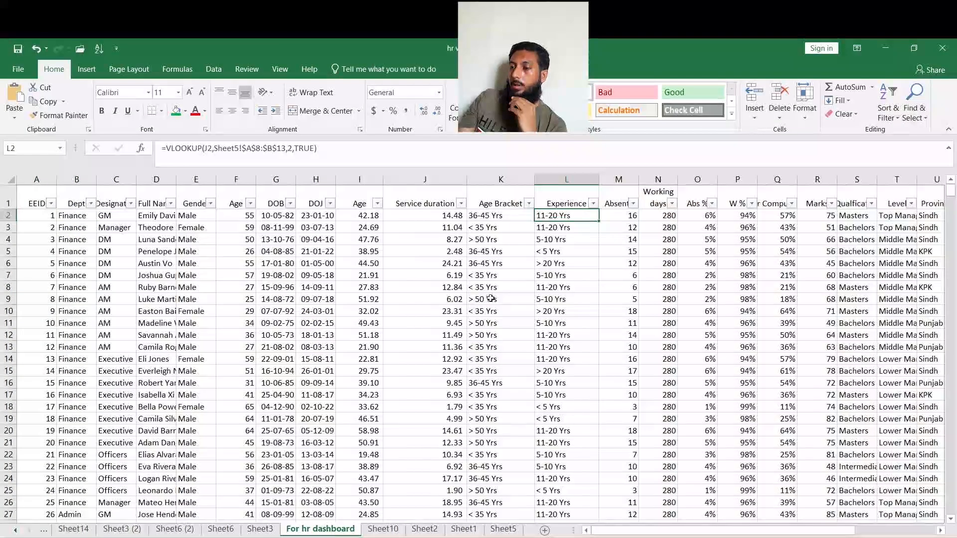
click(616, 216)
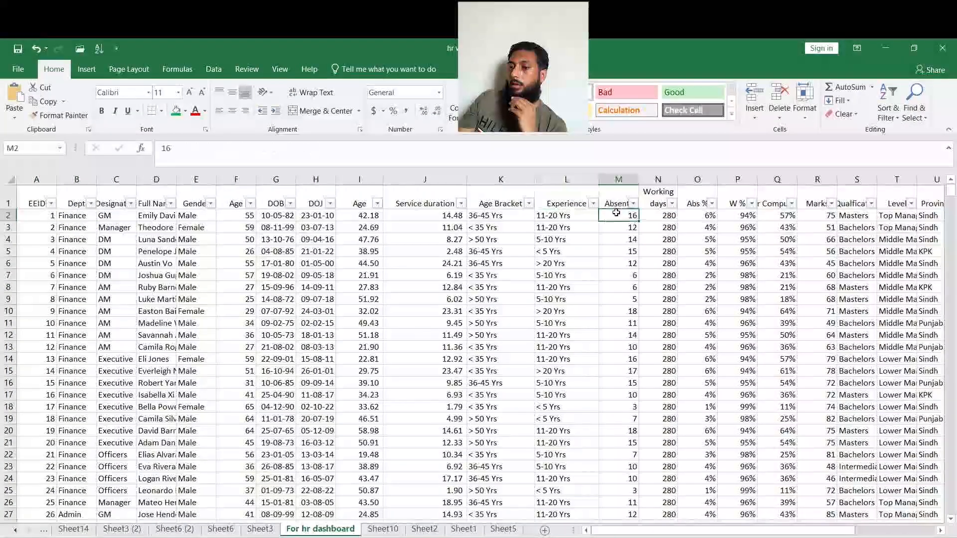
double_click(634, 174)
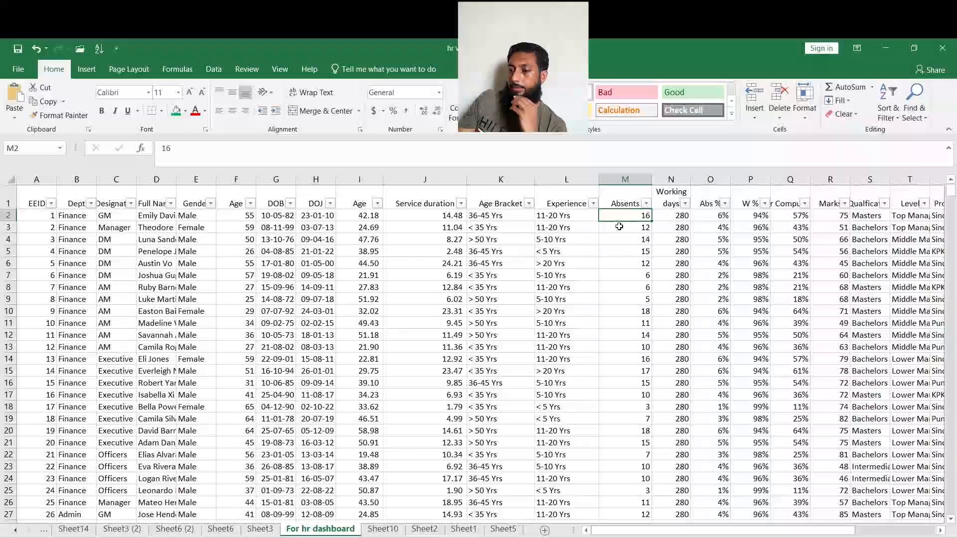
Inspect the Abs % formula in O2 along with the Absents and Working days cells it references.
click(667, 215)
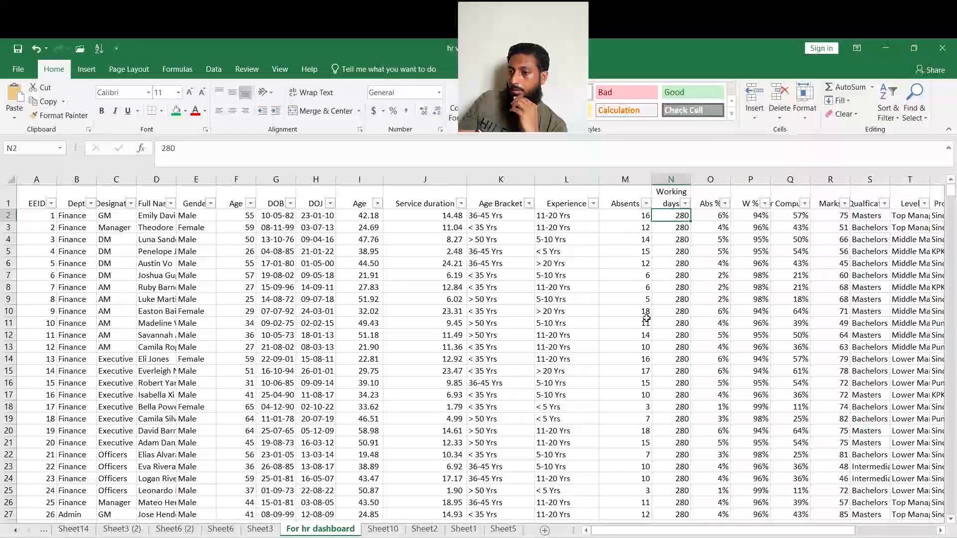
click(619, 204)
click(618, 215)
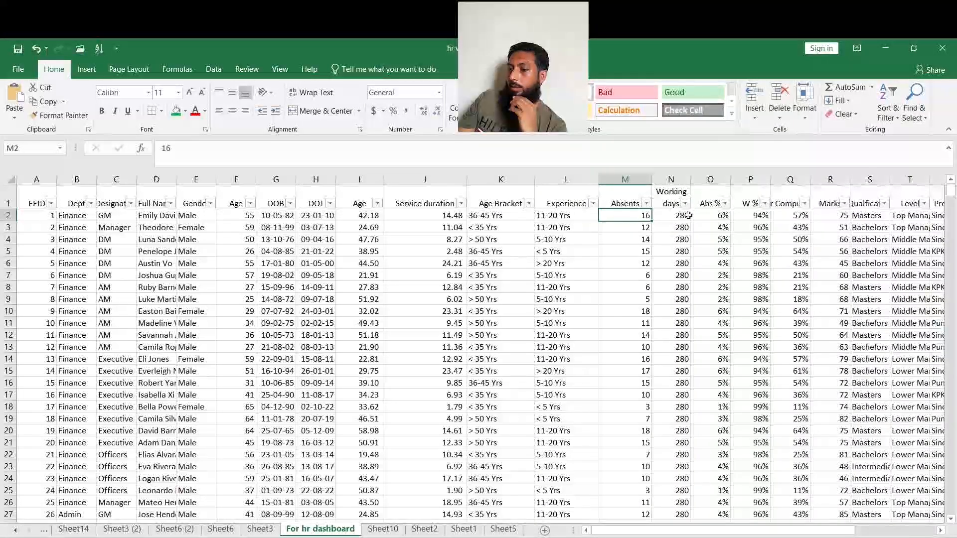
click(671, 216)
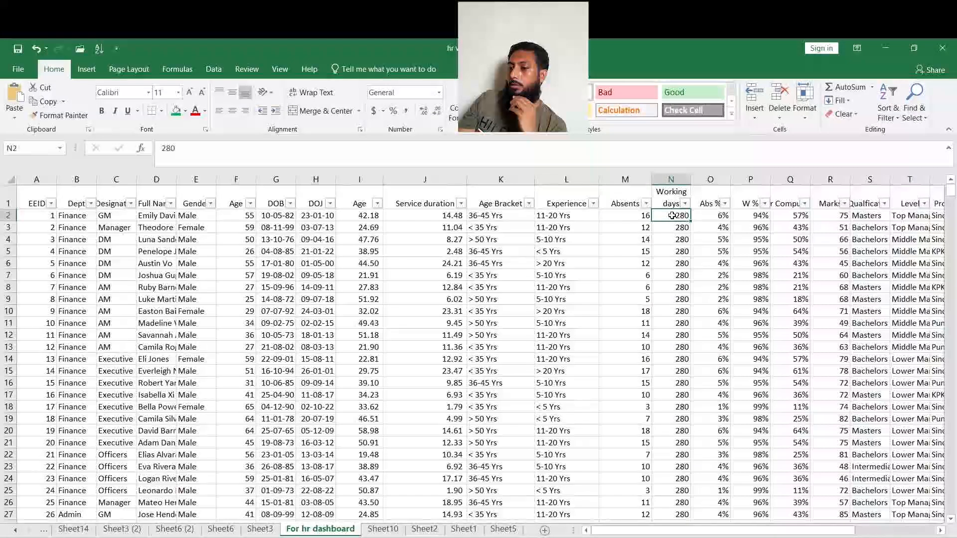
click(710, 215)
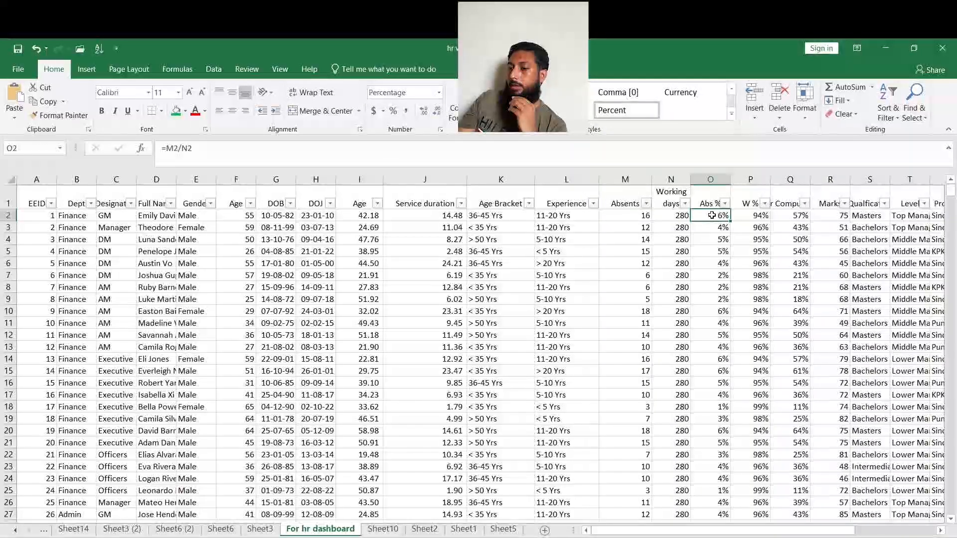
double_click(712, 215)
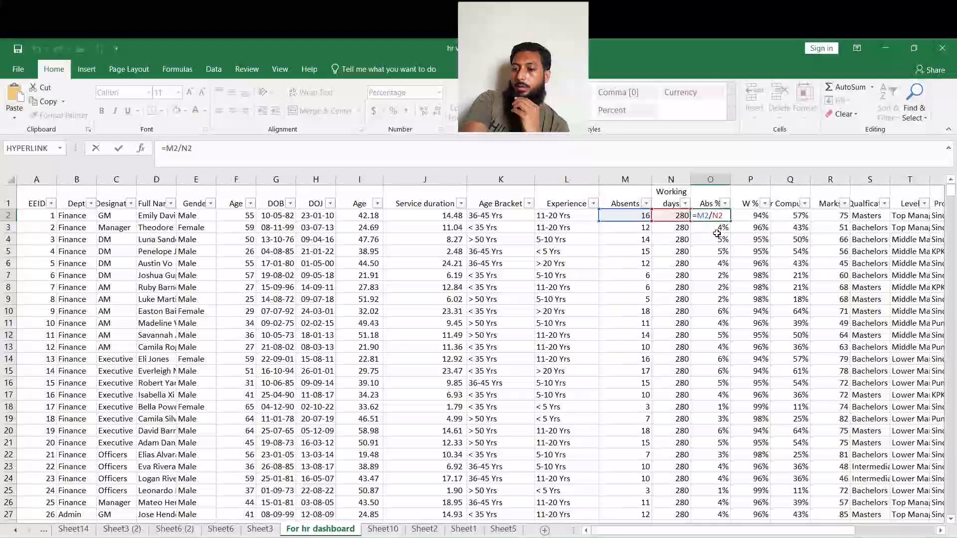
key(Escape)
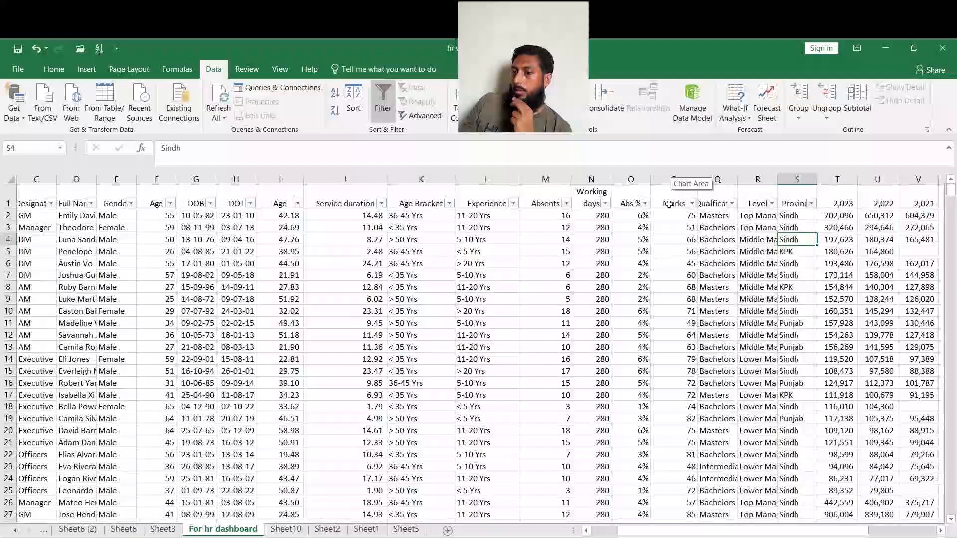
Examine the yearly 2023 to 2019 columns at the far end of the dashboard data.
click(728, 228)
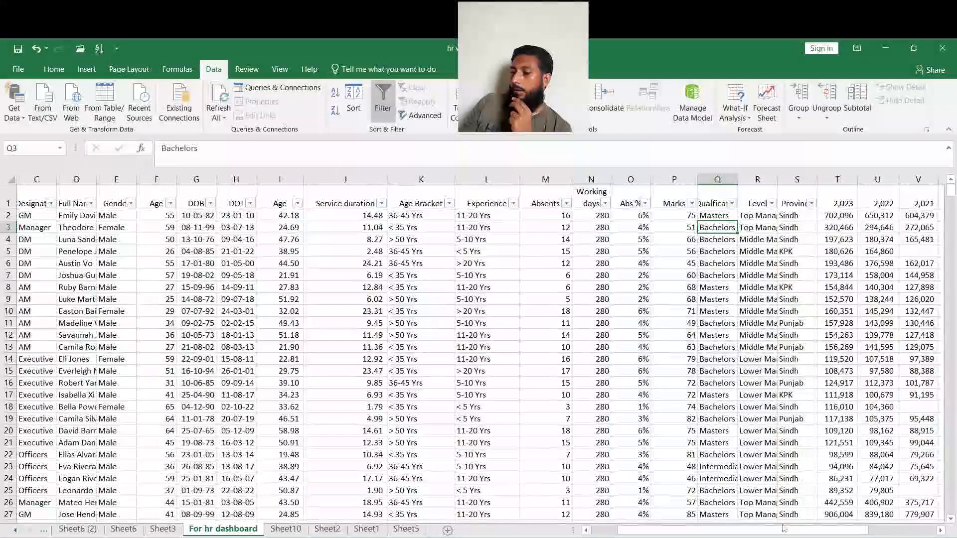
scroll(784, 529, right, 4)
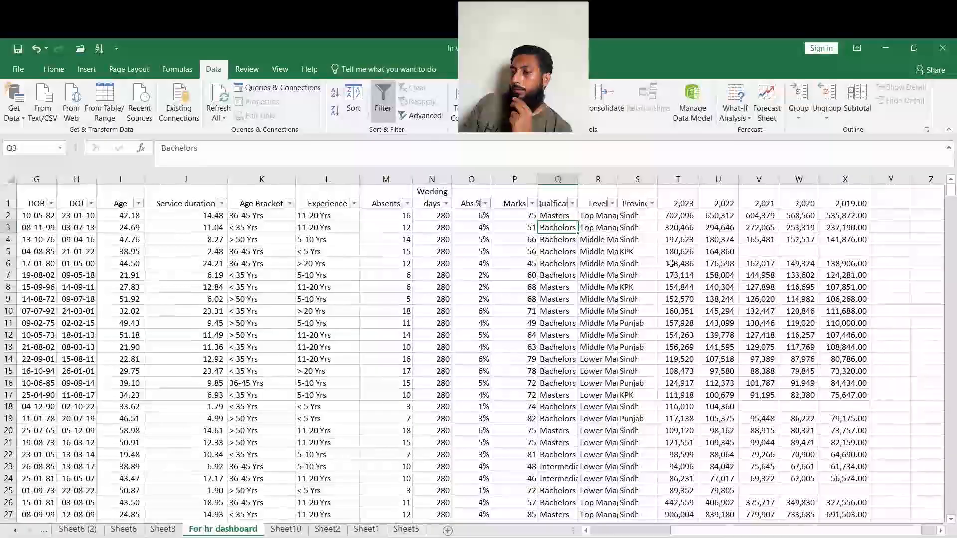
click(681, 206)
click(680, 216)
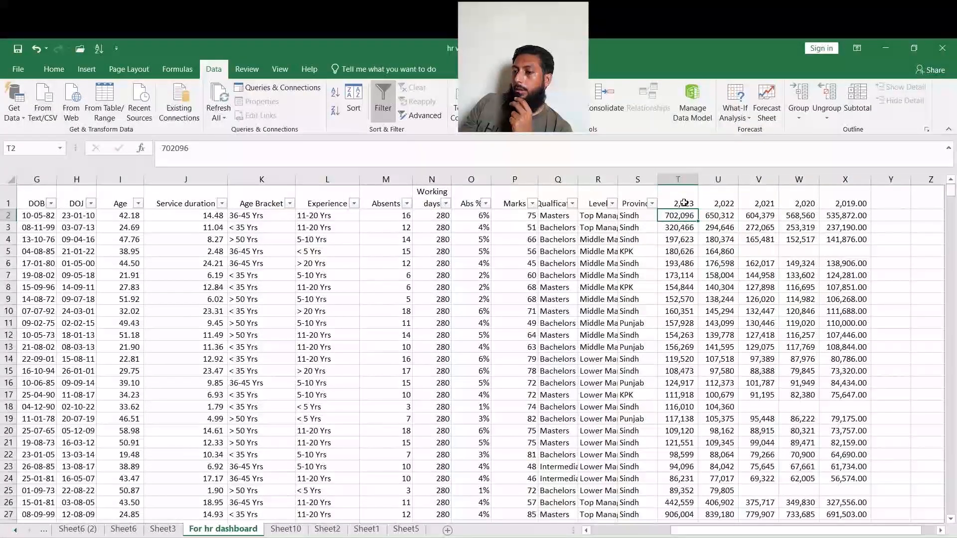
click(723, 199)
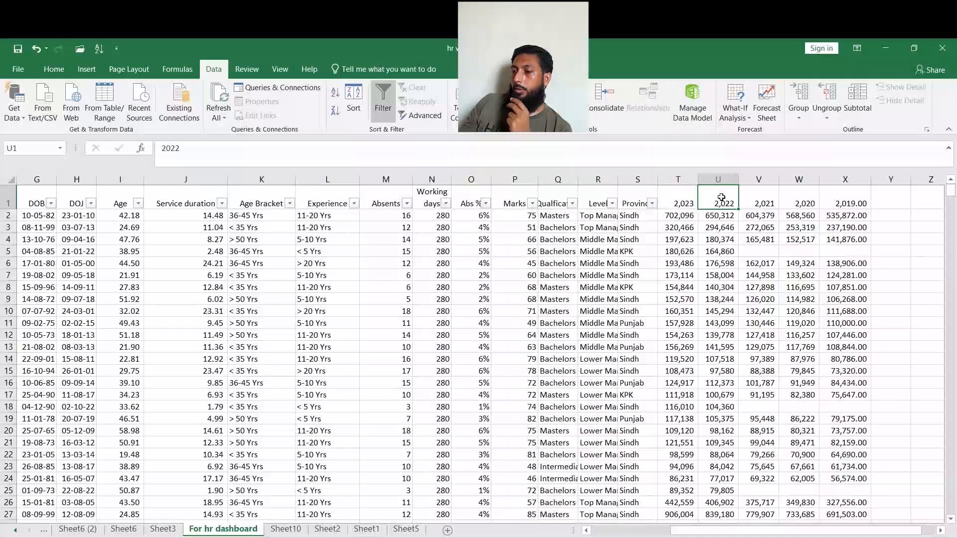
click(761, 196)
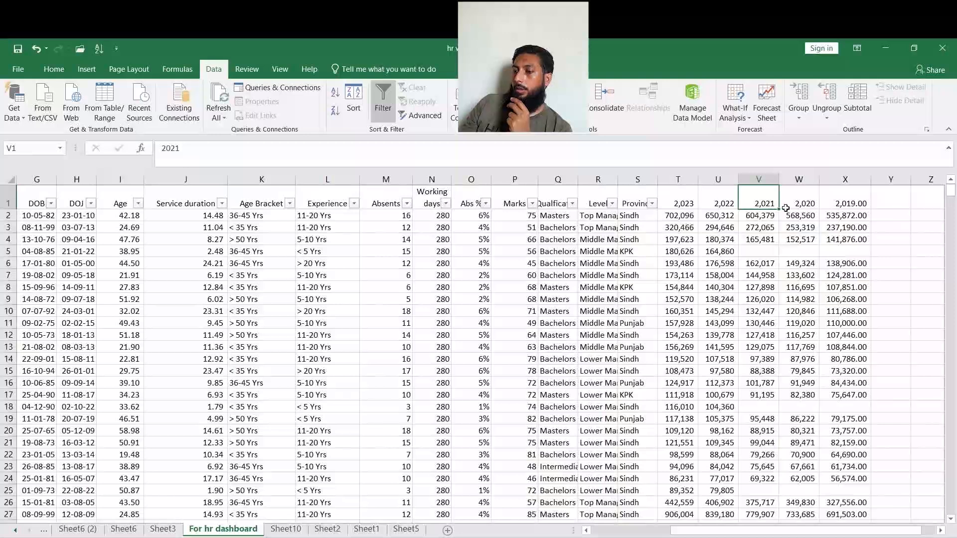
click(853, 194)
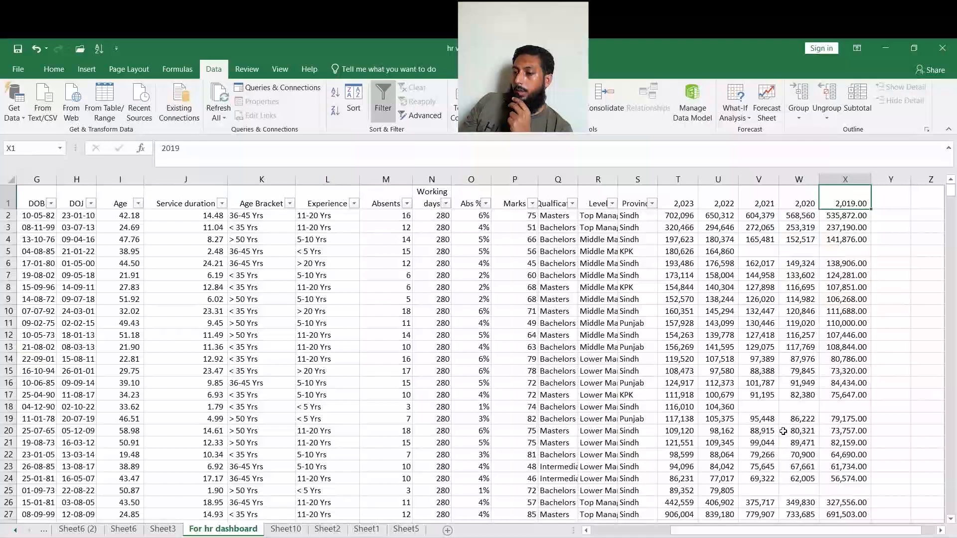
drag(844, 531, 711, 533)
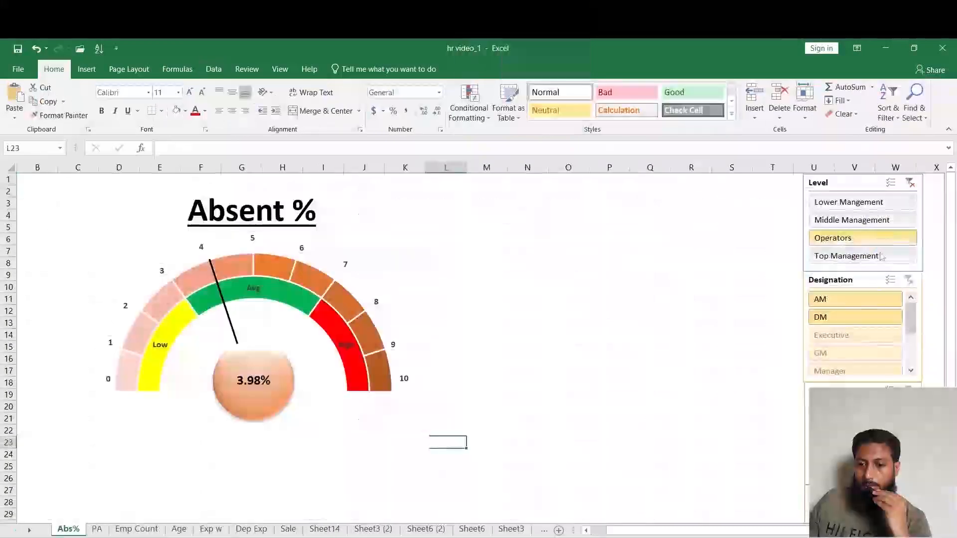
Try the Level slicer on the Absent % gauge with Operators and Top Management, then clear the Level filter.
click(880, 238)
click(881, 257)
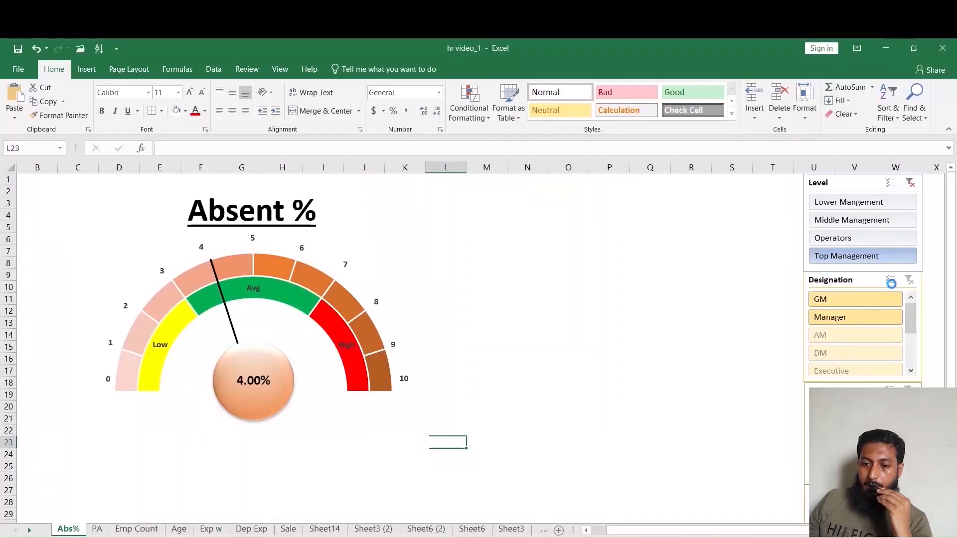
click(910, 183)
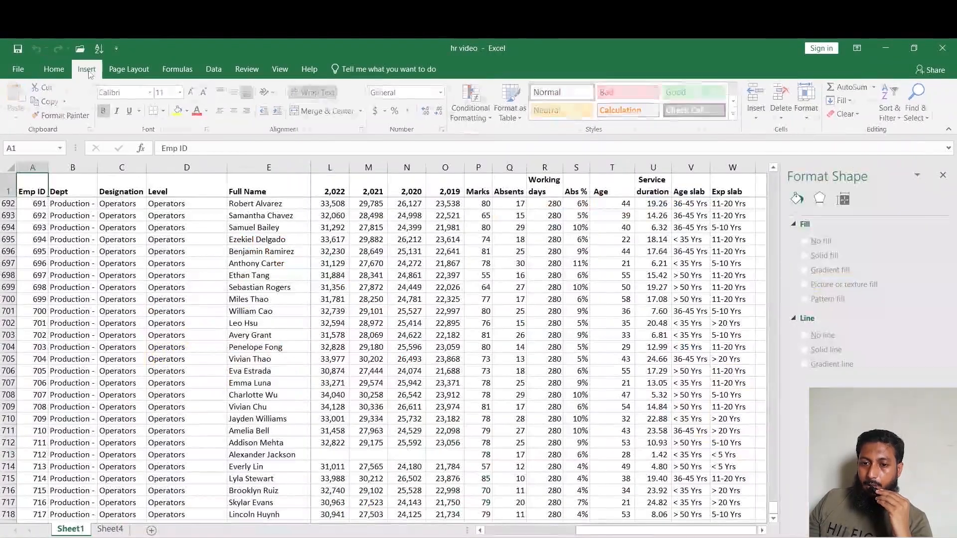
Insert a PivotTable from Sheet1's data range on a new worksheet.
click(87, 68)
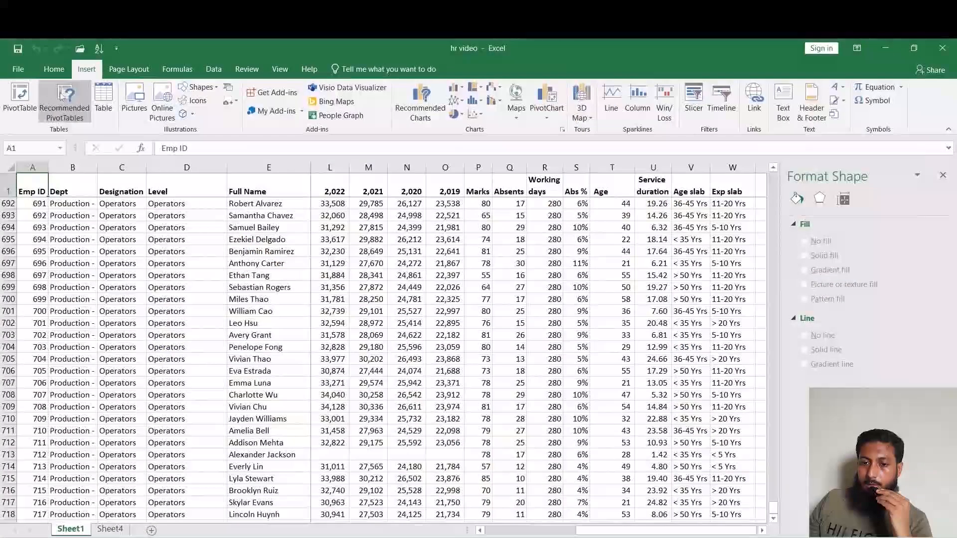
click(30, 100)
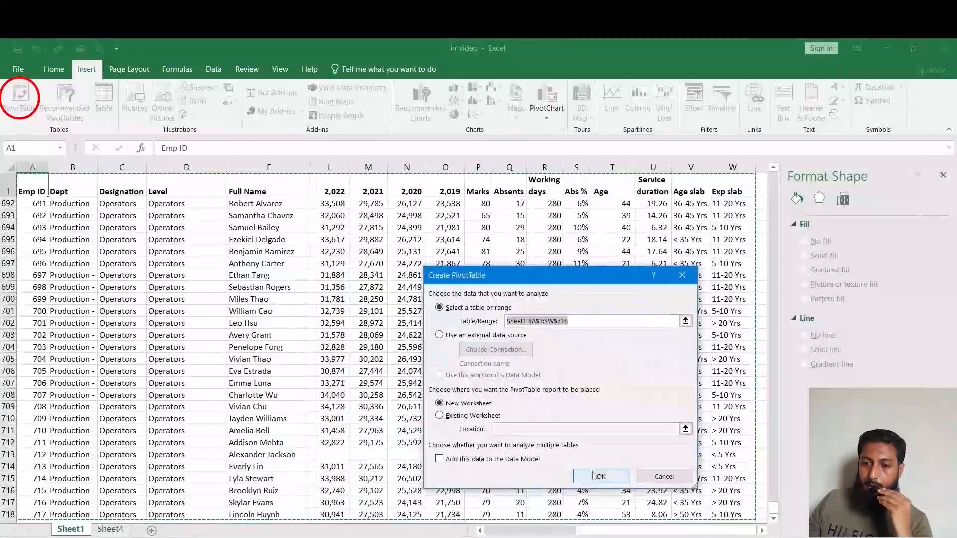
click(599, 476)
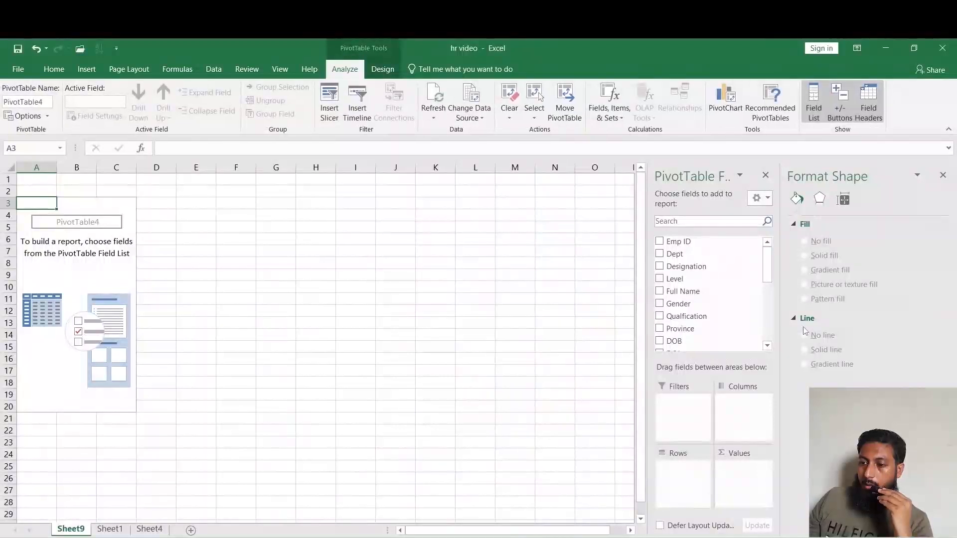
Build the PivotTable with Emp ID in Rows and Abs % in Values.
drag(679, 241, 699, 491)
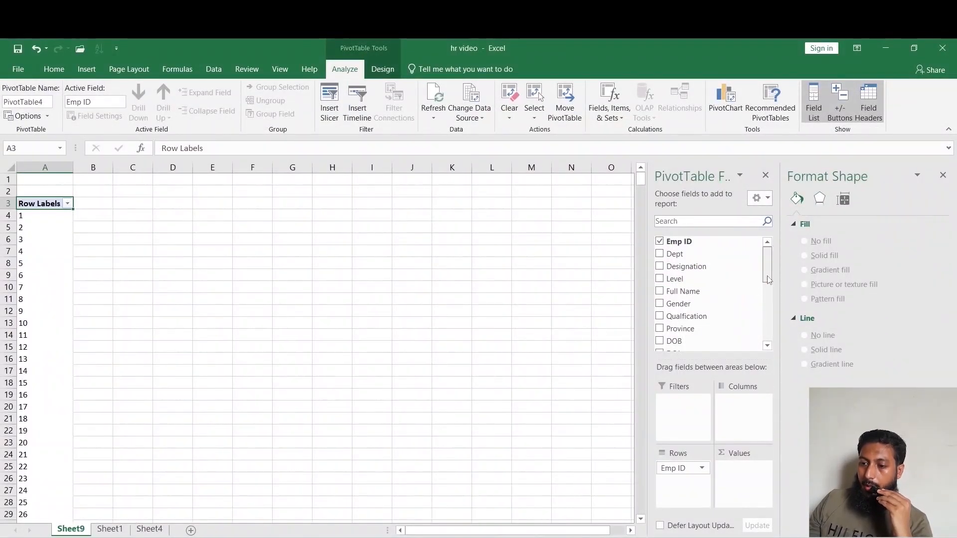
drag(767, 276, 769, 347)
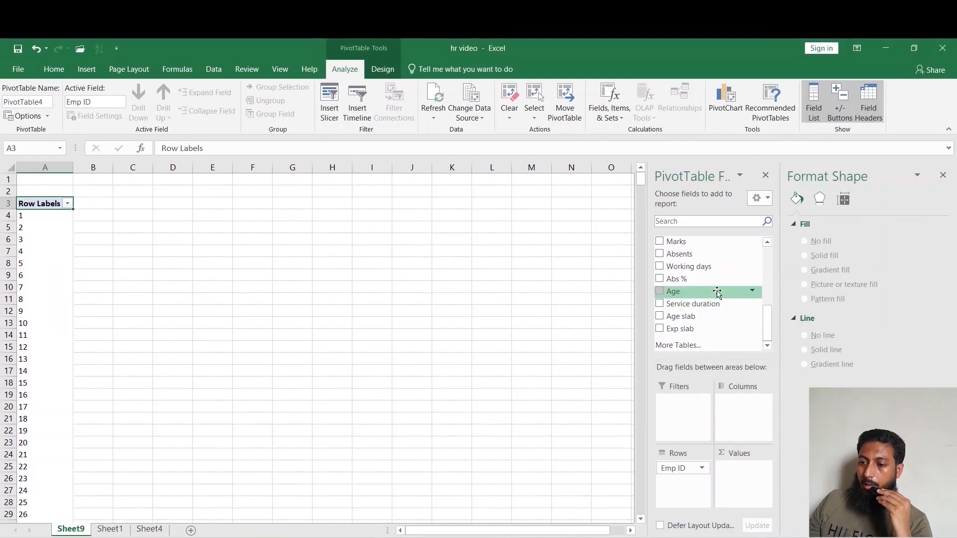
drag(713, 279, 747, 490)
Enable showing items with no data in the Emp ID field's layout settings.
click(687, 468)
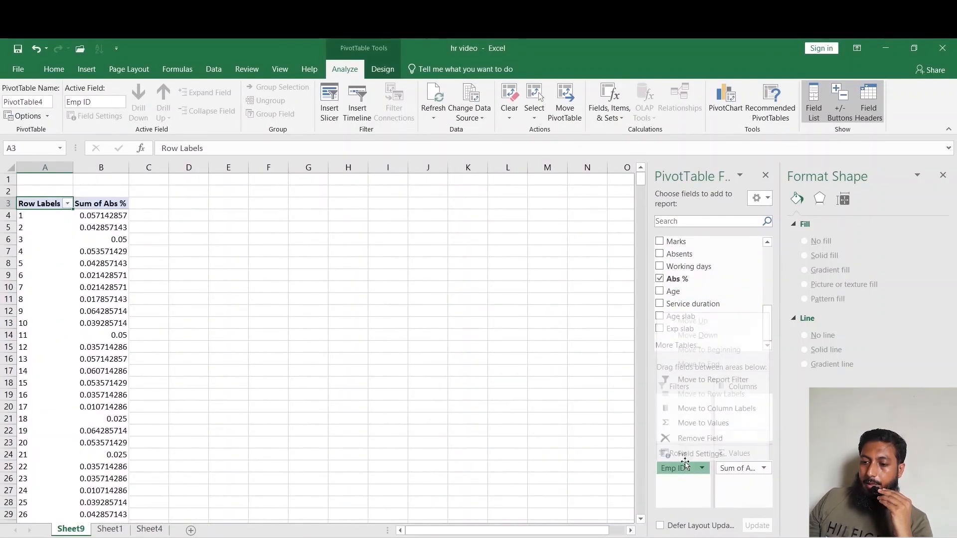
click(692, 454)
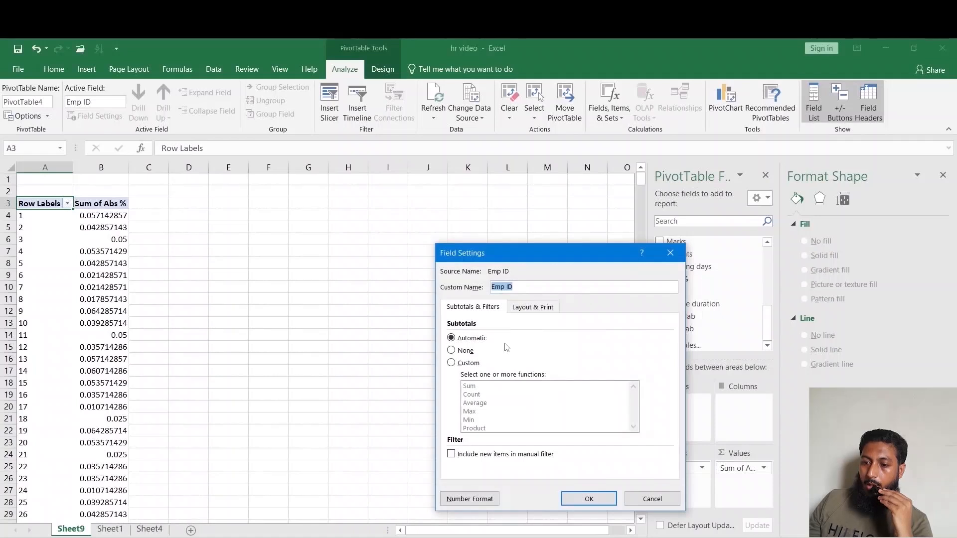
click(523, 309)
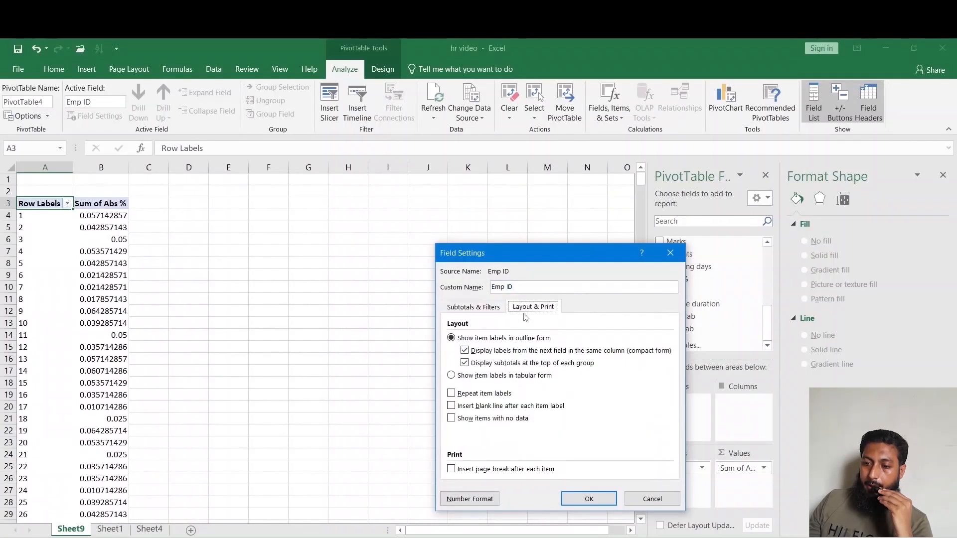
click(491, 419)
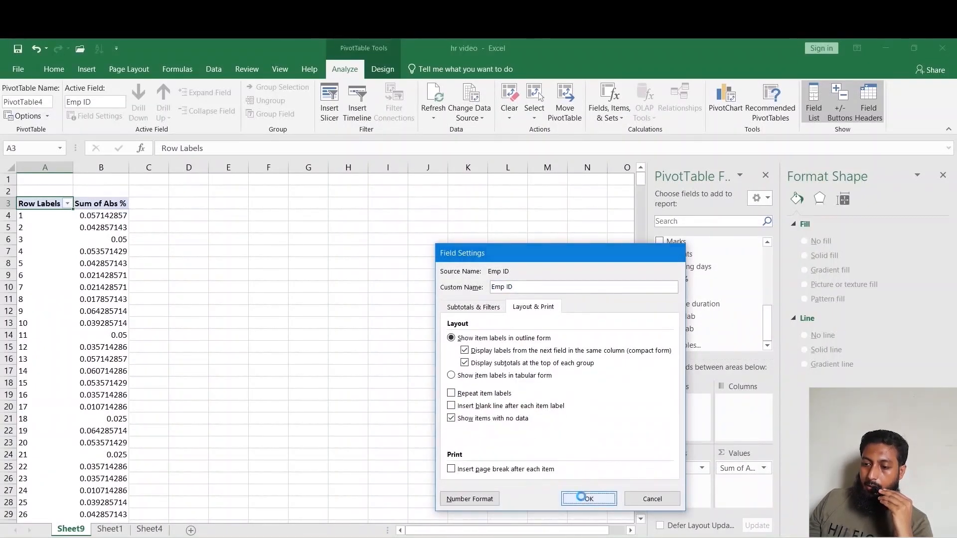
click(582, 498)
Summarize the Abs % values by Average and give them a Percentage number format with 1 decimal place.
click(736, 467)
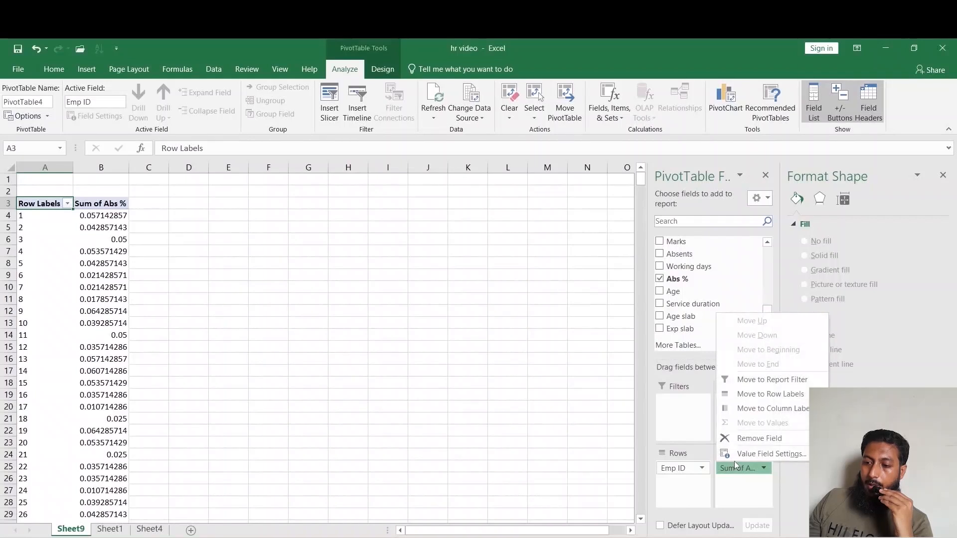
click(743, 454)
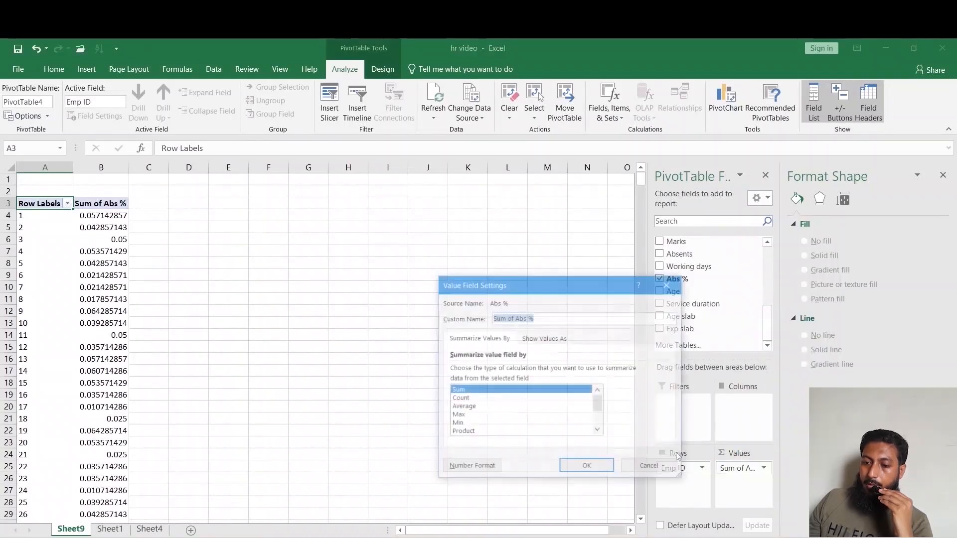
click(462, 408)
click(545, 338)
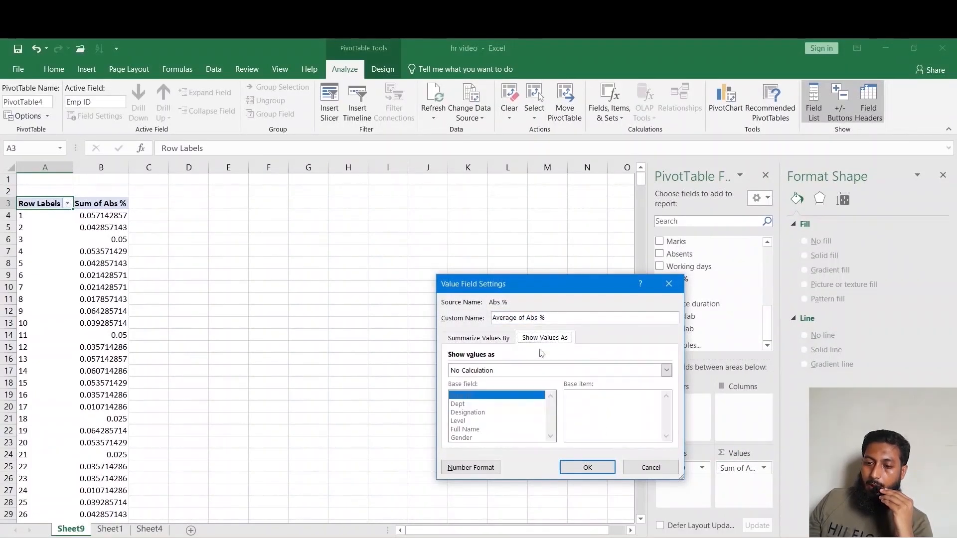
click(471, 467)
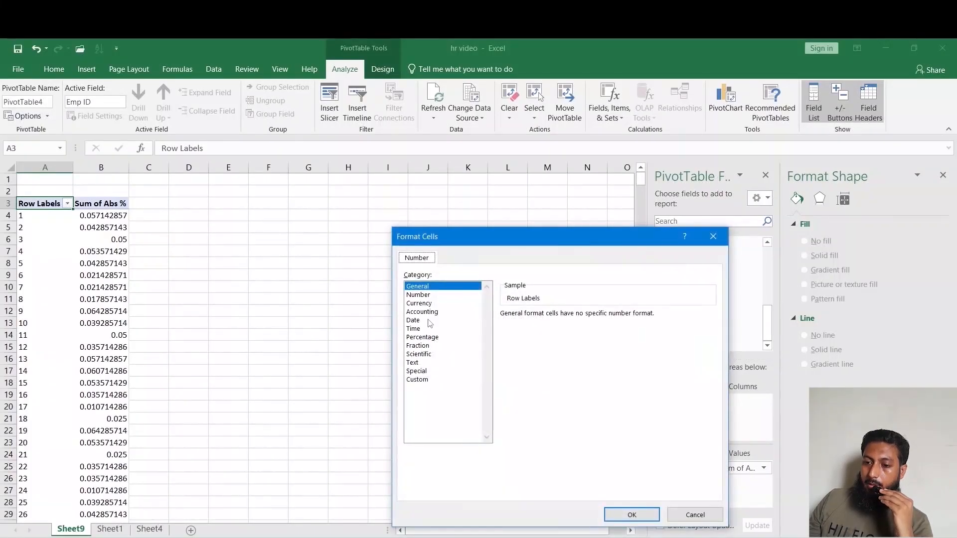
click(424, 330)
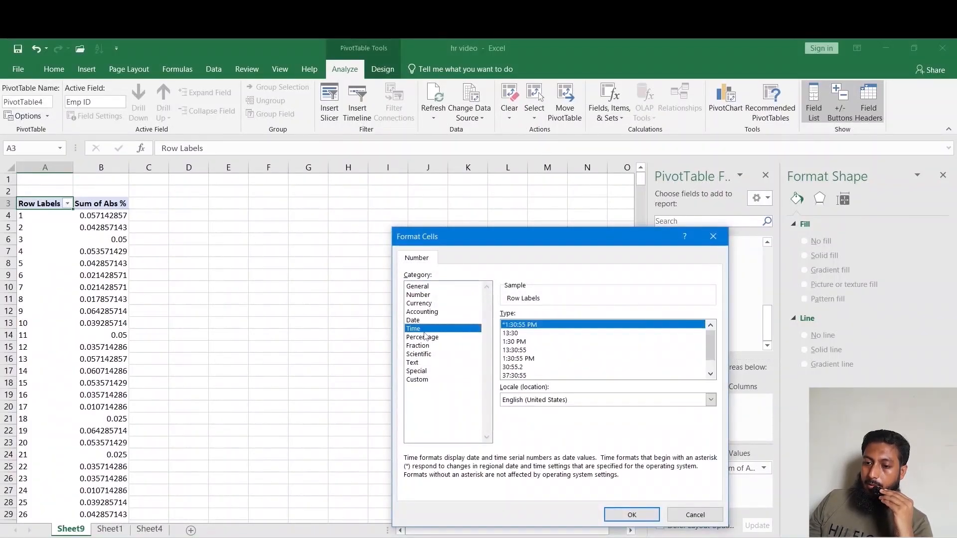
click(426, 338)
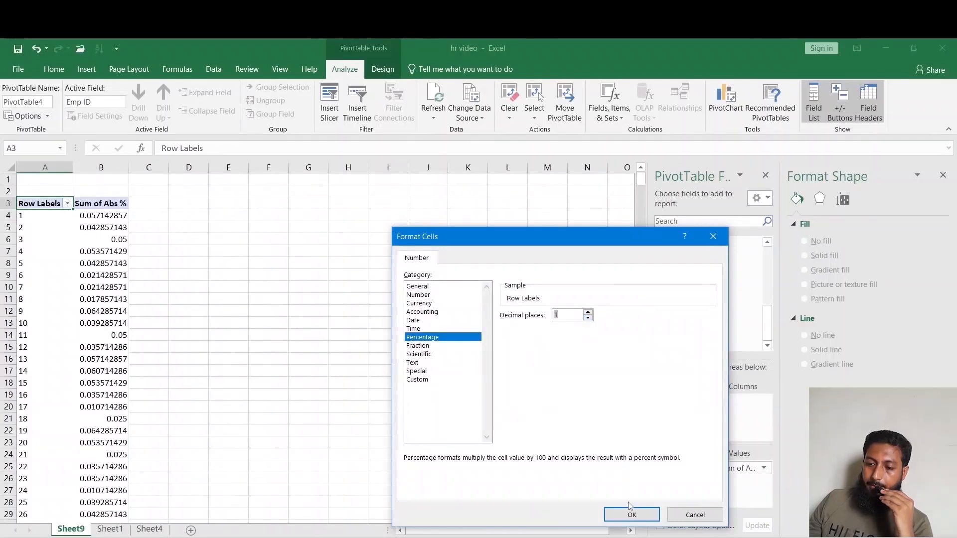
click(630, 513)
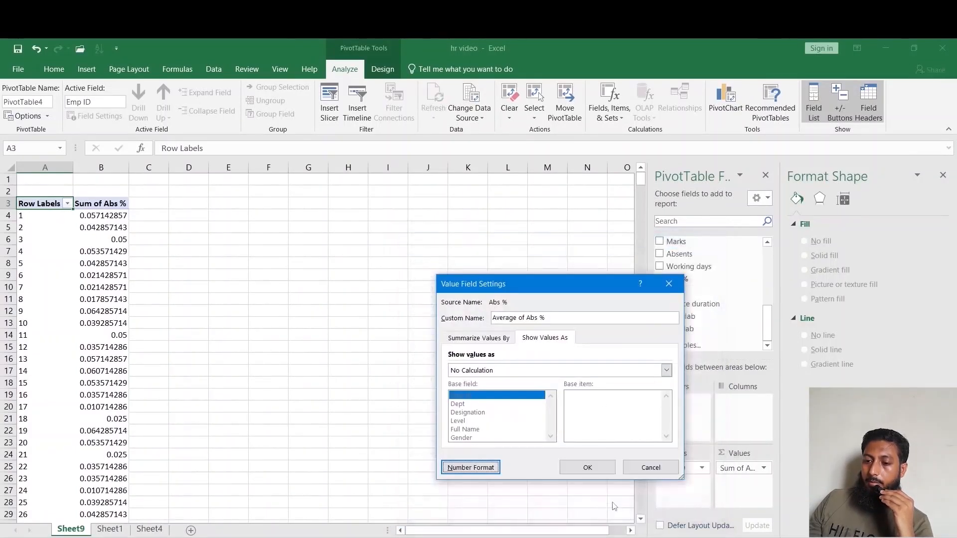
click(591, 469)
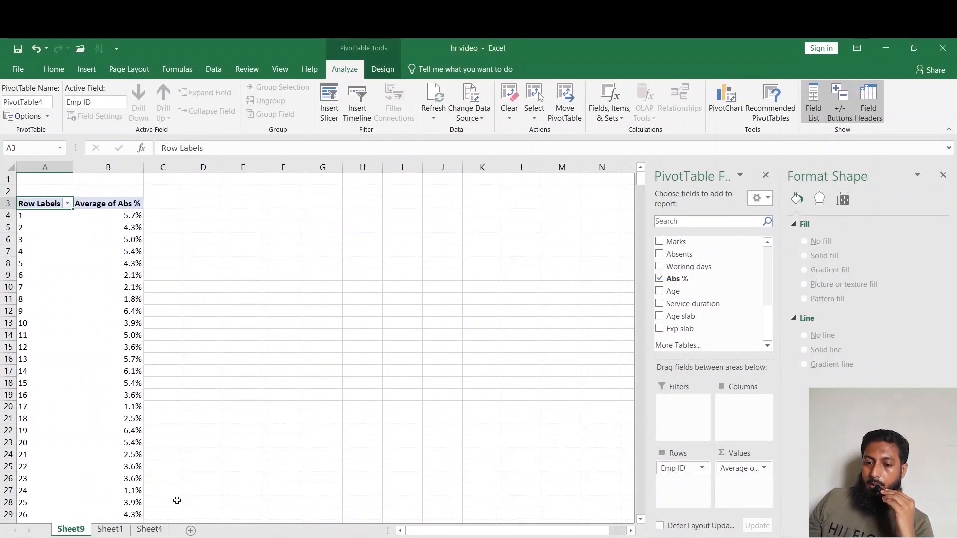
On a new worksheet, enter 30, 40 and 30 in column A and total them with AutoSum below.
click(187, 530)
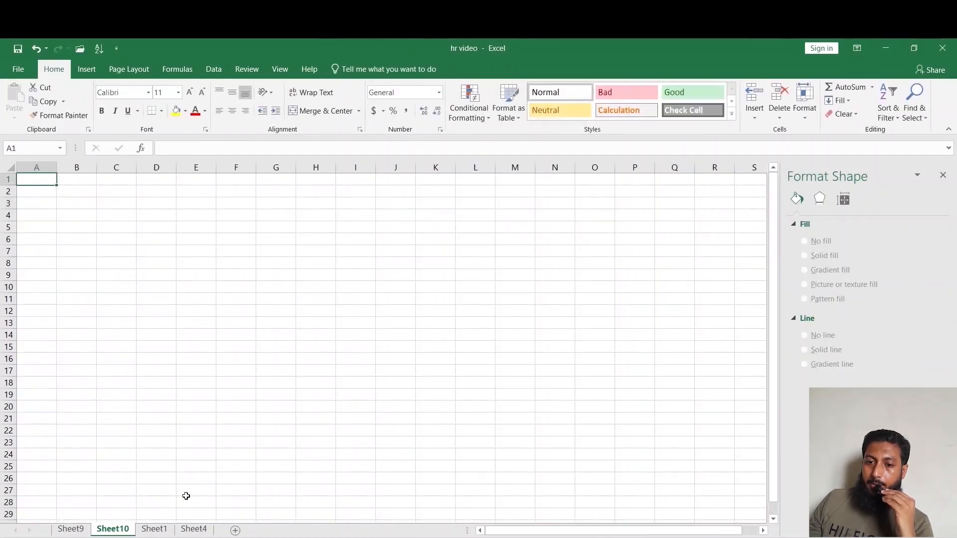
text(30)
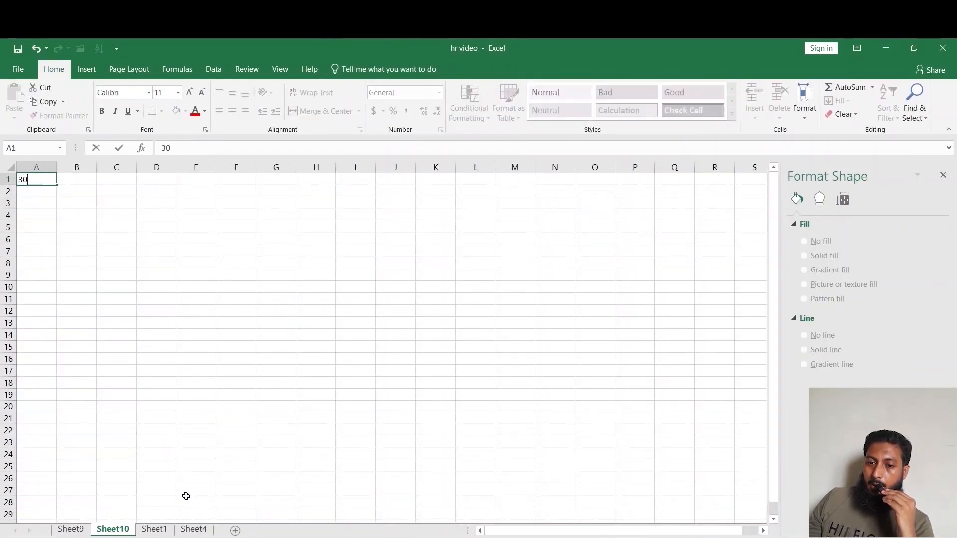
key(Return)
text(40)
key(Return)
text(30)
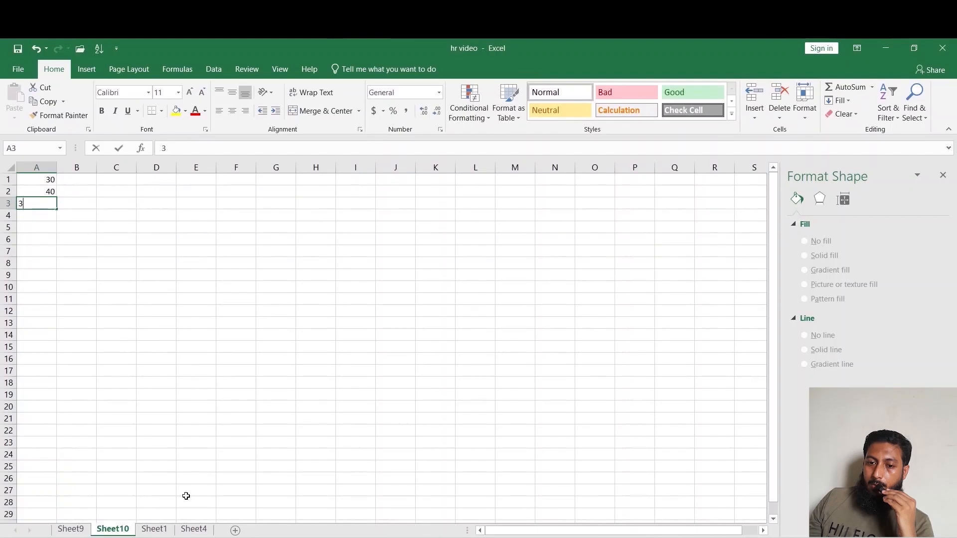
key(Return)
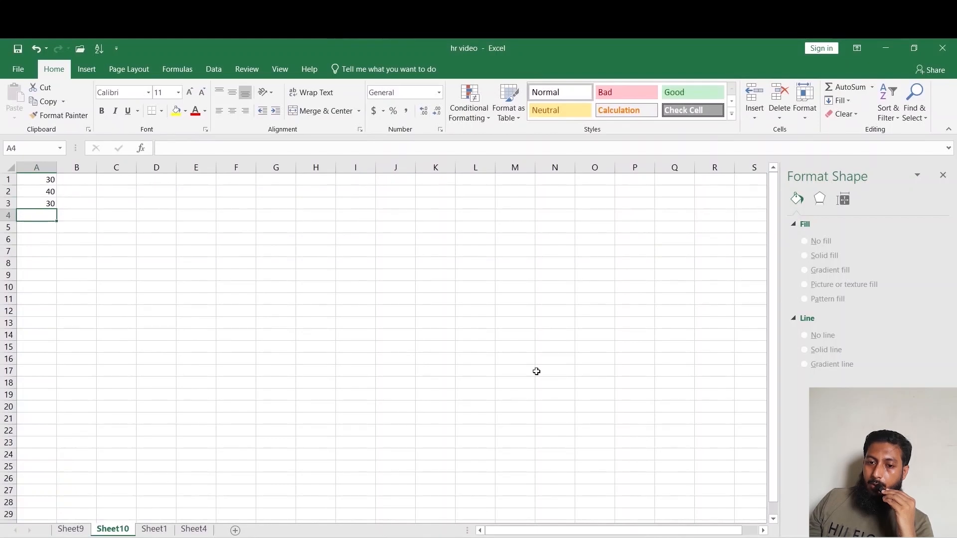
click(837, 101)
click(838, 90)
key(Return)
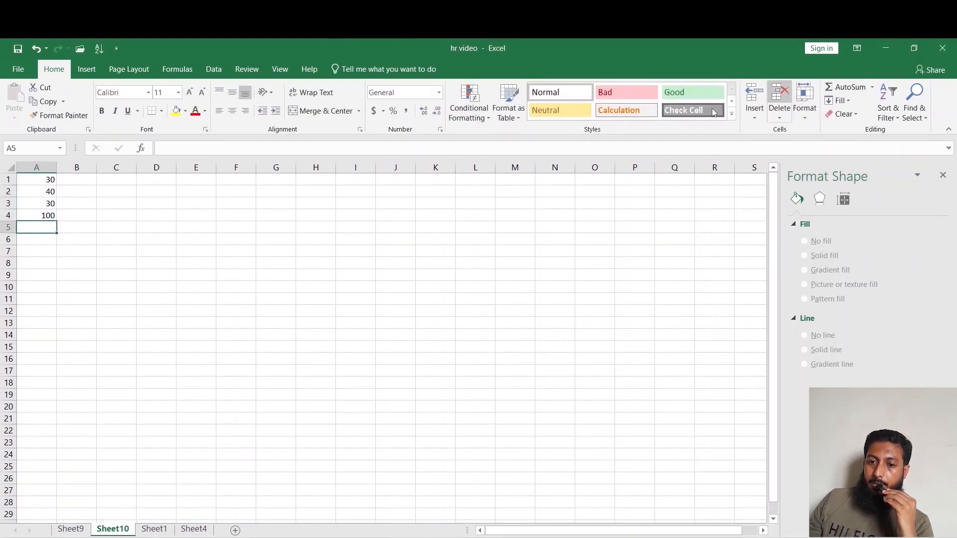
Fill B1:B10 with 1 and total them with AutoSum in B11.
click(74, 185)
text(1)
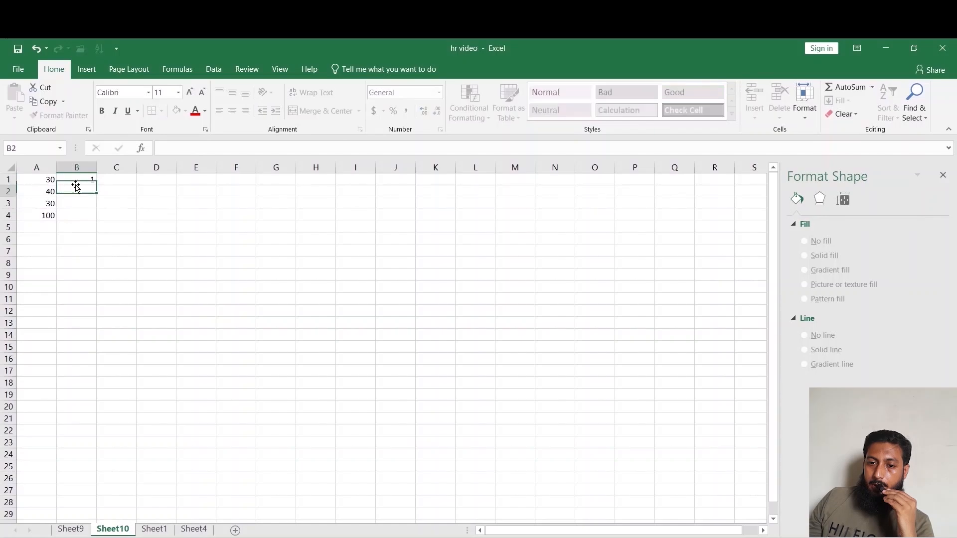
key(Return)
text(1)
key(Return)
drag(82, 181, 82, 289)
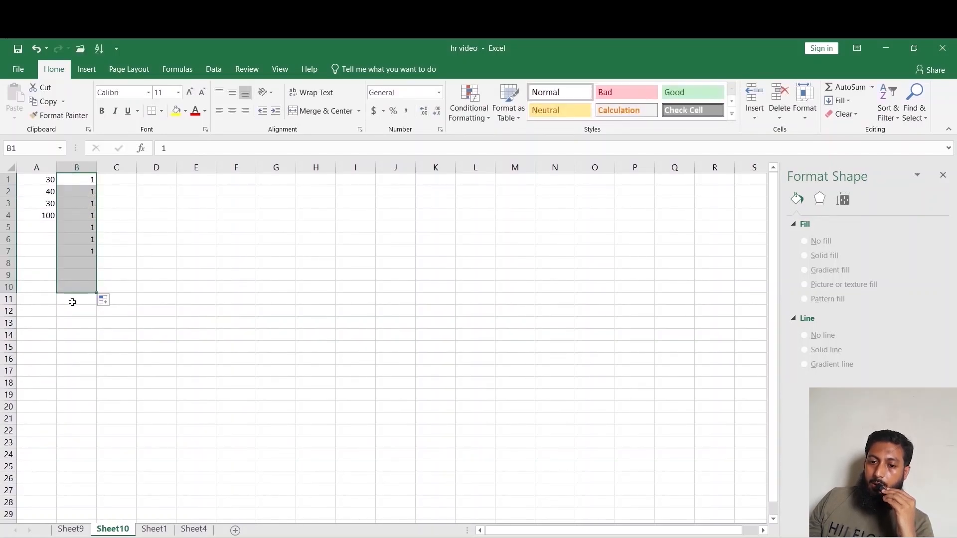
click(74, 299)
click(845, 87)
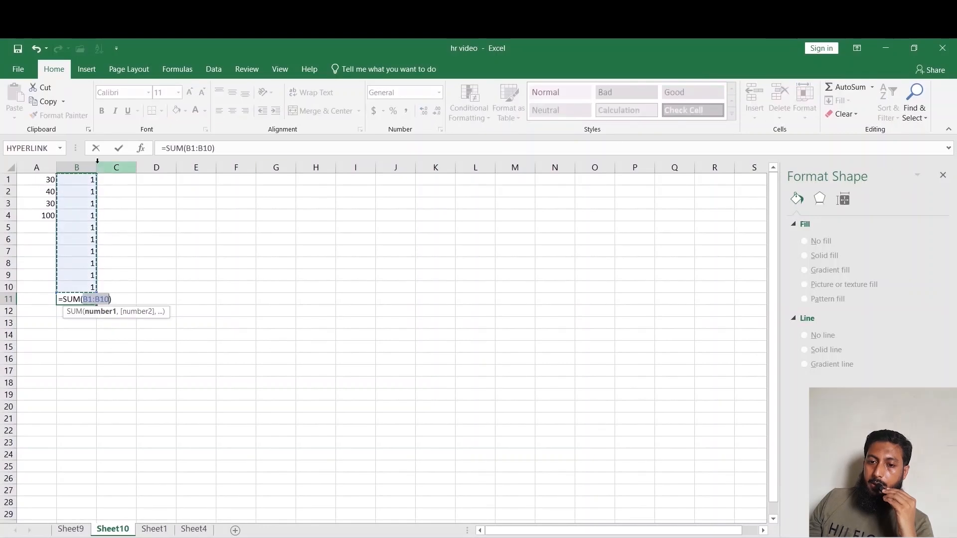
click(119, 149)
Enter 0 in C1 and =C1+1 in C2, then fill the formula down to row 11.
key(Up)
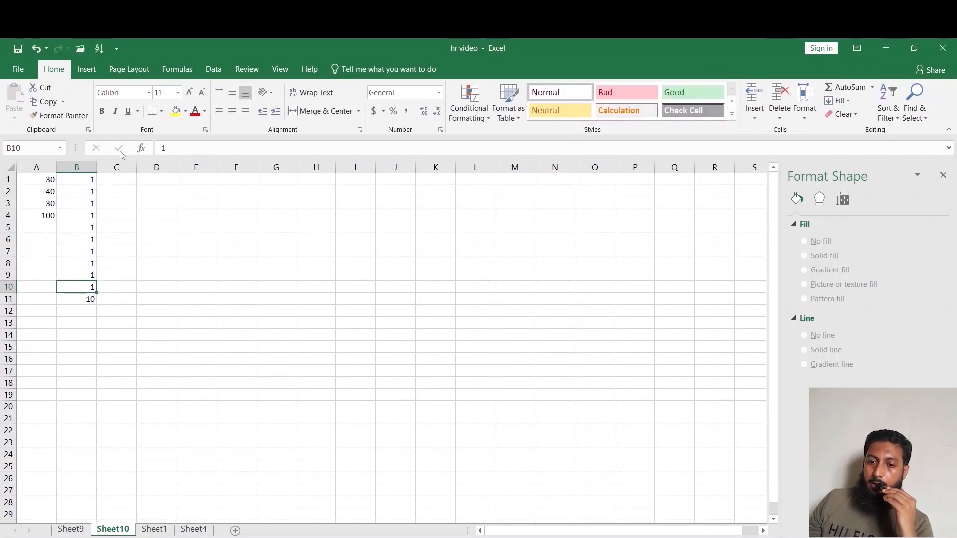
key(Up)
key(Up)
key(ctrl+Up)
key(Right)
text(0)
key(Return)
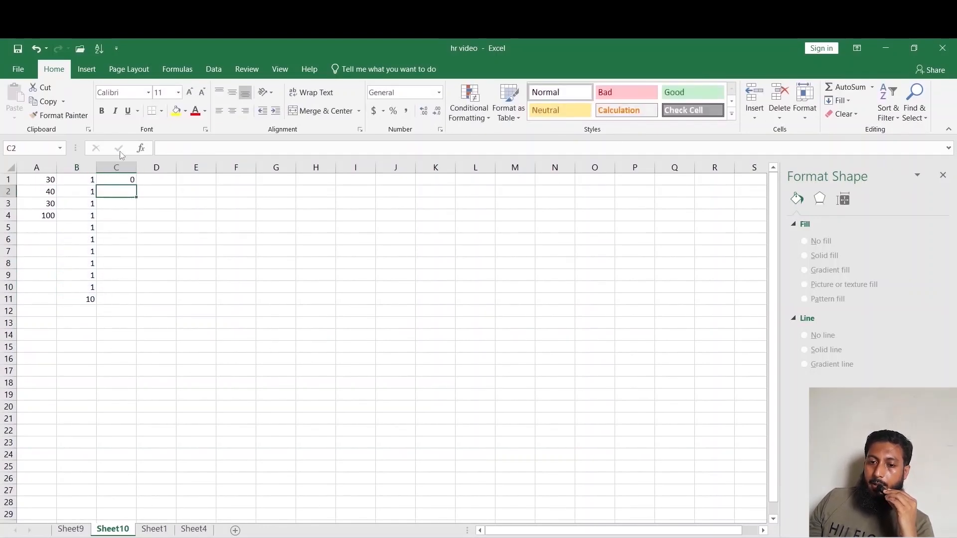
text(=C1+1)
key(Return)
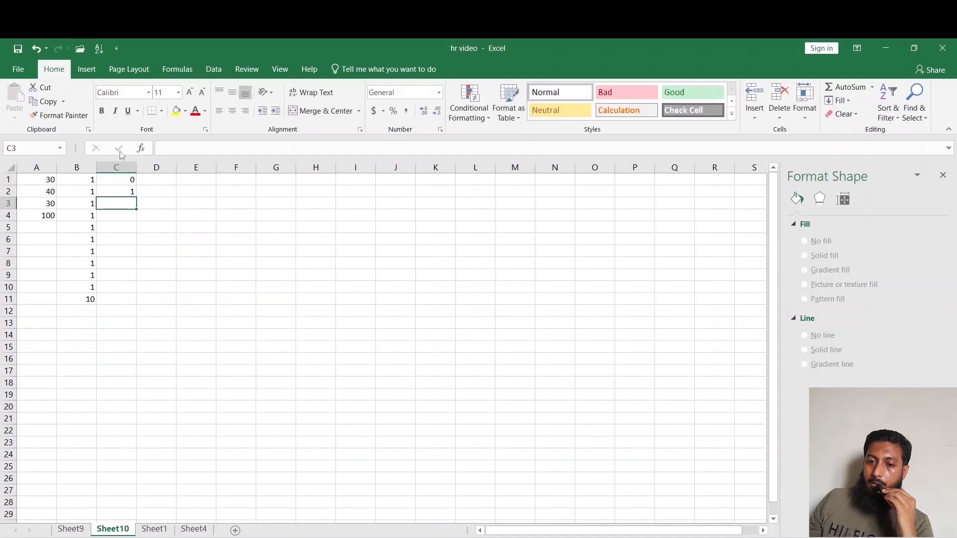
click(123, 191)
drag(136, 197, 124, 300)
Insert a new column B and enter the labels Low, Avg and High in B1 to B3.
right_click(78, 168)
click(109, 260)
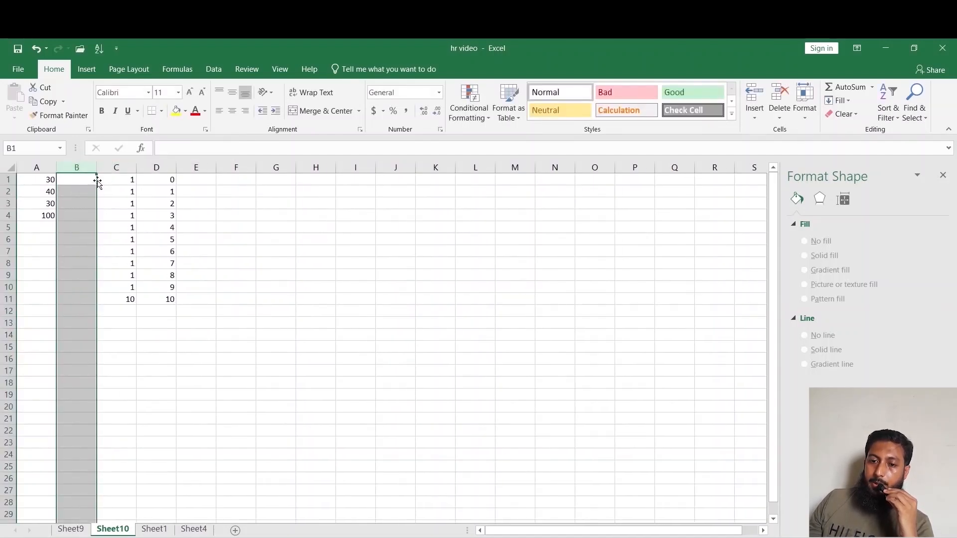
click(83, 180)
text(Low)
key(Return)
text(Avg)
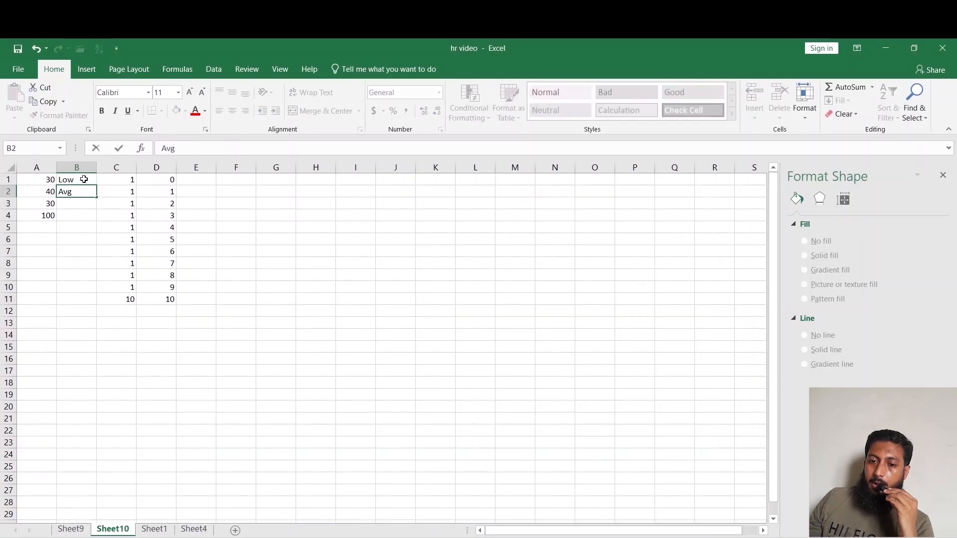
key(Return)
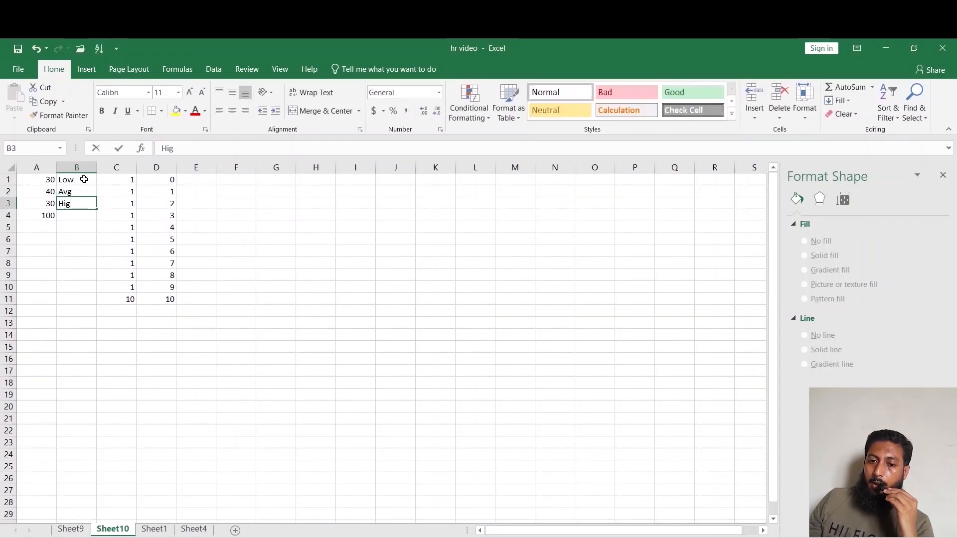
text(High)
key(Return)
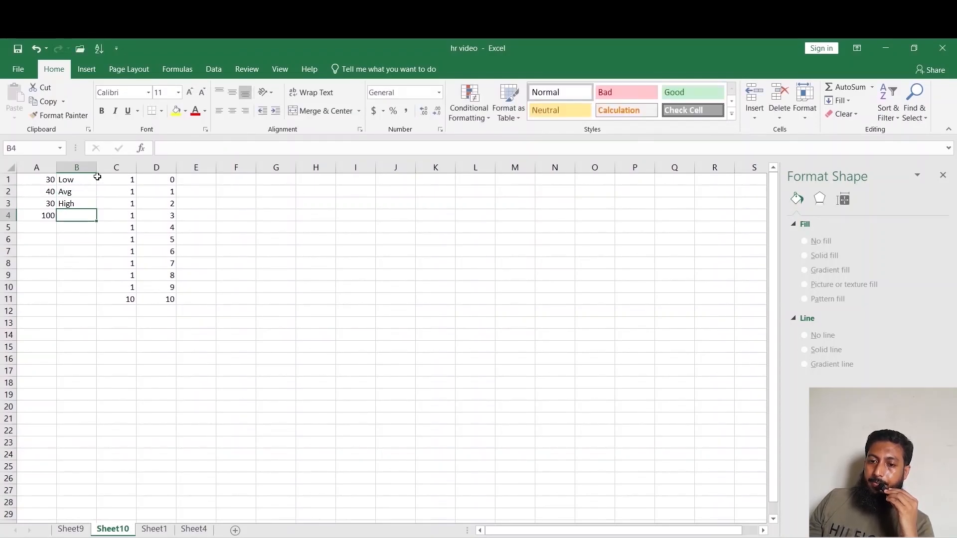
Link E1 to the PivotTable's Grand Total average on Sheet9.
click(212, 178)
text(-)
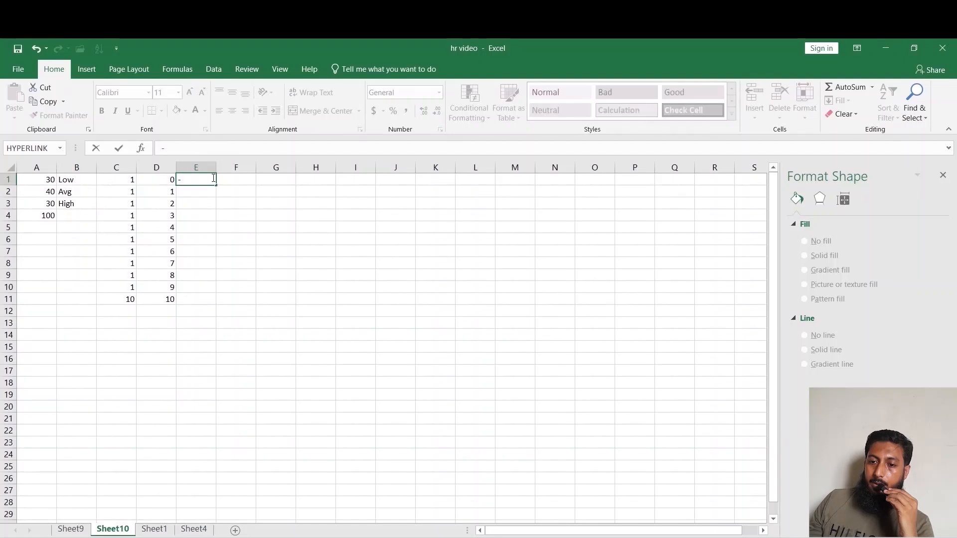
key(Escape)
text(=)
click(71, 529)
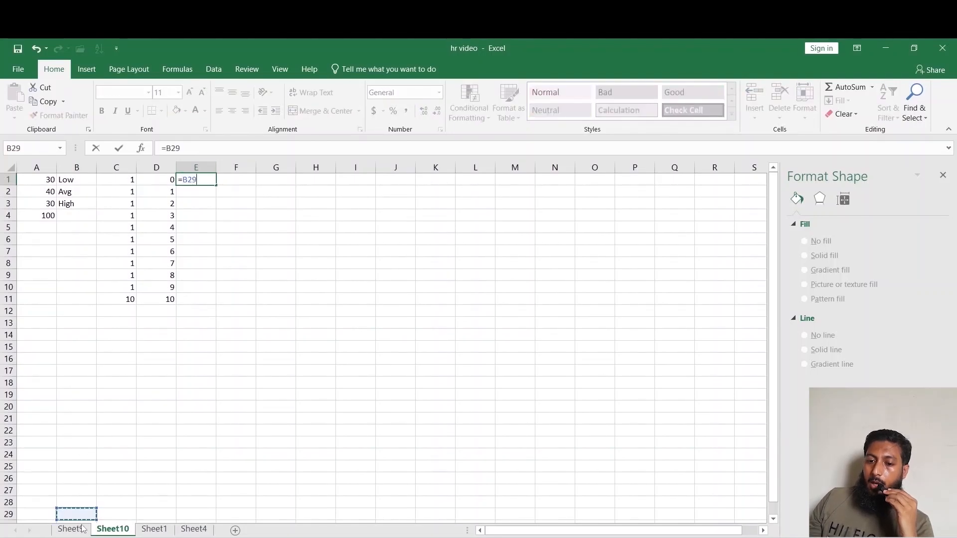
click(125, 466)
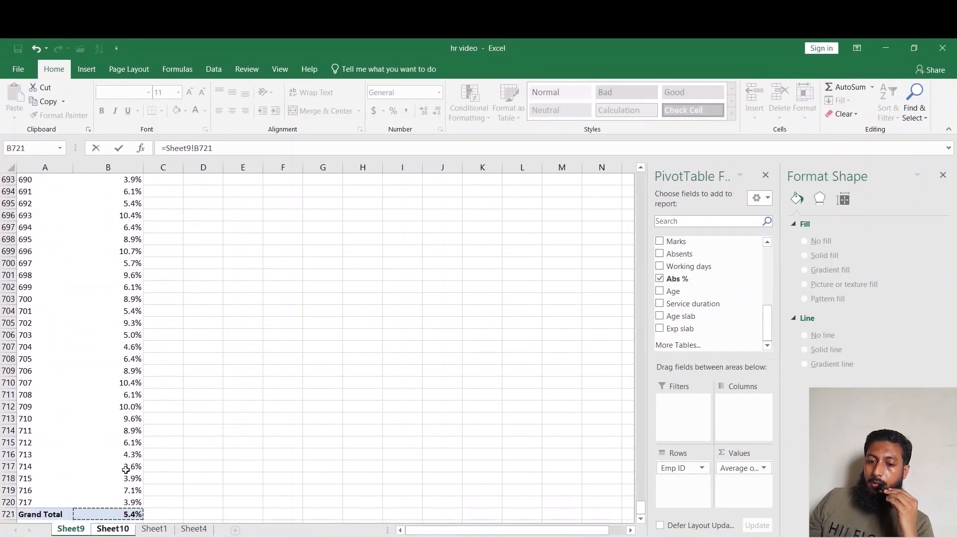
key(Return)
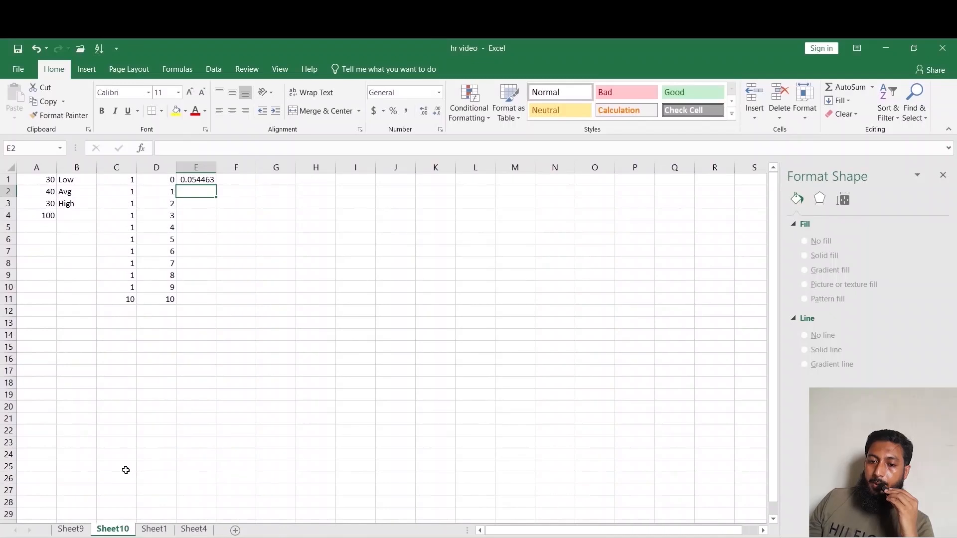
Enter 1% in E2 and the formula =10%-E1-E2 in E3.
text(1)
key(Return)
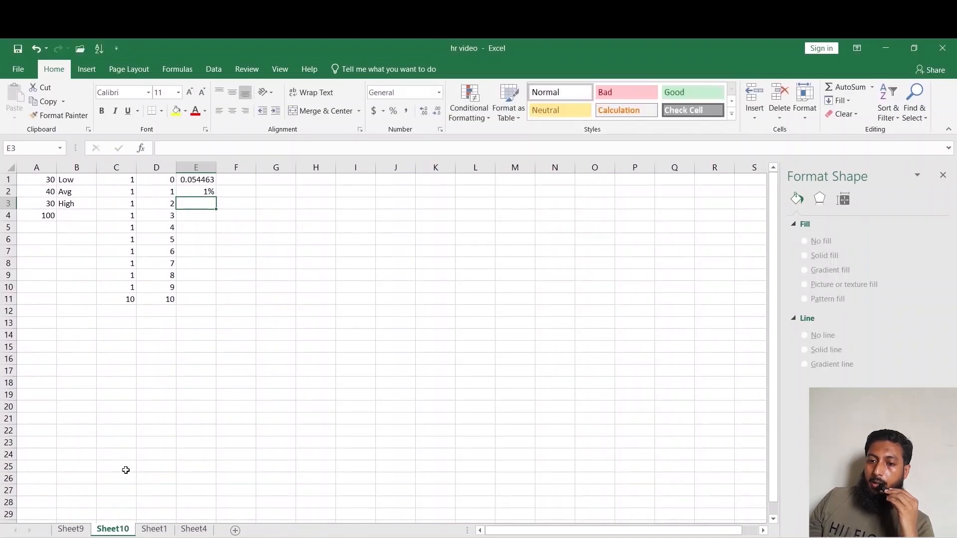
text(=10%-)
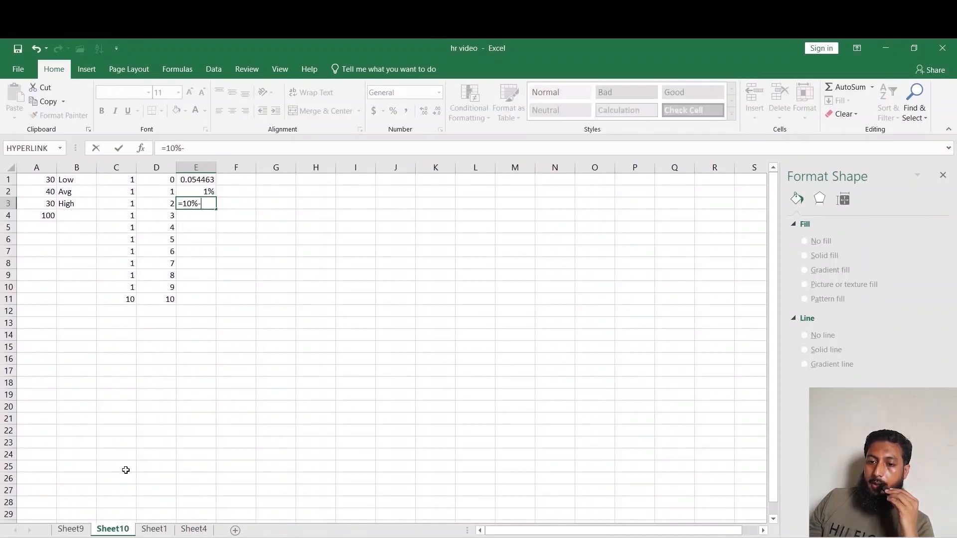
key(Up)
key(Up)
text(-)
key(Up)
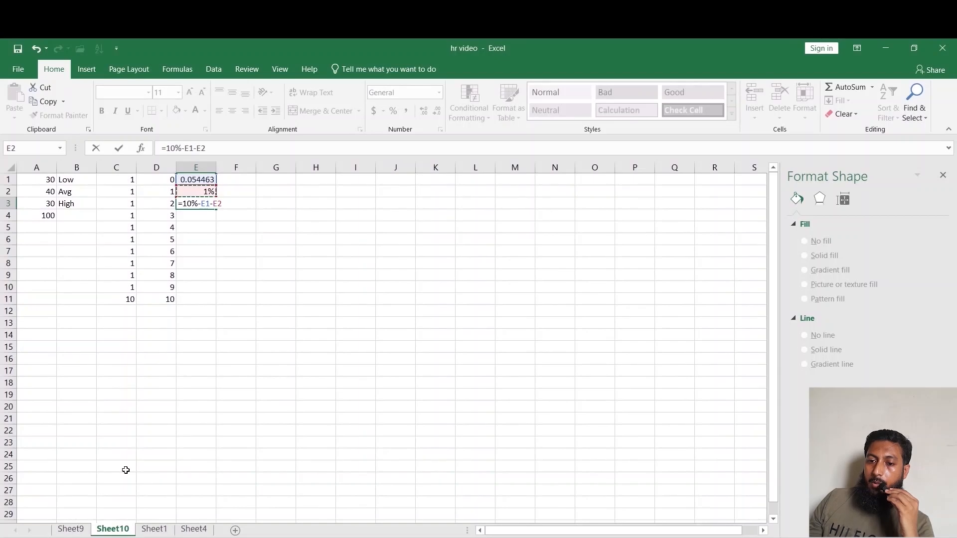
key(Return)
Sum E1:E3 in E4 and format column E as percentages.
click(847, 87)
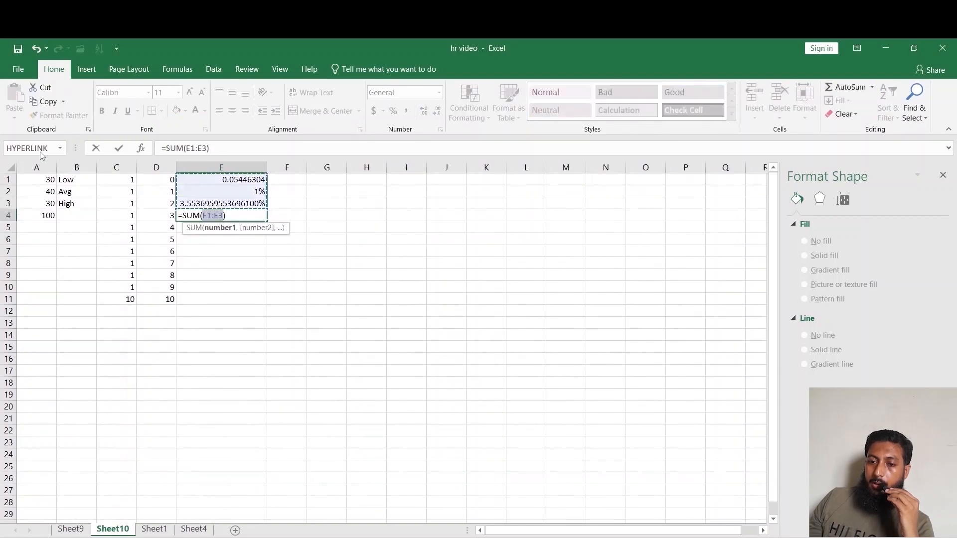
click(119, 148)
click(252, 284)
click(244, 168)
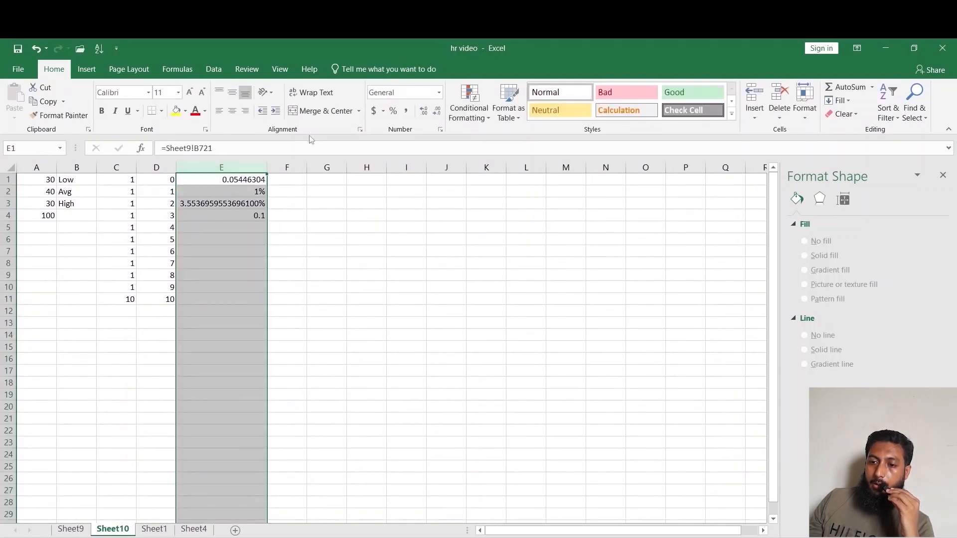
click(393, 111)
click(312, 275)
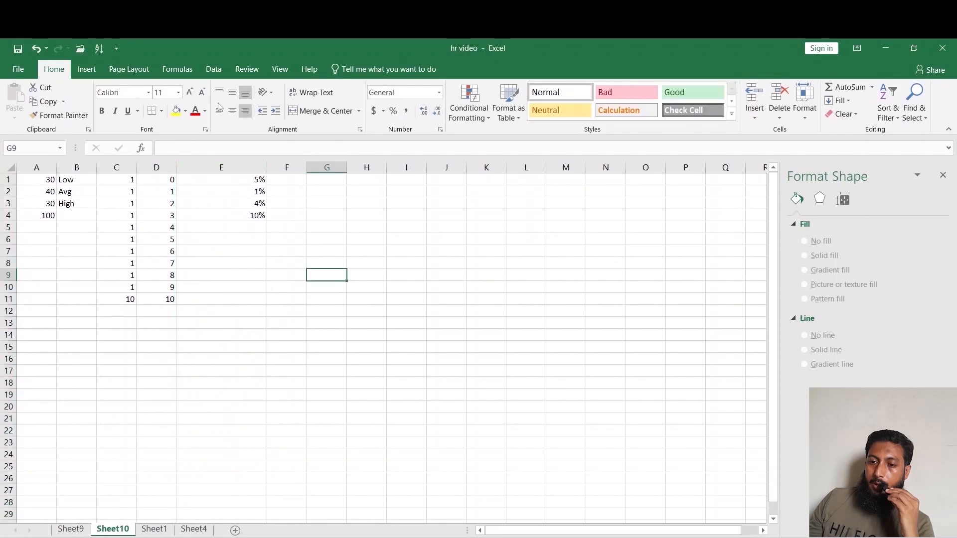
Insert a doughnut chart on the sheet.
click(87, 69)
click(462, 115)
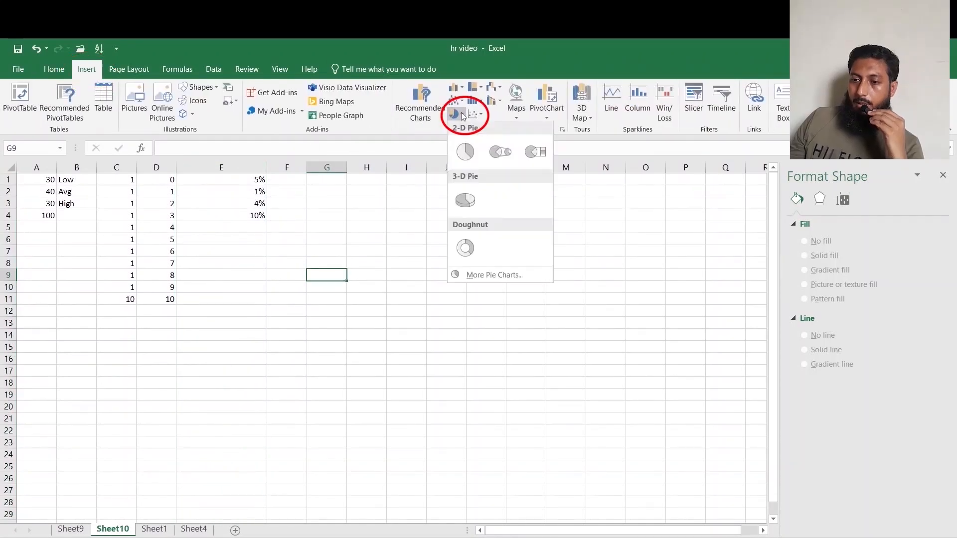
click(465, 247)
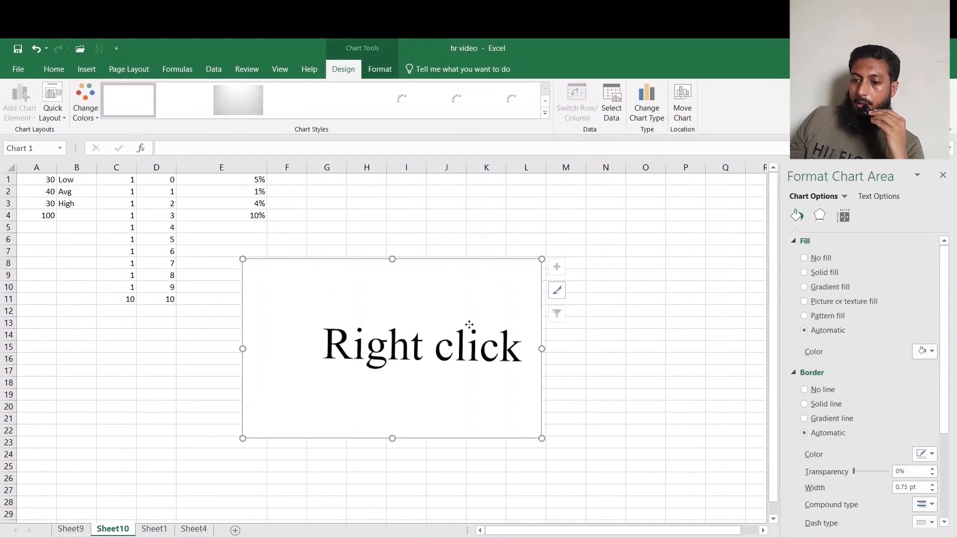
Add a chart series named a using cells A1:A4 as its values.
right_click(469, 325)
click(471, 398)
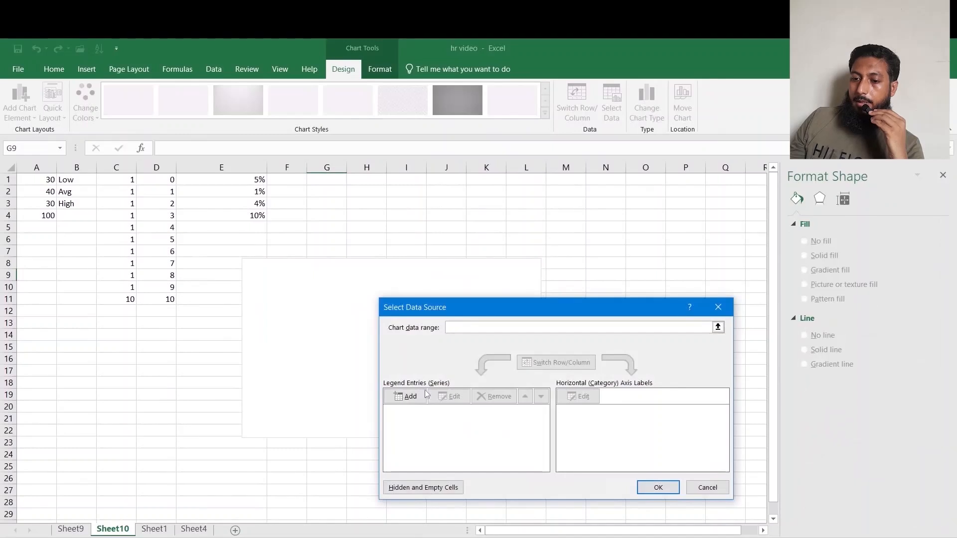
click(425, 396)
text(a)
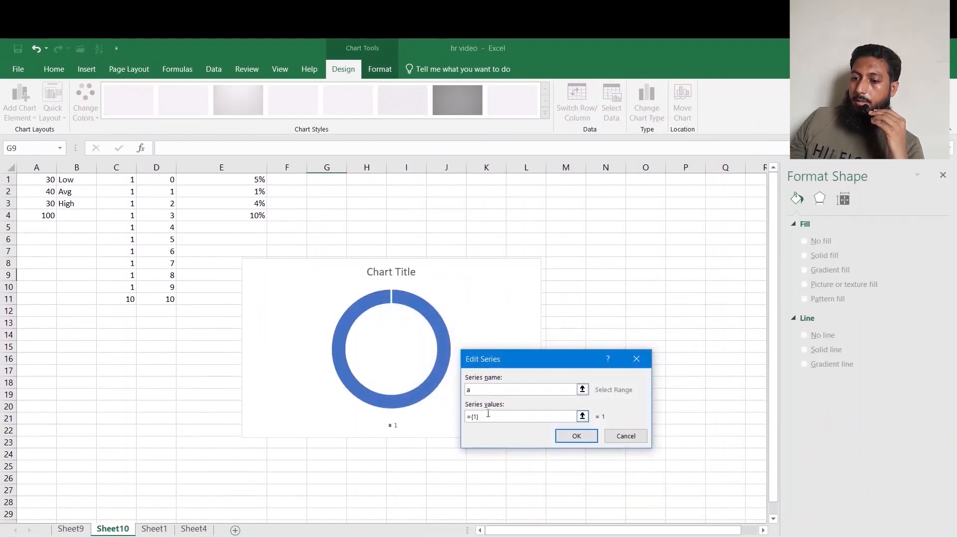
key(Tab)
drag(48, 178, 47, 215)
drag(47, 179, 47, 215)
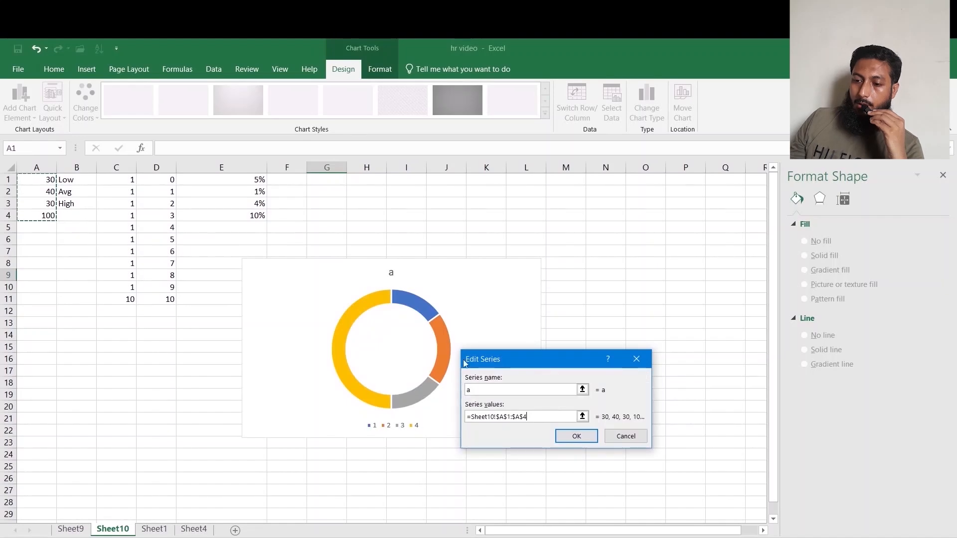
click(576, 436)
Add a second series named b using cells C1:C11 as its values and close the data source dialog.
click(398, 396)
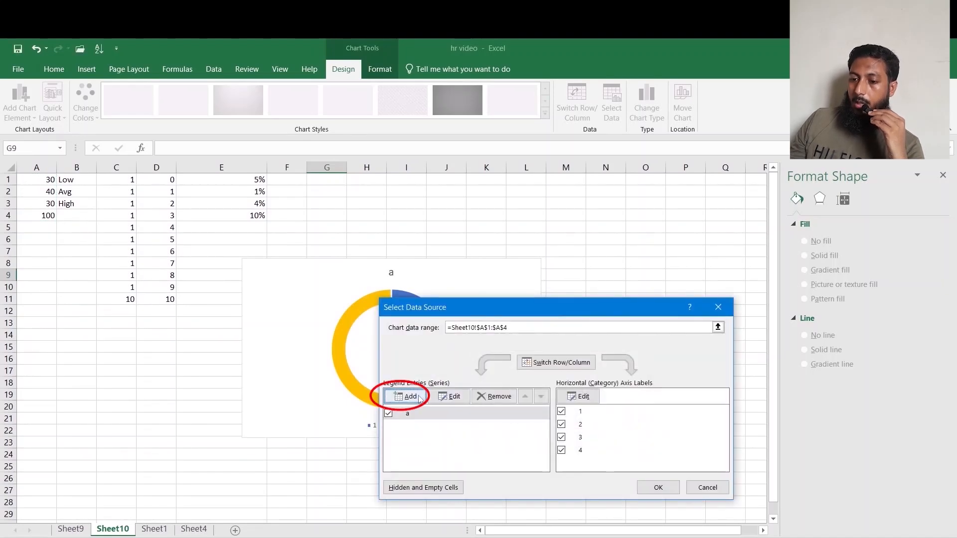
text(b)
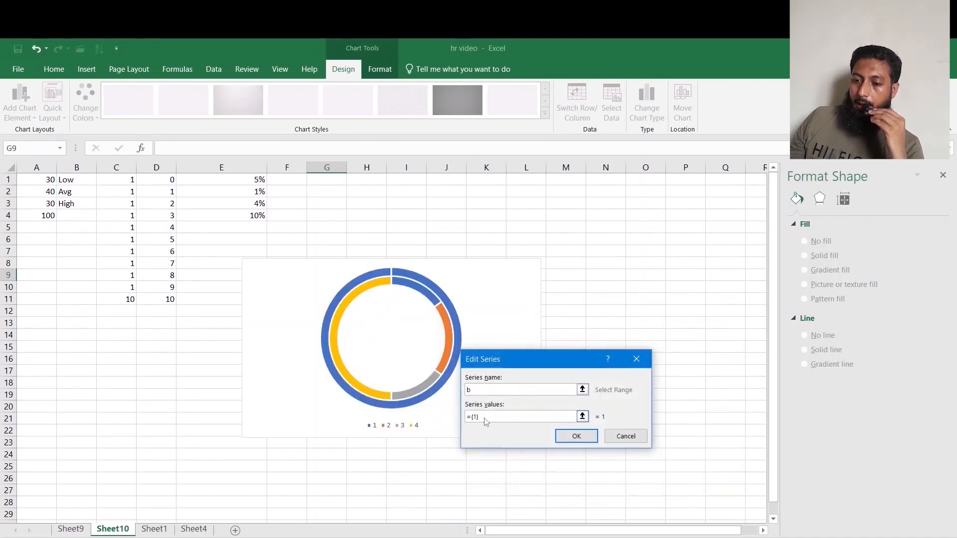
key(Tab)
drag(128, 177, 129, 298)
click(563, 436)
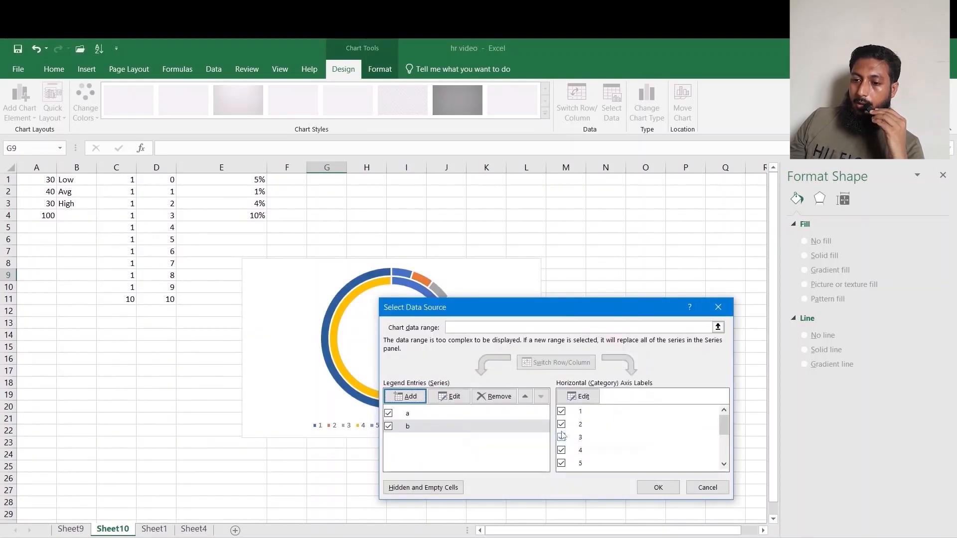
click(654, 486)
Apply an orange monochromatic color palette to the doughnut chart.
click(401, 286)
click(402, 284)
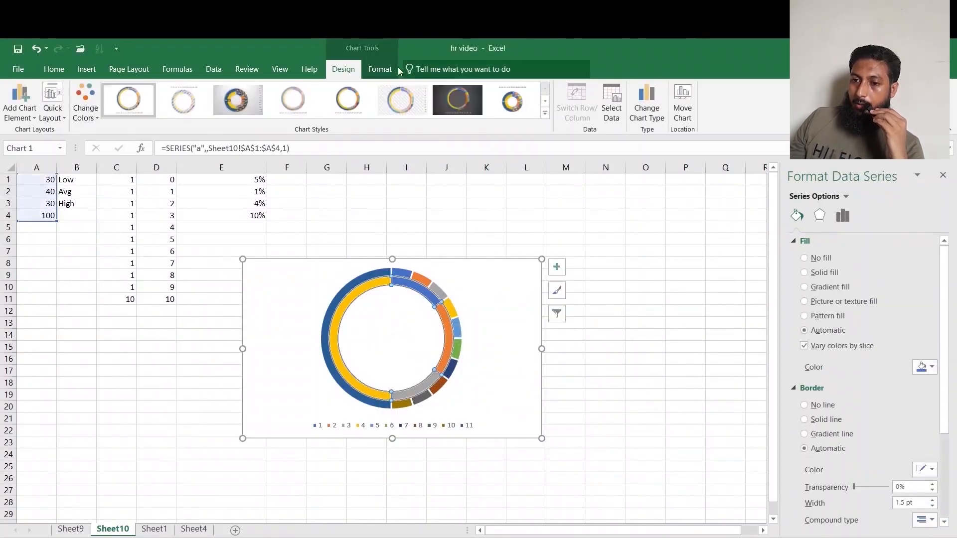
click(86, 107)
scroll(136, 291, down, 4)
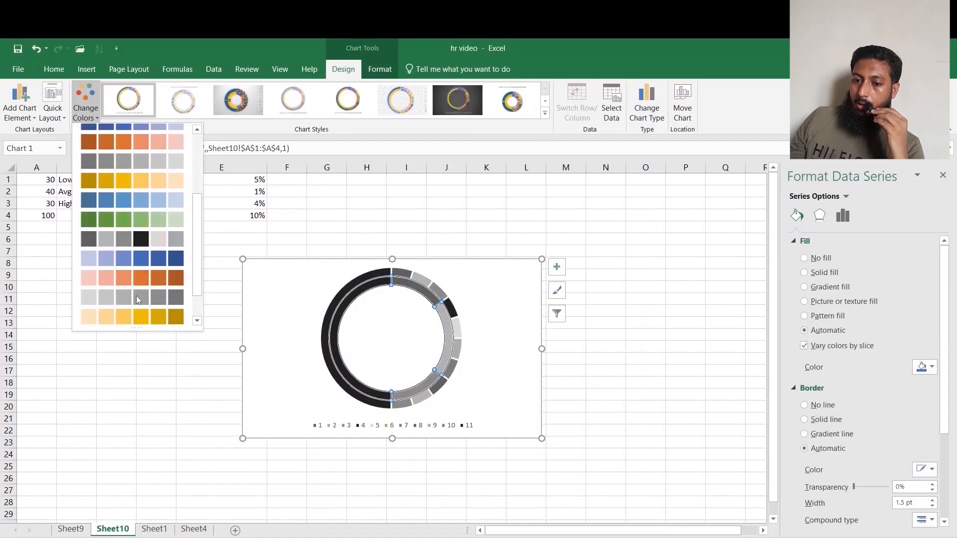
scroll(136, 295, up, 2)
click(125, 244)
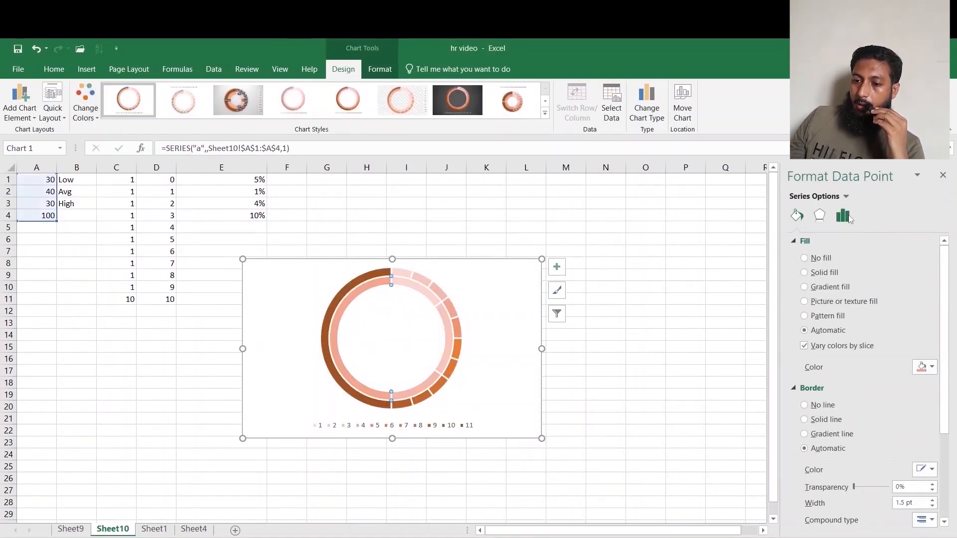
Set the outer ring's angle of first slice to 270° and its doughnut hole size to 60%.
click(461, 301)
click(842, 216)
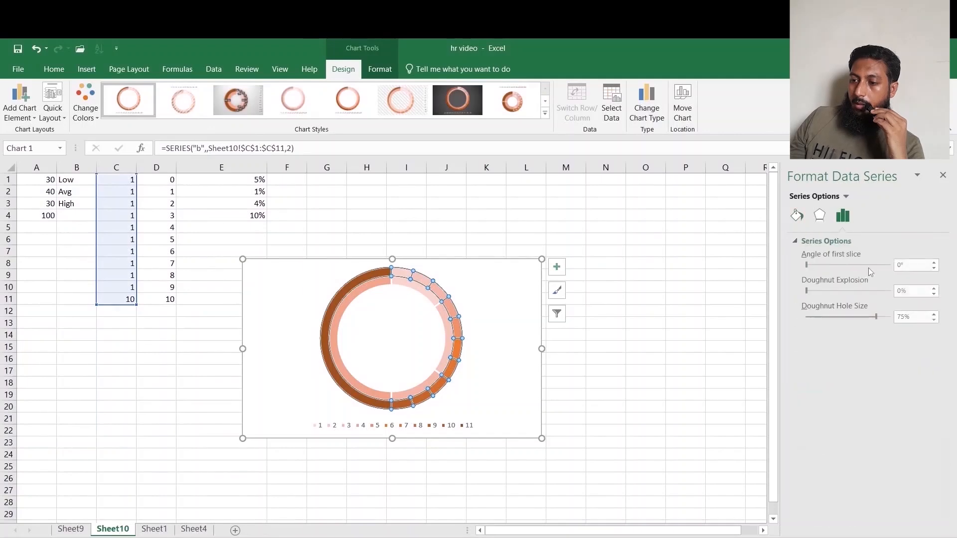
text(270)
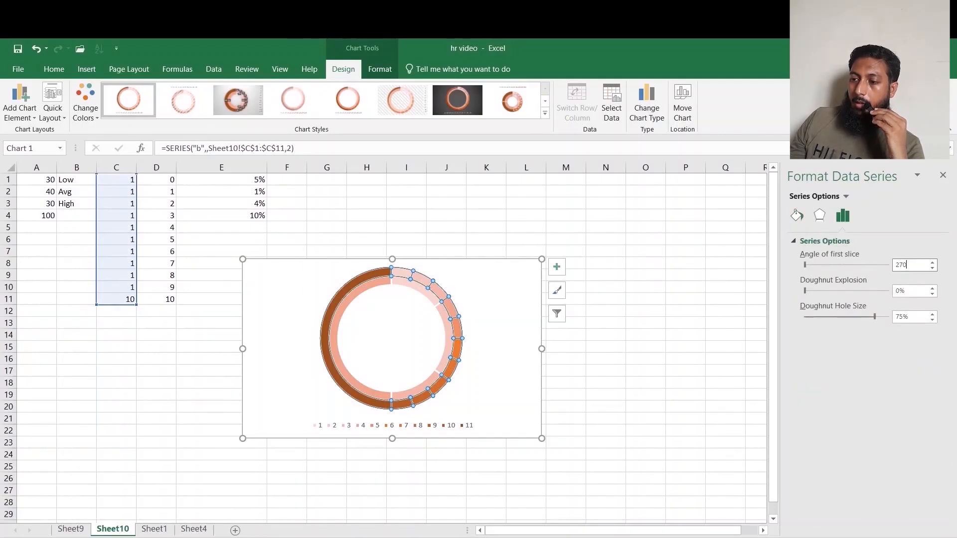
key(Return)
drag(924, 320, 871, 318)
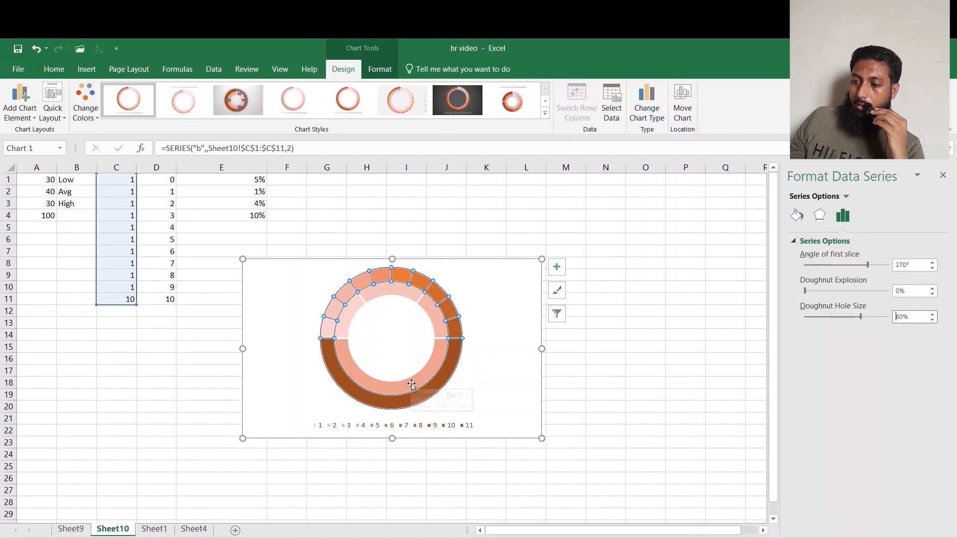
Delete the chart legend and add the chart title Absent %.
click(417, 428)
key(Delete)
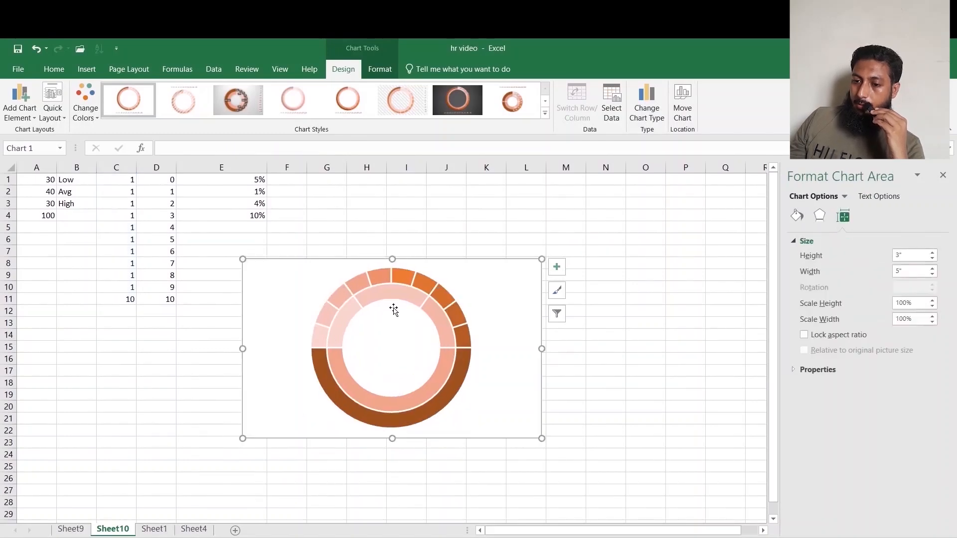
click(20, 107)
mouse_move(55, 131)
click(128, 161)
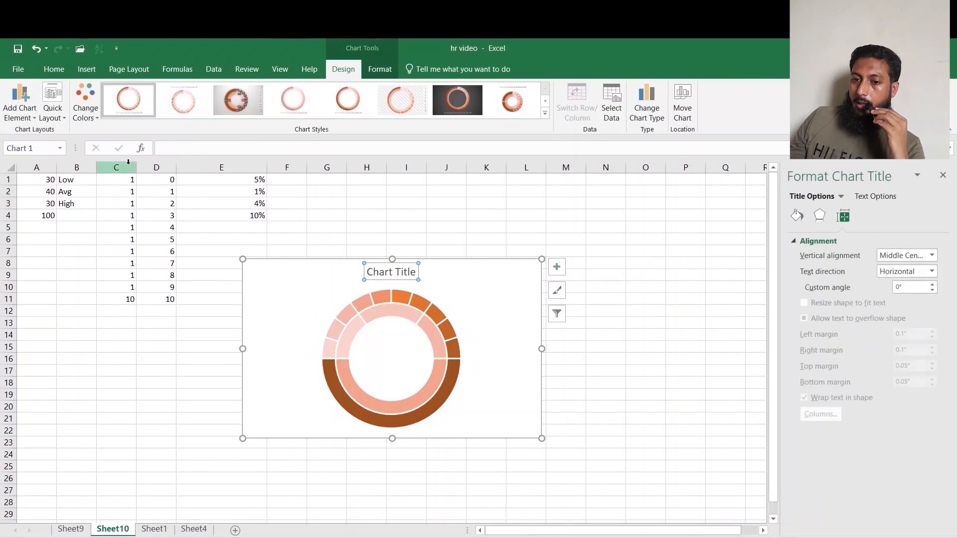
text(Abs)
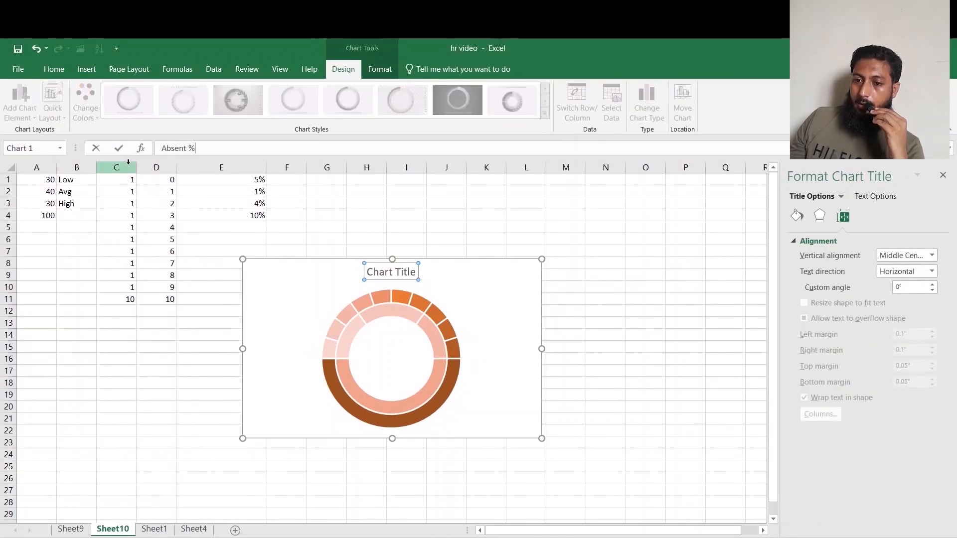
text(ent %)
click(623, 273)
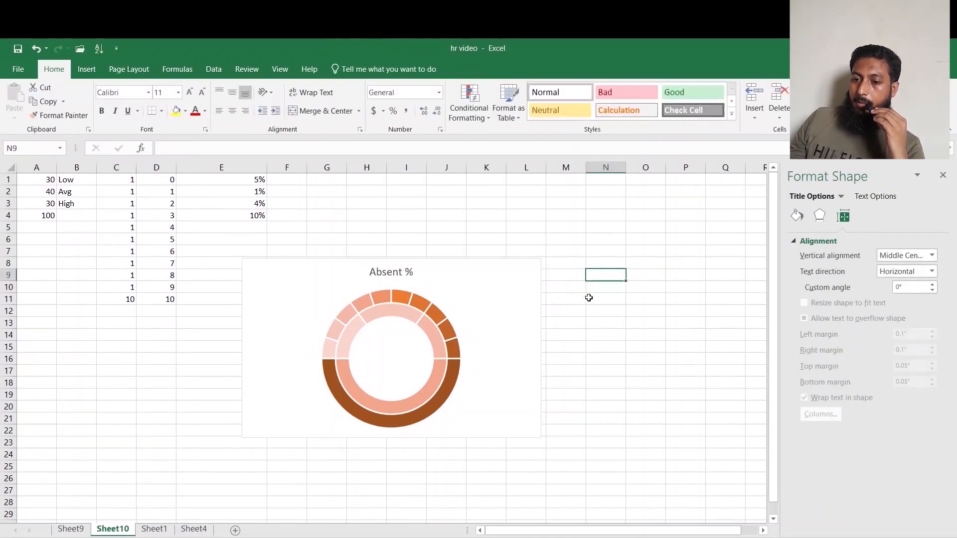
Set no fill for the bottom half slice of both the inner and outer doughnut rings.
click(385, 401)
click(382, 404)
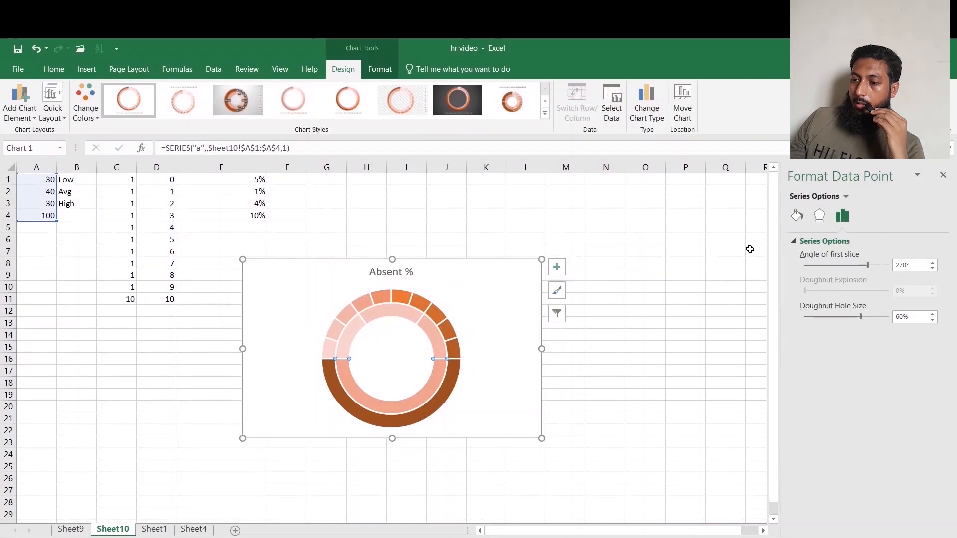
click(796, 215)
click(804, 257)
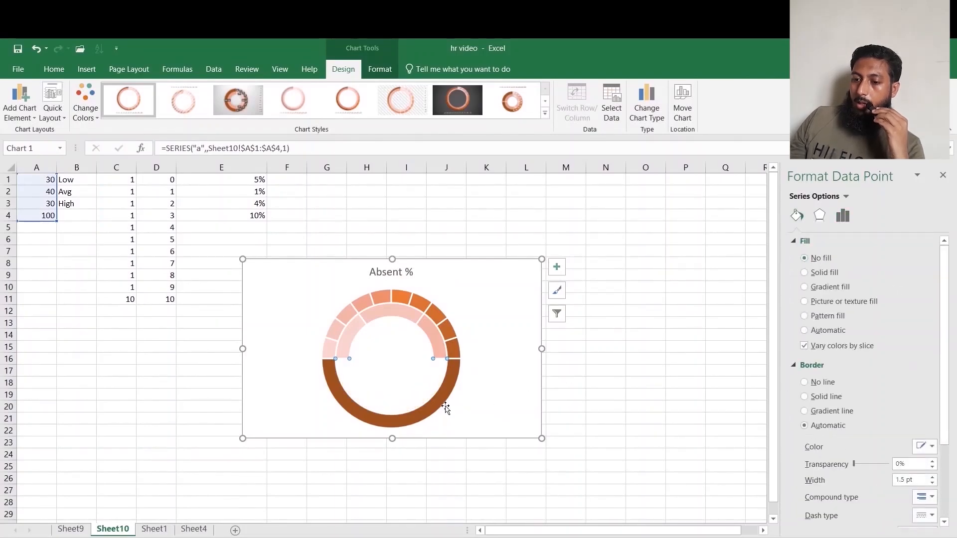
click(446, 407)
click(443, 403)
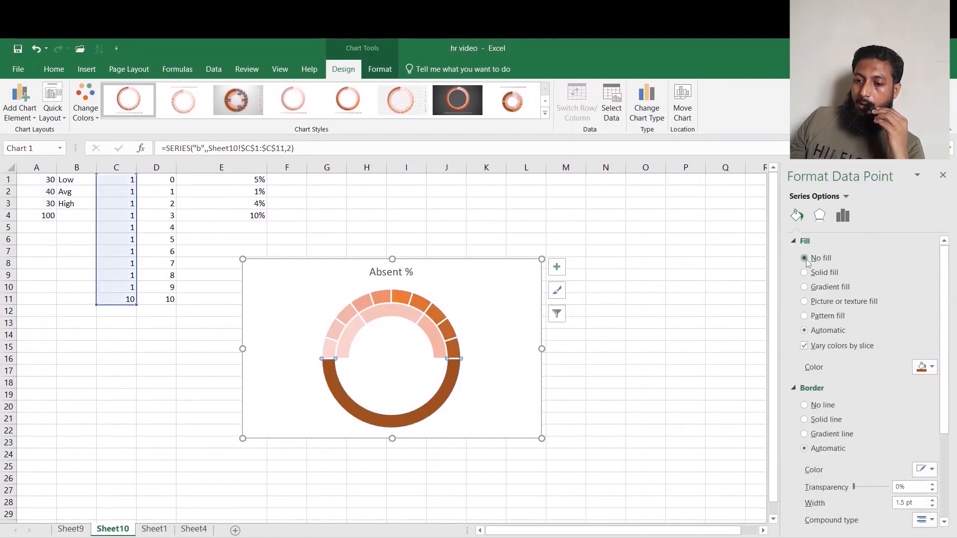
click(804, 258)
Fill the first slice of the inner ring with solid yellow.
click(340, 344)
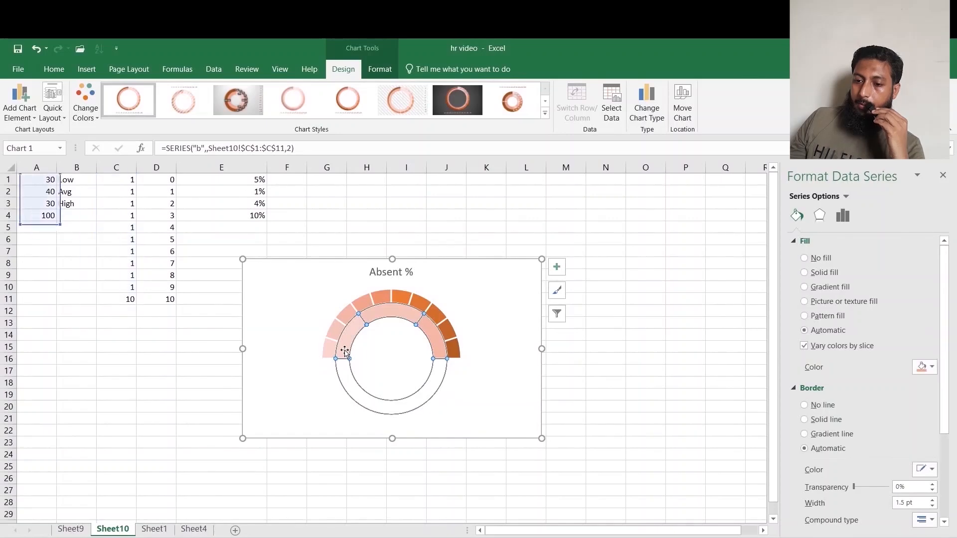
click(340, 344)
click(805, 272)
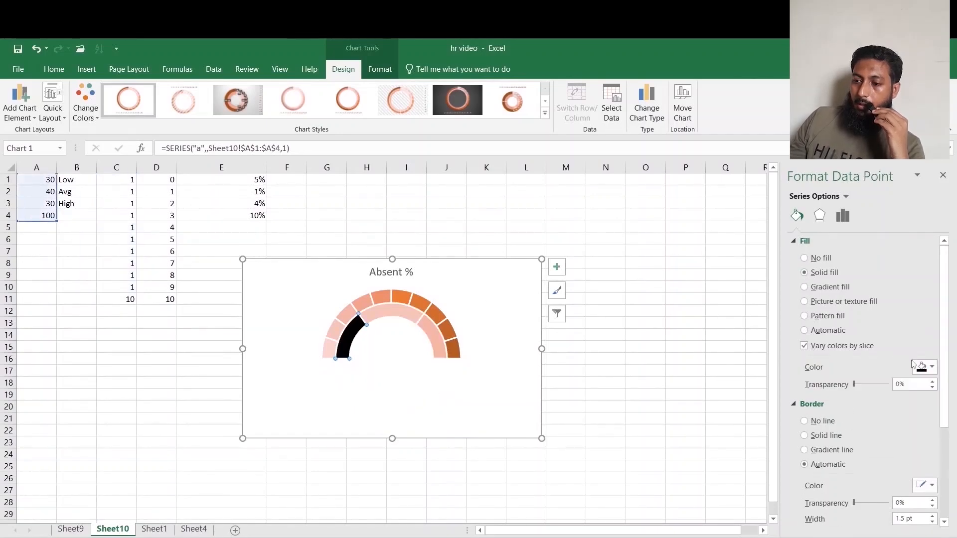
click(925, 368)
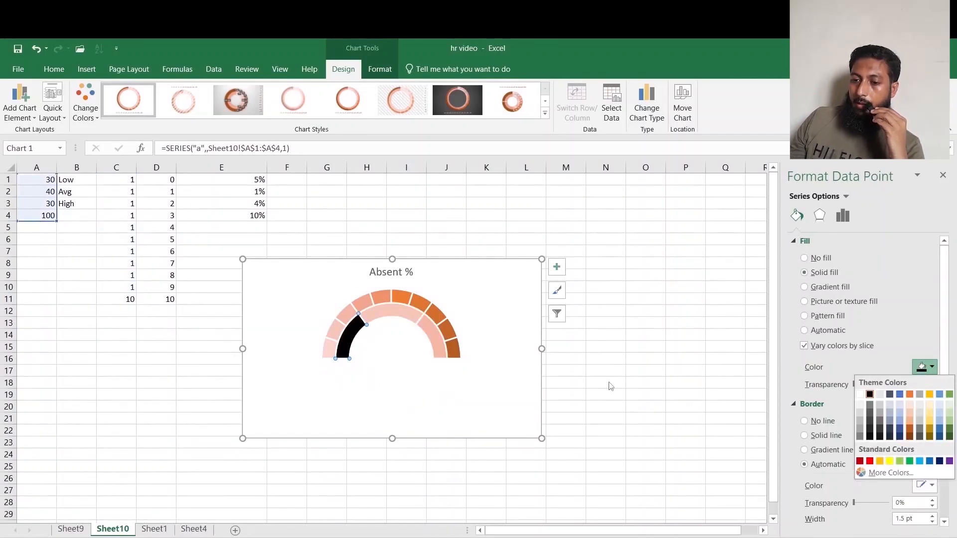
click(890, 462)
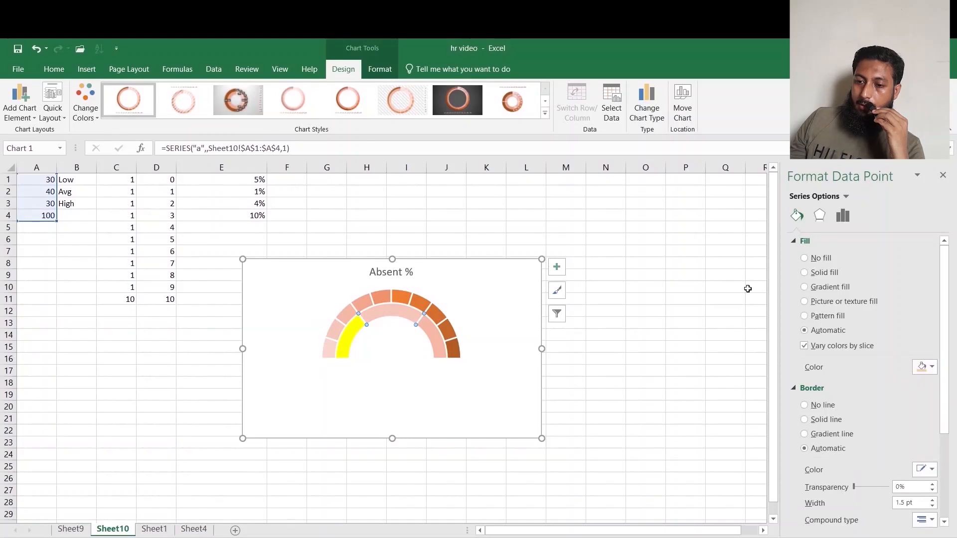
Fill the second inner slice with solid green and the third inner slice with red.
click(804, 272)
click(926, 367)
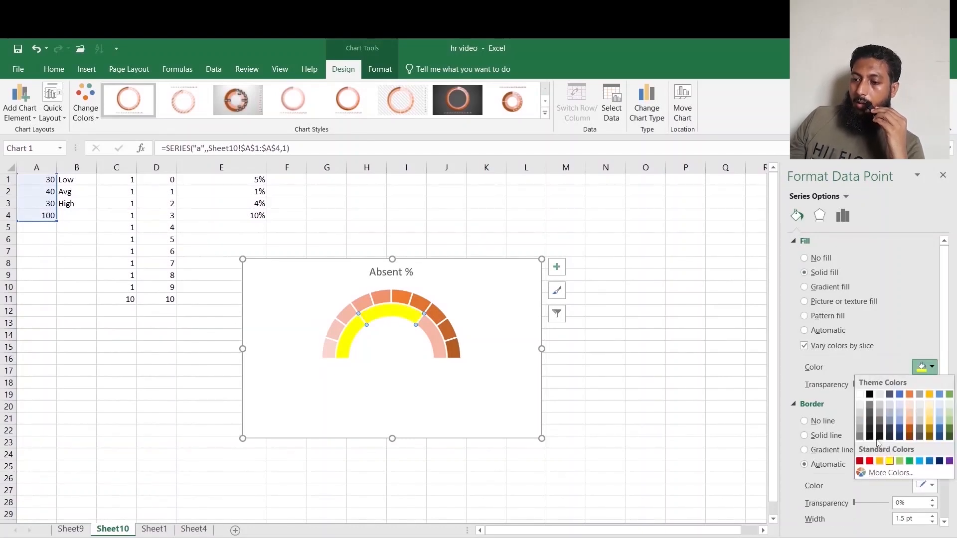
click(910, 462)
click(436, 345)
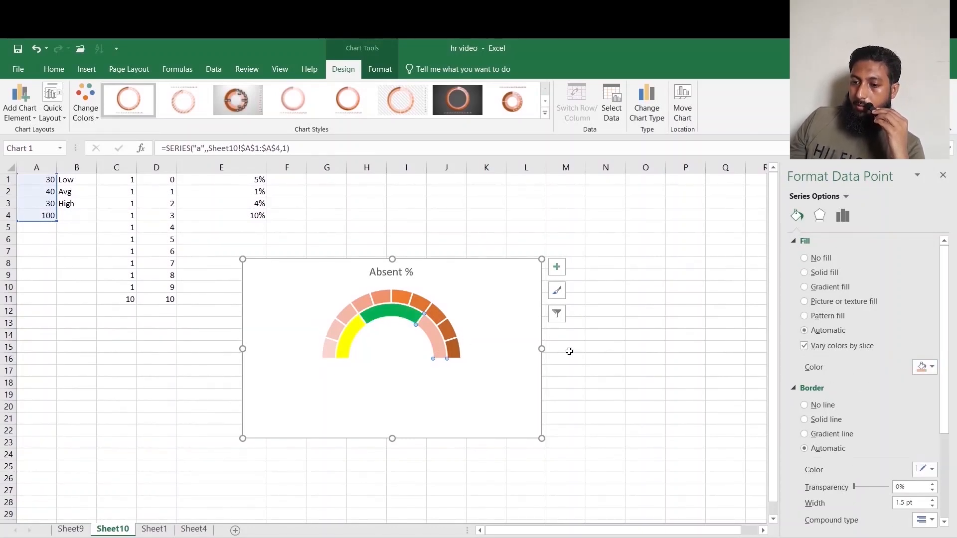
click(927, 372)
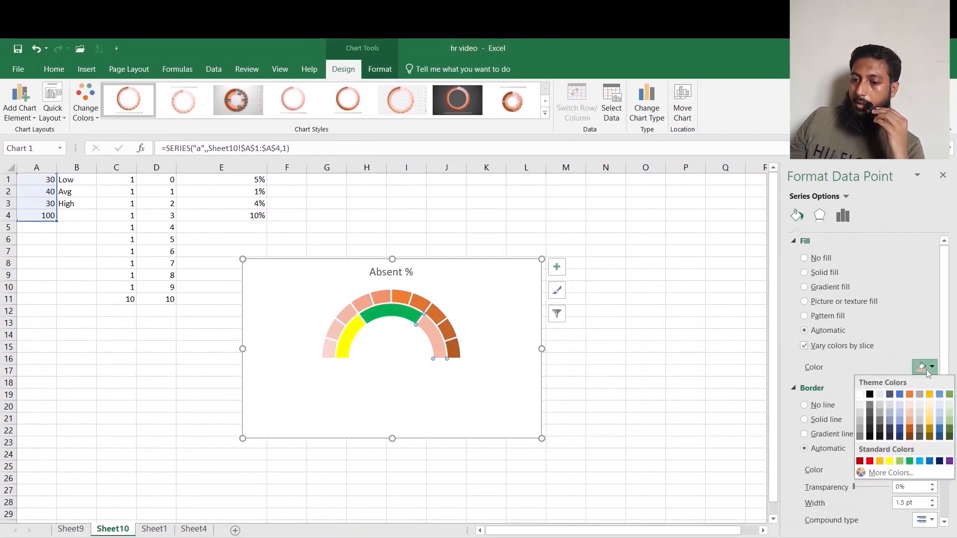
click(869, 461)
Add a data label to the green middle slice of the inner ring.
right_click(404, 316)
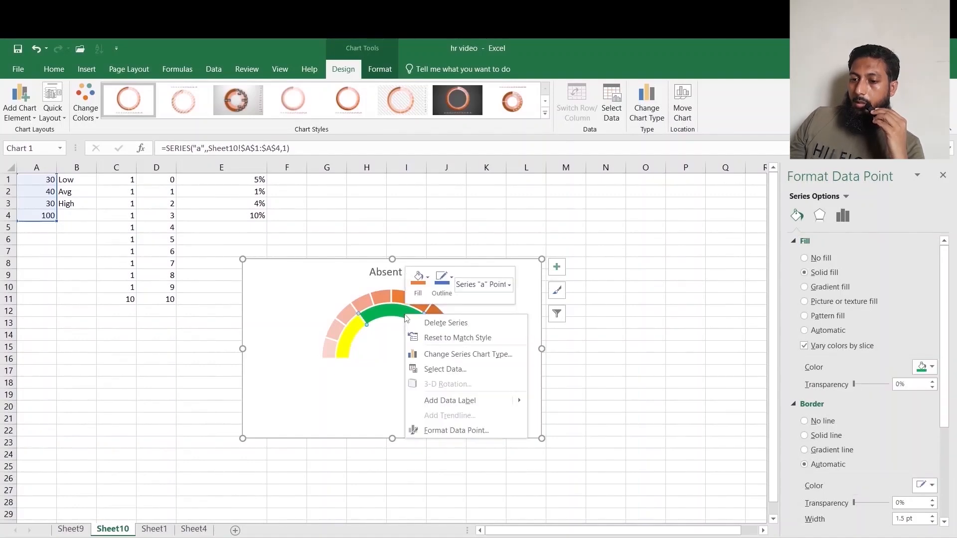
mouse_move(520, 399)
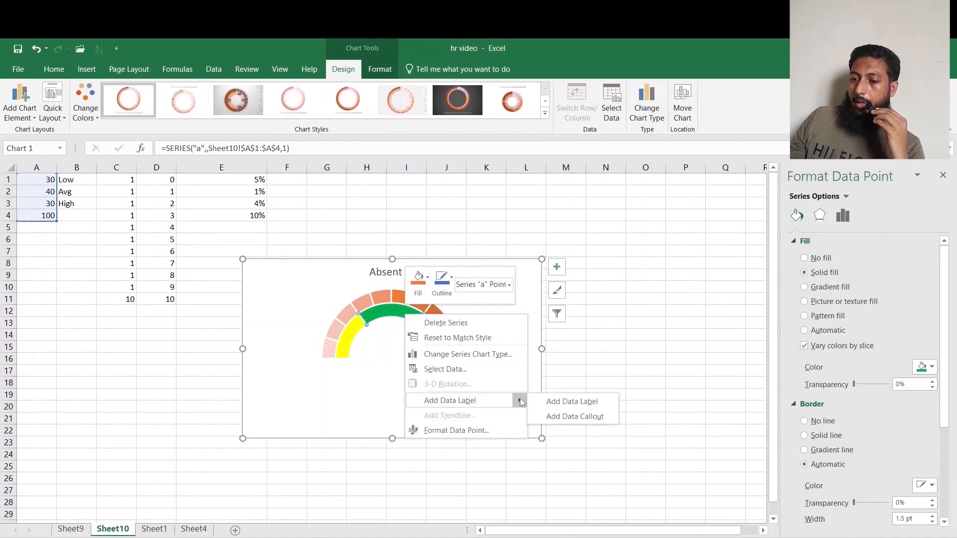
click(566, 399)
click(392, 318)
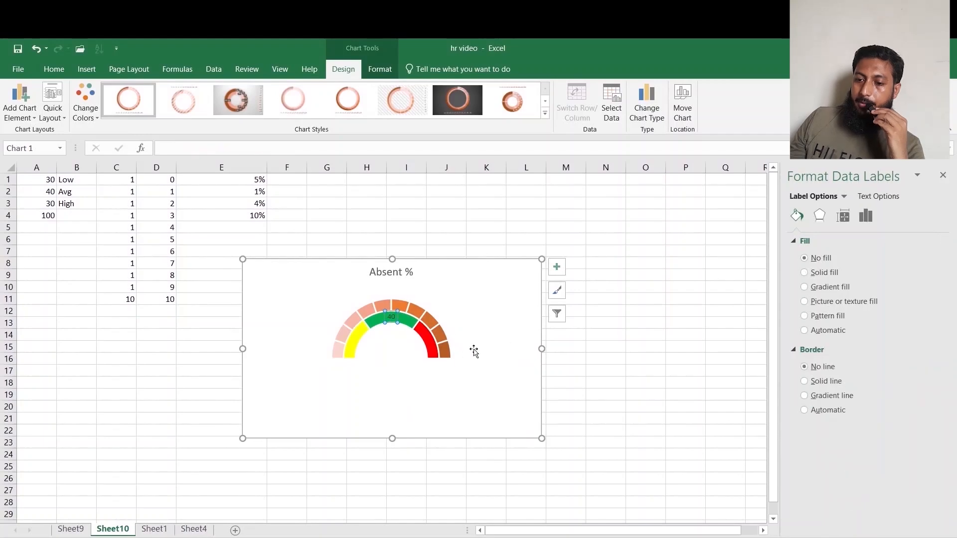
click(566, 348)
Add data labels to the outer ring series b.
click(402, 310)
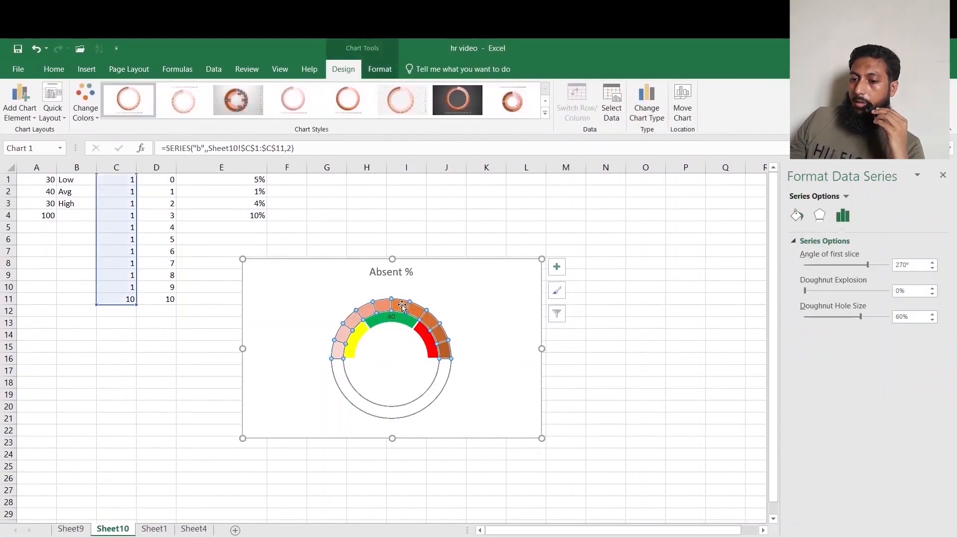
right_click(402, 310)
mouse_move(513, 391)
click(578, 392)
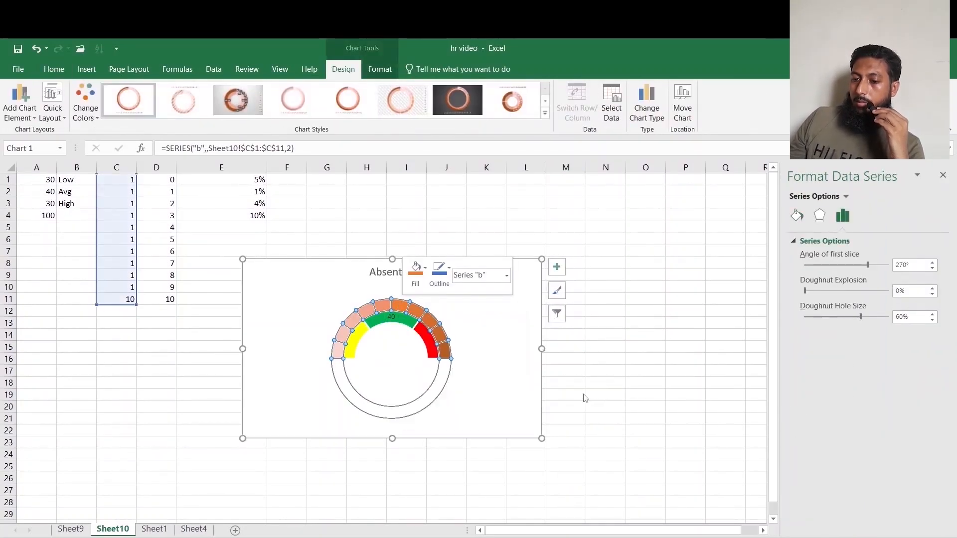
Change the outer ring labels to show values from cells D1:D11 instead of the series values.
click(391, 412)
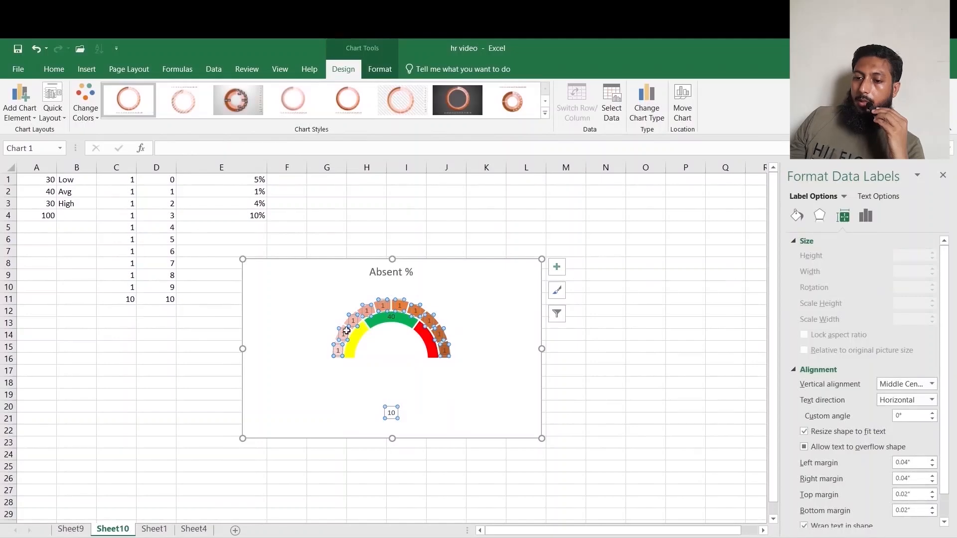
click(865, 216)
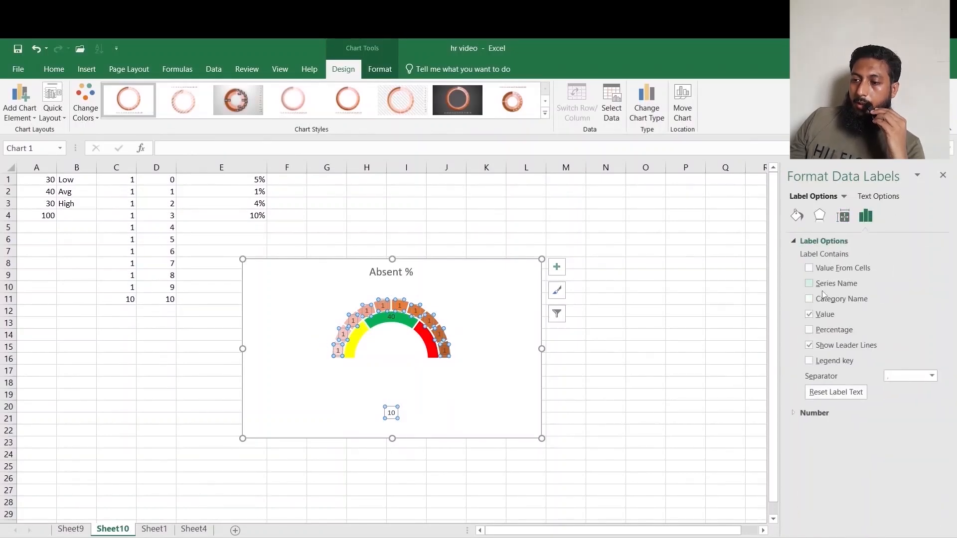
click(809, 314)
click(809, 268)
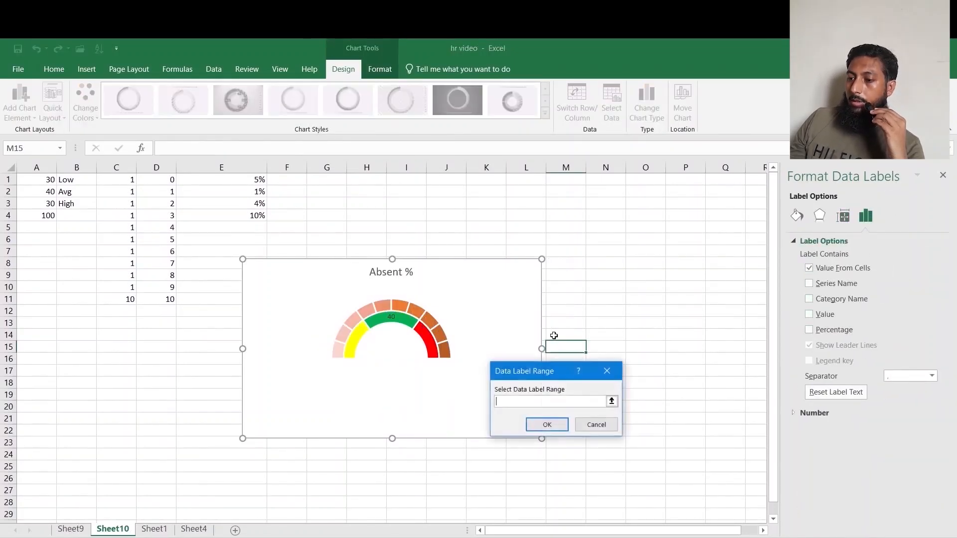
drag(151, 177, 160, 301)
click(546, 425)
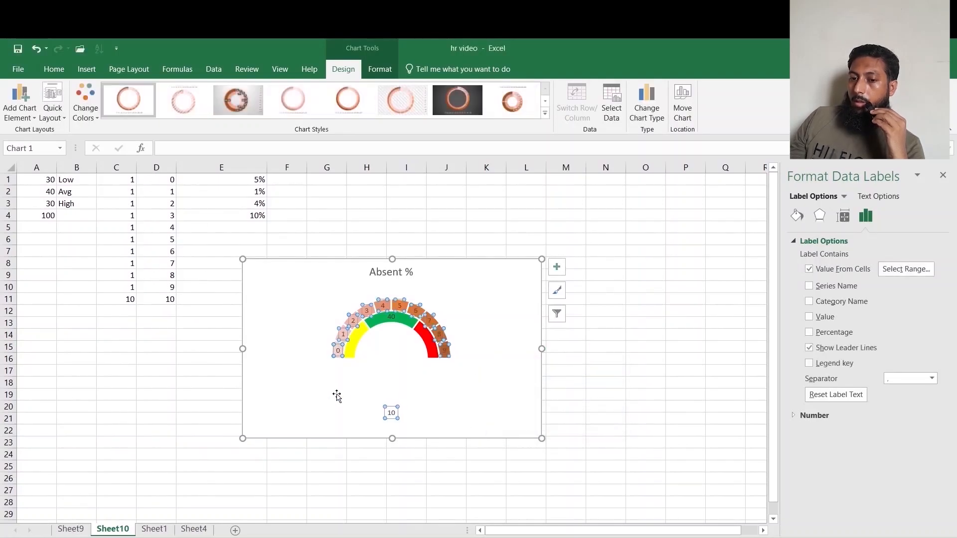
Nudge the outer ring's 0 label into place and make the outer ring labels bold.
click(337, 351)
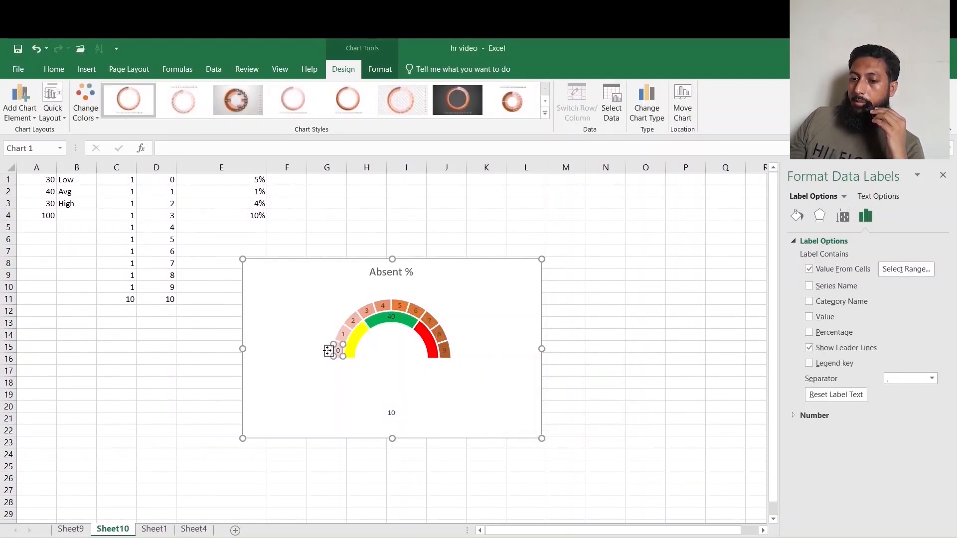
mouse_move(328, 351)
mouse_down()
mouse_move(320, 351)
mouse_move(331, 335)
mouse_up()
click(337, 333)
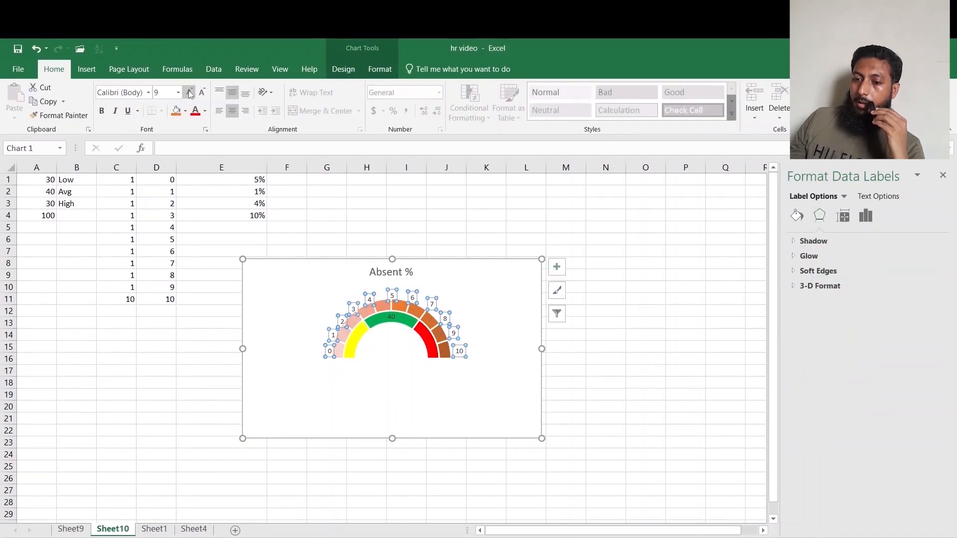
click(189, 92)
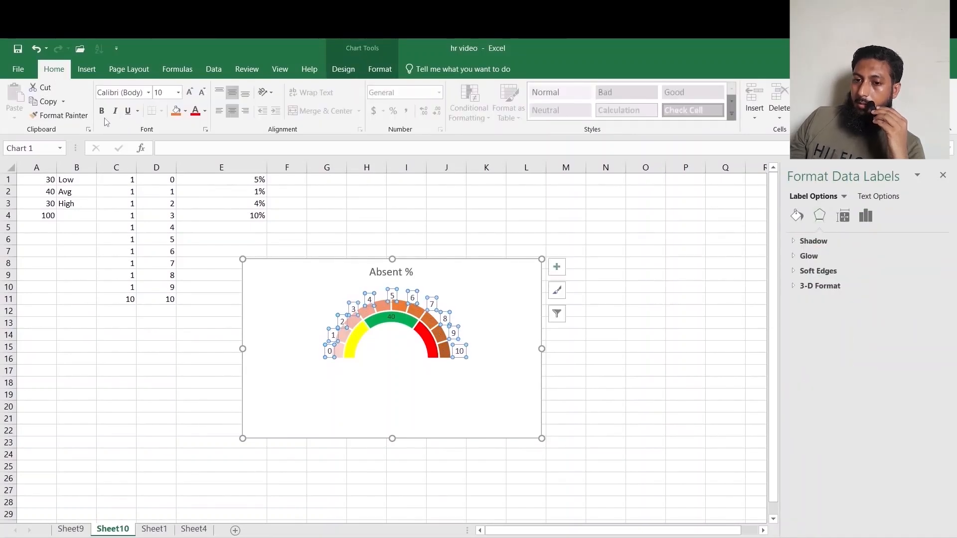
click(391, 321)
right_click(392, 320)
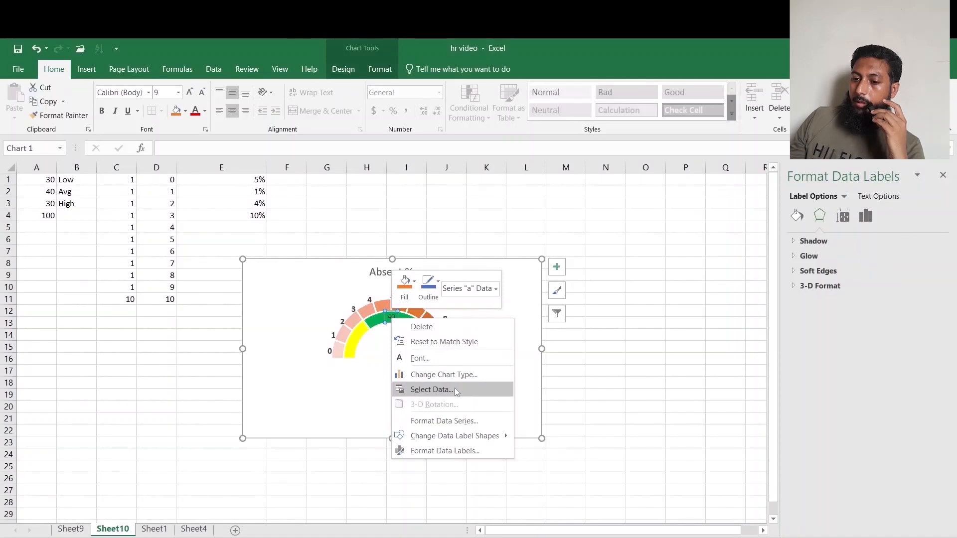
click(354, 401)
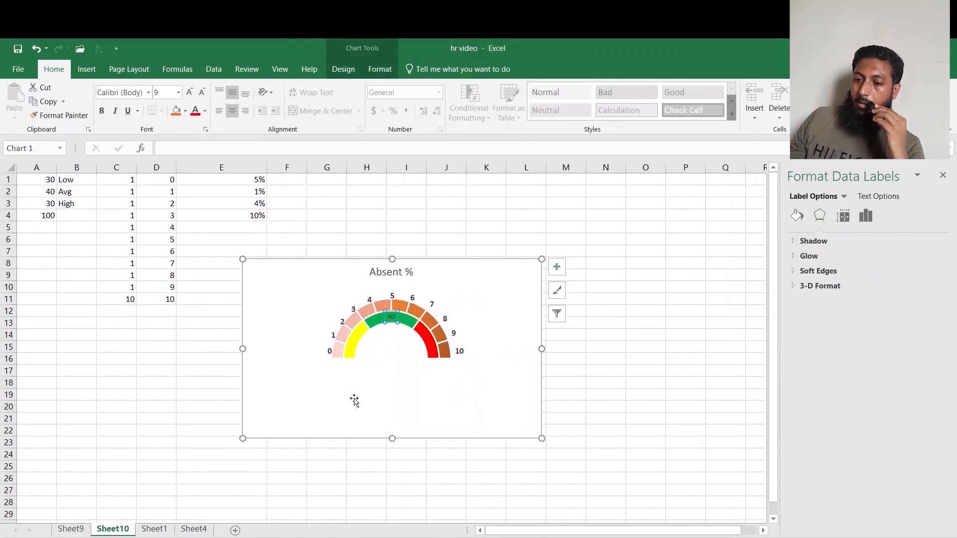
click(378, 335)
Add data labels to the inner ring series a.
click(394, 321)
right_click(395, 320)
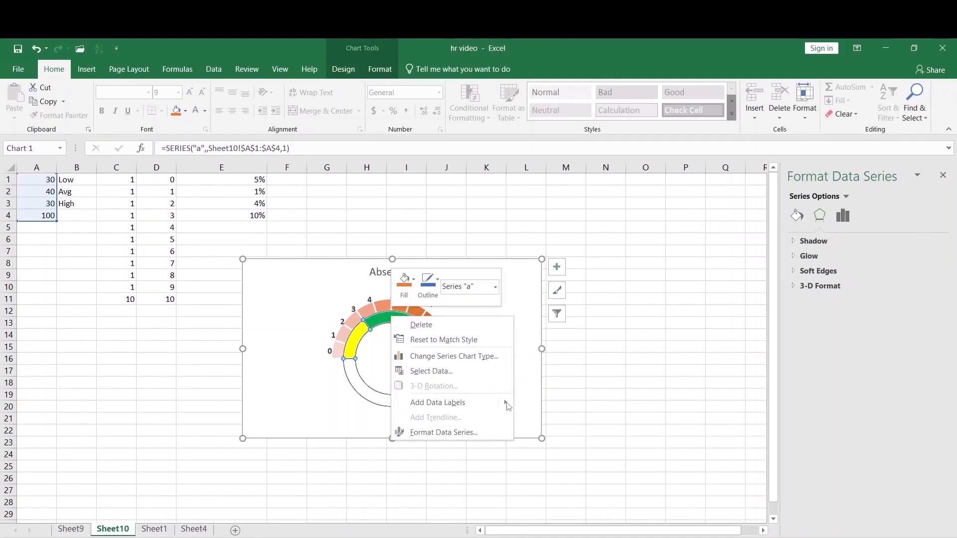
click(486, 401)
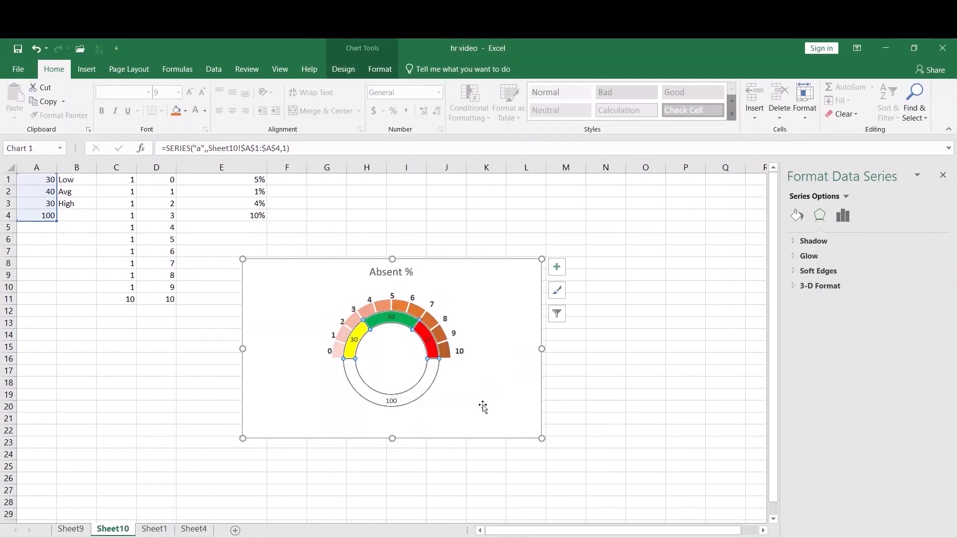
Change the inner ring labels to show values from cells B1:B3 instead of the series values.
click(426, 343)
click(865, 218)
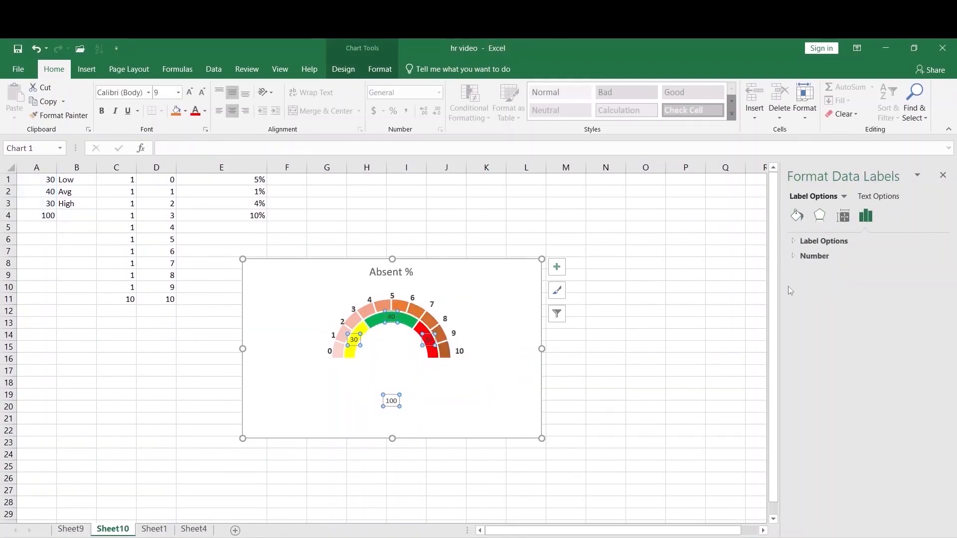
click(820, 241)
click(809, 314)
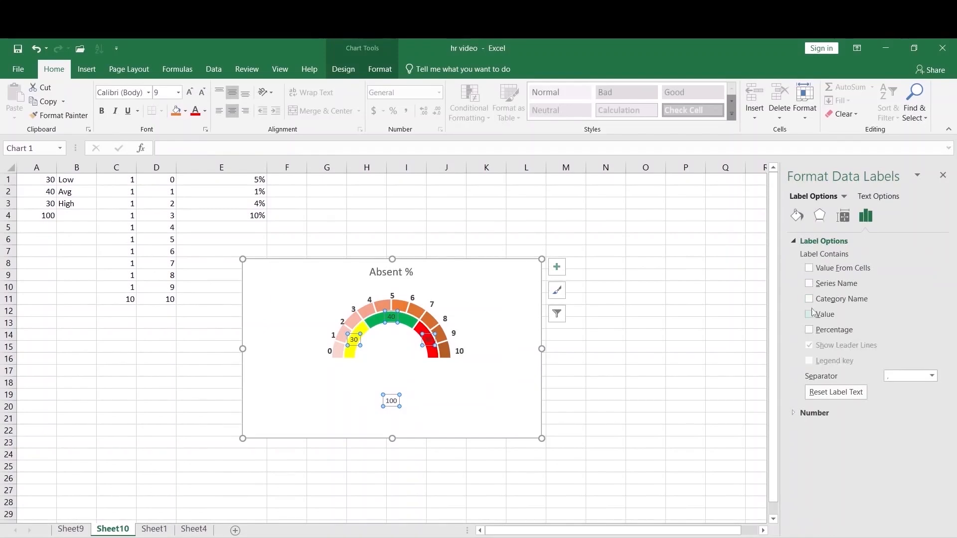
click(809, 268)
drag(79, 184, 78, 204)
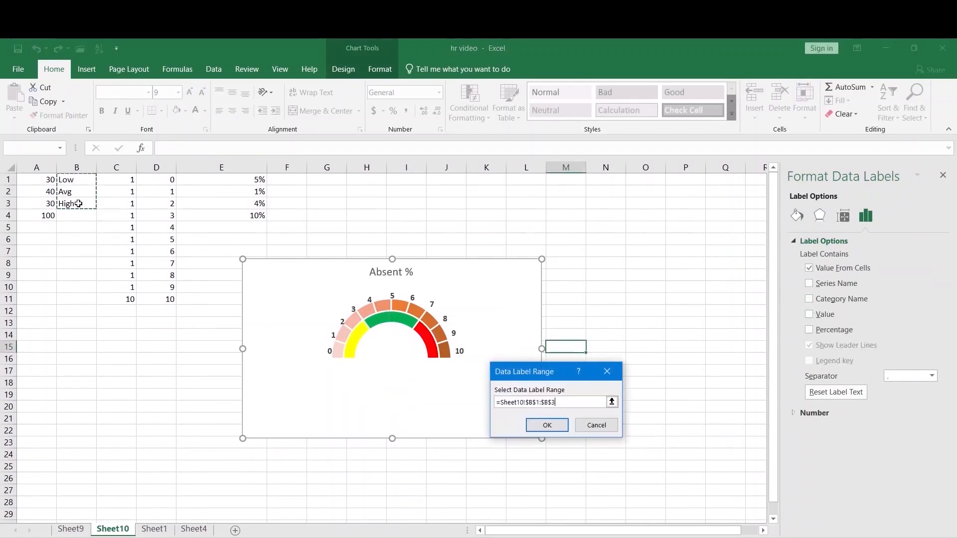
click(547, 425)
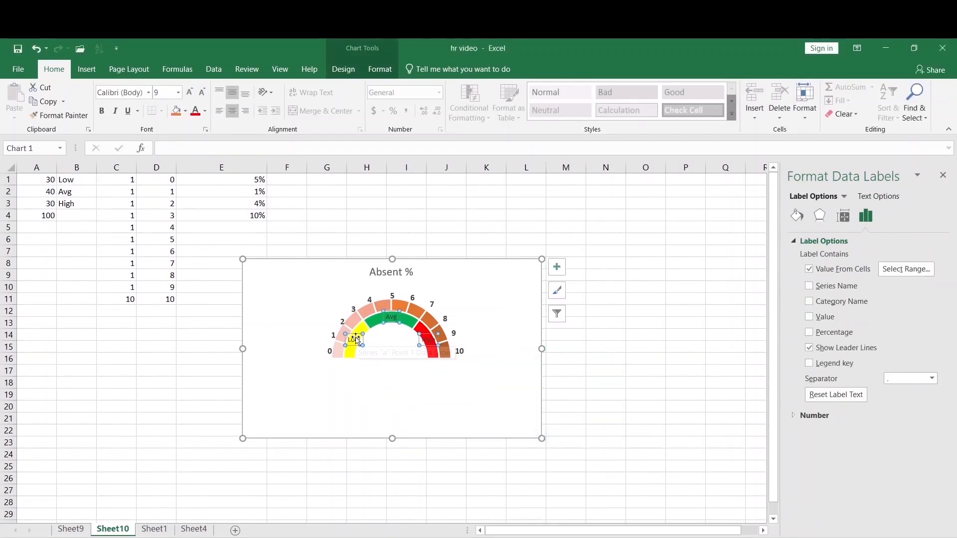
Rotate the Low label to a custom angle of -60°.
click(843, 218)
click(357, 339)
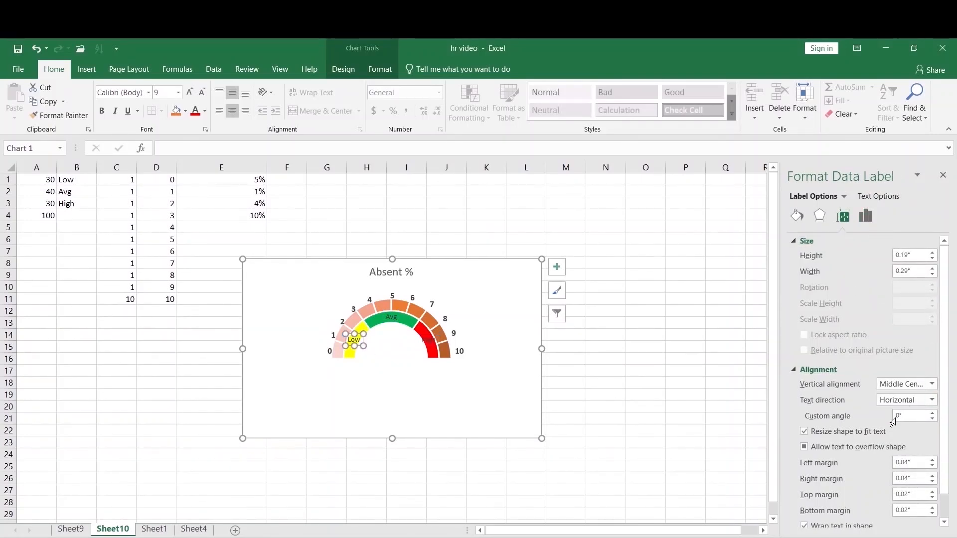
text(60)
key(Return)
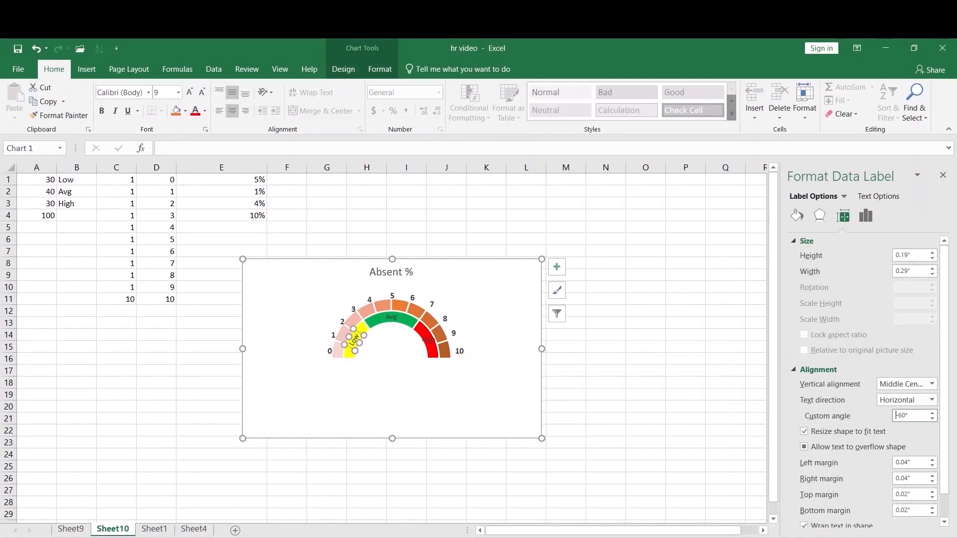
Rotate the High label to a custom angle of 60°.
click(424, 341)
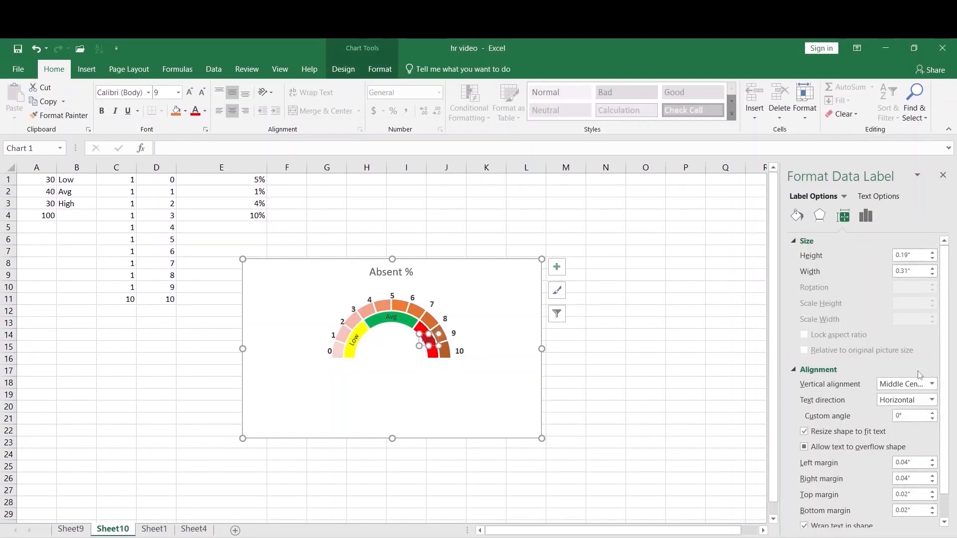
double_click(912, 419)
text(60)
key(Return)
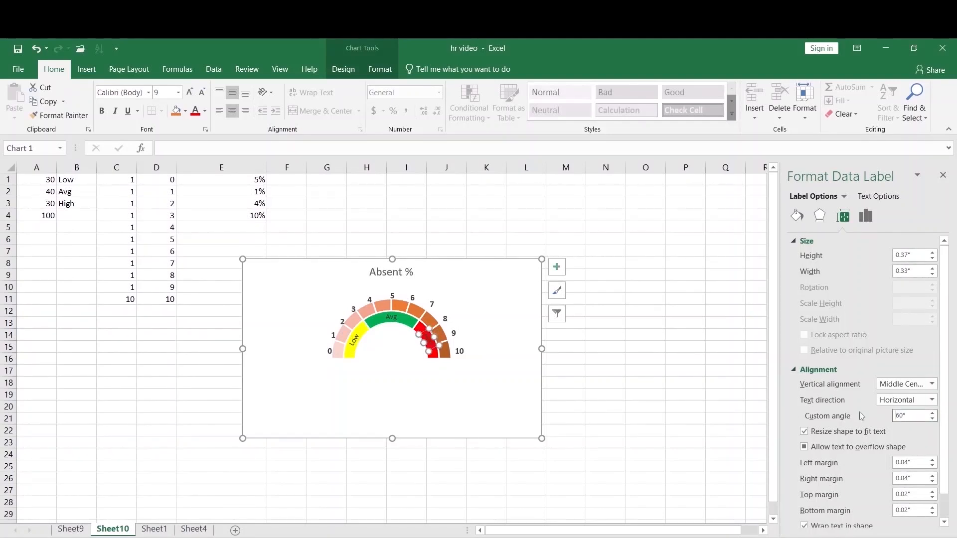
click(464, 304)
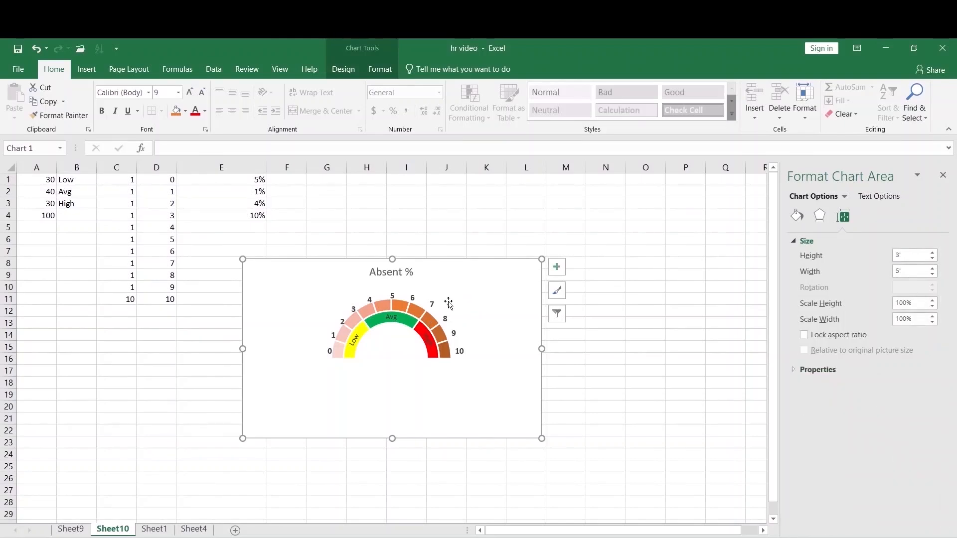
click(432, 346)
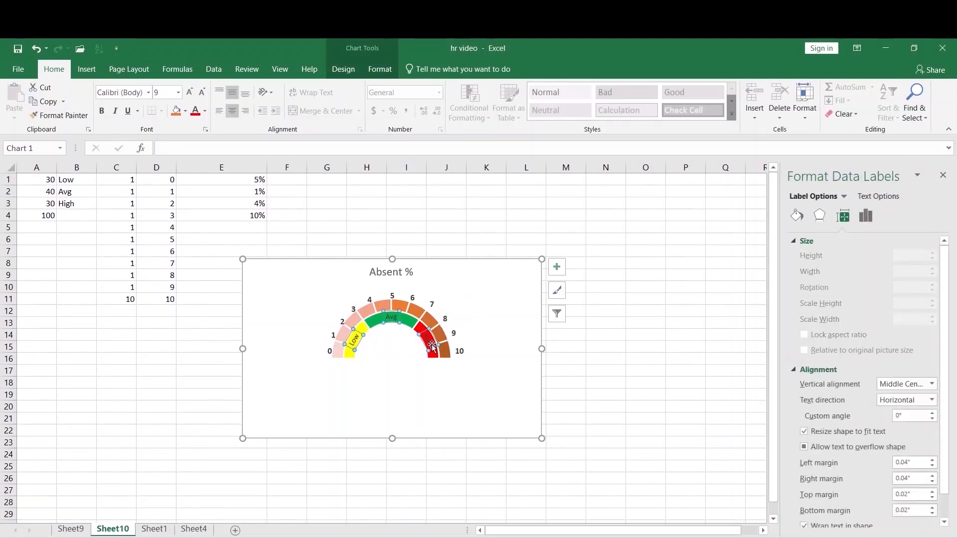
right_click(432, 344)
click(382, 306)
Add a new chart series c with values from cells E1:E4.
click(383, 303)
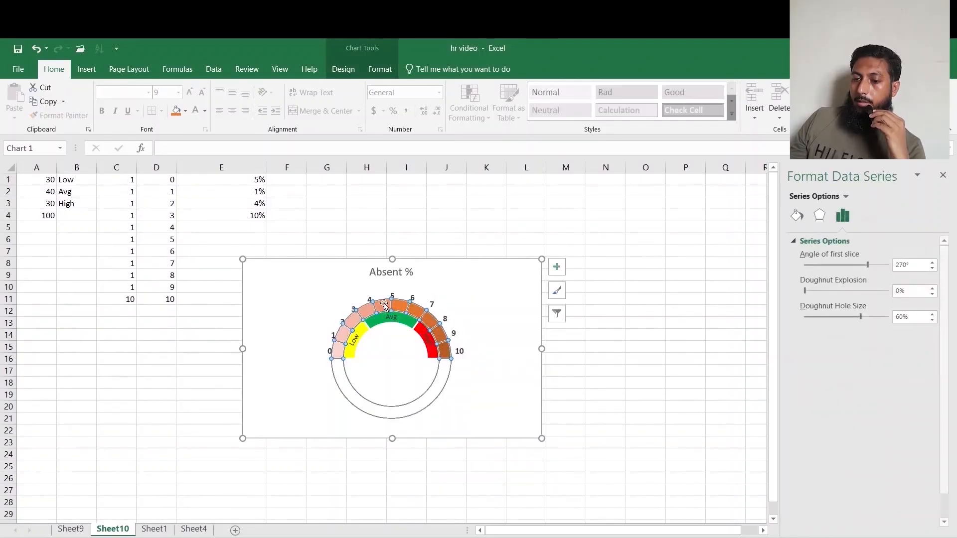
right_click(384, 303)
click(450, 358)
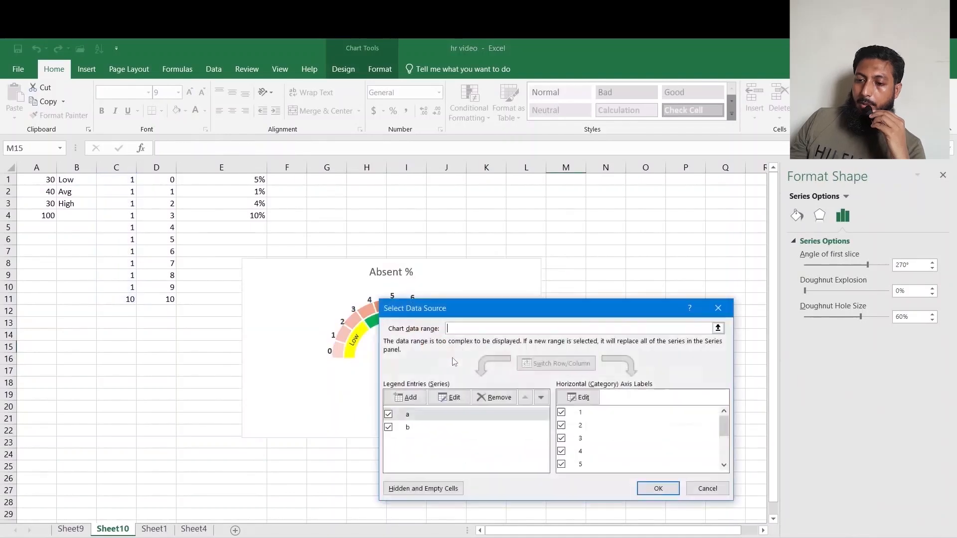
click(399, 398)
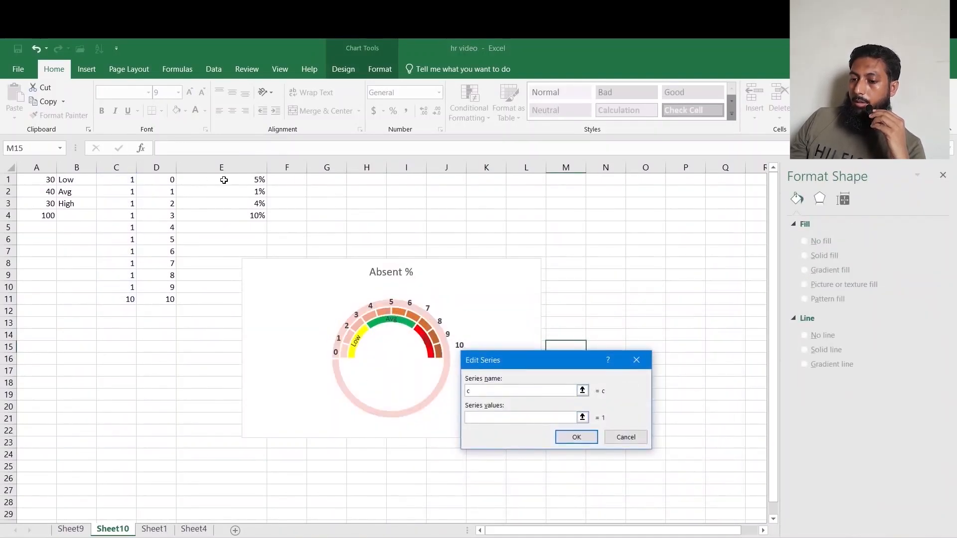
drag(223, 180, 228, 218)
click(576, 437)
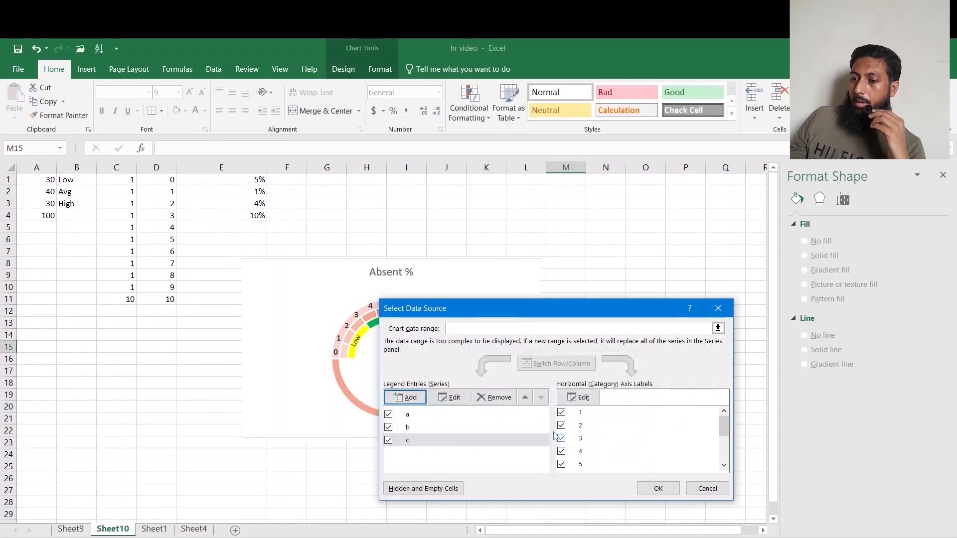
click(658, 489)
Change series c to a Pie chart plotted on the secondary axis.
click(416, 408)
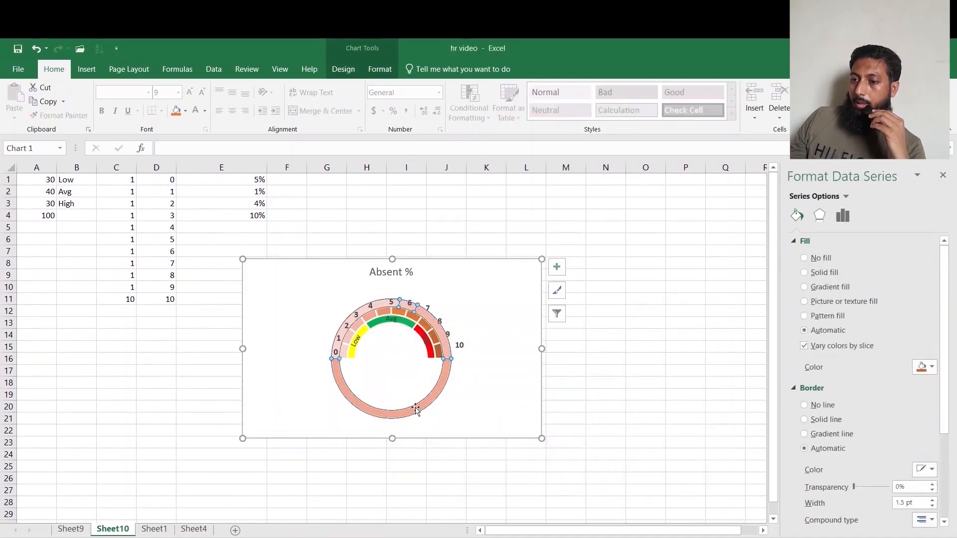
click(343, 69)
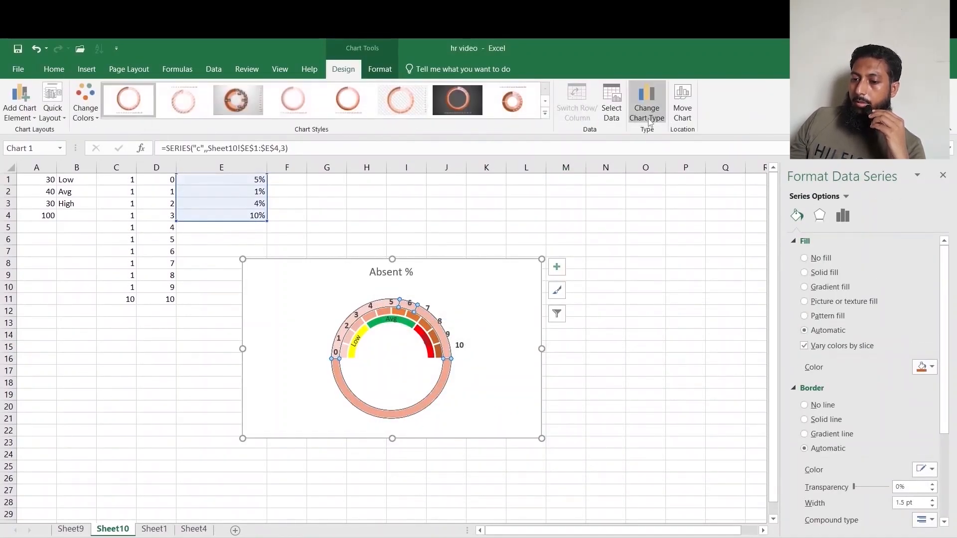
click(649, 121)
click(548, 422)
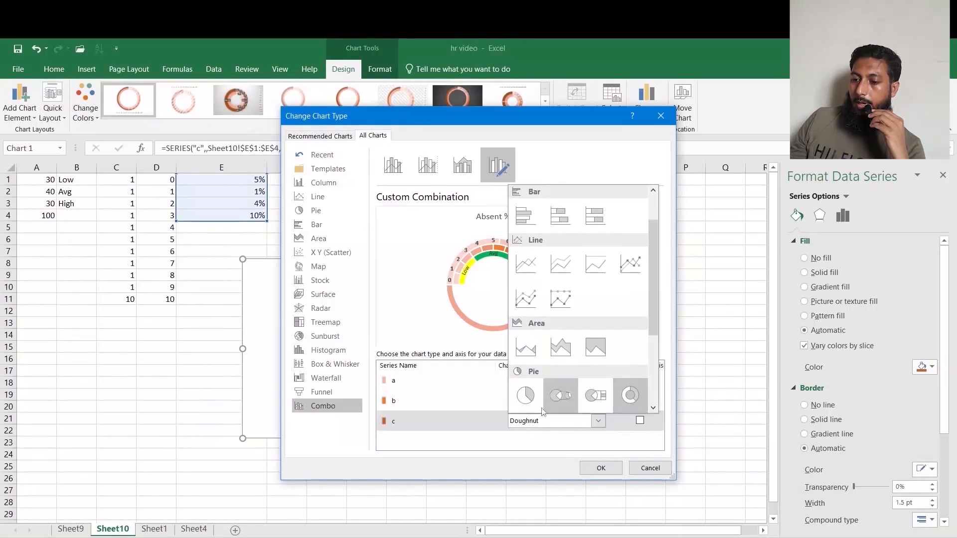
click(541, 408)
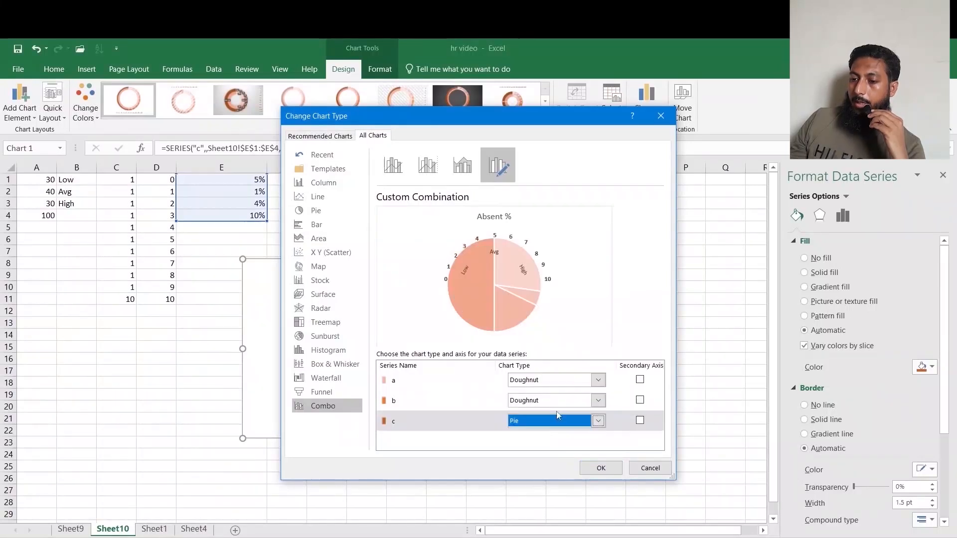
click(640, 421)
click(611, 465)
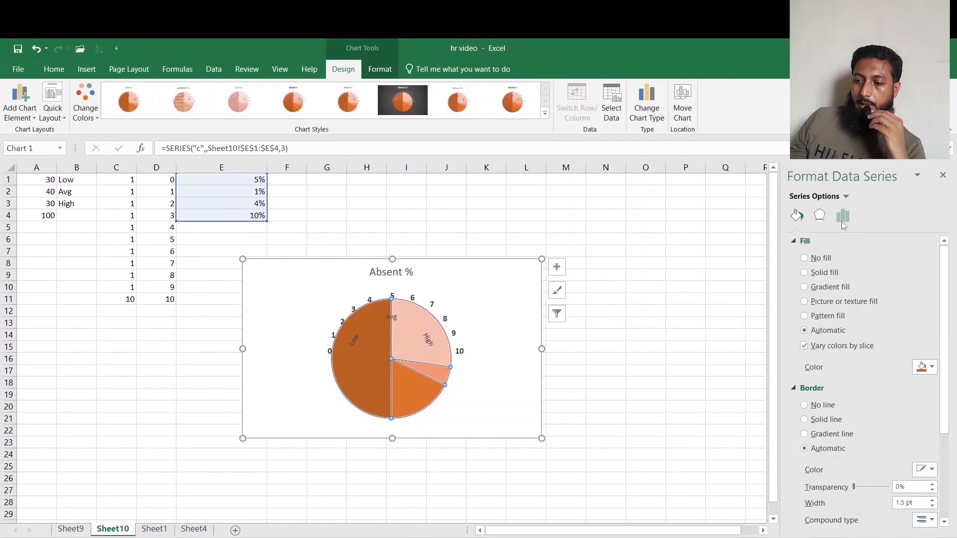
Set the pie's first slice angle to 270° and give its bottom half slice no fill and no border.
click(842, 216)
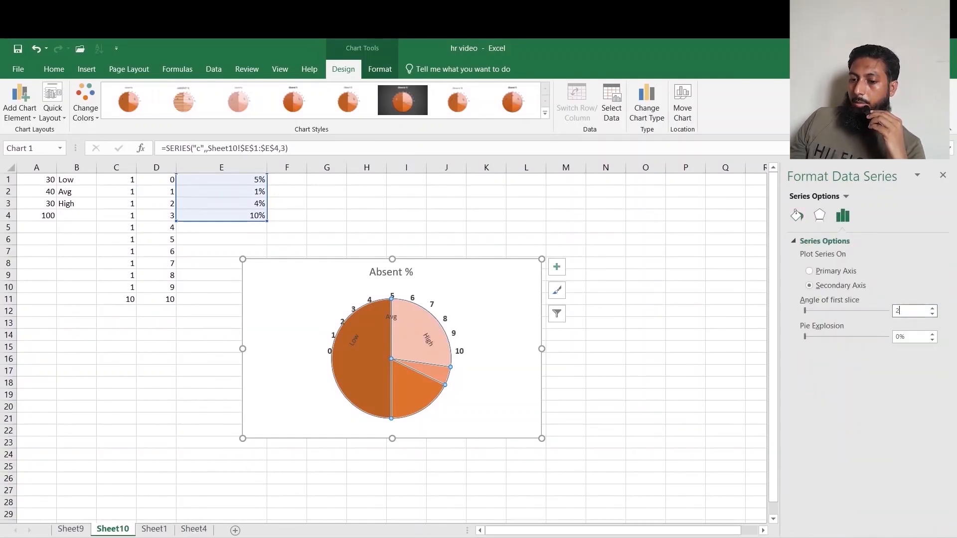
key(Return)
click(363, 379)
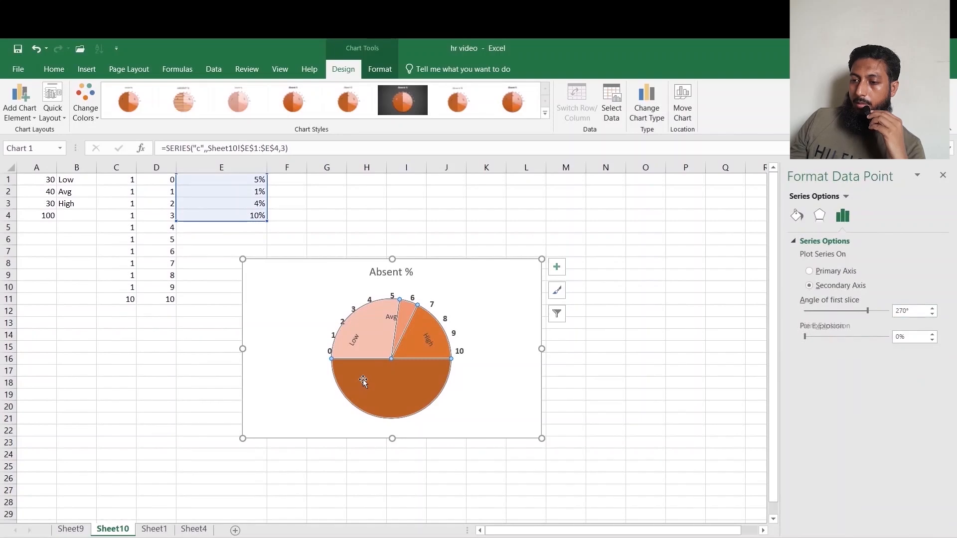
click(797, 215)
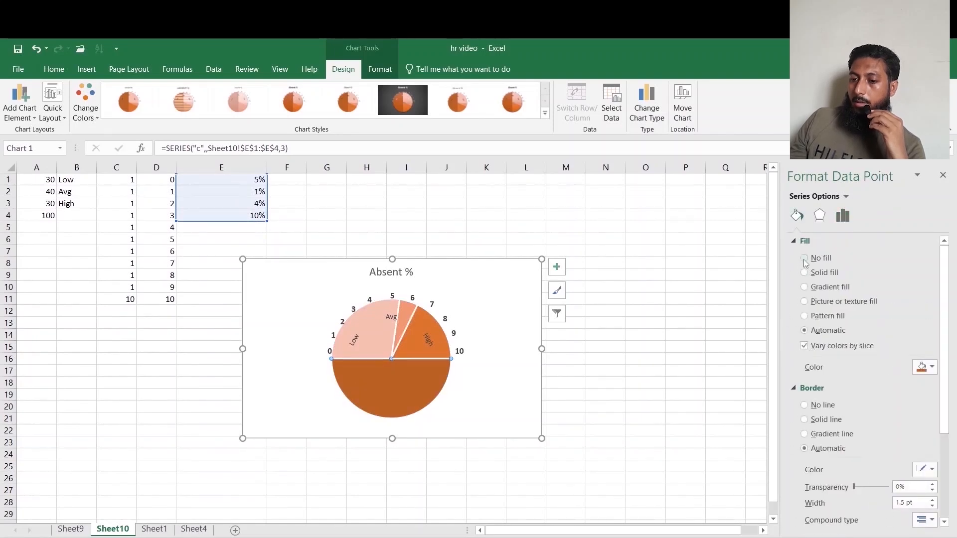
click(805, 258)
click(804, 383)
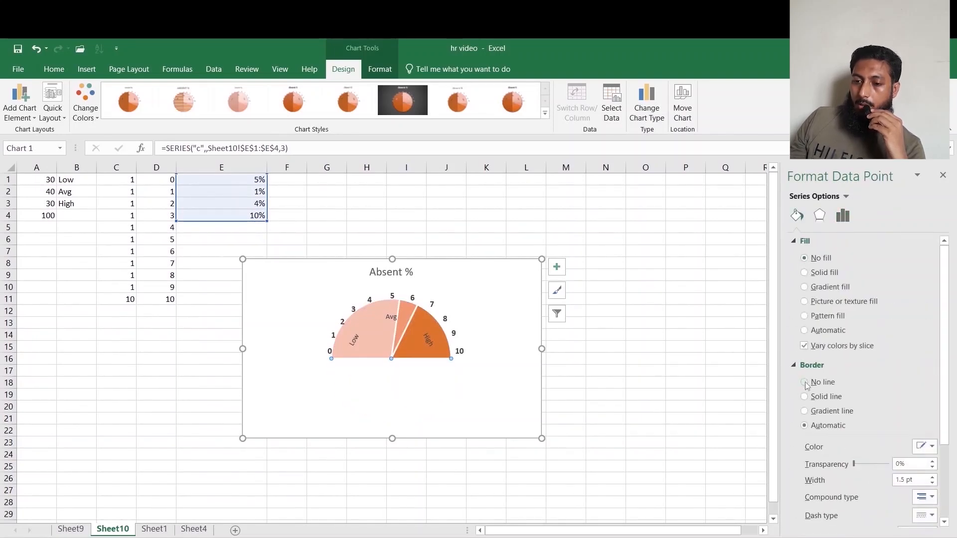
Remove the fill and border from the Low and High pie slices.
click(368, 325)
click(821, 258)
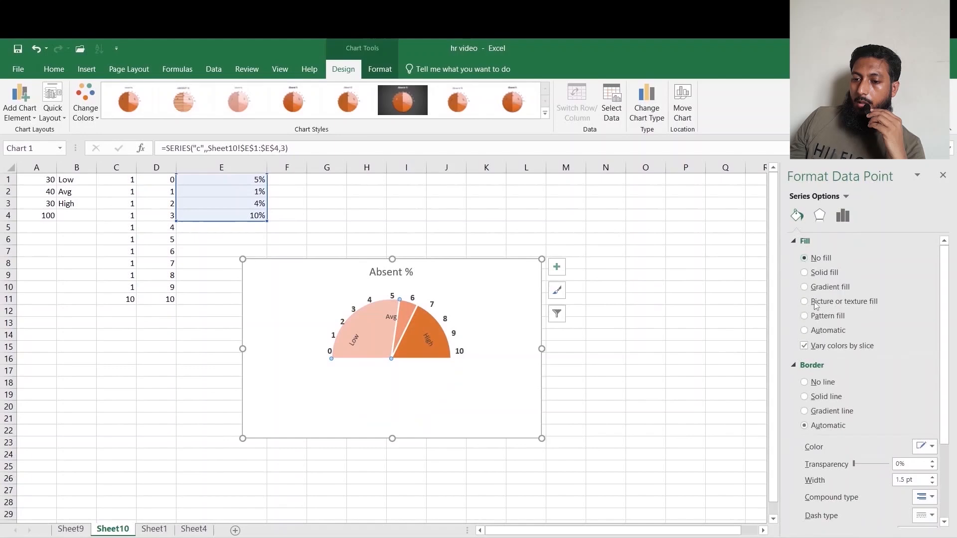
click(805, 382)
click(431, 352)
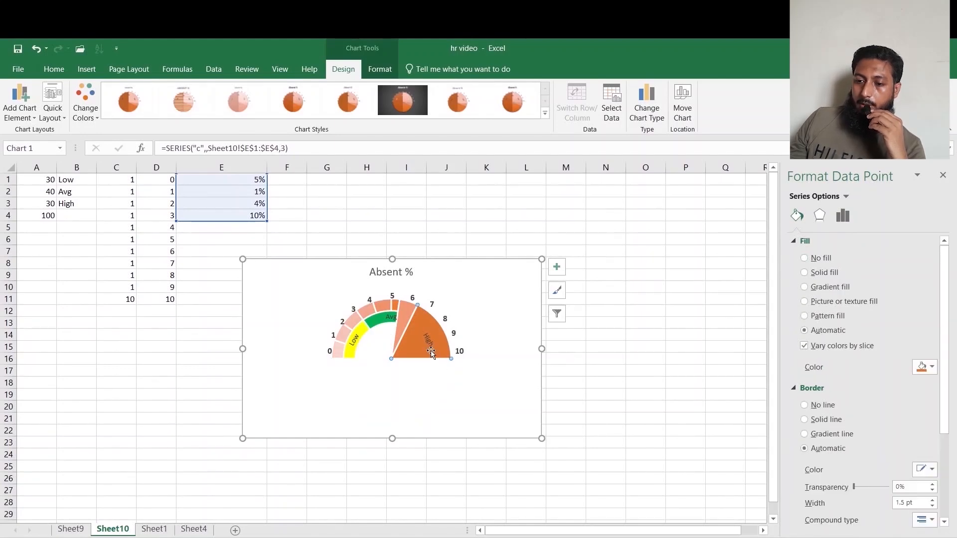
click(817, 257)
click(805, 382)
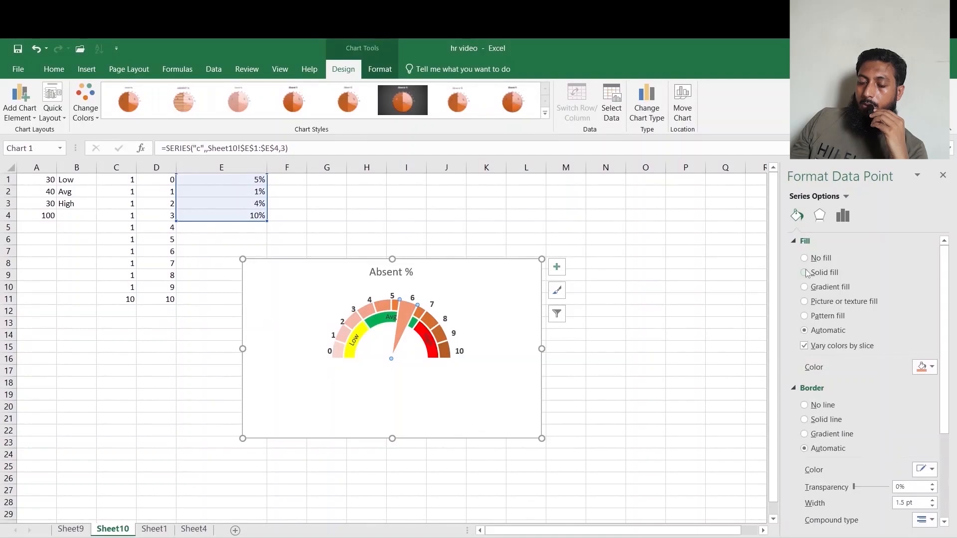
Give the narrow pointer slice a solid black fill and a solid line border.
click(805, 273)
click(925, 368)
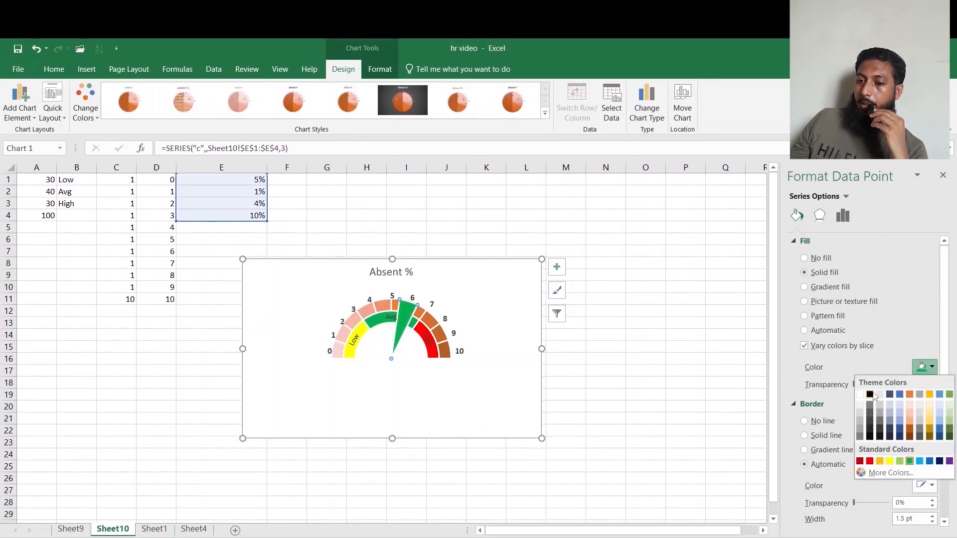
click(870, 395)
click(805, 436)
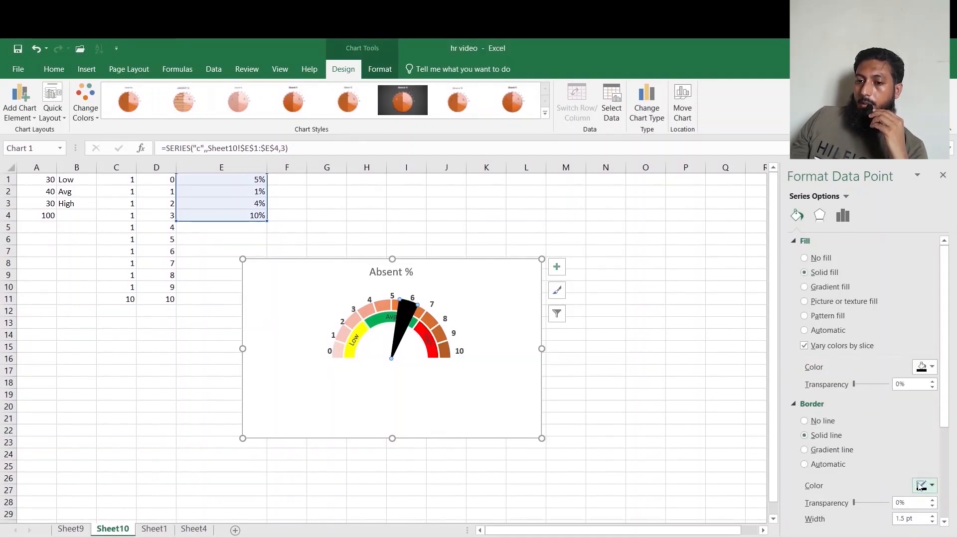
Set the pointer width value in cell E2 to .01 to narrow the gauge needle.
click(619, 437)
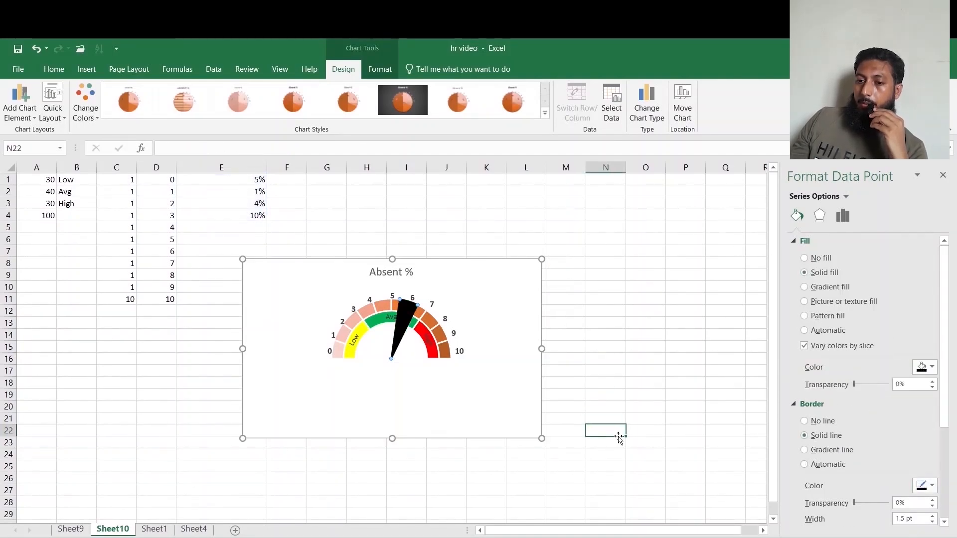
click(239, 192)
text(.)
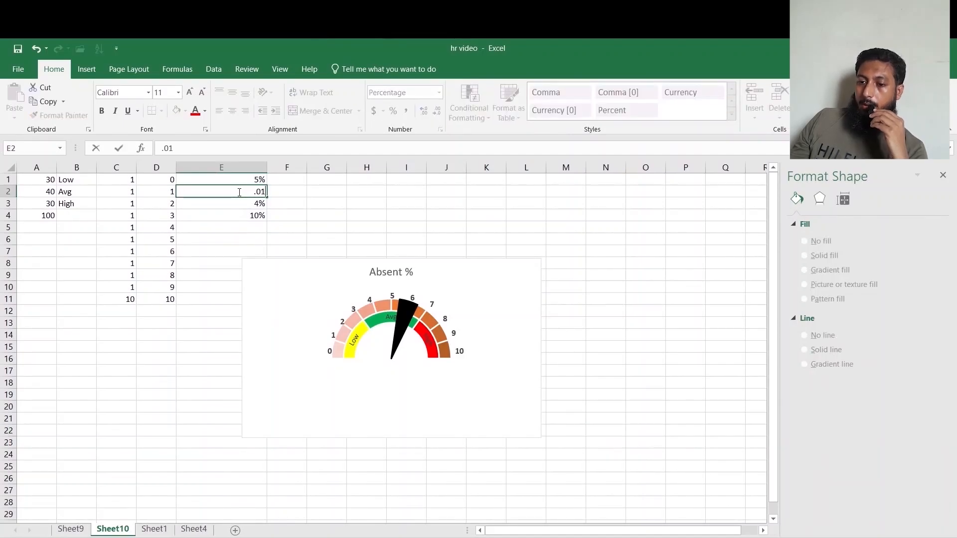
text(01)
key(Return)
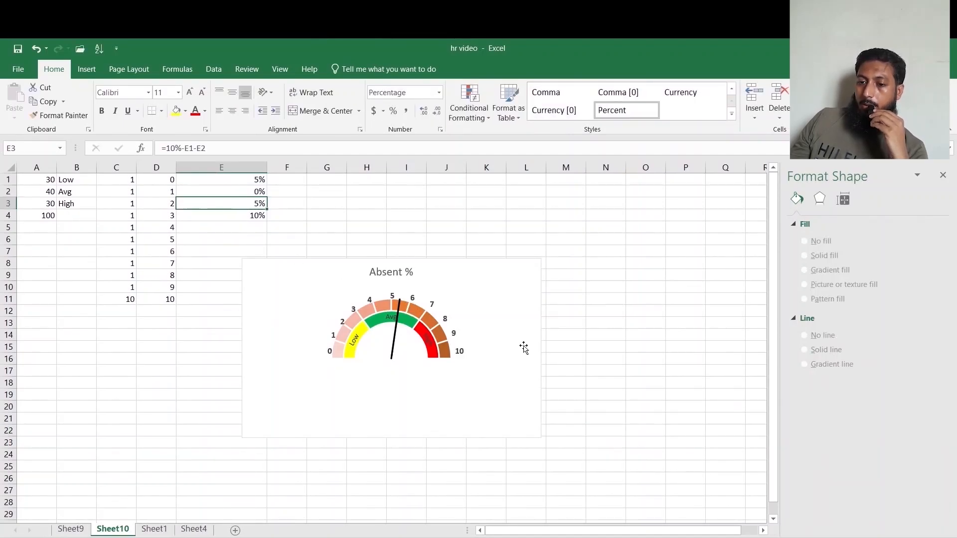
click(567, 346)
Draw an oval shape and move it onto the centre of the gauge.
click(89, 68)
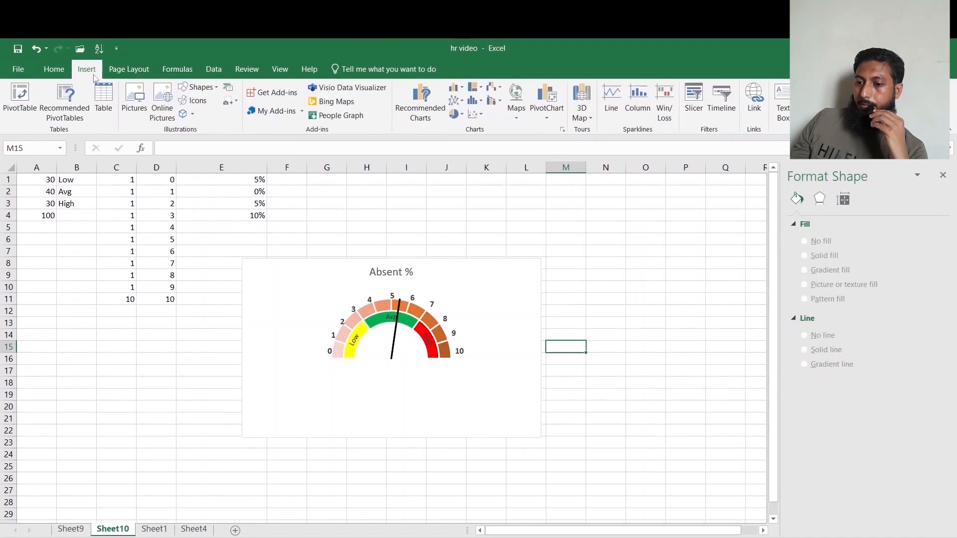
click(198, 87)
click(237, 116)
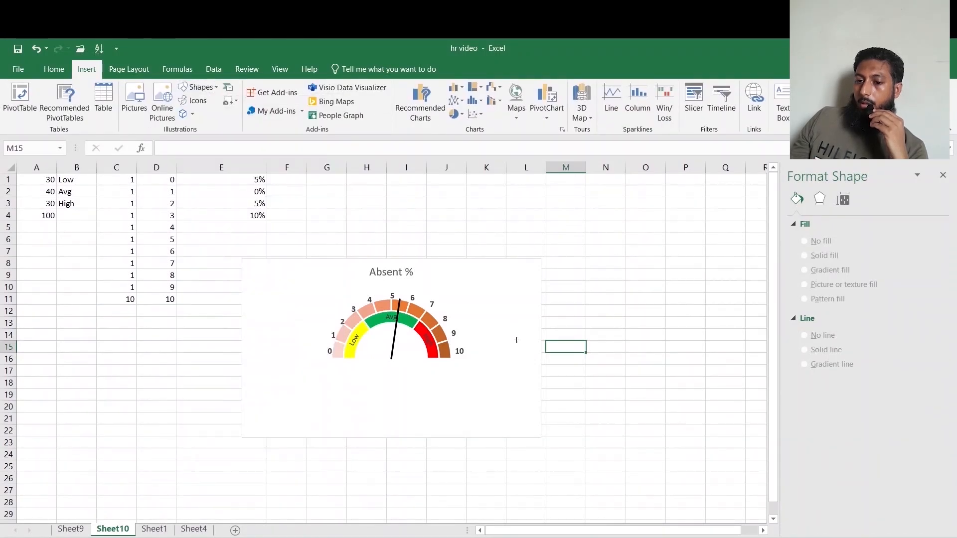
mouse_move(164, 346)
mouse_down()
mouse_move(197, 387)
mouse_move(212, 388)
mouse_move(188, 406)
mouse_up()
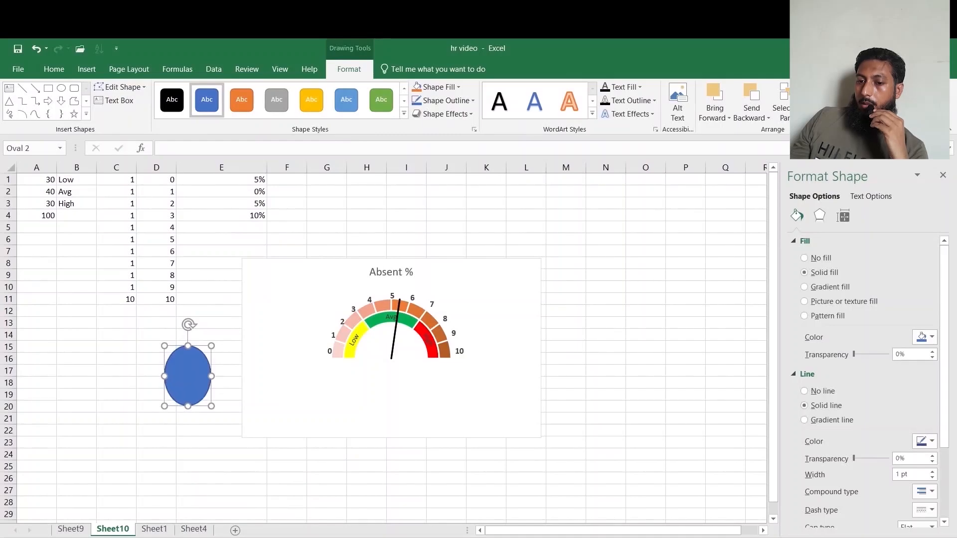
drag(211, 376, 384, 358)
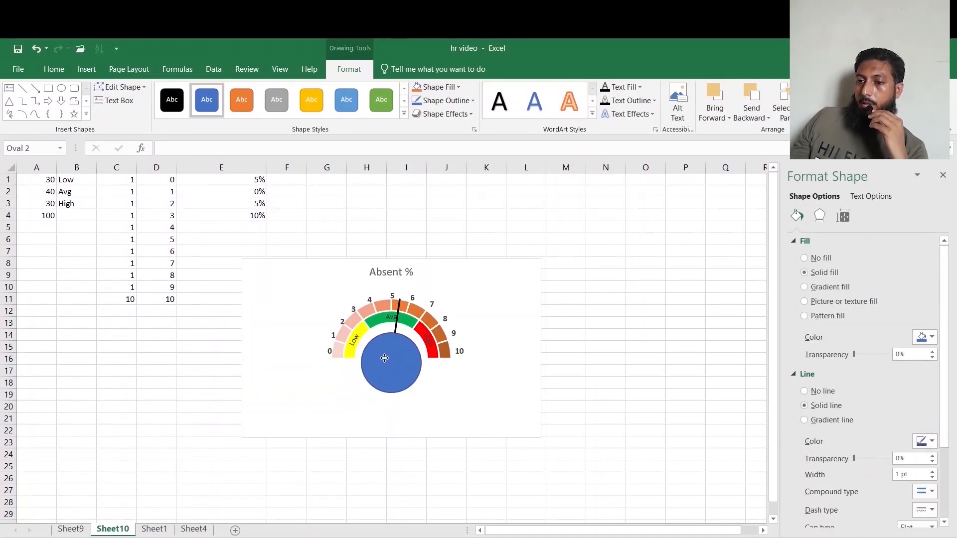
Give the oval an orange shape style and a light gradient fill.
click(242, 99)
click(469, 99)
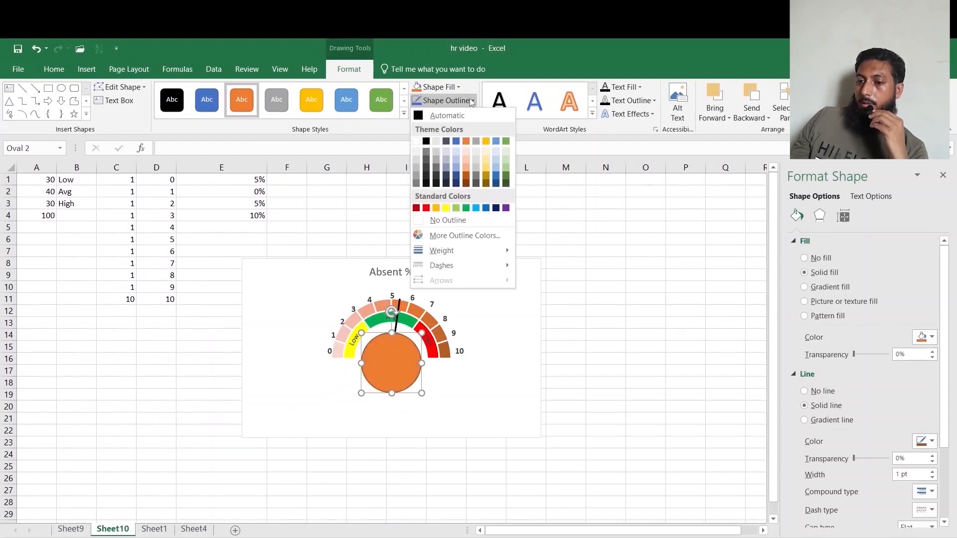
click(470, 98)
click(459, 88)
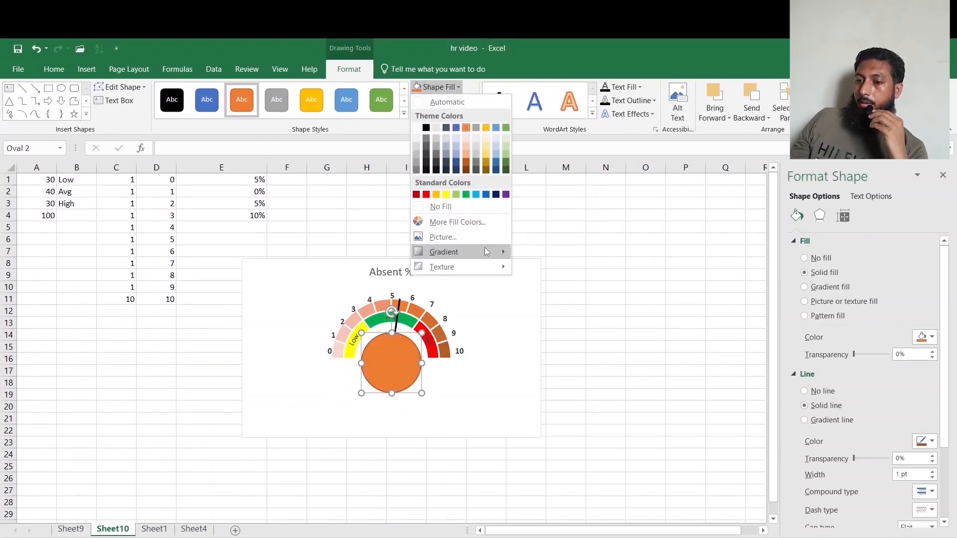
mouse_move(484, 247)
click(562, 321)
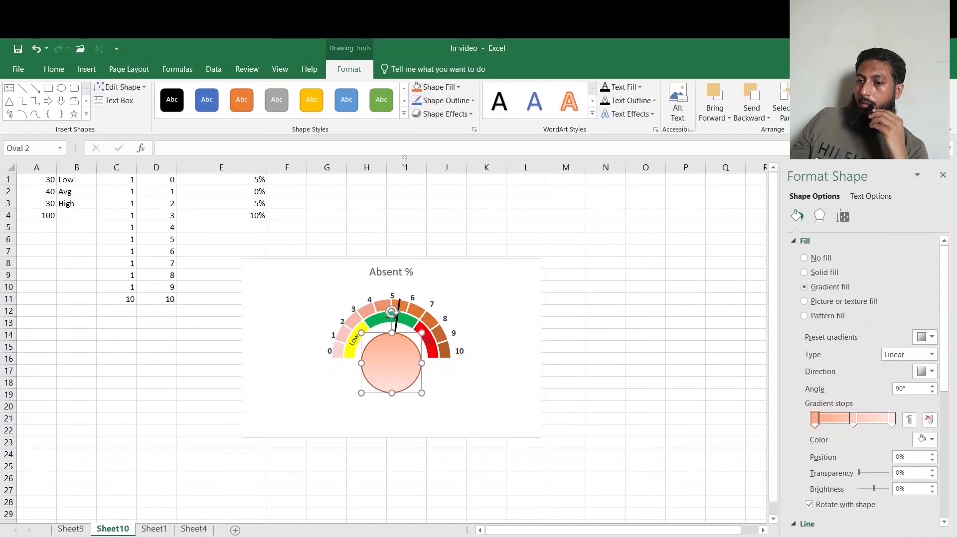
Apply a bevelled preset shape effect to the oval.
click(442, 114)
mouse_move(468, 142)
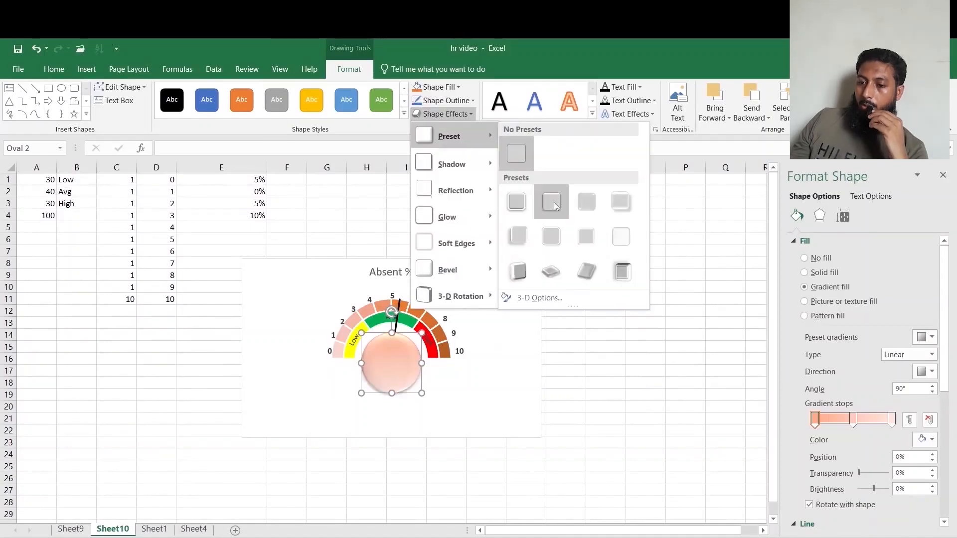
click(552, 202)
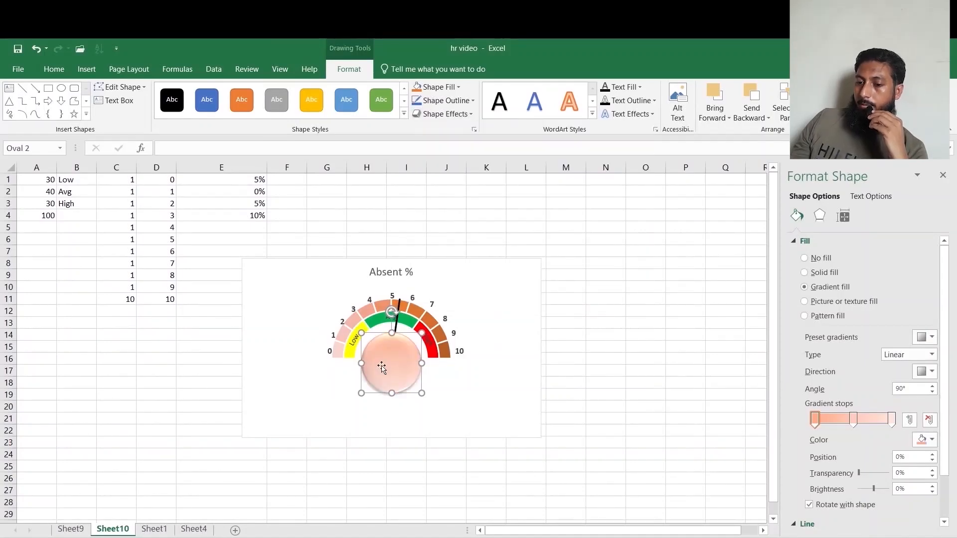
Link the oval's text to cell E1 with the formula =$E$1.
click(200, 144)
text(=)
click(255, 180)
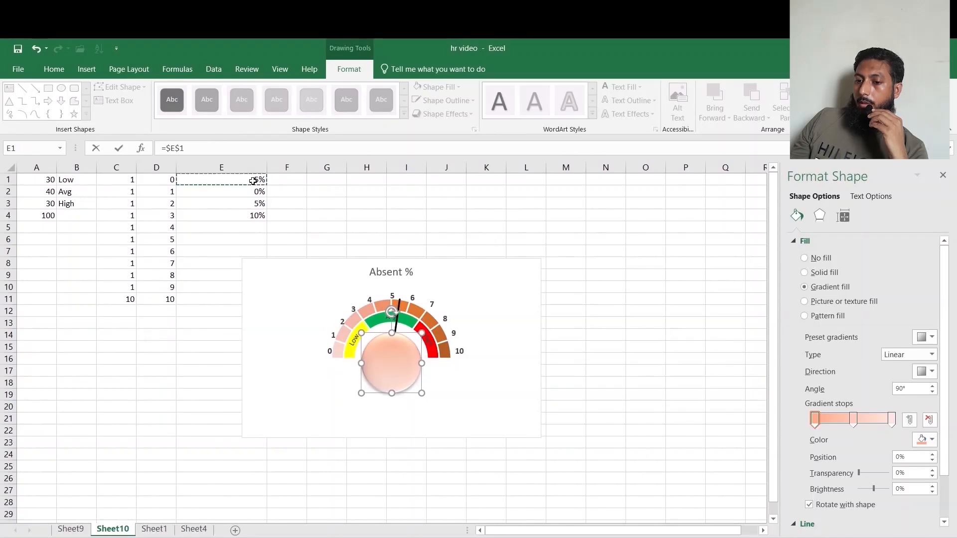
key(Return)
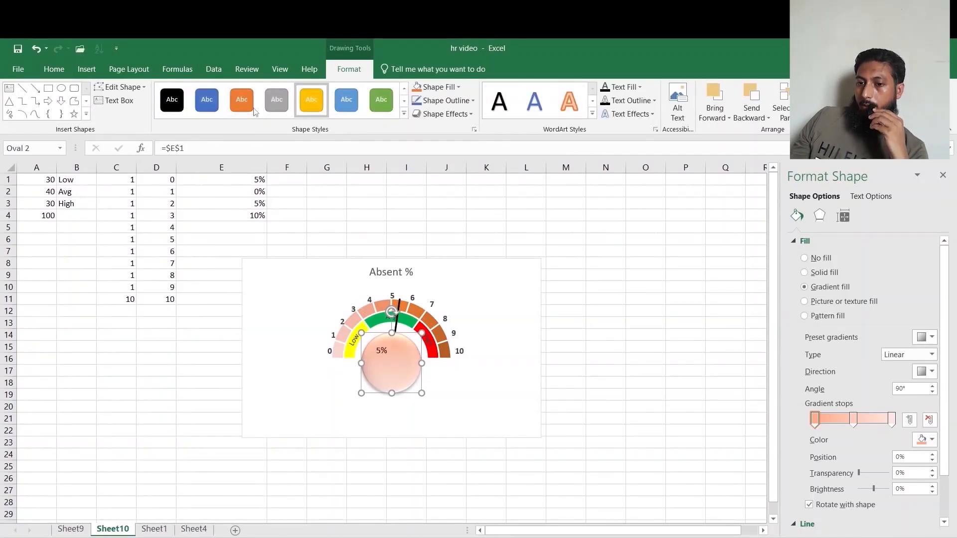
Centre the oval's text vertically and horizontally and enlarge its font to 16 pt.
click(64, 62)
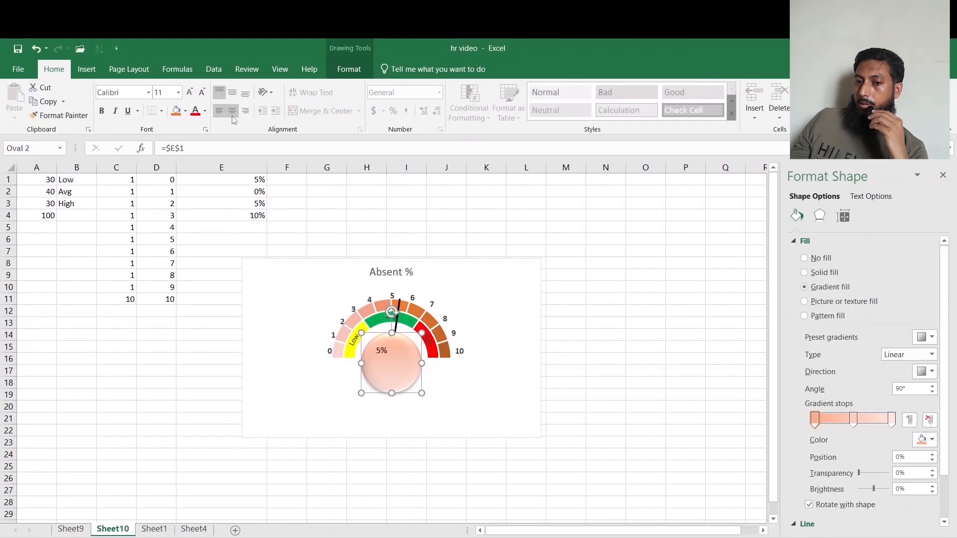
click(232, 92)
click(232, 111)
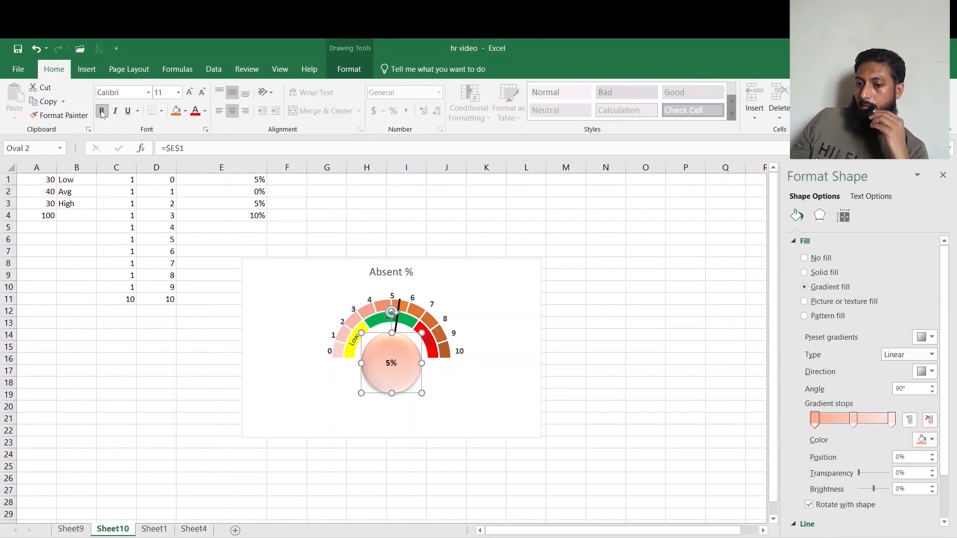
click(186, 96)
Add one decimal place to the percentage in cell E1.
click(247, 179)
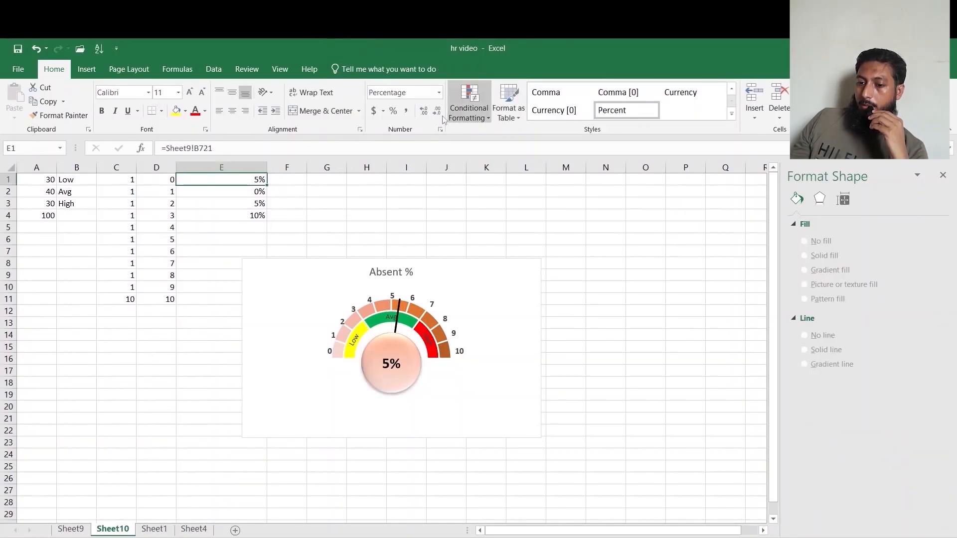
click(422, 112)
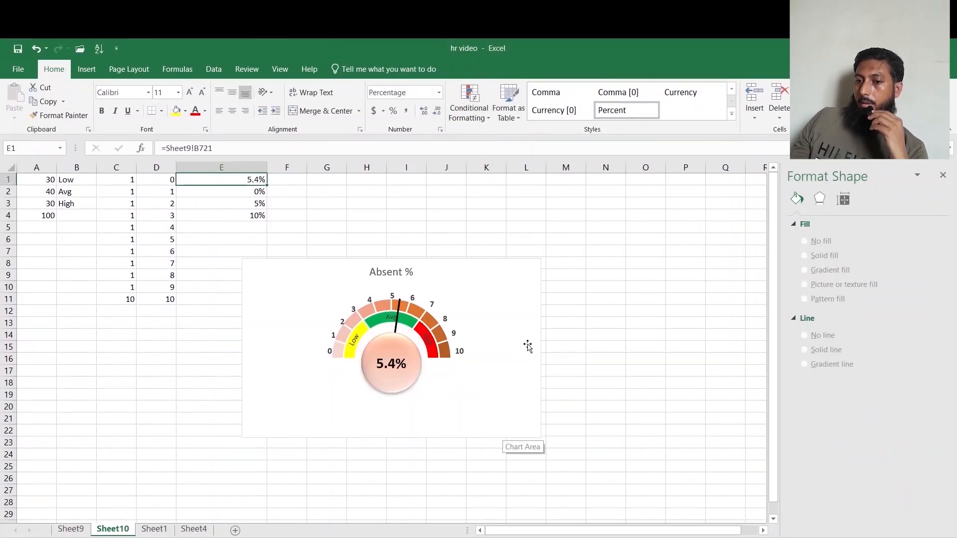
click(557, 335)
Insert a Designation slicer for the average absence PivotTable on Sheet9.
click(70, 529)
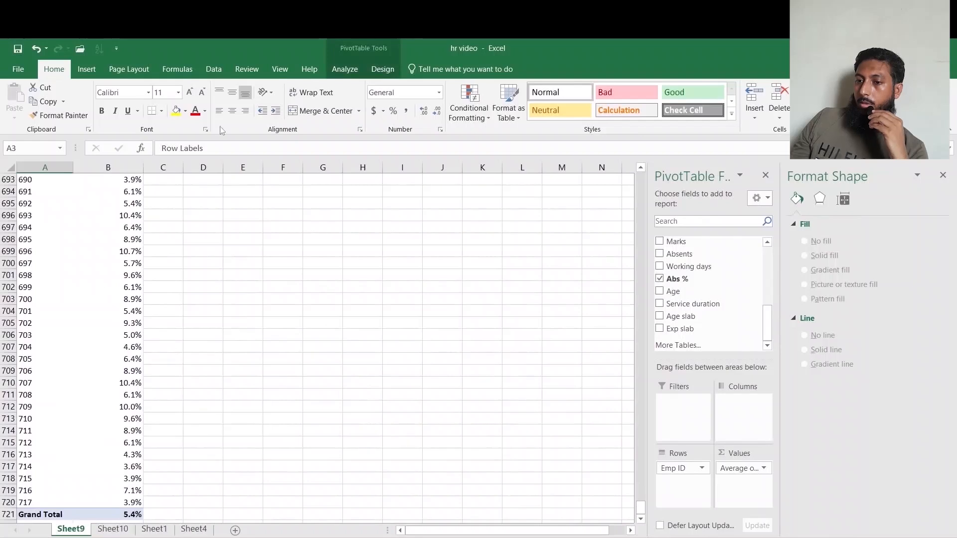
click(342, 68)
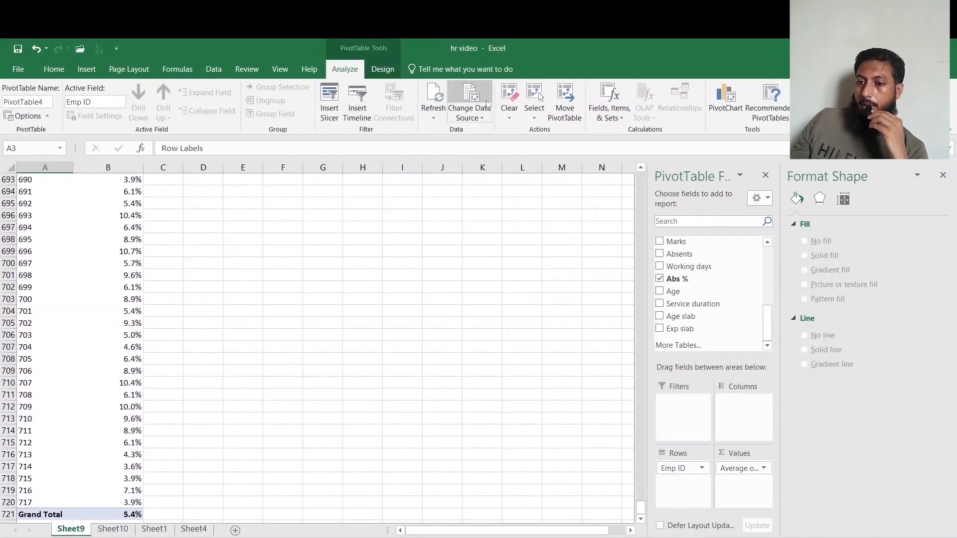
click(329, 100)
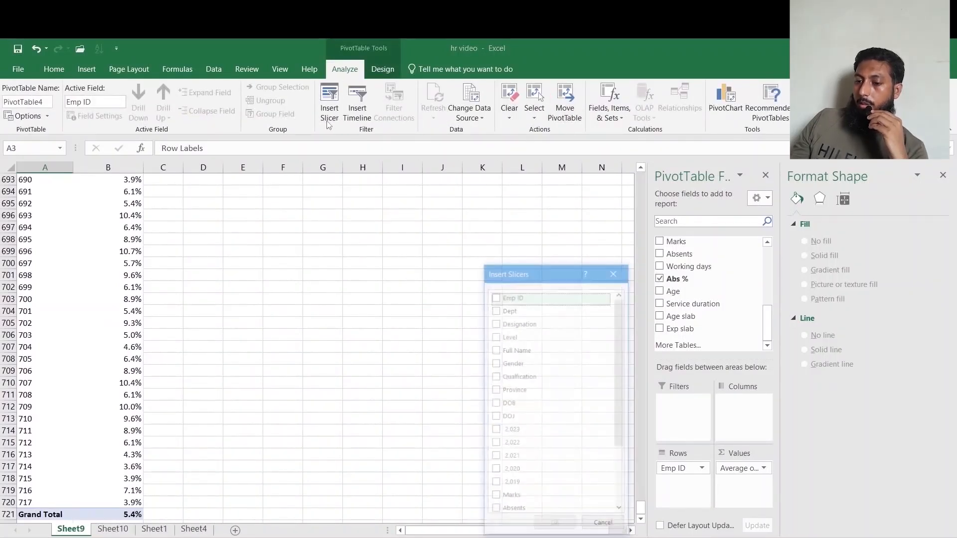
click(519, 323)
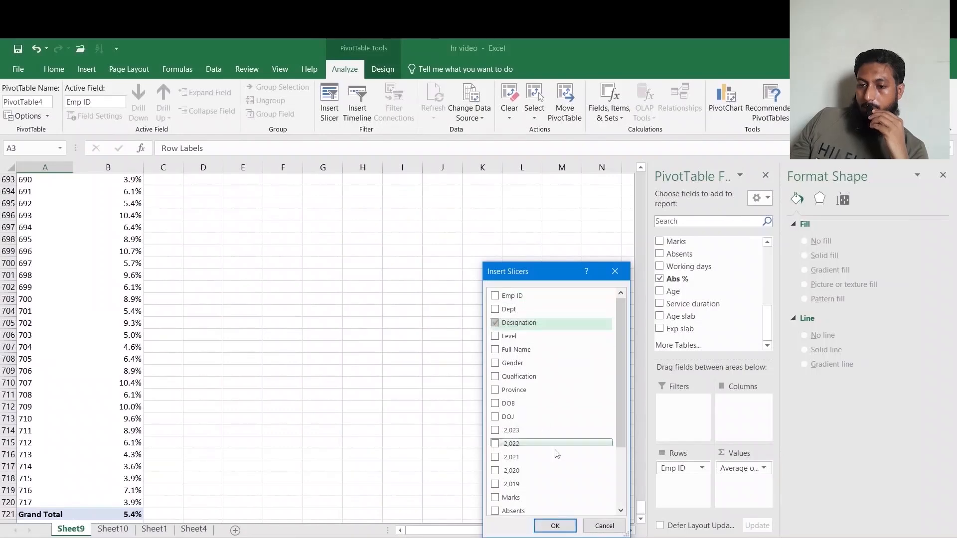
click(554, 526)
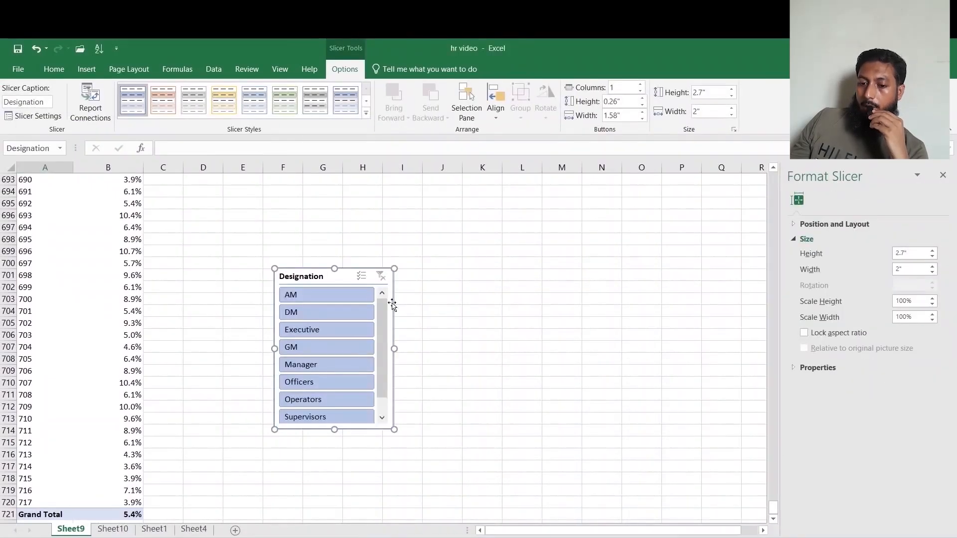
Move the Designation slicer to Sheet10 next to the gauge chart.
key(ctrl+x)
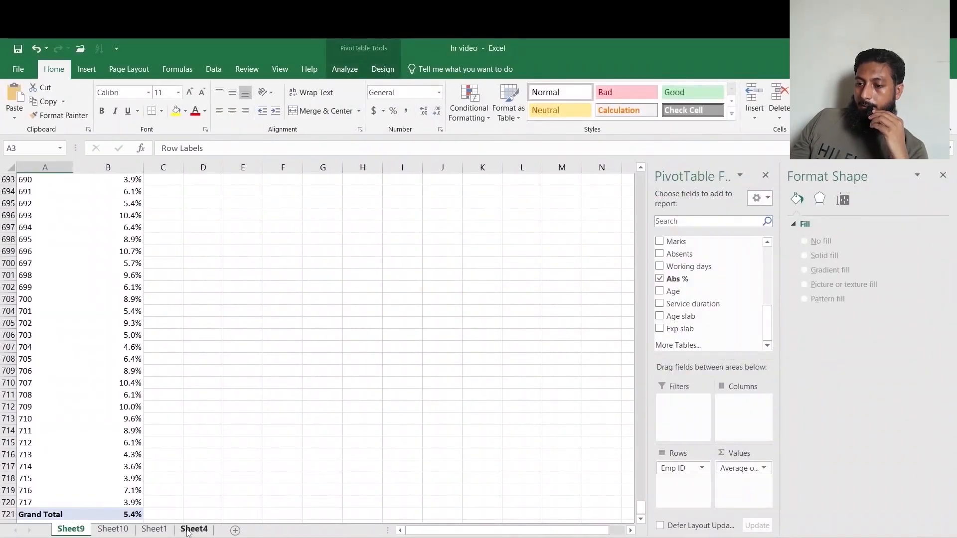
click(189, 530)
click(133, 532)
click(641, 322)
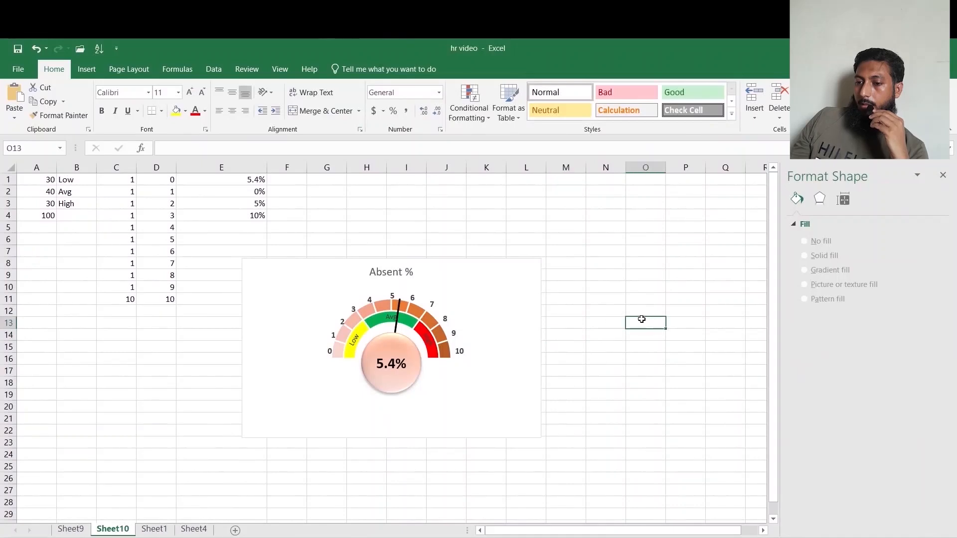
key(ctrl+v)
Filter the slicer by AM, Executive and Manager in turn to test the gauge.
click(668, 346)
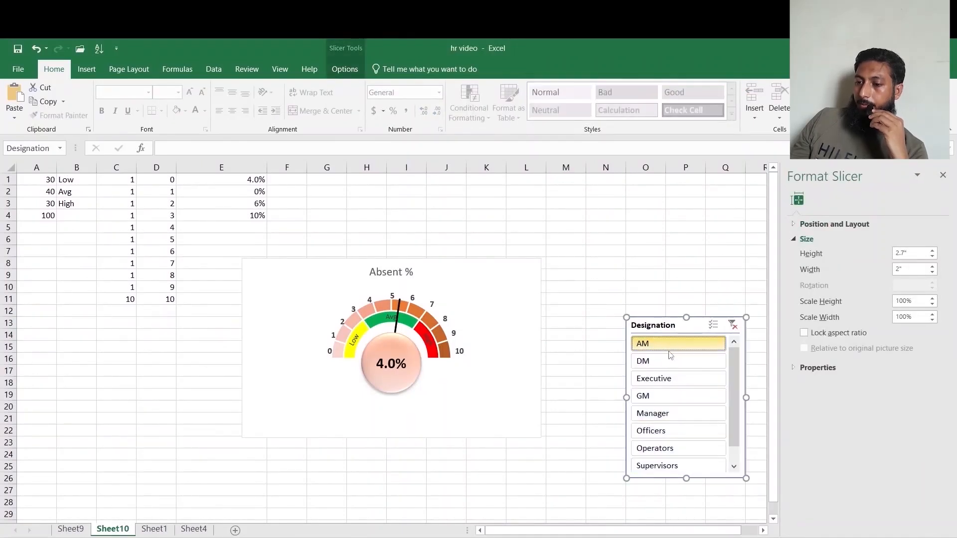
click(664, 377)
click(668, 413)
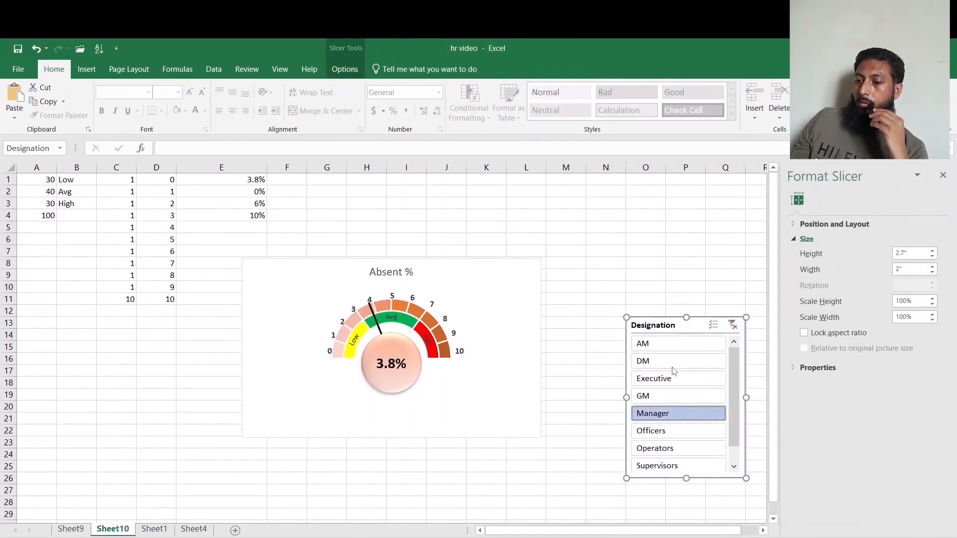
click(674, 345)
click(677, 378)
click(679, 413)
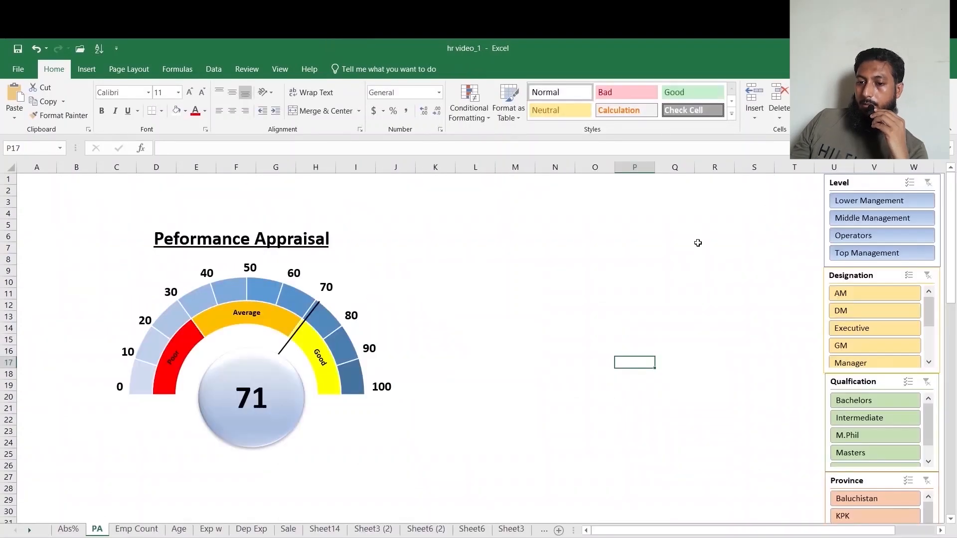
Try the Designation and Qualification slicers on the finished Performance Appraisal gauge, then clear the Designation filter.
click(878, 332)
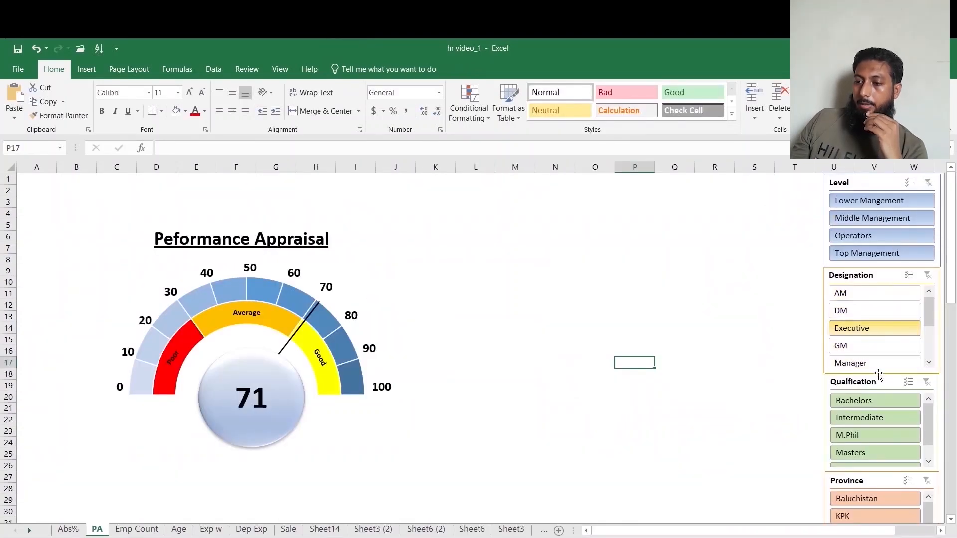
click(877, 416)
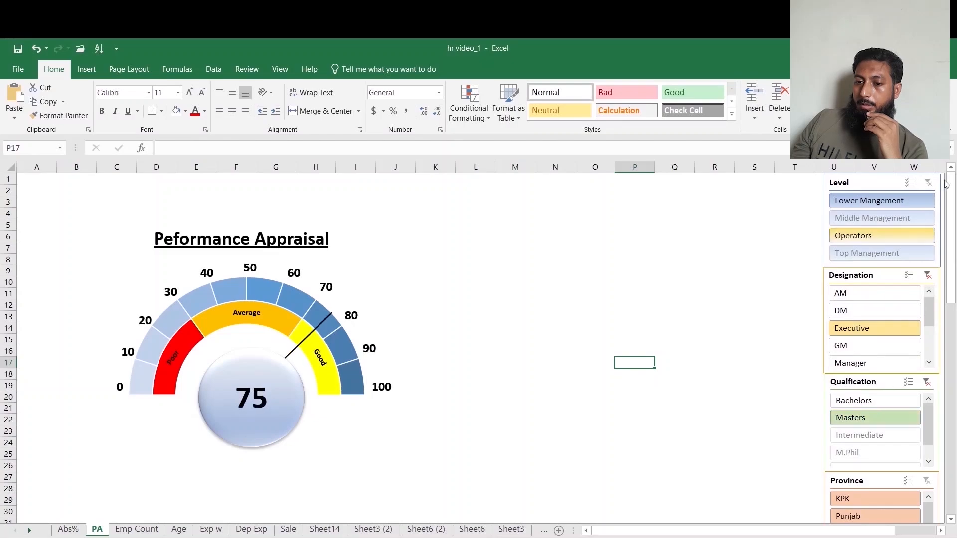
click(927, 276)
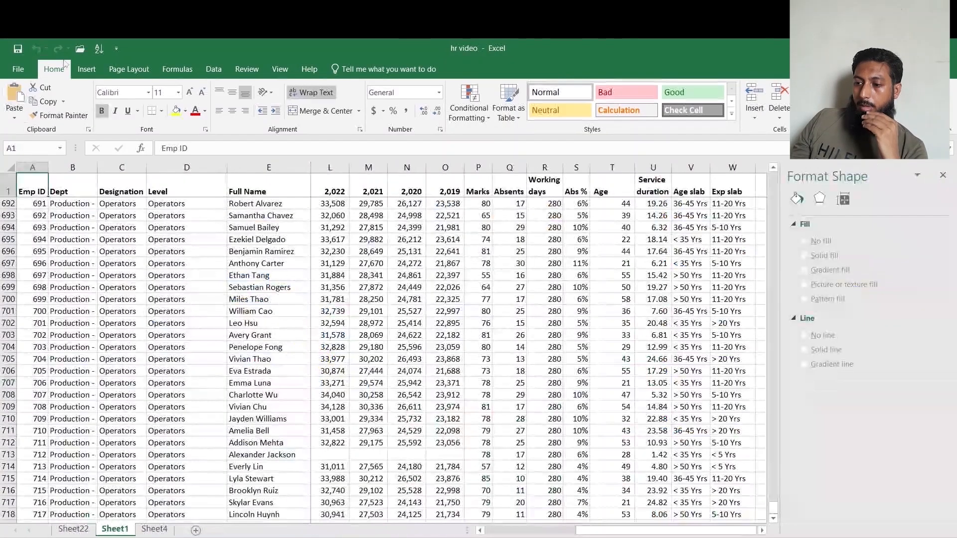
Create a PivotTable from the Sheet1 employee data on a new worksheet, with Emp ID in rows and Marks in values.
click(86, 69)
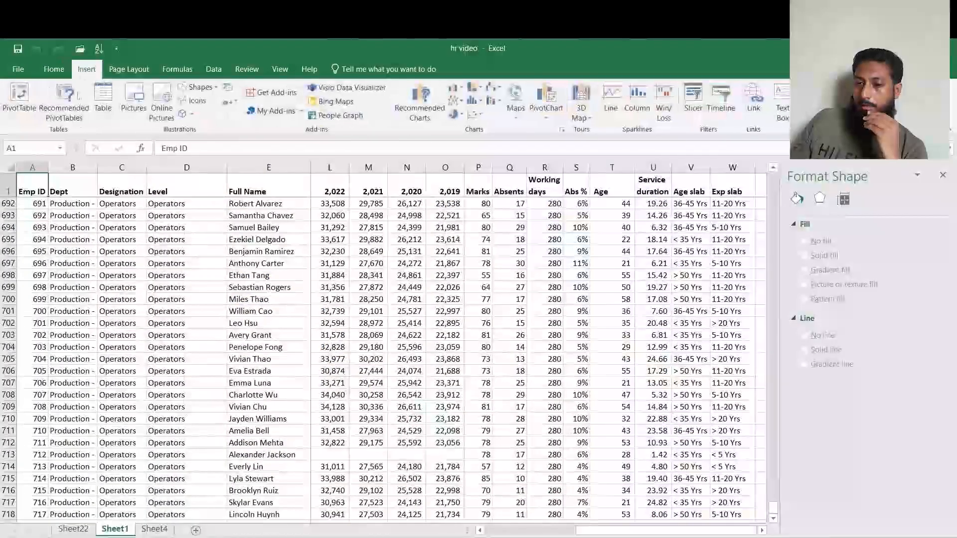
click(31, 107)
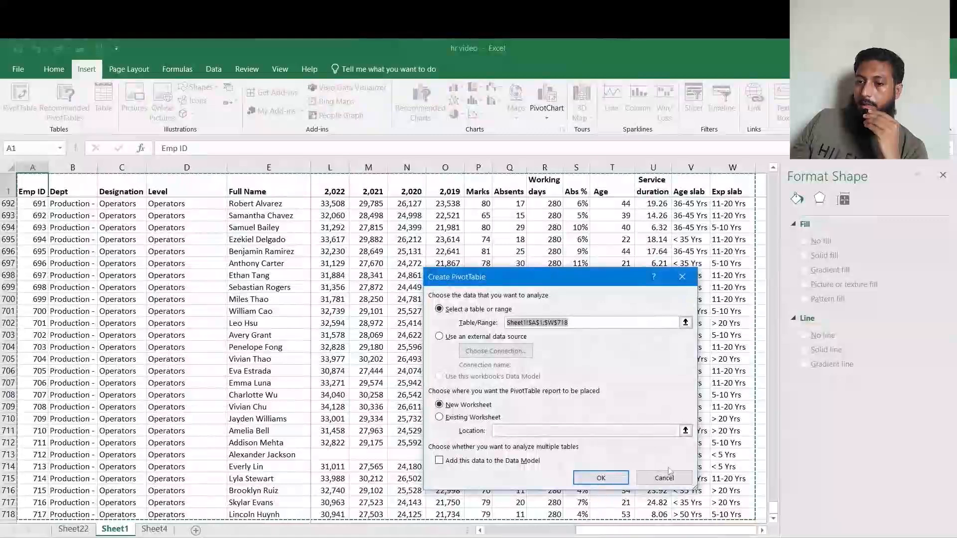
click(618, 477)
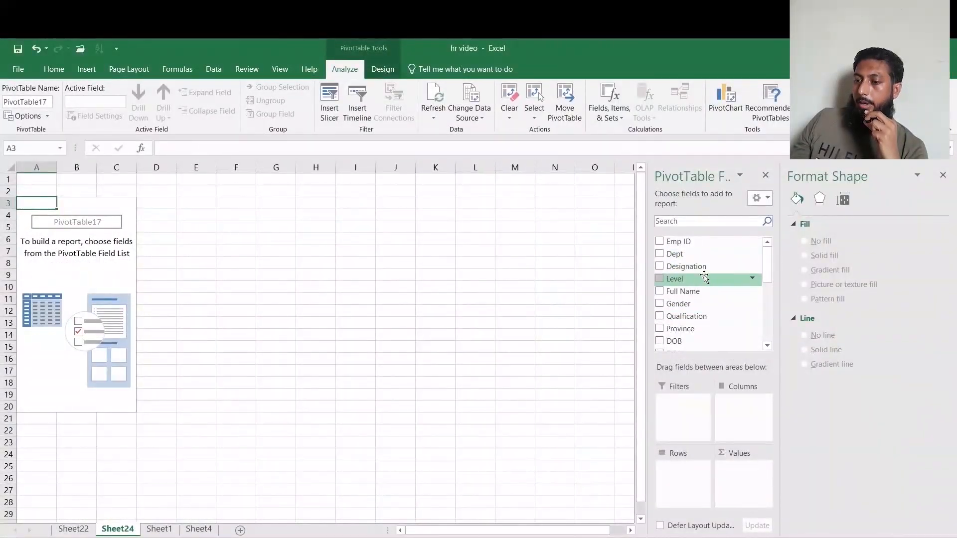
drag(707, 245, 697, 476)
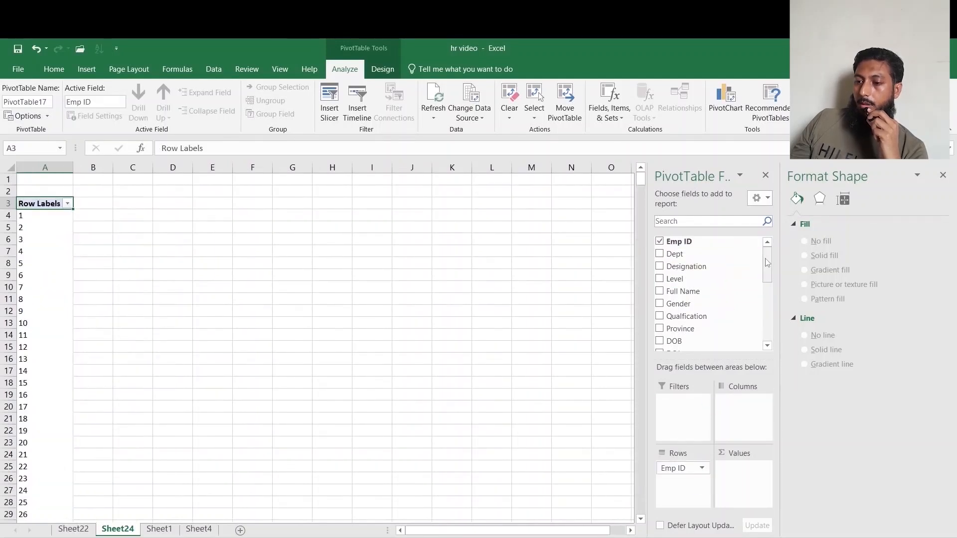
drag(768, 264, 768, 297)
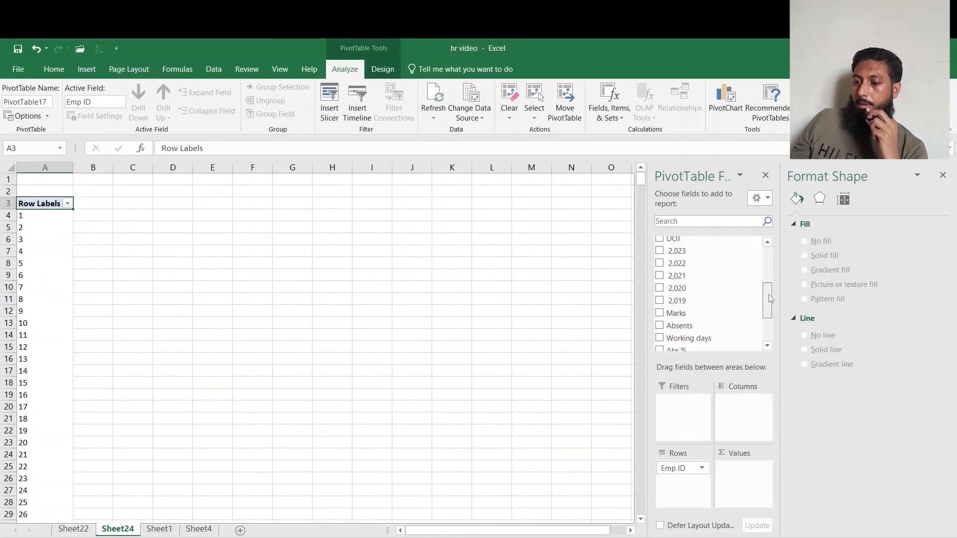
drag(707, 315, 738, 473)
Set the Emp ID field to show items with no data.
click(701, 468)
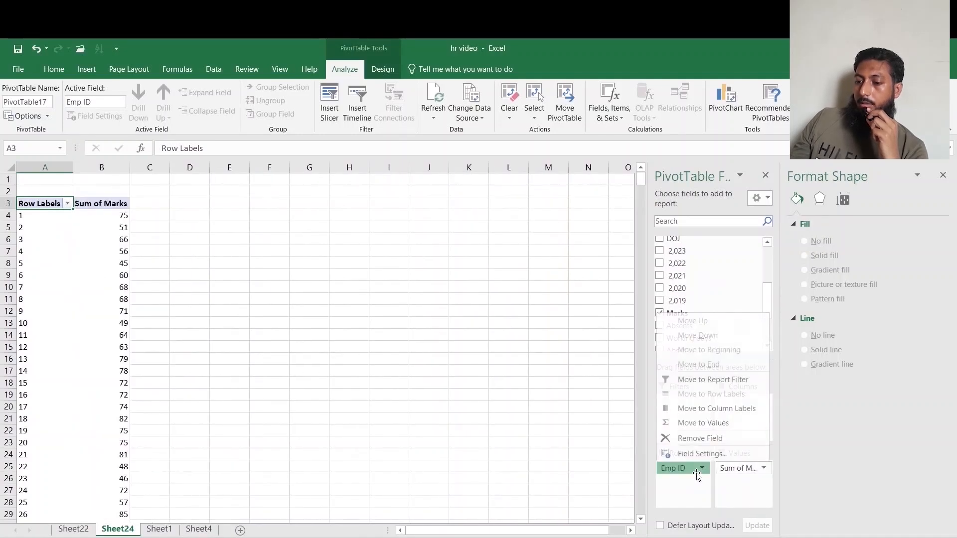
click(693, 453)
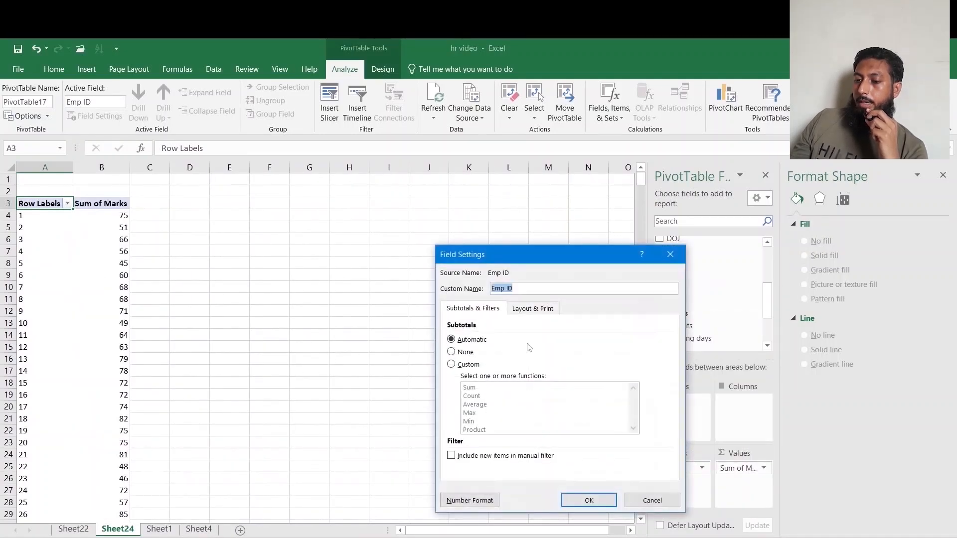
click(533, 309)
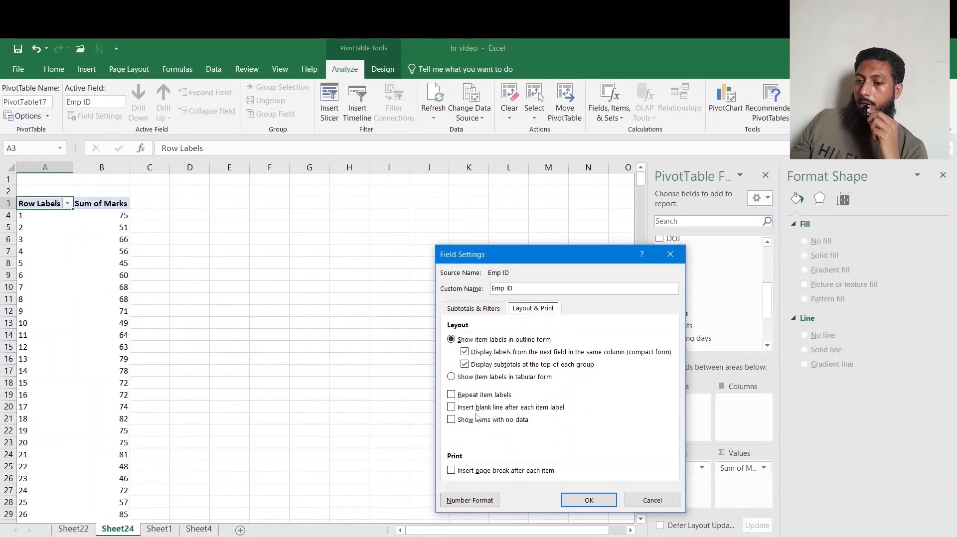
click(475, 421)
click(588, 501)
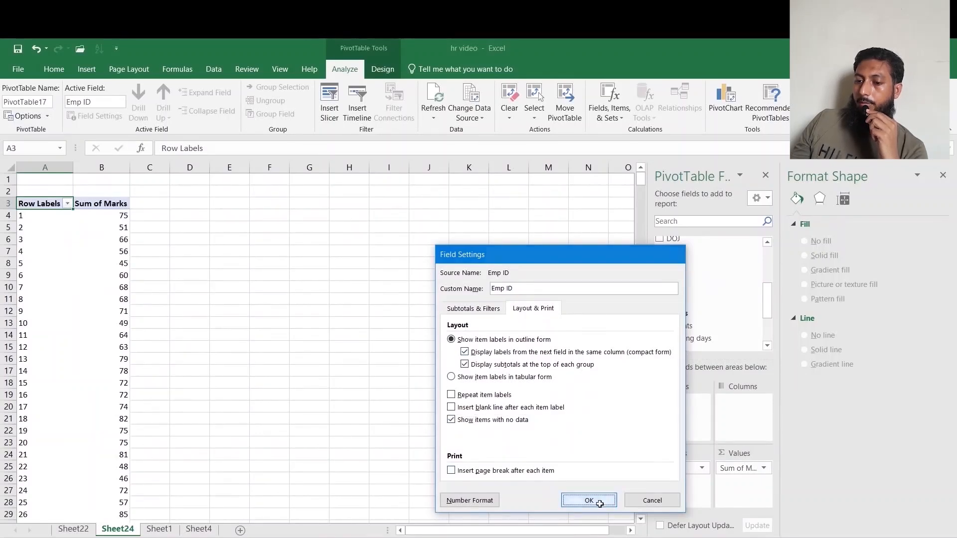
Summarize the Marks value field by Average and format it as Number with 0 decimal places.
click(736, 468)
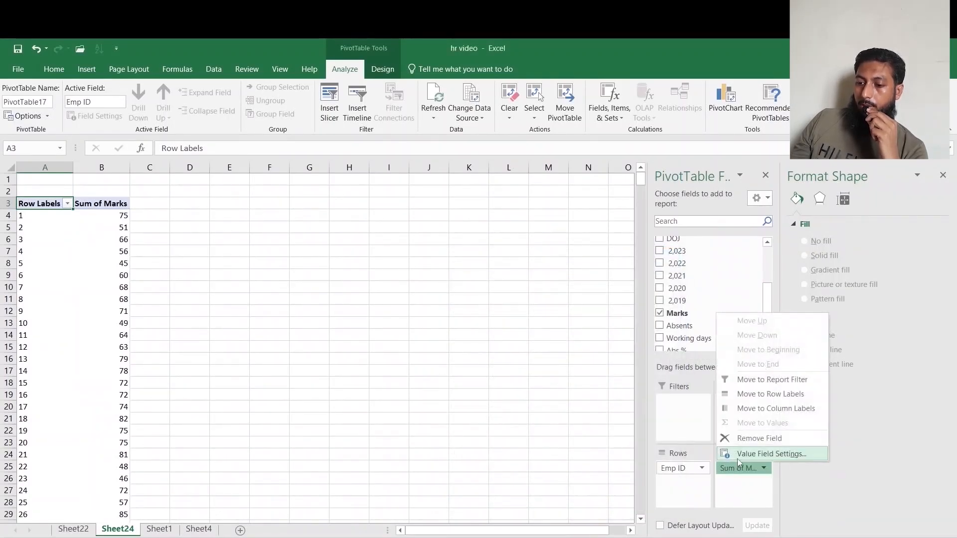
click(756, 454)
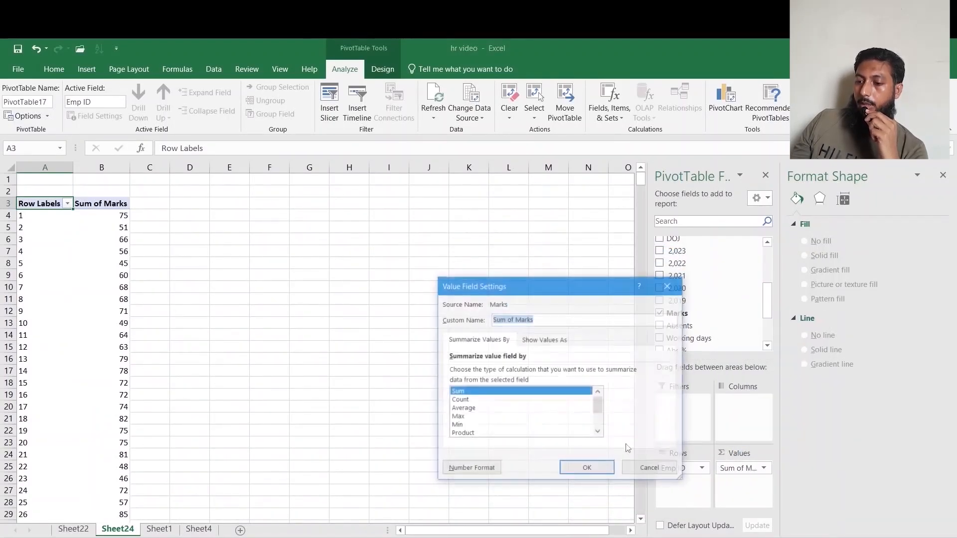
click(463, 411)
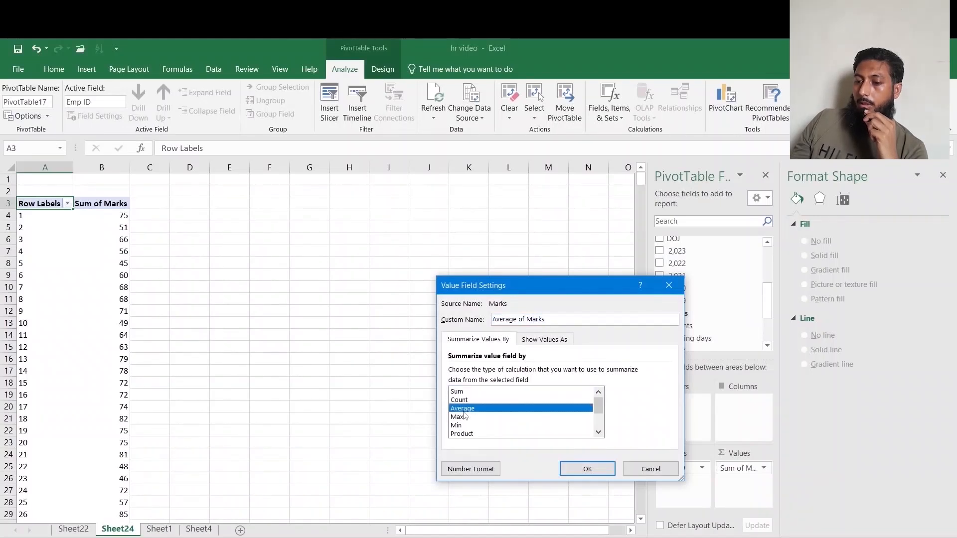
click(470, 469)
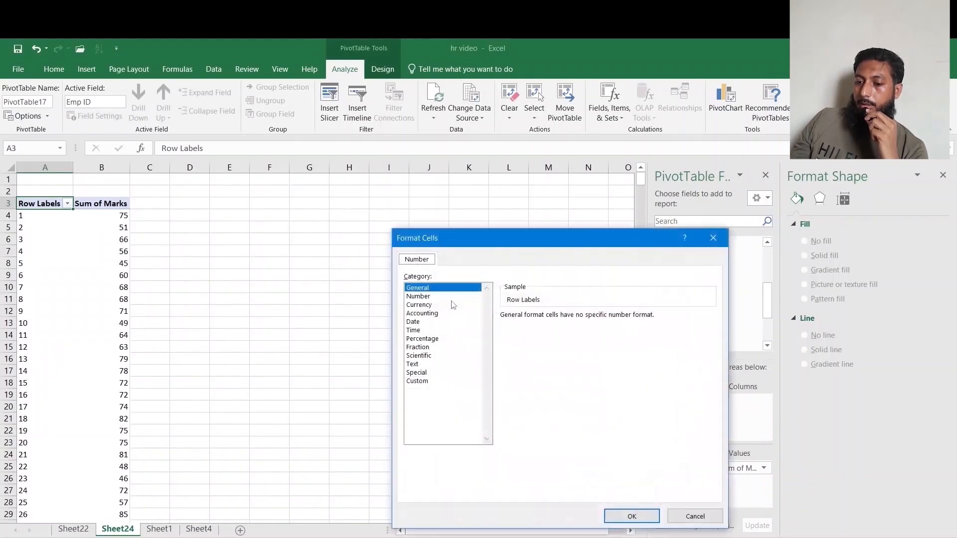
click(418, 296)
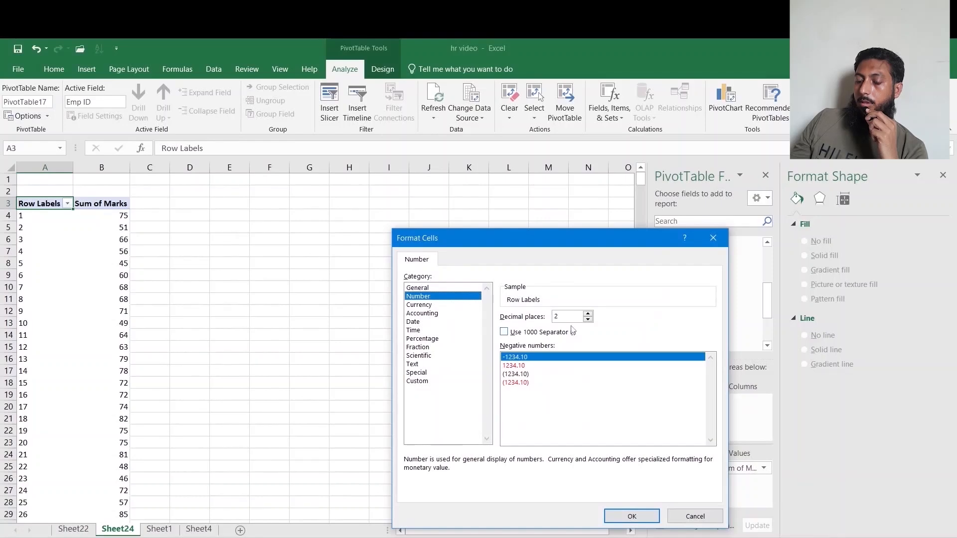
click(588, 320)
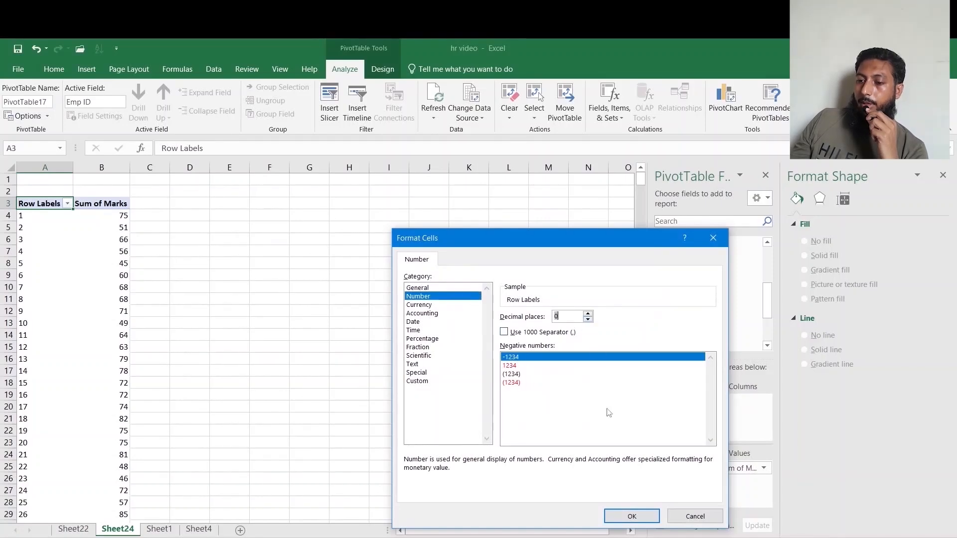
click(623, 515)
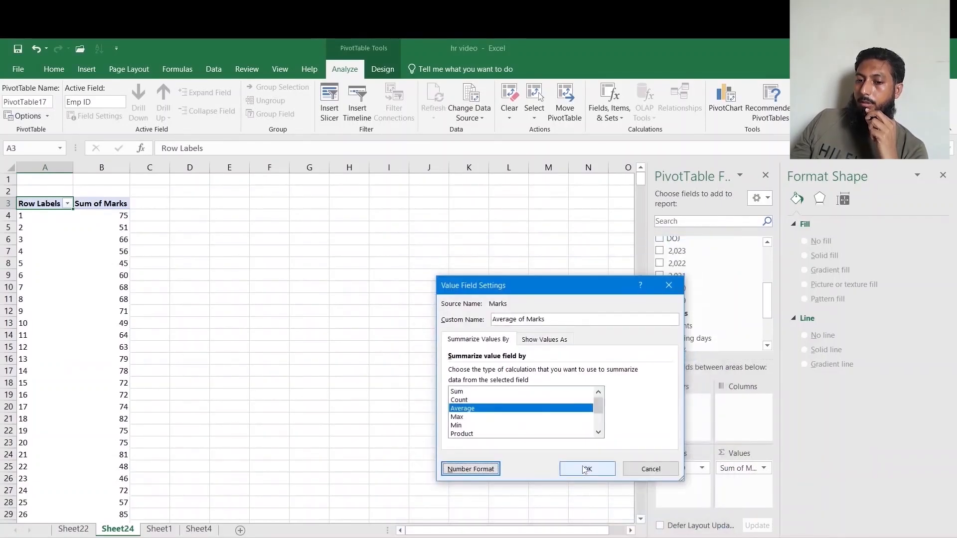
click(583, 467)
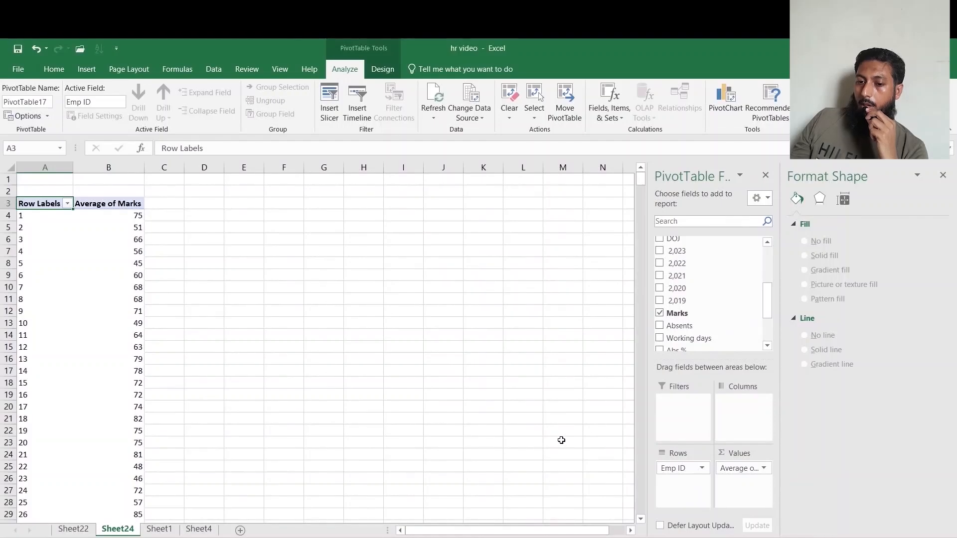
In Sheet22 cell E1, enter a formula linking to the Average of Marks grand total of the new PivotTable.
click(87, 529)
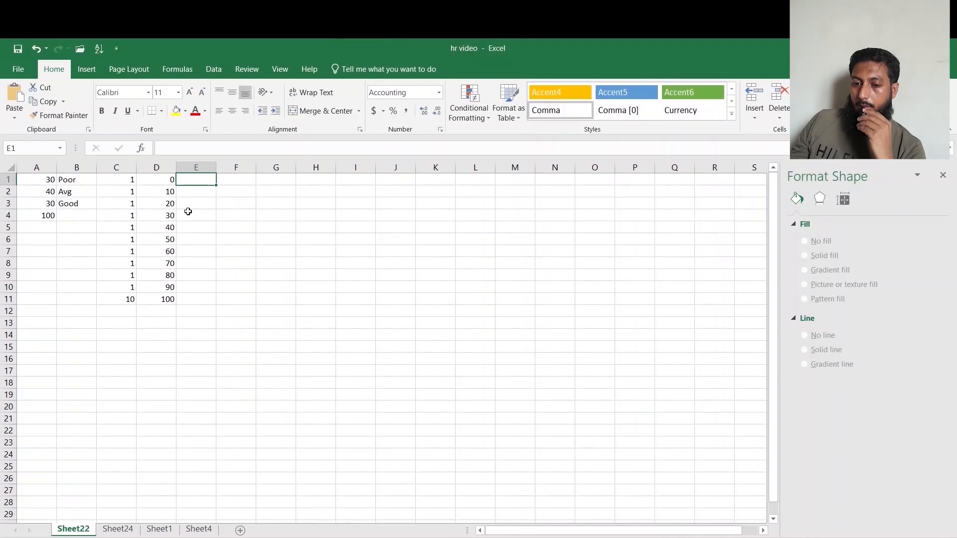
text(=)
click(119, 530)
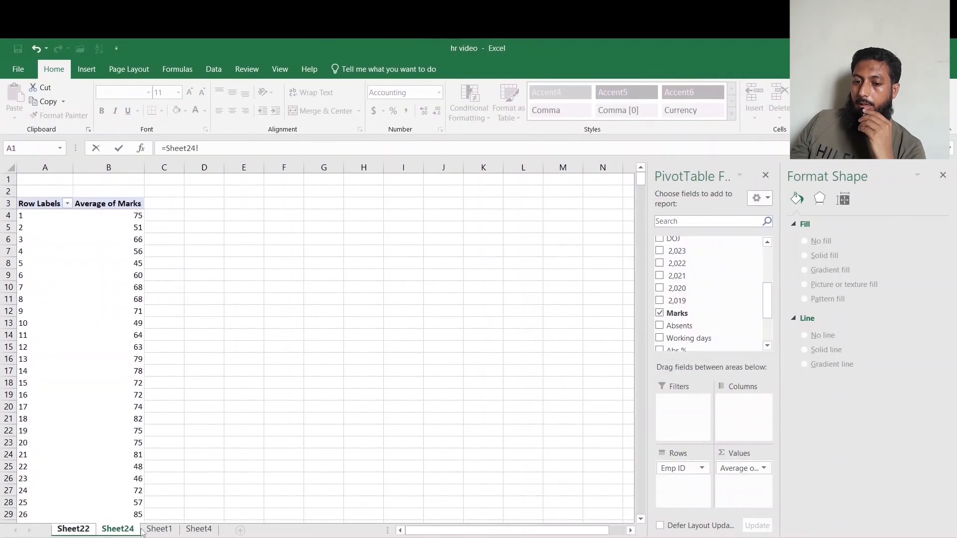
click(135, 490)
key(ctrl+Up)
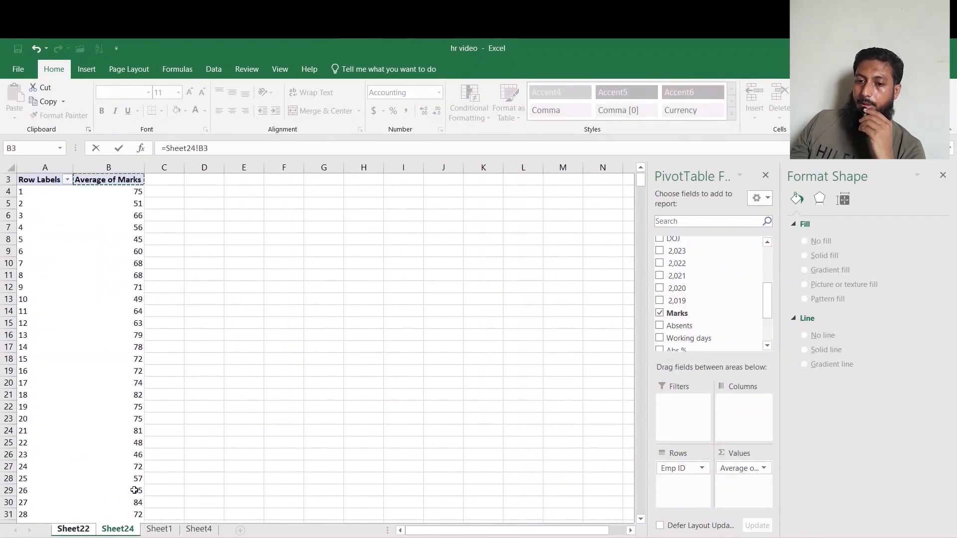
click(134, 491)
key(ctrl+Down)
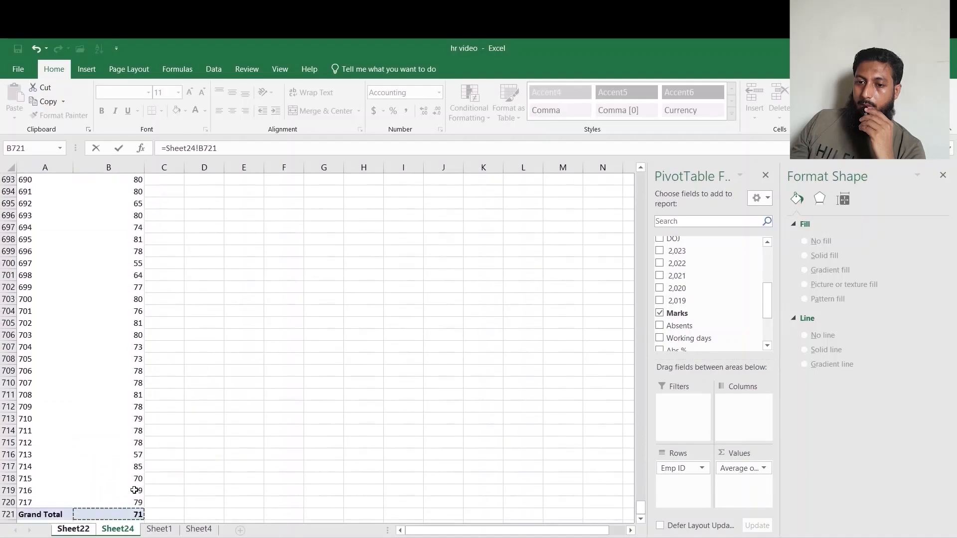
key(Return)
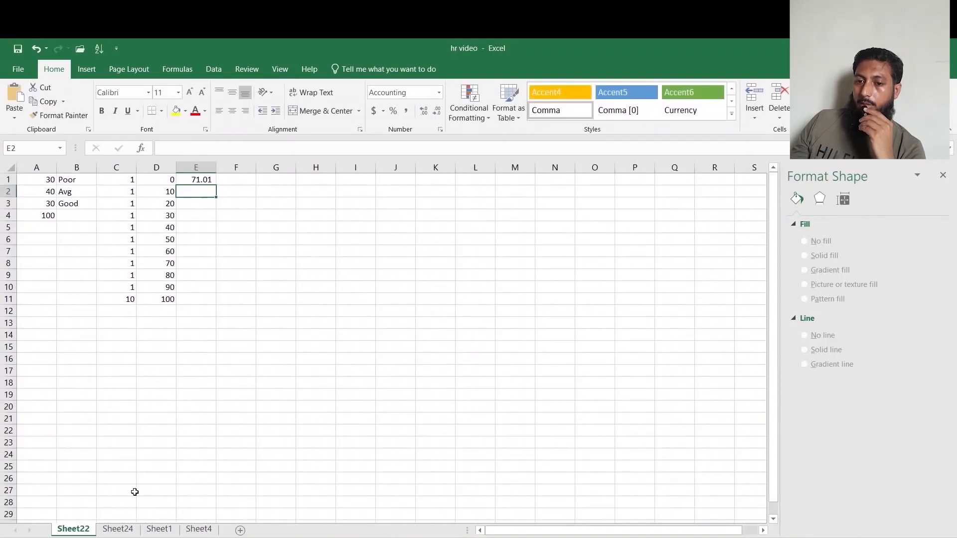
Enter 5 in E2 and the formula =100-E1-E2 in E3.
text(5)
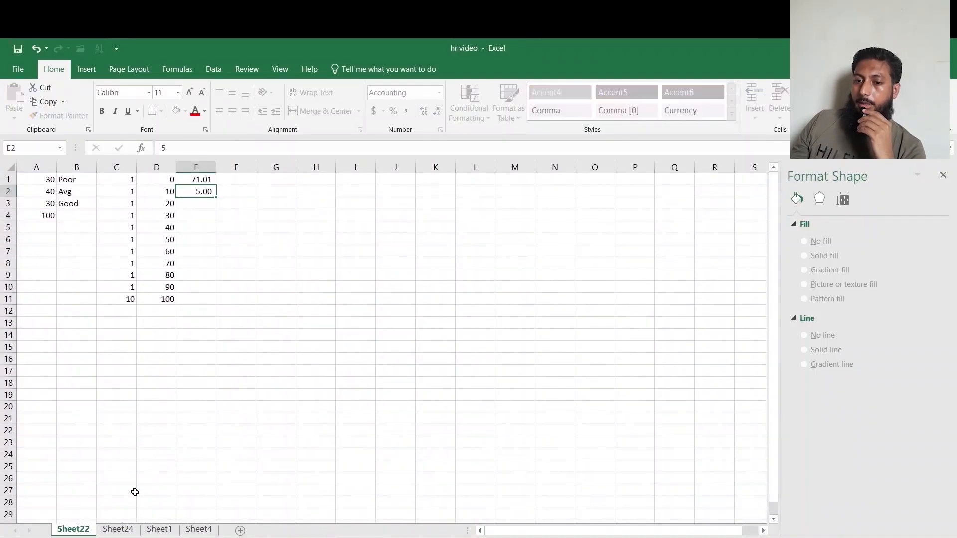
key(Return)
text(=100)
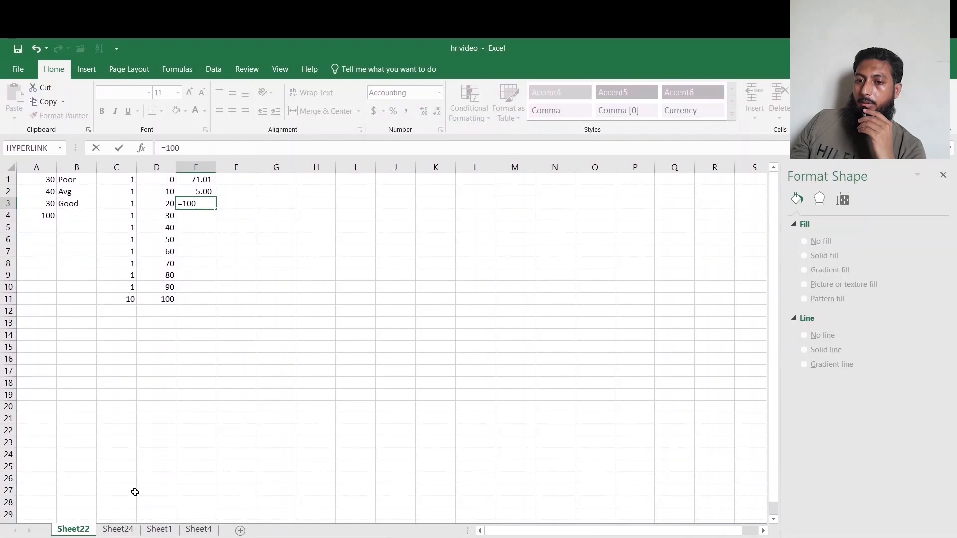
text(-)
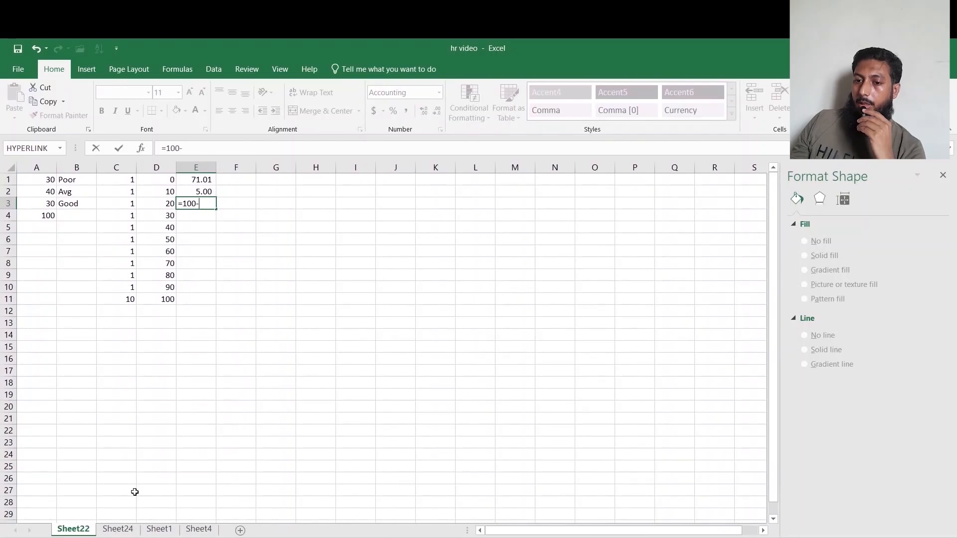
click(209, 182)
text(-)
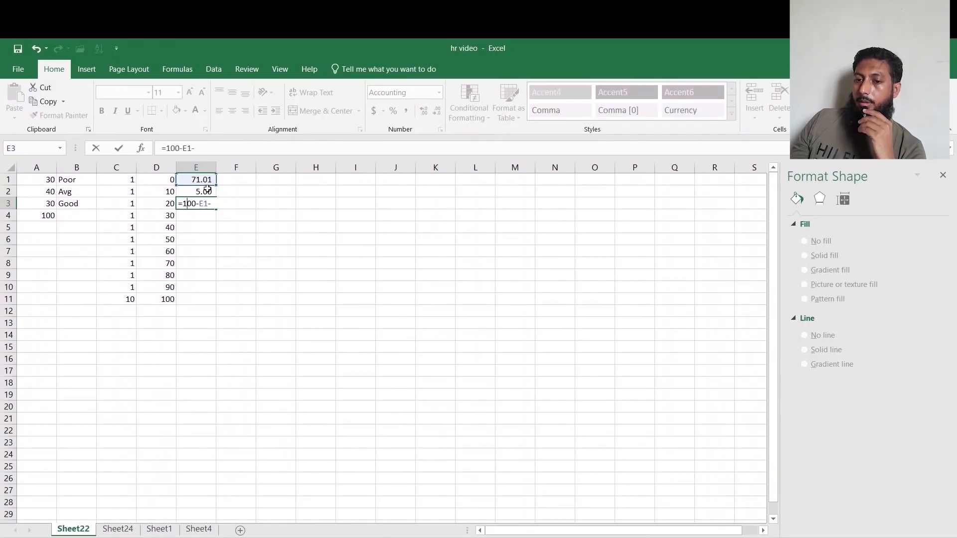
click(207, 190)
key(Return)
Sum E1:E3 in E4 and reduce column E's number format to no decimal places.
key(alt+equal)
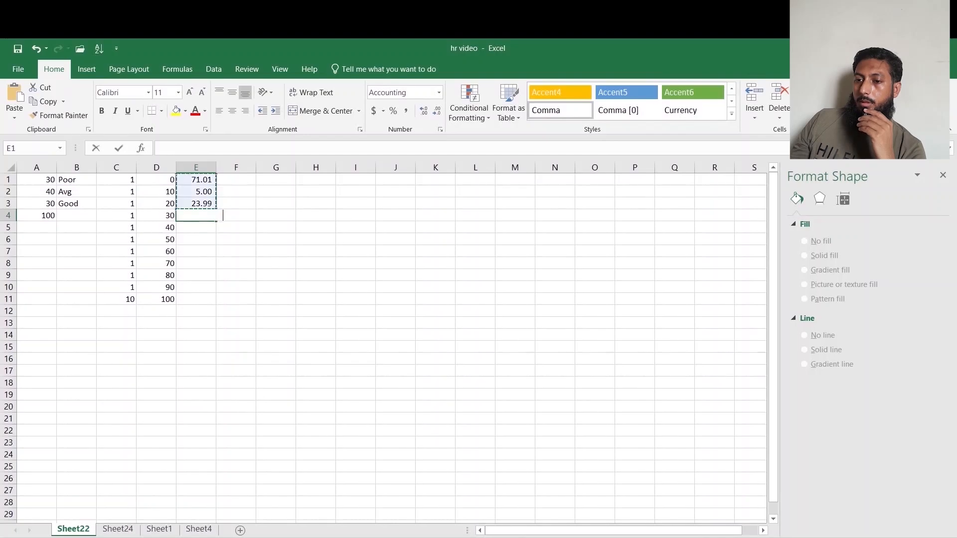
key(Return)
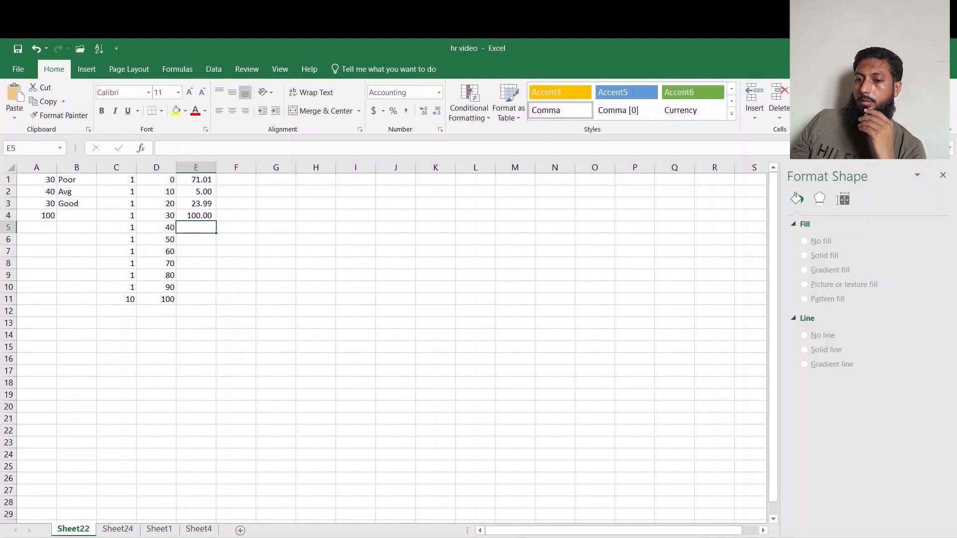
click(186, 168)
click(433, 111)
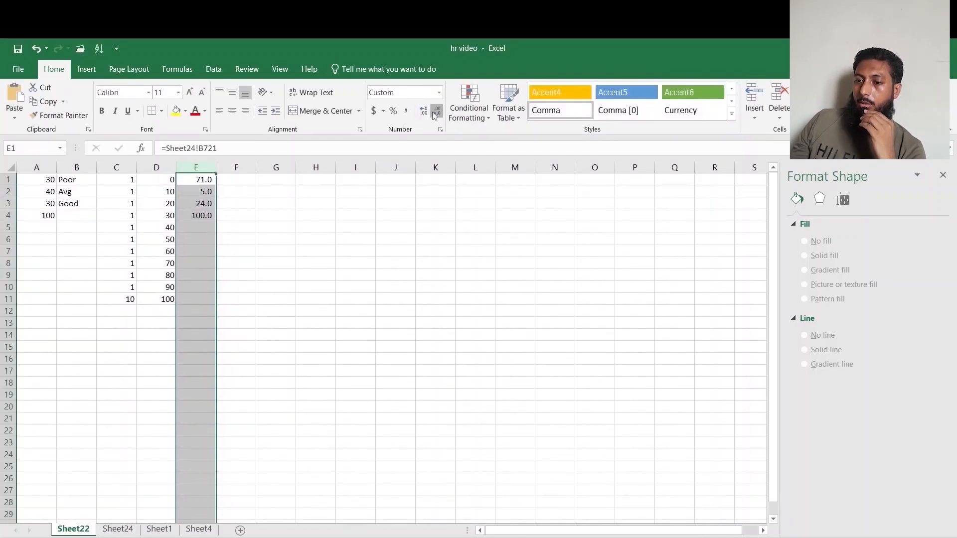
click(433, 112)
Insert an empty Doughnut chart on Sheet22.
click(288, 258)
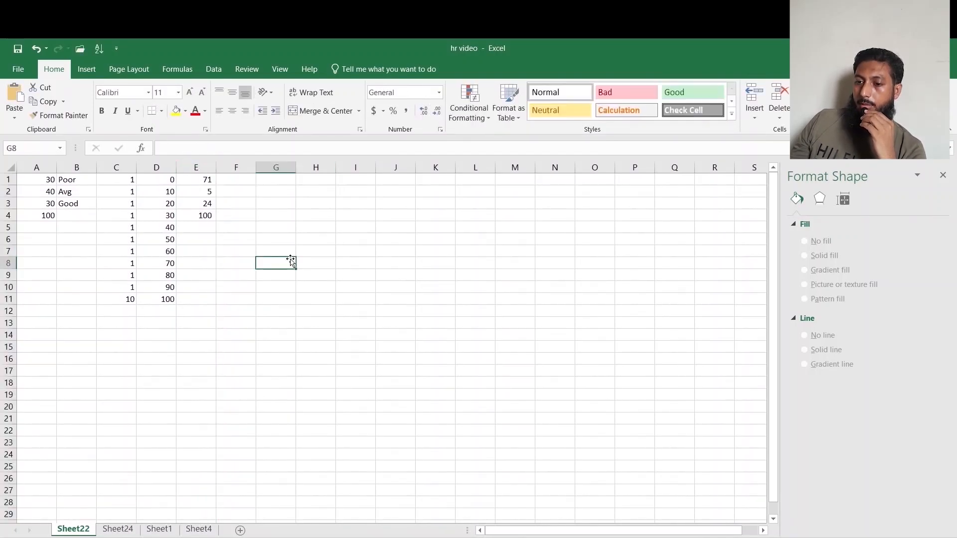
click(97, 73)
click(459, 115)
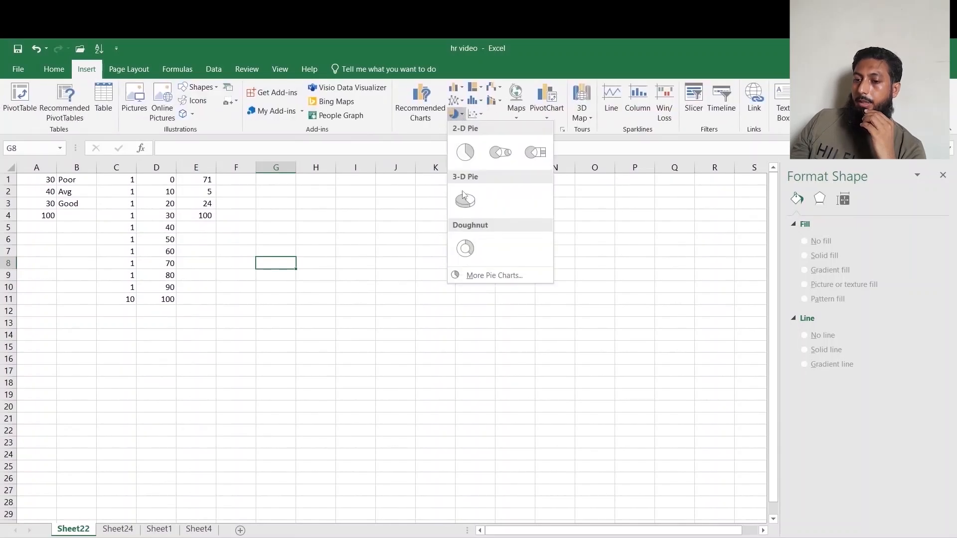
click(465, 250)
Add a chart series named a with values from A1:A4 through Select Data.
right_click(360, 321)
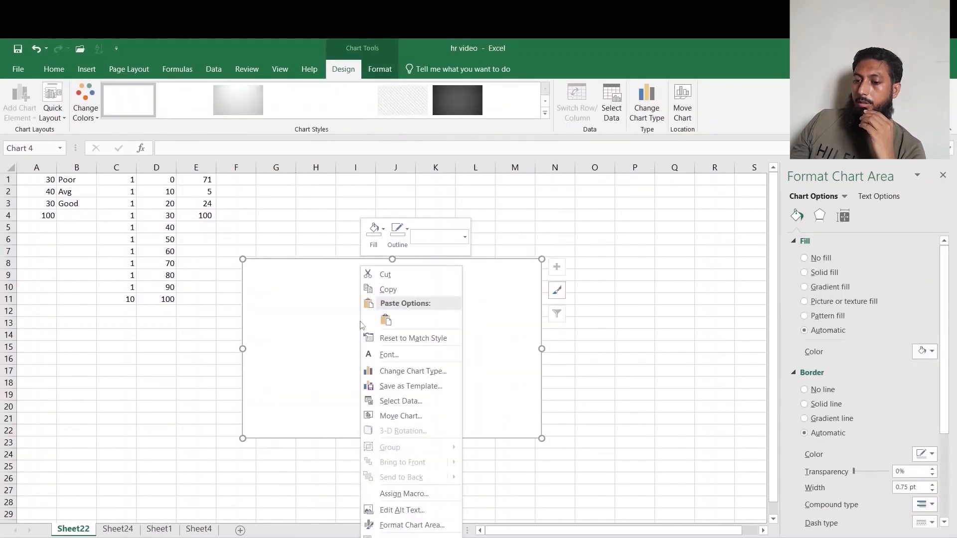
click(400, 401)
click(404, 397)
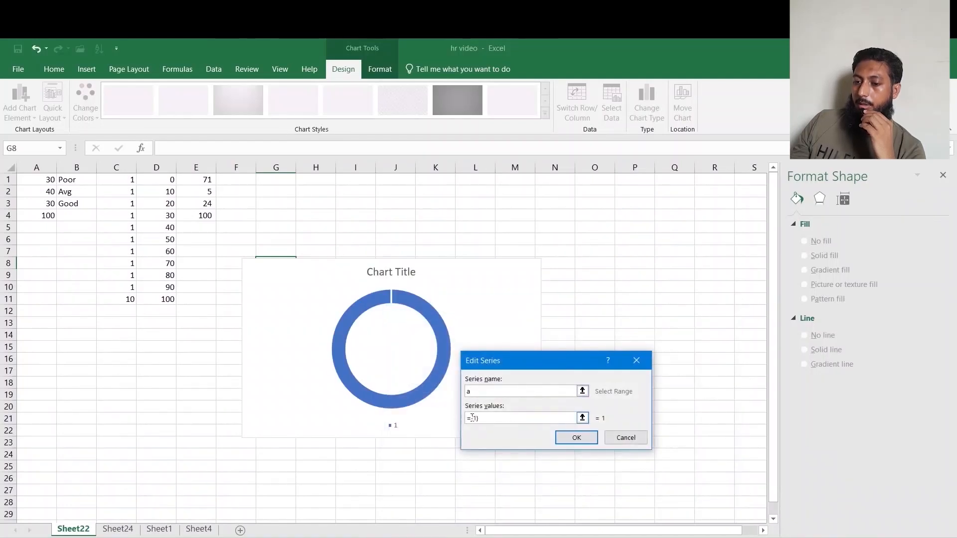
drag(473, 418, 482, 420)
key(BackSpace)
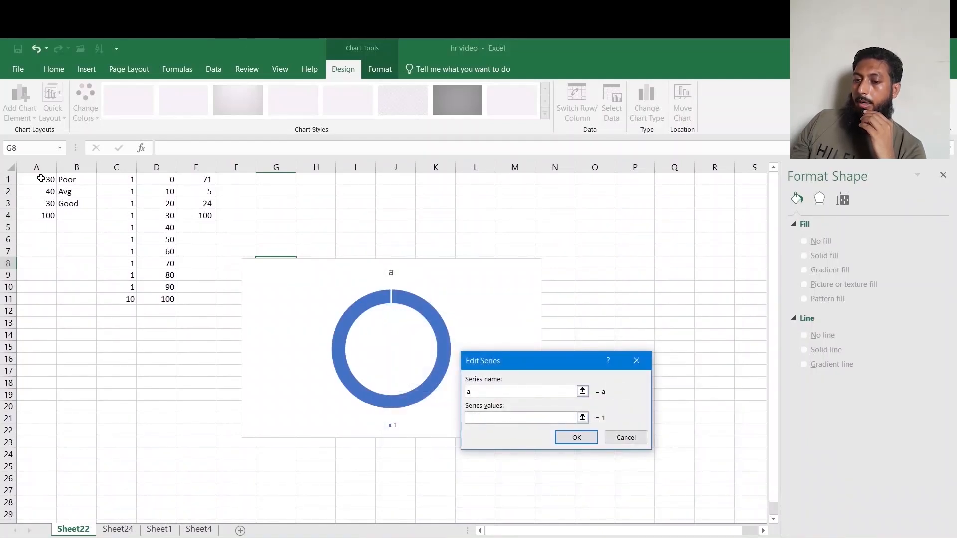
drag(41, 178, 46, 215)
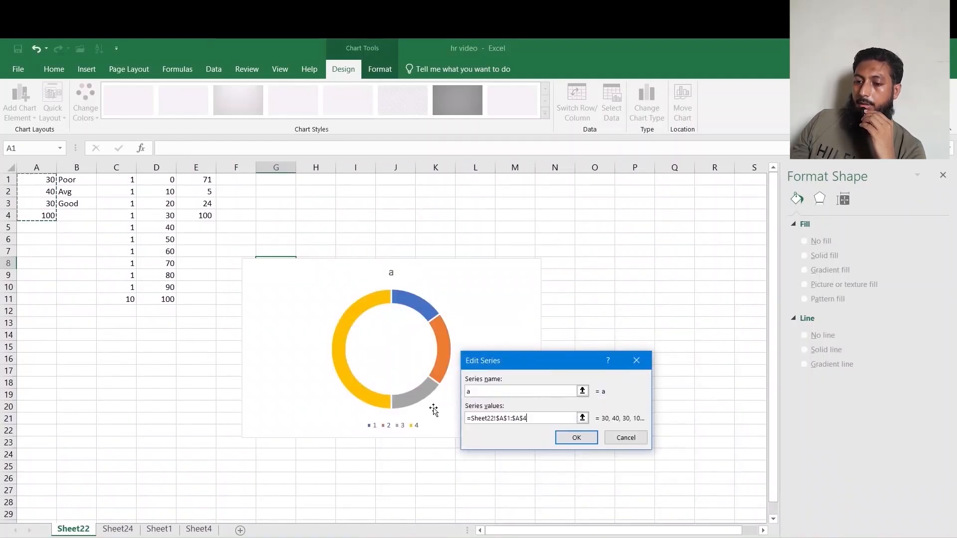
click(568, 439)
Add a second series named b with values from C1:C11 and close the data source dialog.
click(404, 397)
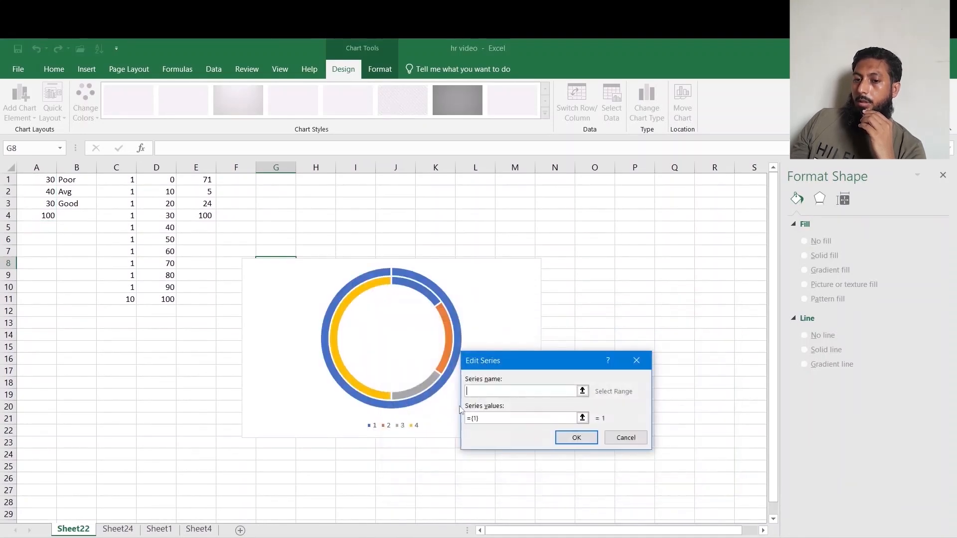
click(497, 420)
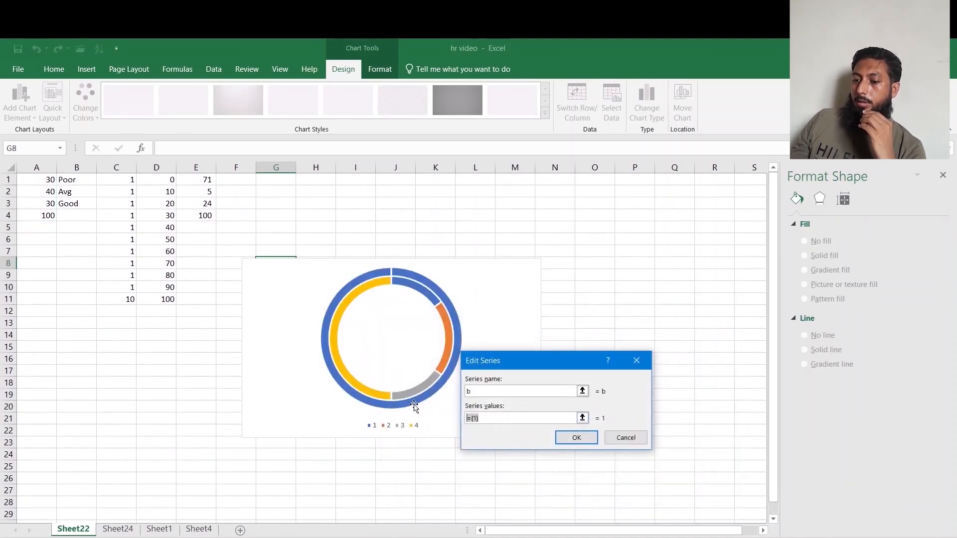
key(BackSpace)
drag(118, 185, 118, 298)
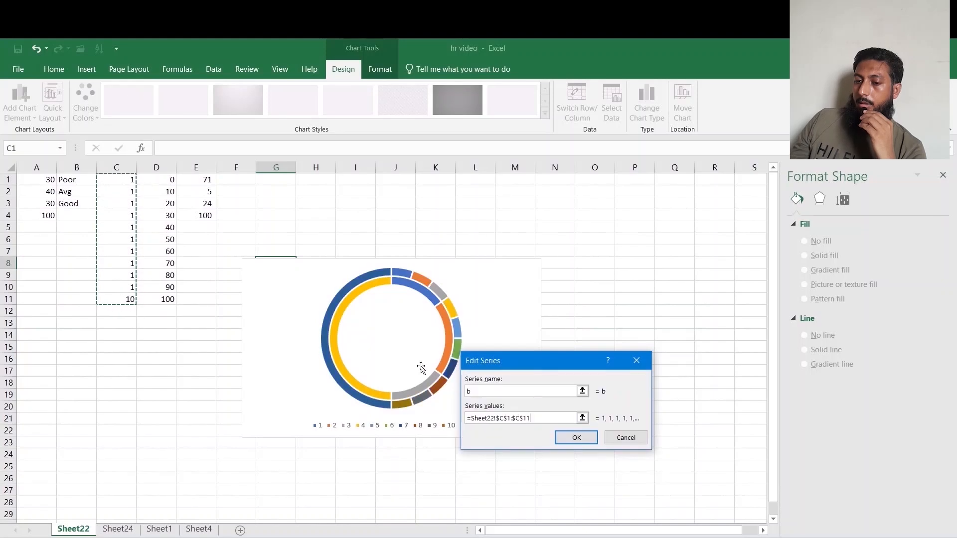
click(578, 438)
click(658, 489)
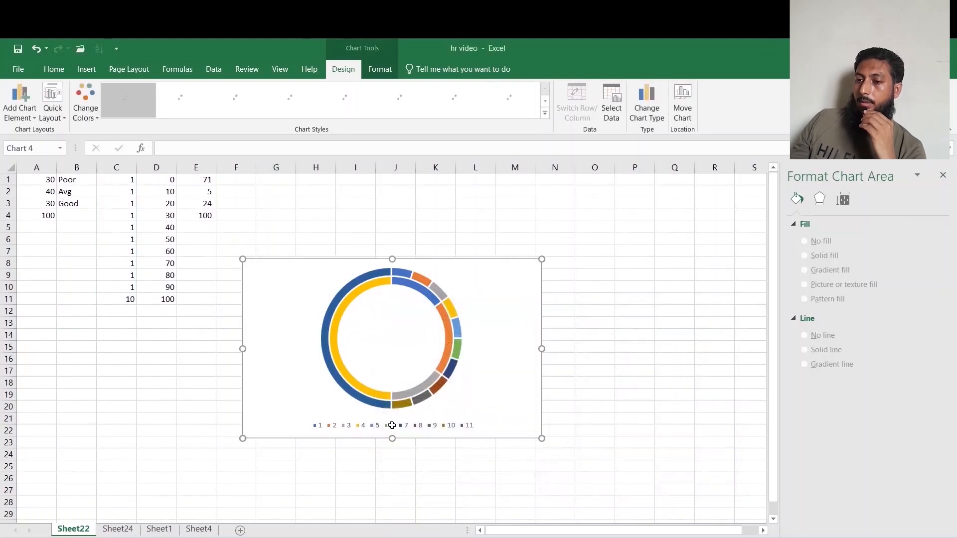
Delete the legend and add a chart title above the chart reading Performance Appraisal.
click(408, 429)
key(Delete)
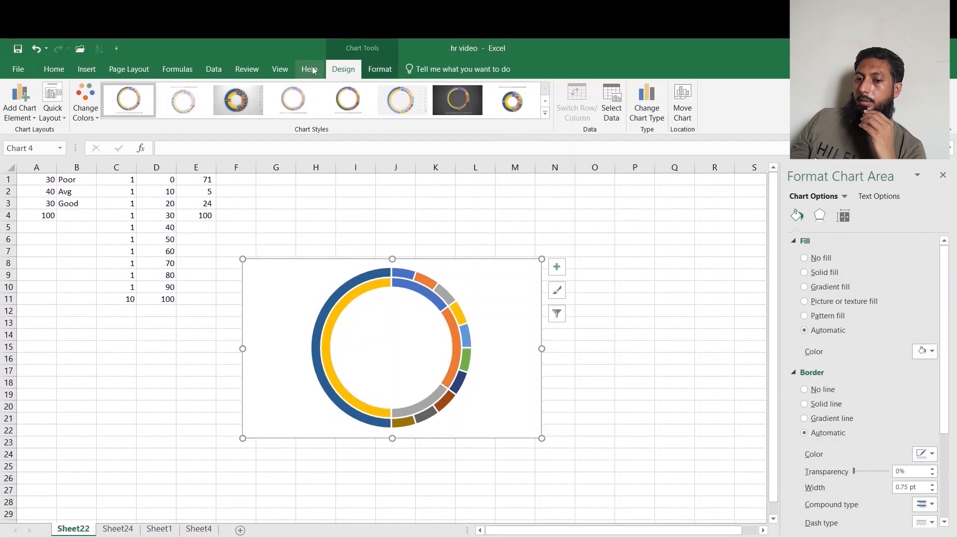
click(31, 113)
mouse_move(61, 130)
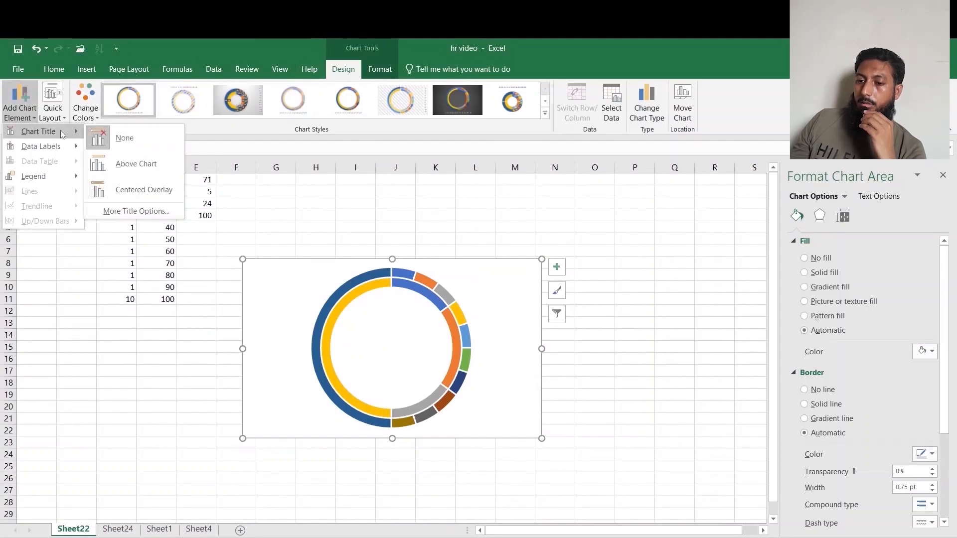
click(110, 158)
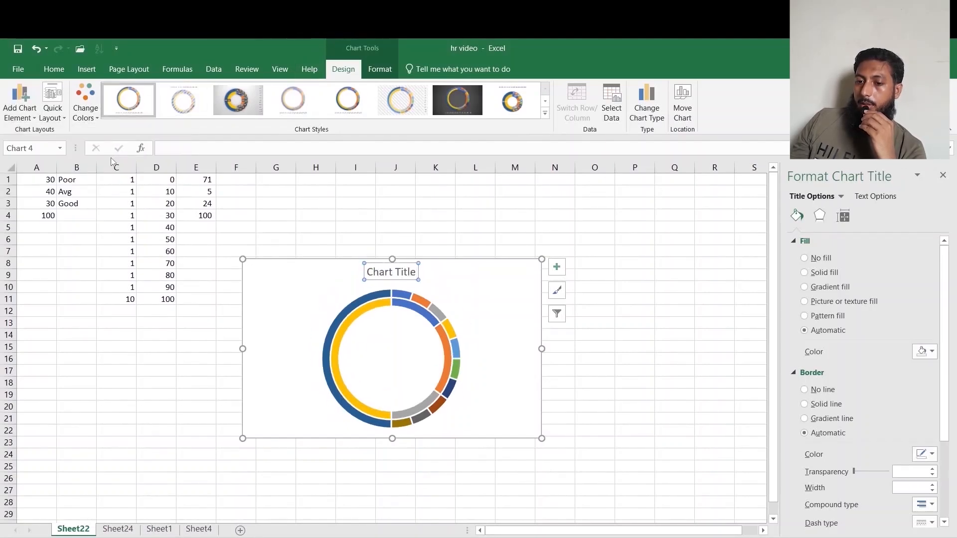
text(Performance Appri)
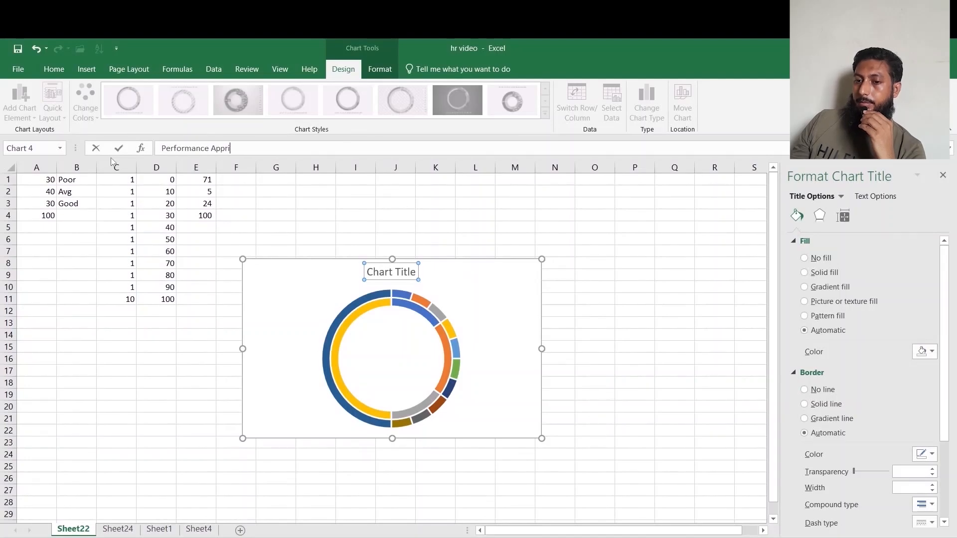
text(a)
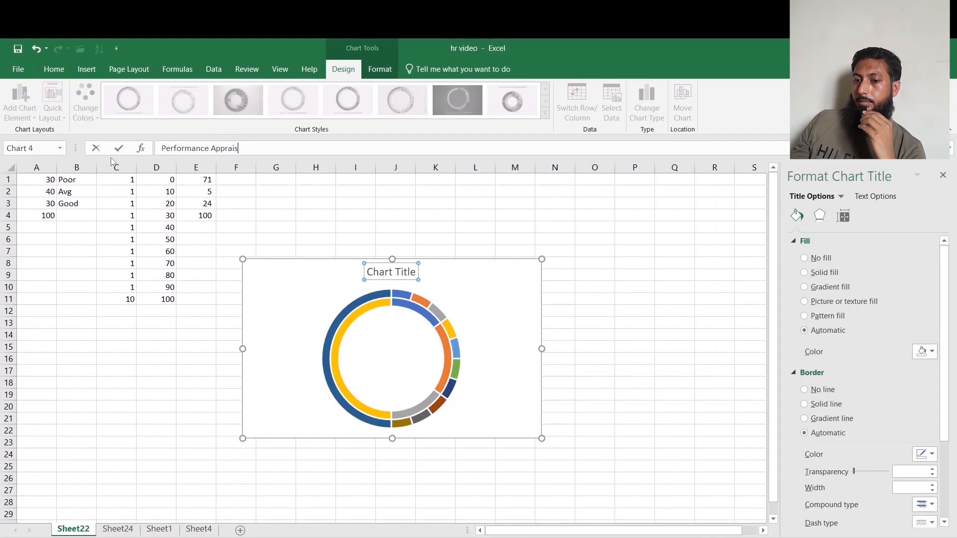
key(Return)
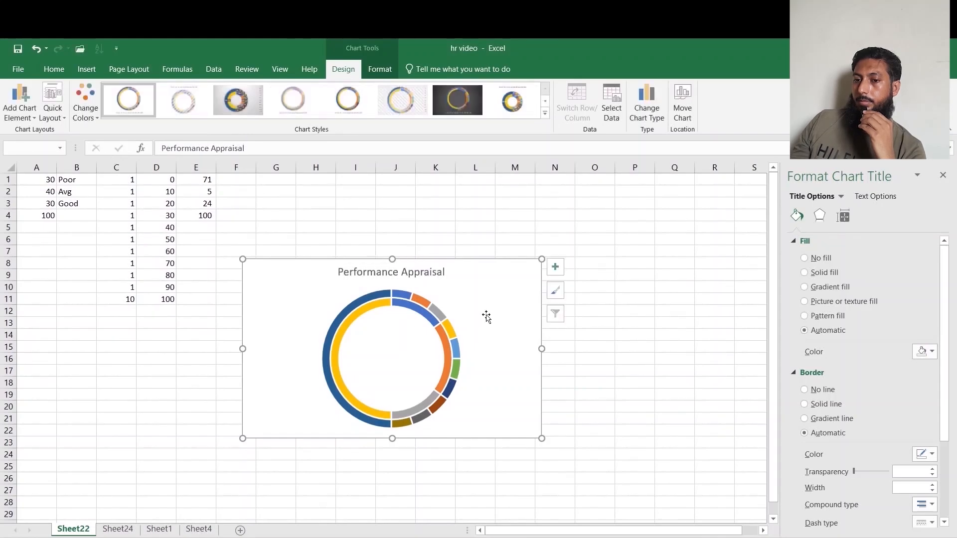
Make the chart title bold and enlarge its font to 18 pt.
click(361, 278)
click(54, 69)
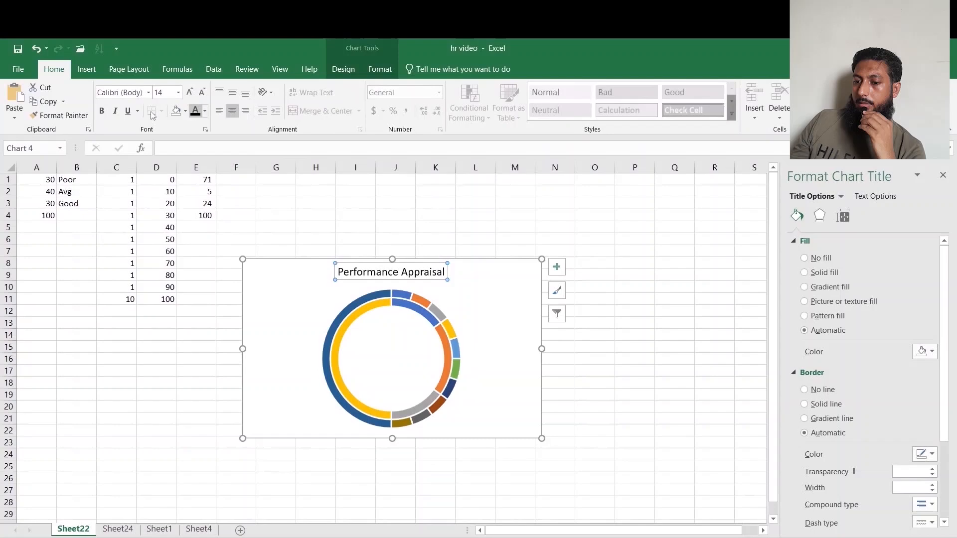
click(101, 111)
click(189, 93)
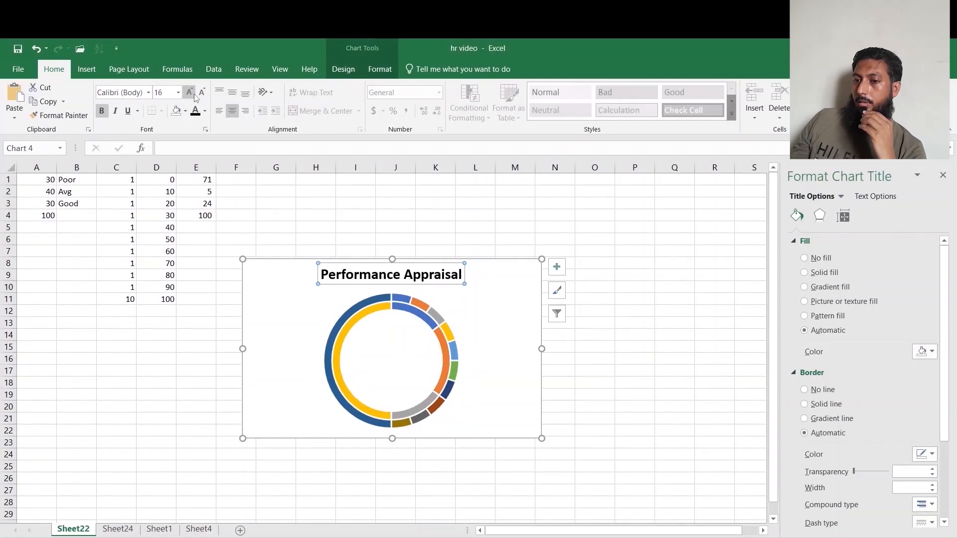
Recolour the outer b series with a monochromatic blue colour palette.
click(417, 312)
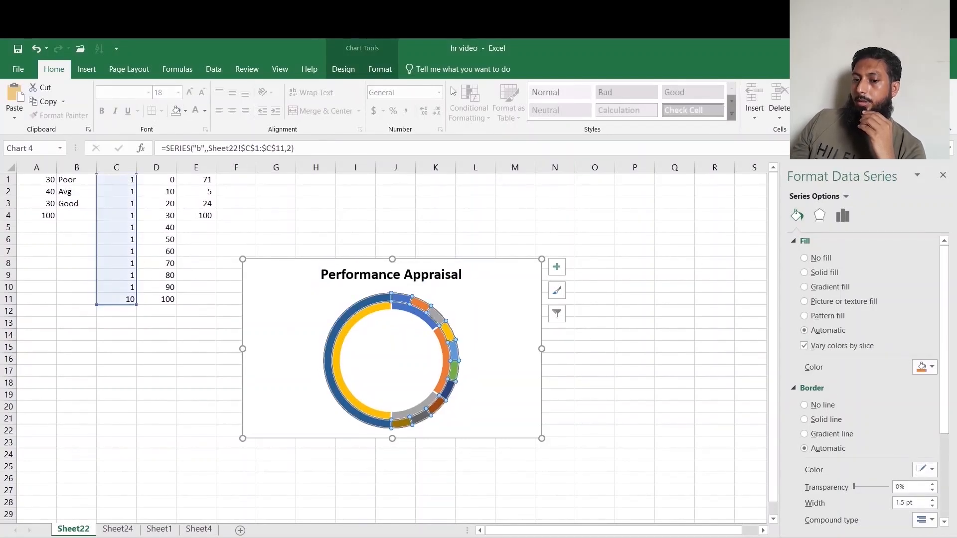
click(344, 69)
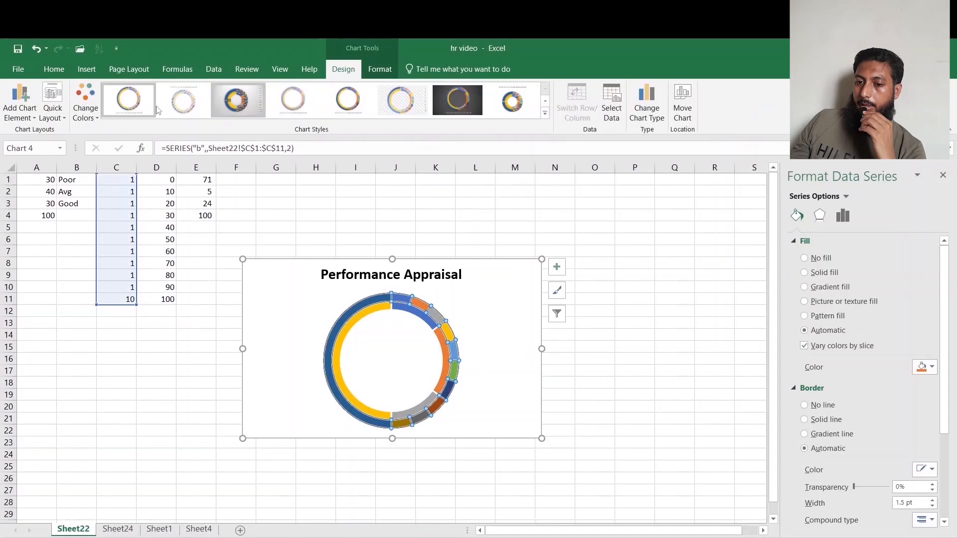
click(85, 107)
scroll(126, 271, down, 3)
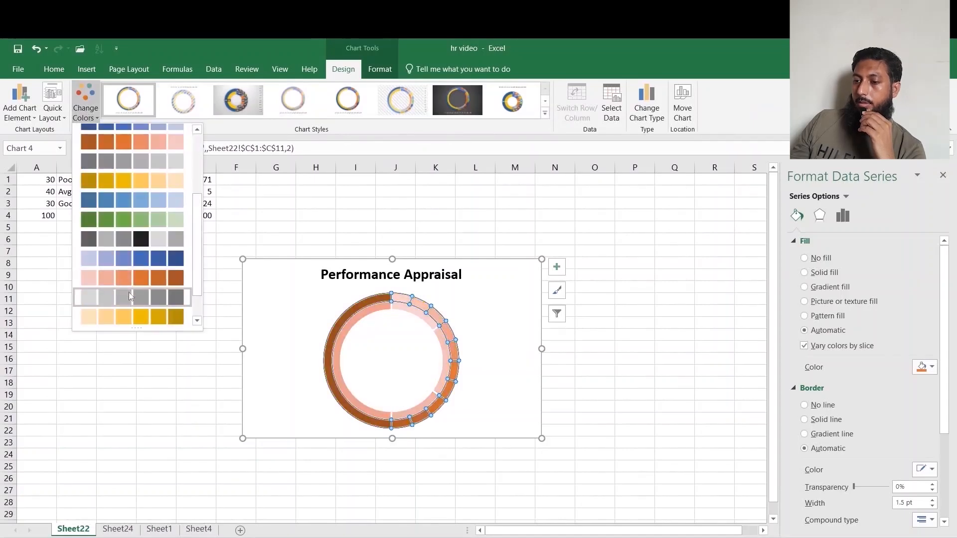
click(136, 255)
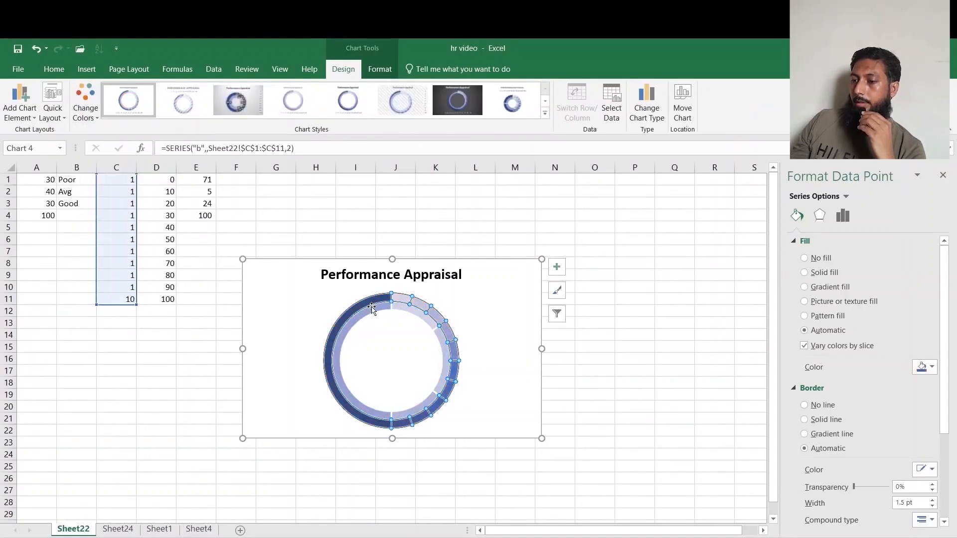
Set the series' first-slice angle to 270° and the doughnut hole size to 60%.
click(712, 417)
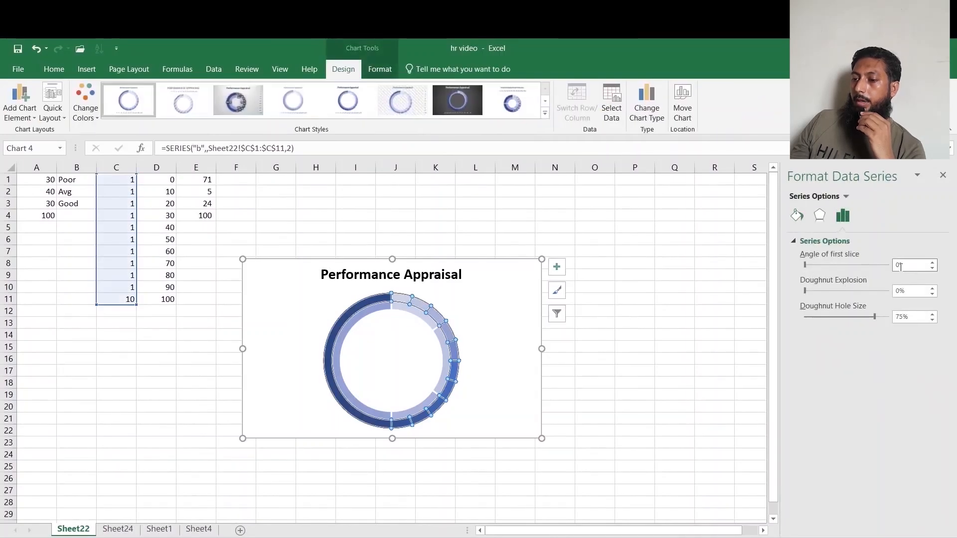
text(270)
key(Return)
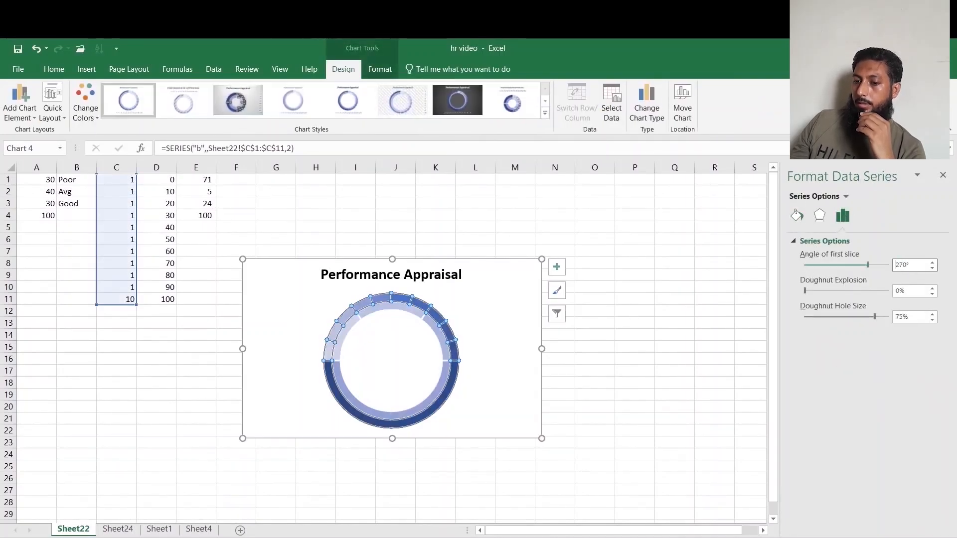
click(916, 319)
text(60)
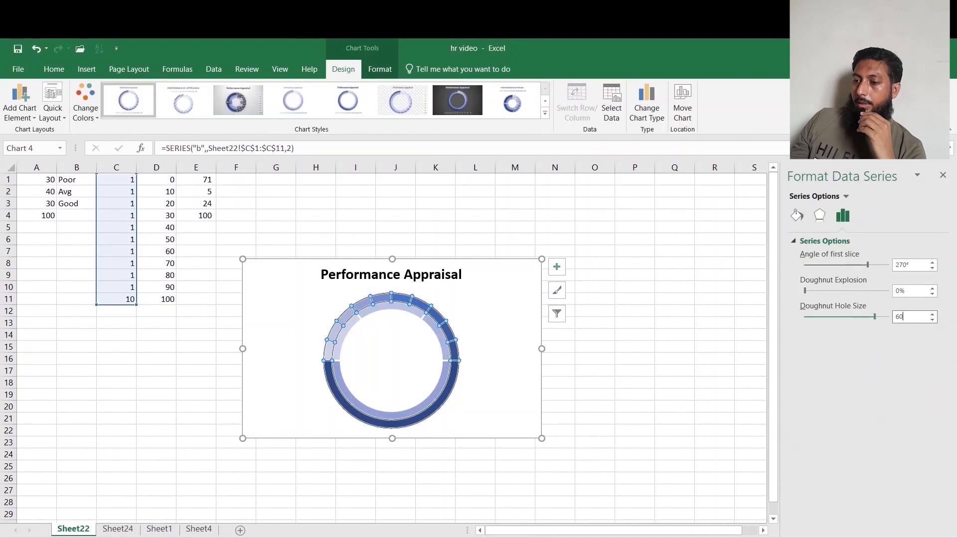
key(Return)
Hide the bottom half point of the inner ring by giving it no fill and no line.
click(389, 406)
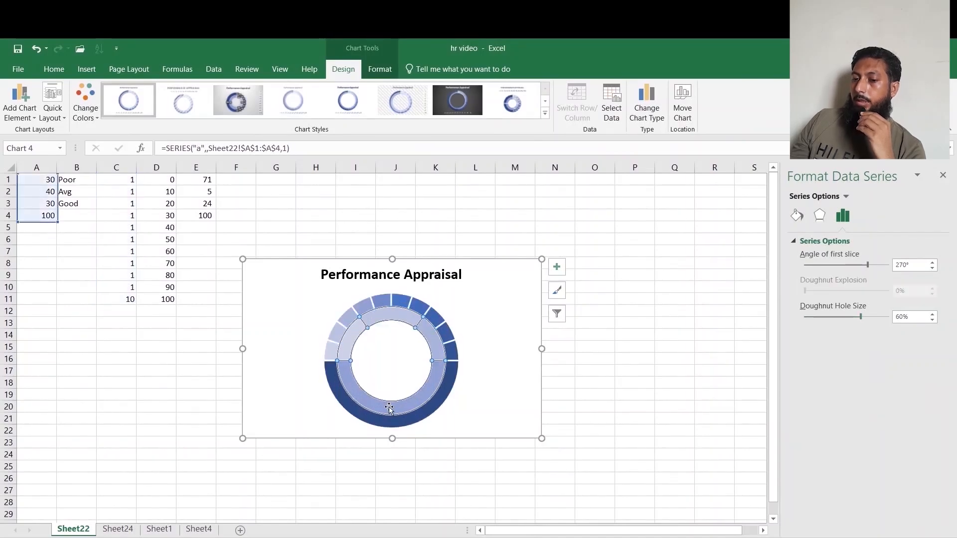
click(389, 407)
click(798, 217)
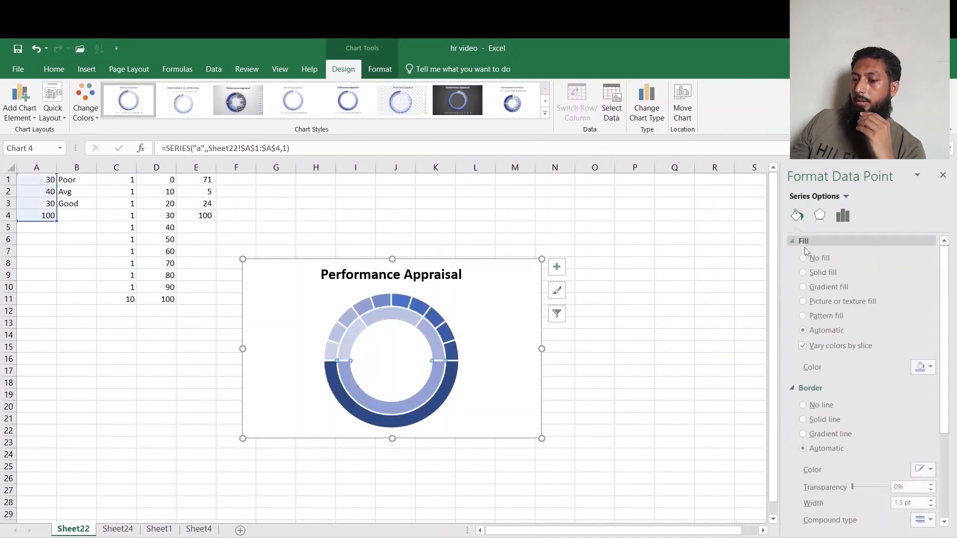
click(804, 257)
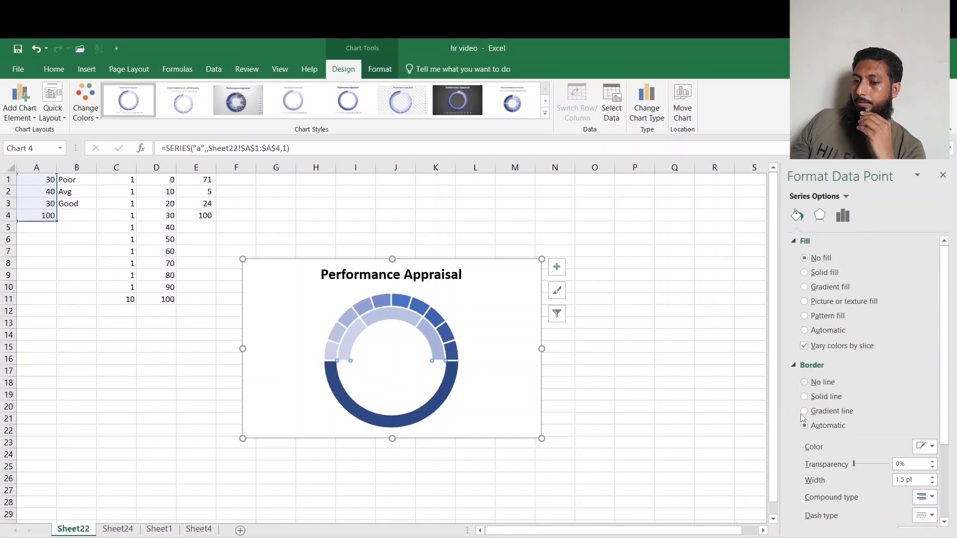
click(804, 382)
Hide the bottom point of the outer ring with no fill and no border line.
click(373, 421)
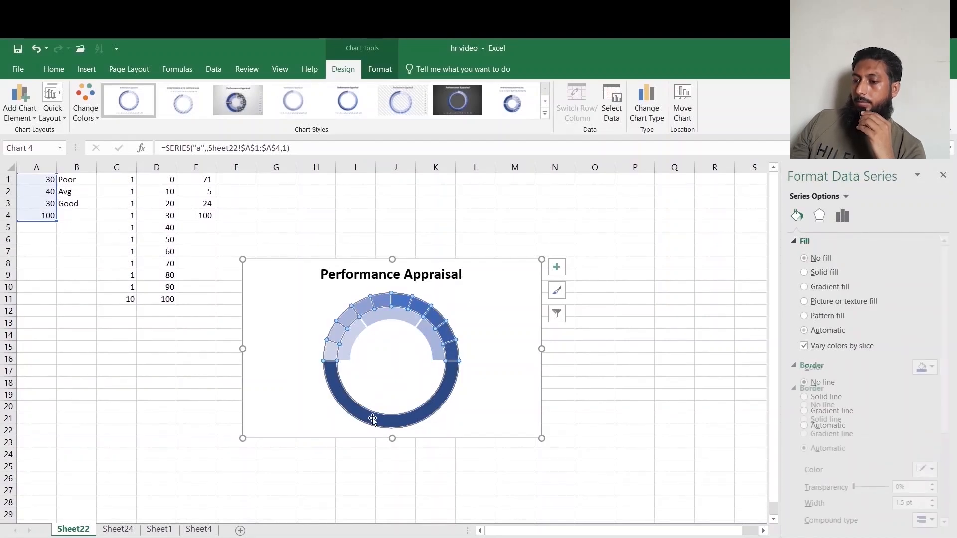
click(372, 421)
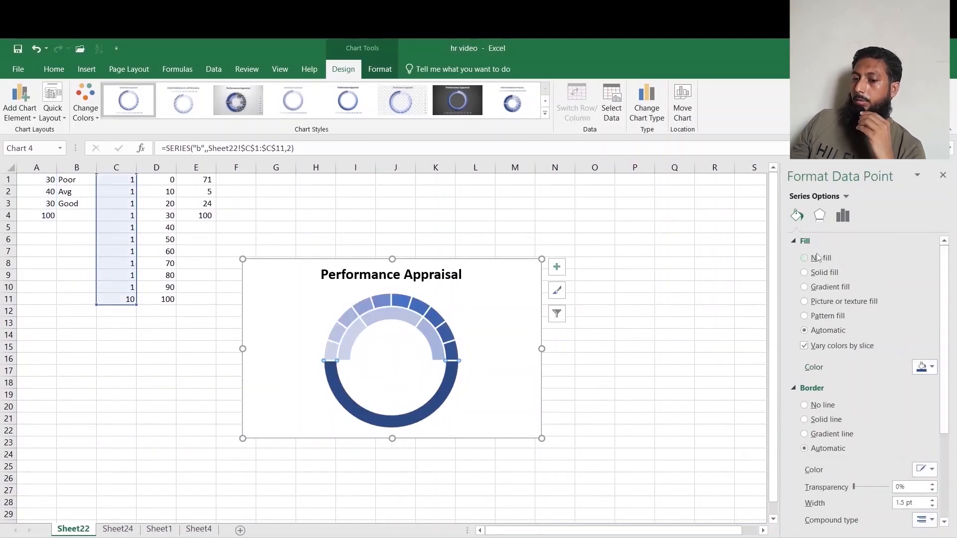
click(804, 259)
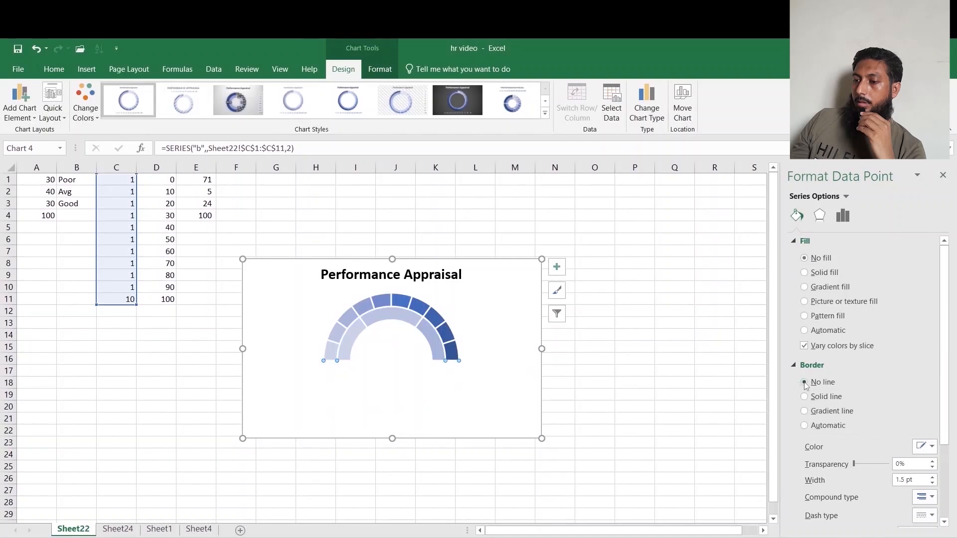
click(804, 382)
Give the inner ring's Poor segment a solid red fill.
click(359, 337)
click(351, 335)
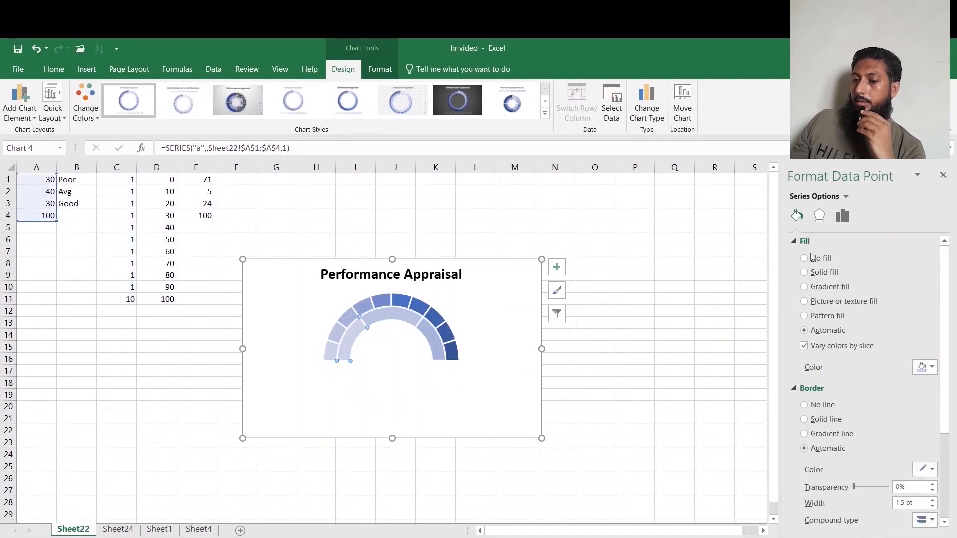
click(805, 272)
click(923, 367)
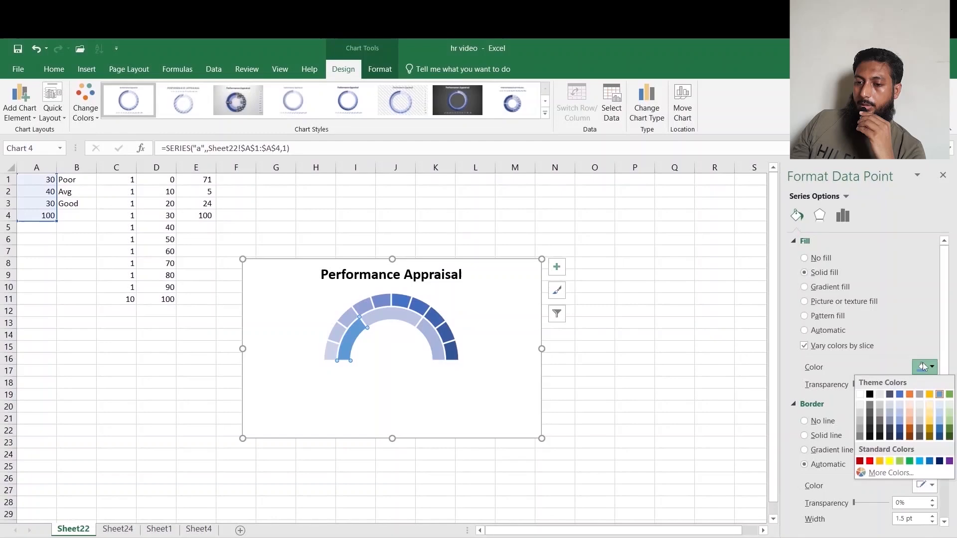
click(870, 462)
Colour the inner ring's Avg segment orange and its Good segment yellow.
click(394, 318)
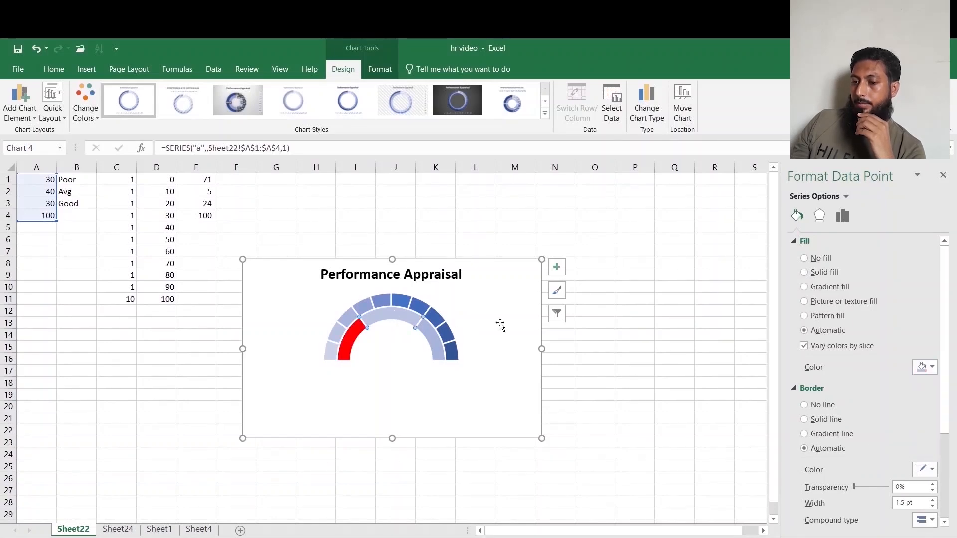
click(930, 367)
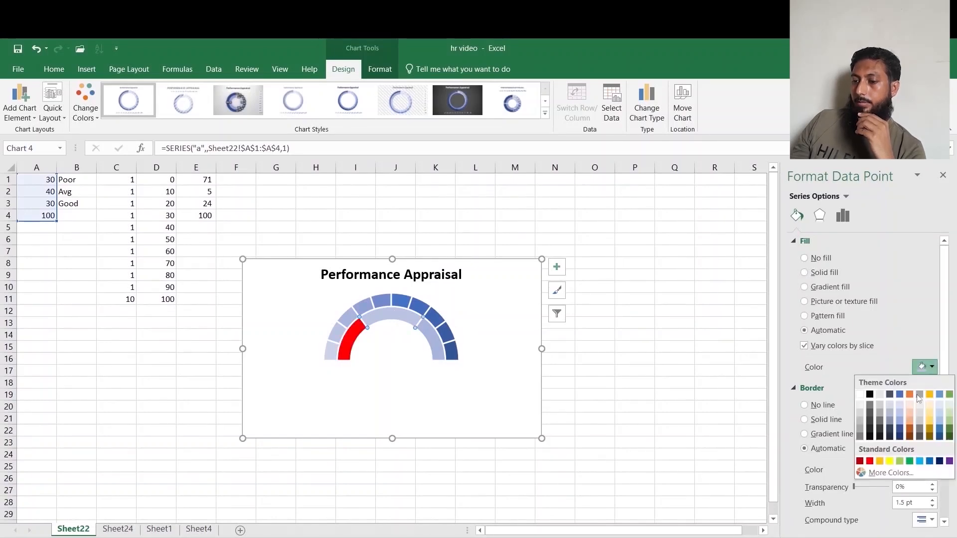
click(879, 462)
click(435, 347)
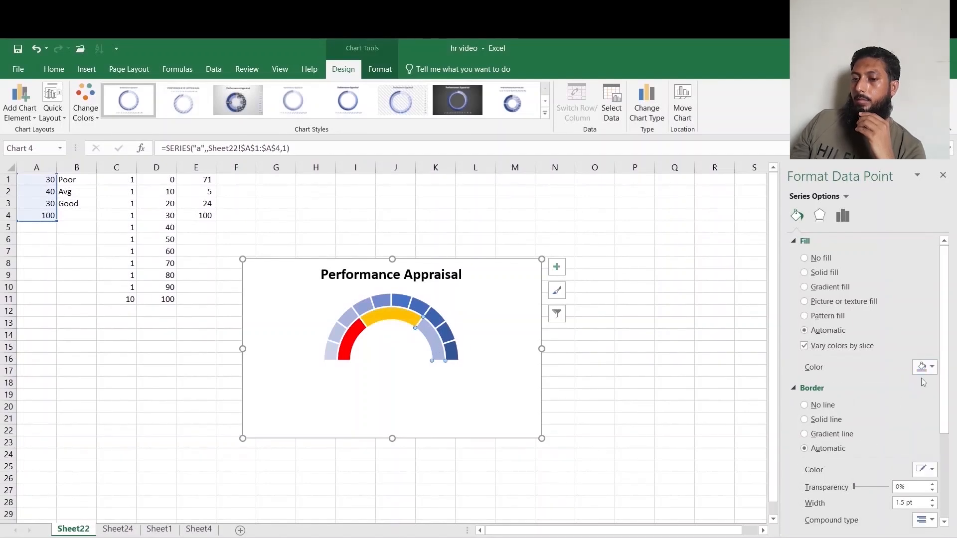
click(925, 369)
click(890, 461)
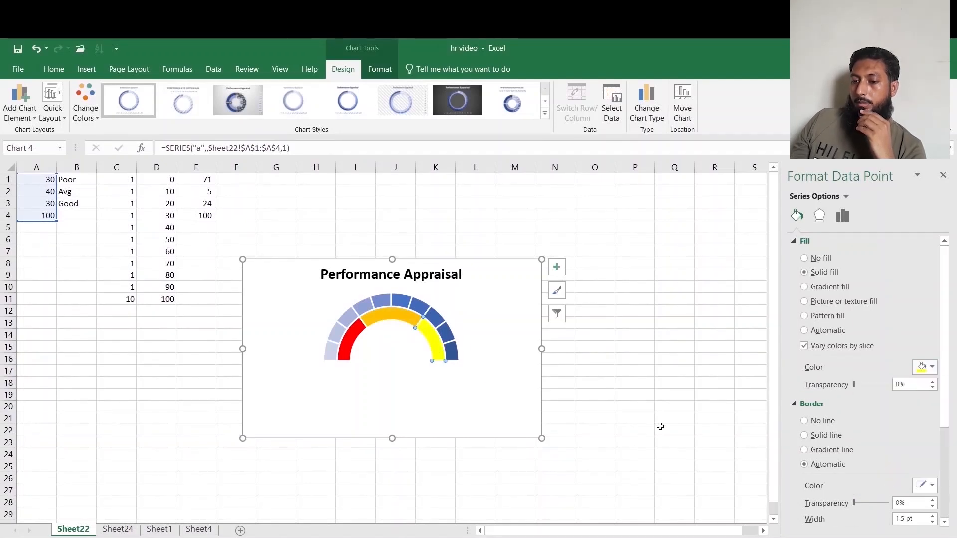
Add data labels to the inner ring series of the gauge chart.
right_click(402, 316)
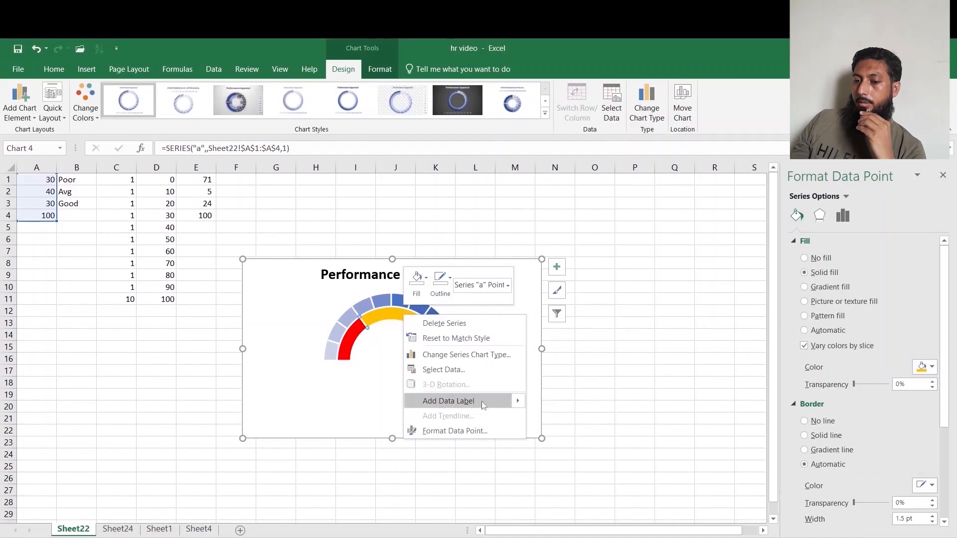
click(428, 333)
right_click(427, 332)
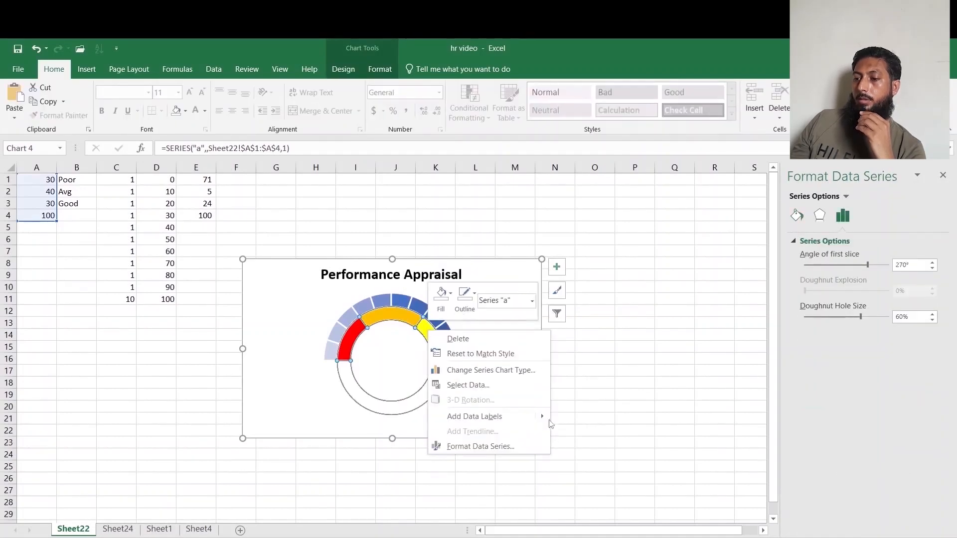
mouse_move(548, 419)
click(598, 417)
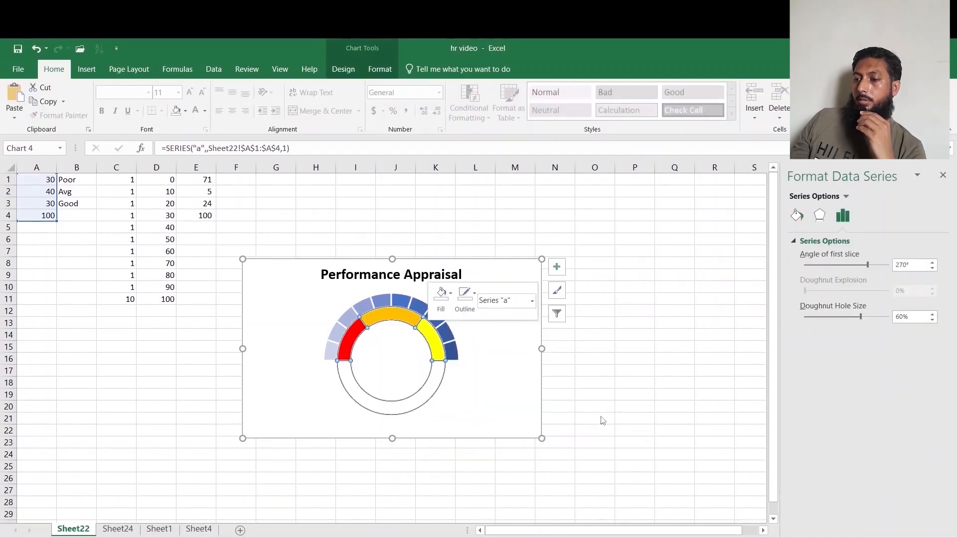
Make the inner ring's data labels show values from cells B1:B3 instead of the numeric values.
click(395, 320)
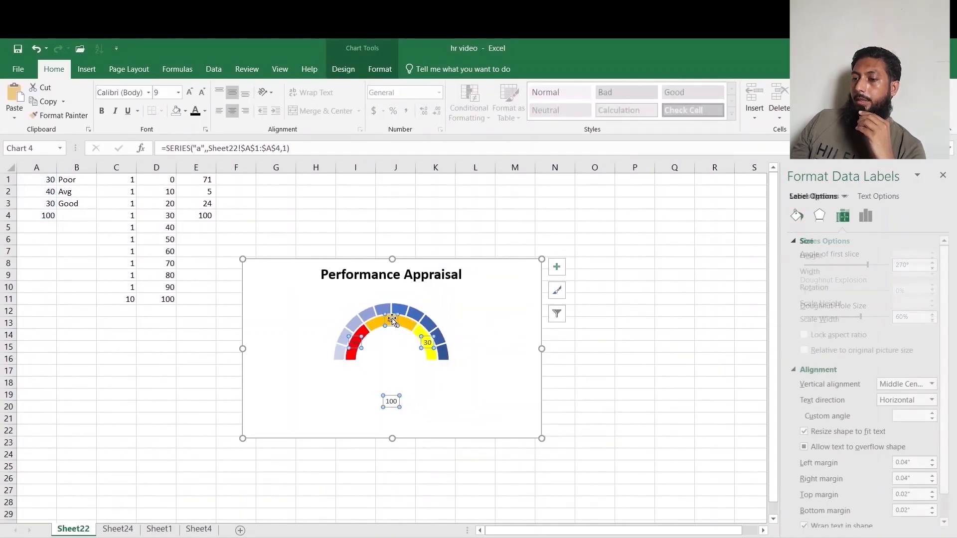
click(866, 217)
click(809, 315)
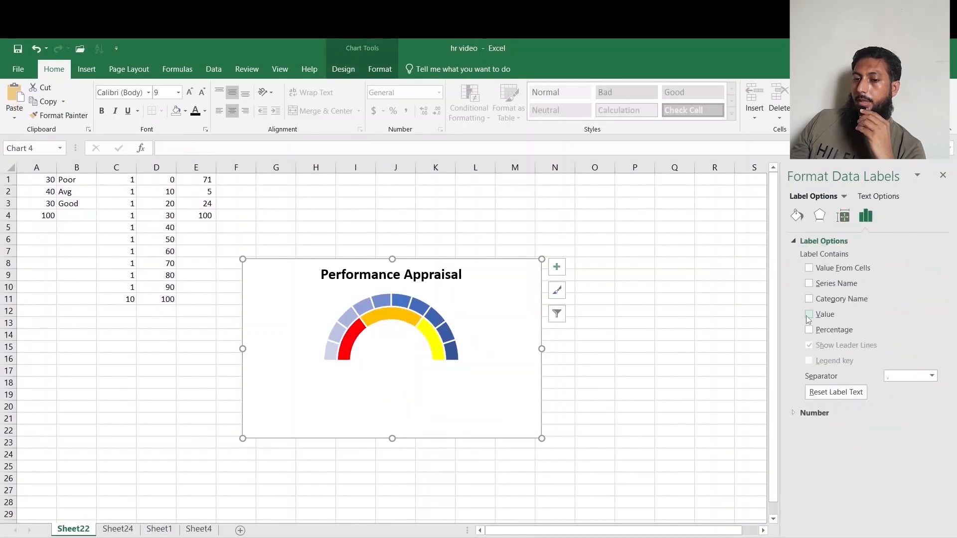
click(809, 269)
drag(58, 177, 66, 206)
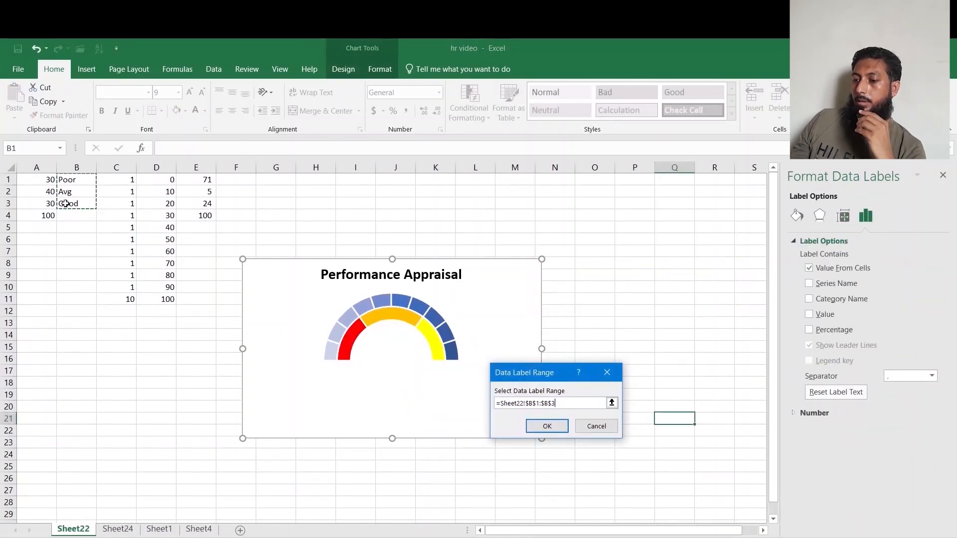
click(546, 426)
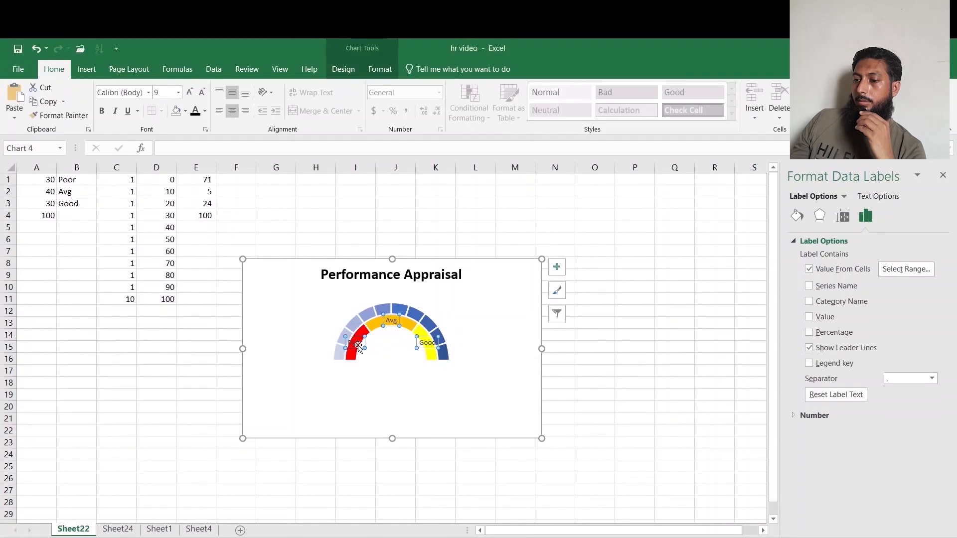
Rotate the Poor data label to a custom angle of -60°, then select the Good label.
click(665, 493)
click(352, 341)
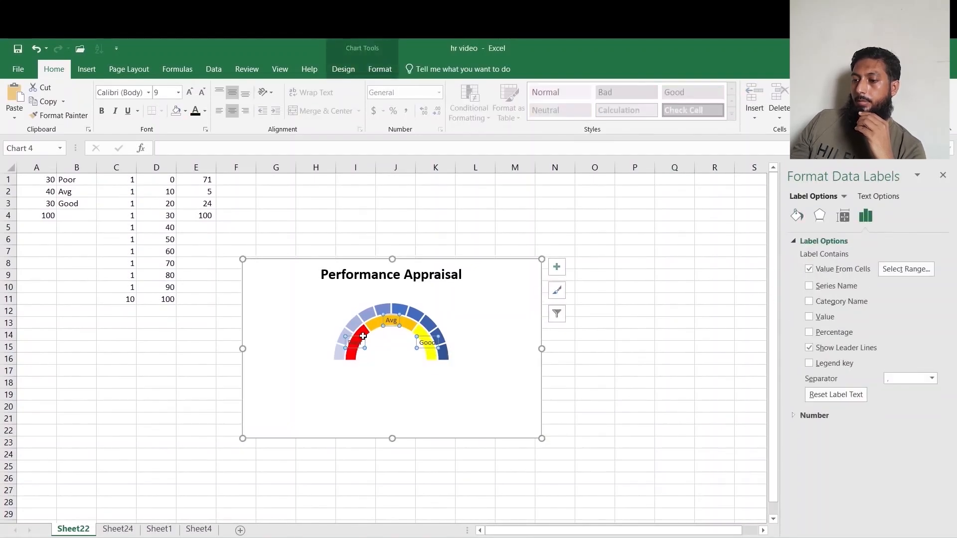
click(355, 341)
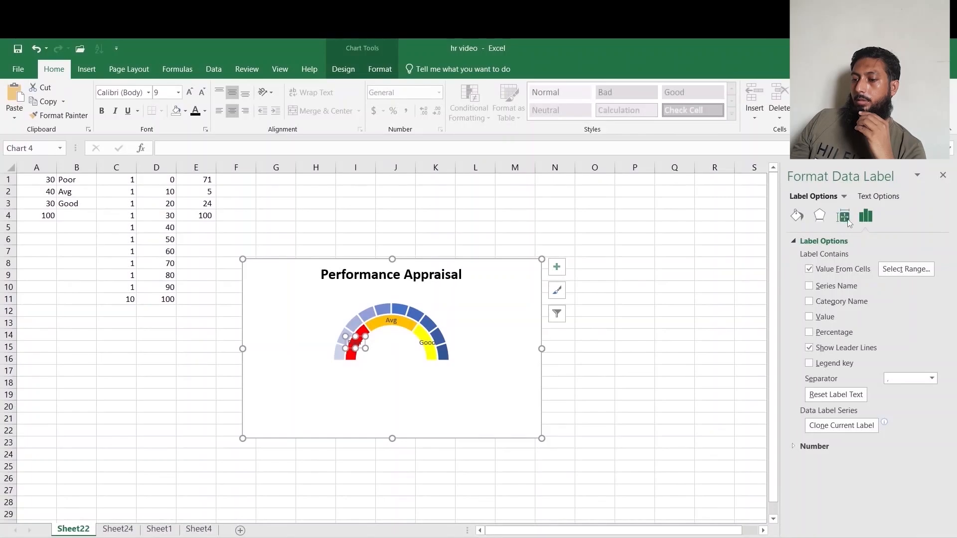
click(844, 218)
click(915, 415)
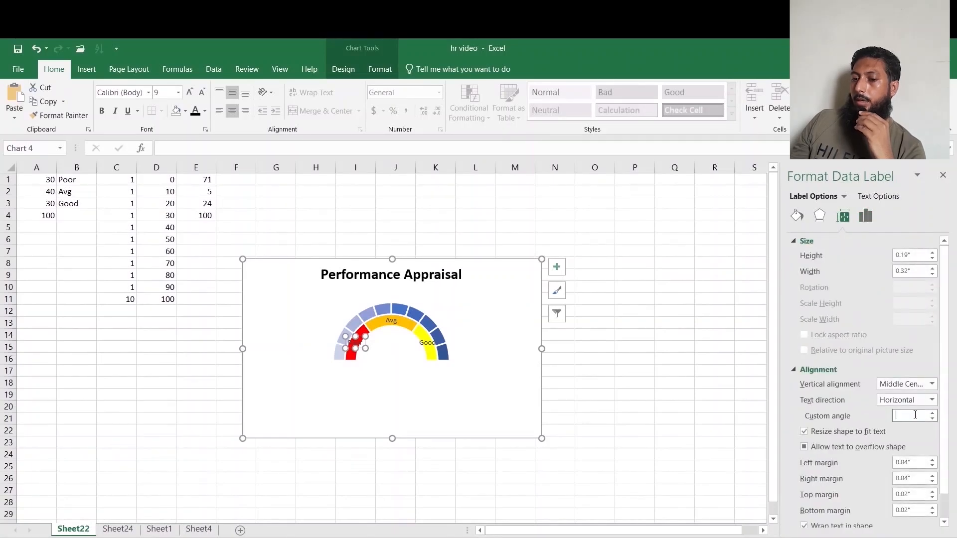
text(-60)
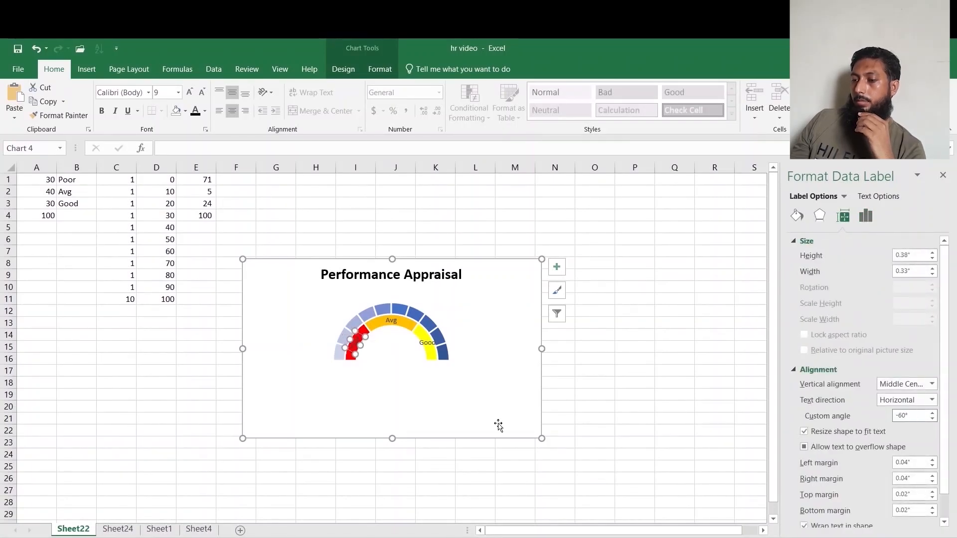
click(428, 346)
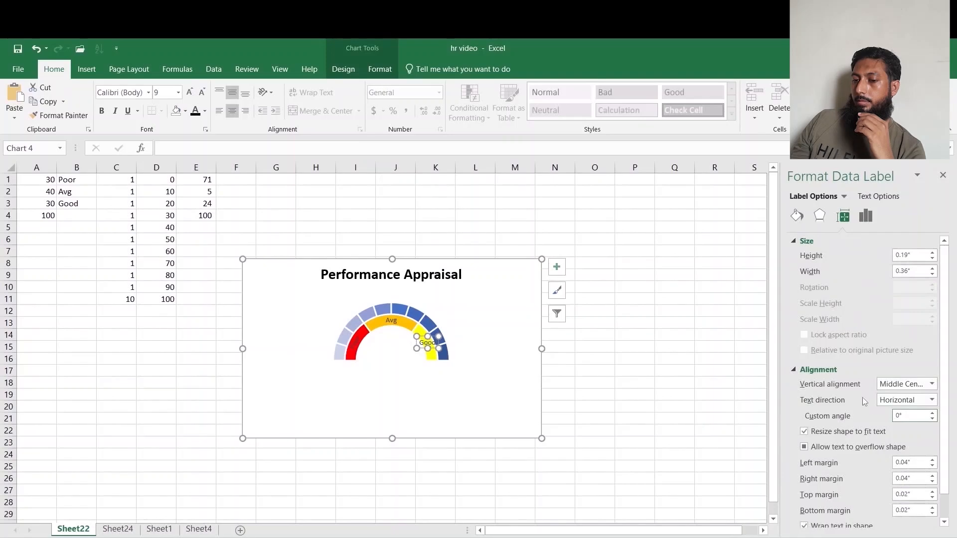
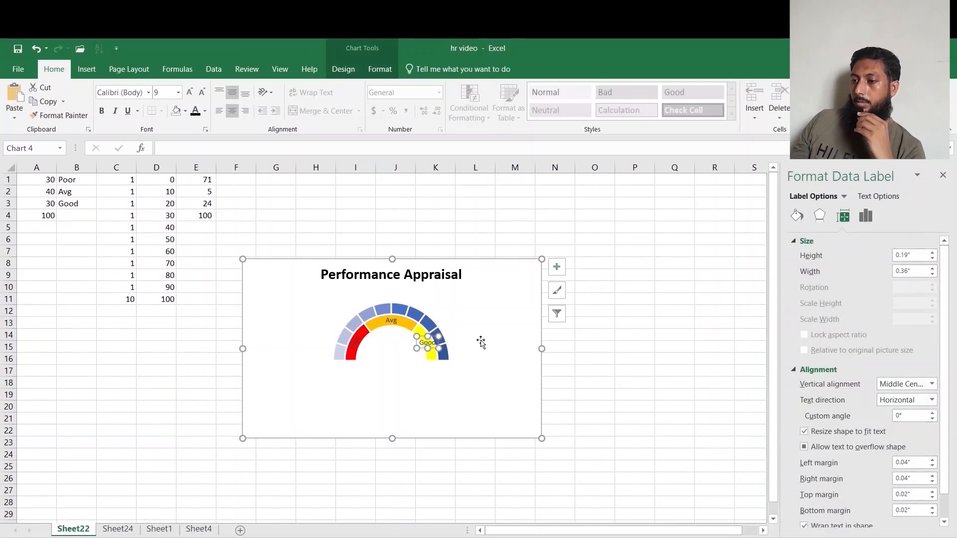
Rotate the Good data label to a custom angle of 60° and make the inner ring's labels bold at size 10.
click(910, 415)
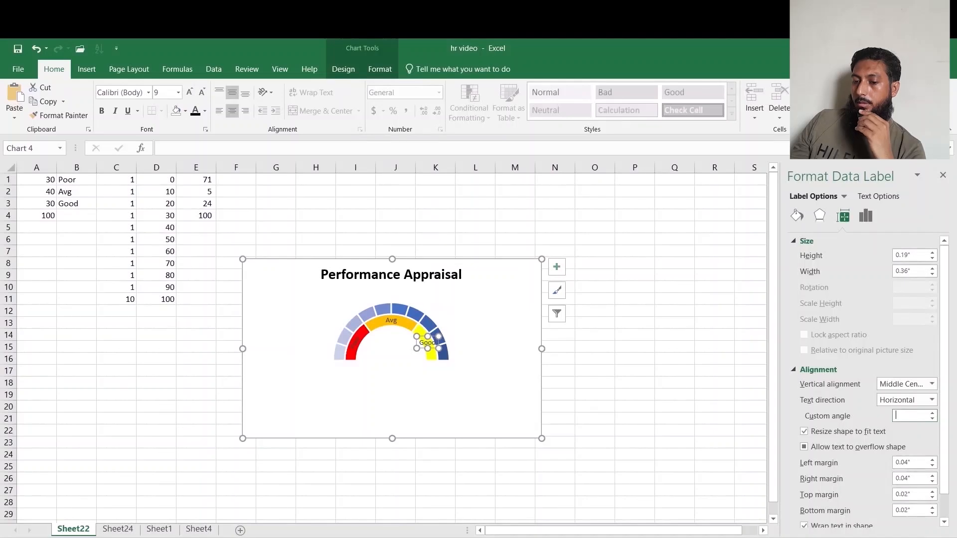
text(60)
click(713, 382)
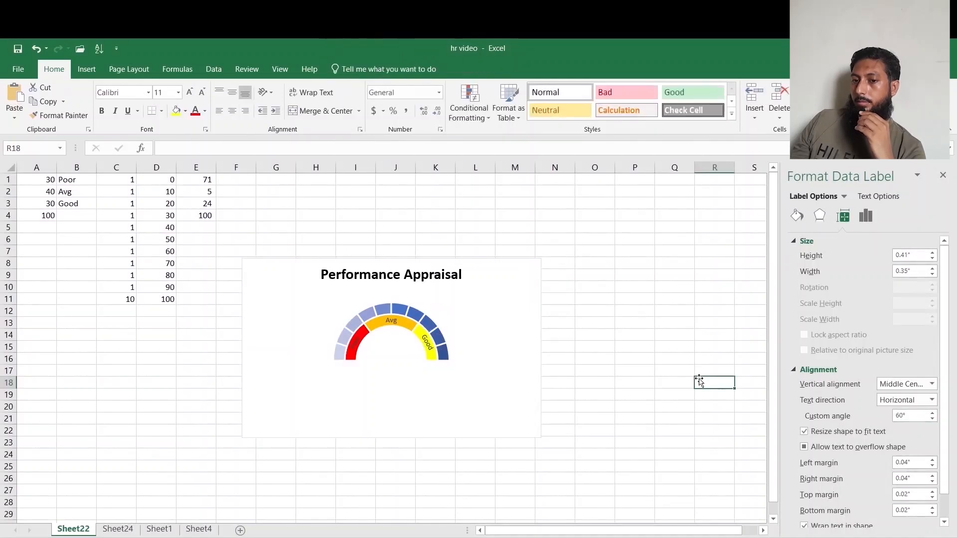
click(398, 320)
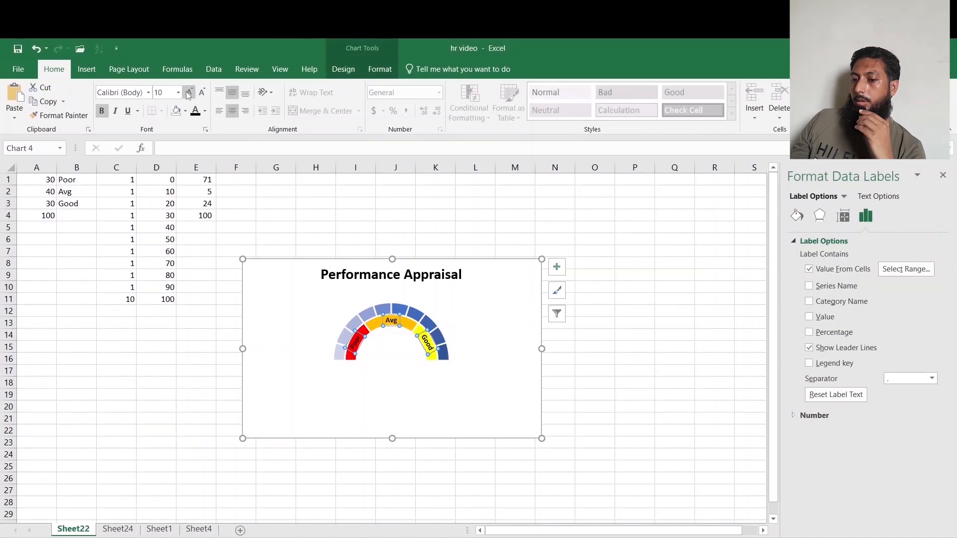
click(622, 394)
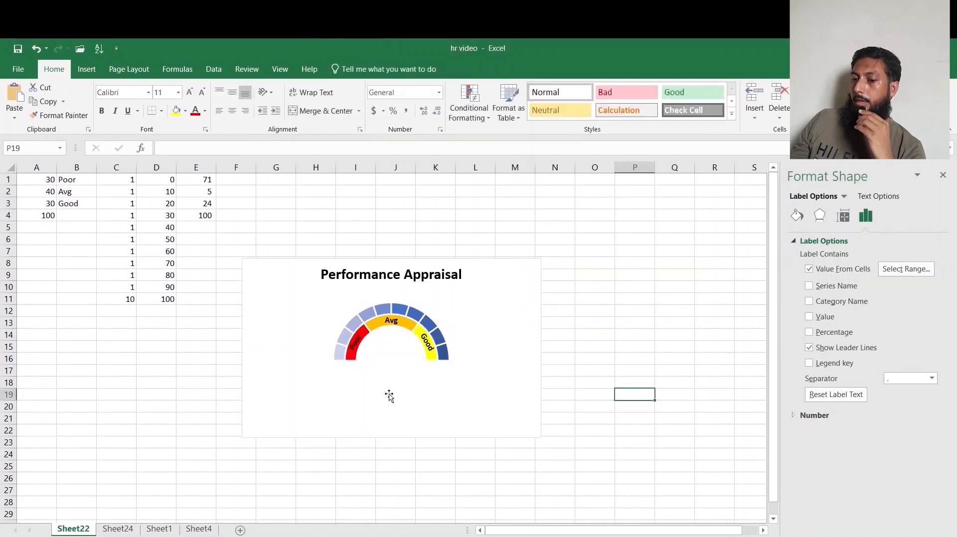
Add data labels to the outer ring series of the gauge chart.
click(427, 302)
click(432, 327)
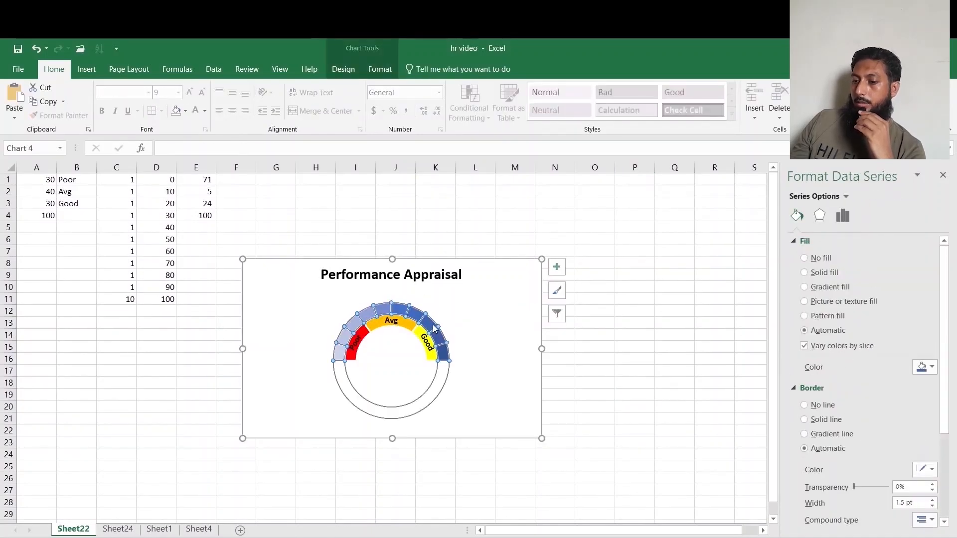
right_click(431, 322)
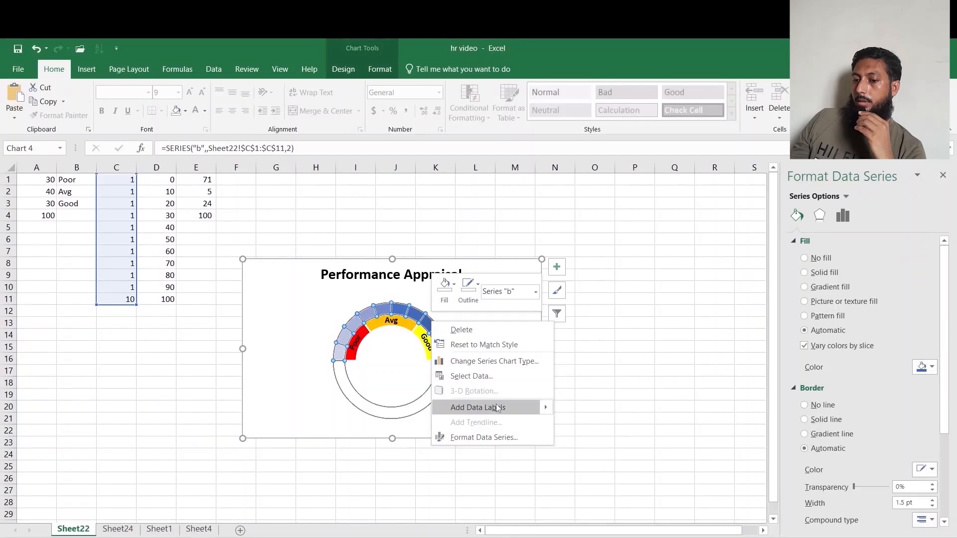
click(578, 409)
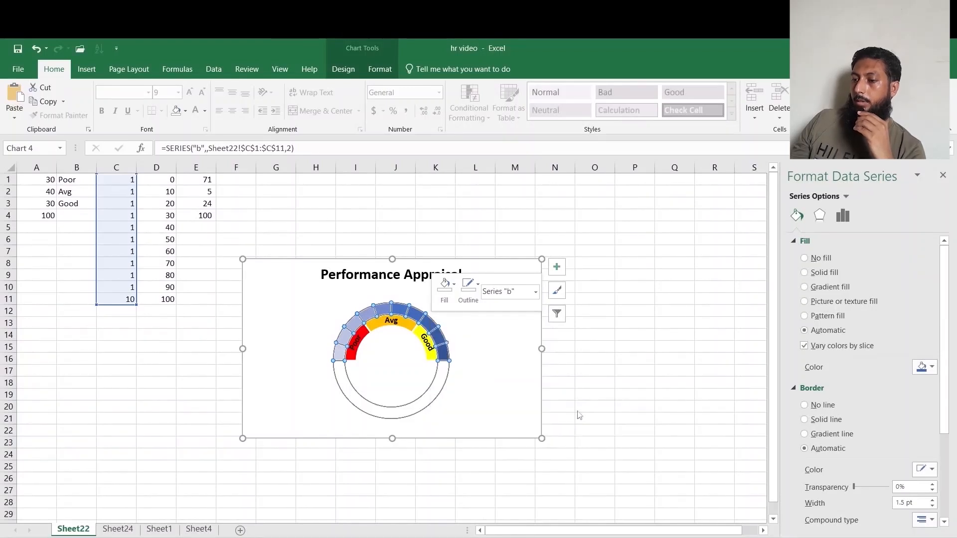
Make the outer ring's data labels show values from cells D1:D11 instead of the series values.
click(397, 308)
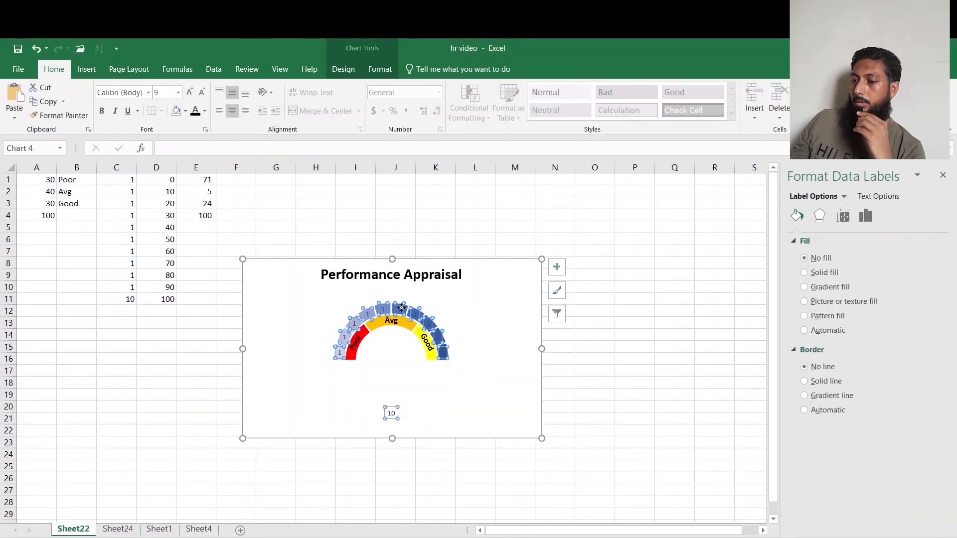
click(866, 216)
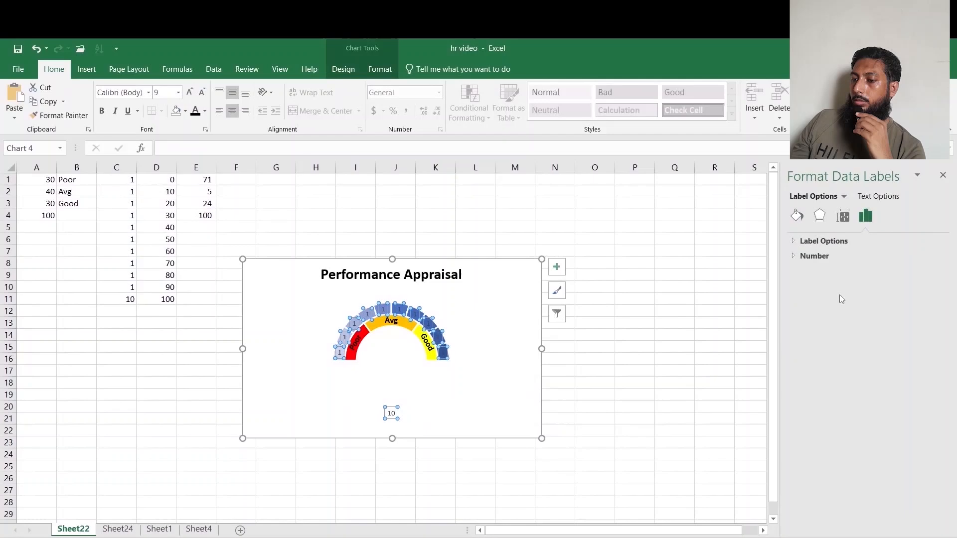
click(807, 244)
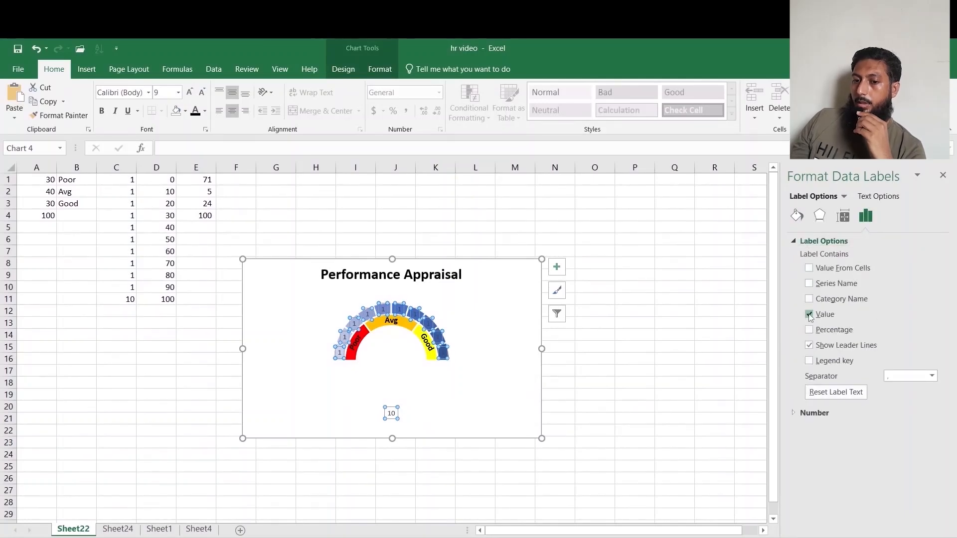
click(809, 315)
click(809, 268)
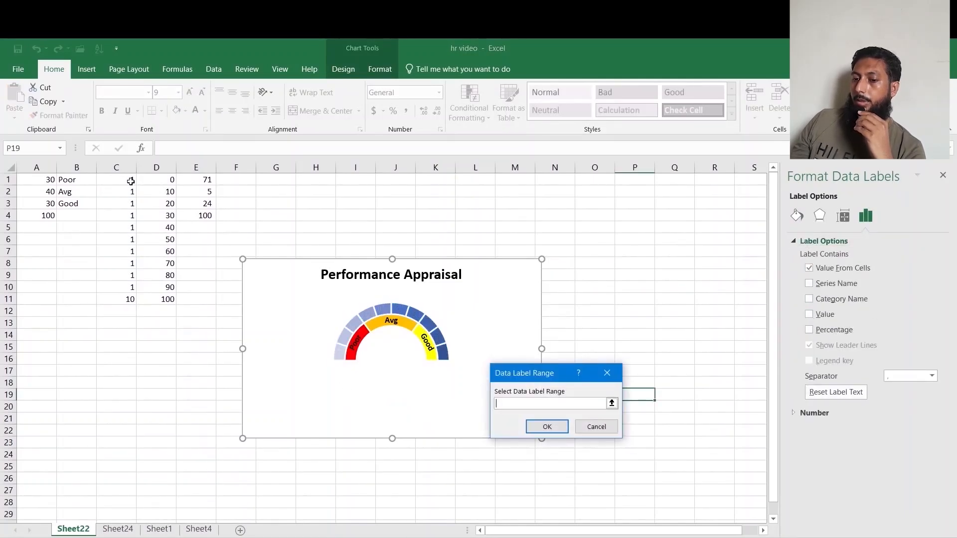
drag(170, 180, 170, 299)
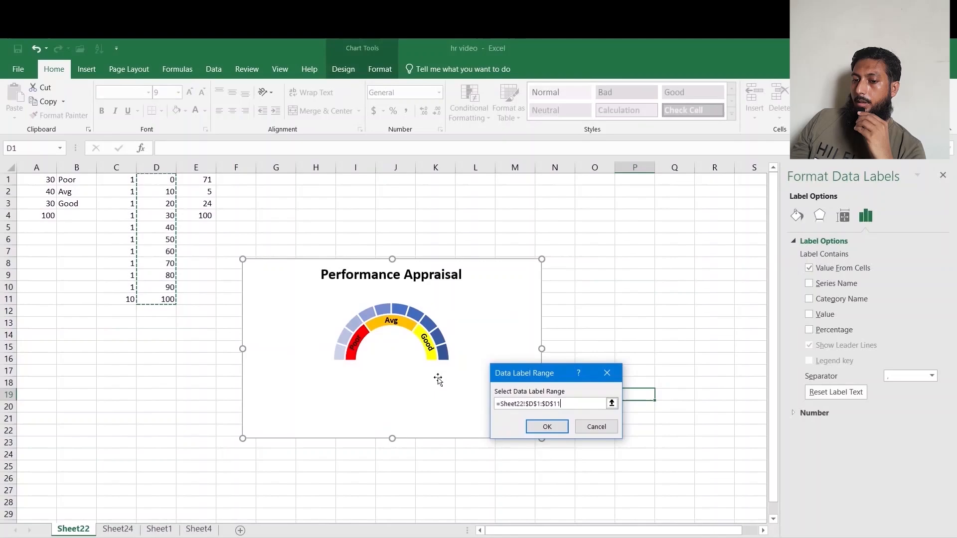
click(546, 426)
Move the outer ring's number labels outside the ring and make them bold.
mouse_move(338, 353)
mouse_down()
mouse_move(325, 355)
mouse_move(330, 337)
mouse_up()
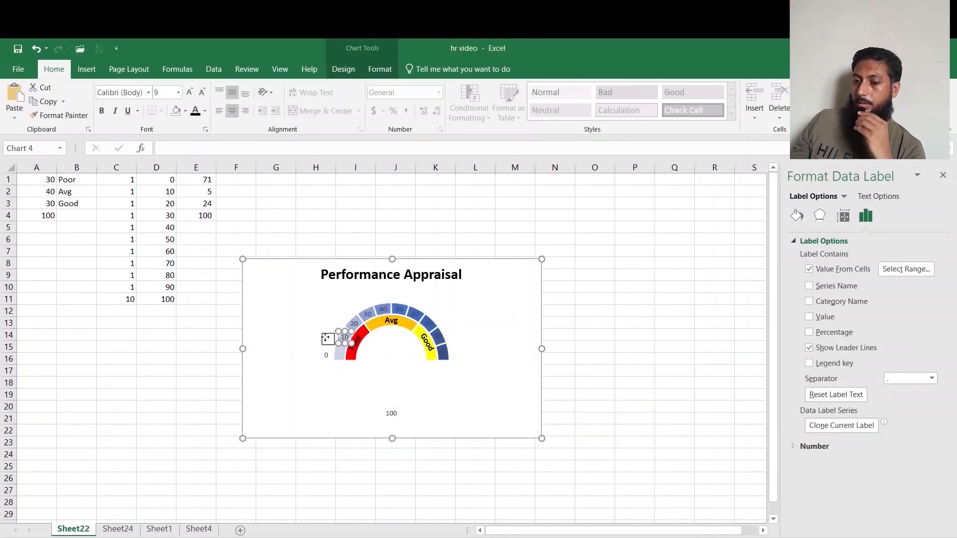
drag(325, 337, 326, 337)
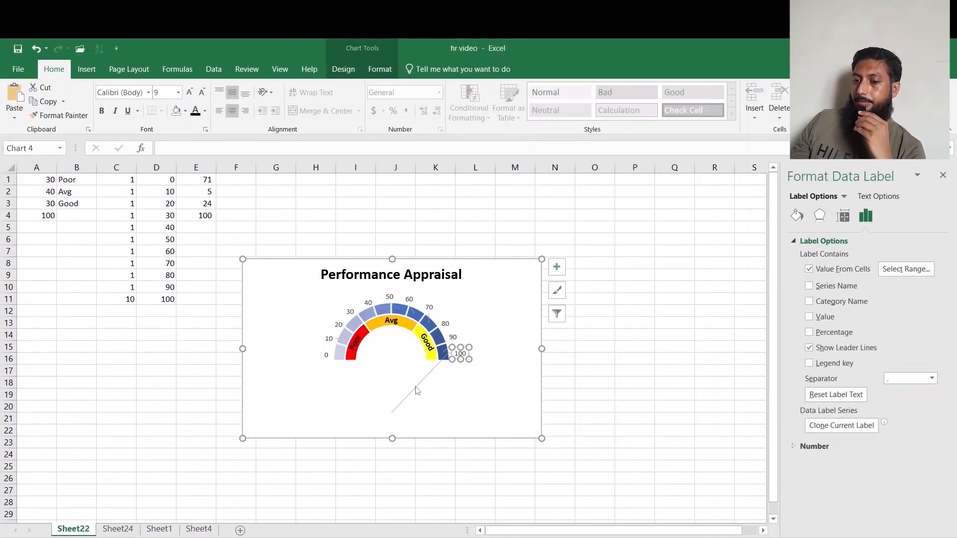
click(416, 388)
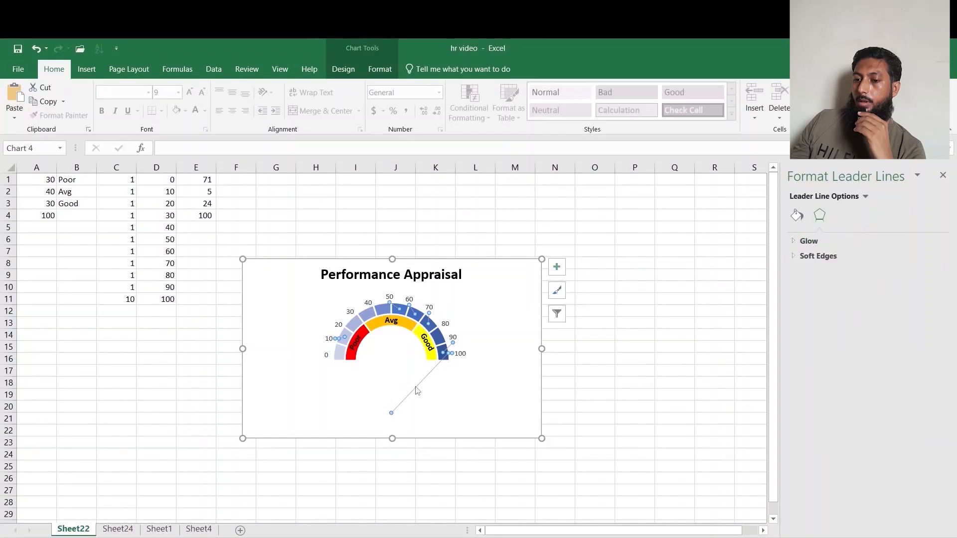
click(417, 389)
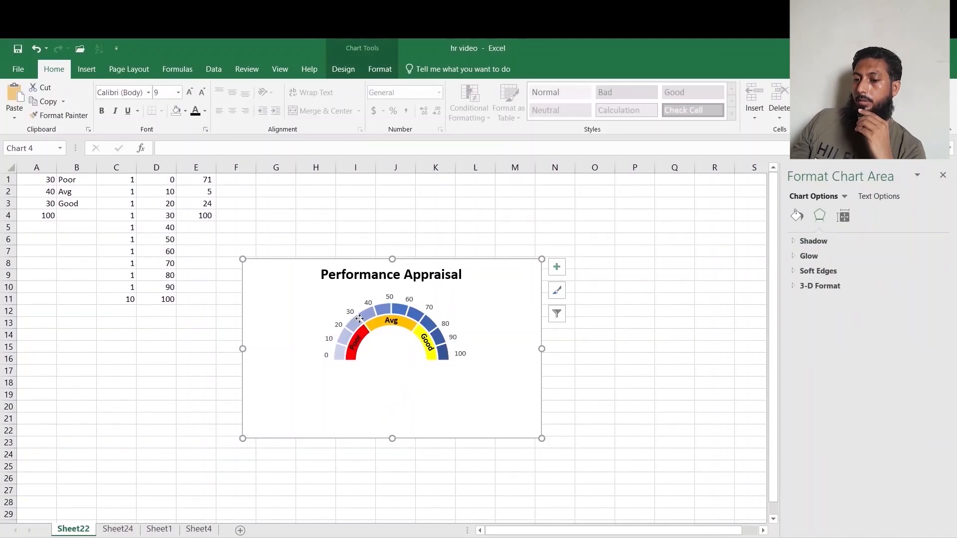
click(455, 378)
click(457, 381)
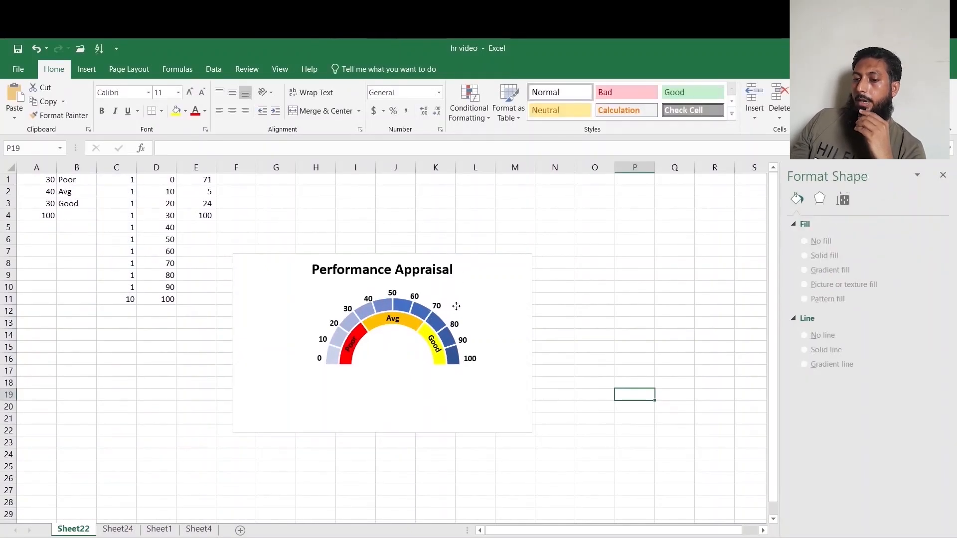
right_click(456, 306)
Add a new chart series named c with values from cells E1:E4.
click(507, 381)
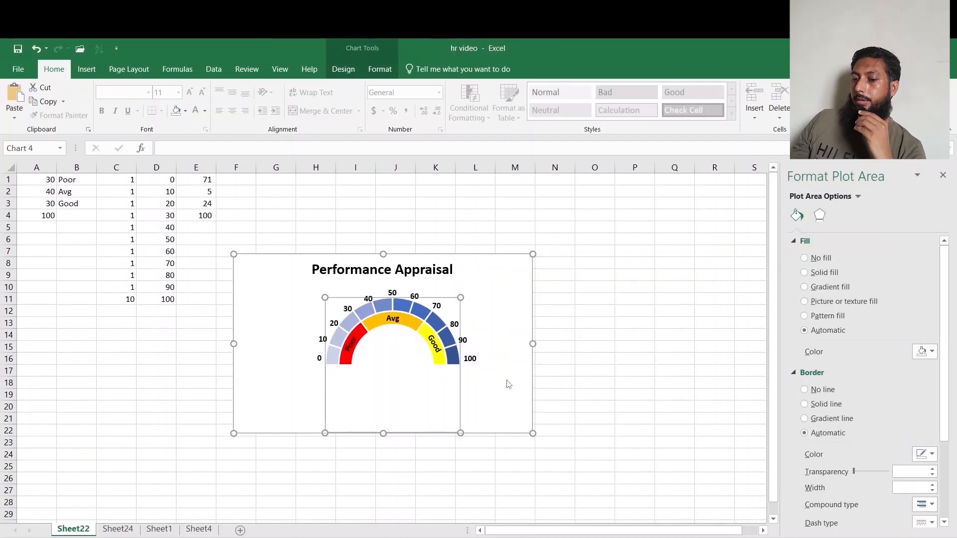
click(445, 399)
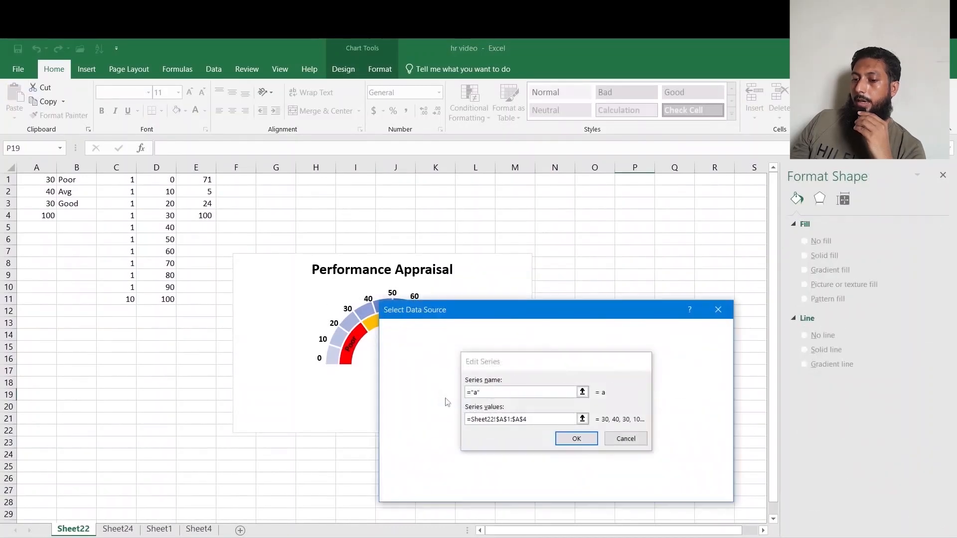
click(418, 400)
text(c)
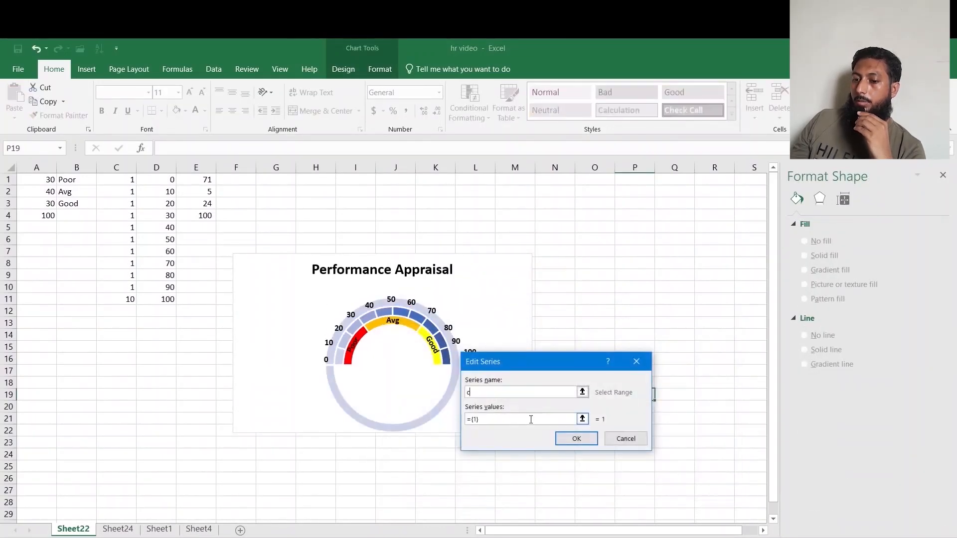
drag(504, 422, 419, 414)
key(BackSpace)
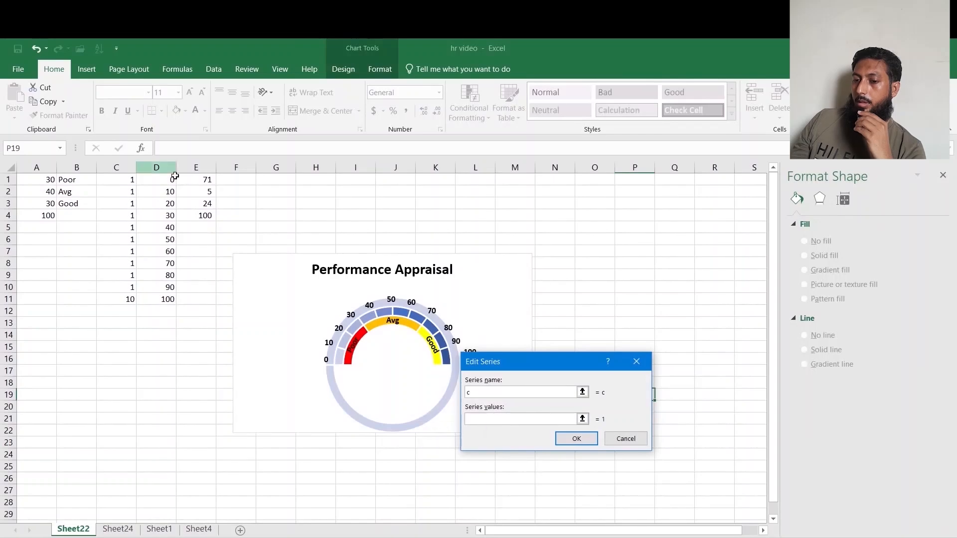
drag(204, 179, 204, 215)
click(574, 438)
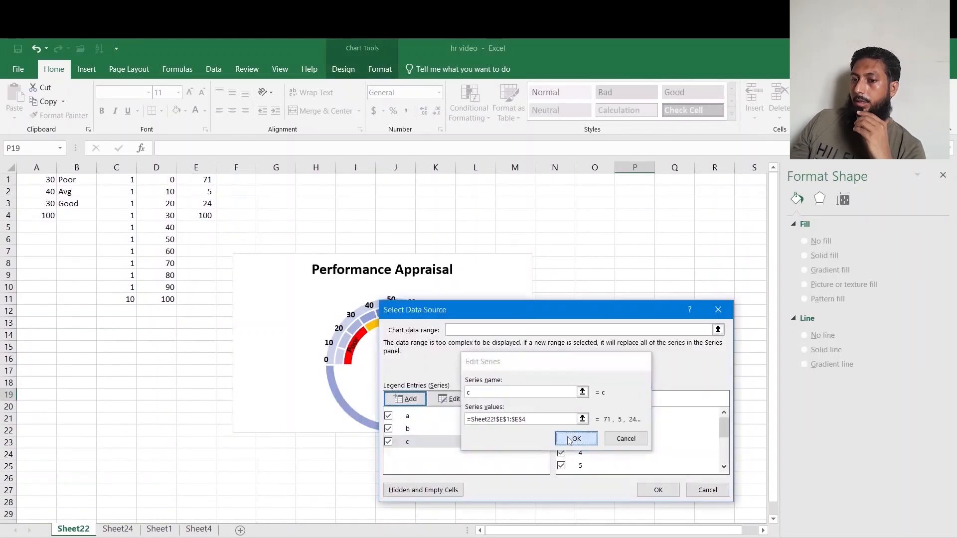
click(658, 489)
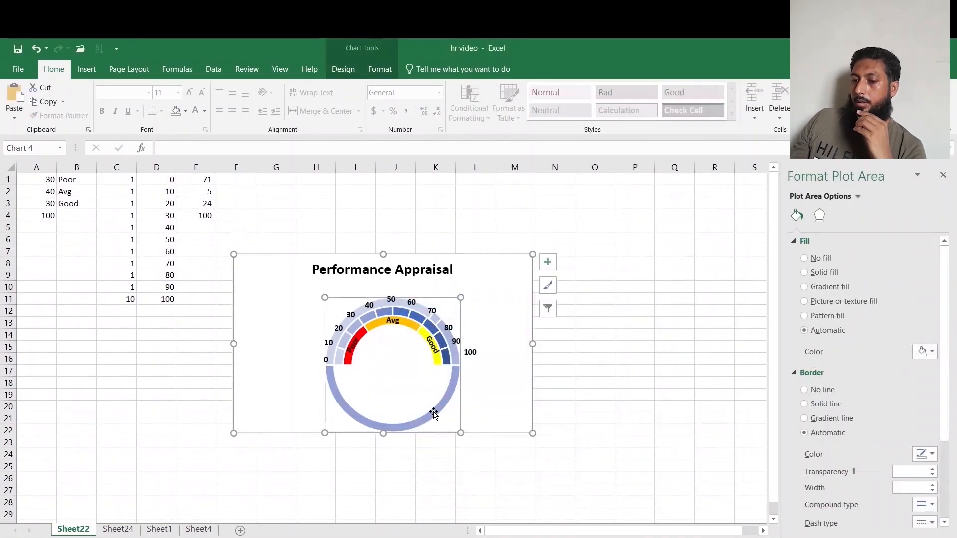
Change series c to a Pie chart plotted on the secondary axis.
click(438, 416)
click(476, 283)
click(343, 69)
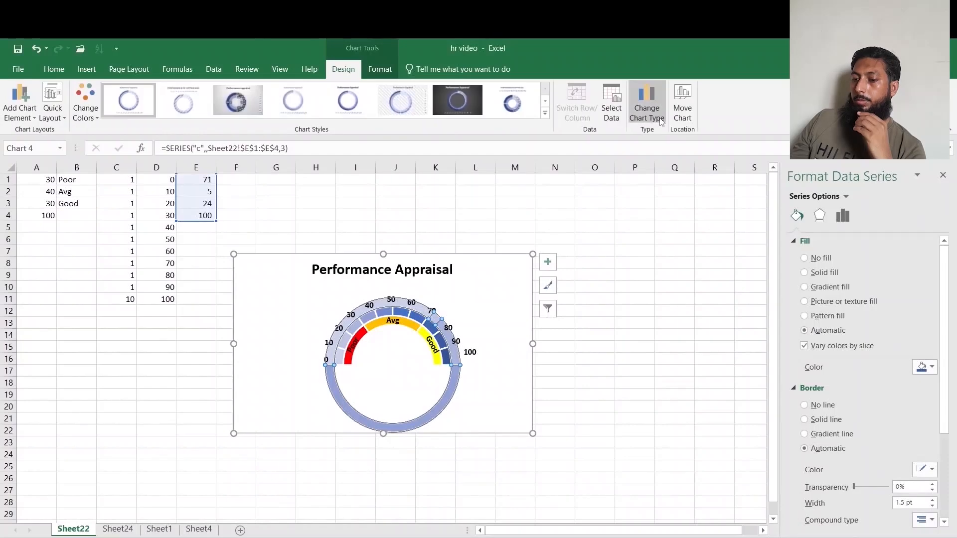
click(646, 104)
click(548, 420)
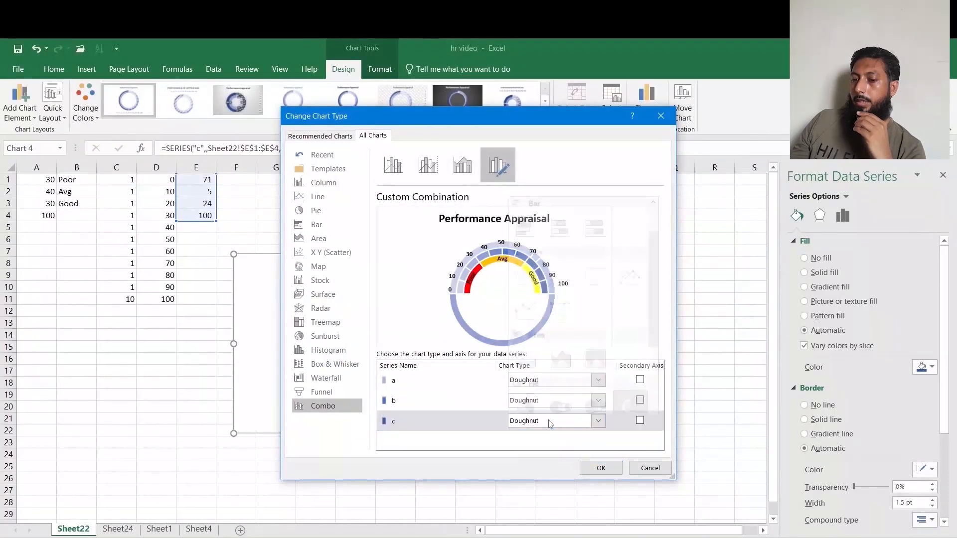
click(525, 395)
click(640, 420)
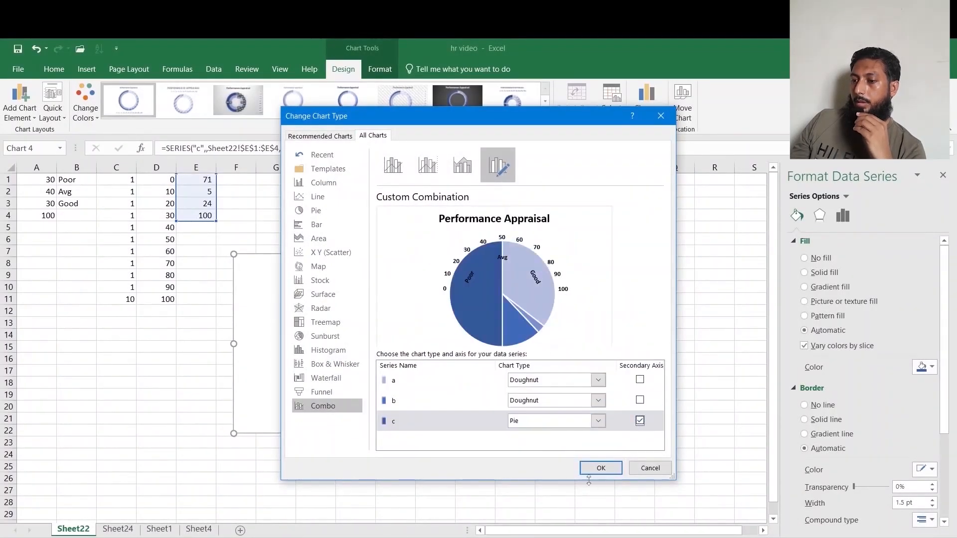
click(600, 469)
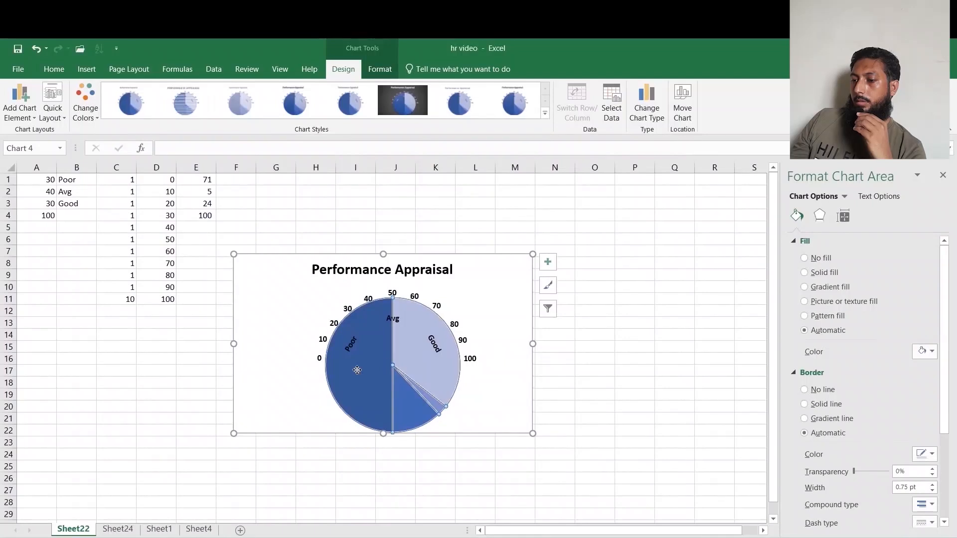
Set the pie series' angle of first slice to 270°.
click(842, 215)
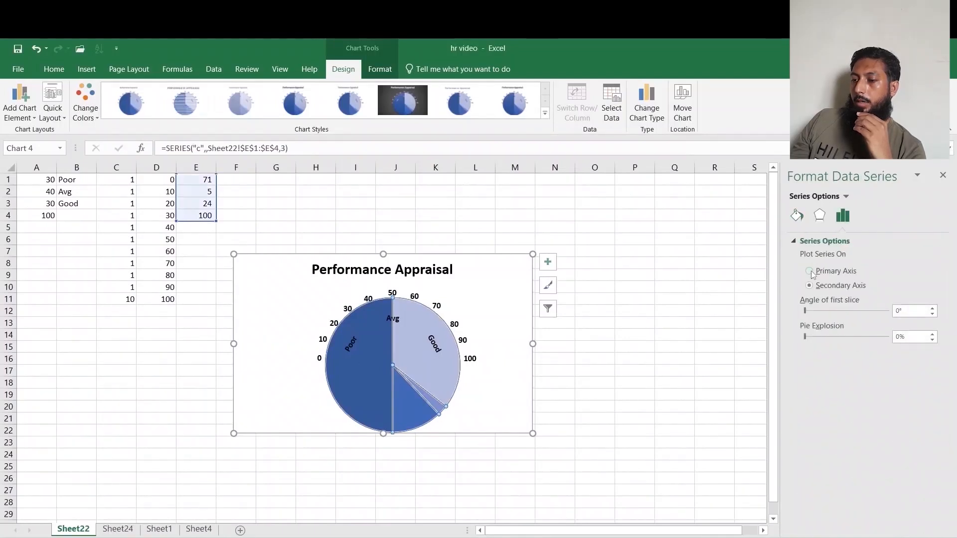
click(910, 309)
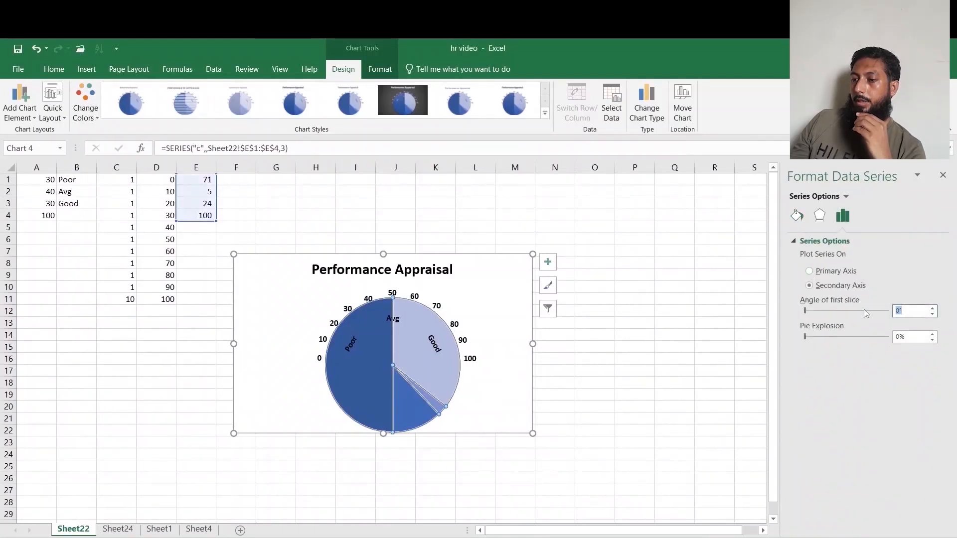
key(Return)
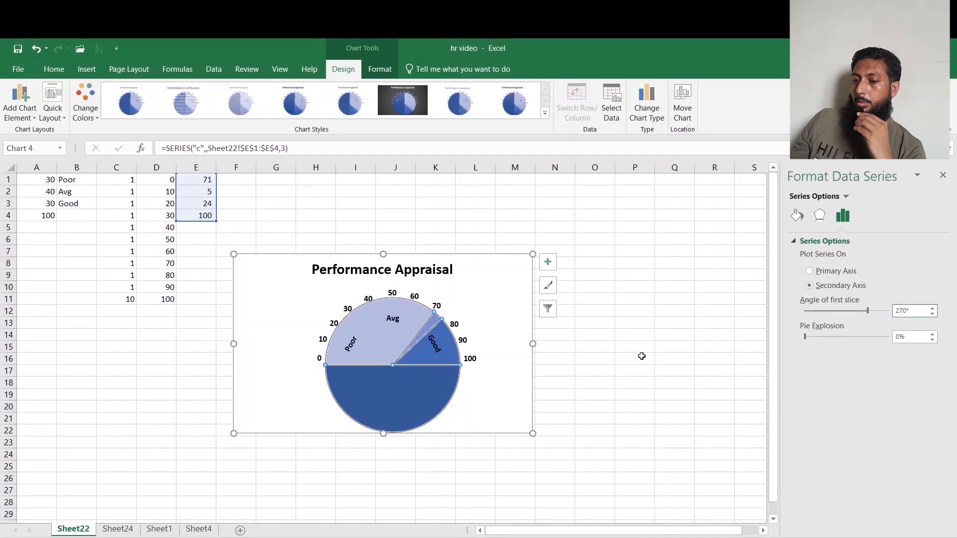
Give the pie's large bottom slice no fill and no border.
click(423, 386)
click(797, 215)
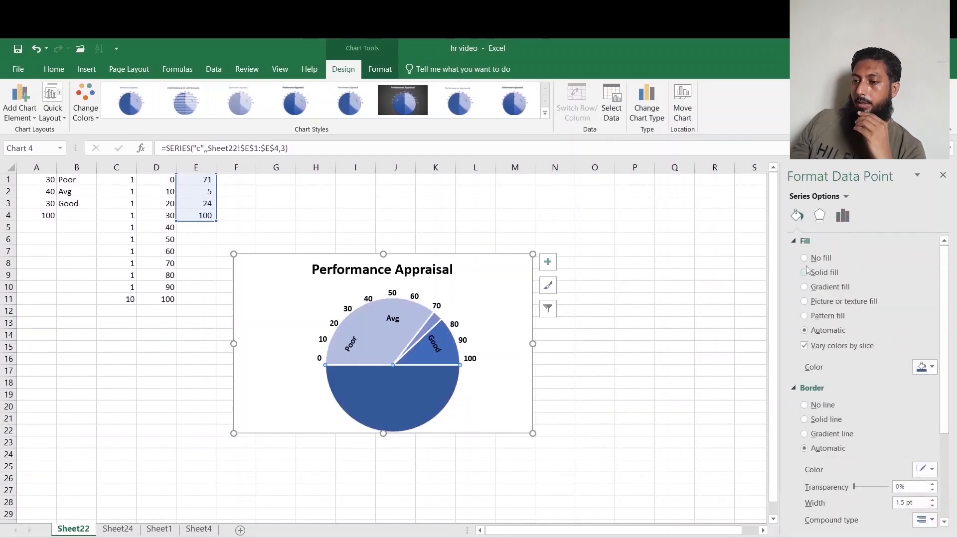
click(804, 257)
click(805, 383)
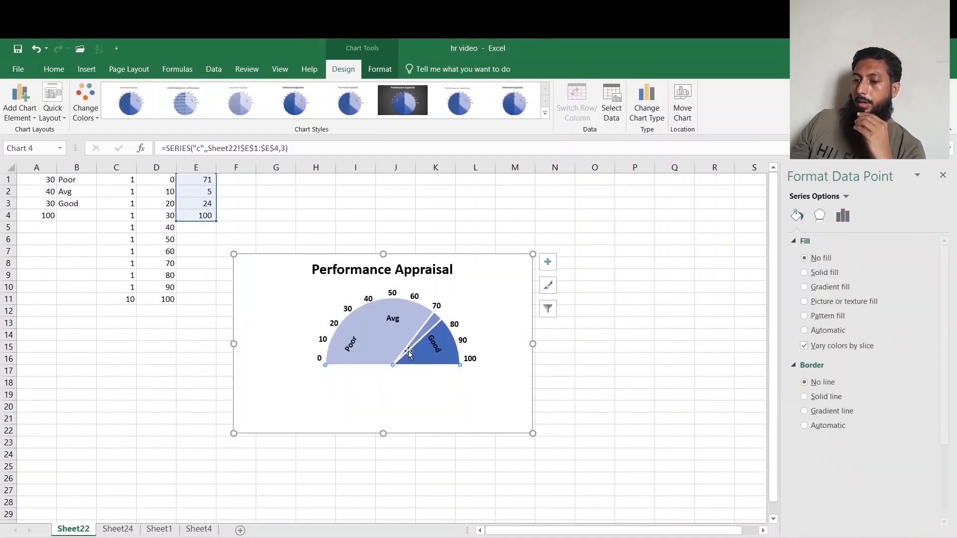
Set the pie slices on either side of the needle to no fill, also removing the right slice's border.
click(370, 338)
click(804, 258)
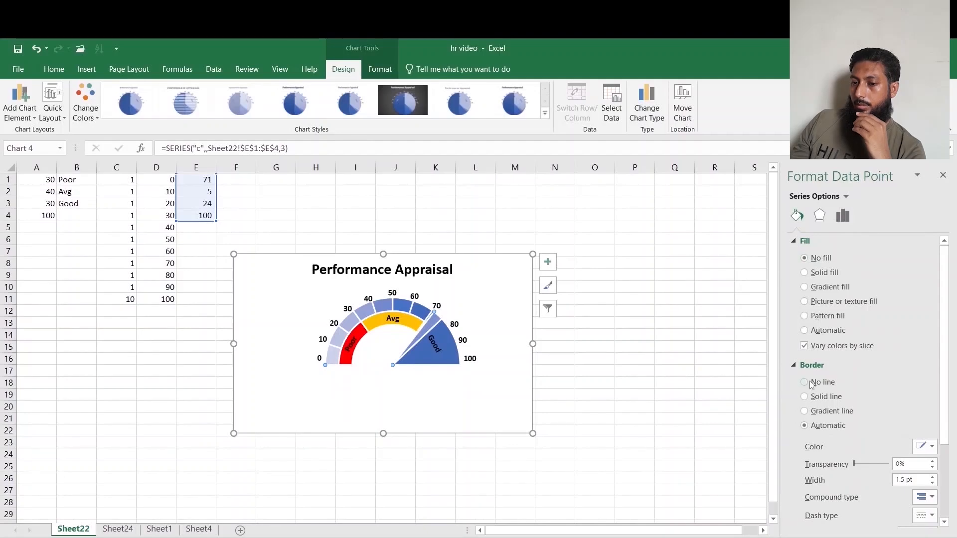
click(425, 359)
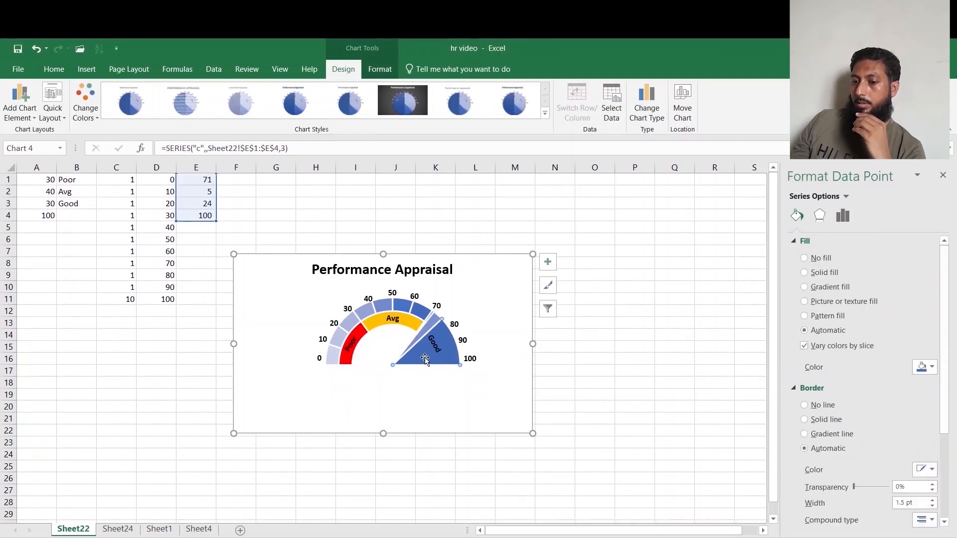
click(805, 258)
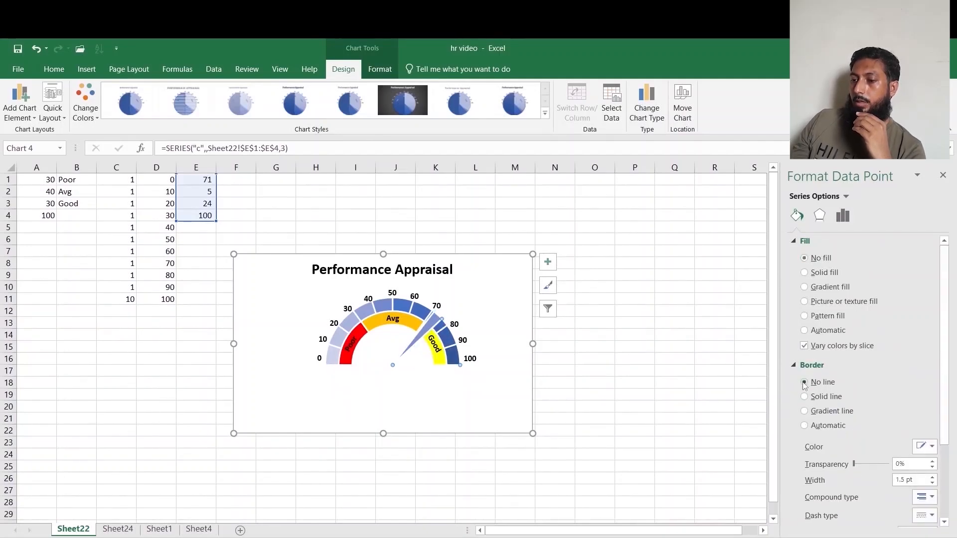
click(805, 382)
Give the needle slice a solid black fill and a solid black border.
click(422, 331)
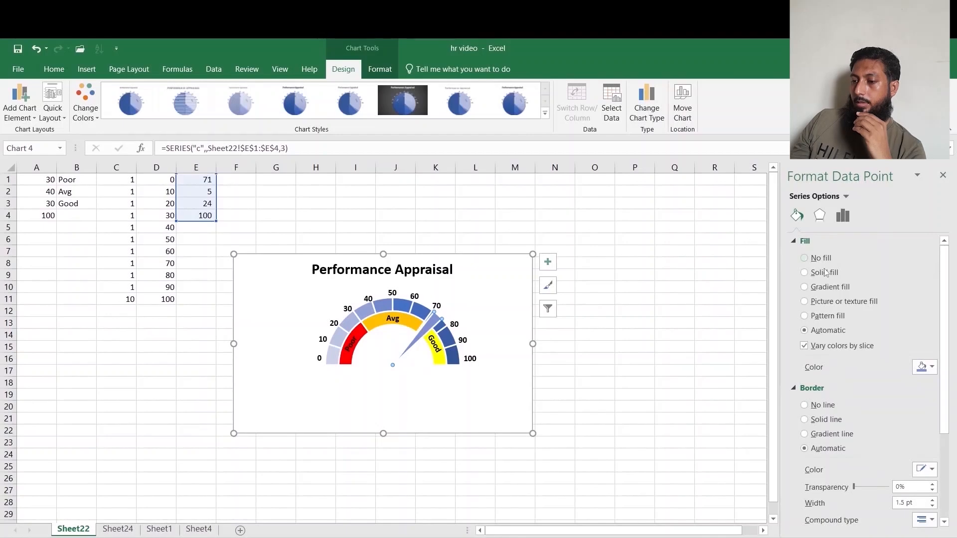
click(804, 272)
click(925, 368)
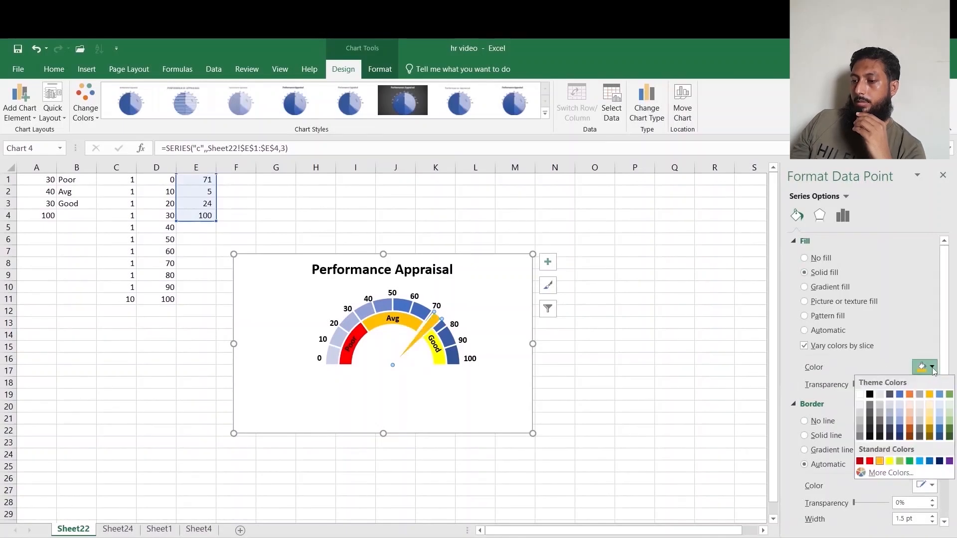
click(872, 396)
click(805, 436)
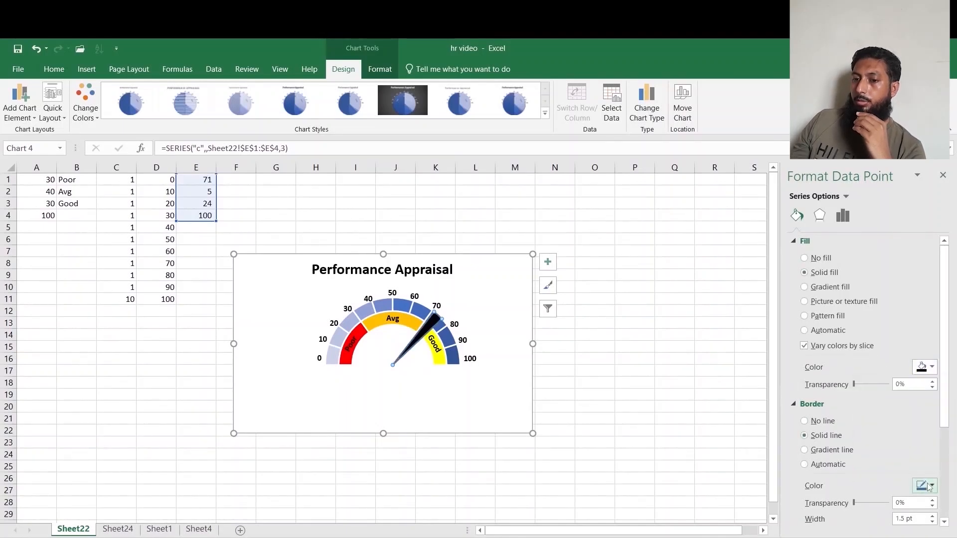
click(925, 486)
click(873, 397)
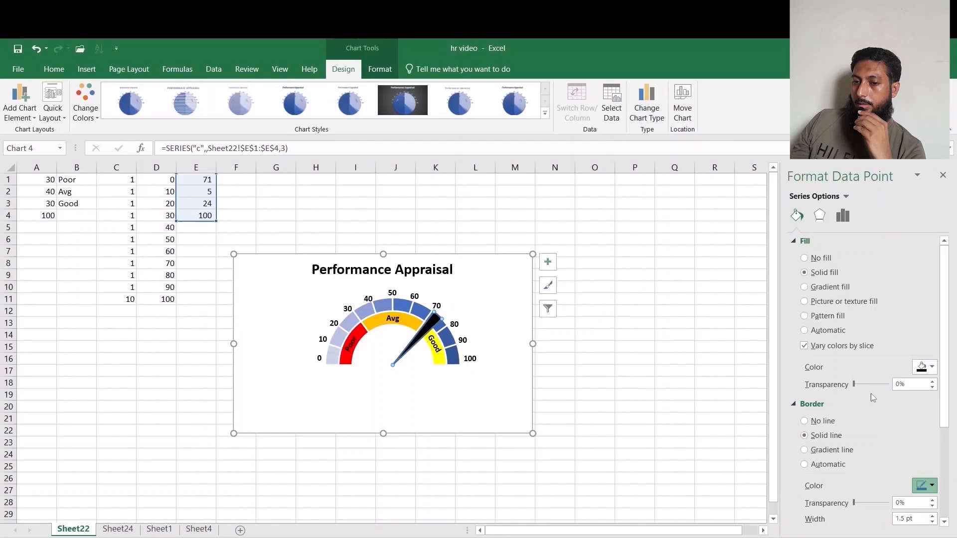
click(676, 395)
Set cell E2 to 0.
click(191, 193)
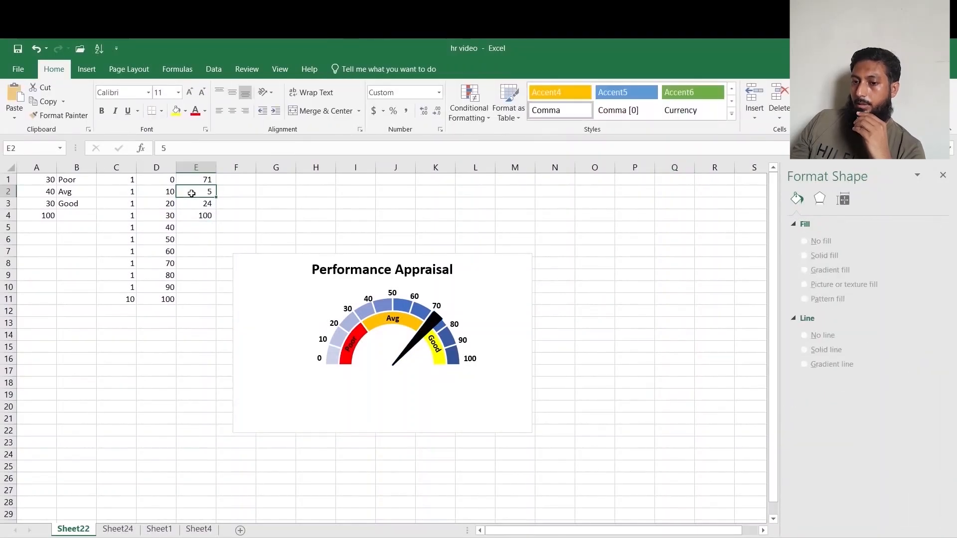
text(0)
key(Return)
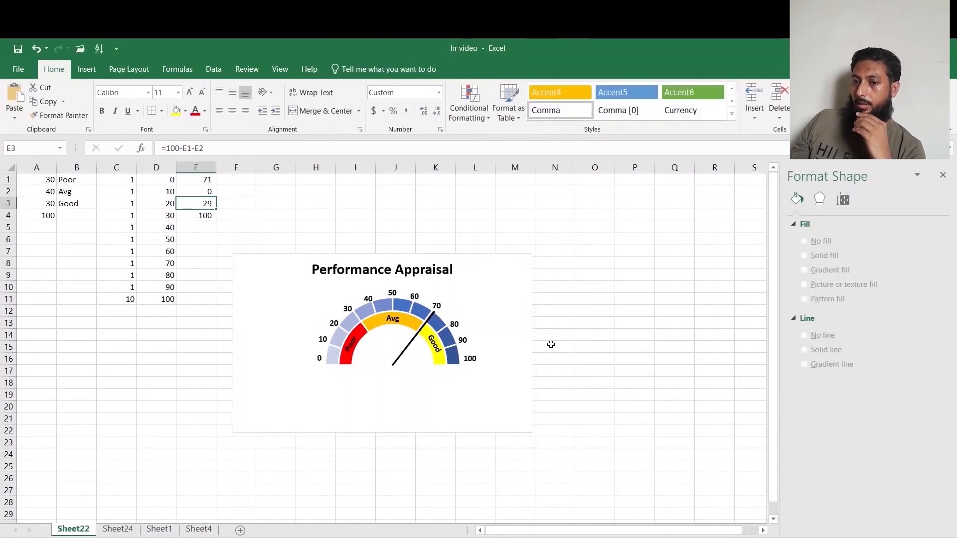
Draw an oval beside the chart and resize it into a circle.
click(86, 68)
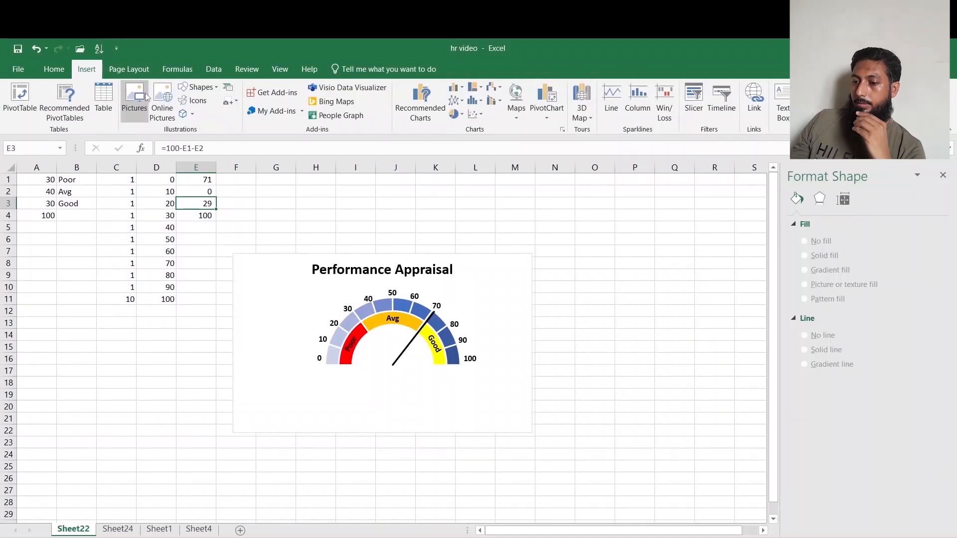
click(197, 87)
click(234, 118)
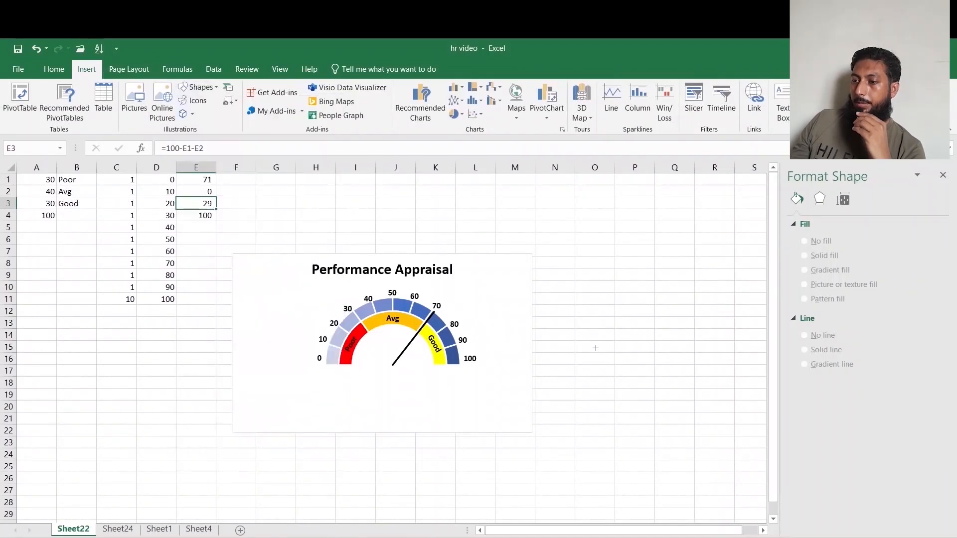
drag(670, 384, 617, 334)
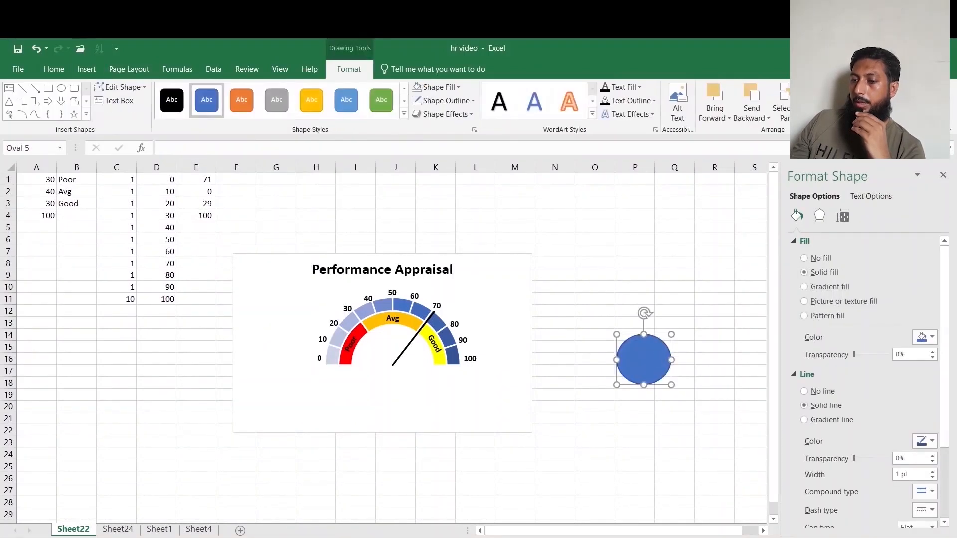
double_click(923, 91)
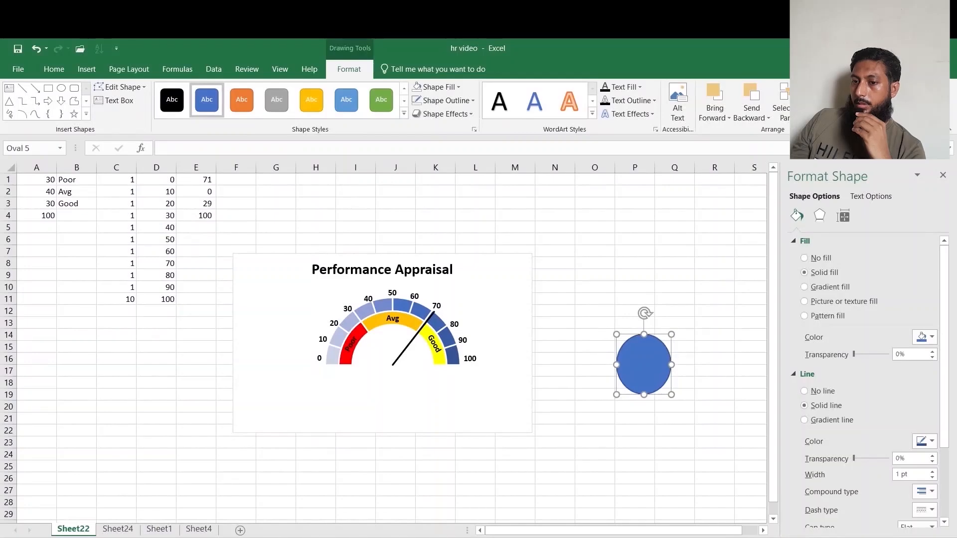
click(923, 107)
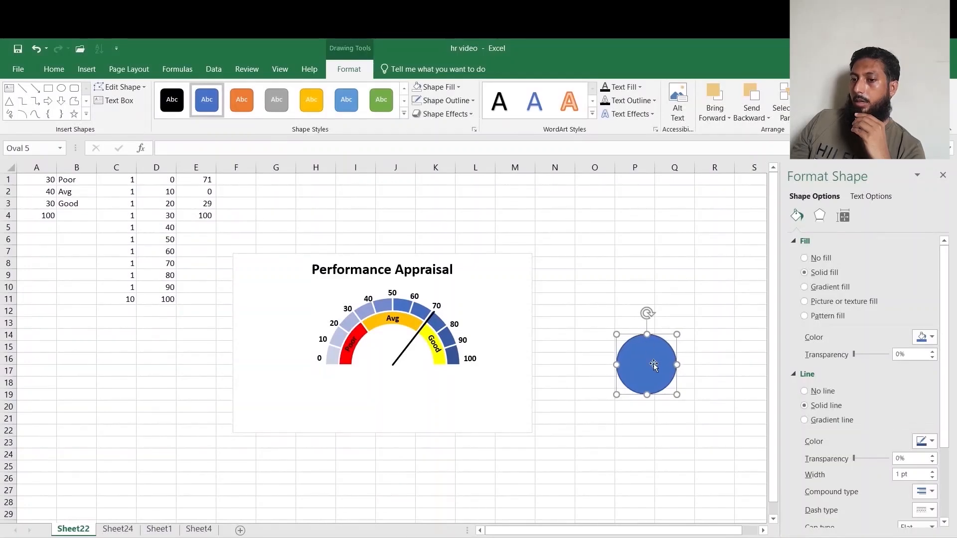
Apply a blue shape style and a light gradient fill to the circle.
click(346, 100)
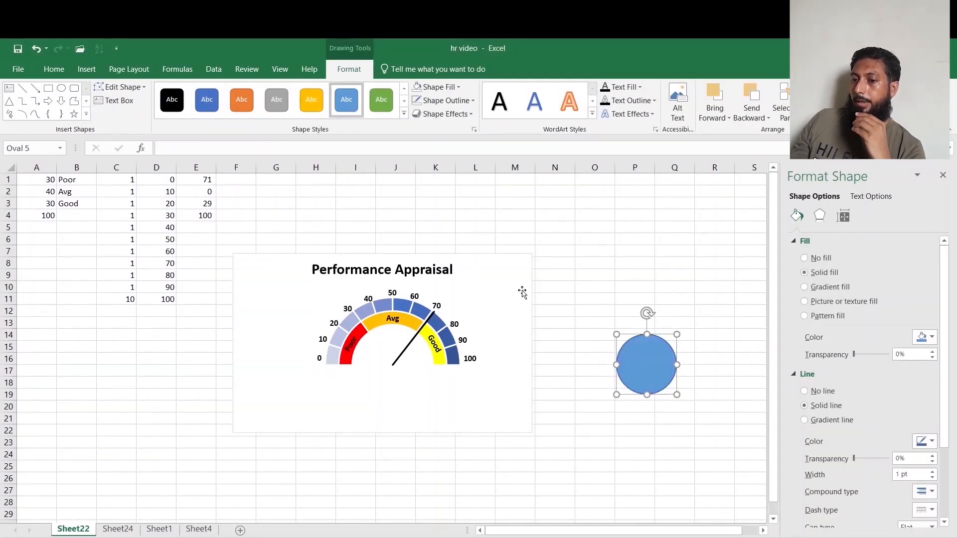
click(459, 87)
mouse_move(475, 247)
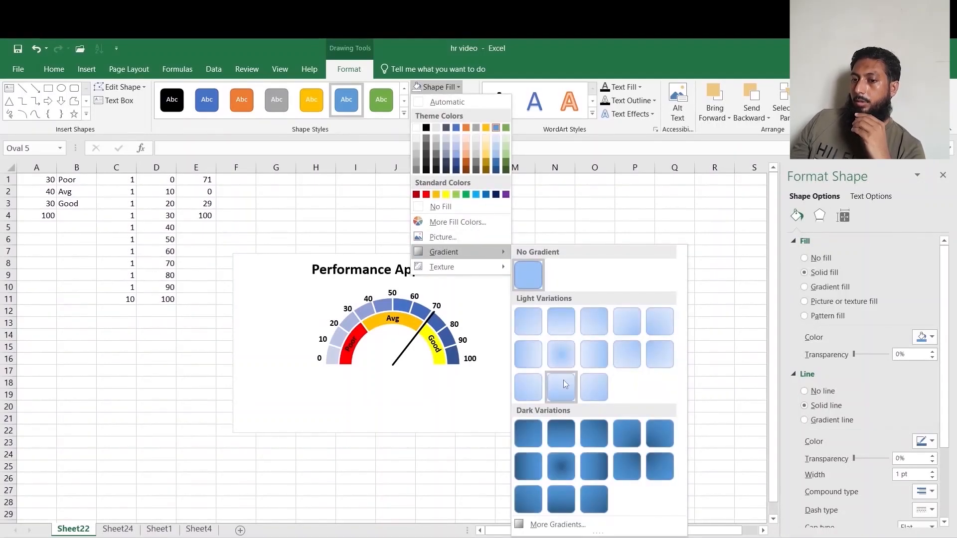
click(596, 318)
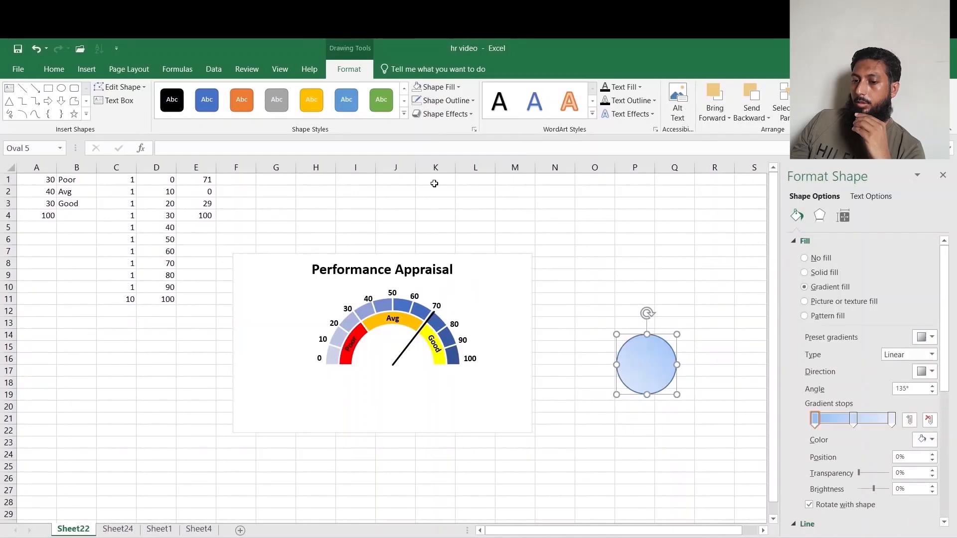
Apply a preset shape effect to the circle and move it onto the gauge's centre.
click(444, 114)
mouse_move(449, 135)
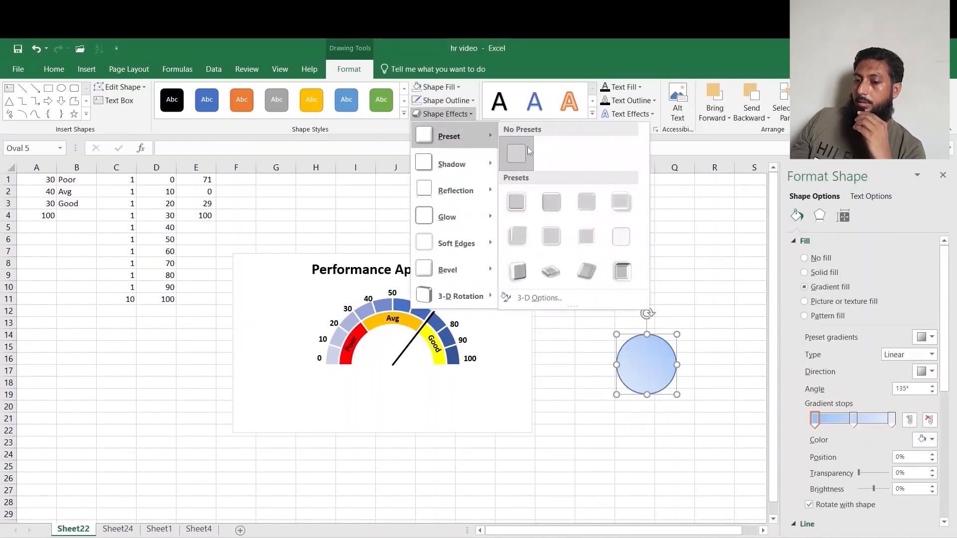
click(551, 201)
drag(647, 368, 394, 366)
Link the circle's text to cell E1 with the formula =$E$1.
click(199, 149)
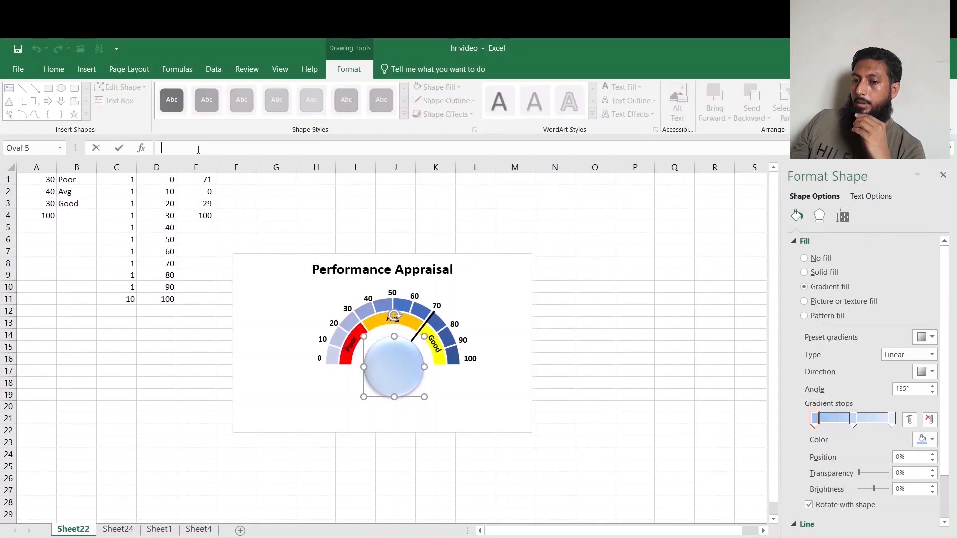
text(=)
click(205, 179)
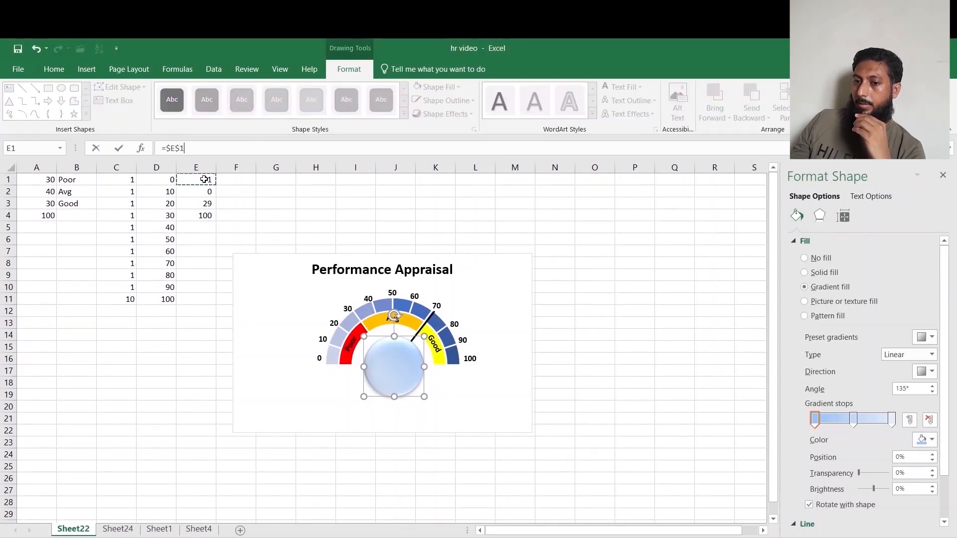
key(Return)
Centre the circle's text both ways, enlarge it to 28 pt and make it bold.
click(54, 68)
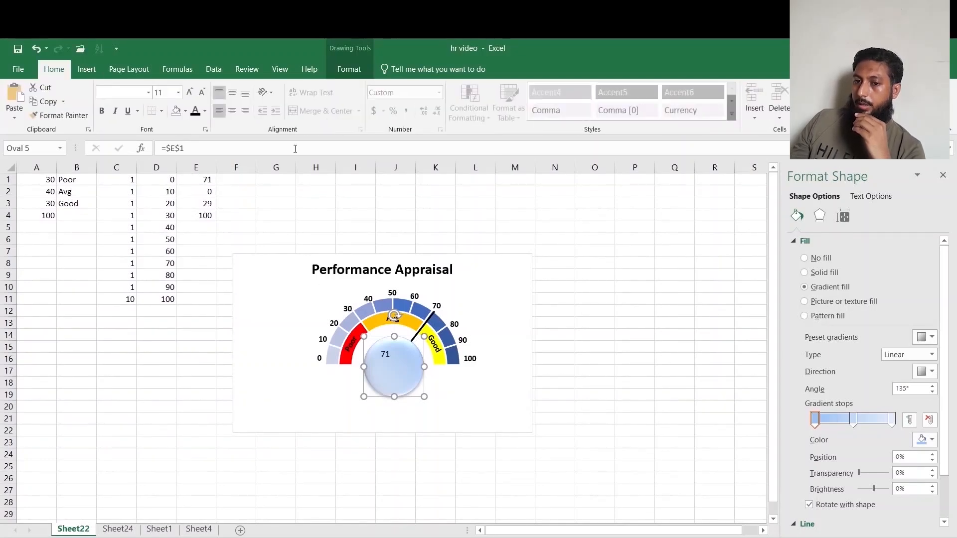
click(237, 94)
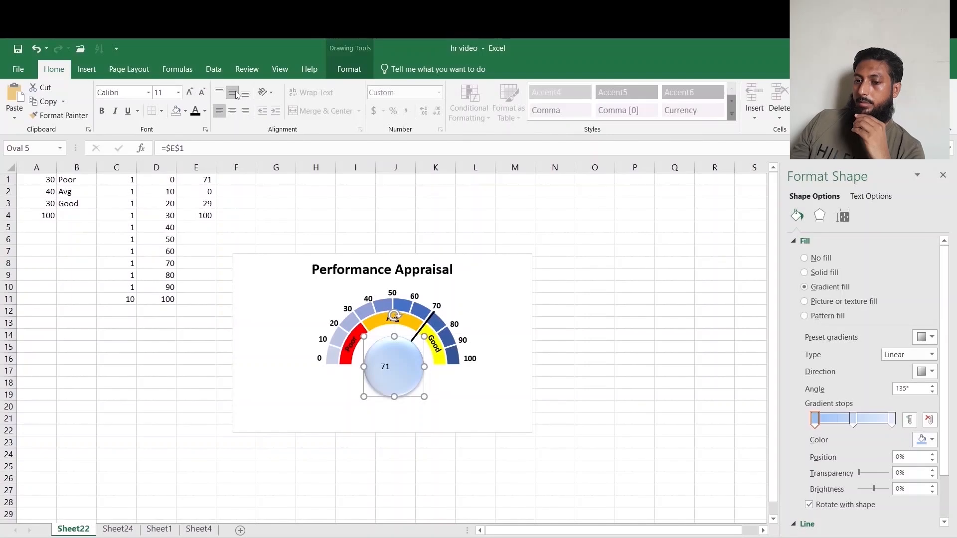
click(232, 111)
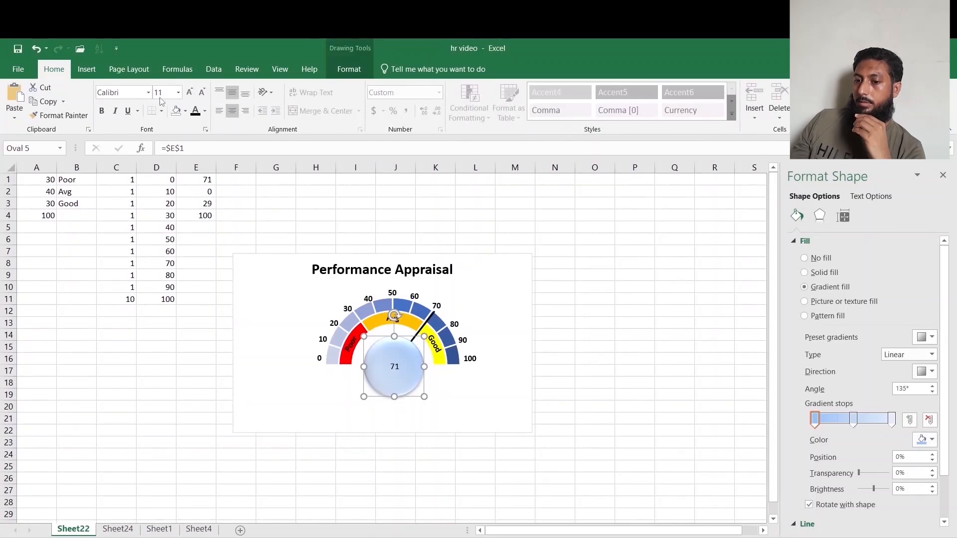
click(190, 92)
click(190, 91)
click(189, 91)
click(190, 91)
click(190, 91)
click(190, 92)
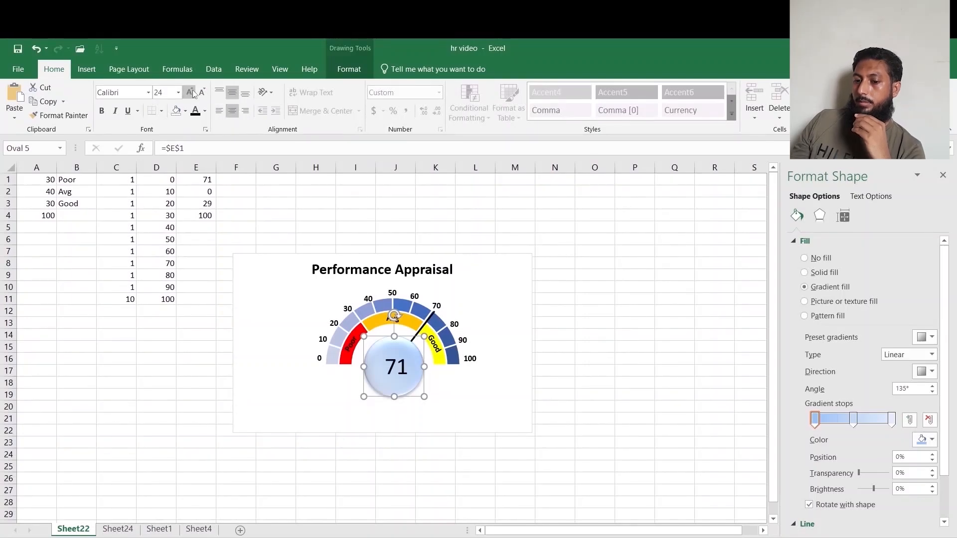
click(101, 111)
click(610, 378)
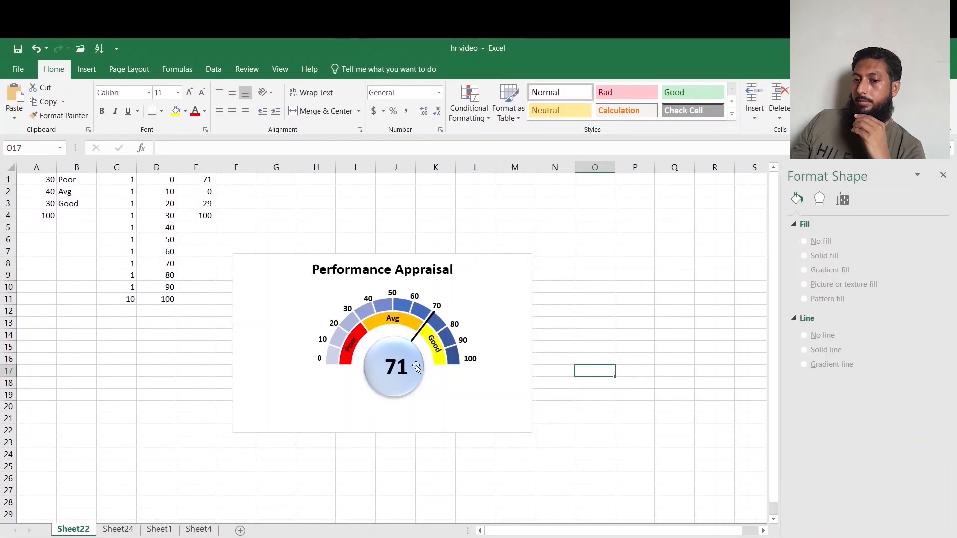
Insert a Qualfication slicer for the pivot table on Sheet24 and cut it.
click(210, 349)
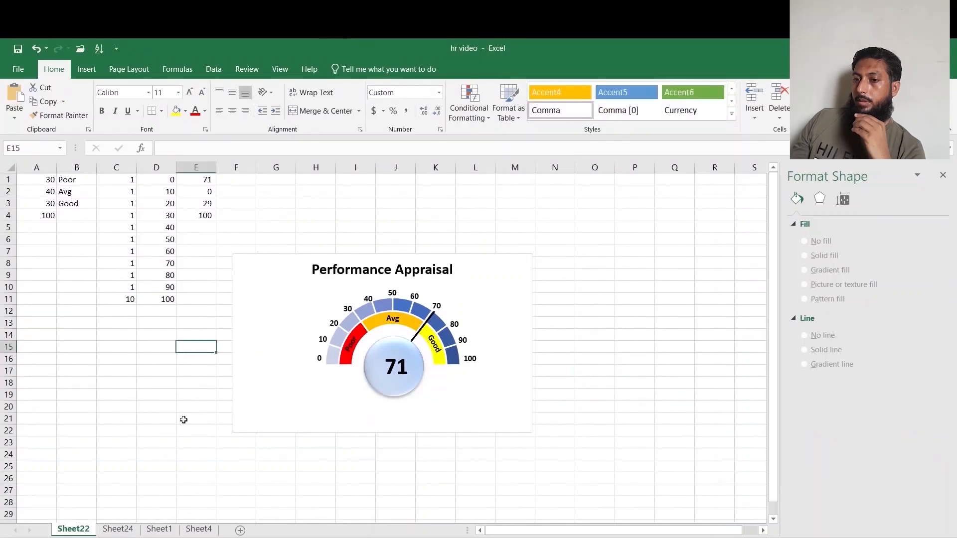
click(113, 531)
click(105, 237)
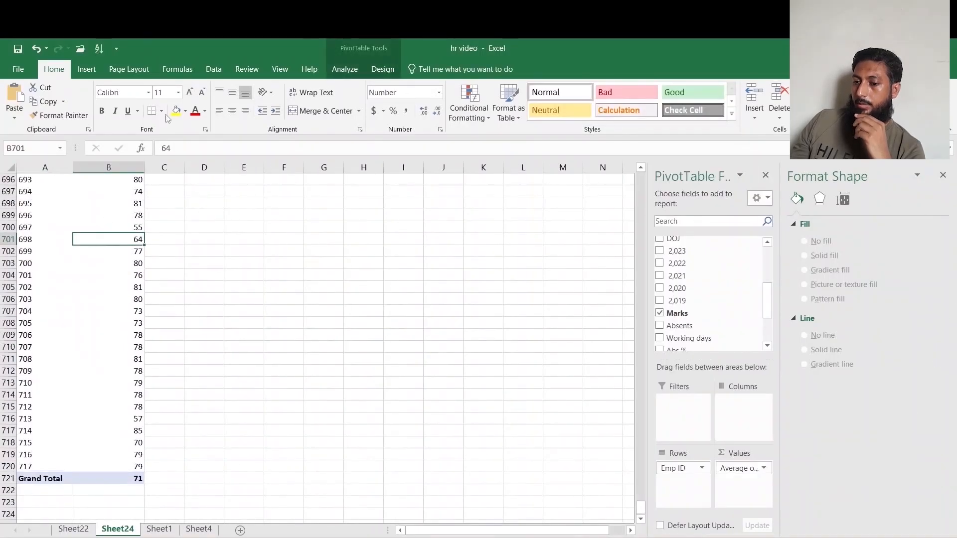
click(344, 69)
click(328, 114)
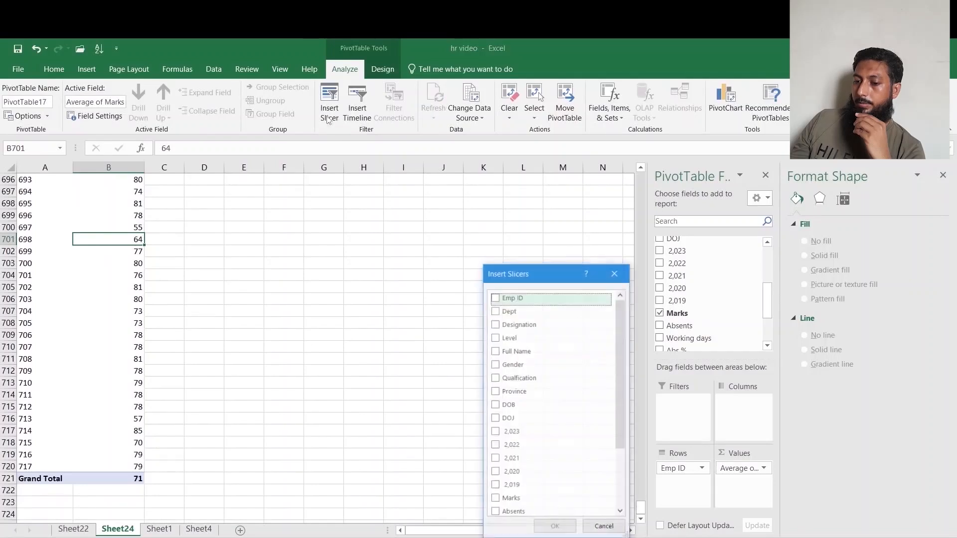
click(521, 382)
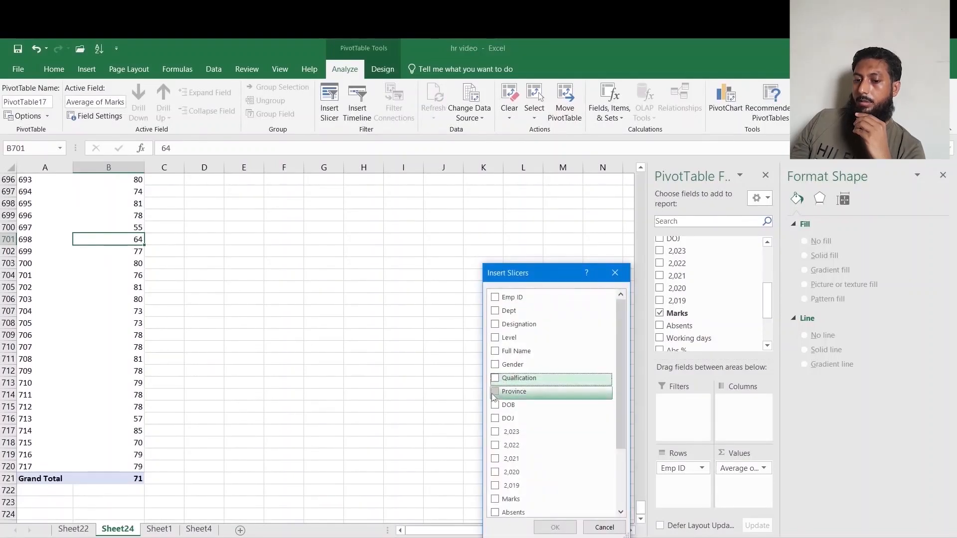
click(495, 378)
click(555, 527)
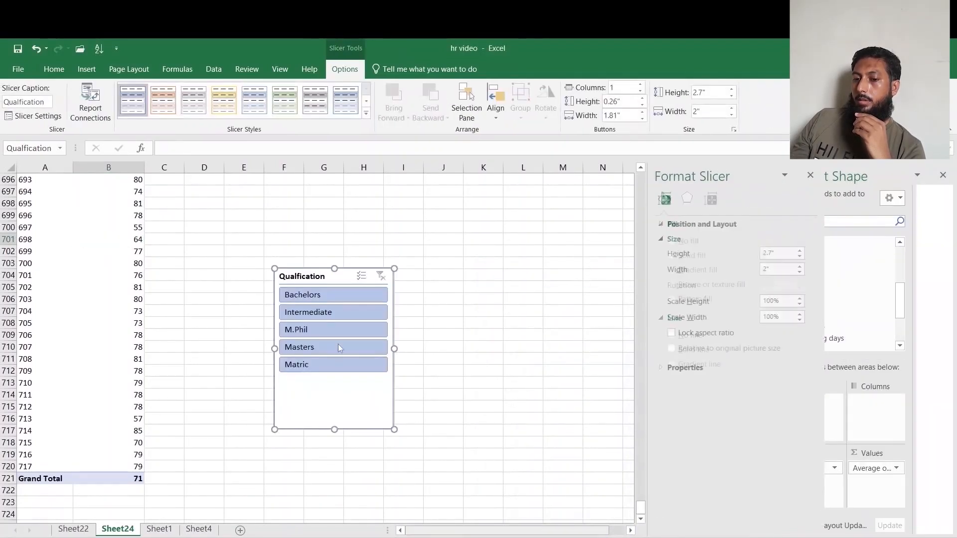
key(ctrl+x)
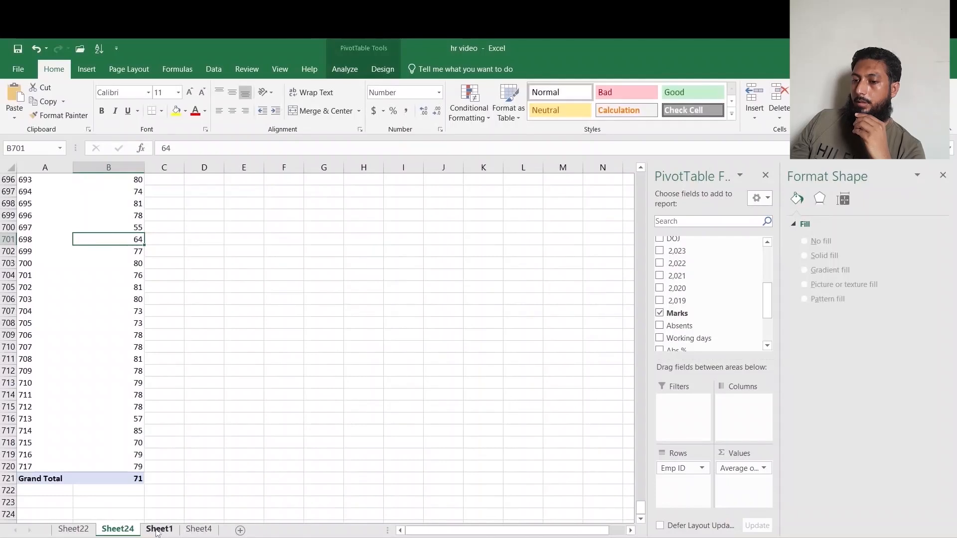
Paste the slicer onto Sheet22 beside the gauge chart.
click(159, 529)
click(73, 529)
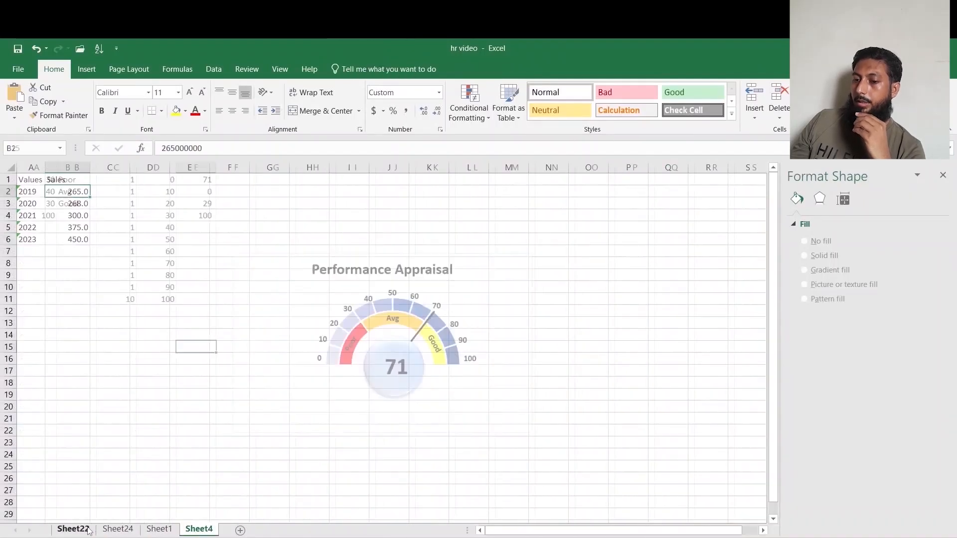
click(579, 313)
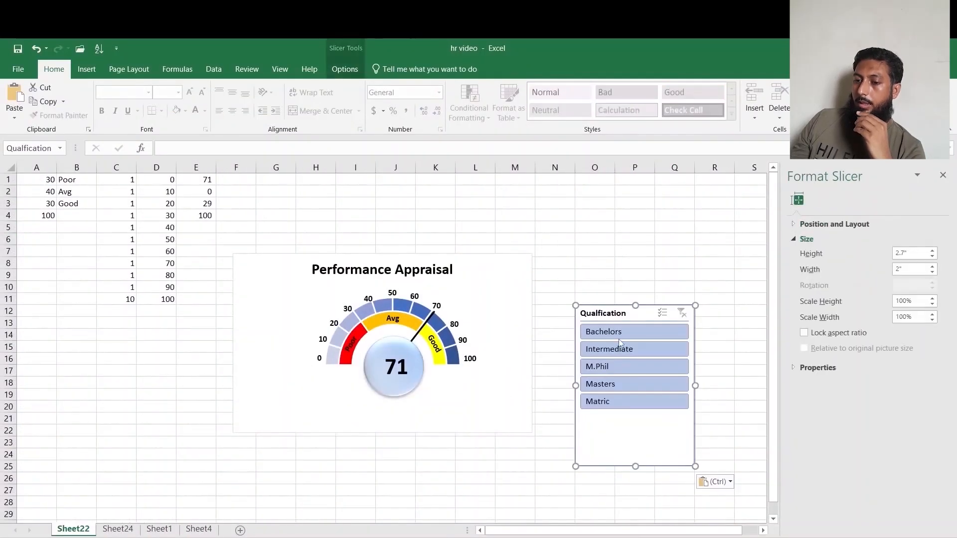
Test the gauge by filtering the Qualfication slicer on different qualifications, clearing the filter in between.
click(629, 332)
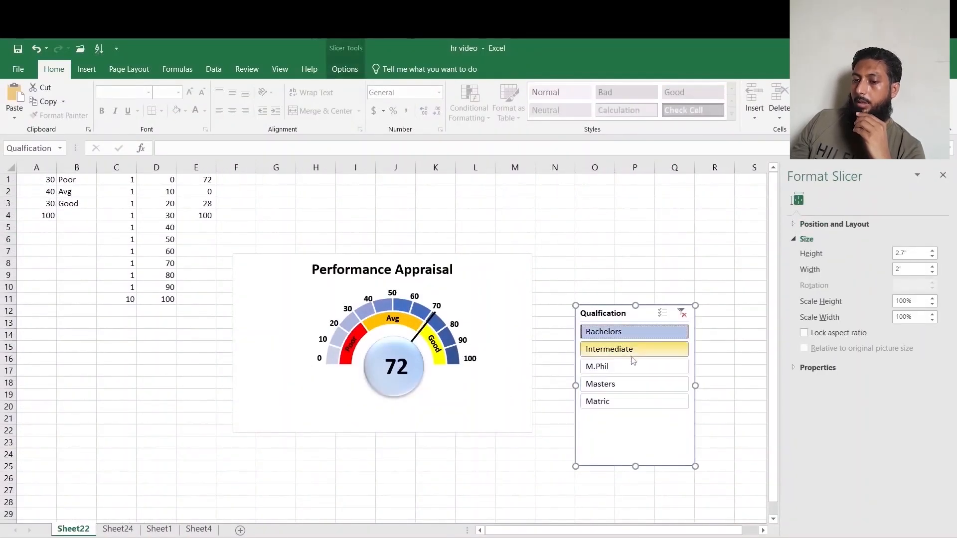
click(628, 383)
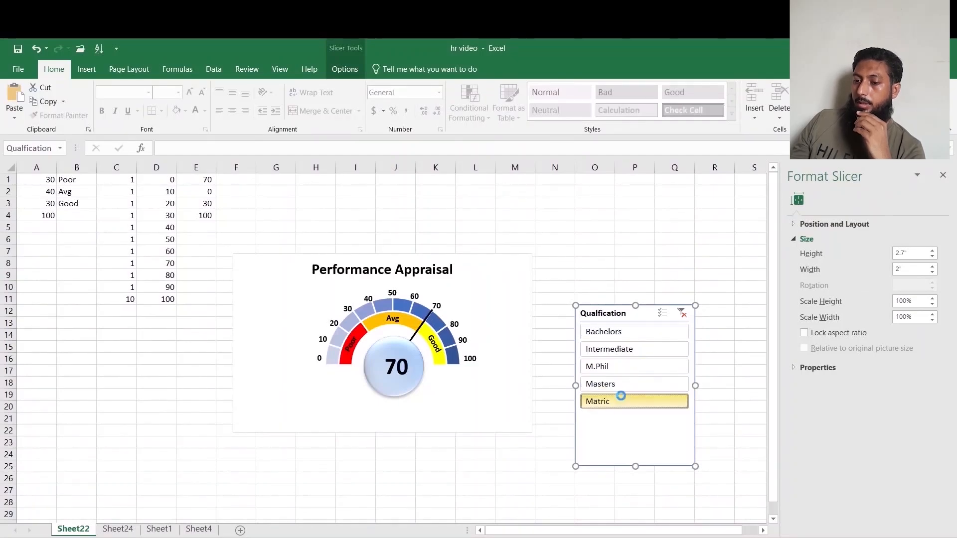
click(623, 401)
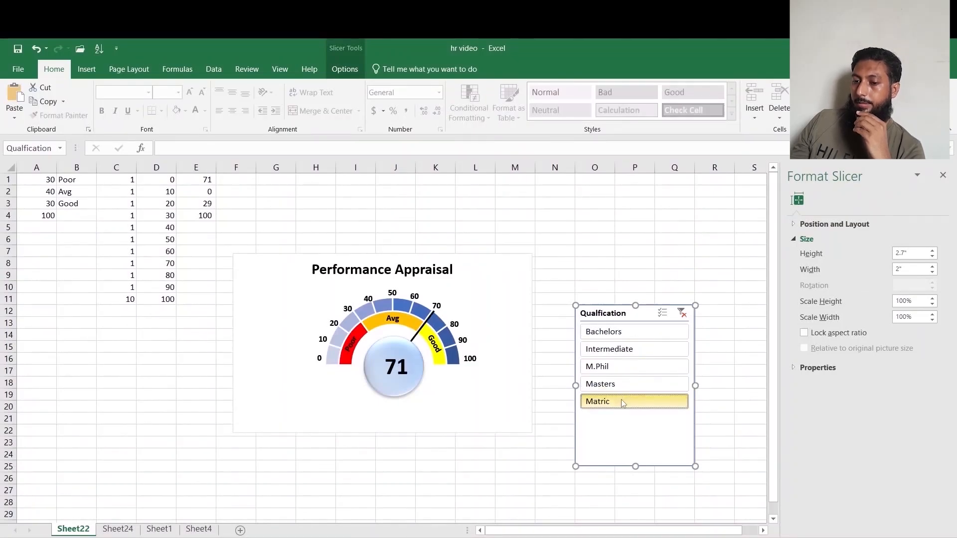
click(682, 313)
click(667, 349)
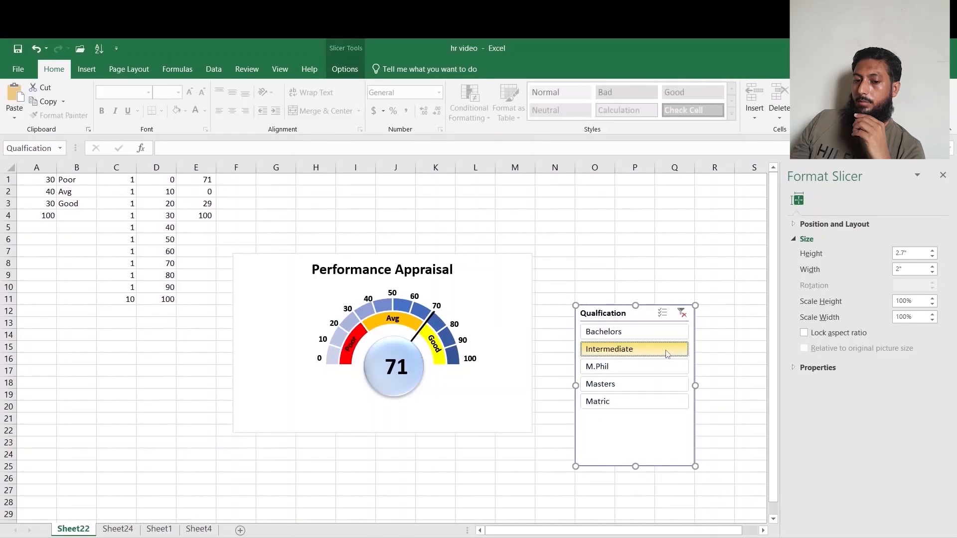
click(662, 369)
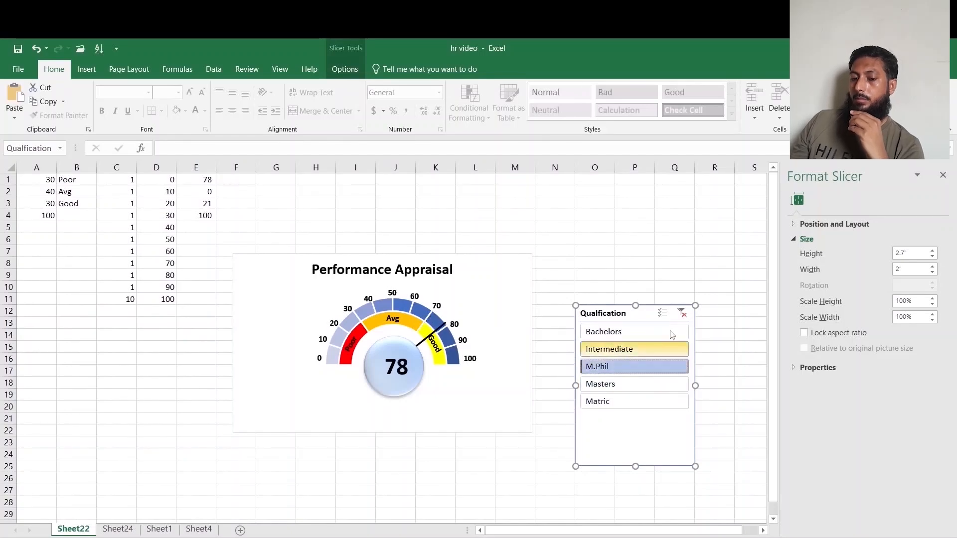
Clear the Qualfication slicer filter, then preview the finished employee count dashboard by filtering its Level, Designation and Qualfication slicers.
click(681, 313)
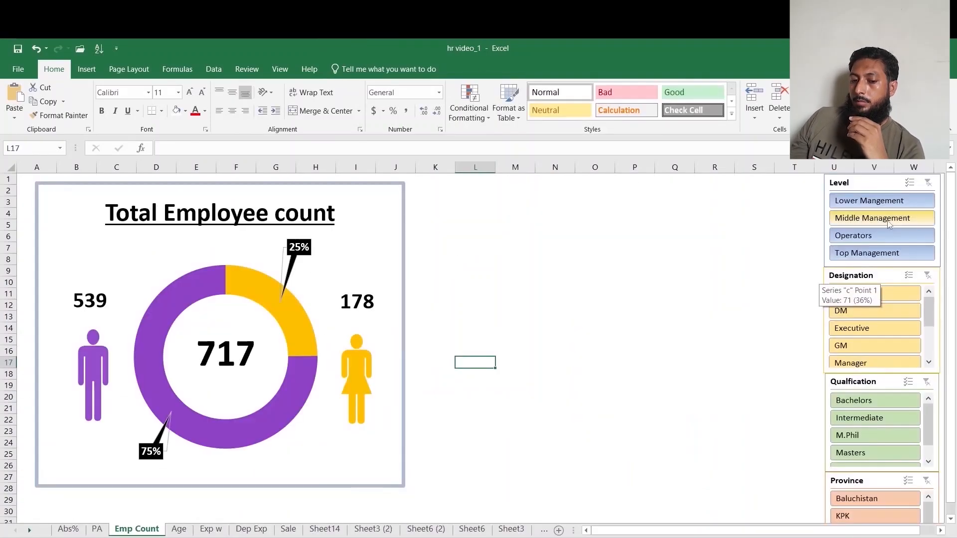
click(878, 218)
click(878, 310)
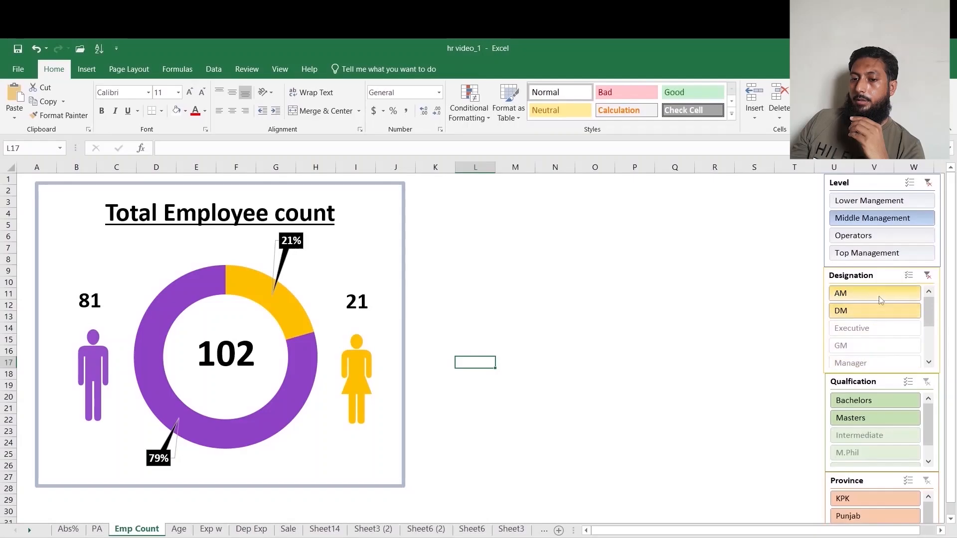
click(871, 400)
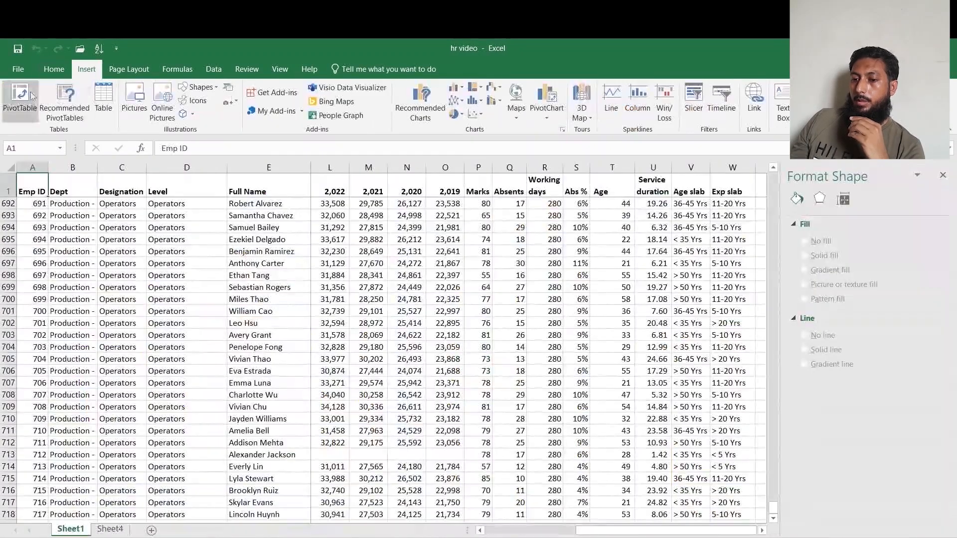
Insert a pivot table from the employee data on a new sheet with Gender as rows and count of Full Name as values.
click(20, 99)
click(601, 478)
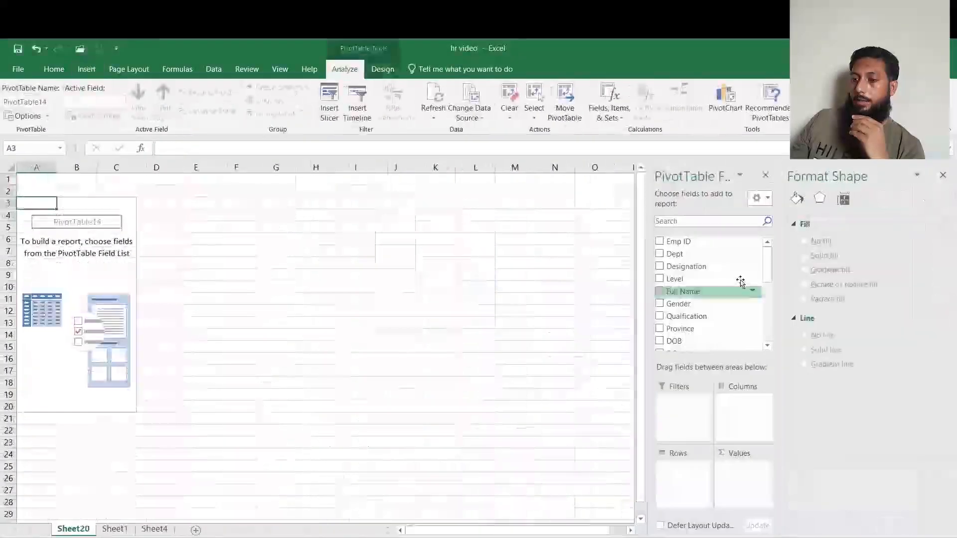
drag(678, 305, 688, 473)
drag(682, 291, 742, 471)
Turn on Show items with no data in the Gender field's layout settings.
click(692, 472)
click(682, 453)
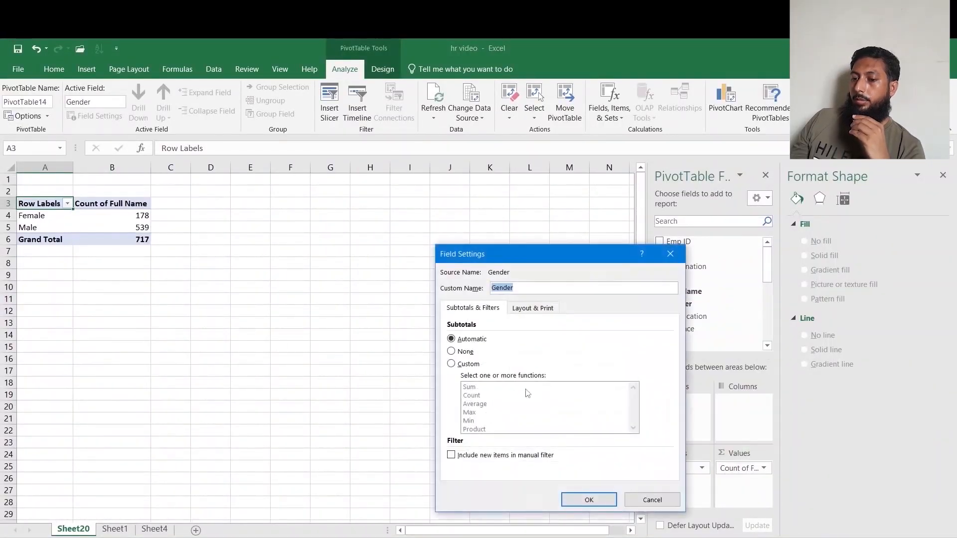
click(533, 309)
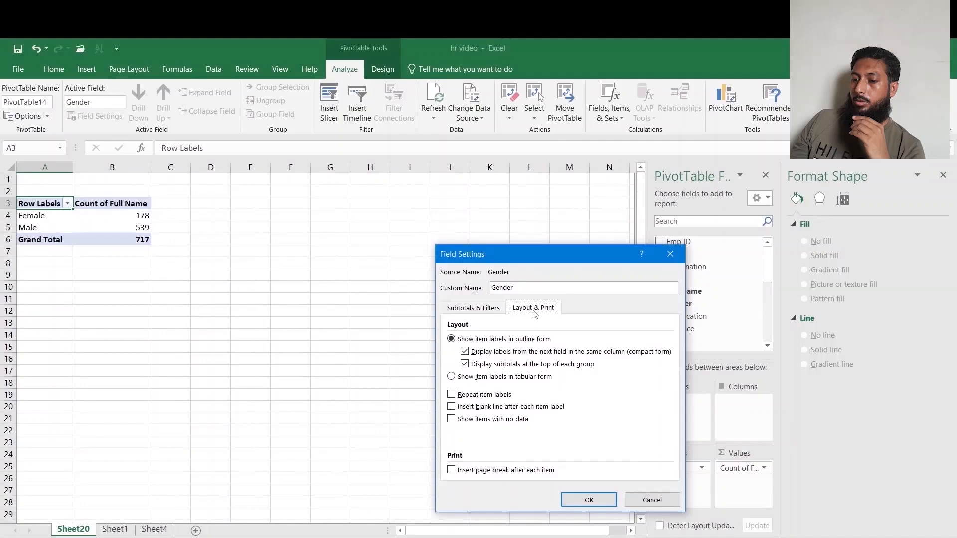
click(501, 420)
click(589, 500)
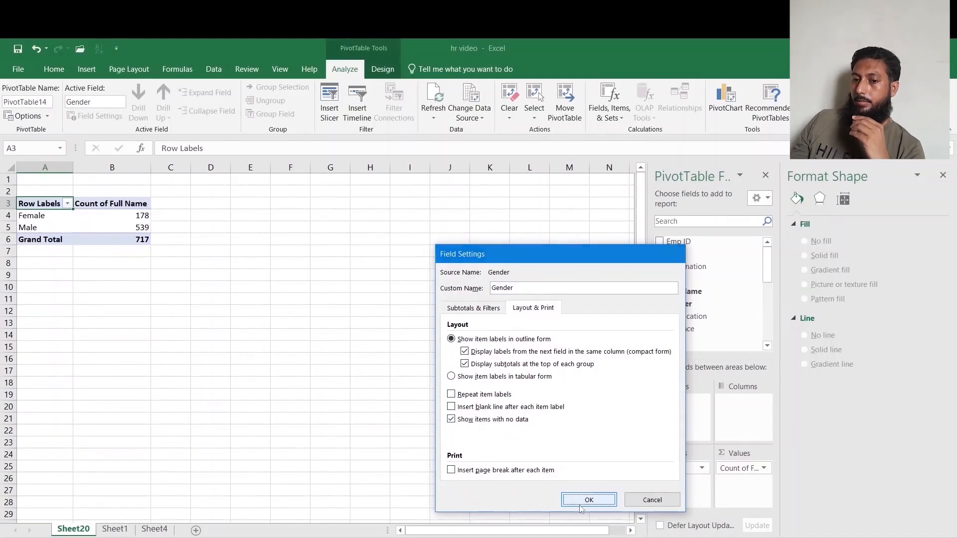
Insert a doughnut pivot chart from the gender pivot table.
click(44, 218)
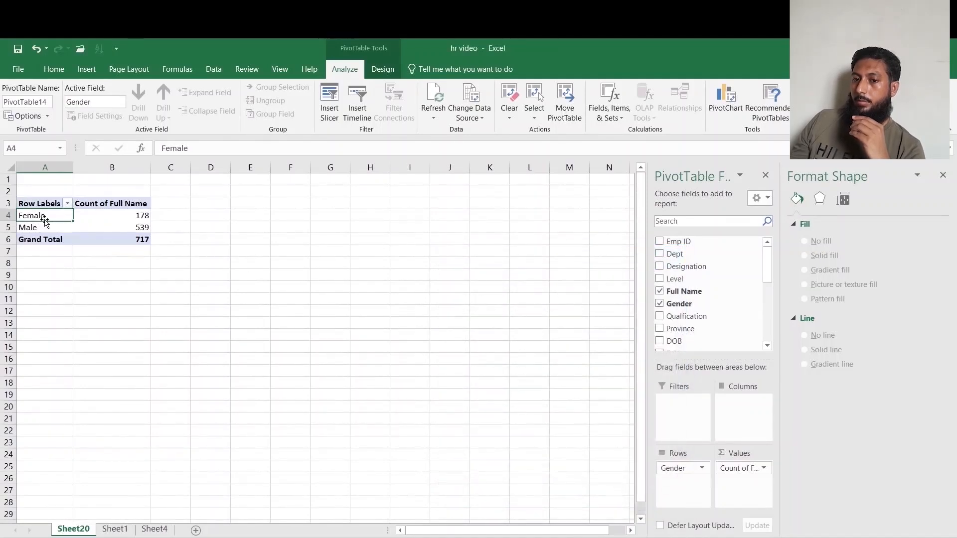
click(87, 69)
click(459, 115)
click(465, 252)
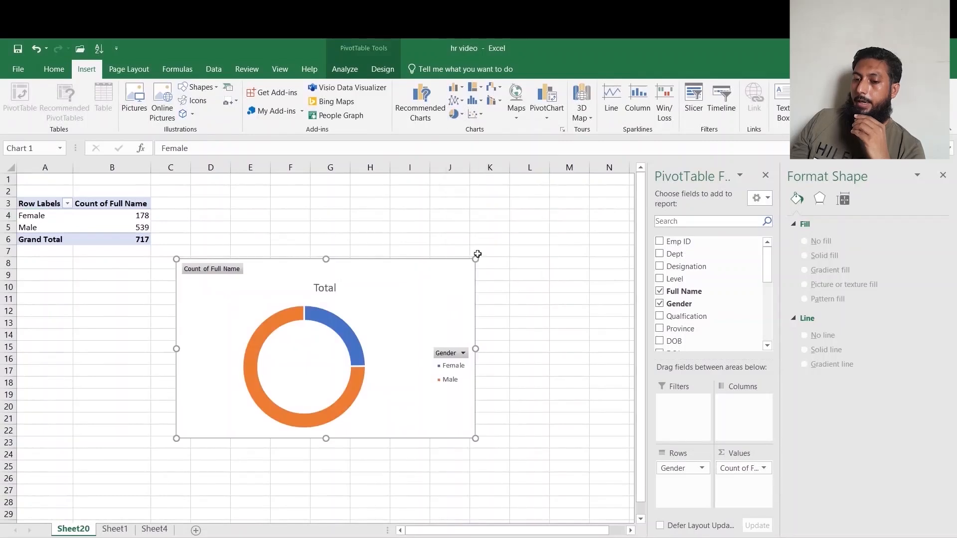
Hide all field buttons on the chart and delete its legend.
click(339, 326)
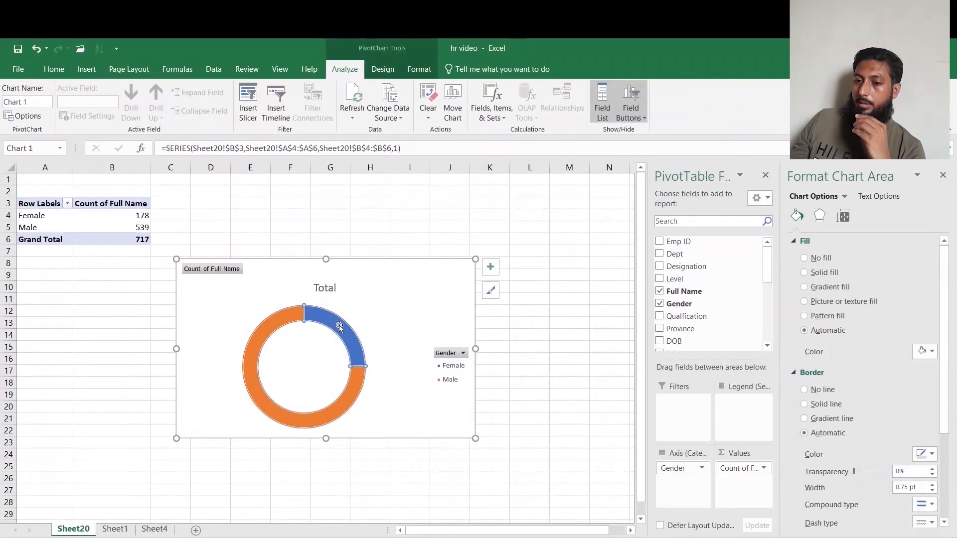
right_click(234, 271)
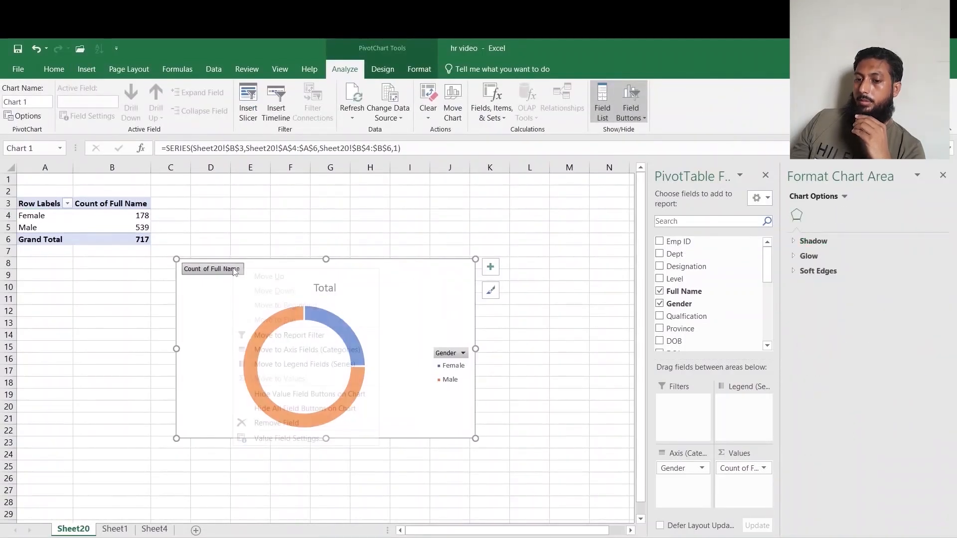
click(305, 408)
click(454, 367)
key(Delete)
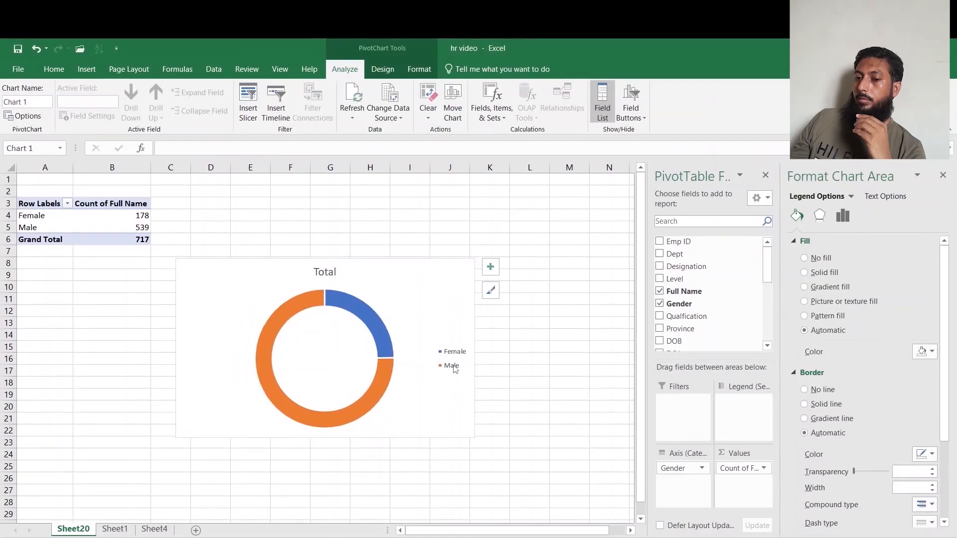
Rename the chart title to Total Employee Count.
click(329, 272)
click(281, 142)
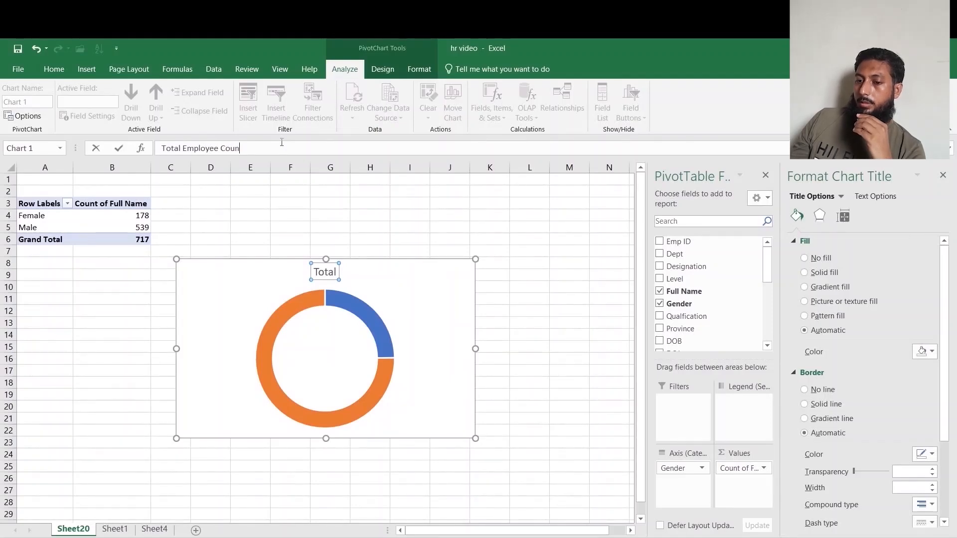
click(521, 325)
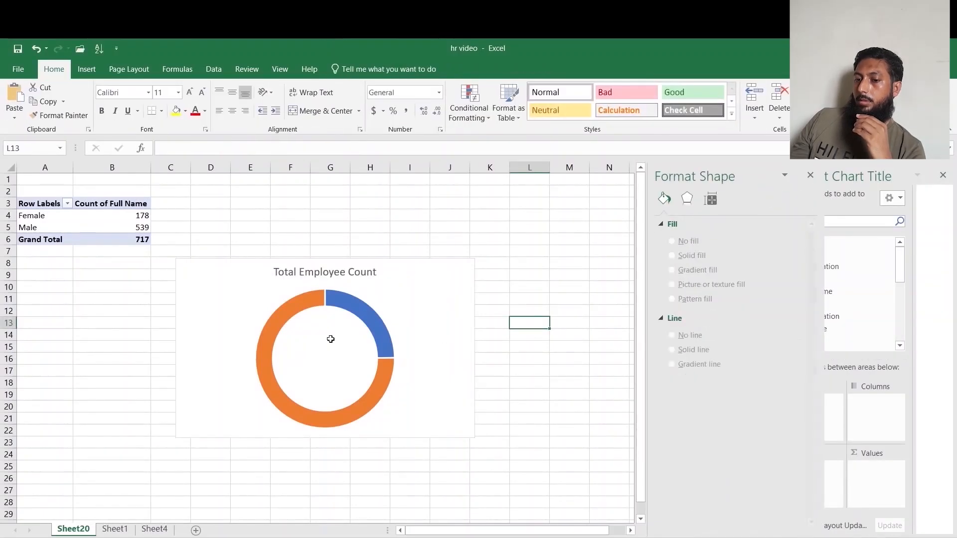
Give the Female slice a solid gold fill with no border.
click(363, 310)
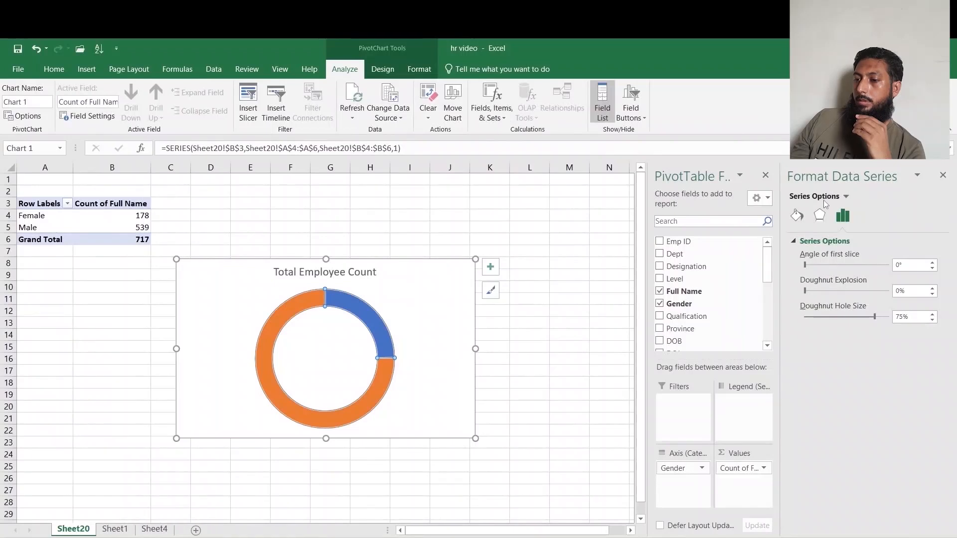
click(798, 214)
click(371, 323)
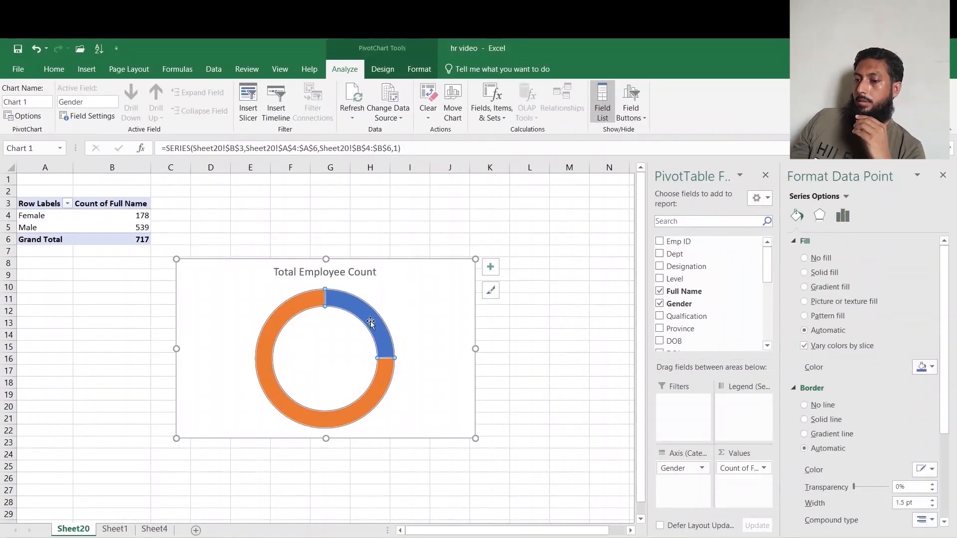
click(805, 273)
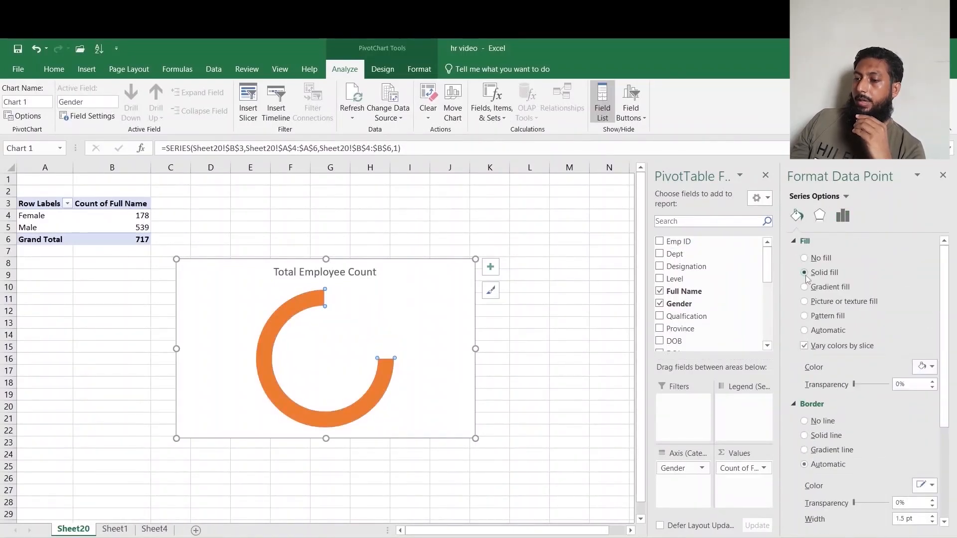
click(925, 367)
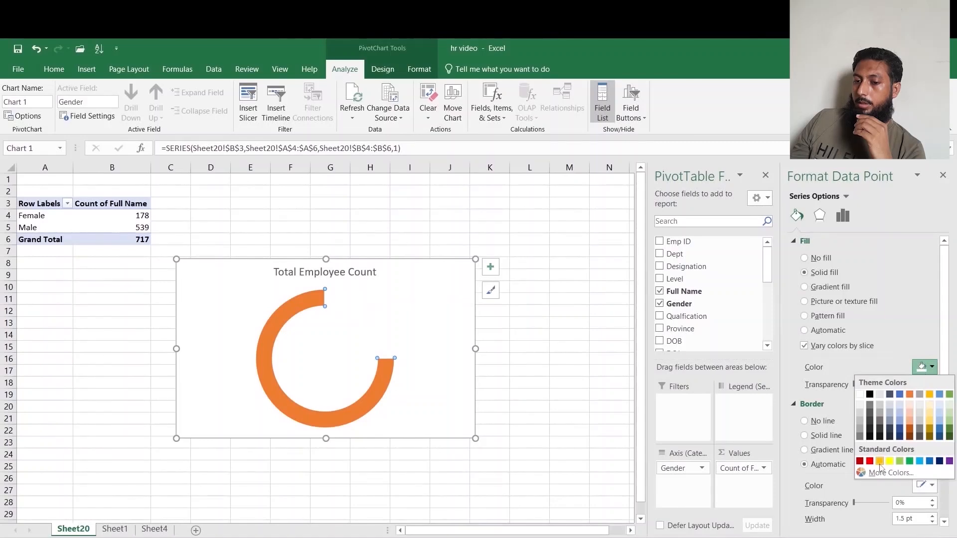
click(879, 461)
click(804, 421)
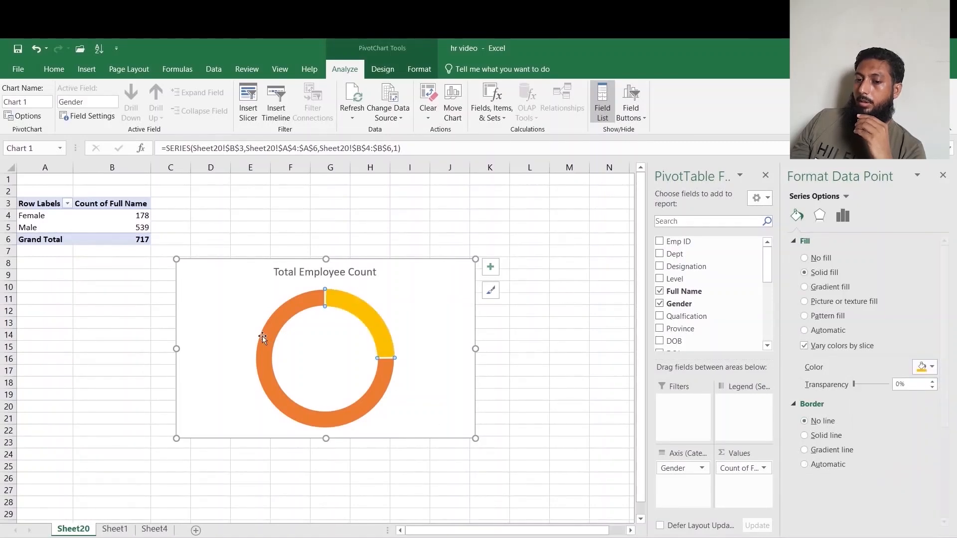
Give the Male slice a solid purple fill with no border.
click(301, 308)
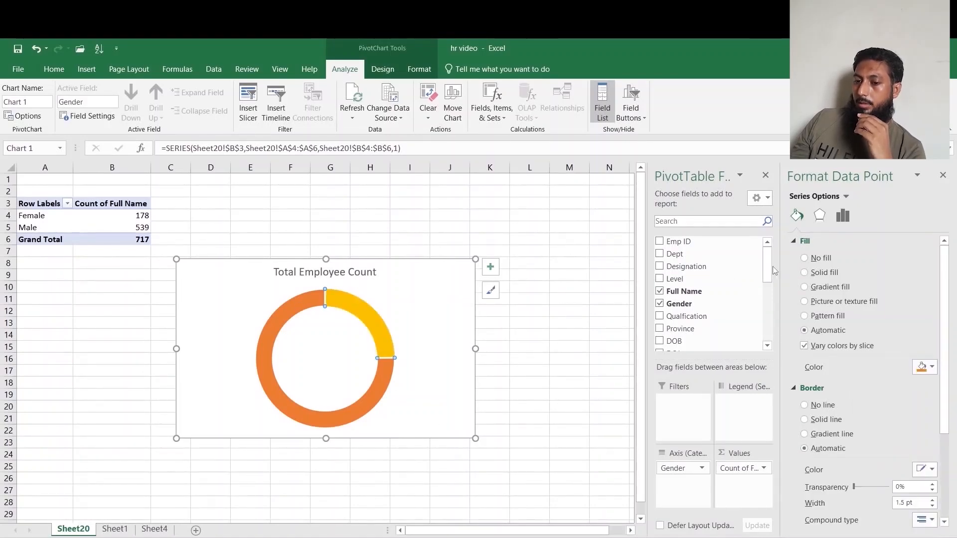
click(931, 367)
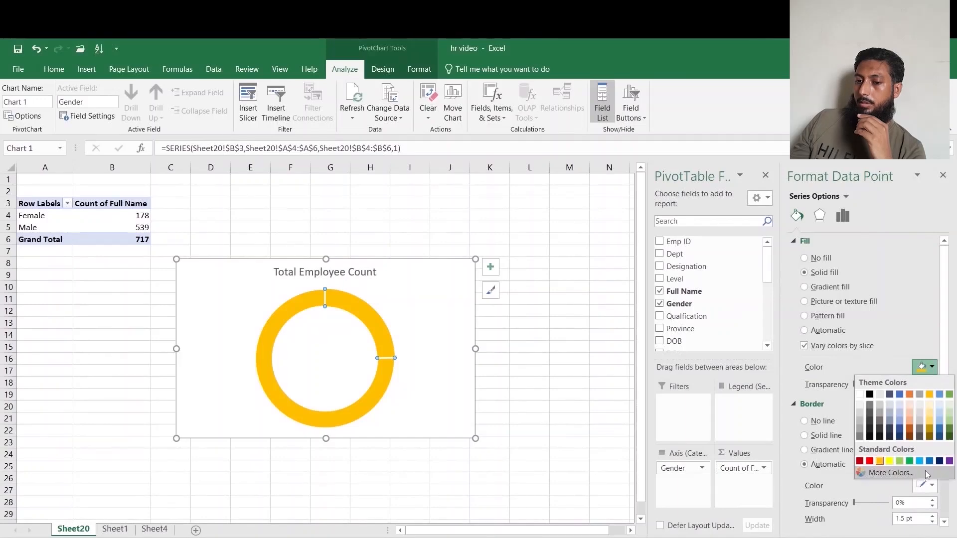
click(949, 461)
click(804, 422)
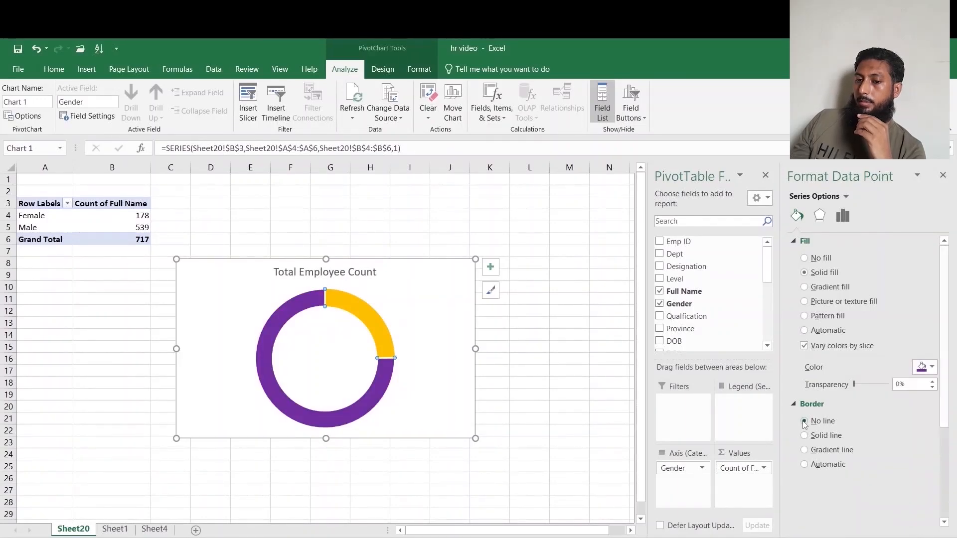
Set the doughnut hole size to 60%.
click(556, 401)
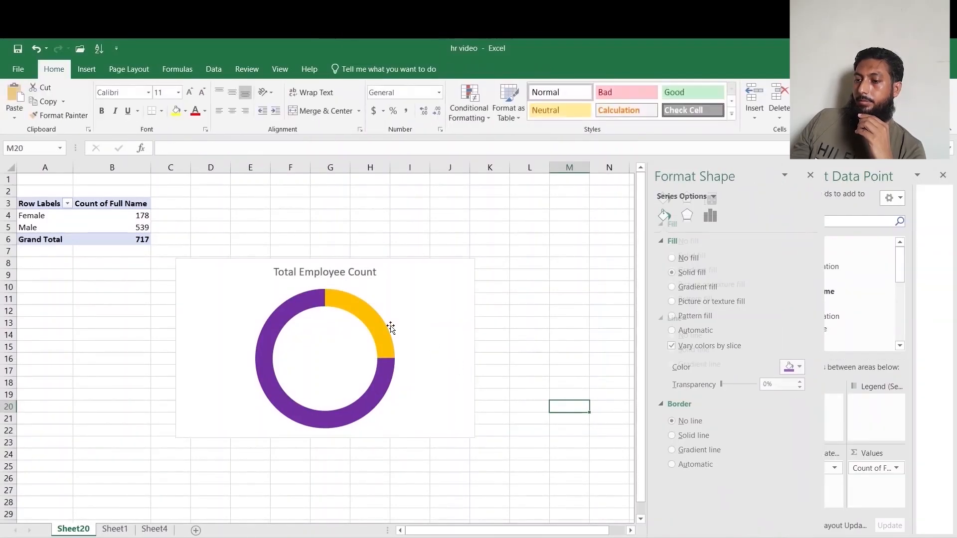
click(374, 324)
click(842, 215)
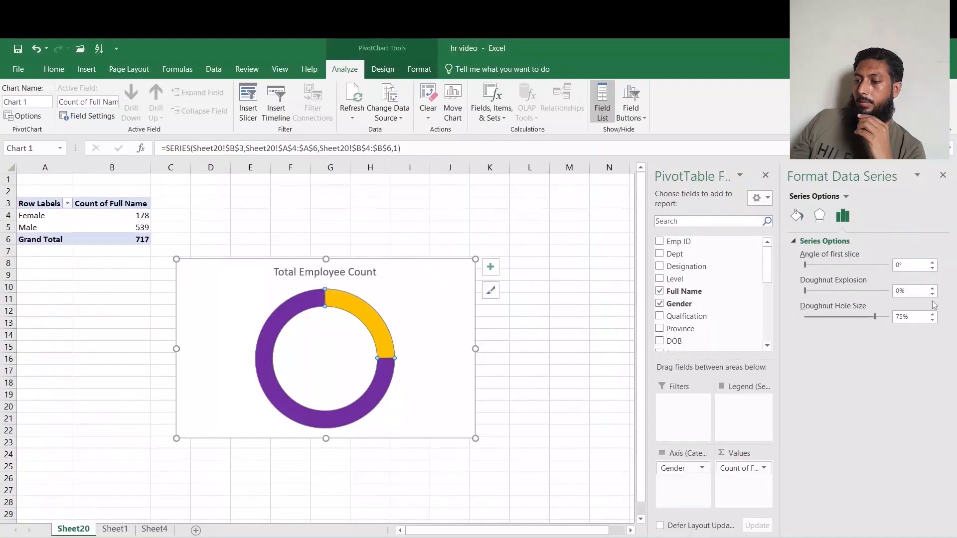
drag(914, 317, 885, 320)
text(60)
key(Return)
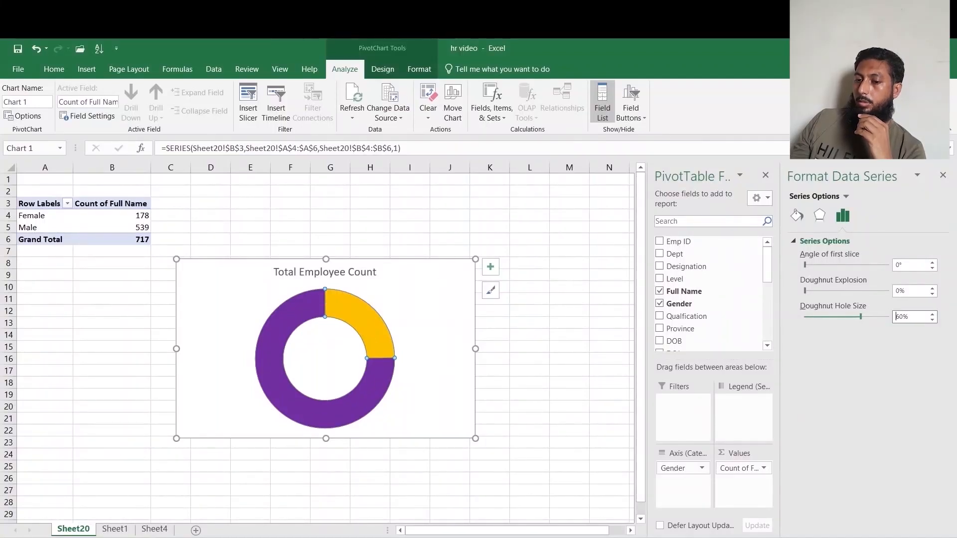
Add data callouts to the doughnut series.
click(324, 363)
click(357, 306)
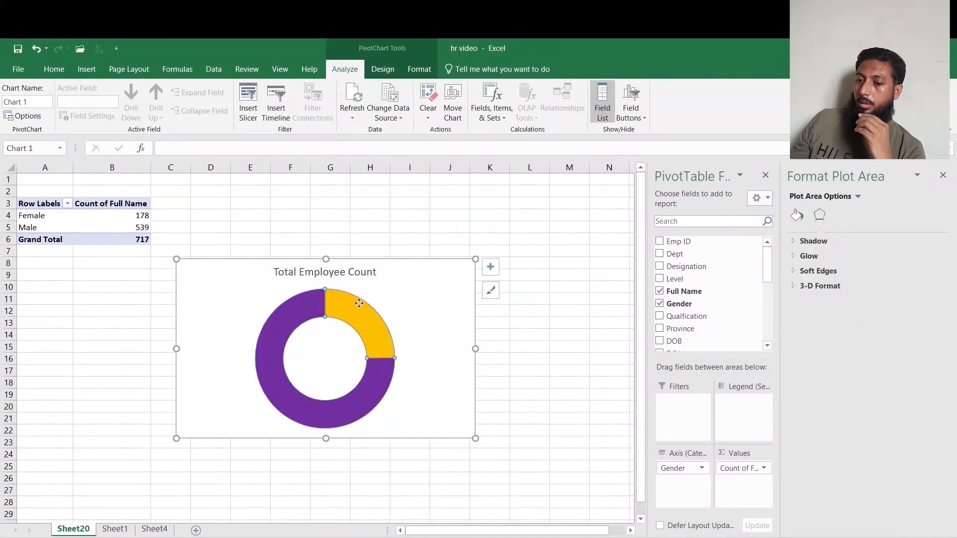
right_click(359, 308)
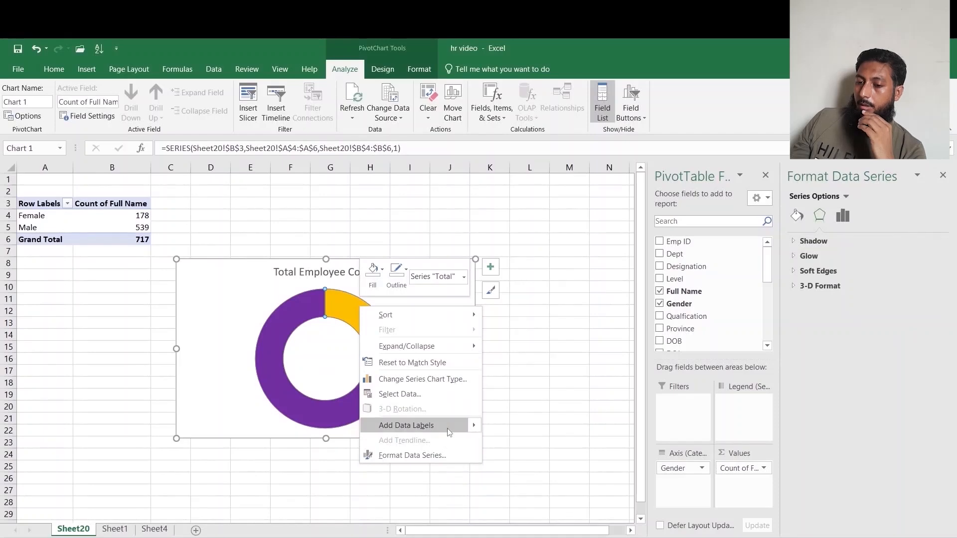
mouse_move(471, 426)
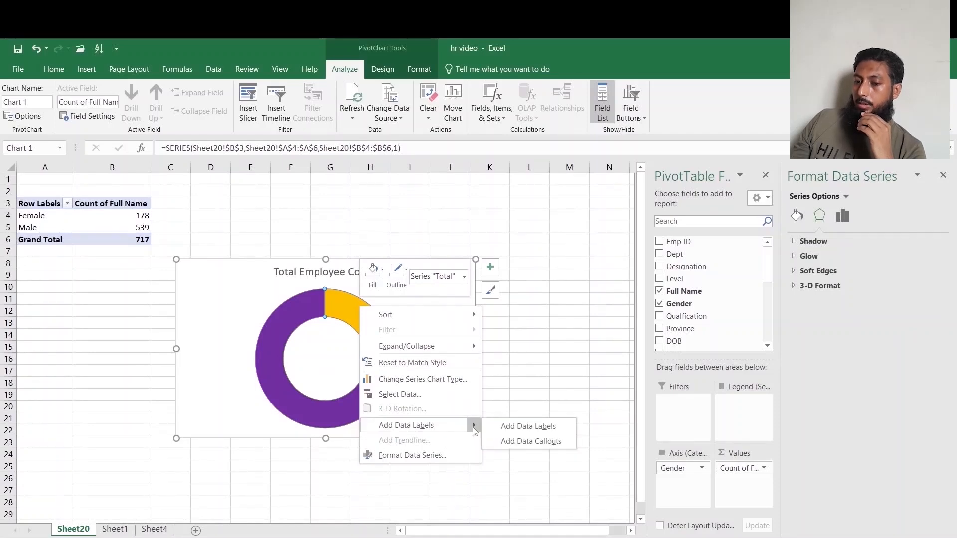
click(529, 440)
Remove the category name from the callouts so they show only percentages.
click(365, 327)
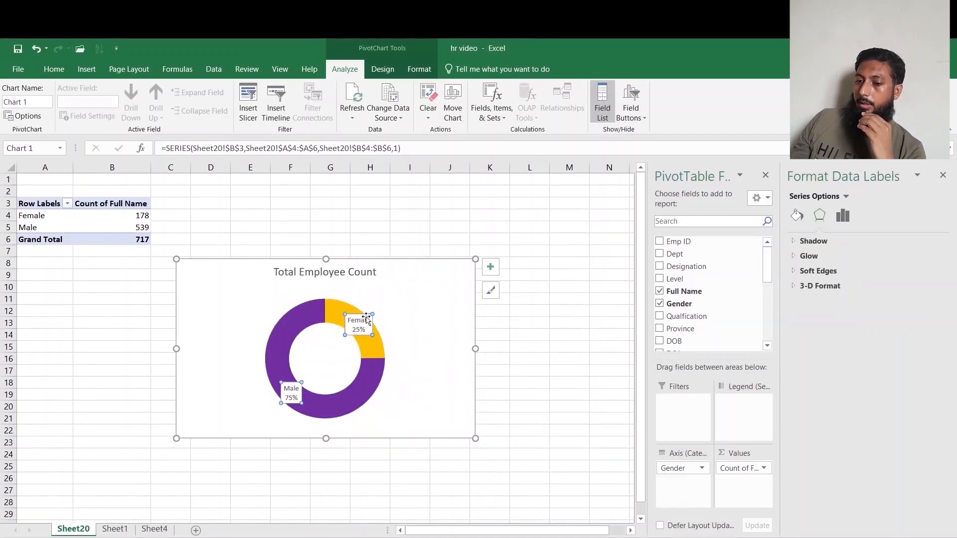
click(870, 221)
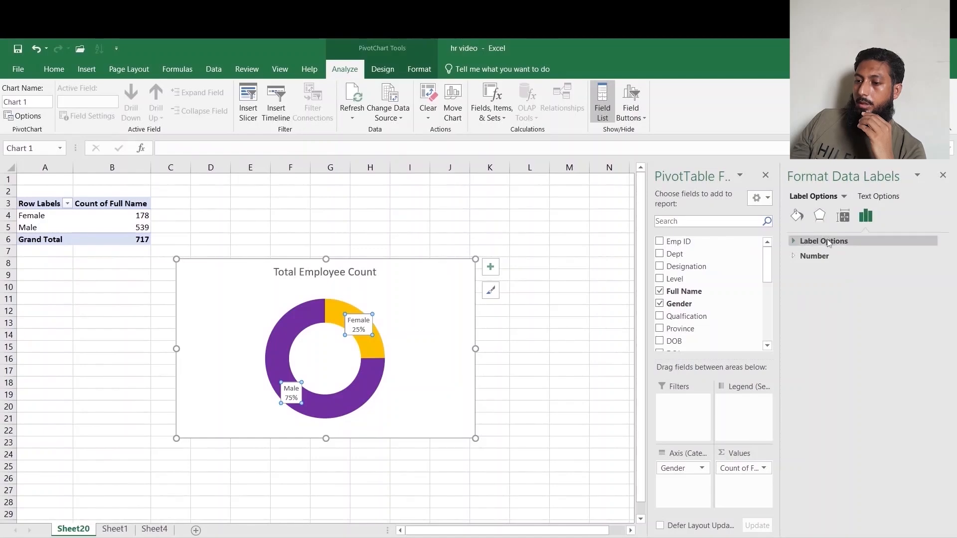
click(810, 241)
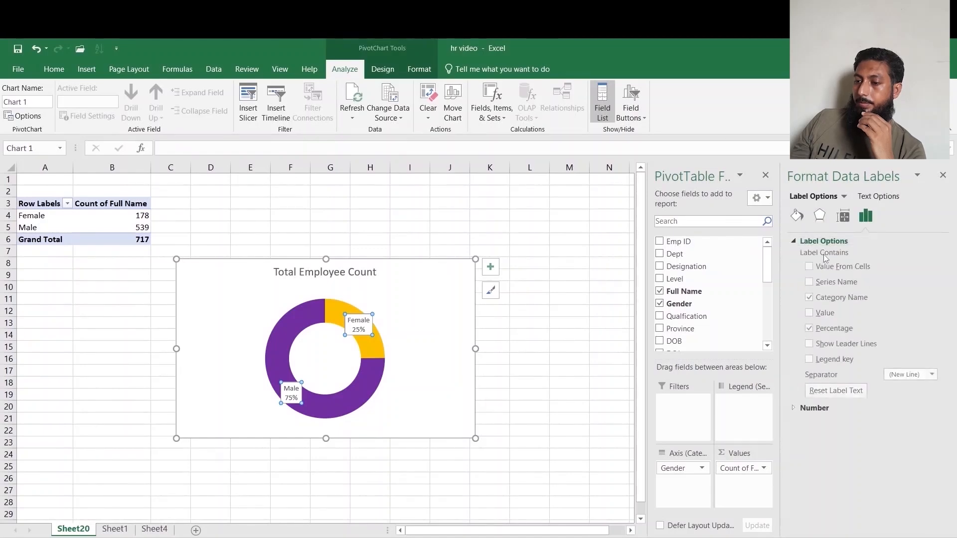
click(809, 299)
Make the callouts bold at 14 pt and move the 25% callout outside the ring.
click(53, 69)
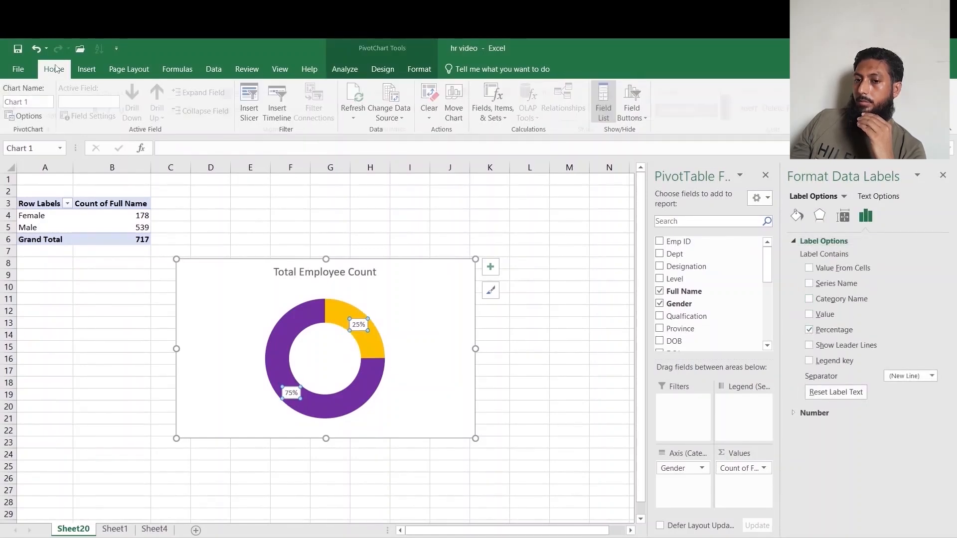
click(189, 93)
click(189, 92)
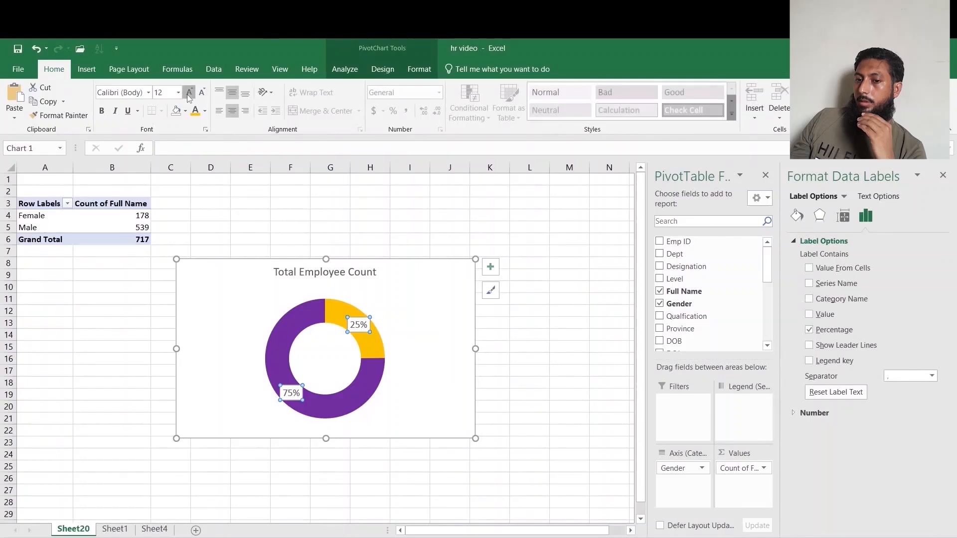
click(102, 111)
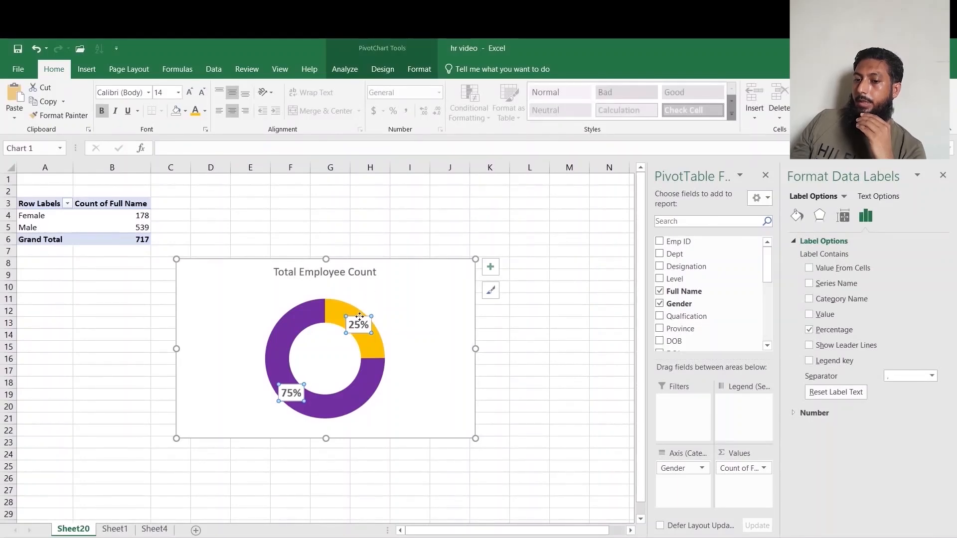
click(360, 317)
drag(360, 317, 384, 301)
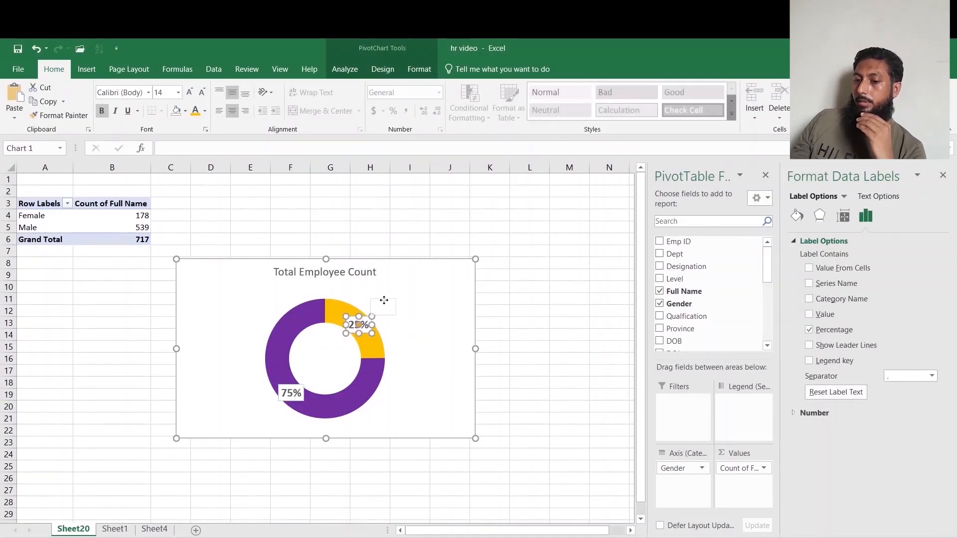
Move the 75% callout outside the ring toward the lower left.
click(286, 396)
drag(287, 393, 266, 412)
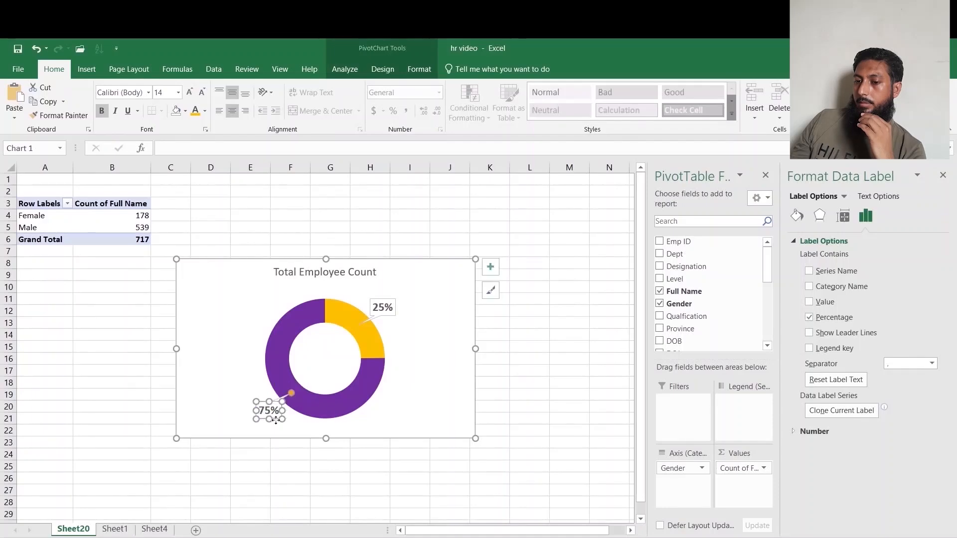
click(525, 353)
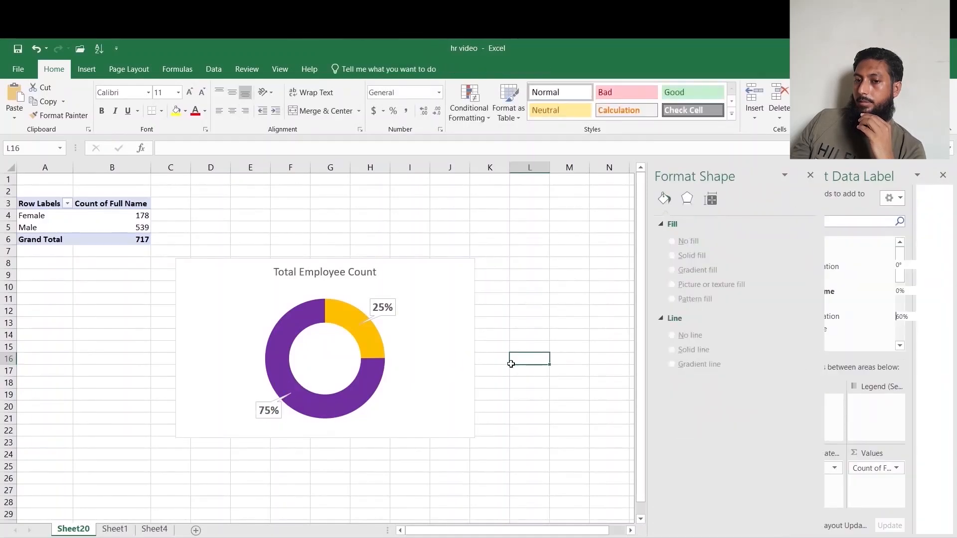
Insert a text box linked to the grand total cell B6 and place it in the doughnut's hole.
click(85, 70)
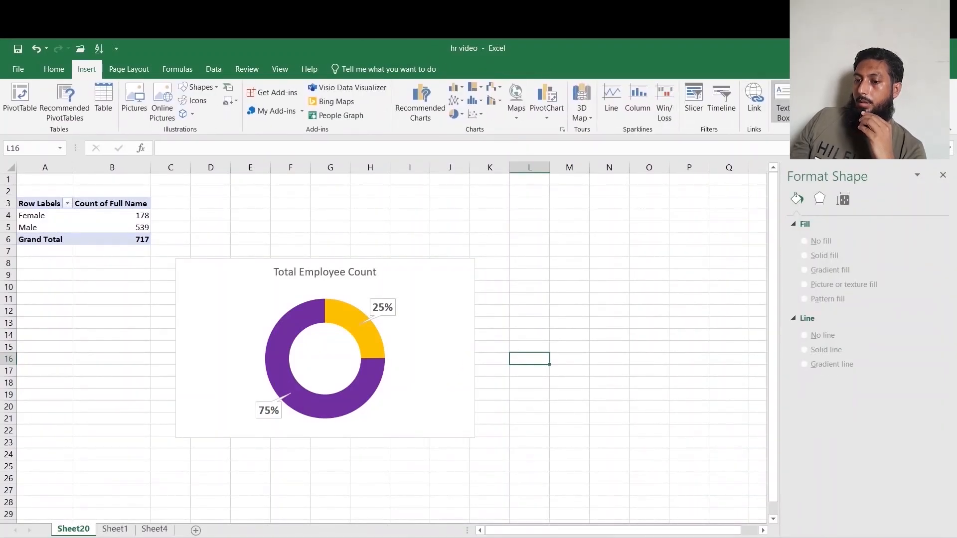
mouse_move(566, 318)
mouse_down()
mouse_move(551, 301)
mouse_move(544, 307)
mouse_up()
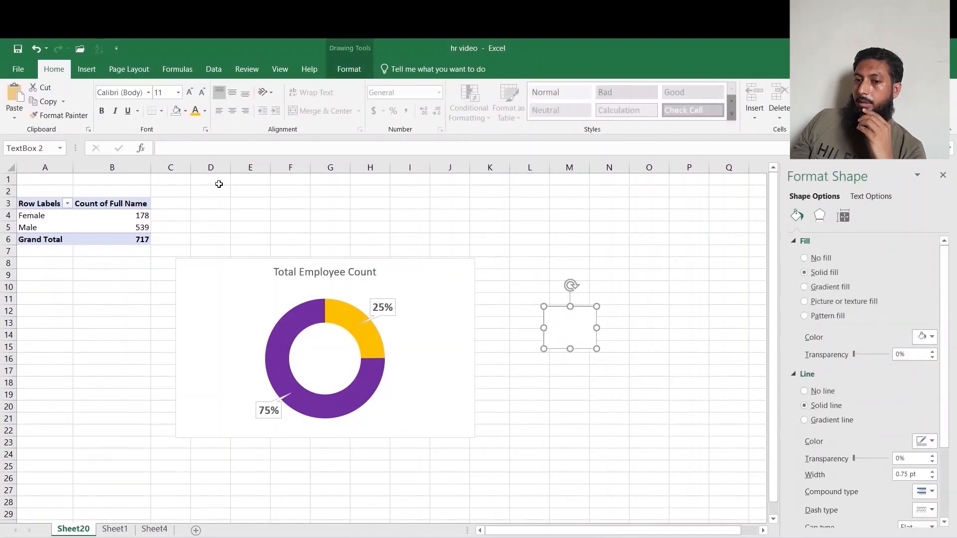
click(221, 150)
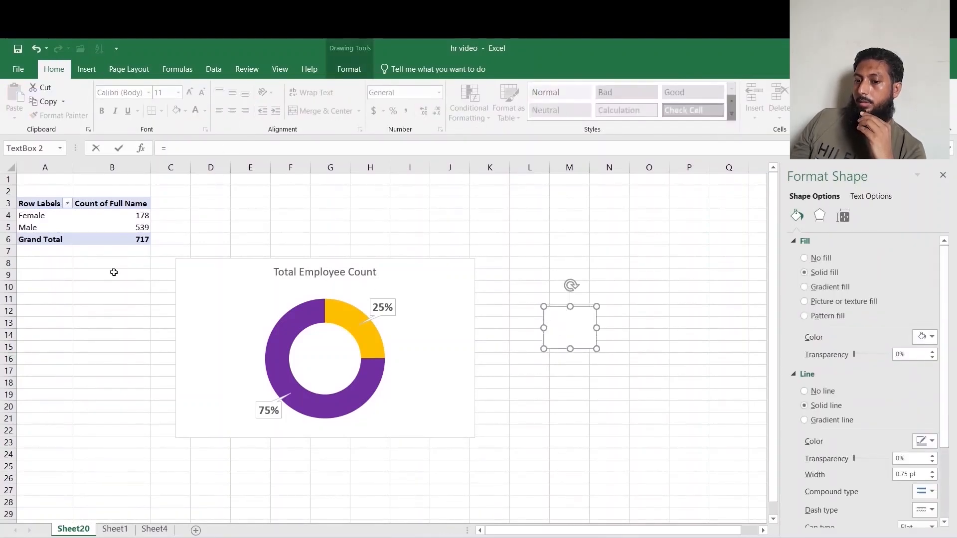
text(=)
click(140, 240)
key(Return)
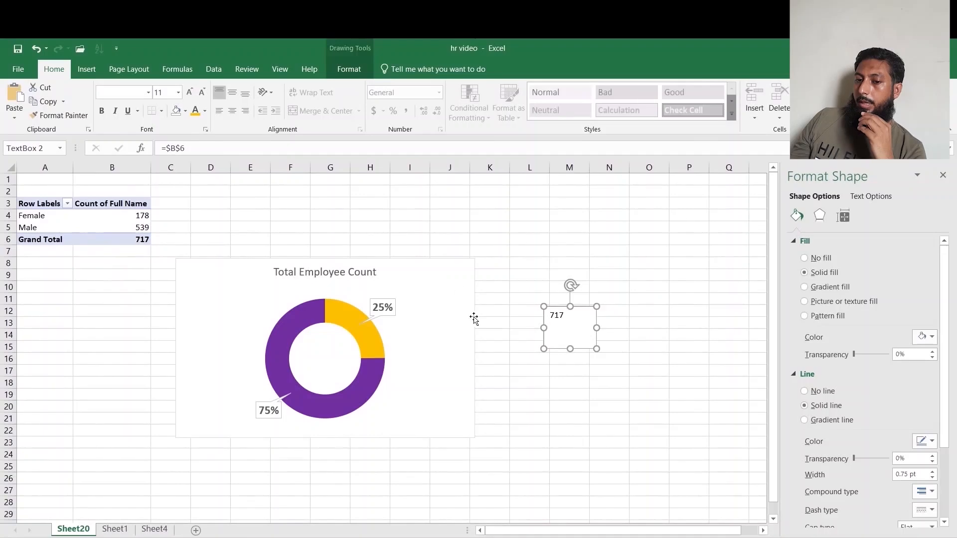
drag(587, 311, 302, 339)
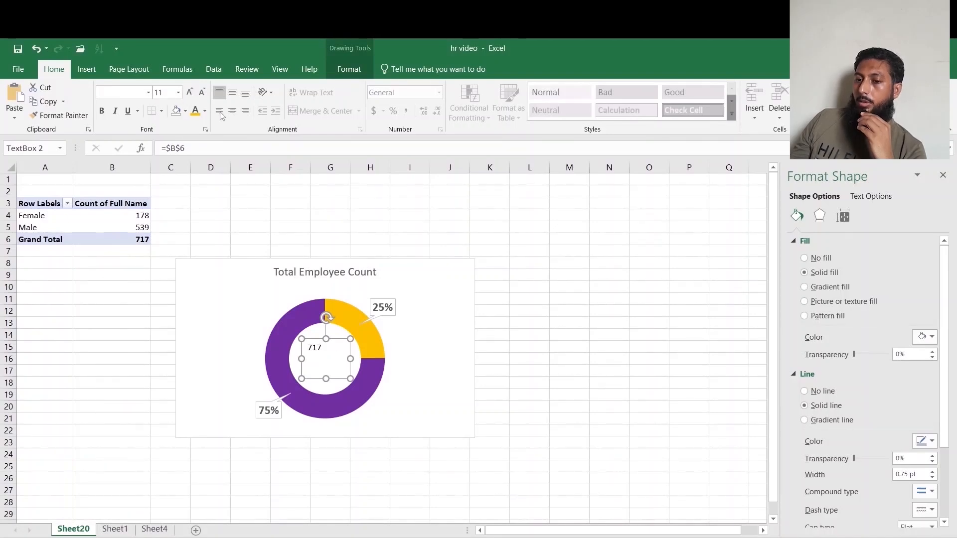
Center the total in the text box, enlarge it to 24 pt and make it bold.
click(232, 110)
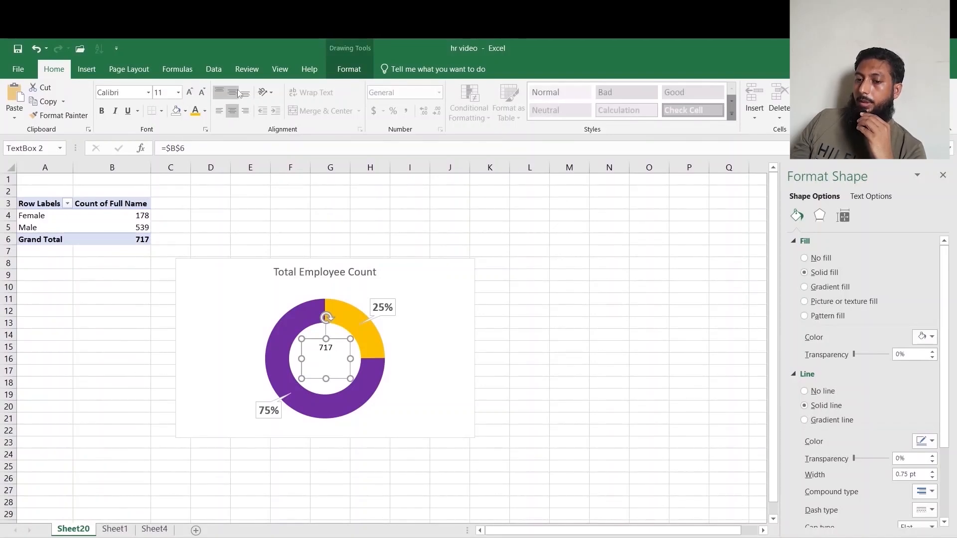
click(232, 93)
click(190, 92)
click(190, 93)
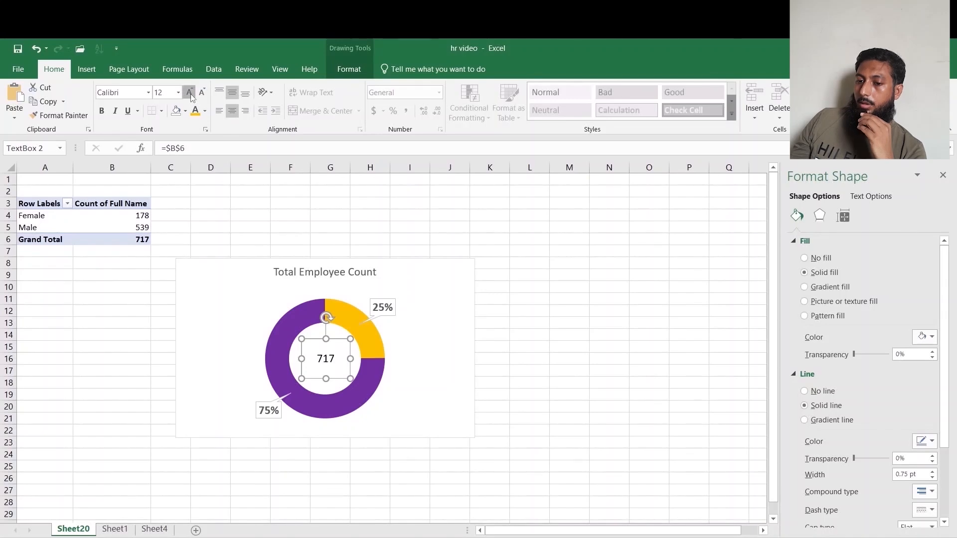
click(190, 92)
click(190, 92)
click(190, 92)
click(190, 92)
click(101, 110)
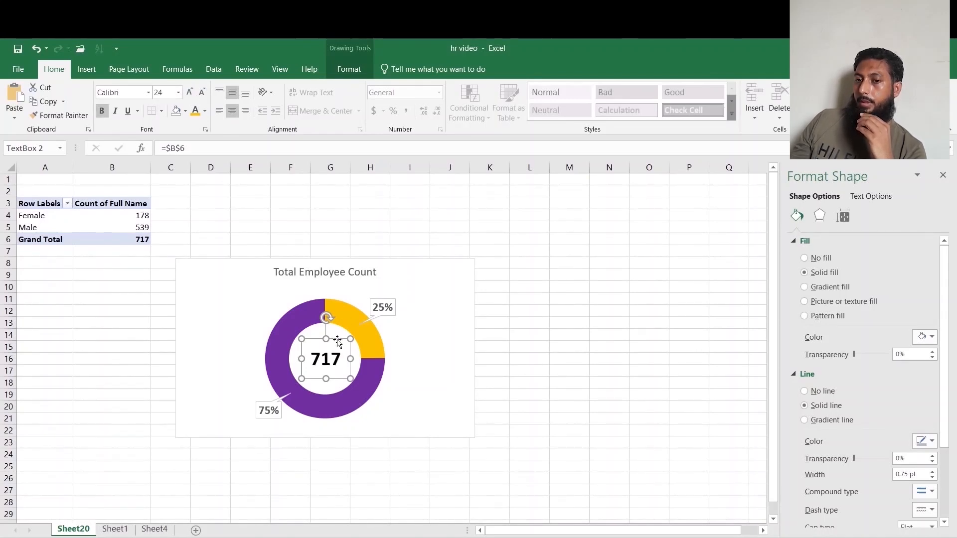
Remove the total text box's fill and outline.
click(349, 69)
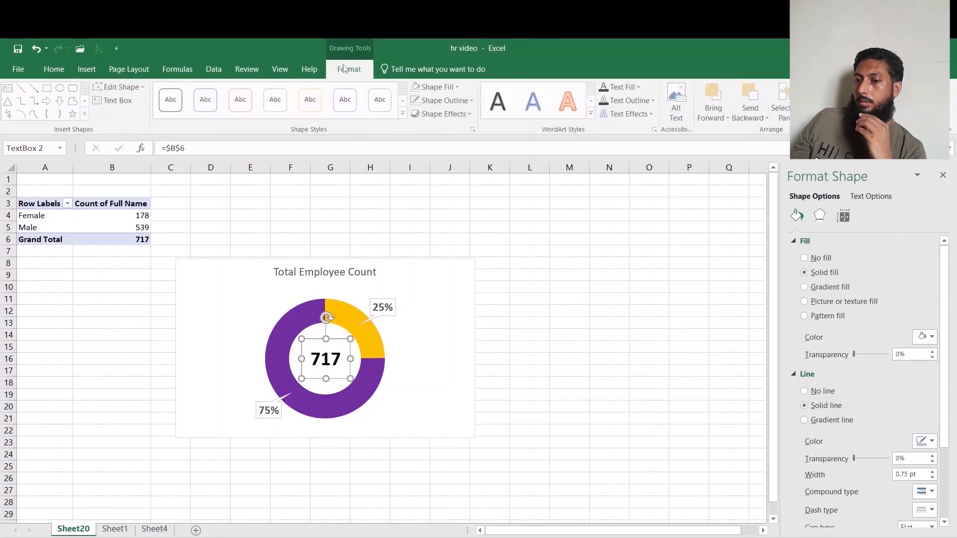
click(459, 96)
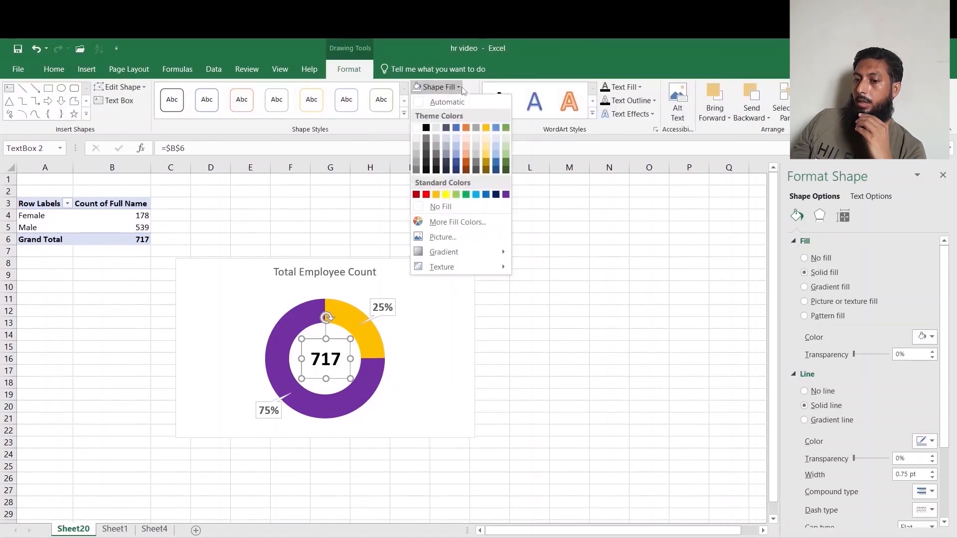
click(456, 207)
click(452, 101)
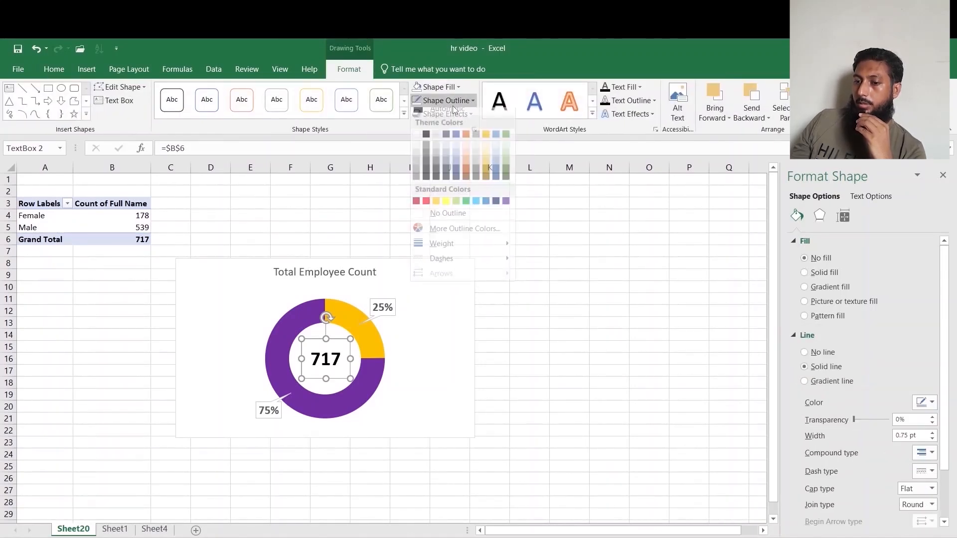
click(451, 218)
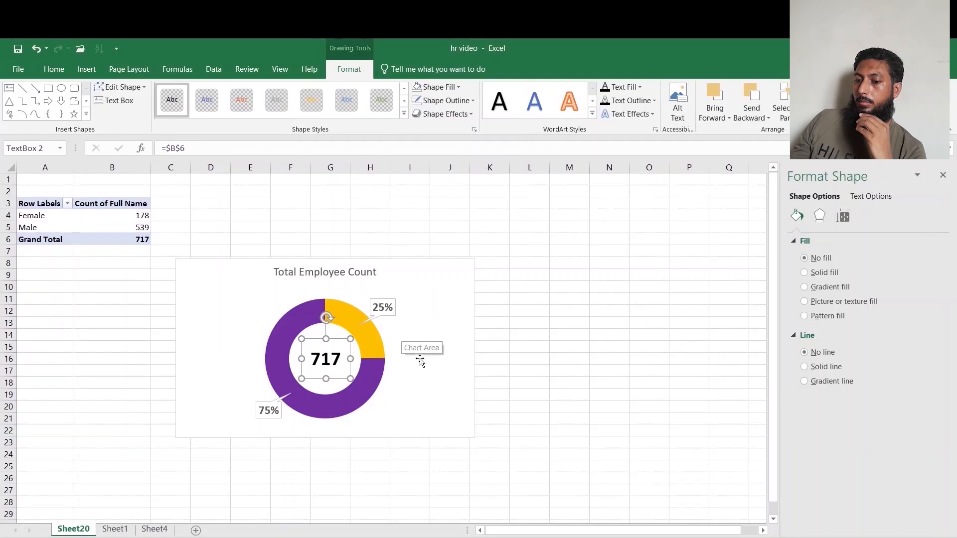
click(545, 347)
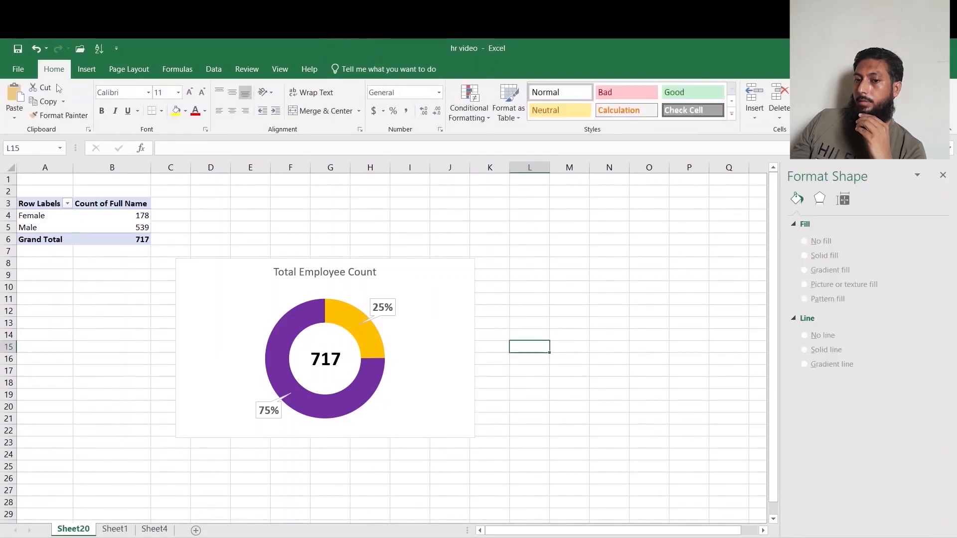
Draw a new text box to the right of the chart.
click(84, 72)
click(782, 107)
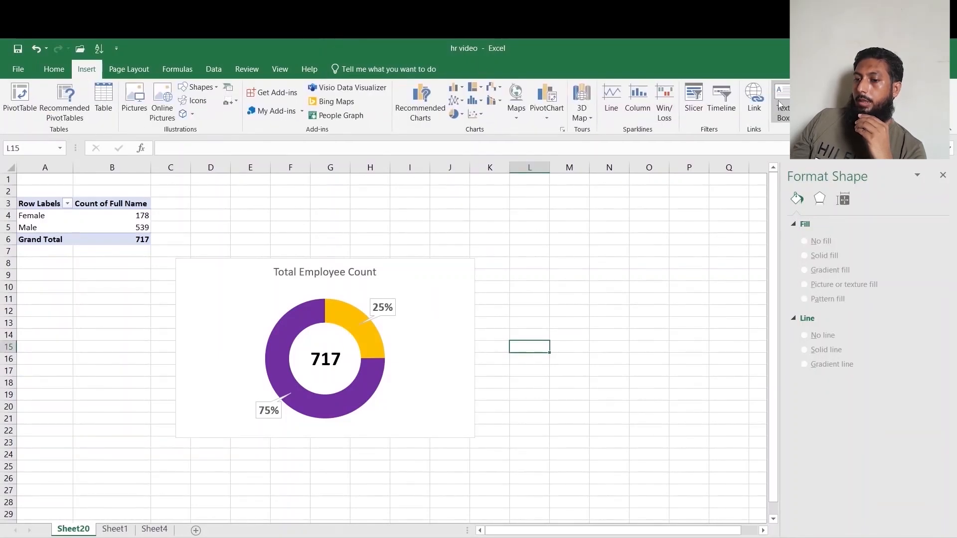
drag(529, 255, 580, 358)
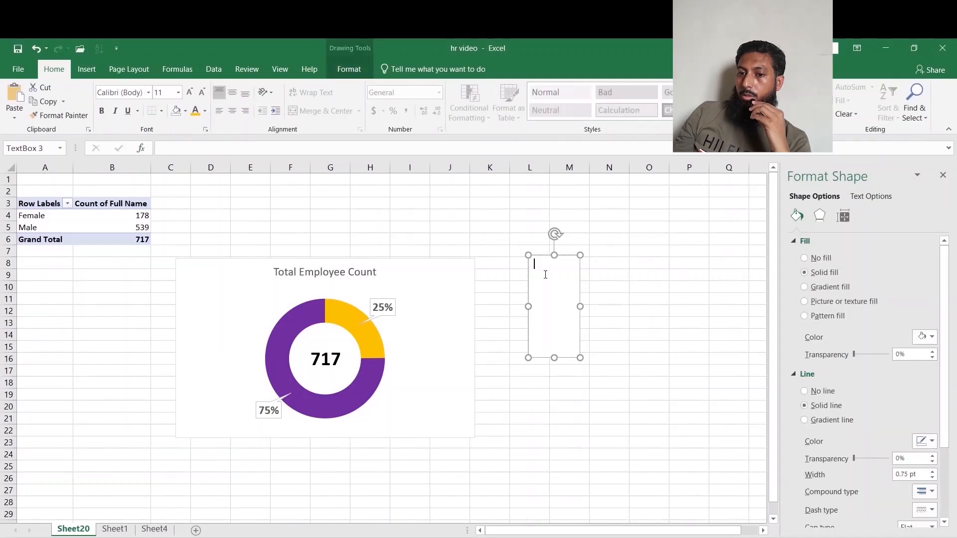
Insert the Webdings person symbol (character code 128) into the new text box.
click(93, 74)
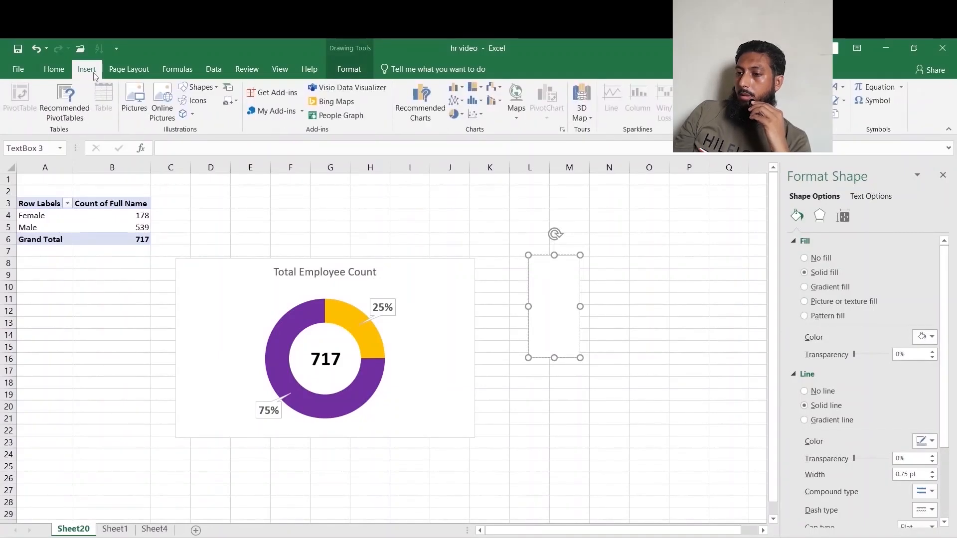
click(871, 101)
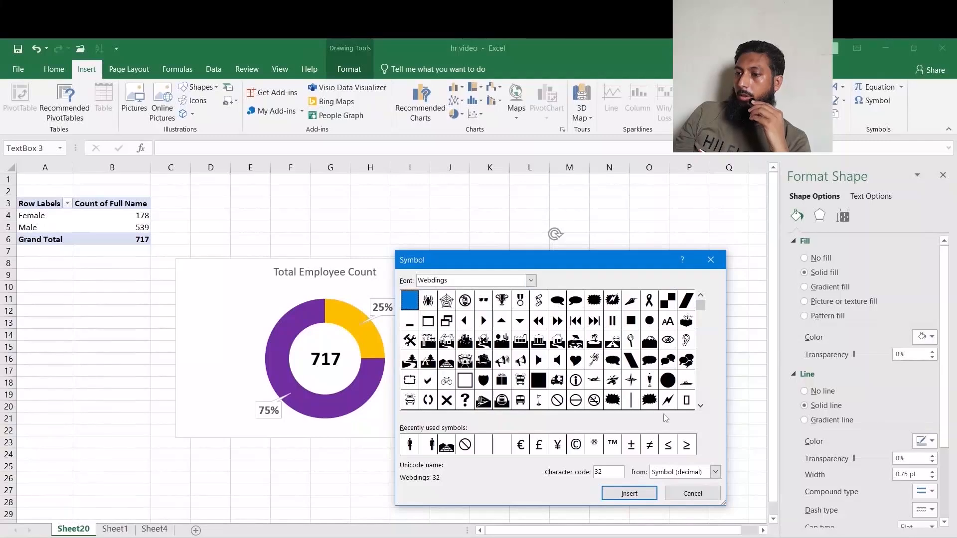
click(701, 406)
click(701, 405)
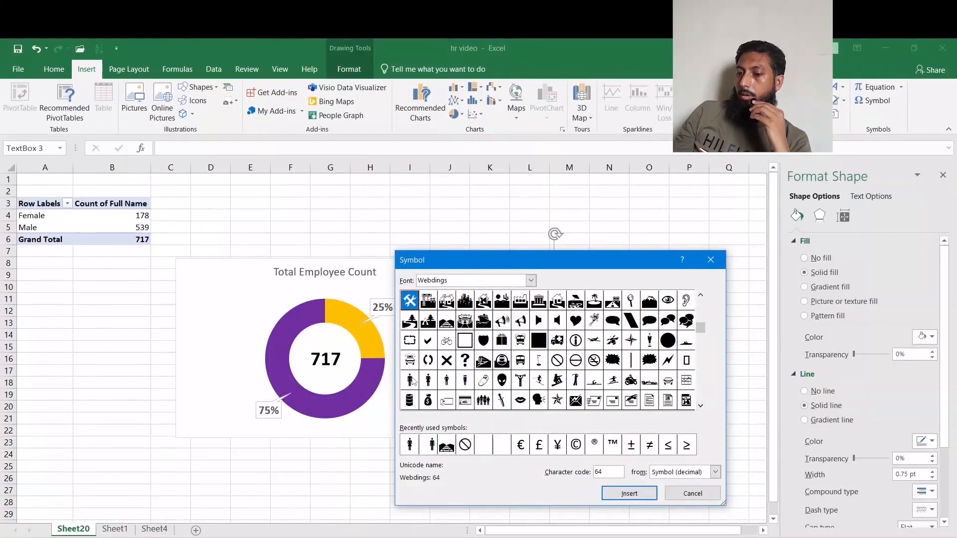
click(411, 380)
click(638, 493)
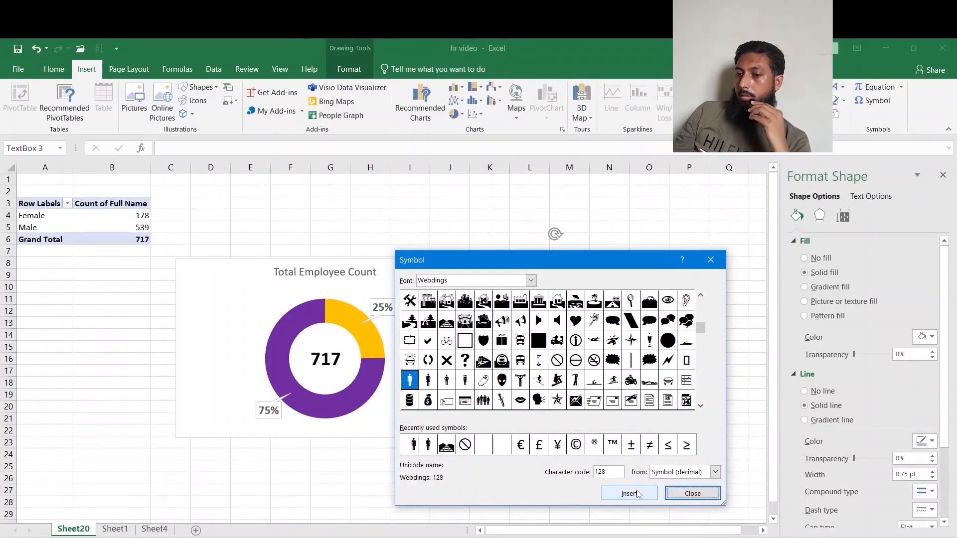
click(692, 493)
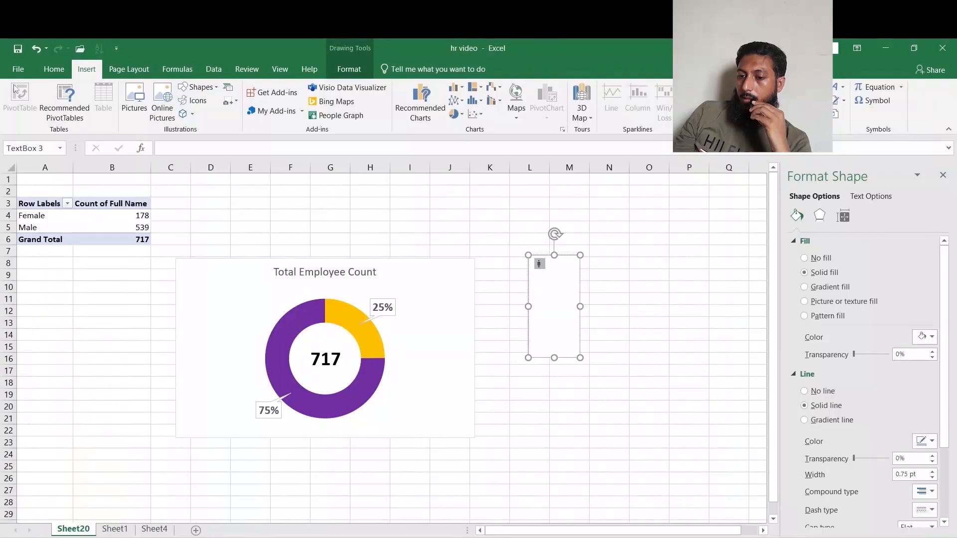
Set the person symbol's font size to 96.
click(54, 69)
click(165, 94)
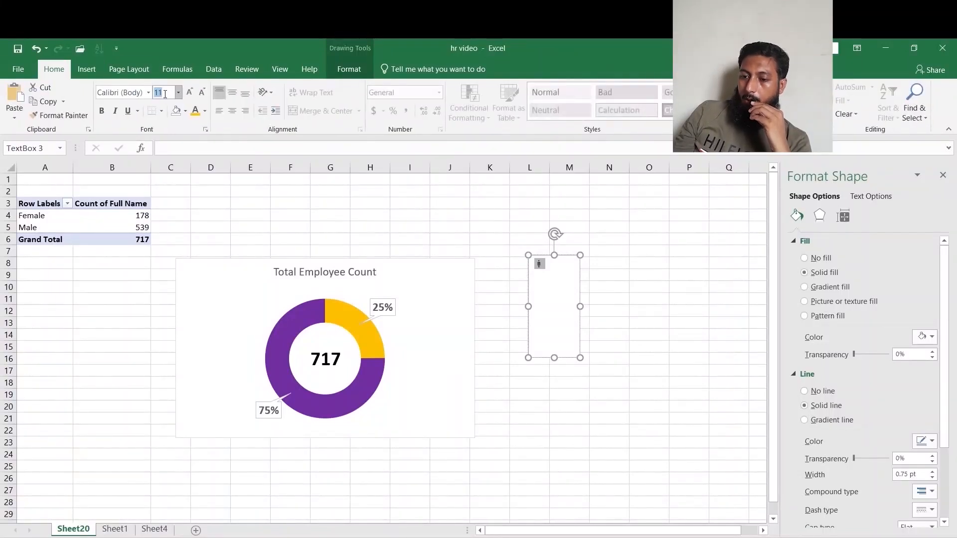
text(96)
key(Return)
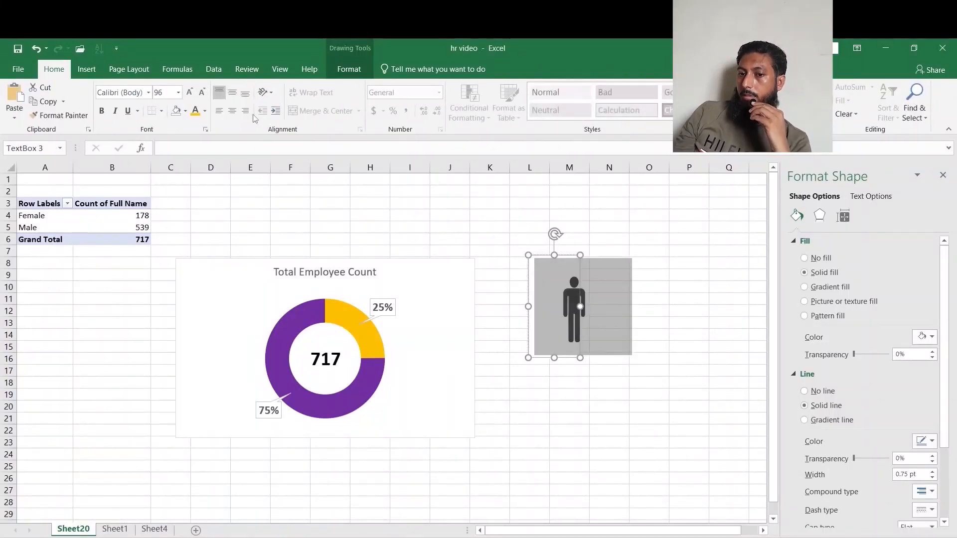
Center the person symbol and color it purple.
click(234, 115)
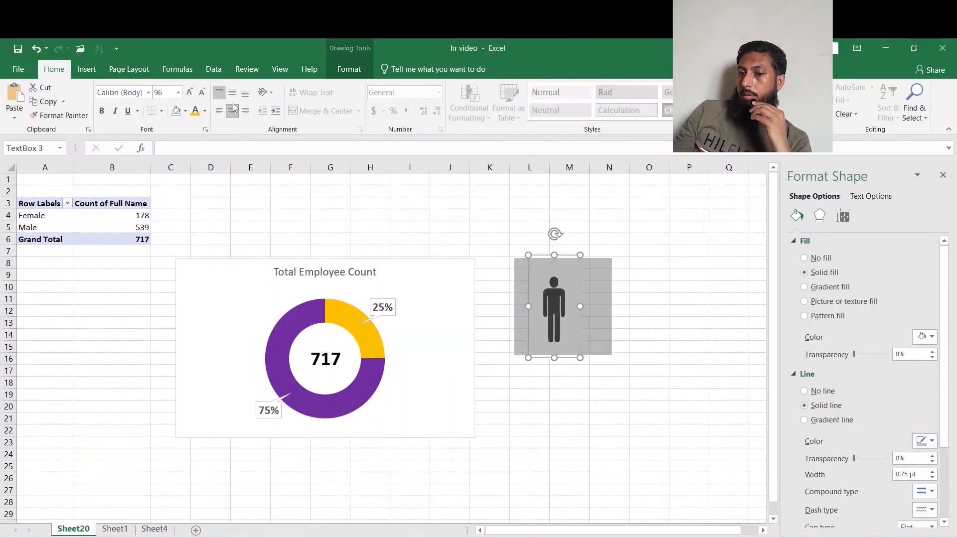
click(205, 111)
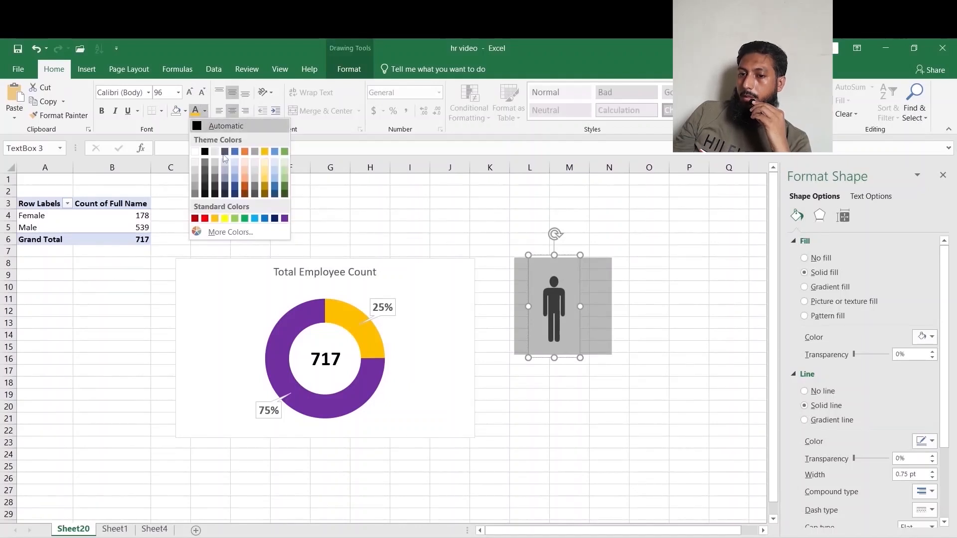
click(284, 220)
click(650, 325)
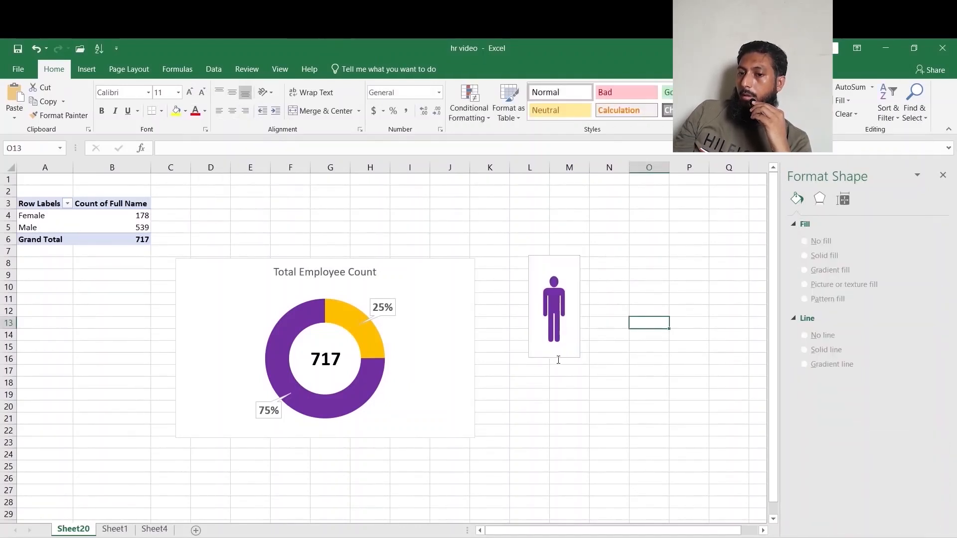
Shrink the person text box's top and right edges to fit the symbol.
click(559, 360)
drag(554, 255, 554, 274)
drag(582, 317, 569, 317)
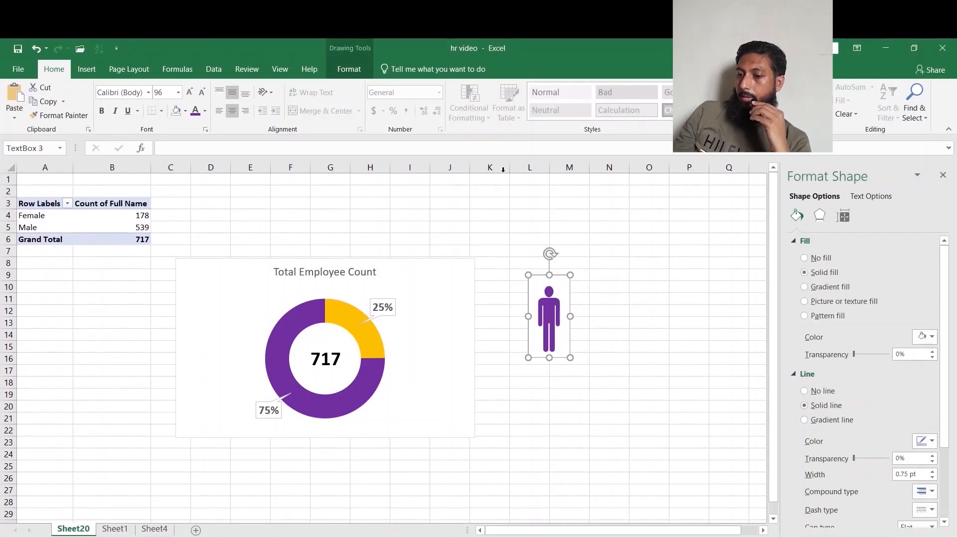
Remove the person text box's fill and outline.
click(349, 68)
click(437, 87)
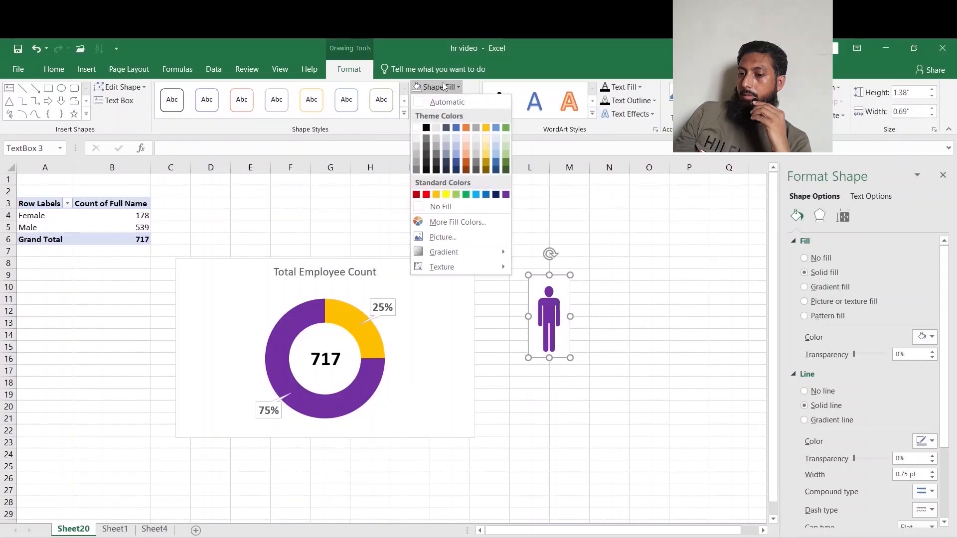
click(441, 207)
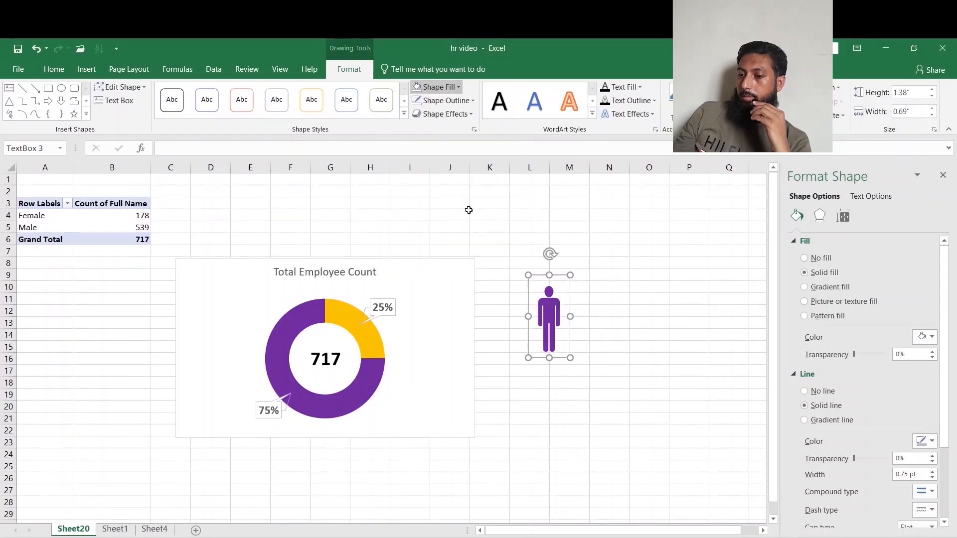
click(445, 100)
click(468, 218)
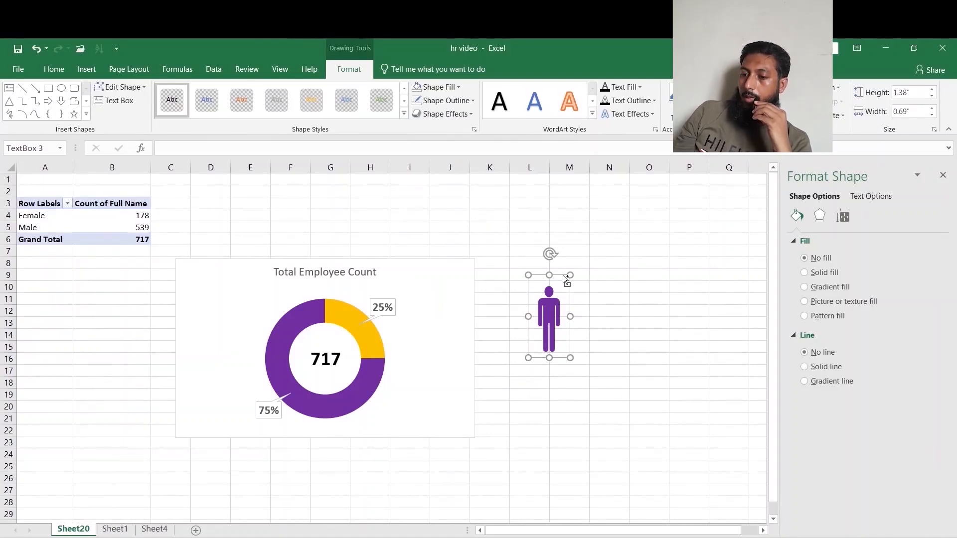
Paste a copy of the person text box beside it and delete the symbol inside the copy.
key(ctrl+v)
key(ctrl+z)
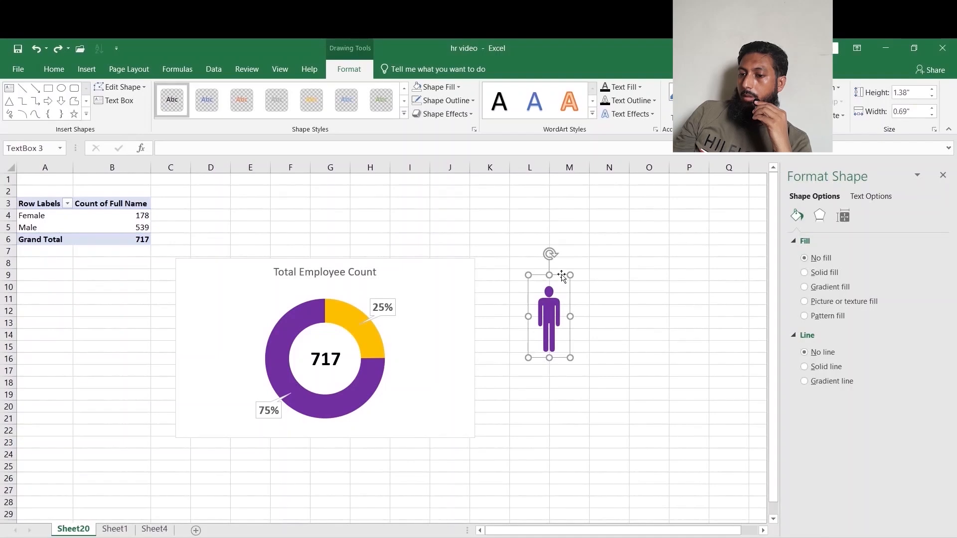
click(605, 285)
key(ctrl+v)
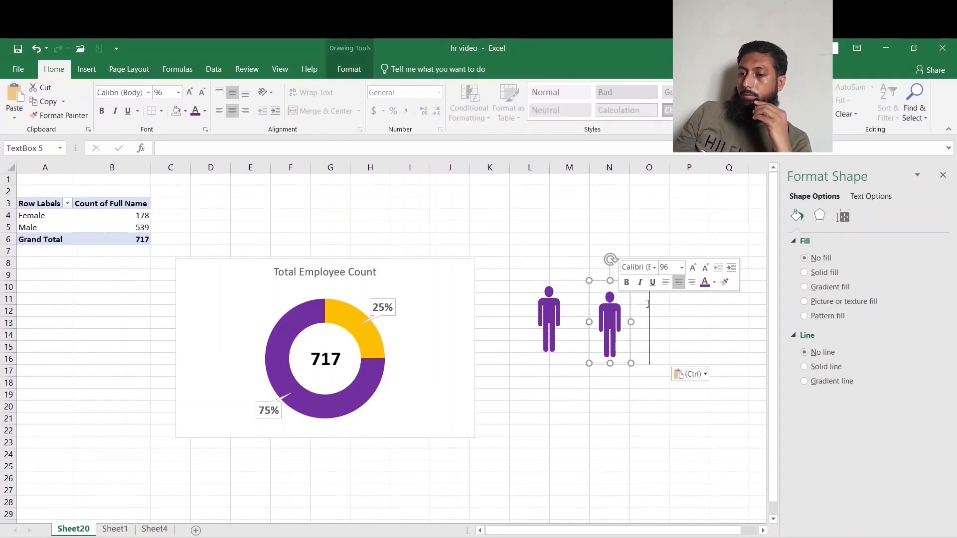
key(BackSpace)
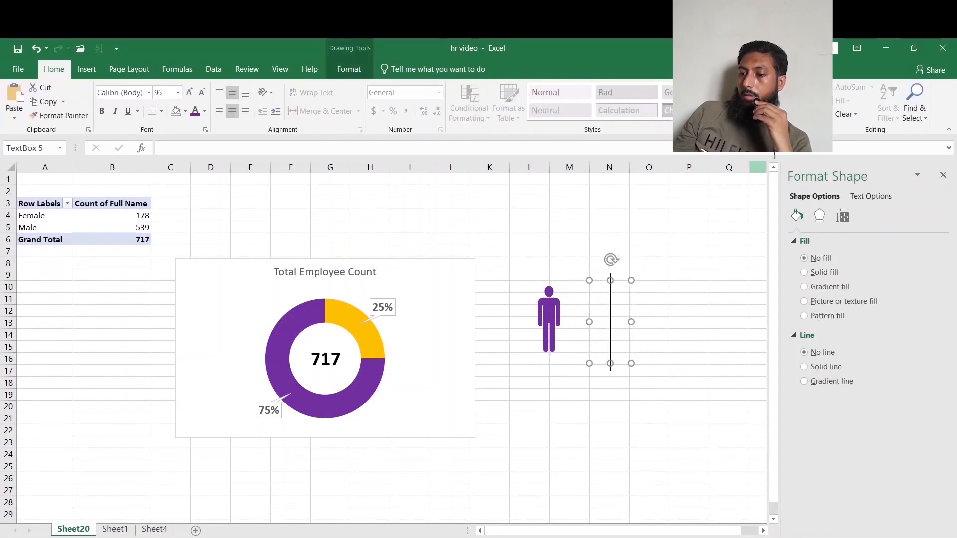
Insert the Webdings female figure symbol into the copied text box.
click(86, 69)
click(873, 100)
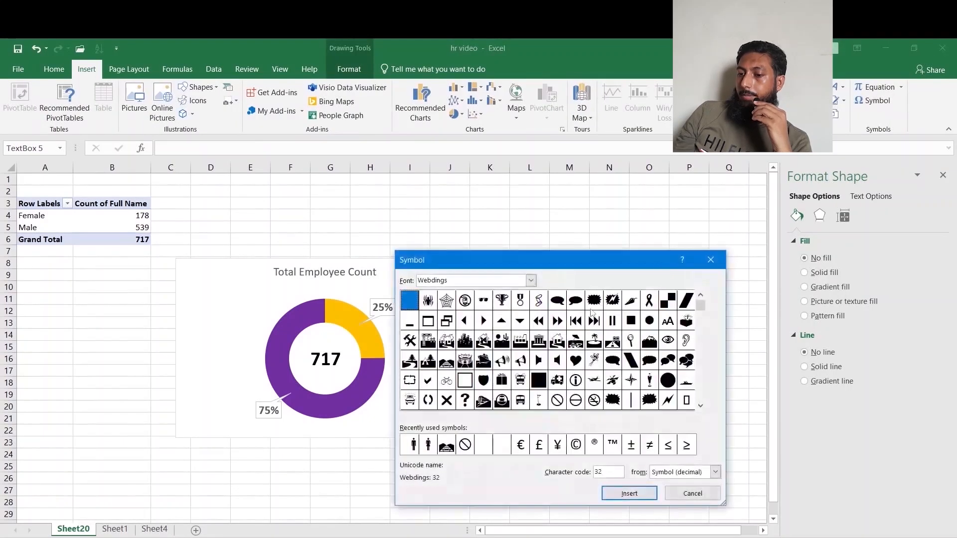
click(701, 406)
click(701, 407)
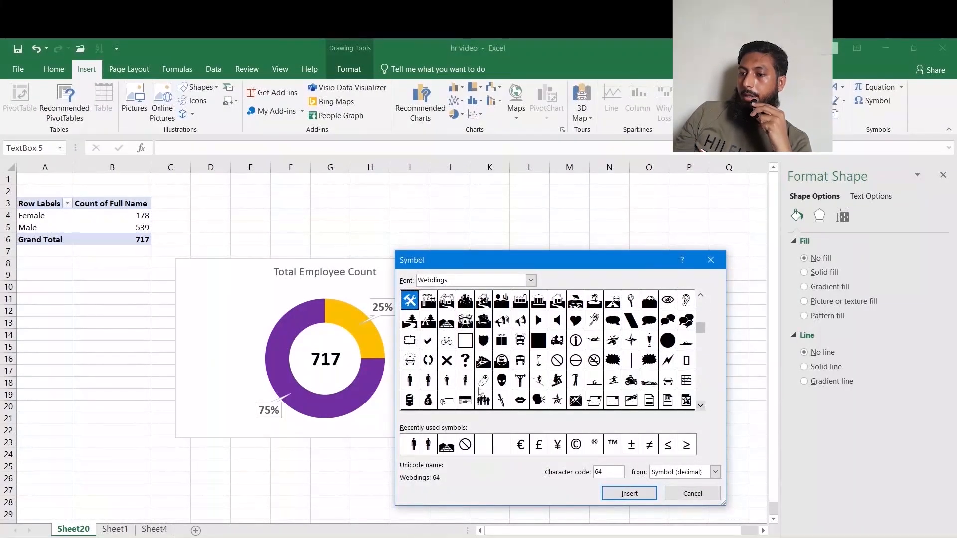
click(429, 381)
click(638, 496)
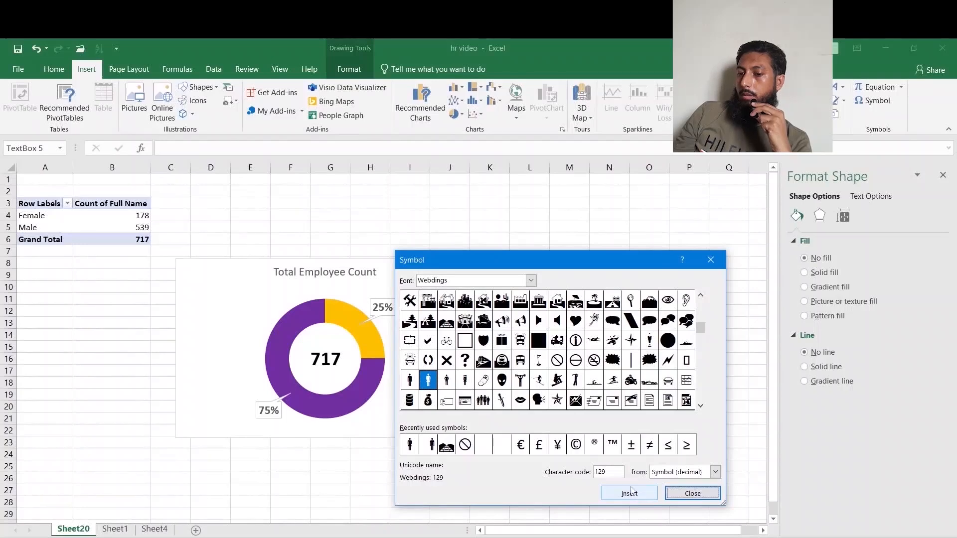
click(693, 496)
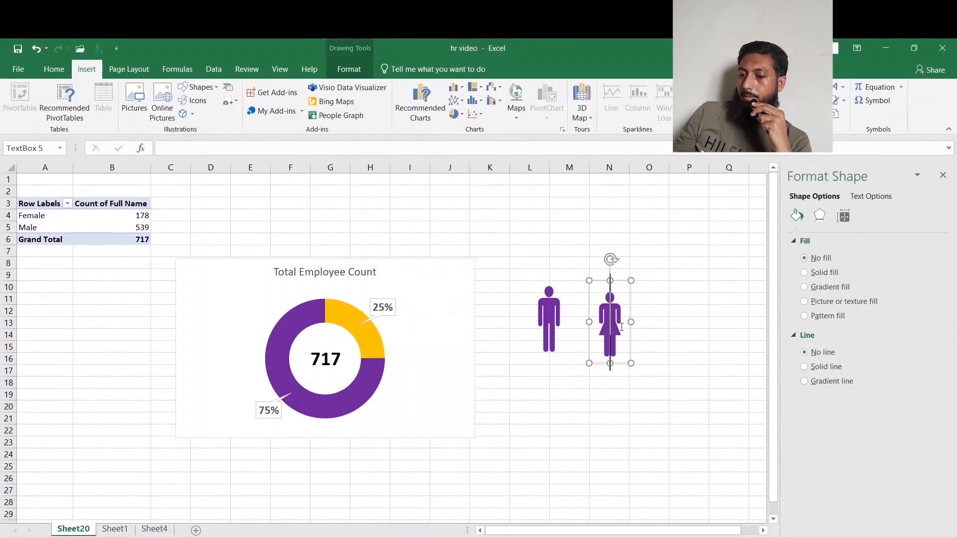
Color the female symbol gold.
drag(622, 327, 325, 188)
click(54, 69)
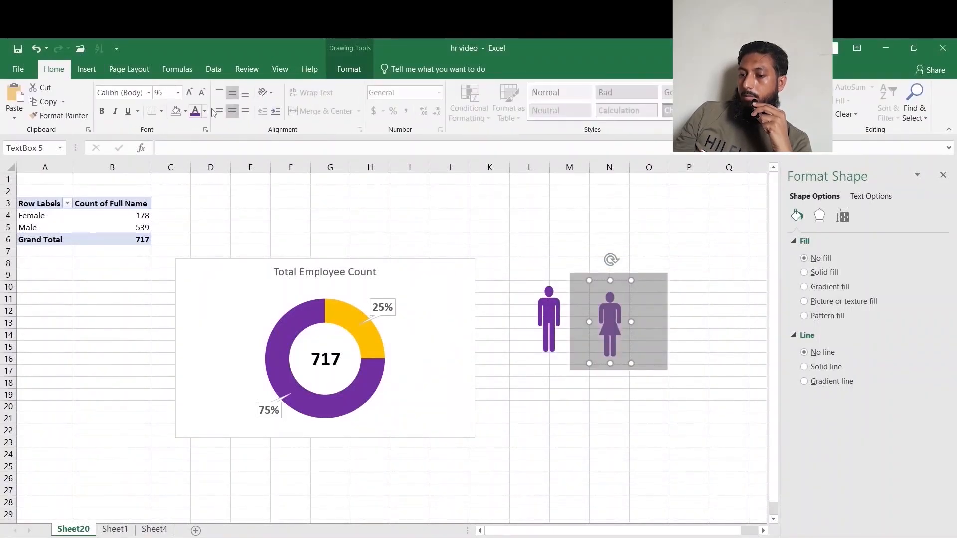
click(205, 111)
click(220, 219)
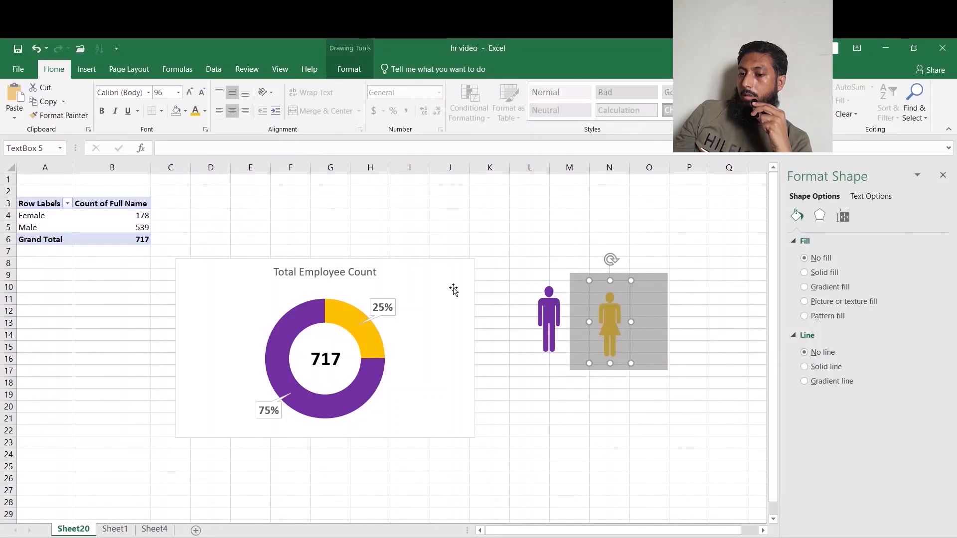
Move the female icon text box onto the chart, right of the doughnut.
click(673, 377)
click(616, 282)
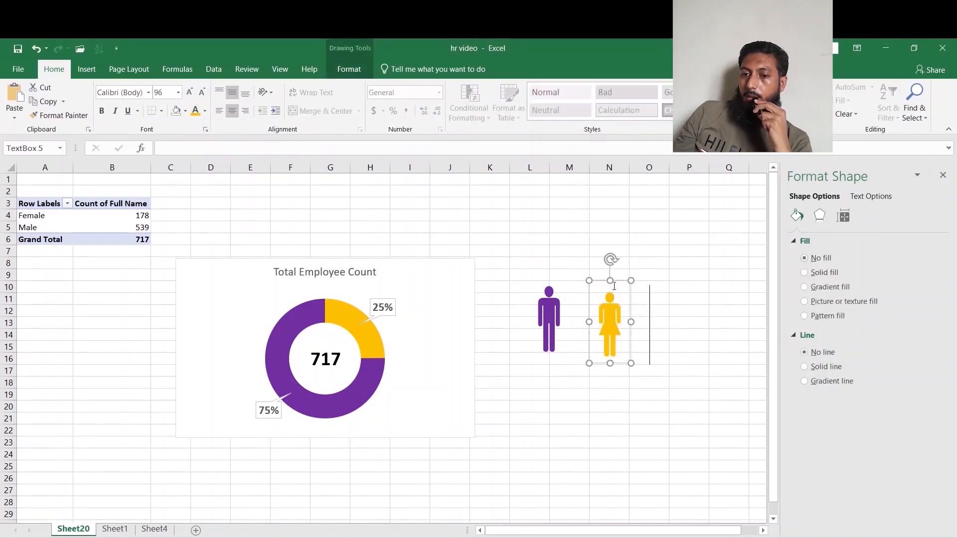
drag(615, 280, 422, 333)
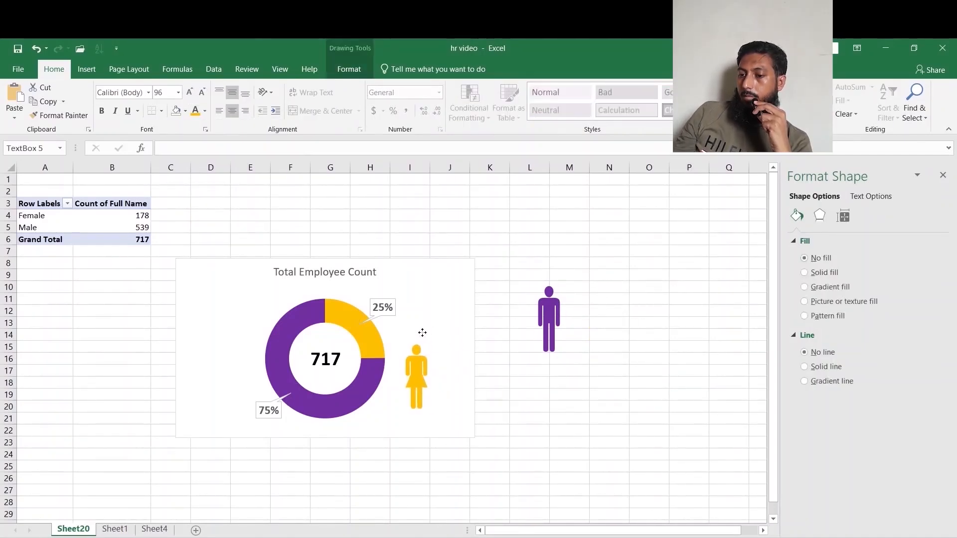
Move the male icon text box onto the chart, left of the doughnut.
click(564, 277)
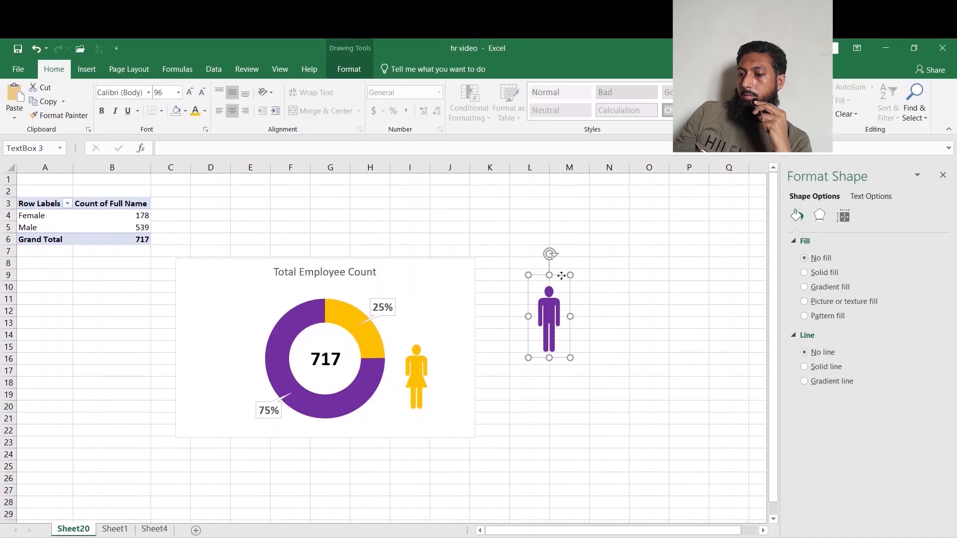
drag(562, 275, 231, 336)
Copy the 717 total text box and paste two copies, placing one above each gender icon.
click(326, 343)
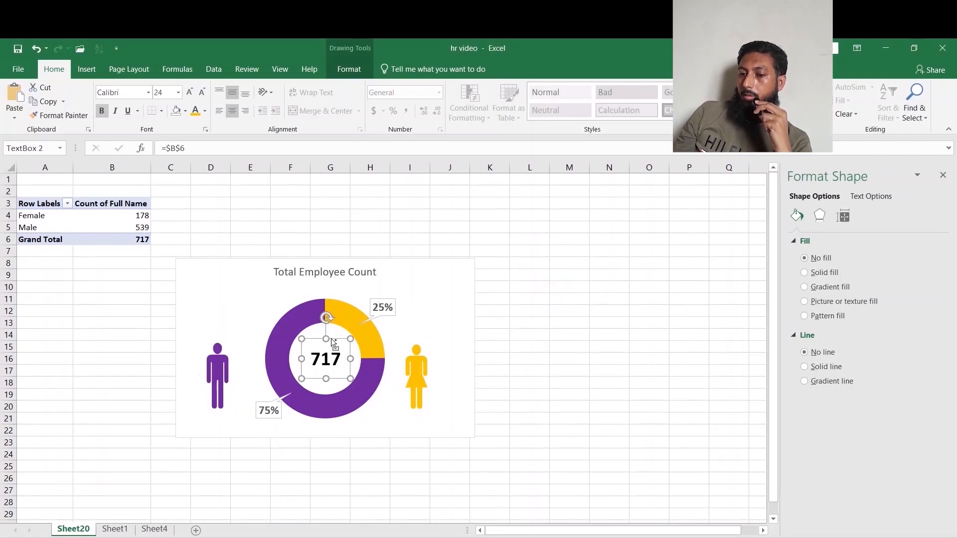
key(ctrl+c)
key(ctrl+v)
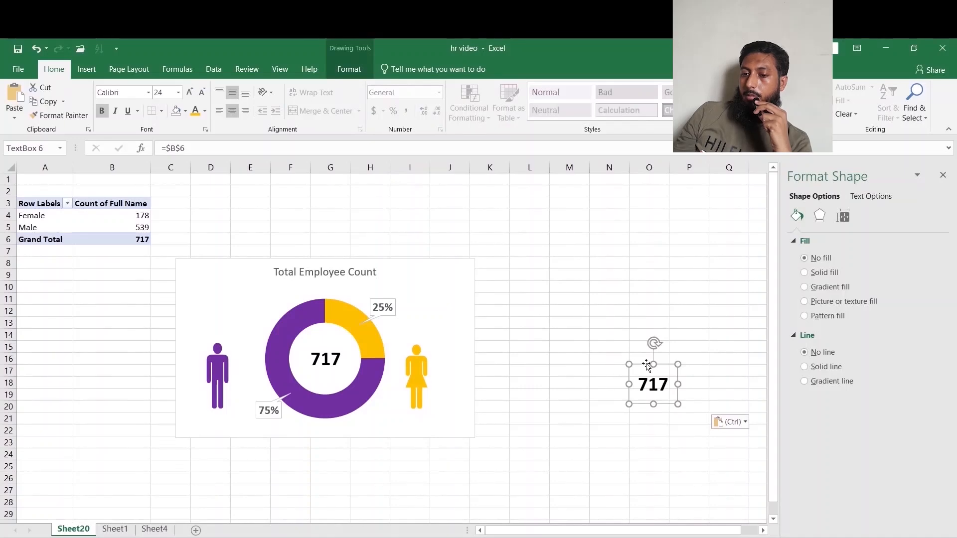
drag(647, 365, 409, 312)
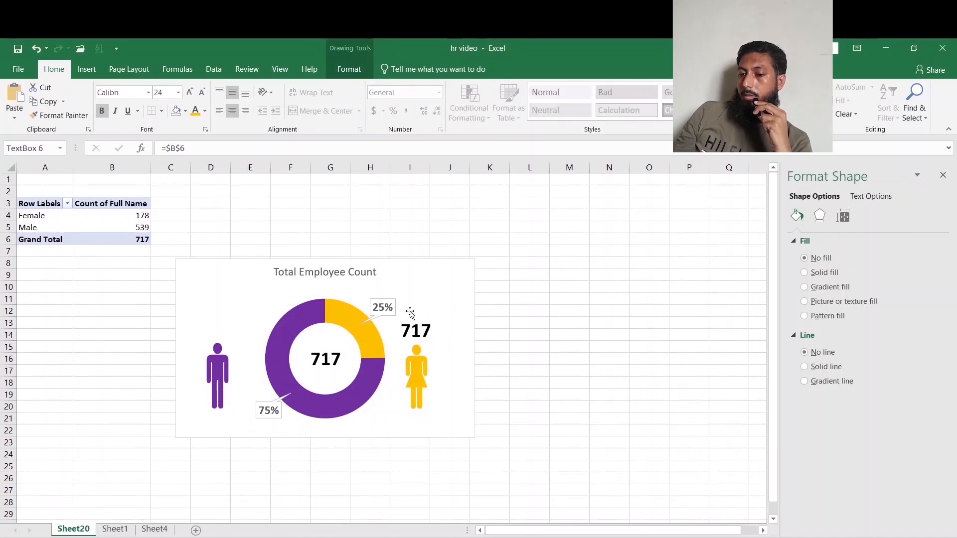
click(586, 360)
key(ctrl+v)
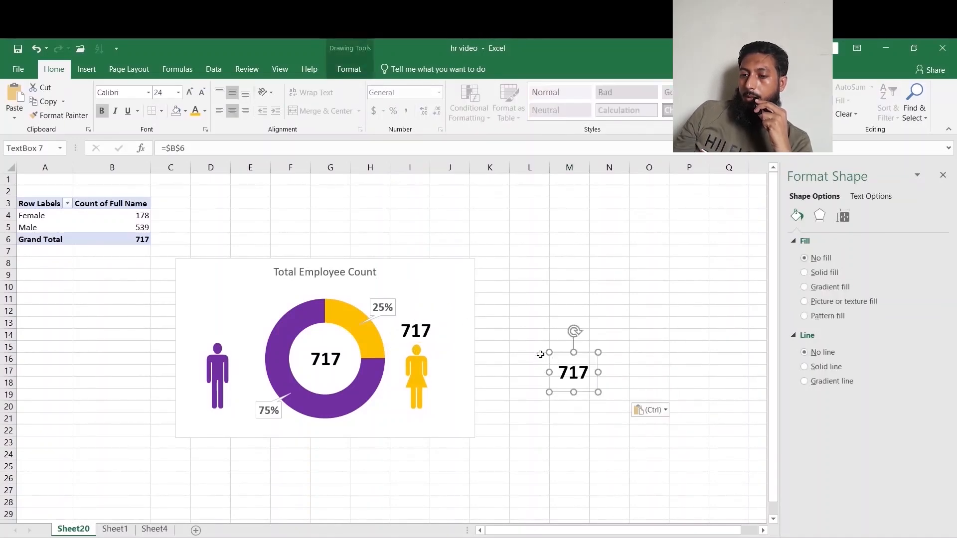
drag(576, 354, 223, 306)
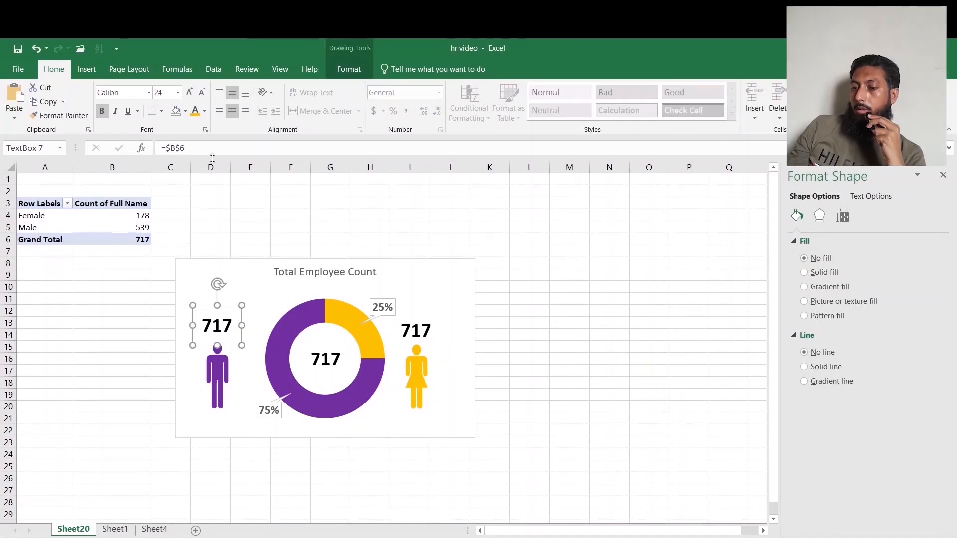
Link the label above the male icon to cell B5.
drag(212, 150, 152, 148)
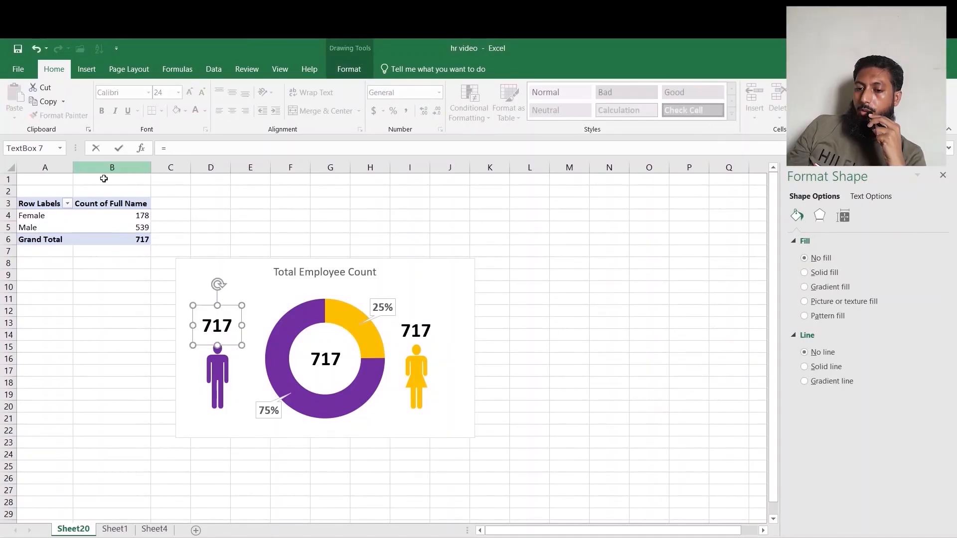
click(135, 226)
key(Return)
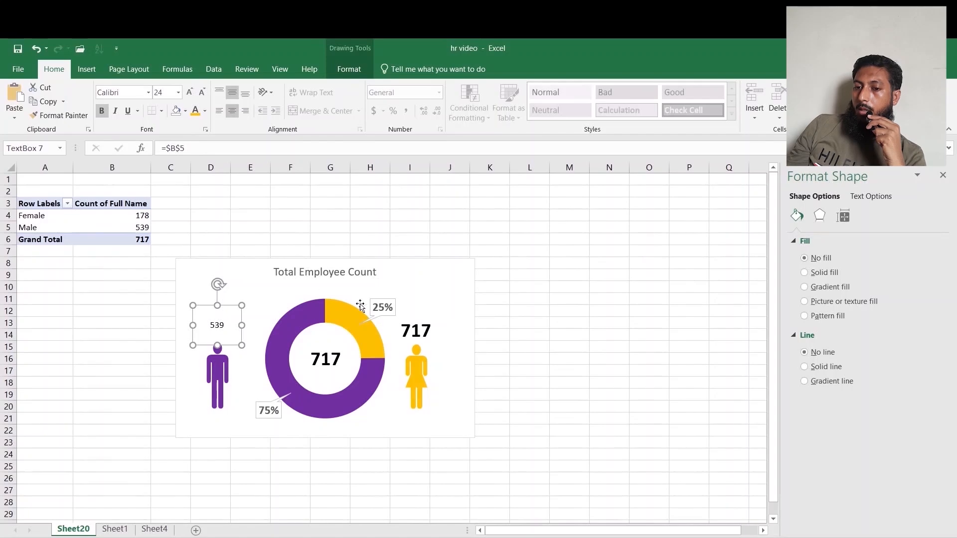
Link the label above the female icon to cell B4.
click(416, 333)
drag(214, 151, 154, 148)
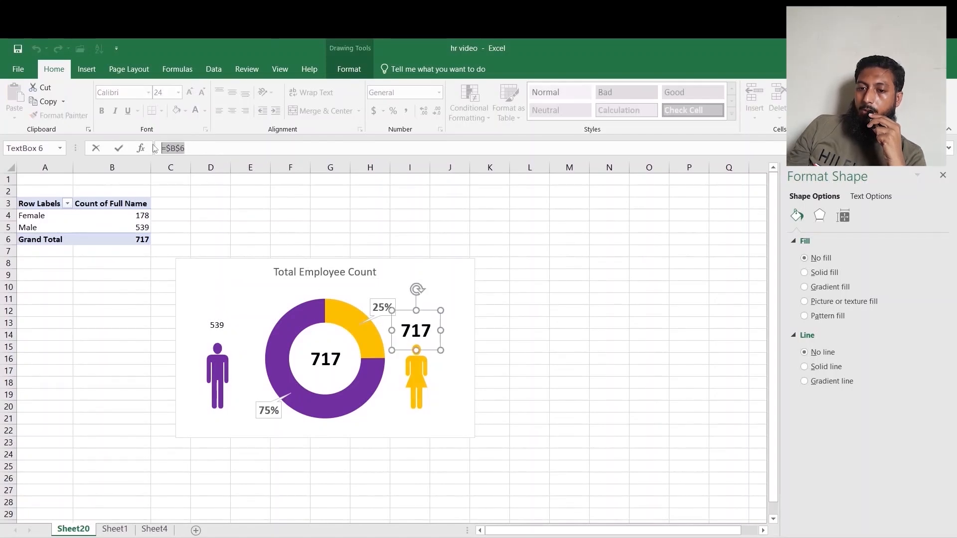
text(=)
click(140, 214)
key(Return)
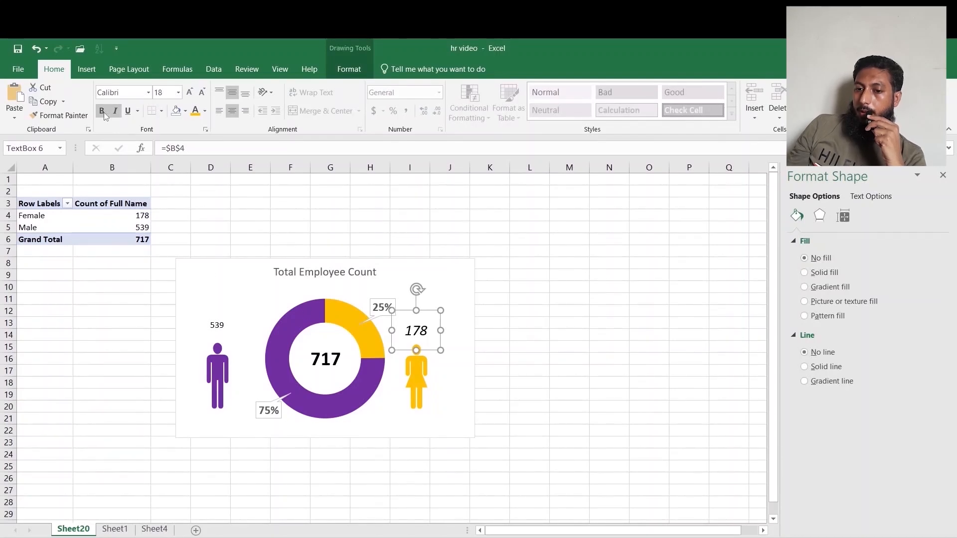
Increase the male count label's font size to 18.
click(211, 326)
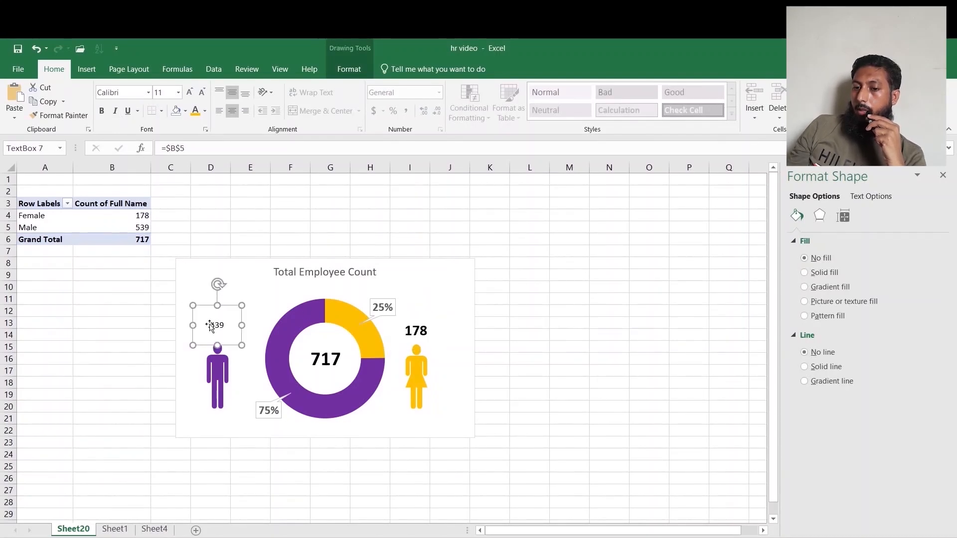
click(189, 93)
click(190, 93)
click(190, 93)
click(202, 95)
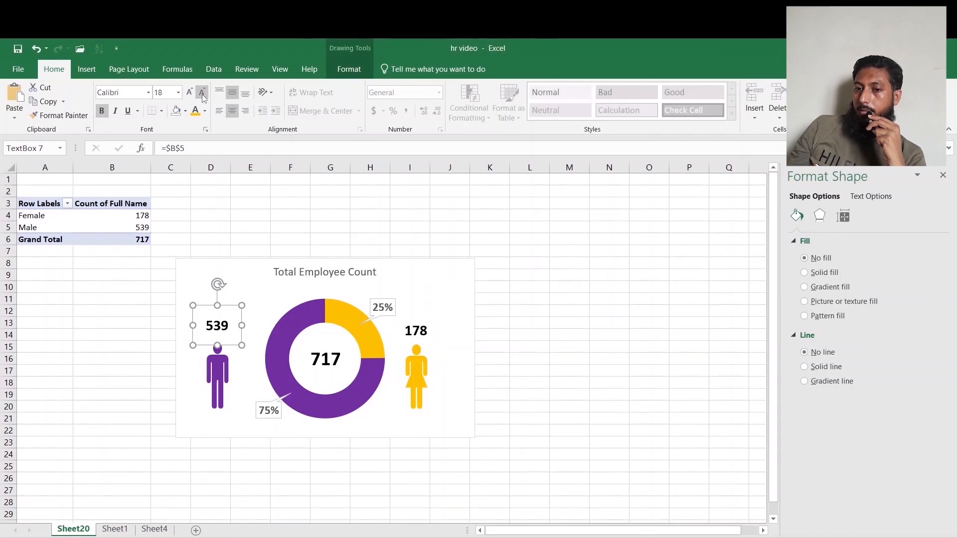
Make the chart title bold and one size larger.
click(540, 395)
click(319, 273)
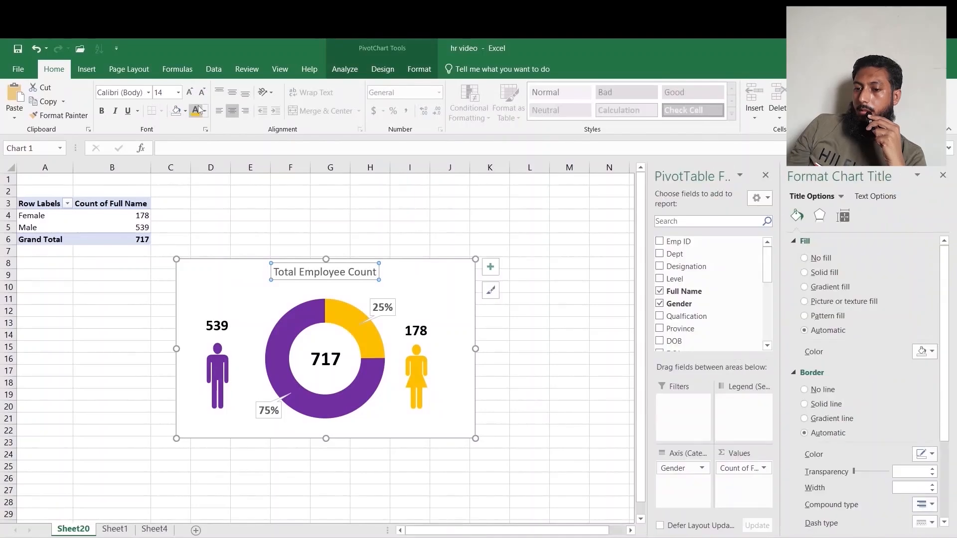
click(214, 120)
key(ctrl+b)
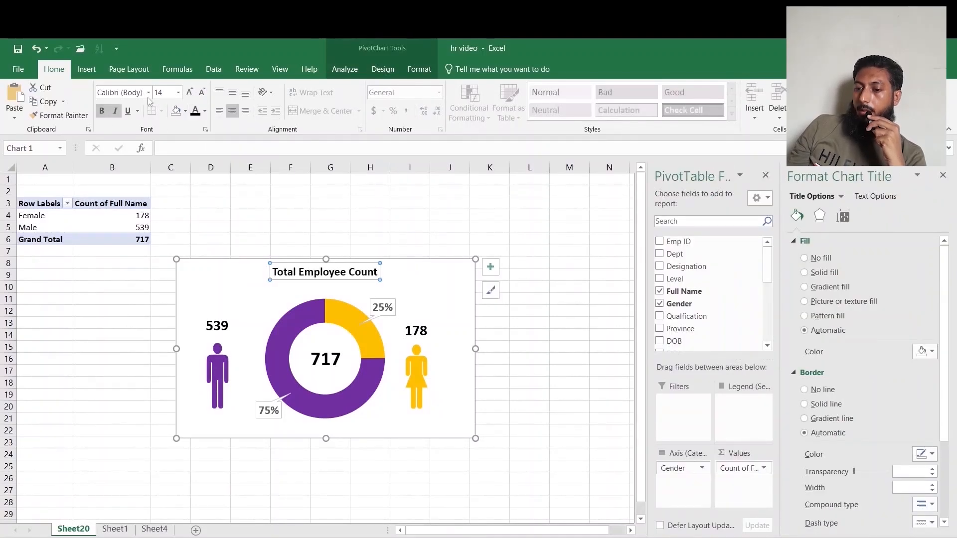
click(187, 95)
click(187, 94)
click(526, 360)
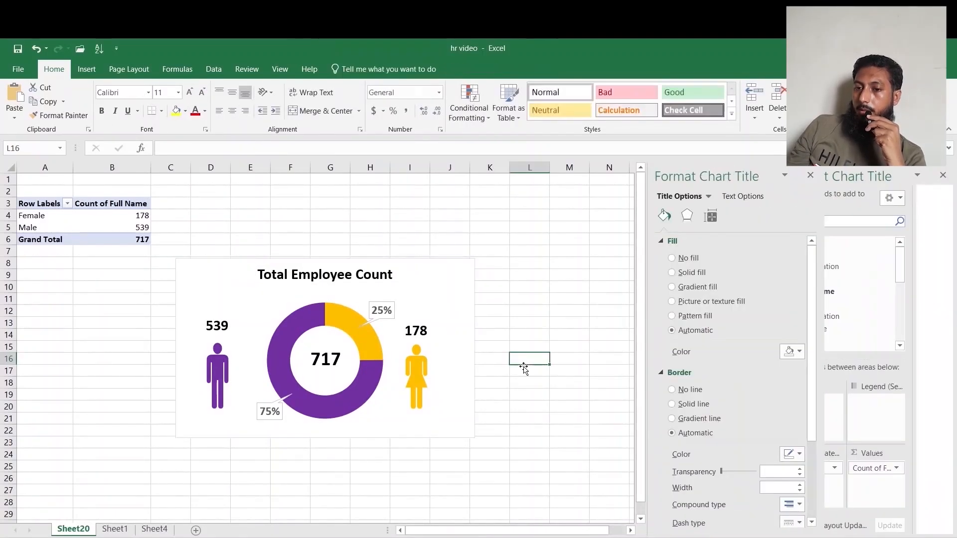
Select the chart together with the icons and labels, group them, and nudge the group slightly.
click(421, 260)
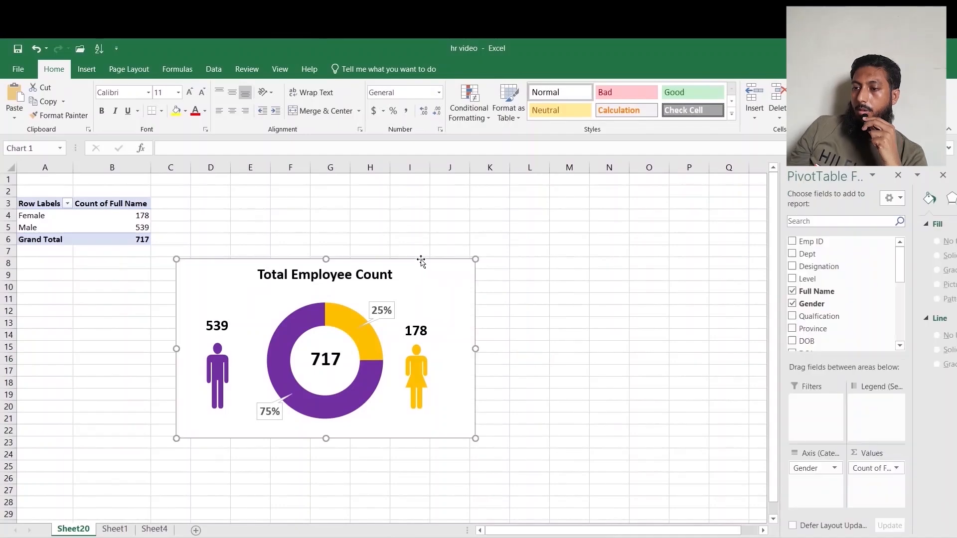
click(420, 349)
ctrl+click(422, 377)
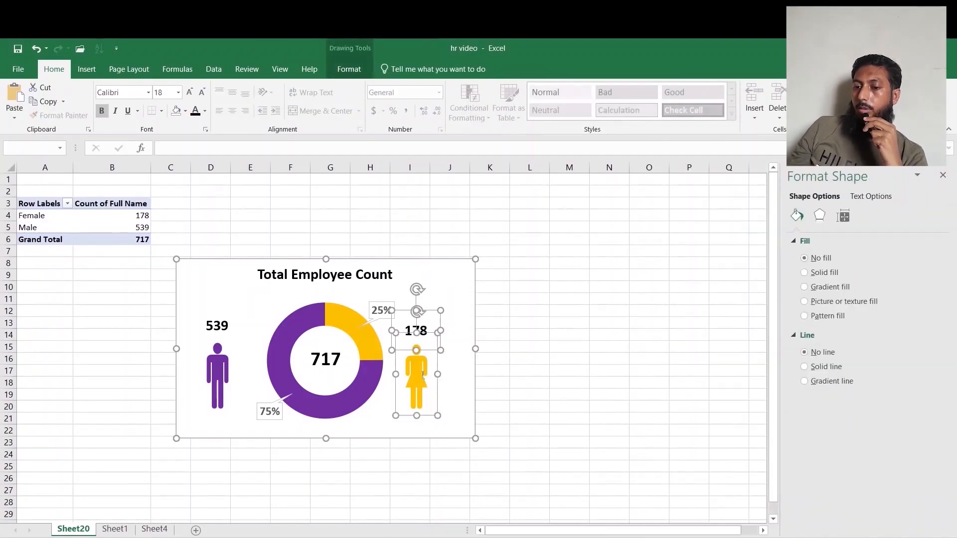
ctrl+click(328, 364)
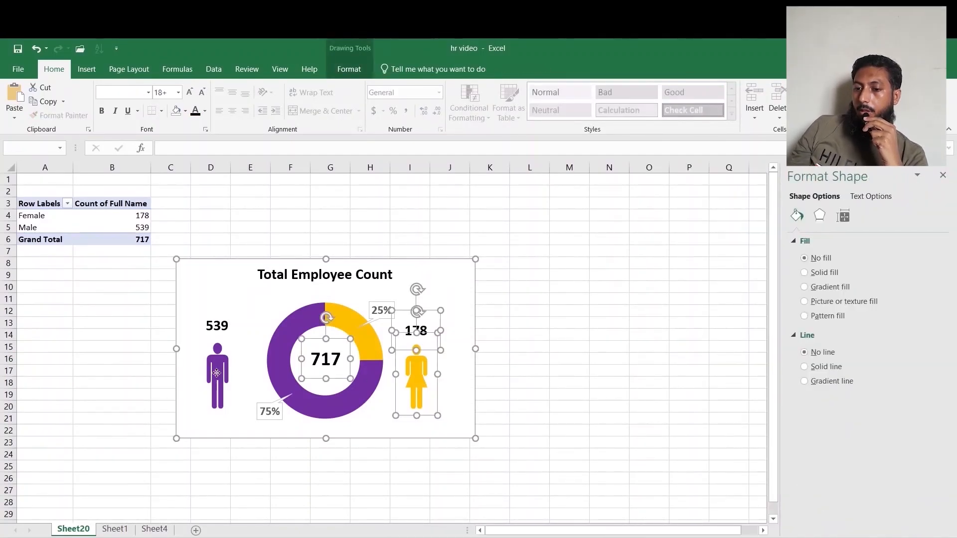
ctrl+click(216, 373)
ctrl+click(223, 326)
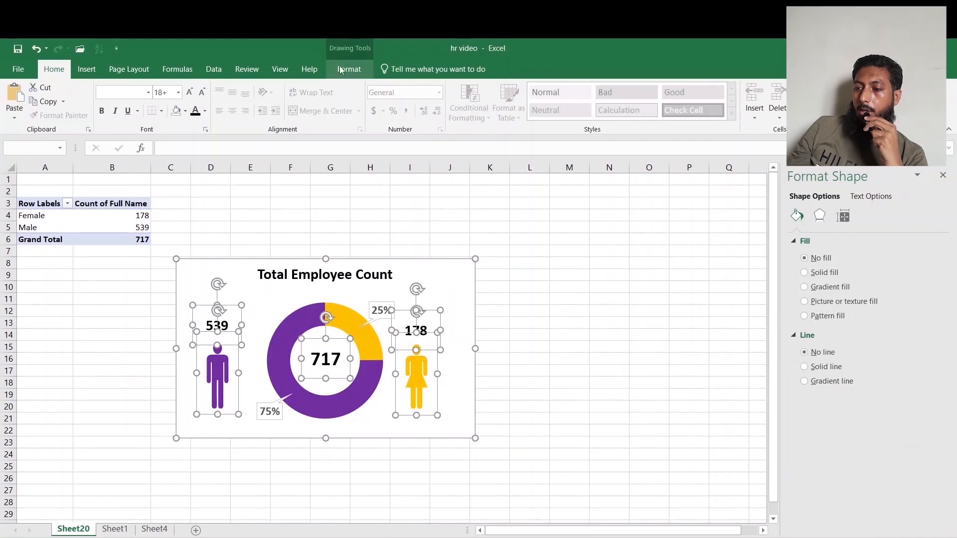
click(349, 69)
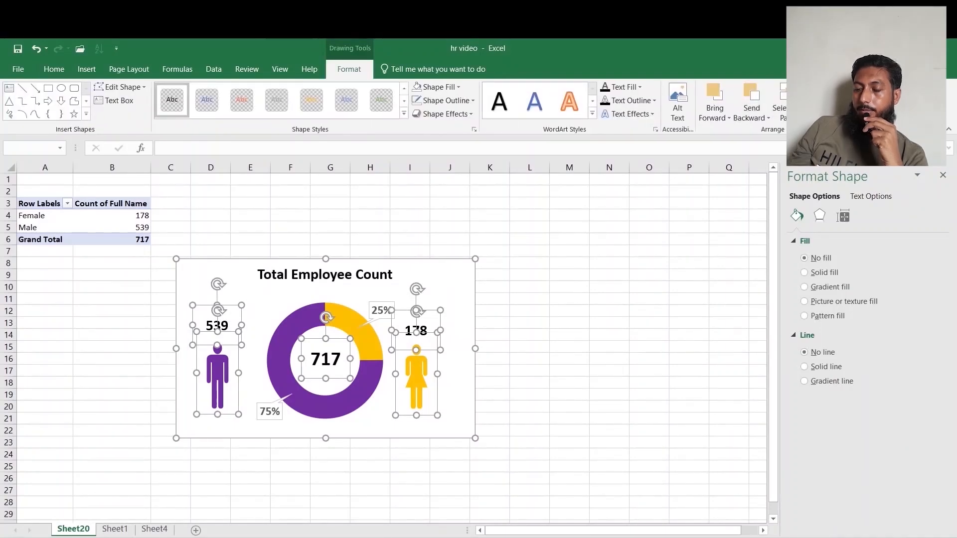
click(651, 360)
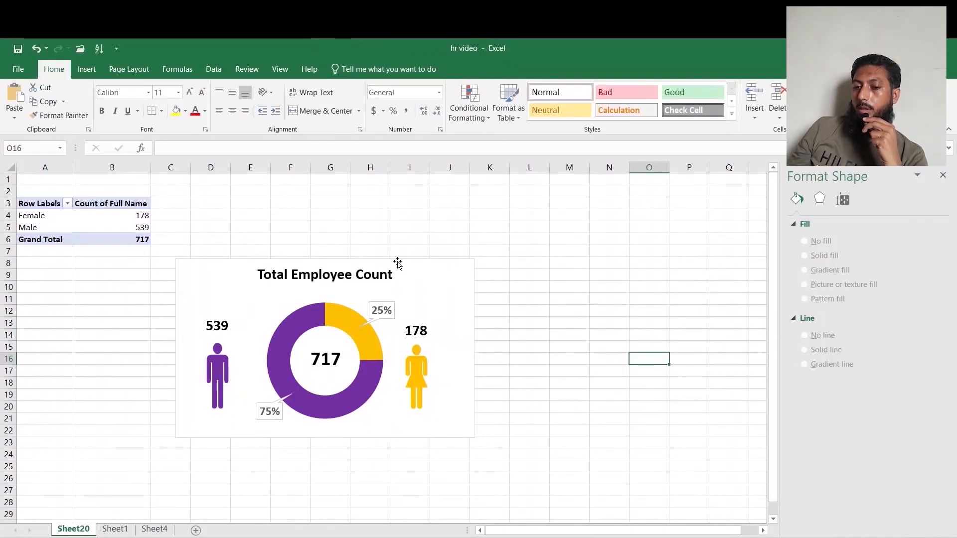
mouse_move(398, 263)
mouse_down()
mouse_move(456, 243)
mouse_move(394, 269)
mouse_move(422, 268)
mouse_up()
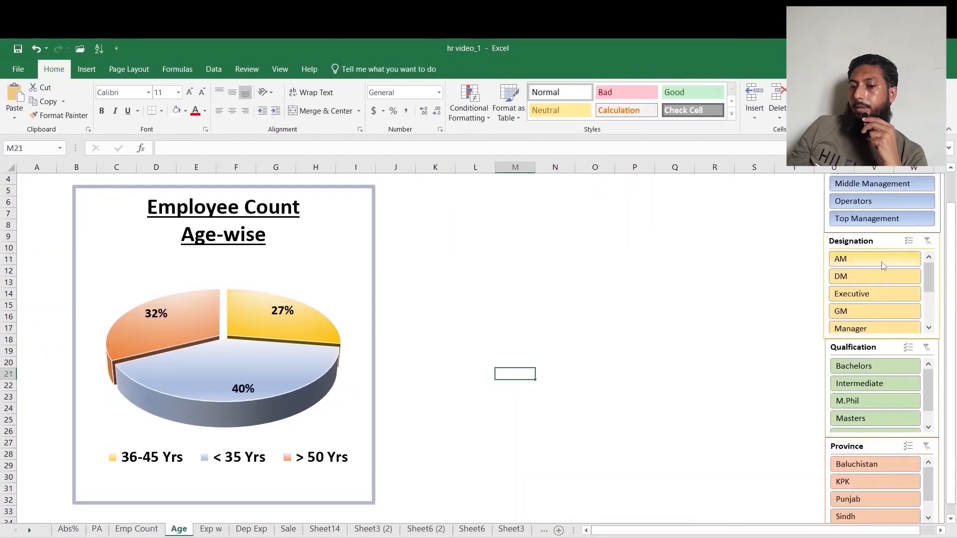
Try the Designation slicer on the finished Age-wise employee count dashboard sheet.
click(881, 263)
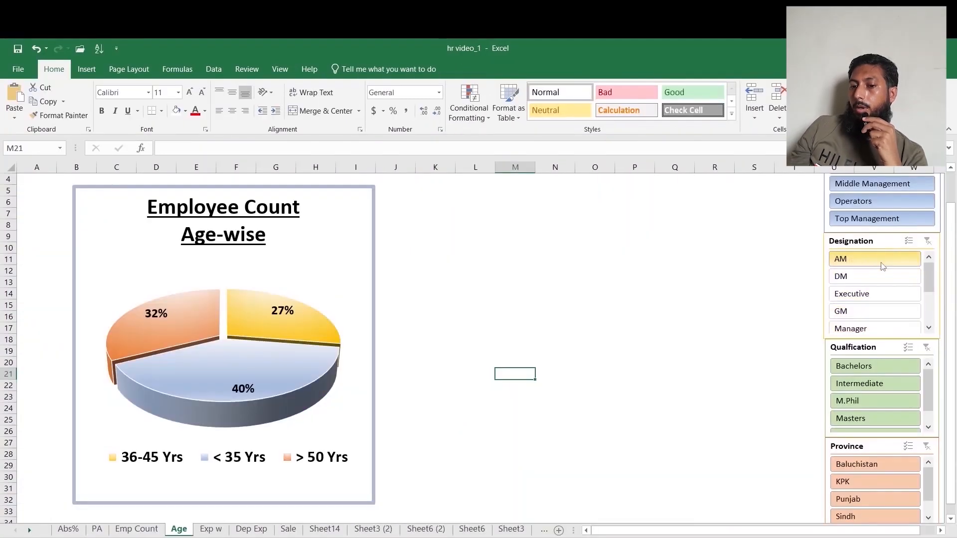
click(882, 293)
click(881, 311)
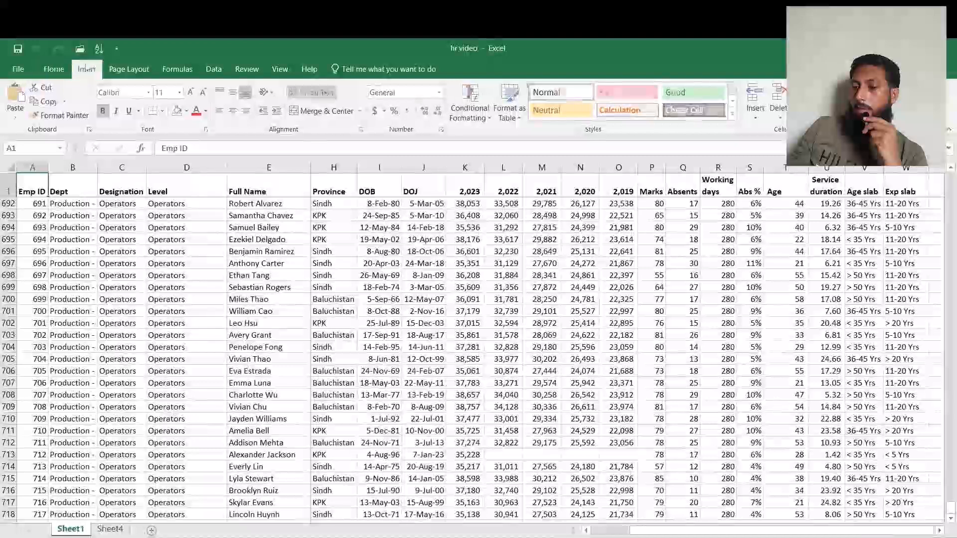
Insert a PivotTable from the employee data into a new worksheet.
click(86, 69)
click(20, 100)
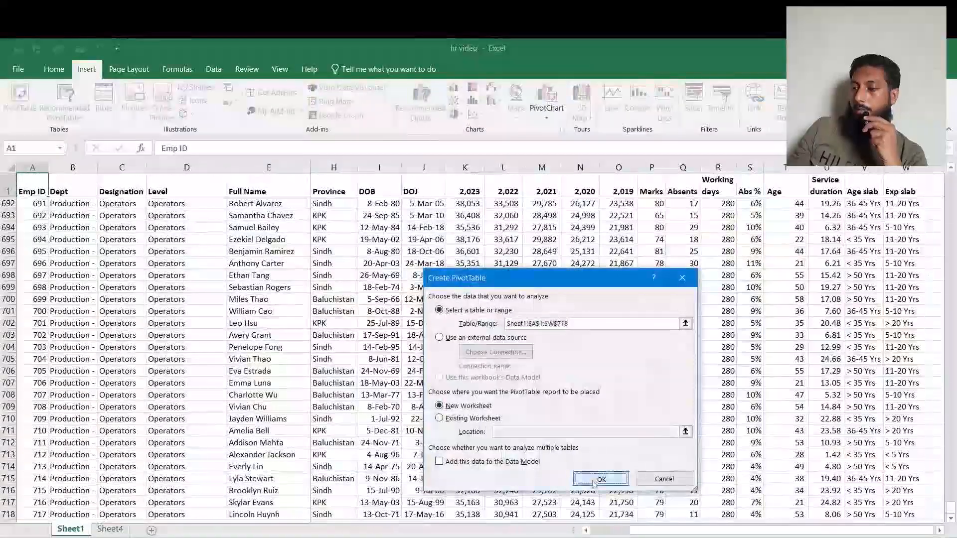
click(600, 479)
Add Age slab to the pivot rows and Full Name to values as a count.
scroll(878, 299, down, 5)
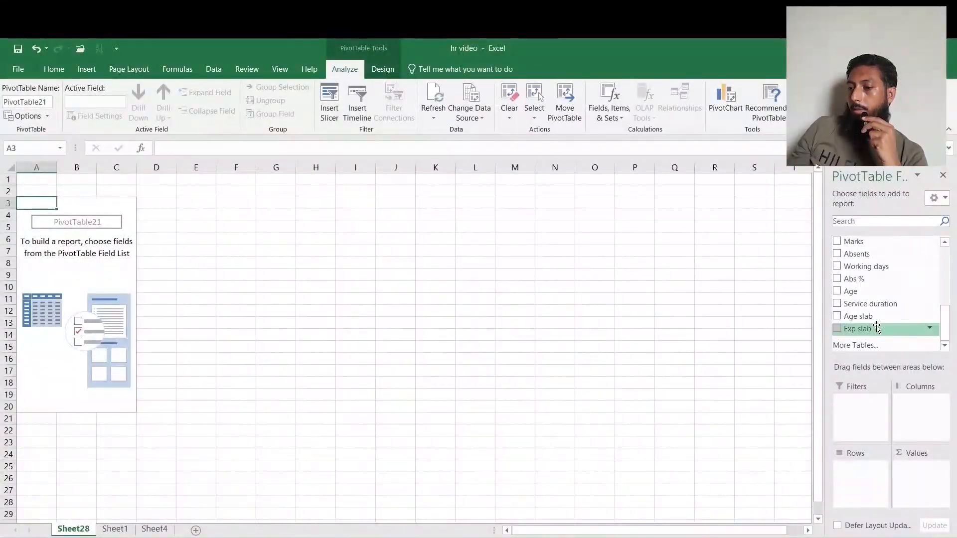
drag(858, 316, 878, 469)
drag(942, 337, 942, 280)
drag(860, 291, 923, 491)
click(149, 225)
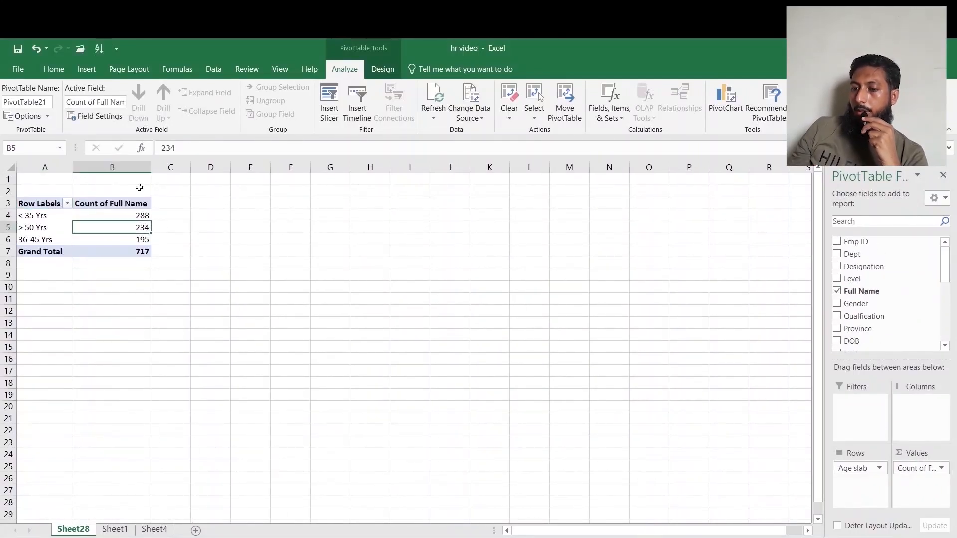
Insert a 3-D pie chart from the age pivot table and hide all field buttons on the chart.
click(86, 69)
click(448, 113)
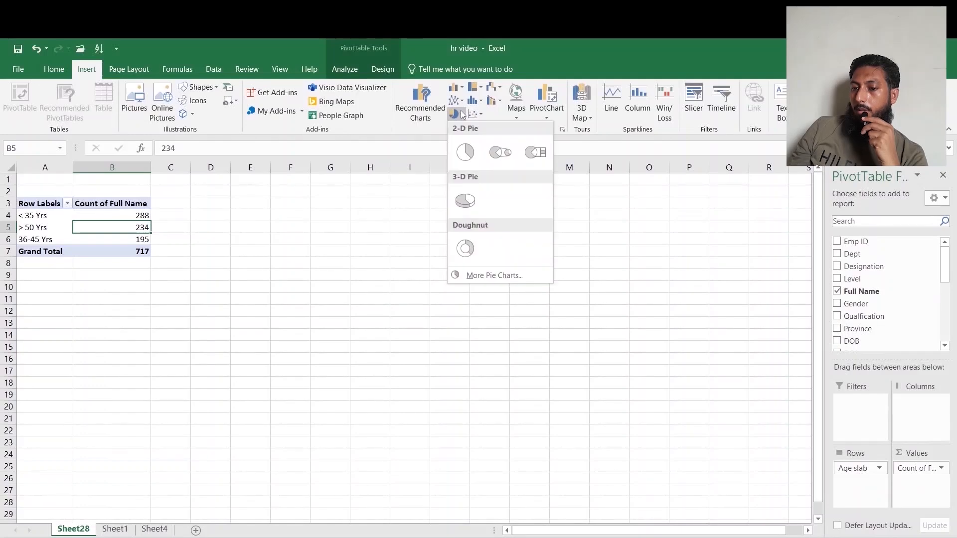
click(465, 196)
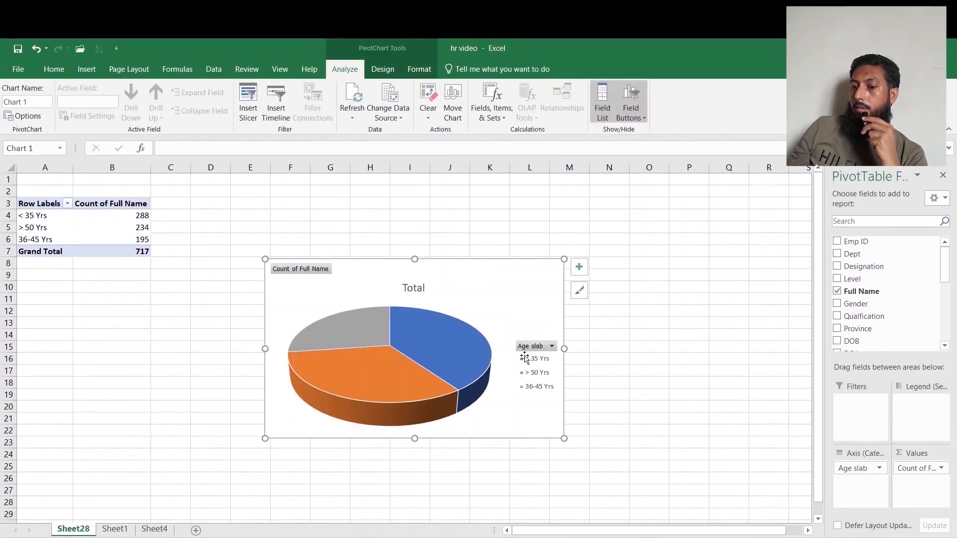
right_click(305, 277)
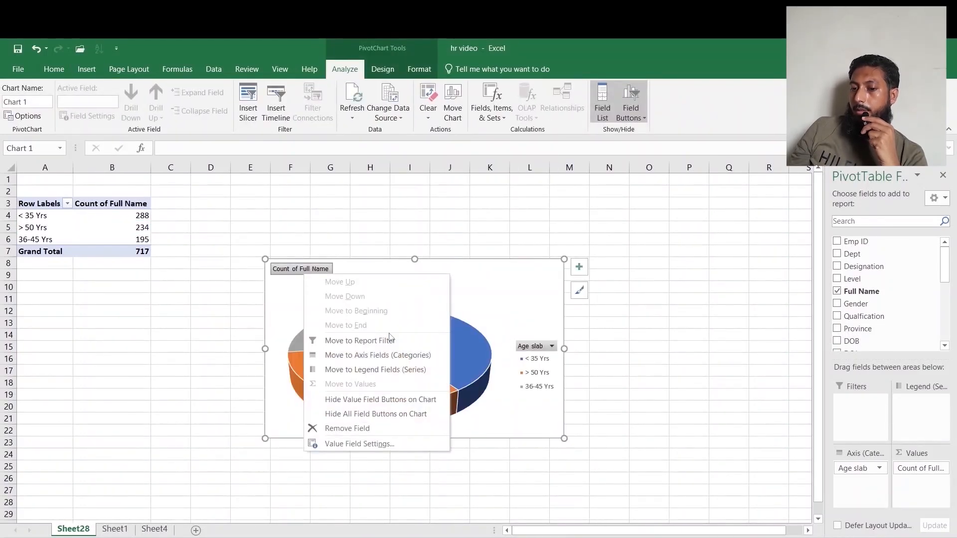
click(391, 414)
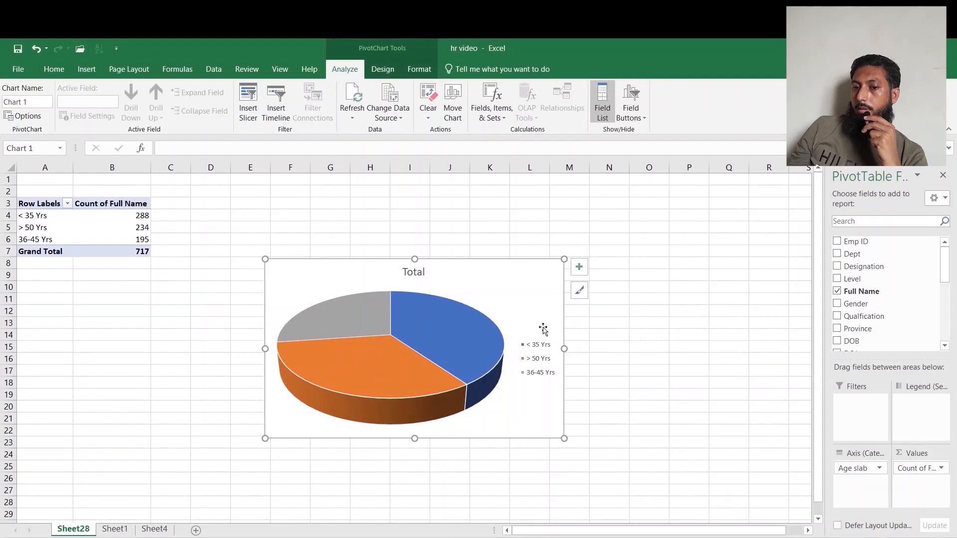
Apply a quick layout that places the legend below the pie.
click(382, 70)
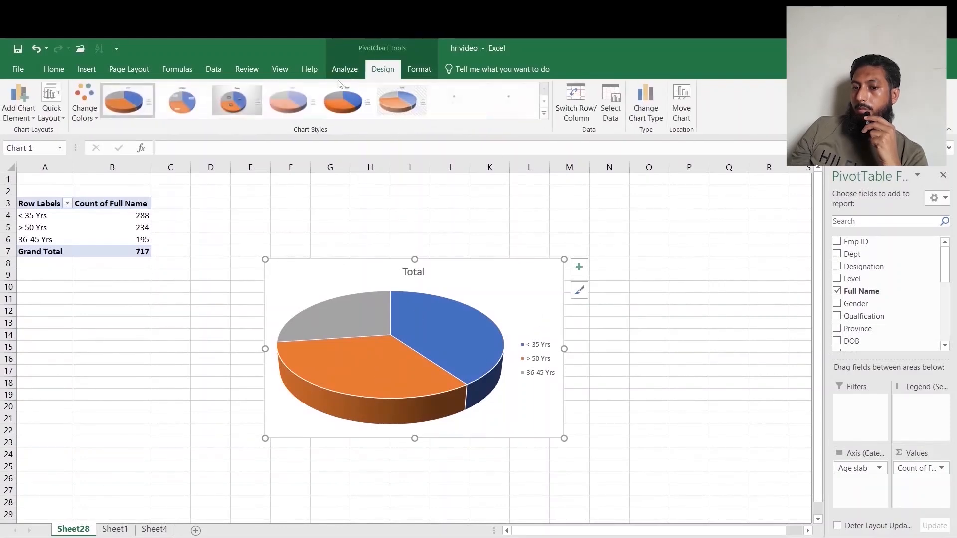
click(62, 120)
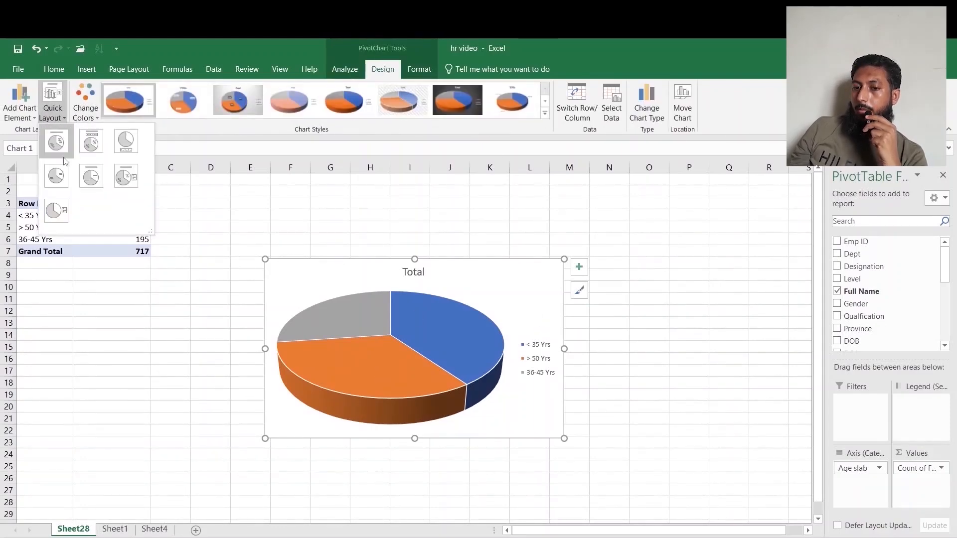
click(126, 141)
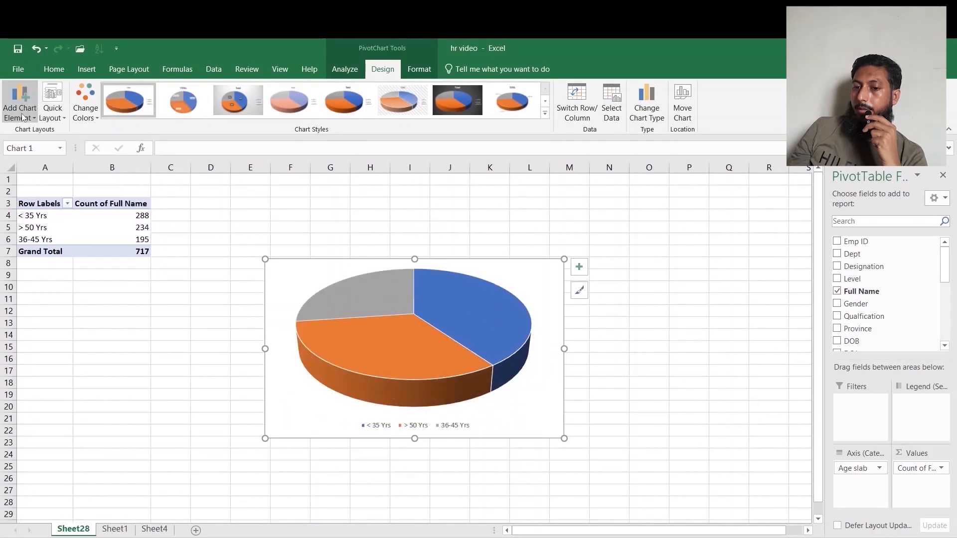
Add a chart title above the chart reading "Employee Count Age Wise".
click(29, 115)
mouse_move(45, 131)
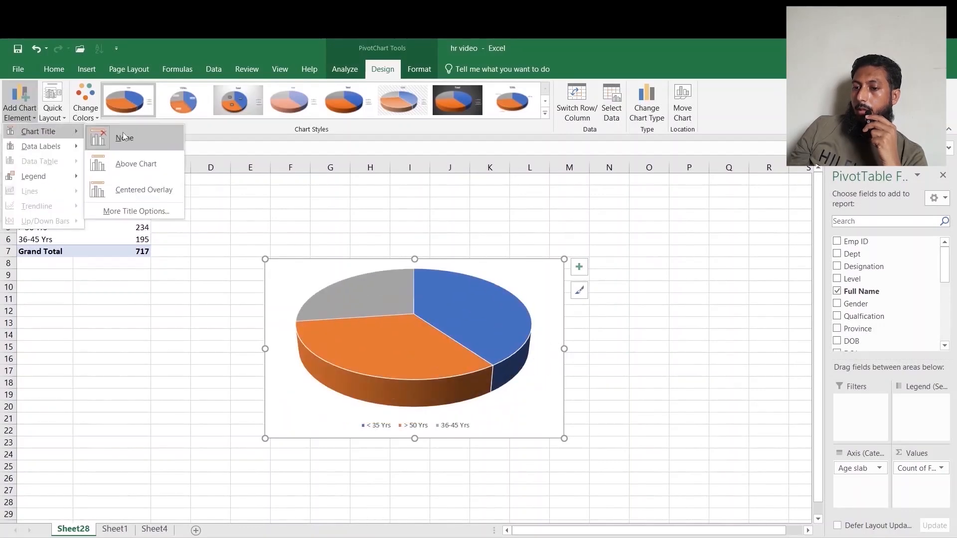
click(136, 170)
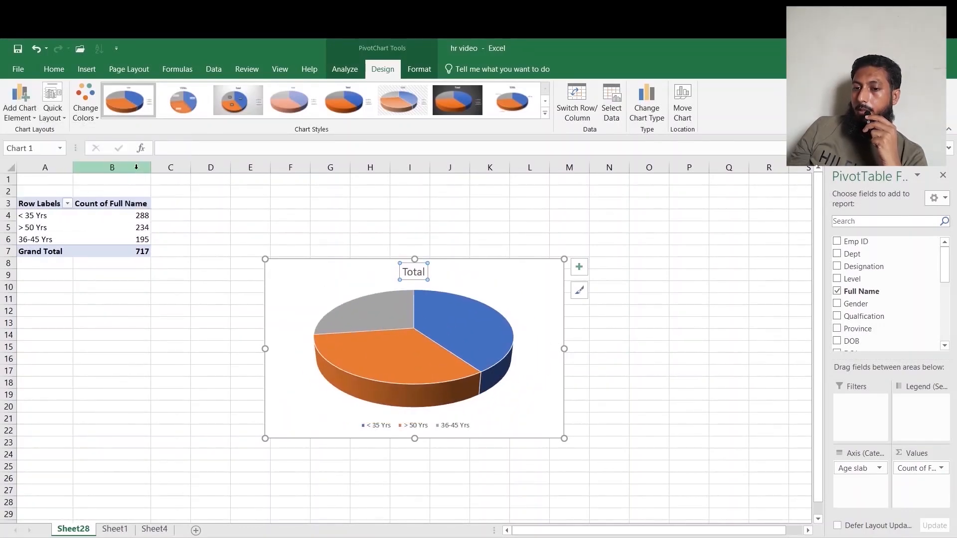
text(Employee Count Age Wise)
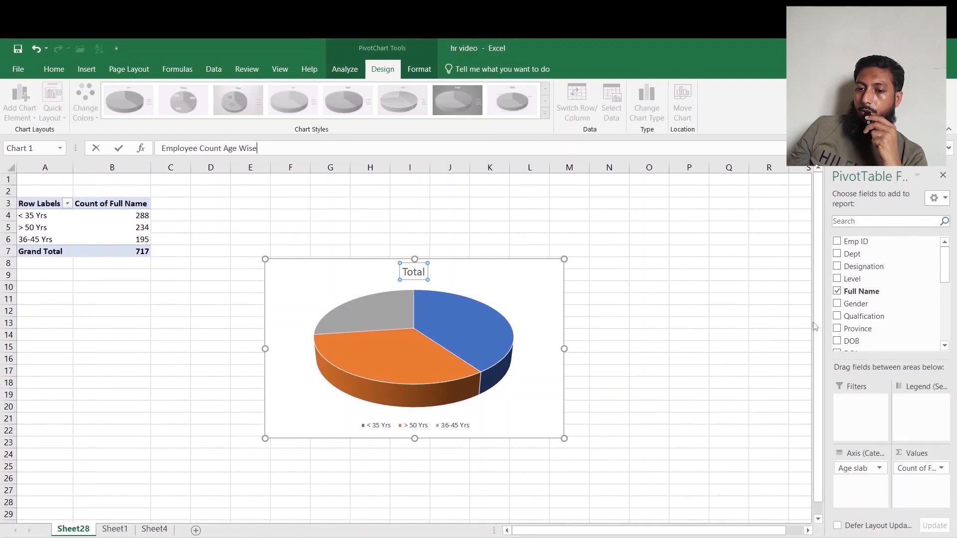
click(648, 311)
click(424, 269)
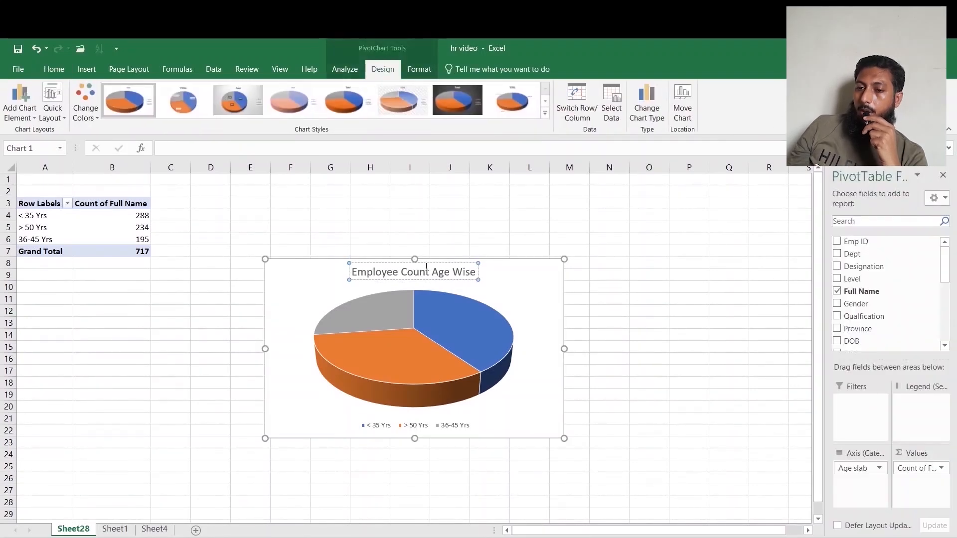
Format the chart title bold and enlarge its font to 18 pt.
click(54, 69)
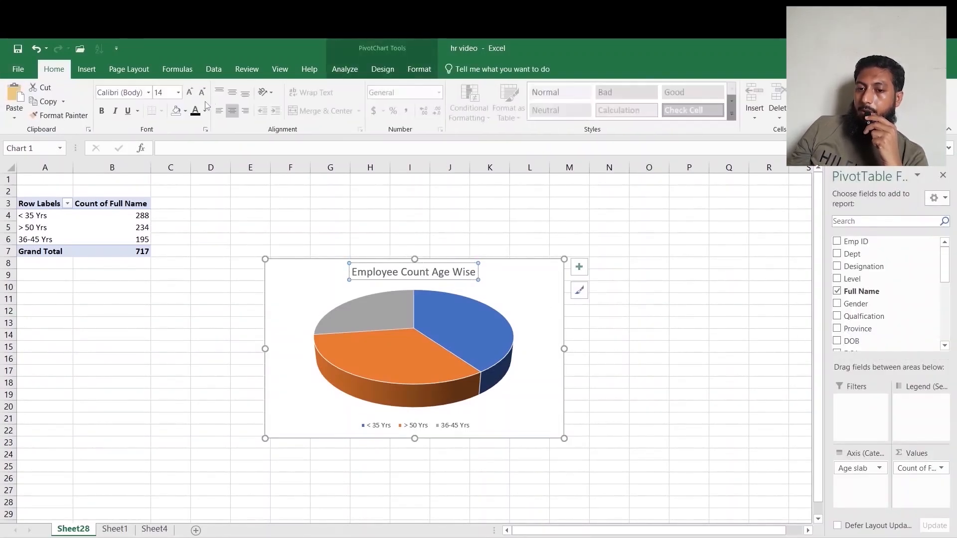
click(110, 114)
click(101, 114)
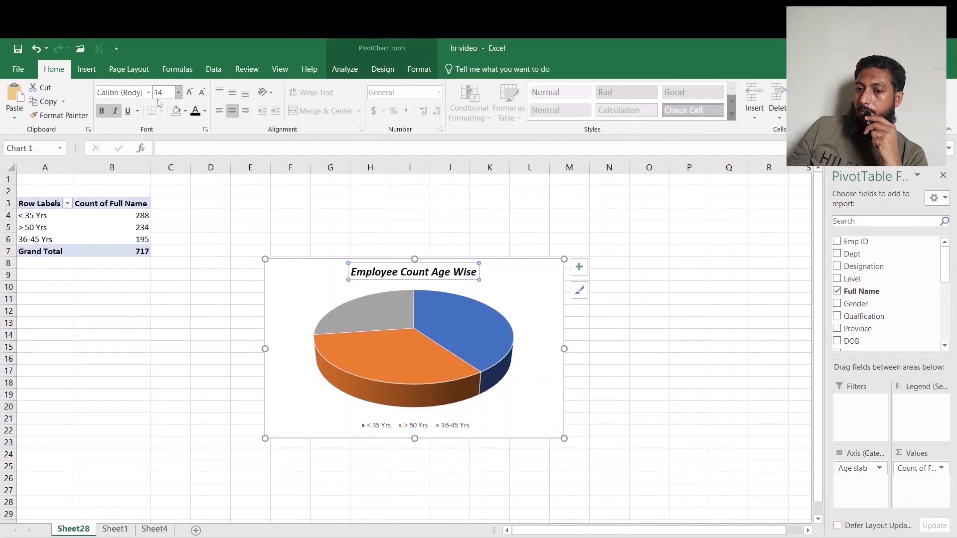
click(115, 111)
click(190, 92)
click(189, 92)
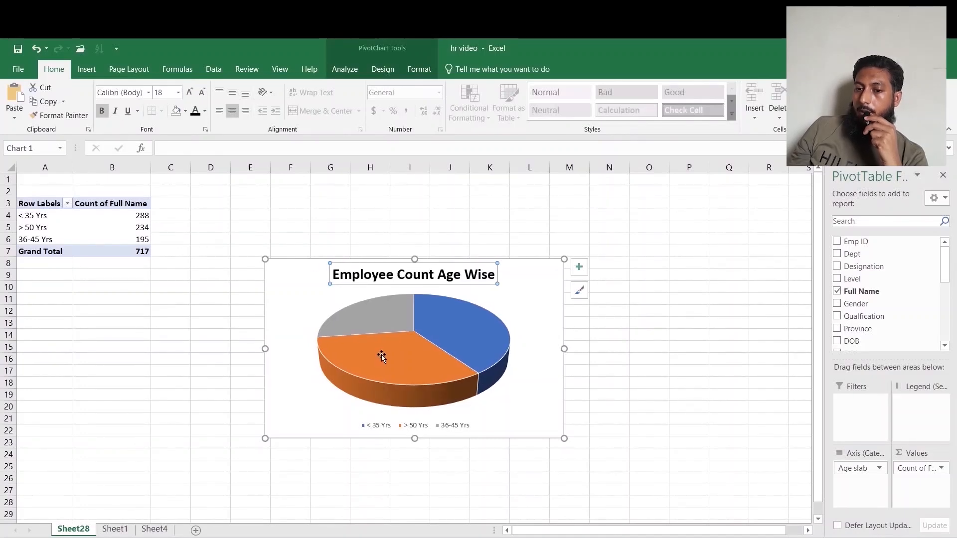
Make the legend text bold and enlarge it to 11 pt.
click(414, 429)
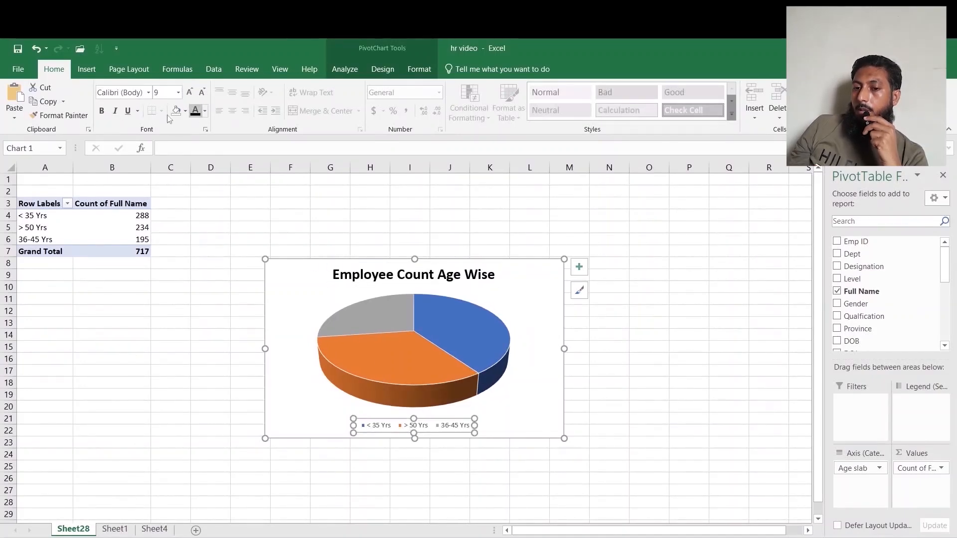
click(102, 111)
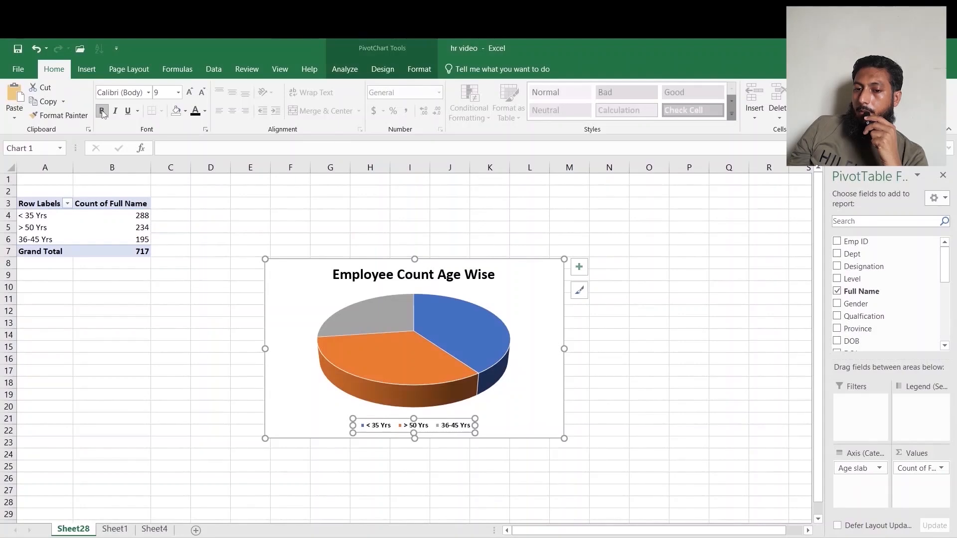
click(189, 92)
click(189, 92)
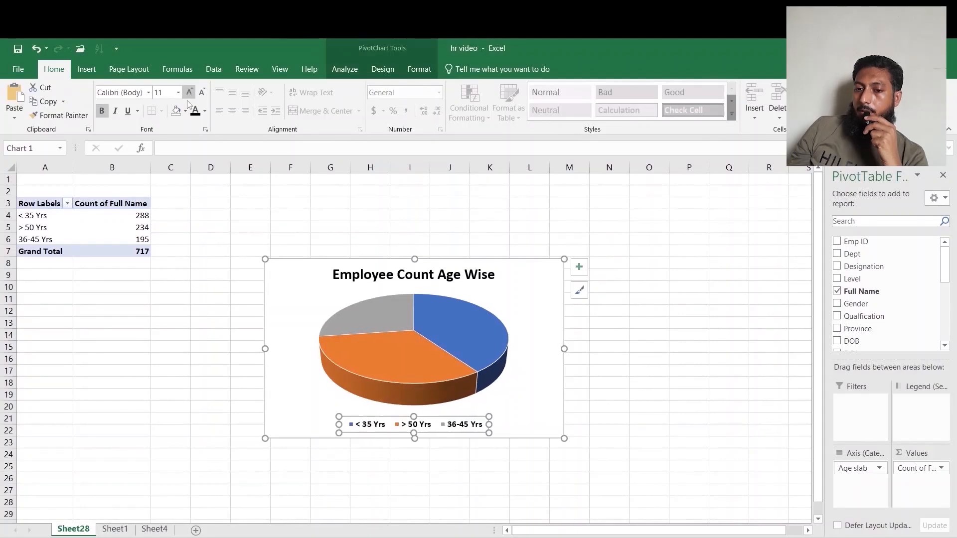
Add data labels to the pie series.
click(372, 312)
right_click(373, 317)
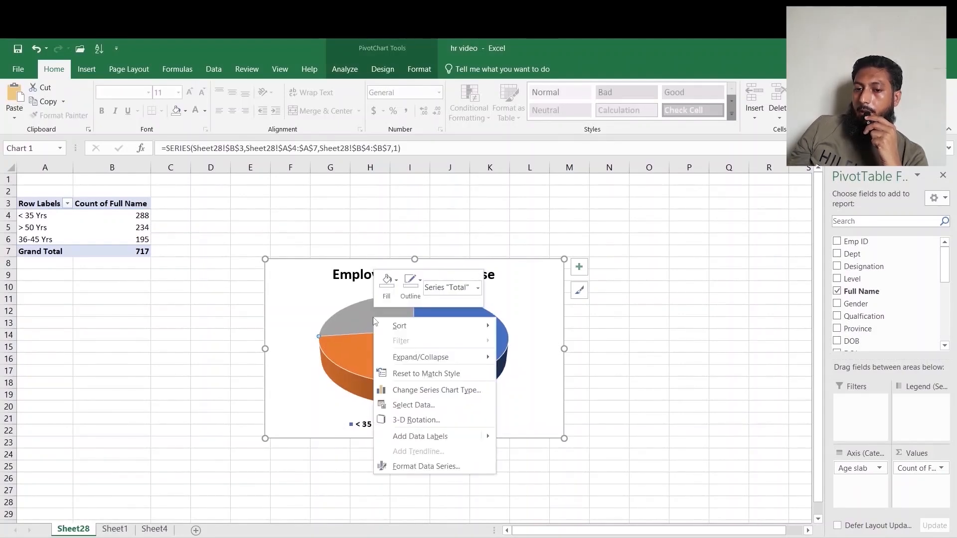
mouse_move(487, 435)
click(535, 441)
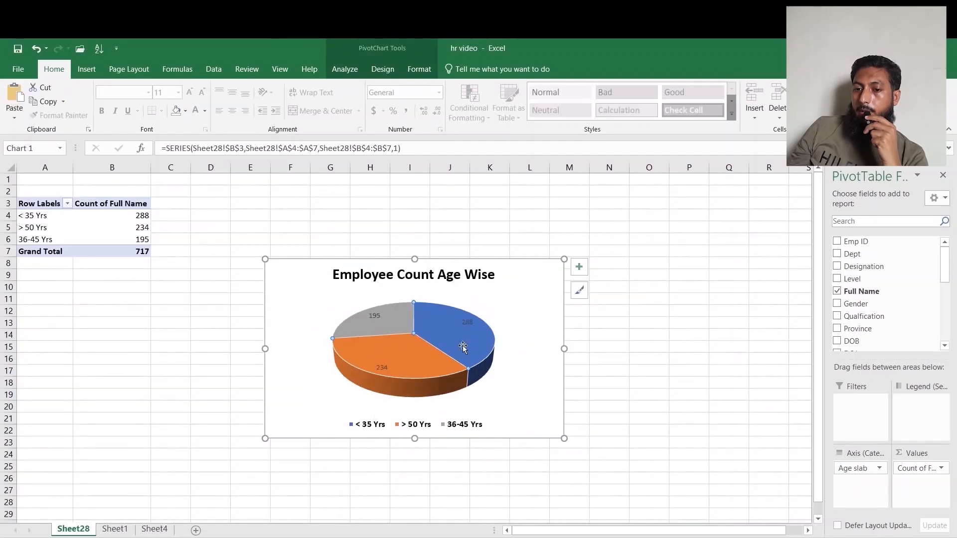
Give the pie slices a medium preset gradient fill through Format Data Point.
click(470, 326)
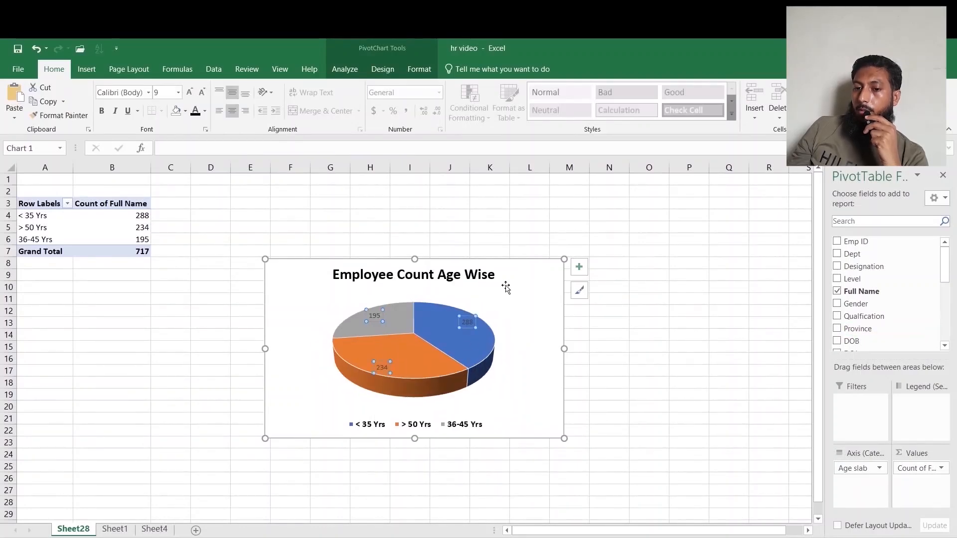
click(462, 351)
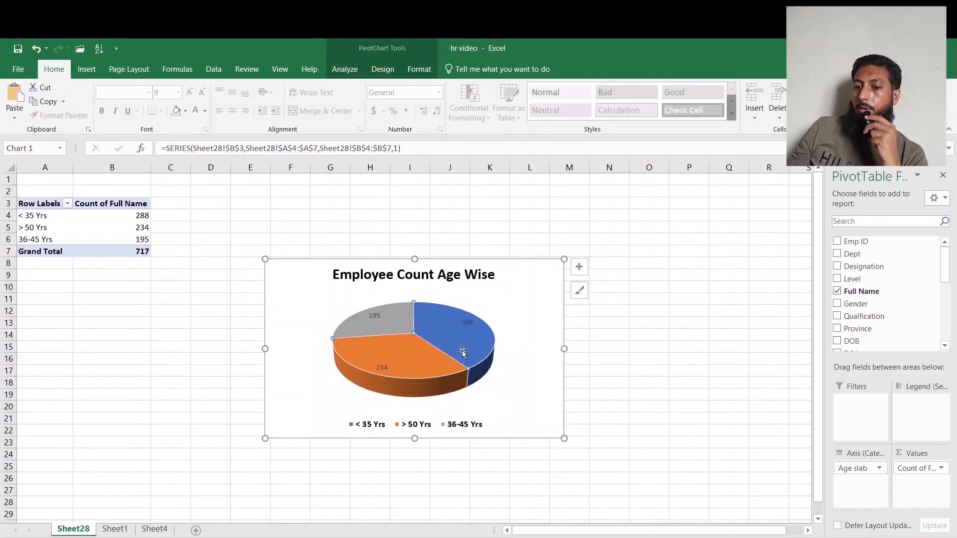
right_click(462, 351)
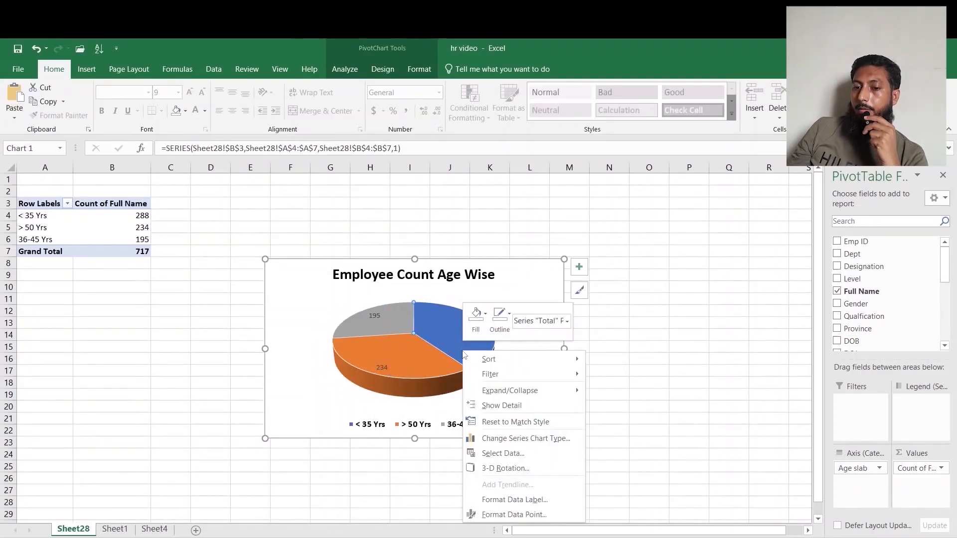
click(532, 513)
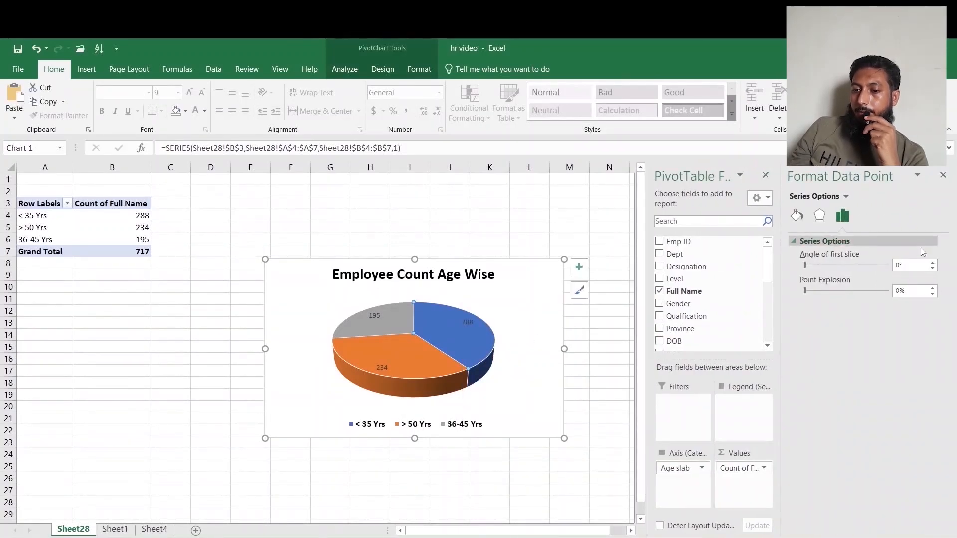
click(797, 216)
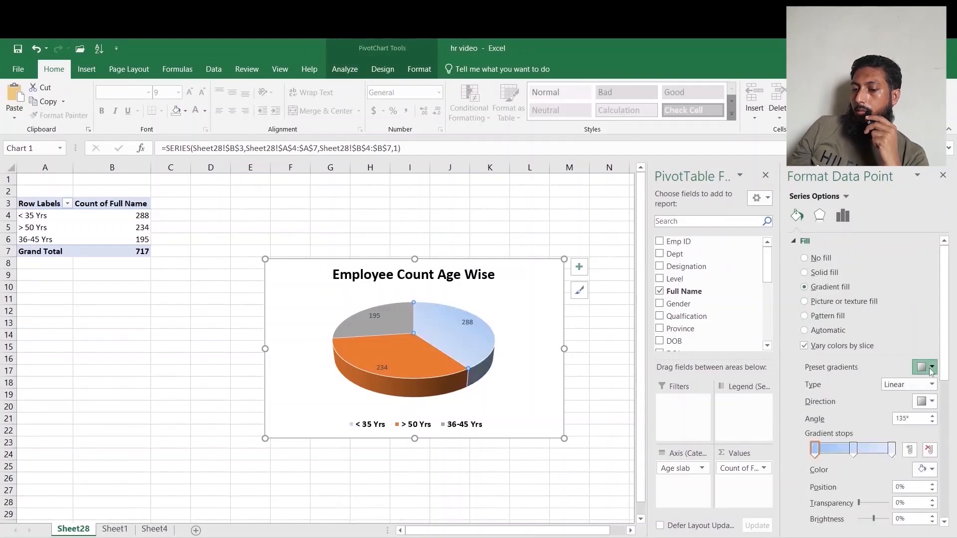
click(930, 368)
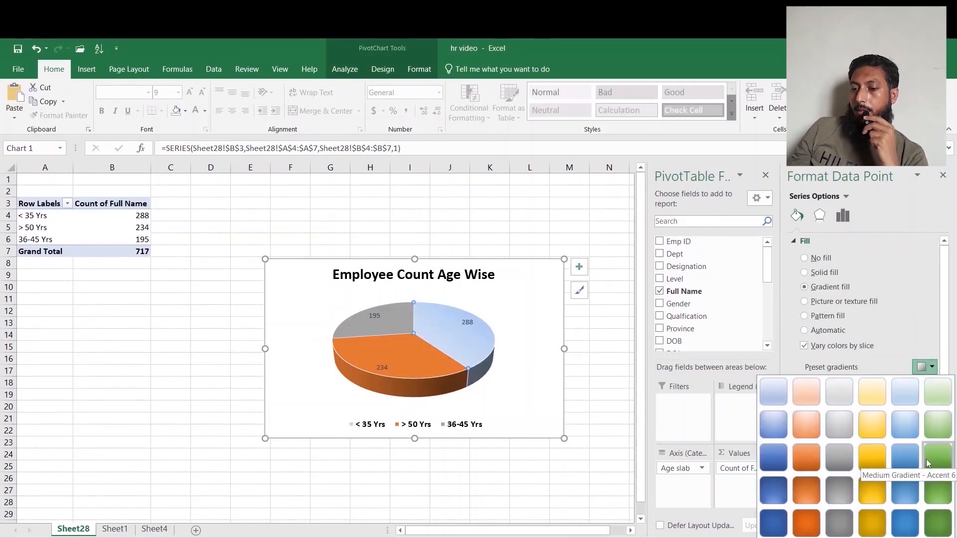
click(904, 457)
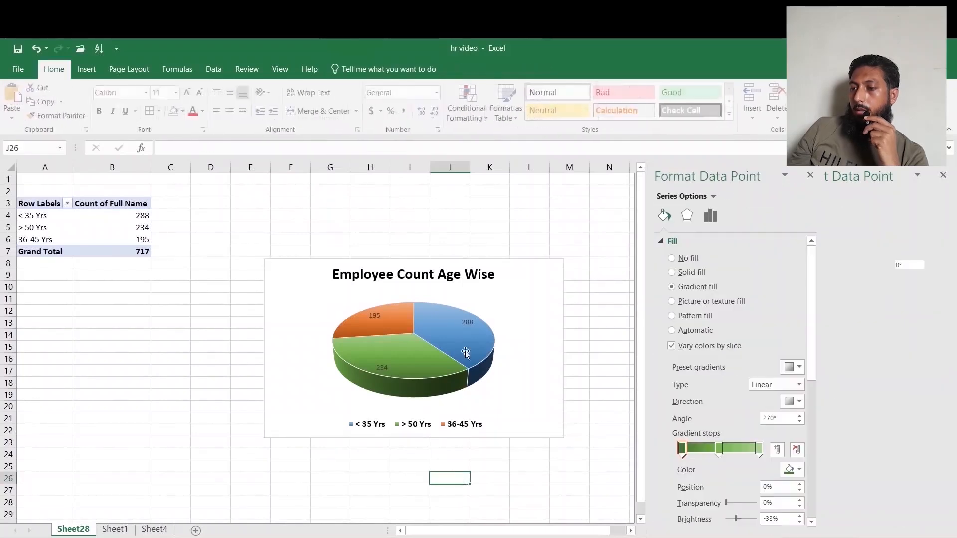
Change the data labels to show percentage instead of value.
click(470, 324)
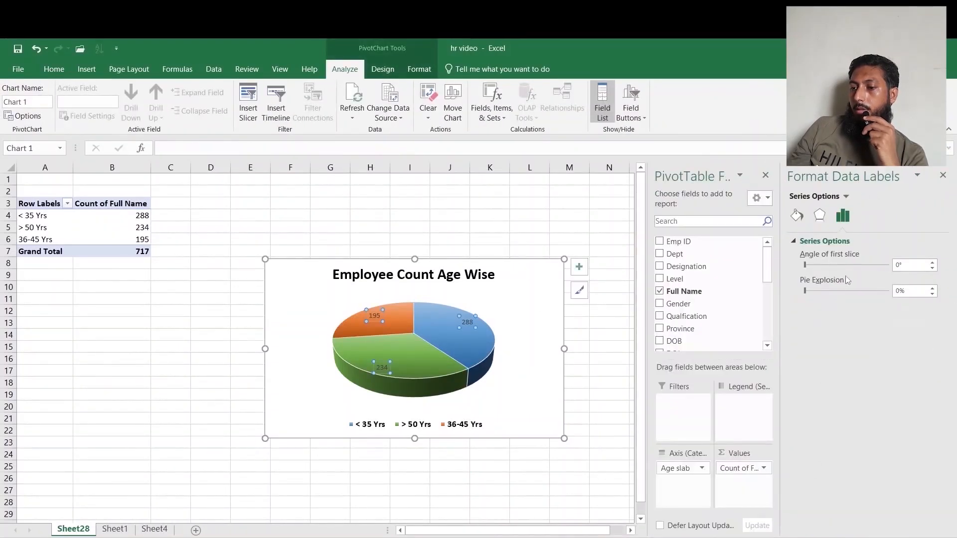
click(867, 215)
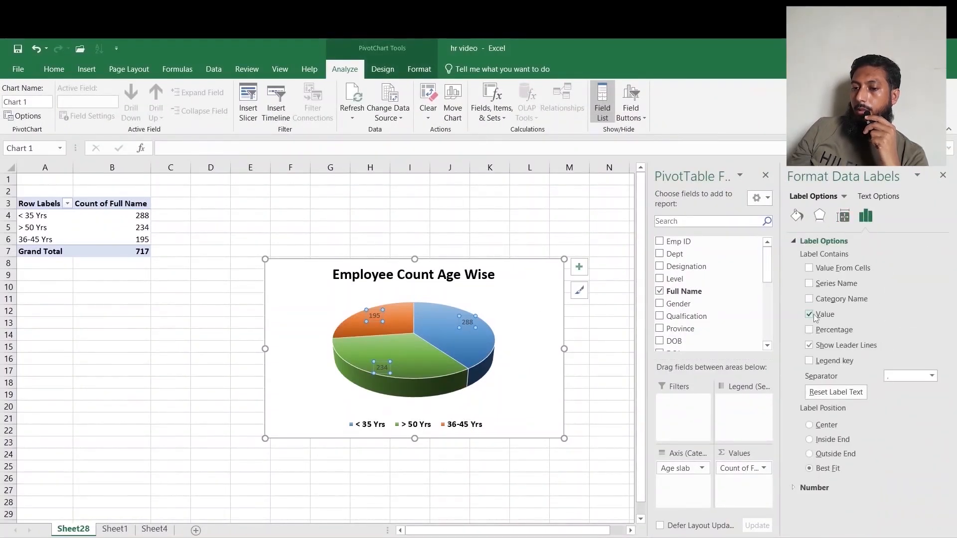
click(809, 314)
click(809, 329)
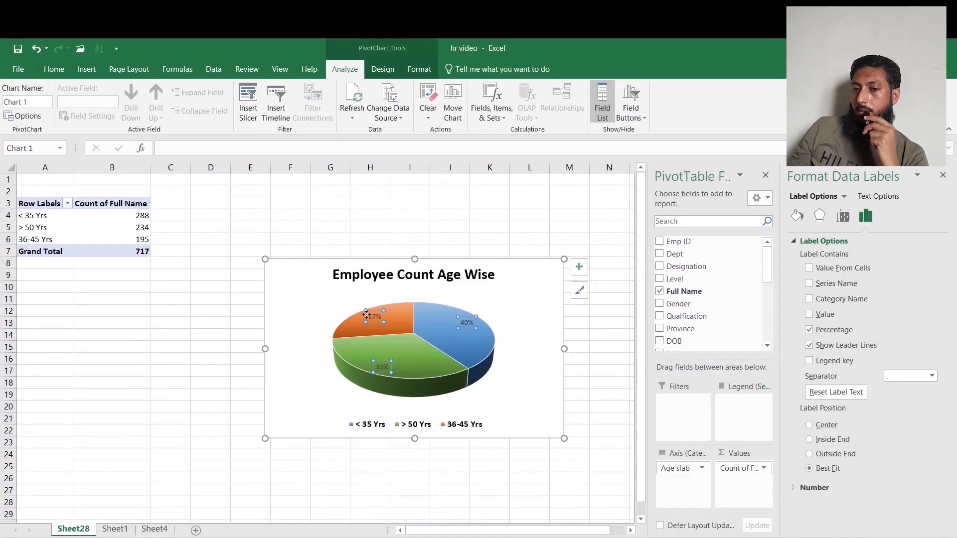
Enlarge the percentage labels to 12 pt and make them bold.
click(54, 69)
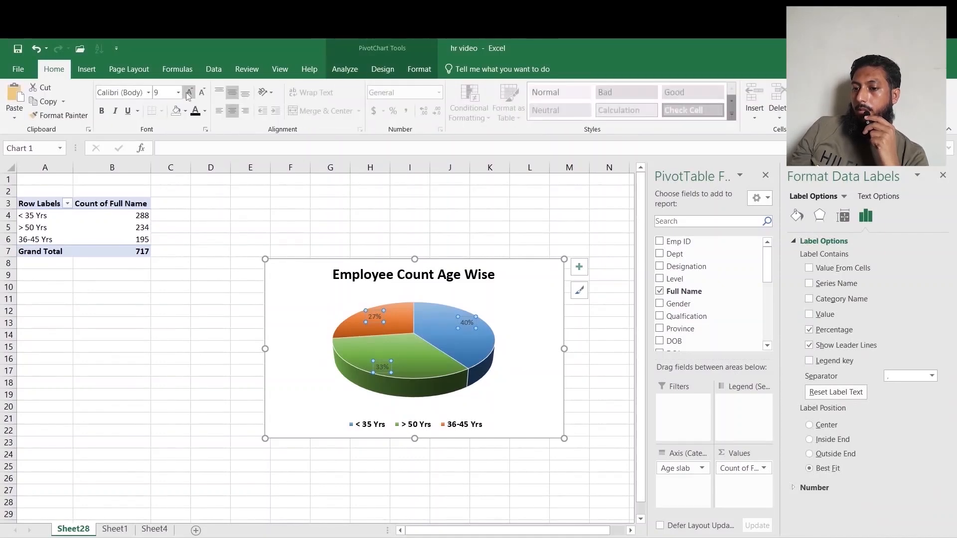
click(189, 93)
click(189, 92)
click(189, 92)
click(102, 110)
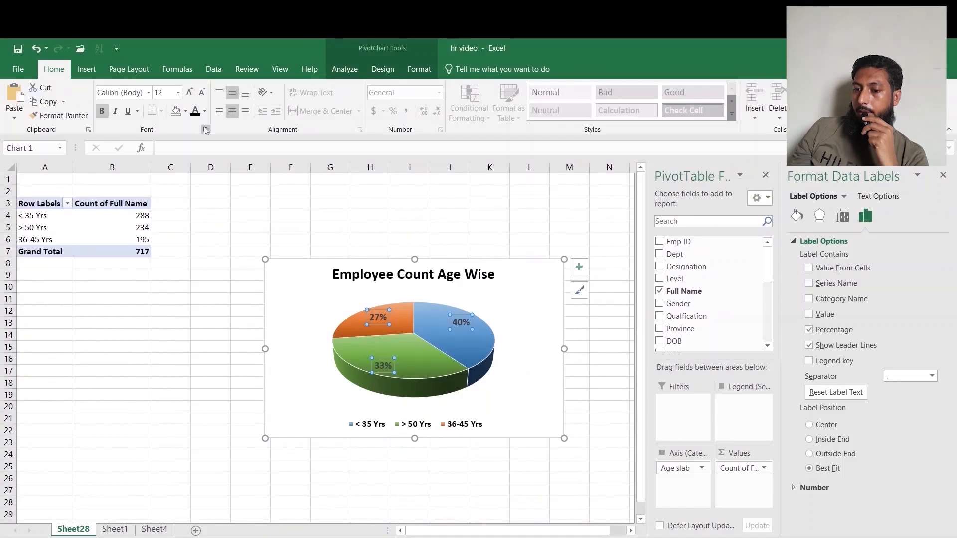
Insert Designation, Gender and Province slicers for the age-wise pivot table and arrange them beside the chart.
click(594, 381)
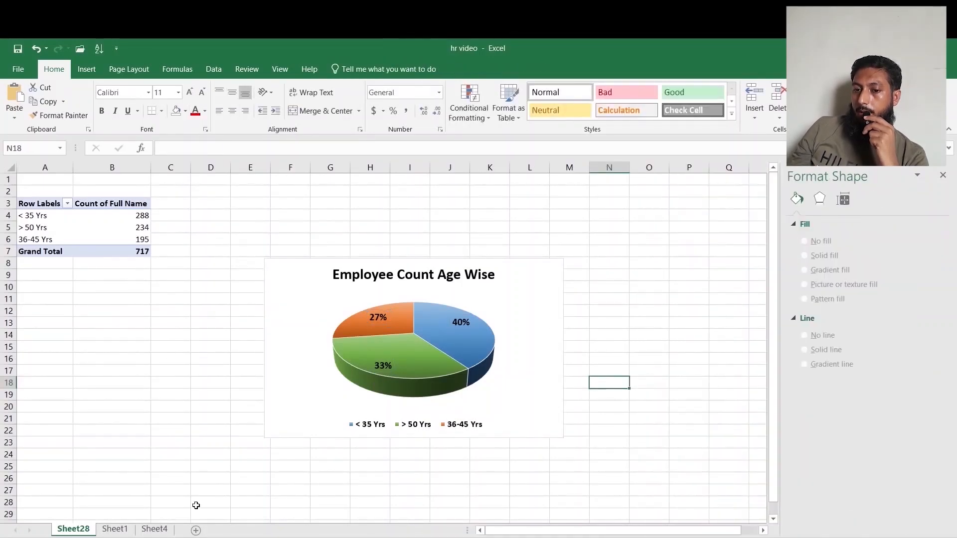
click(56, 231)
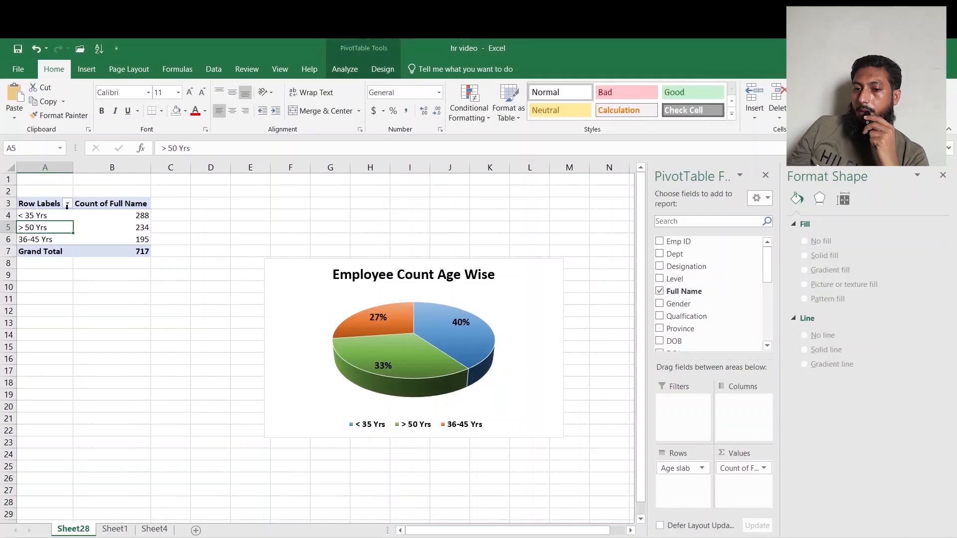
click(345, 69)
click(329, 102)
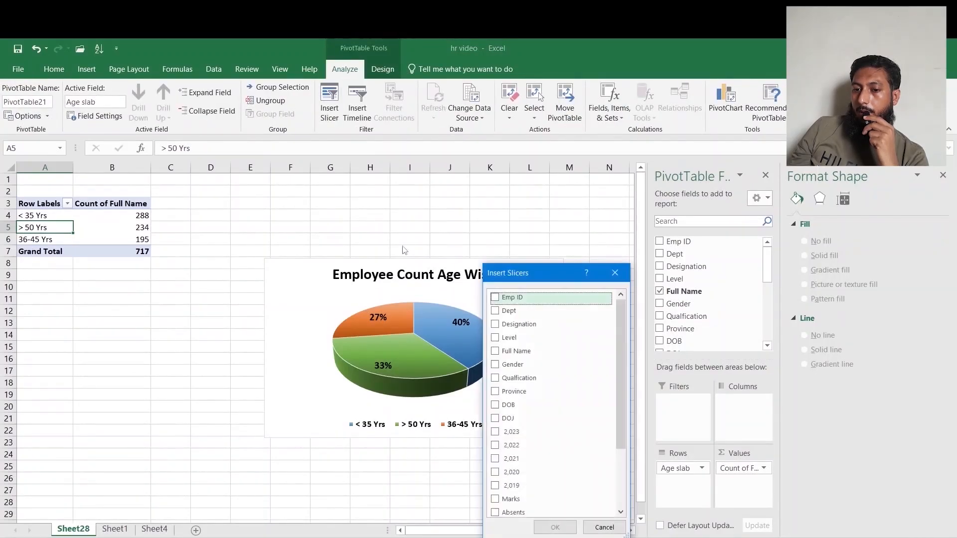
click(495, 325)
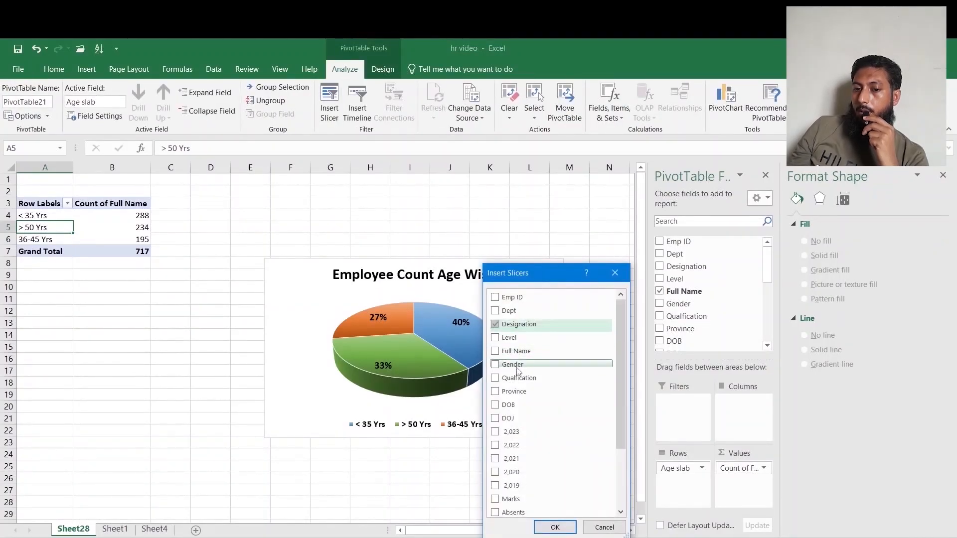
click(496, 367)
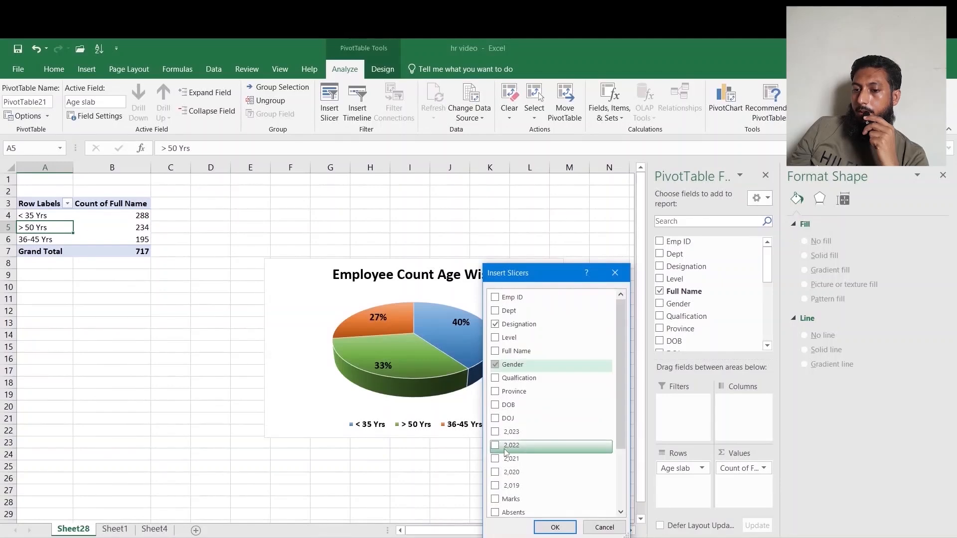
click(499, 393)
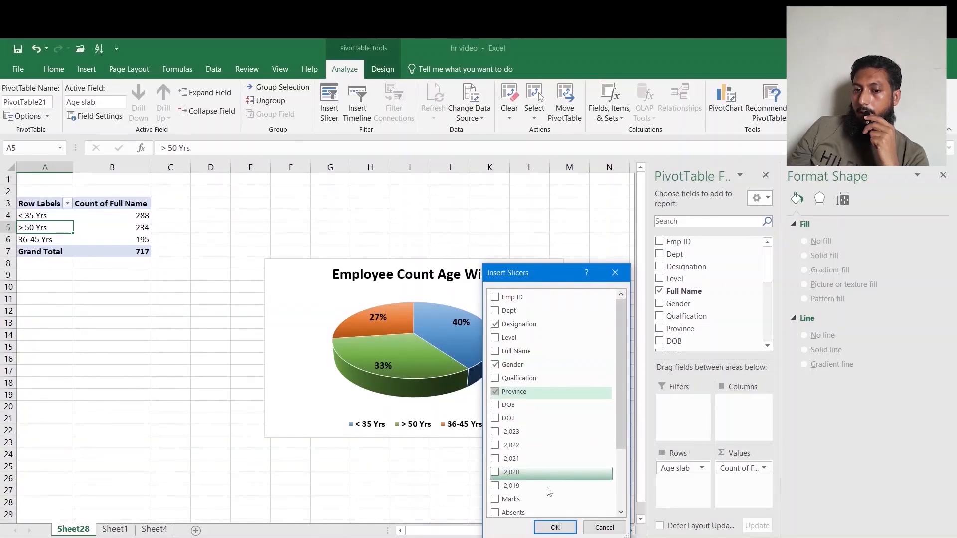
click(555, 527)
drag(285, 244, 631, 218)
drag(349, 308, 627, 387)
drag(341, 274, 669, 274)
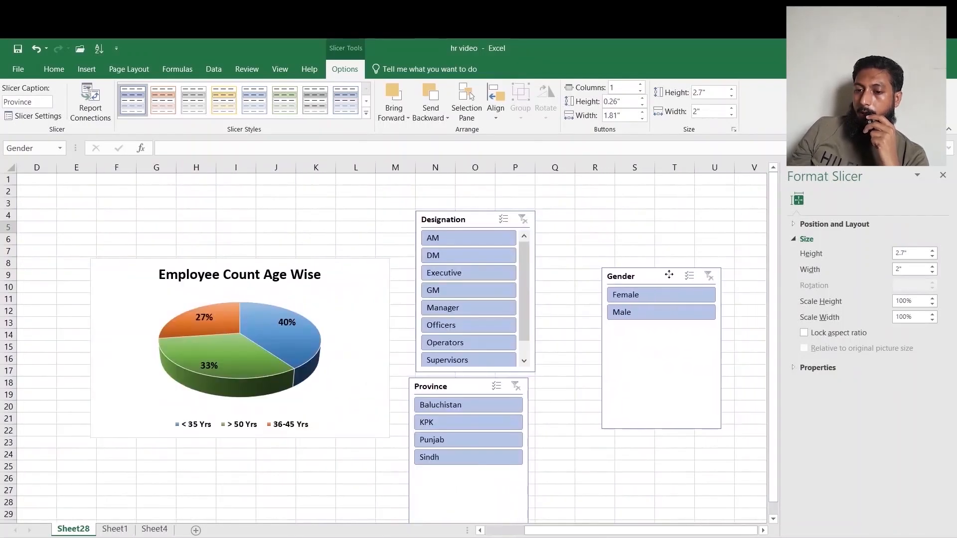
Try the slicers with different Designation, Province and Gender selections, and preview the reference experience-wise dashboard filtered by Executive.
click(467, 251)
click(467, 404)
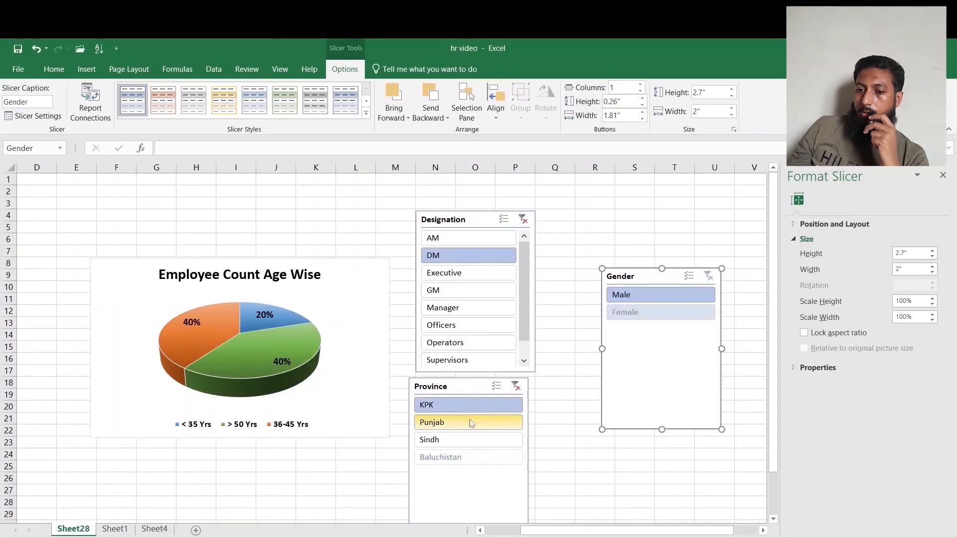
click(468, 423)
click(661, 312)
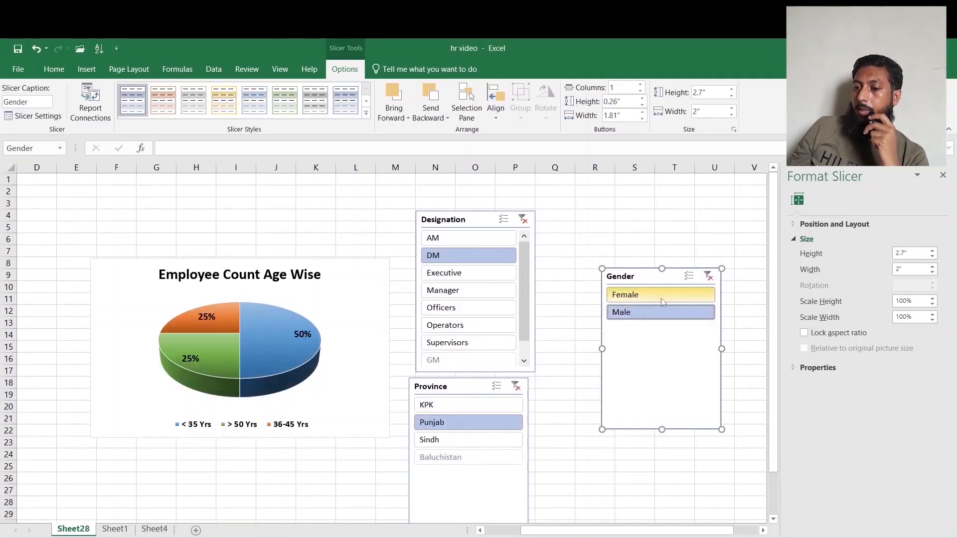
click(662, 299)
click(709, 275)
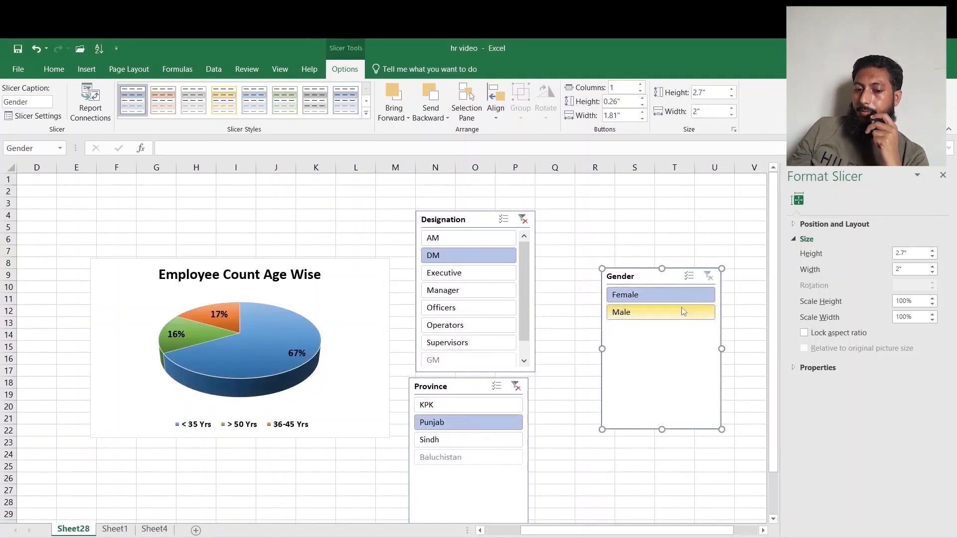
click(668, 312)
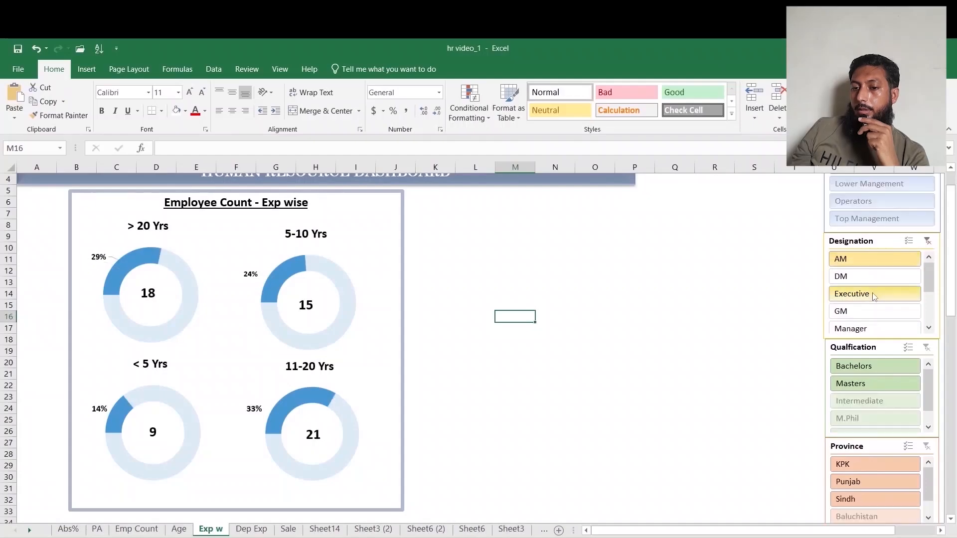
click(875, 295)
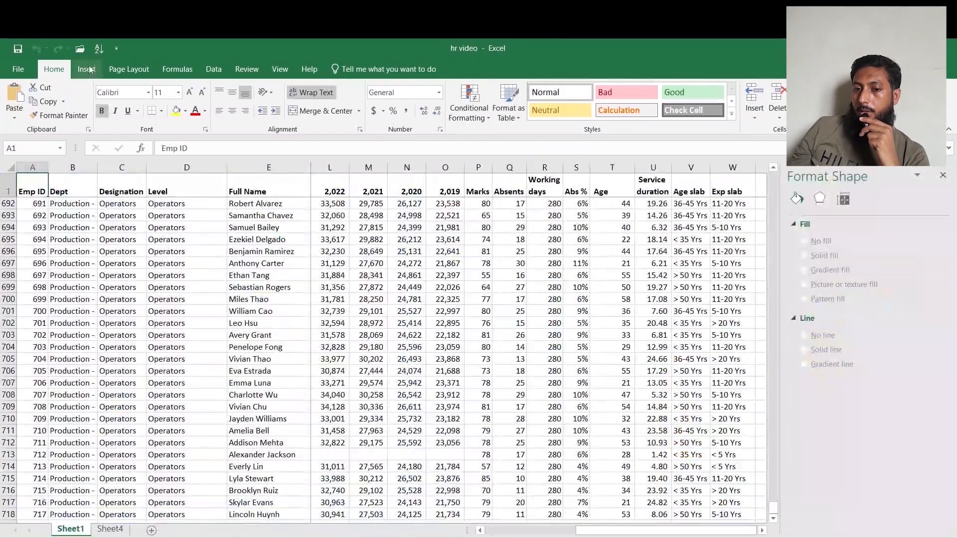
Create a new pivot table with Exp slab as rows and count of Full Name as values.
click(86, 69)
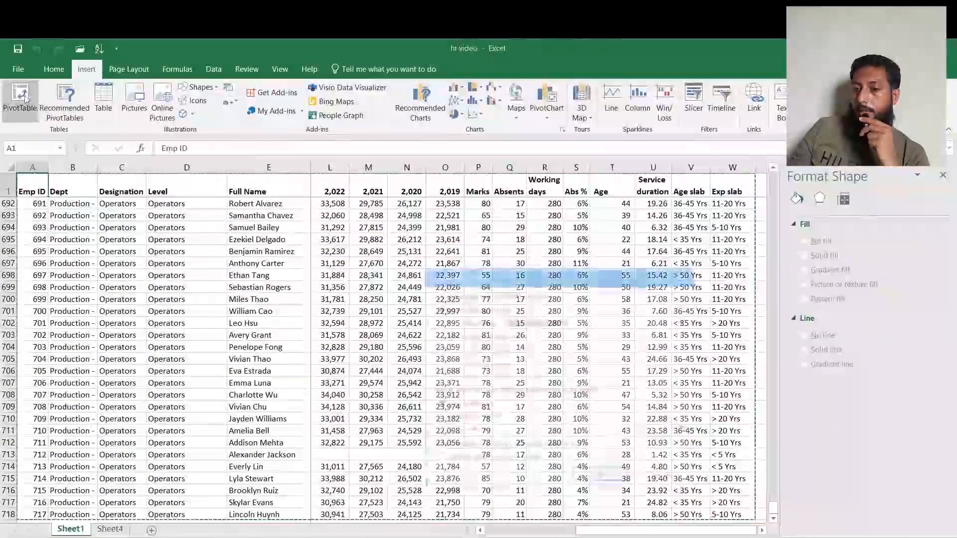
click(25, 99)
click(588, 473)
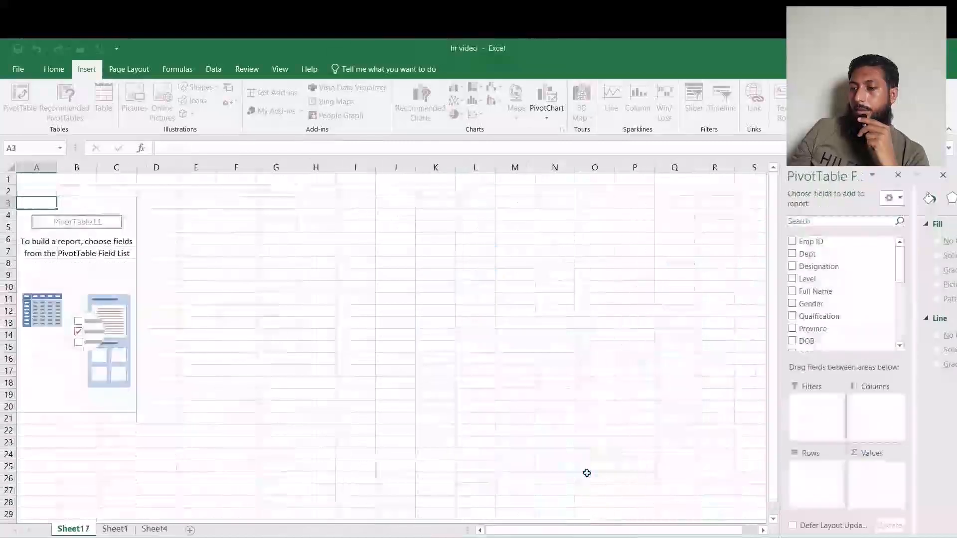
drag(767, 257, 766, 332)
drag(688, 338, 677, 475)
scroll(693, 313, up, 7)
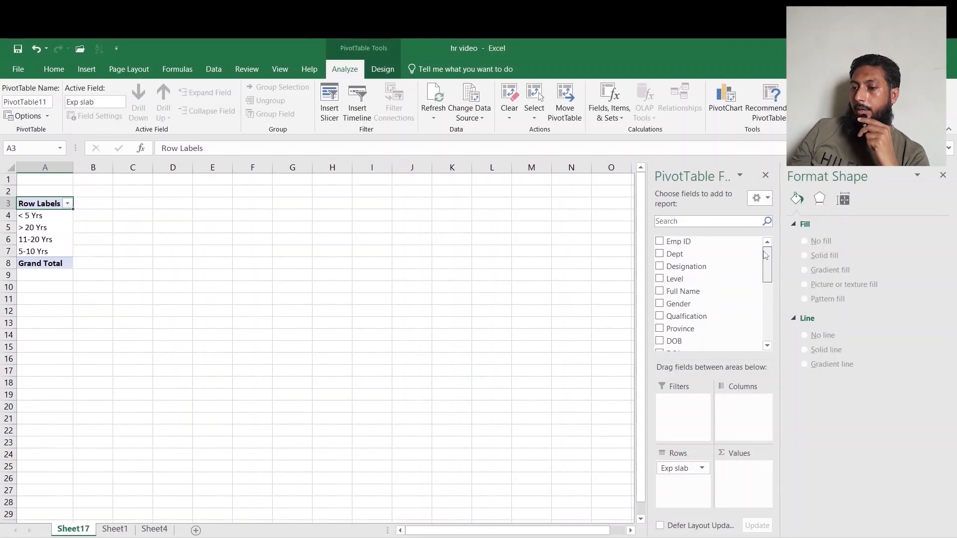
drag(682, 291, 726, 476)
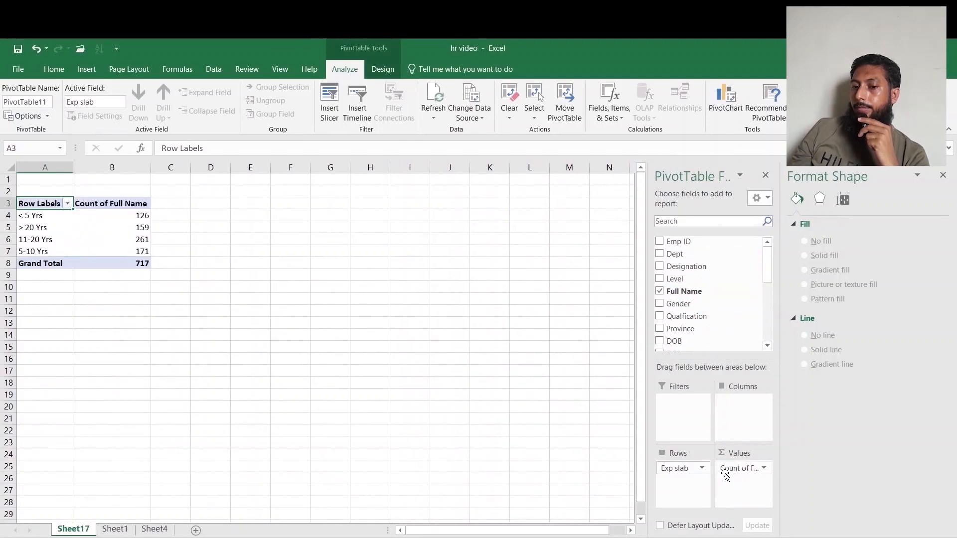
Reorder the experience slabs to < 5 Yrs, 5-10 Yrs, 11-20 Yrs, > 20 Yrs.
click(43, 248)
drag(54, 246, 51, 222)
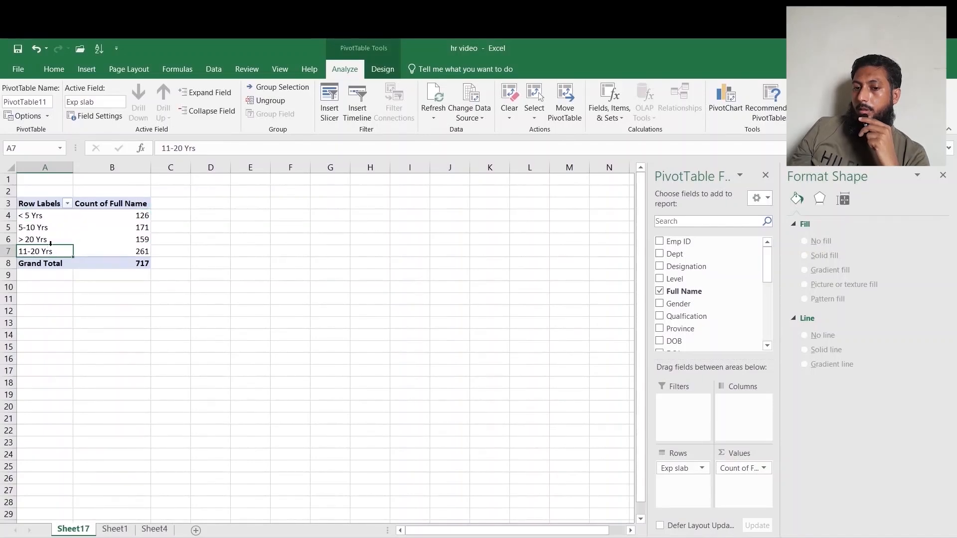
drag(51, 246, 52, 239)
Enter =$B$8-B4 in C4 and fill it down to C7 to get each slab's remainder.
click(159, 215)
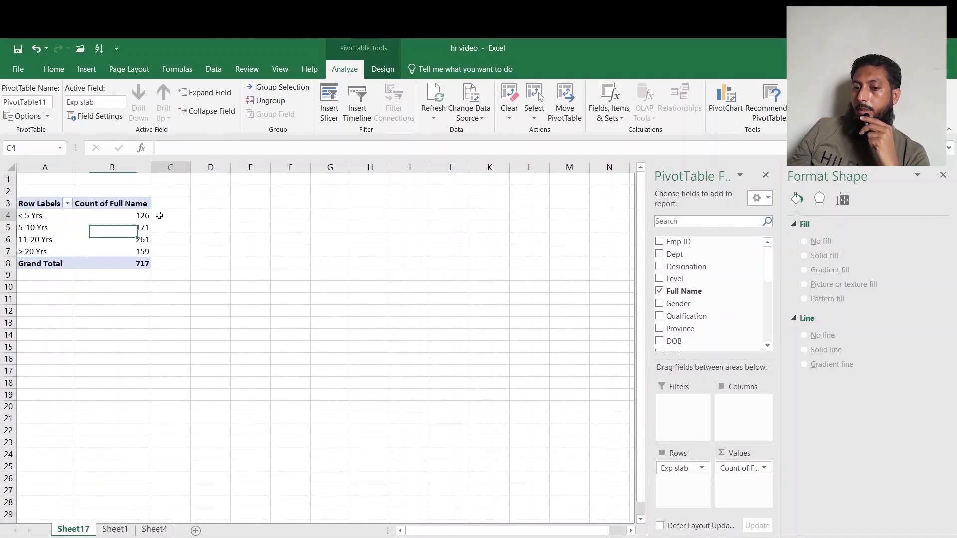
text(=)
click(134, 264)
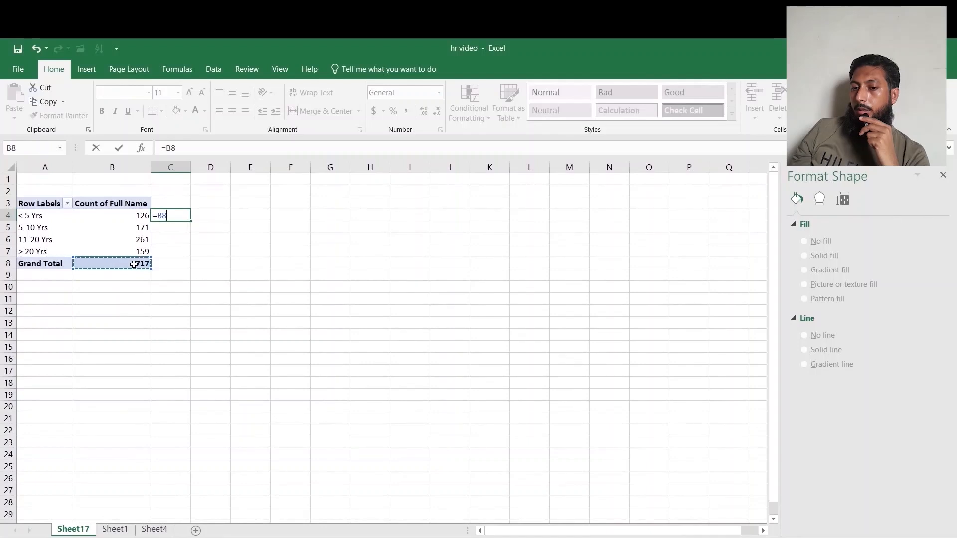
key(F4)
text(-)
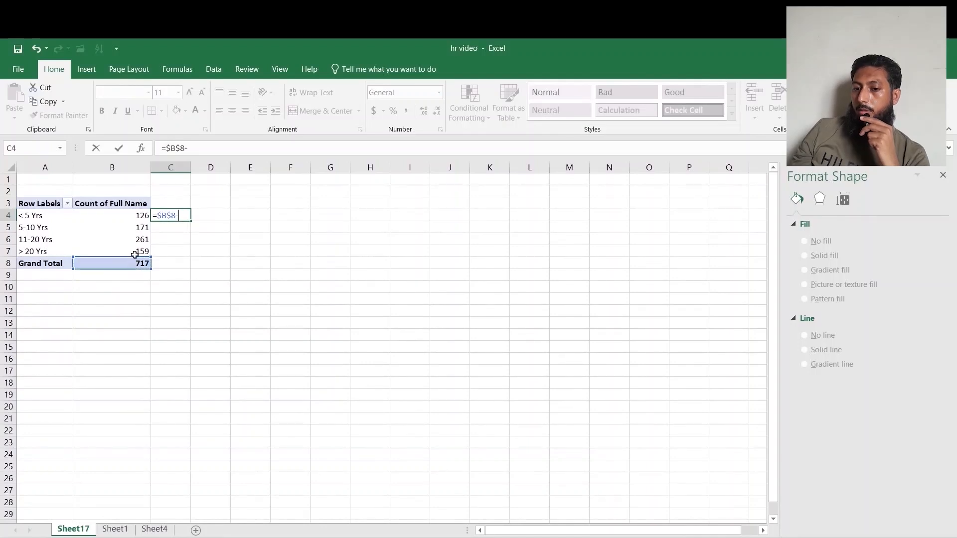
click(138, 211)
key(Return)
click(184, 217)
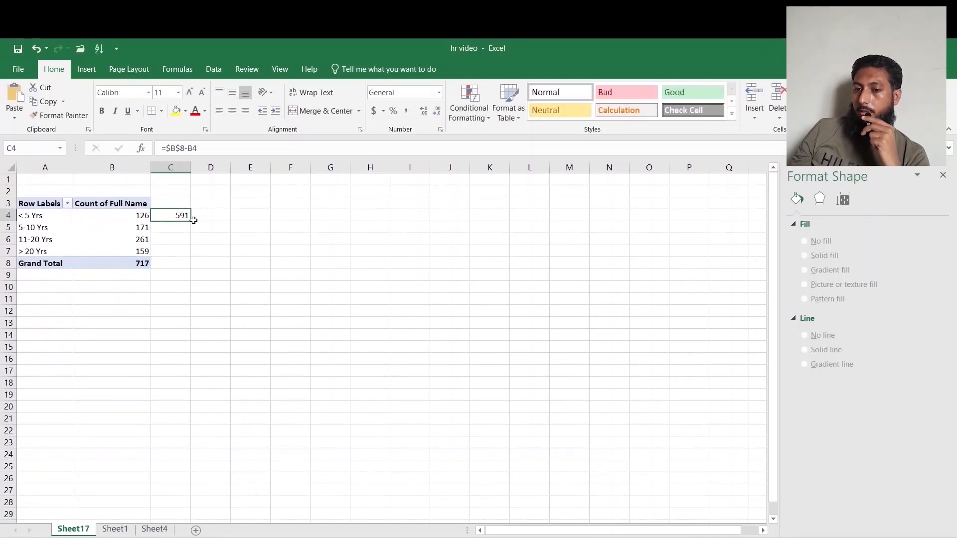
drag(185, 252, 185, 254)
click(237, 273)
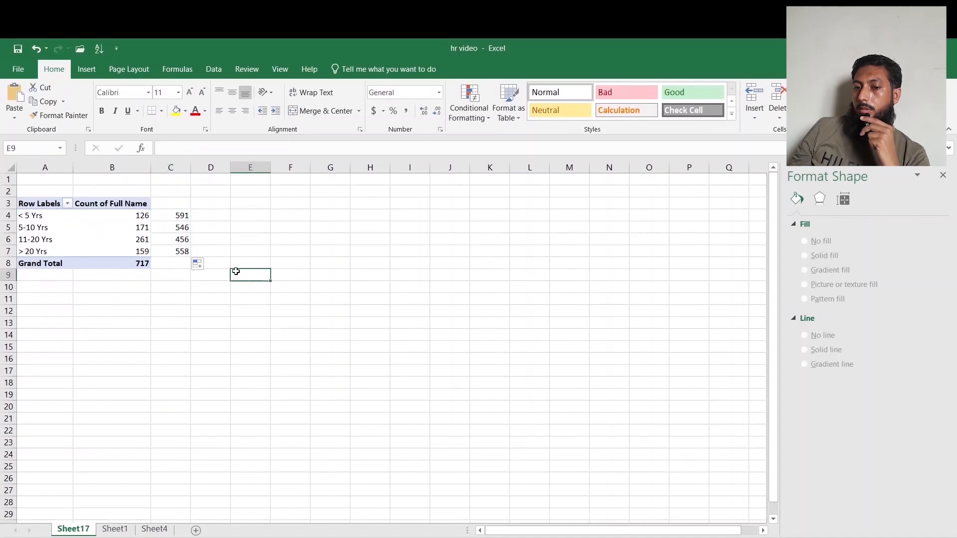
Insert an empty doughnut chart.
click(86, 69)
click(456, 114)
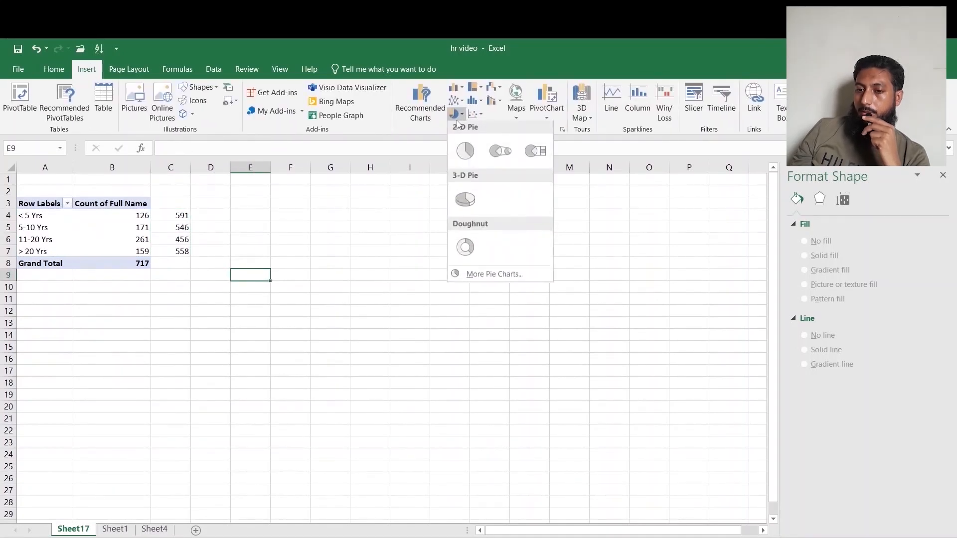
click(463, 249)
Add a data series named a with values B4:C4 to the doughnut chart.
right_click(398, 301)
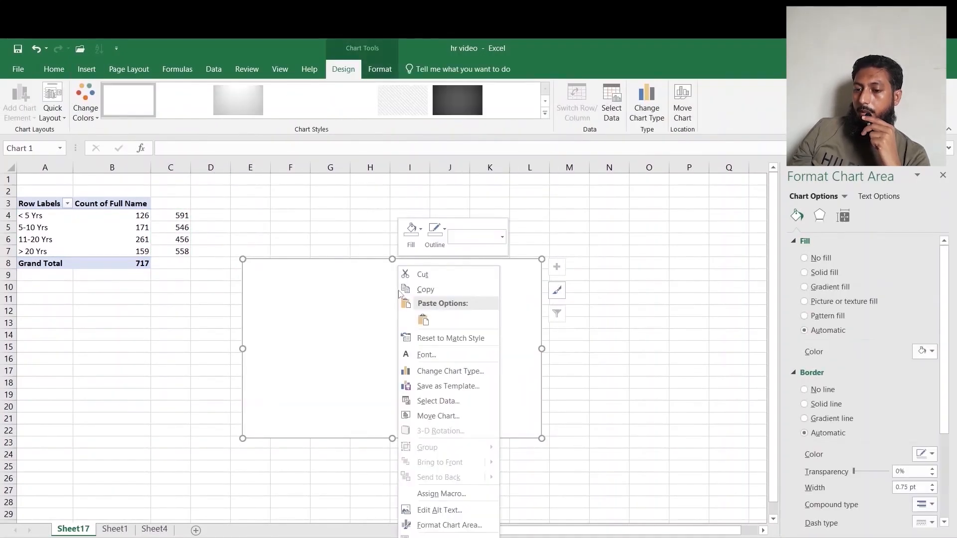
click(442, 403)
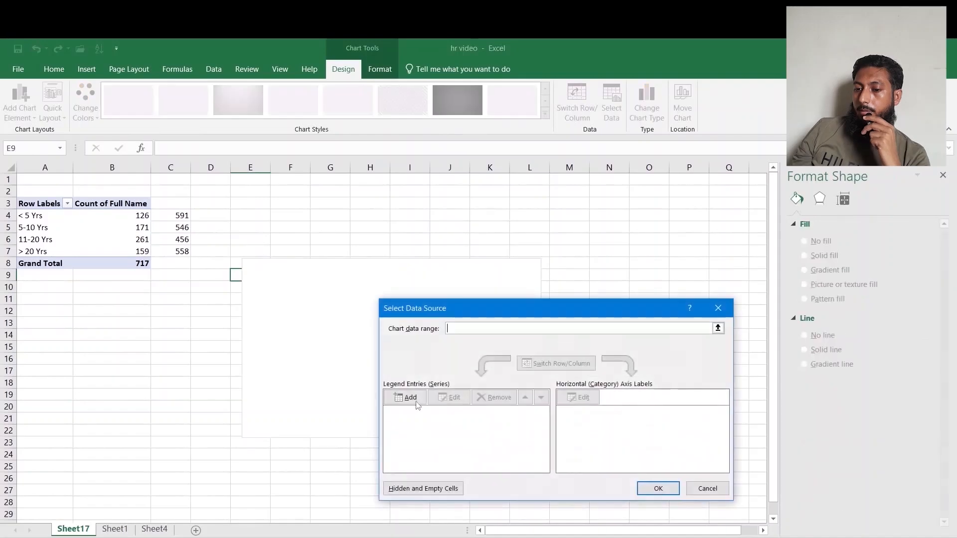
click(414, 398)
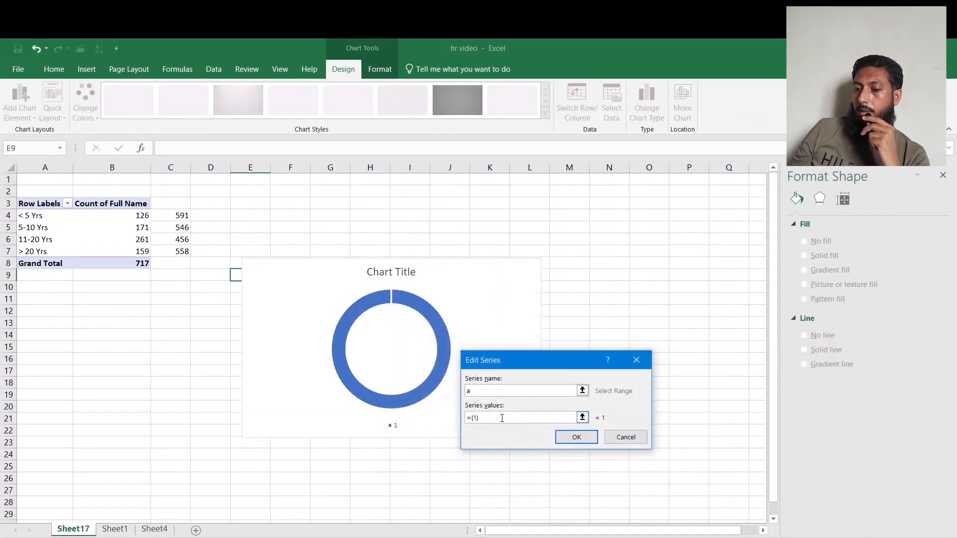
drag(502, 418, 453, 418)
key(BackSpace)
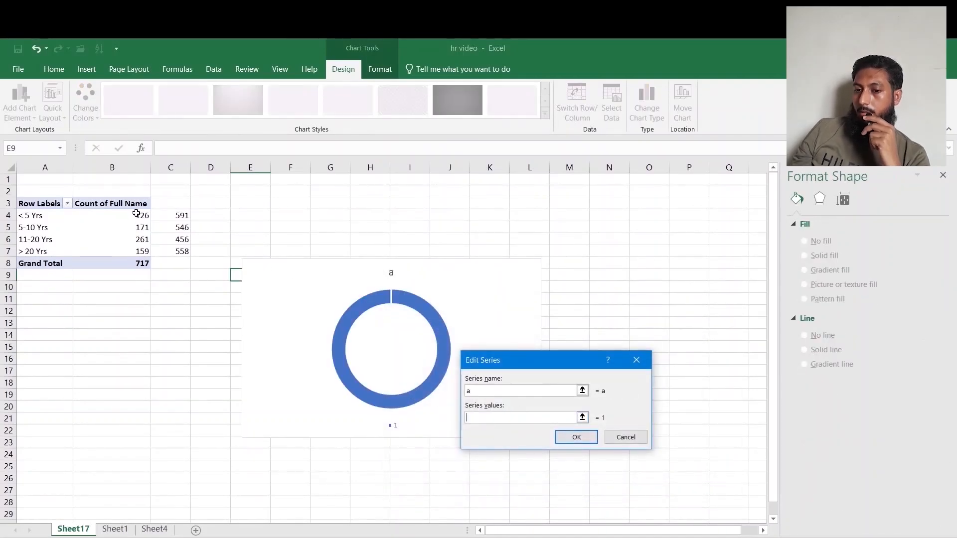
drag(136, 213, 179, 215)
click(570, 439)
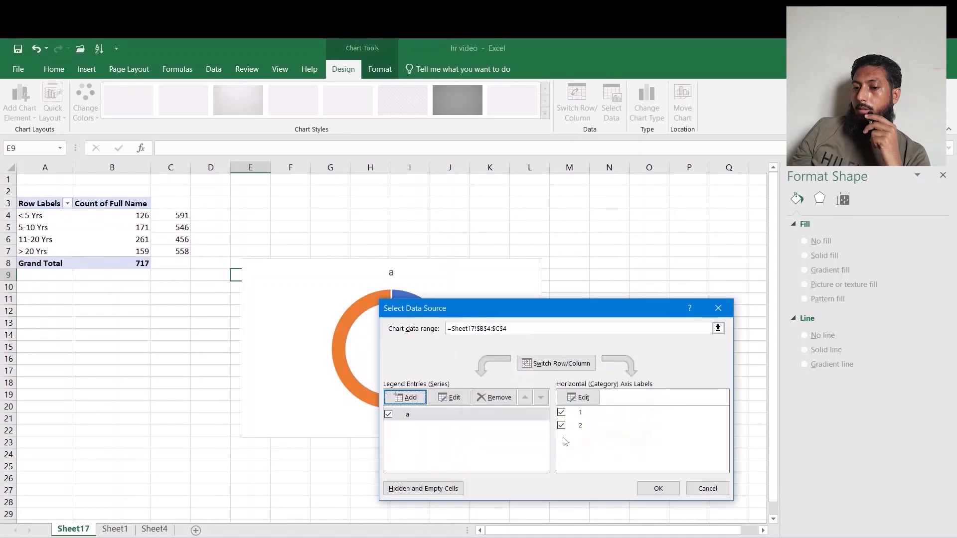
click(657, 489)
Link the chart title to cell A4 so it shows < 5 Yrs.
click(390, 273)
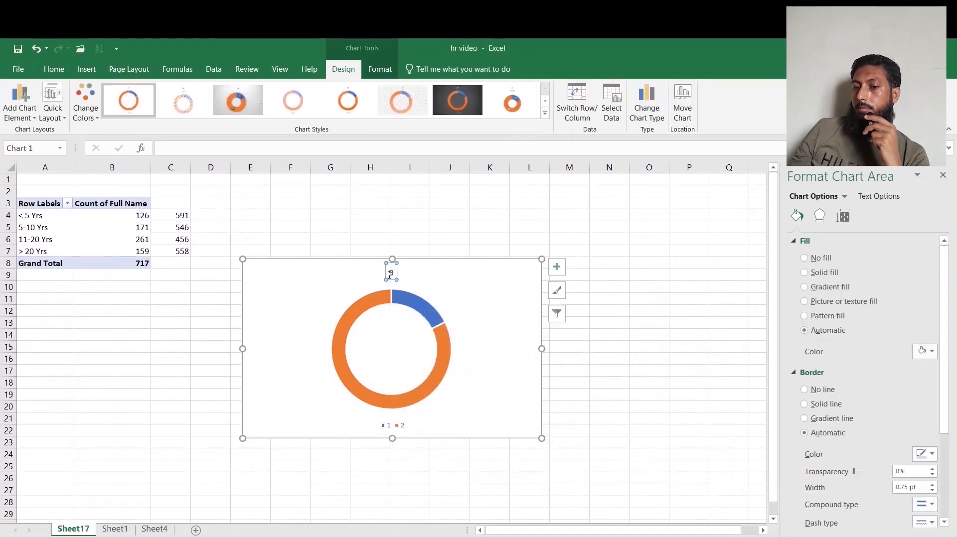
click(24, 221)
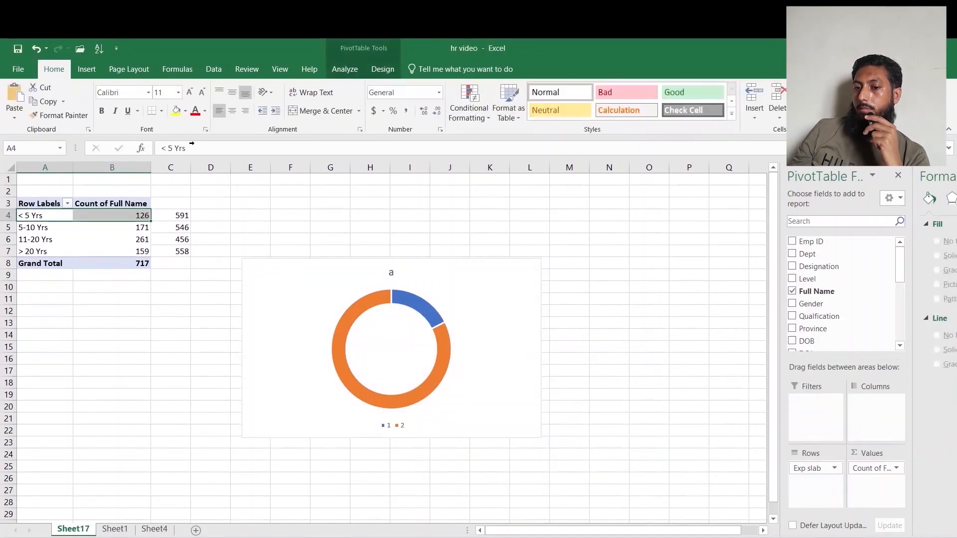
drag(187, 148, 149, 146)
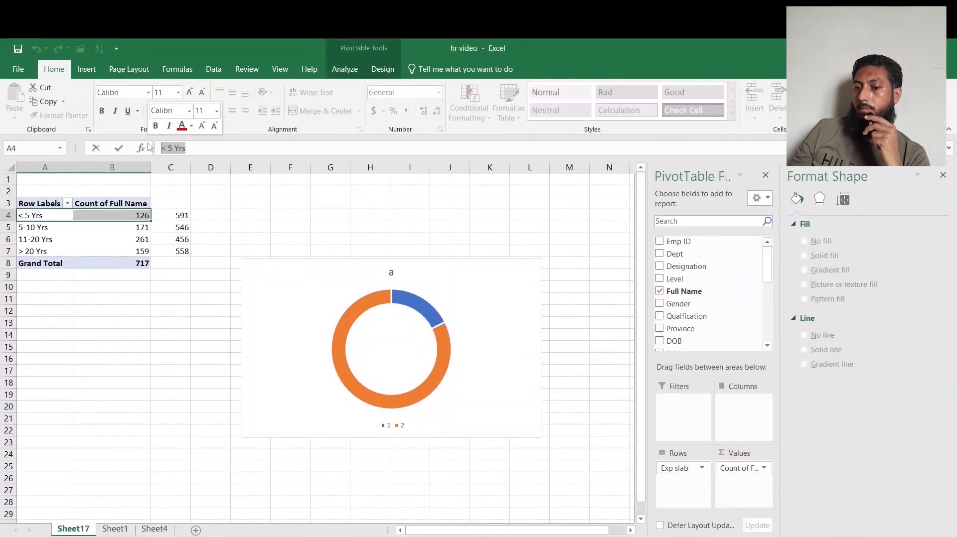
click(389, 273)
click(173, 146)
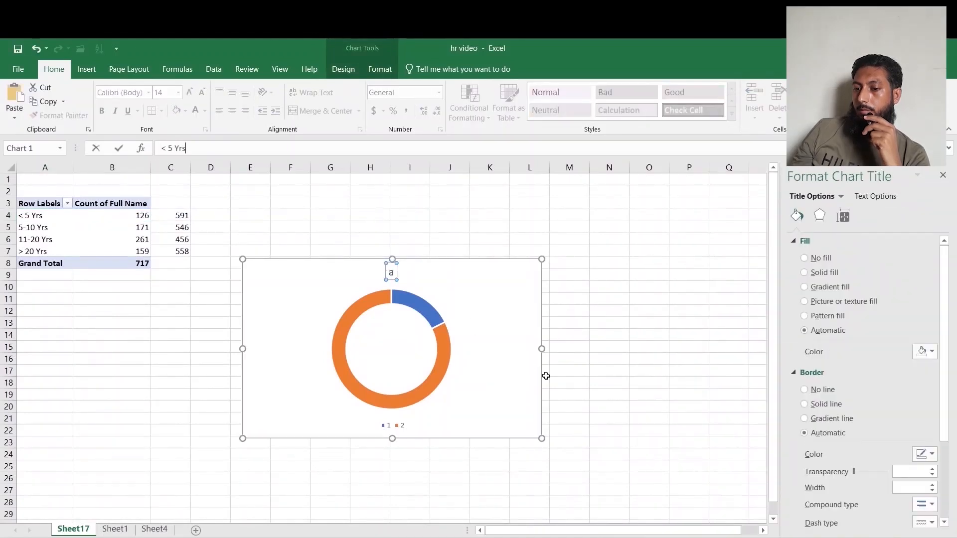
click(598, 371)
Delete the doughnut chart's legend.
click(392, 425)
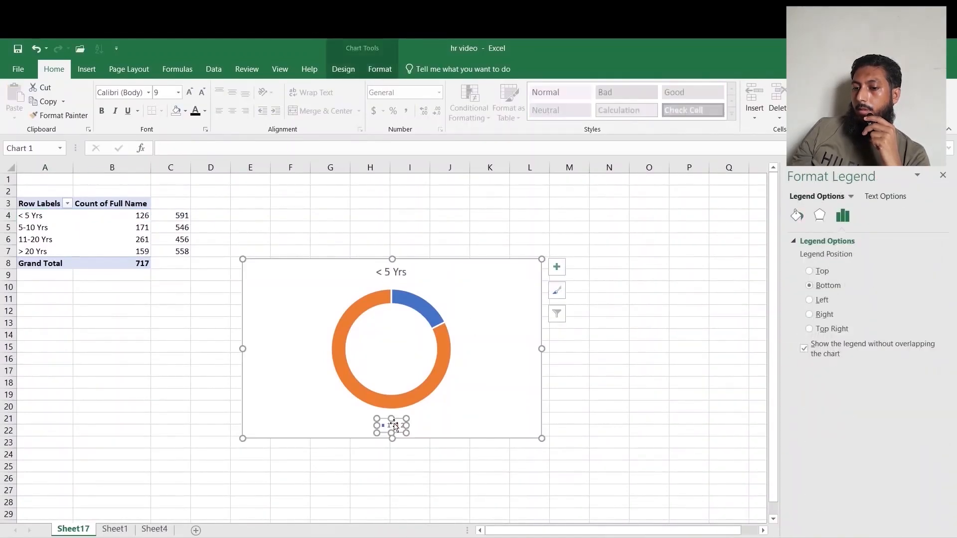
key(Delete)
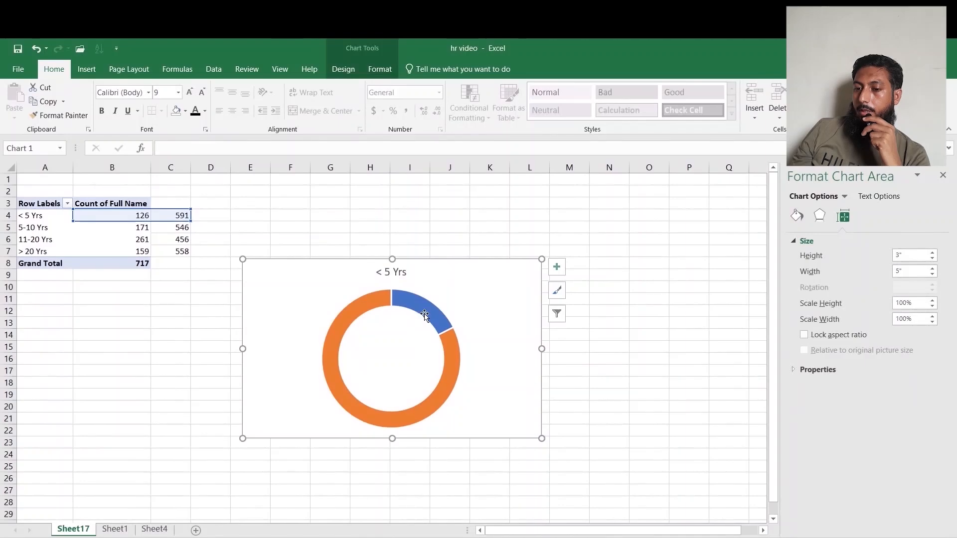
Set the doughnut hole size to 60%.
click(424, 315)
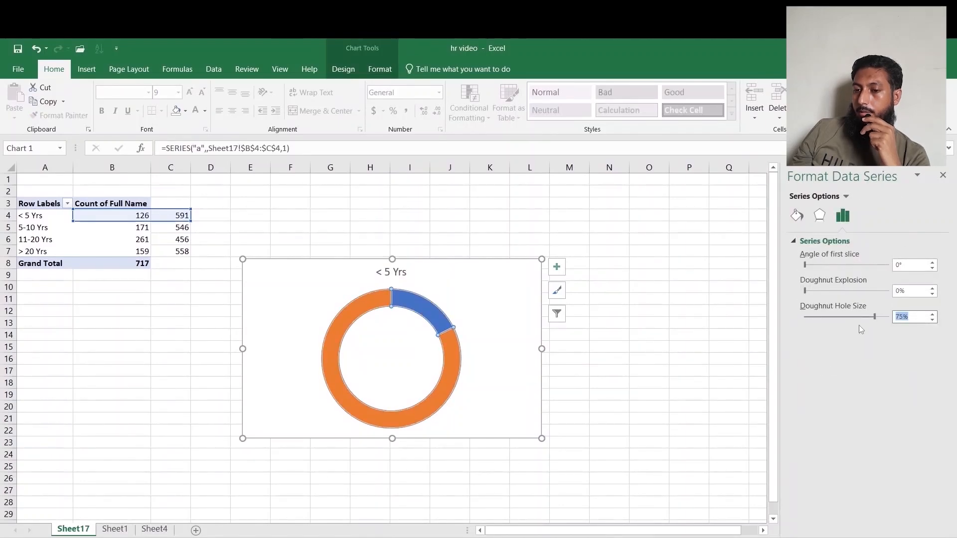
text(60)
key(Return)
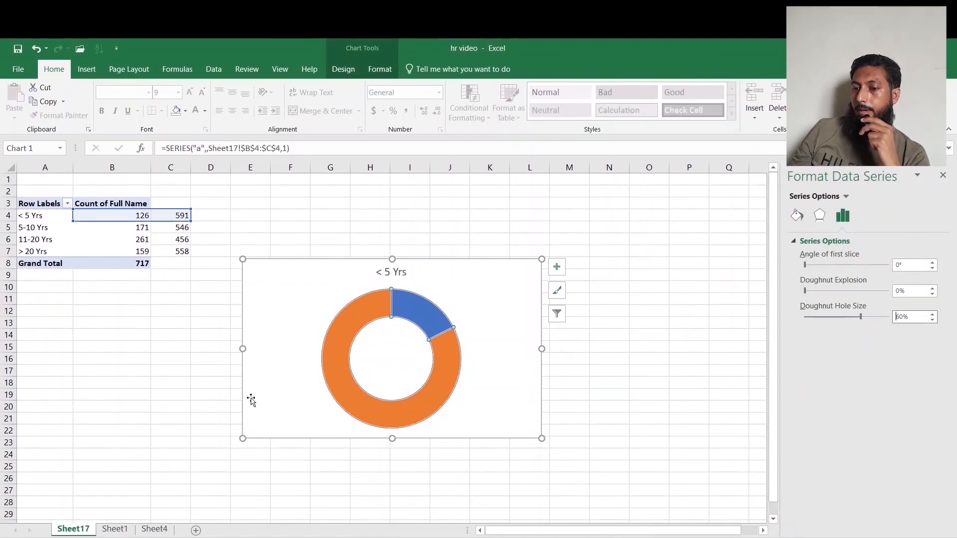
Give the larger doughnut slice a solid blue fill with 60% transparency.
click(424, 315)
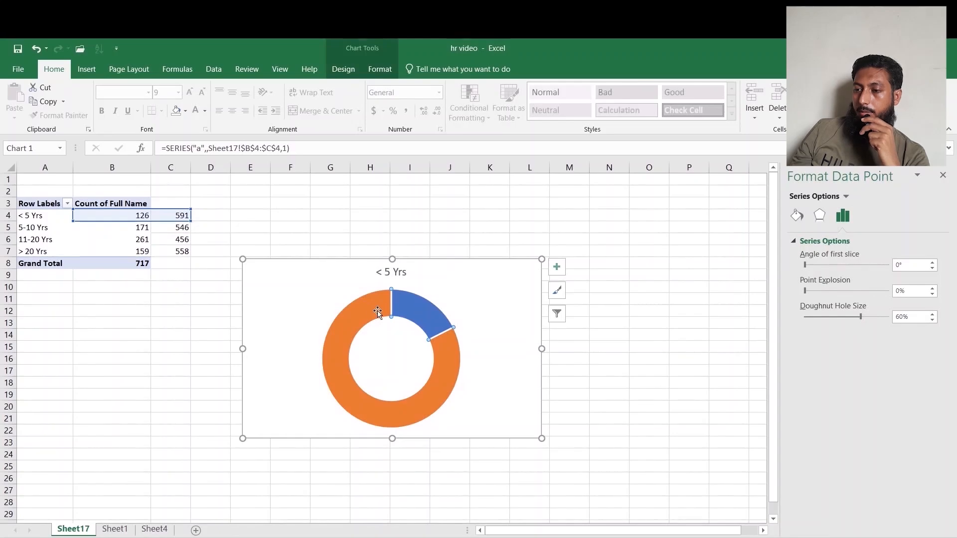
click(794, 216)
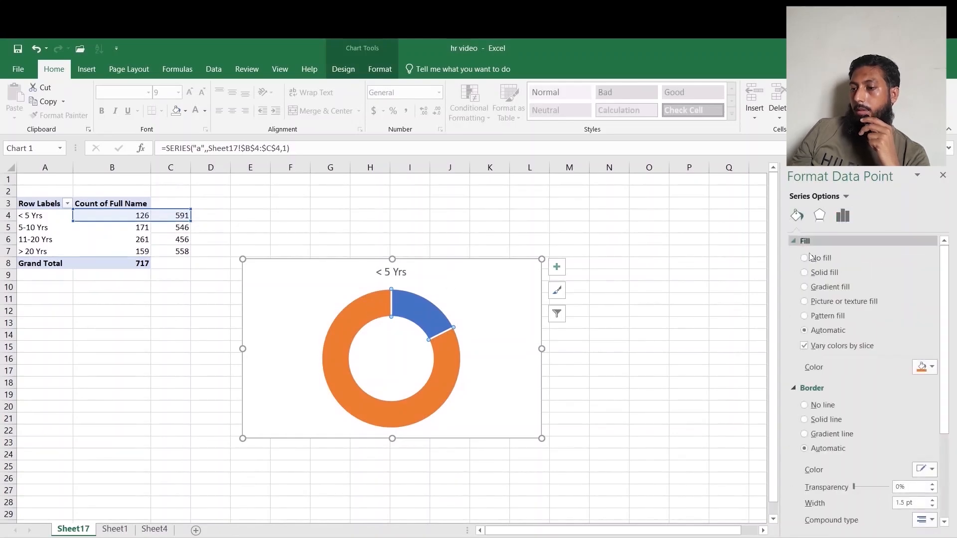
click(805, 272)
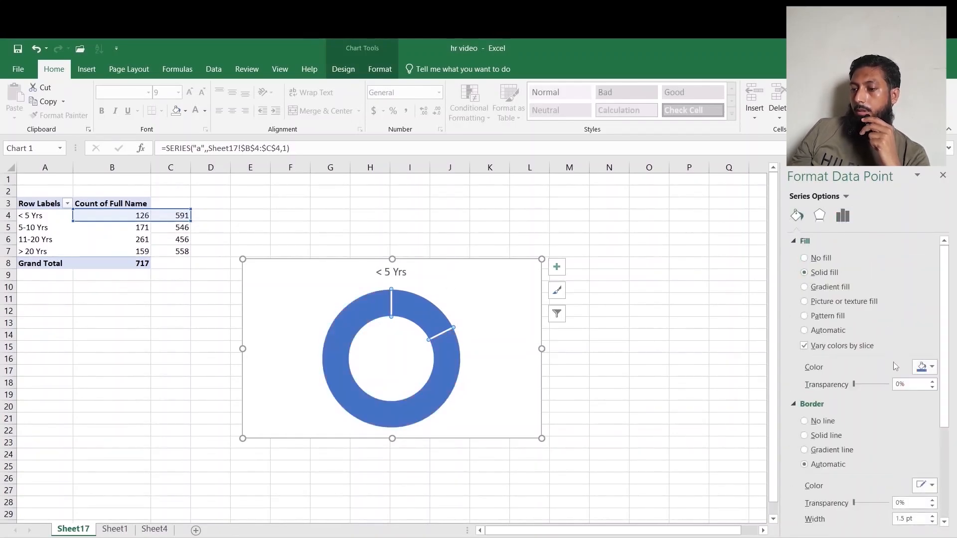
drag(856, 385, 874, 384)
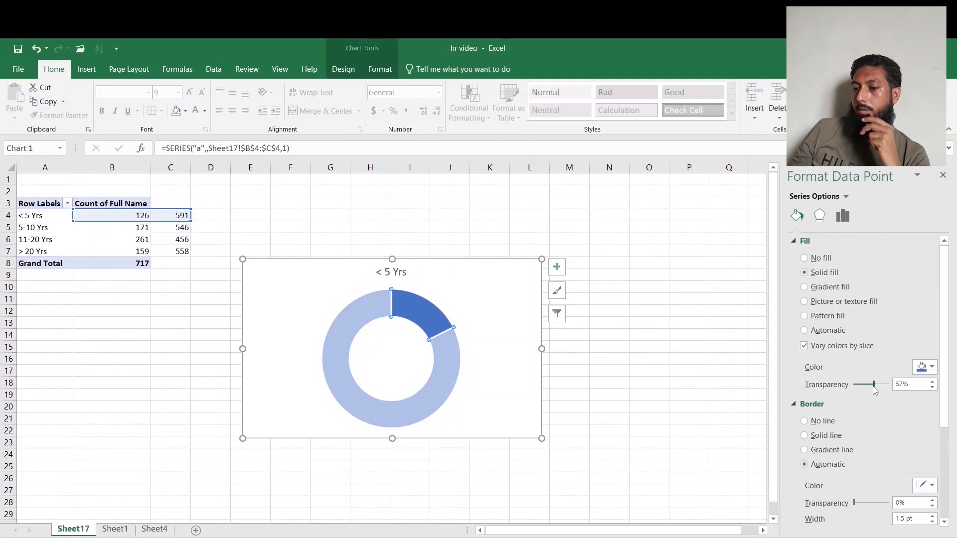
double_click(912, 388)
text(60)
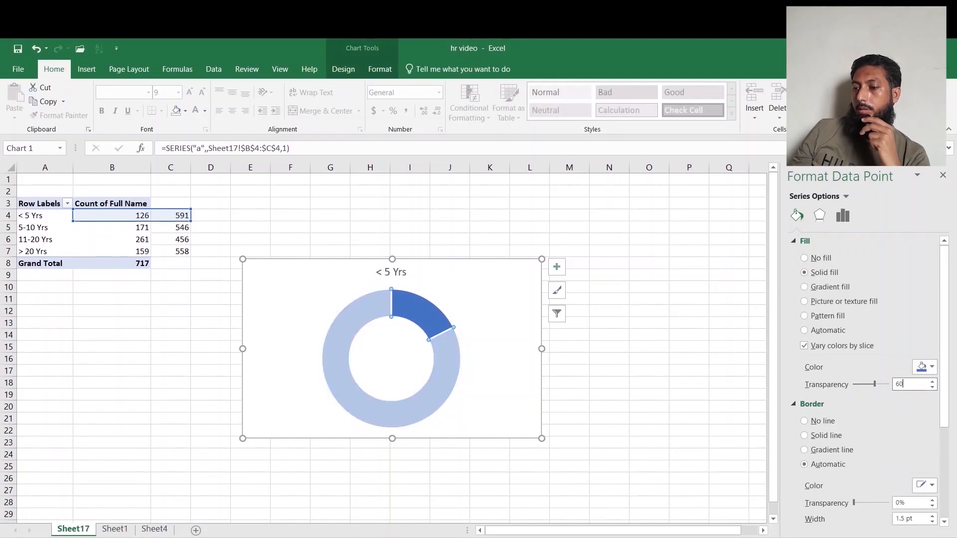
click(607, 374)
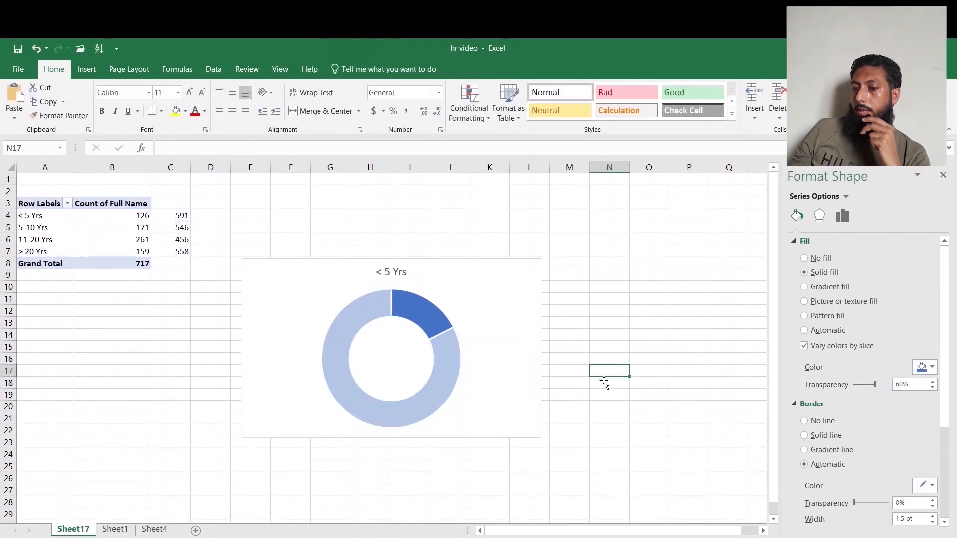
Add data labels to the doughnut series.
click(415, 318)
click(796, 215)
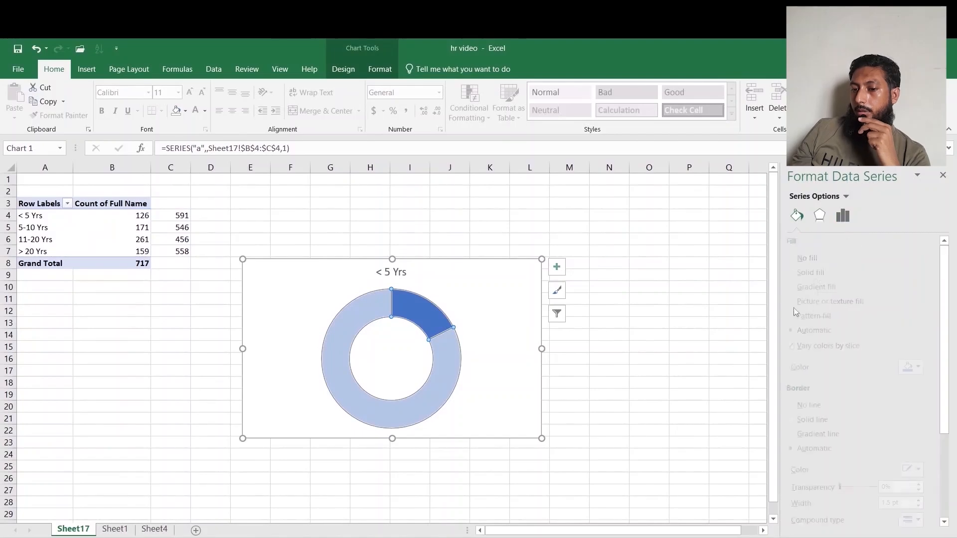
click(618, 404)
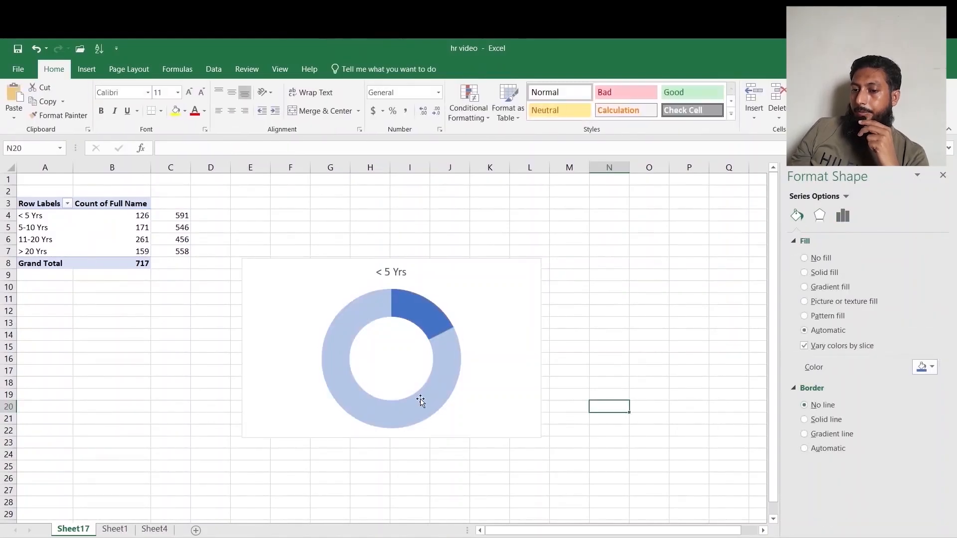
click(417, 310)
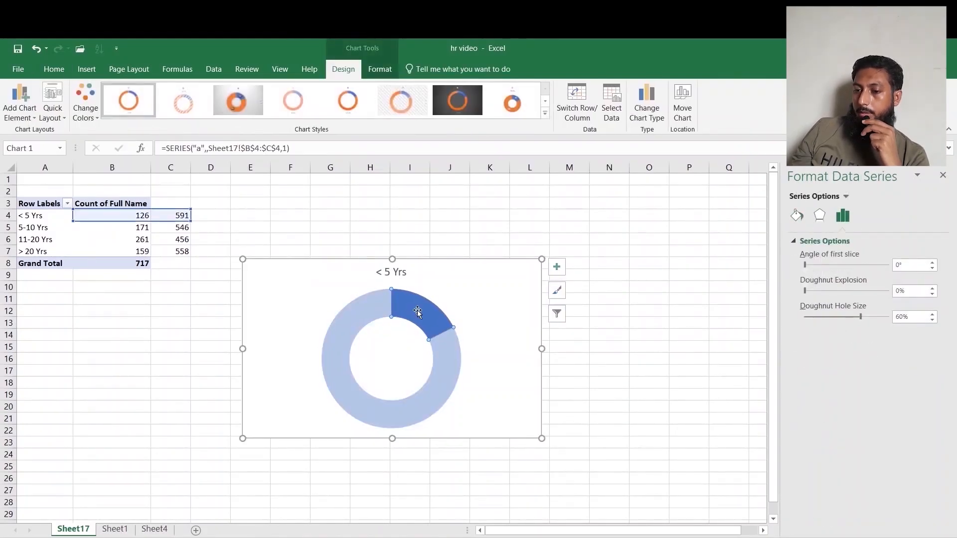
click(417, 310)
right_click(417, 310)
click(456, 397)
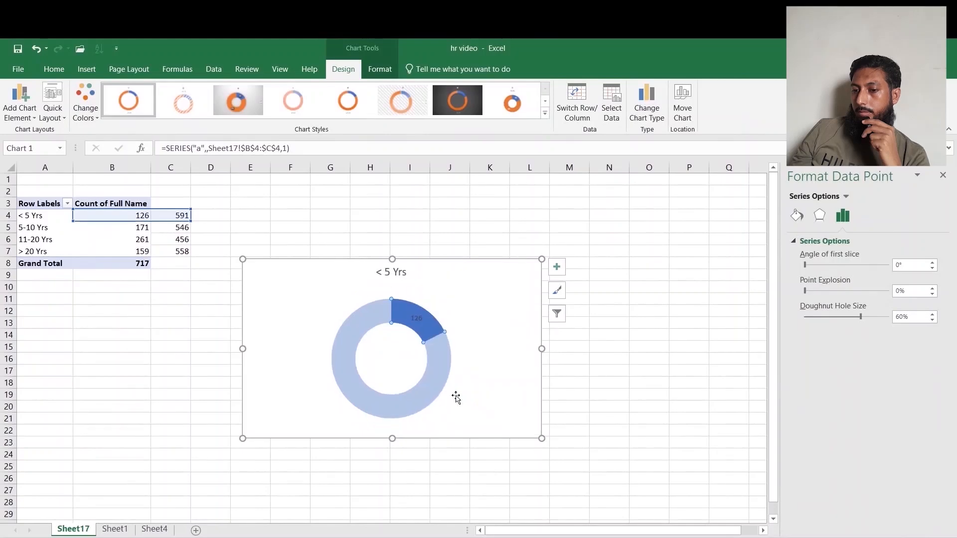
Turn on percentage in the doughnut's data label options.
click(417, 316)
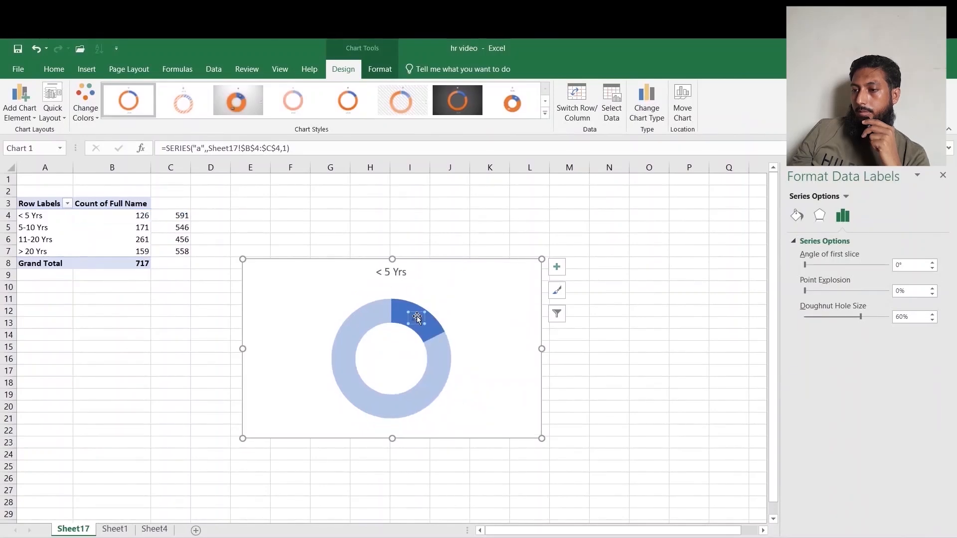
click(796, 216)
click(866, 216)
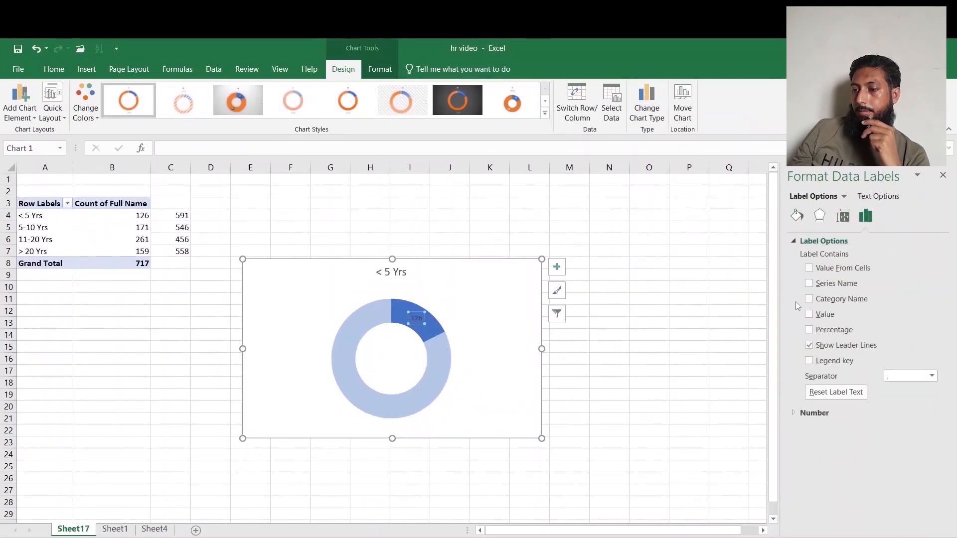
click(809, 330)
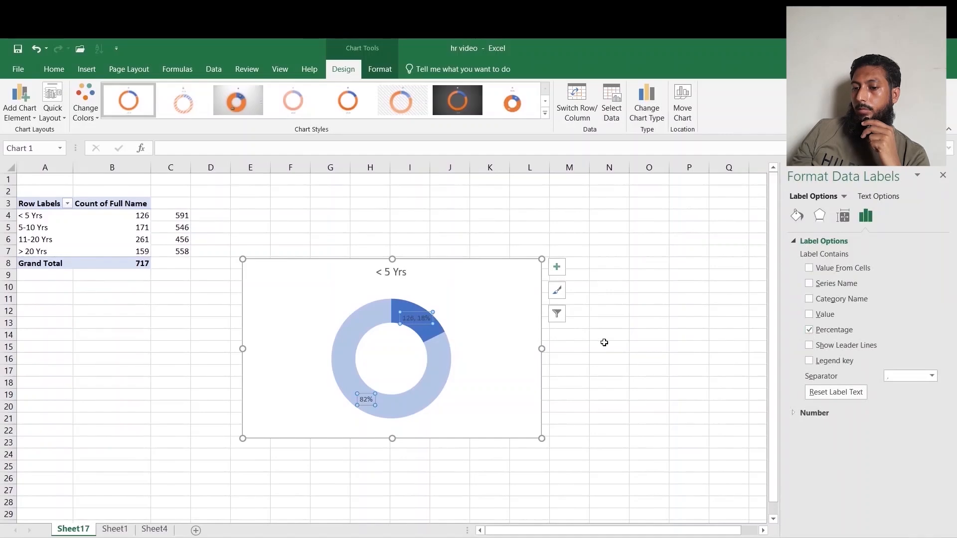
Delete the larger slice's 82% data label, keeping only the percentage on the small slice.
click(366, 399)
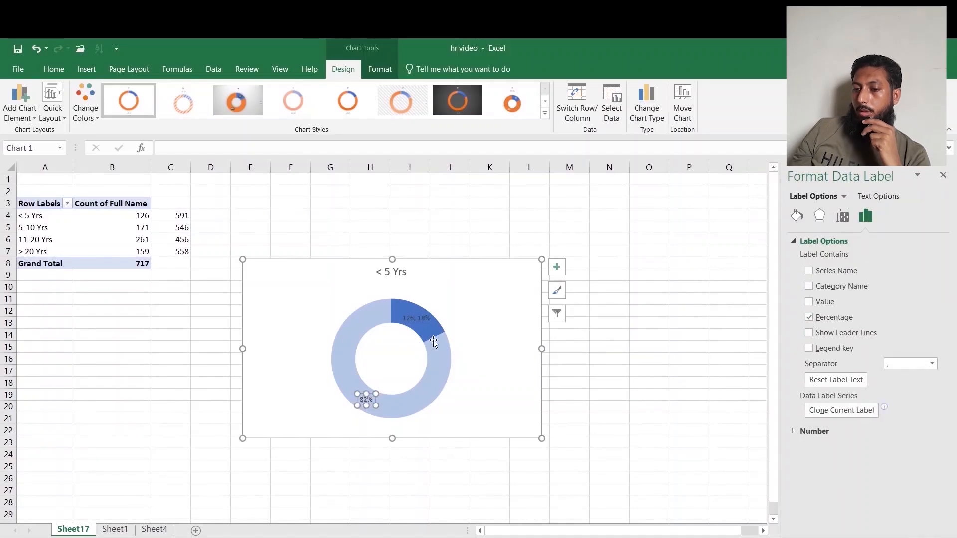
click(416, 321)
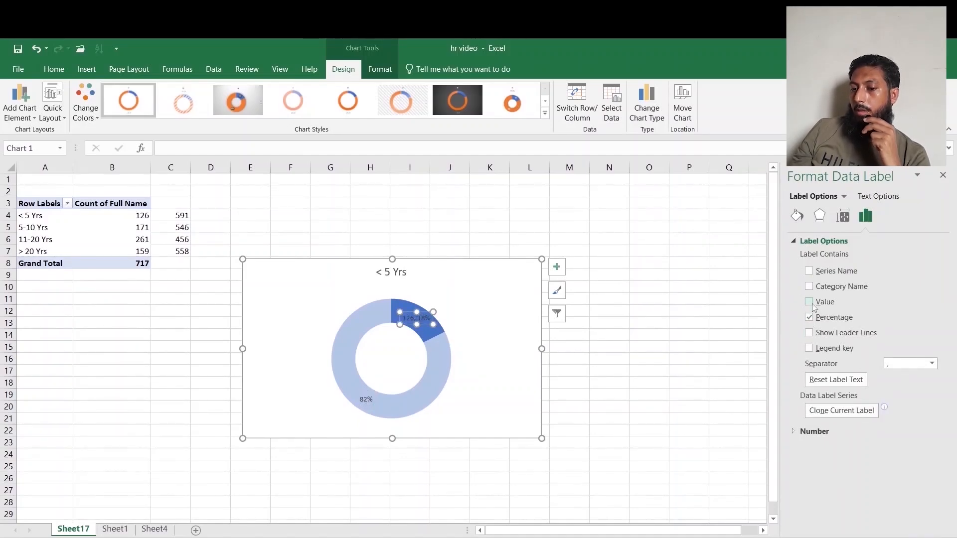
click(365, 401)
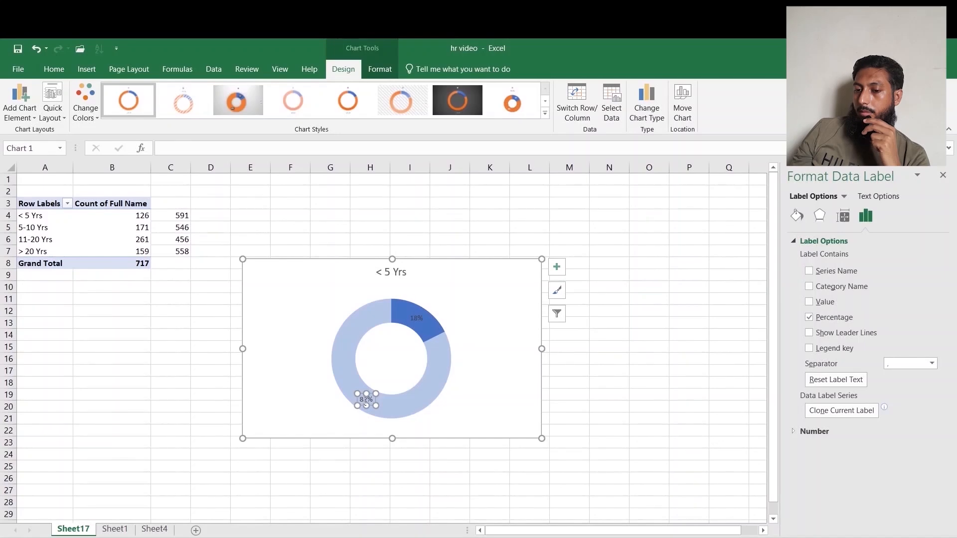
key(Delete)
Move the 18% label outside the slice, enlarge its font to 10.5 and make it bold.
drag(413, 314, 443, 306)
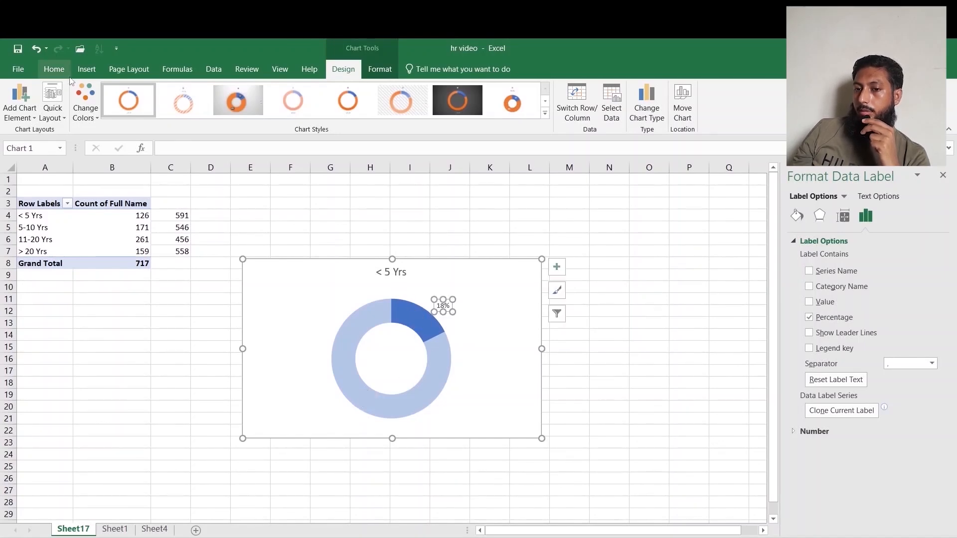
click(54, 69)
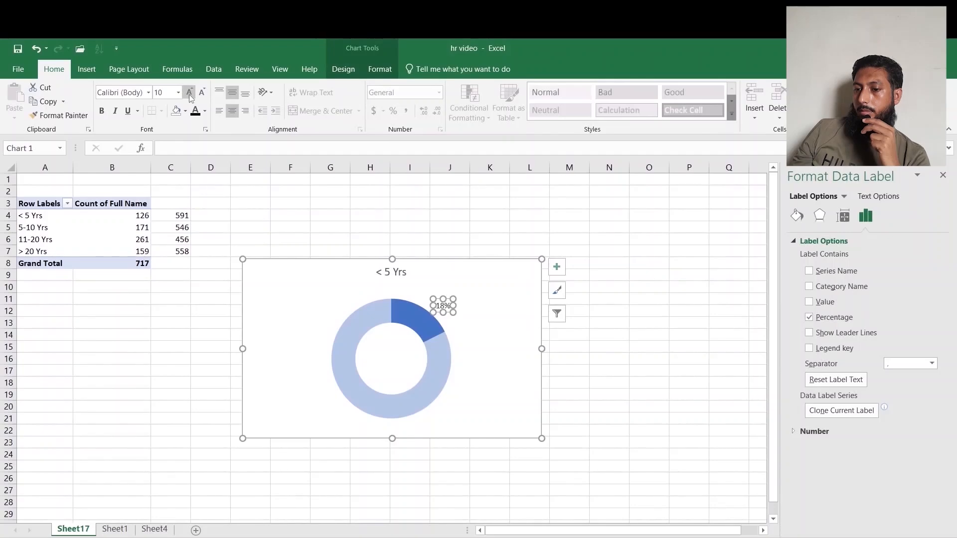
click(189, 93)
click(102, 112)
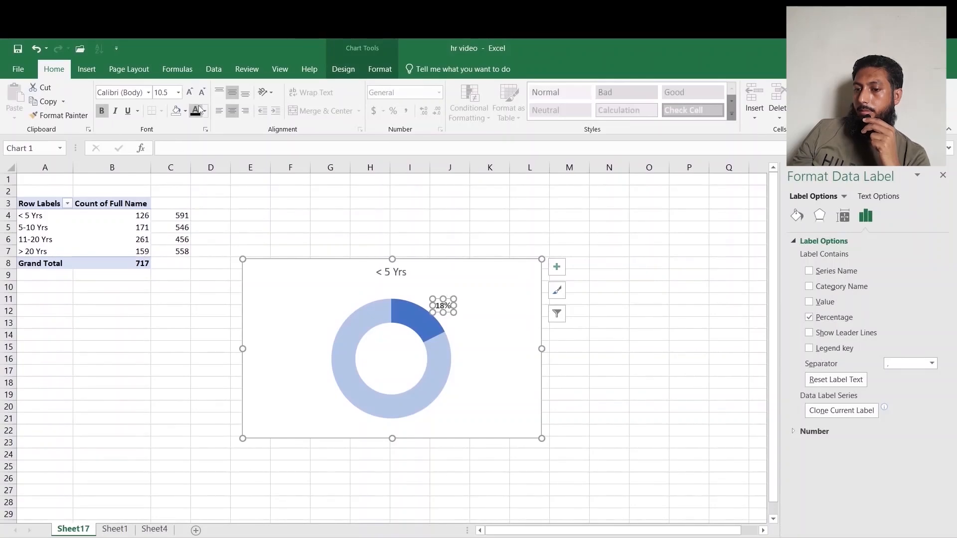
click(606, 382)
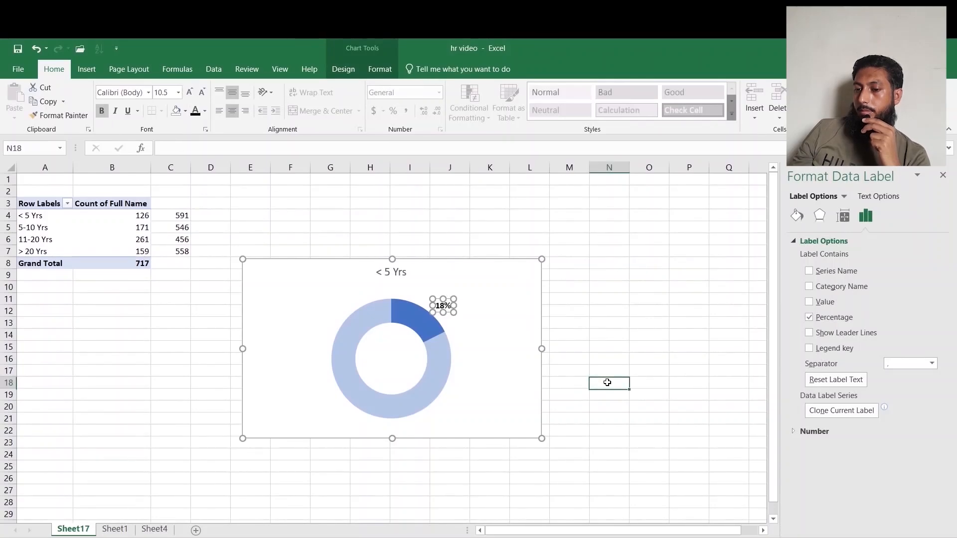
Draw a rectangle shape to the right of the doughnut chart.
click(369, 275)
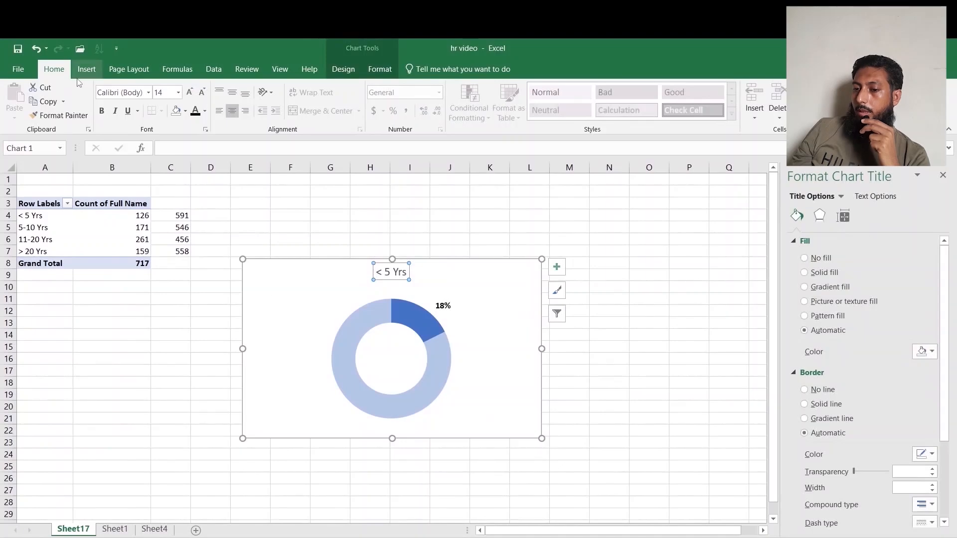
click(87, 69)
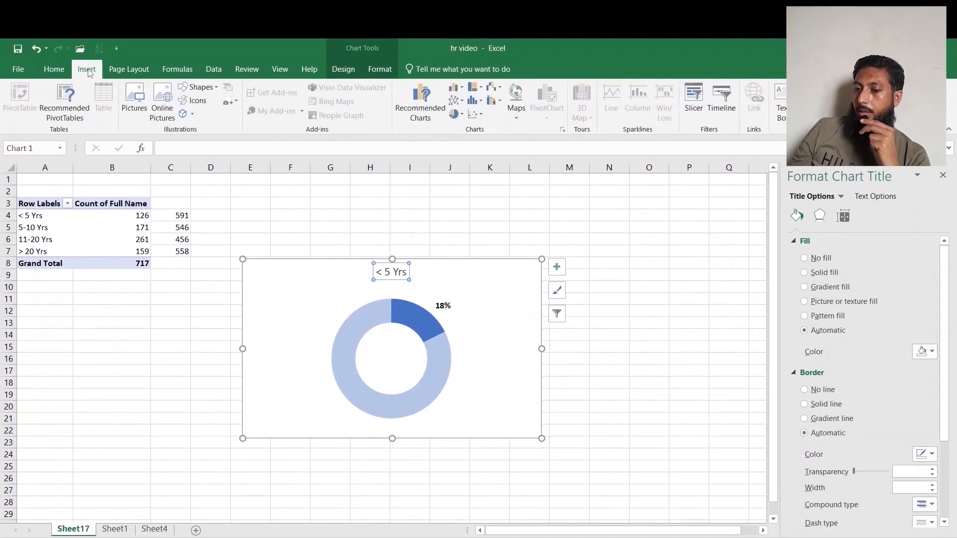
click(211, 89)
click(222, 116)
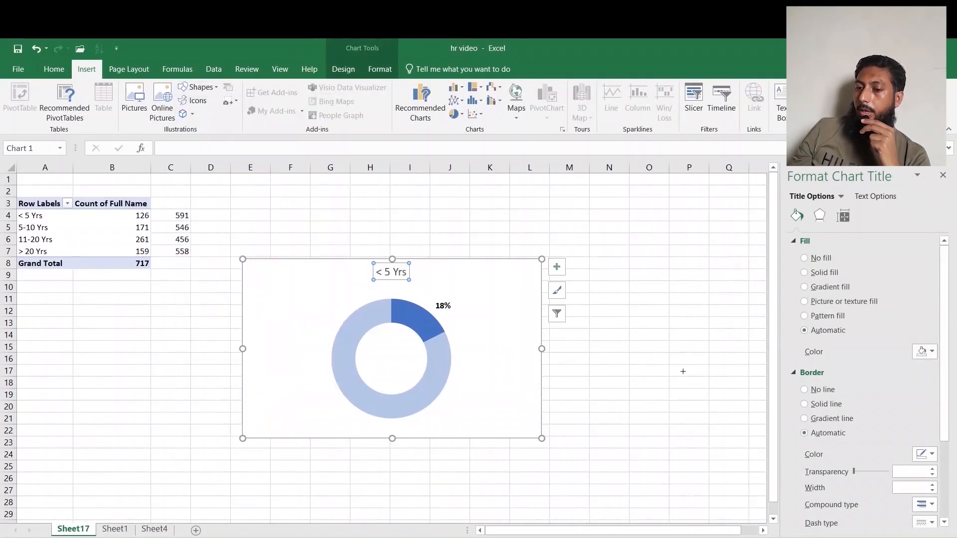
drag(684, 371, 631, 330)
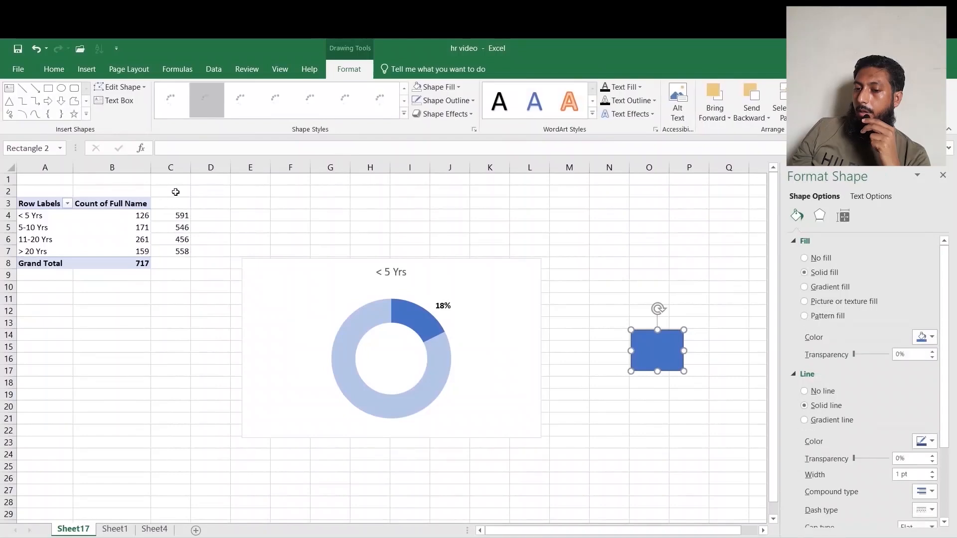
Set the rectangle's fill to No Fill.
click(458, 88)
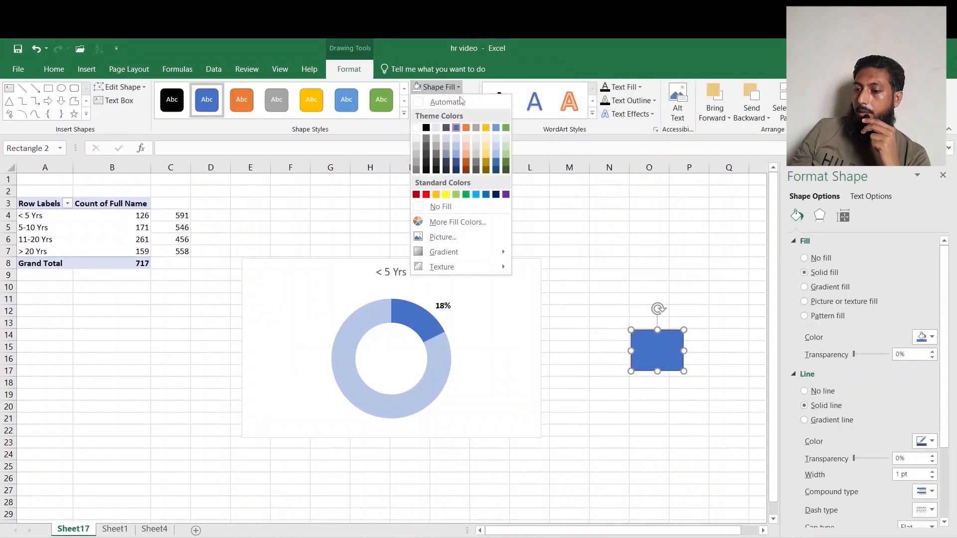
click(447, 207)
click(668, 356)
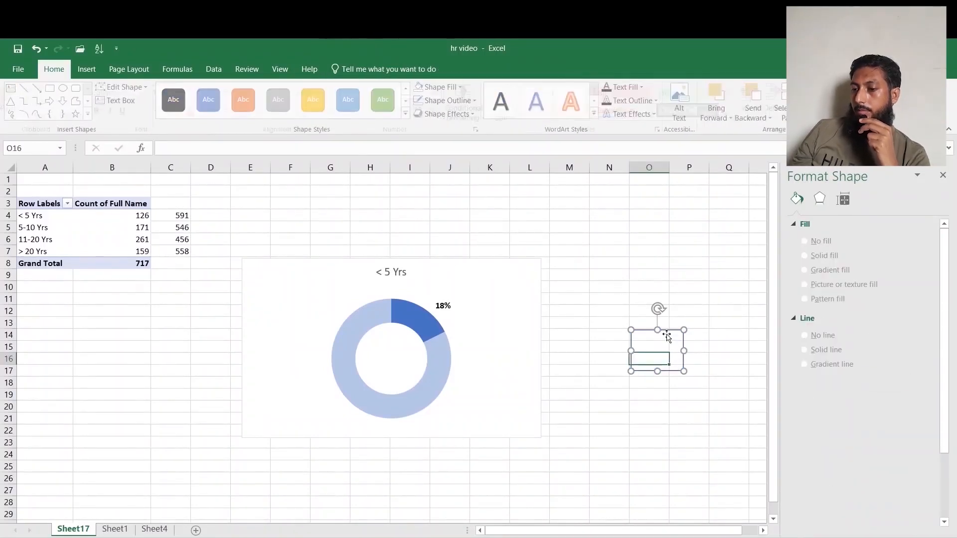
Link the rectangle's text to cell B4.
click(667, 330)
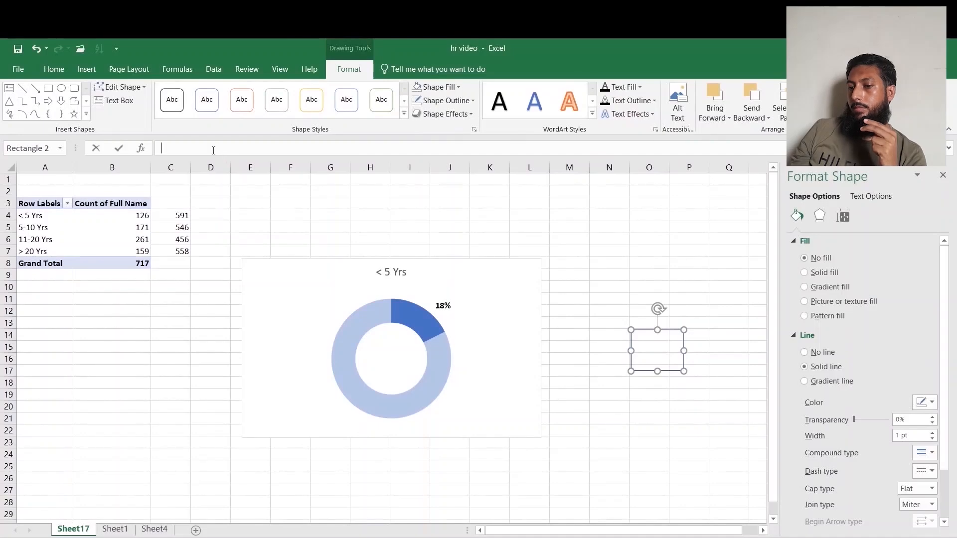
text(=)
click(130, 214)
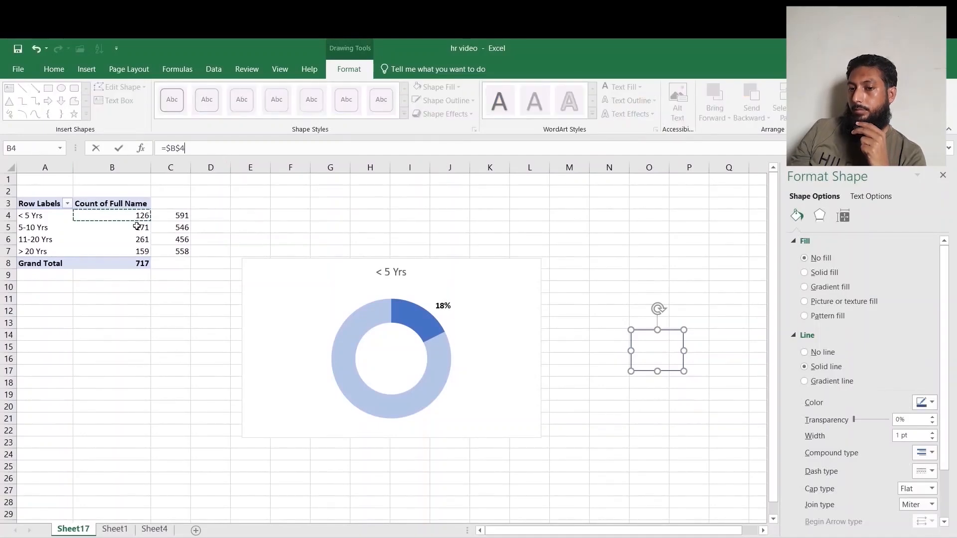
key(Return)
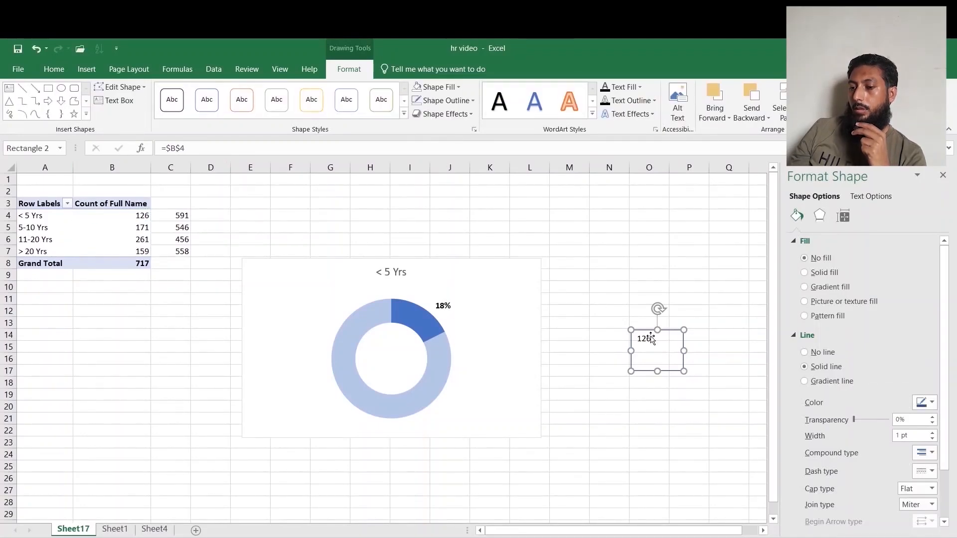
Center the rectangle's text, make it bold and increase its font size to 20.
click(52, 69)
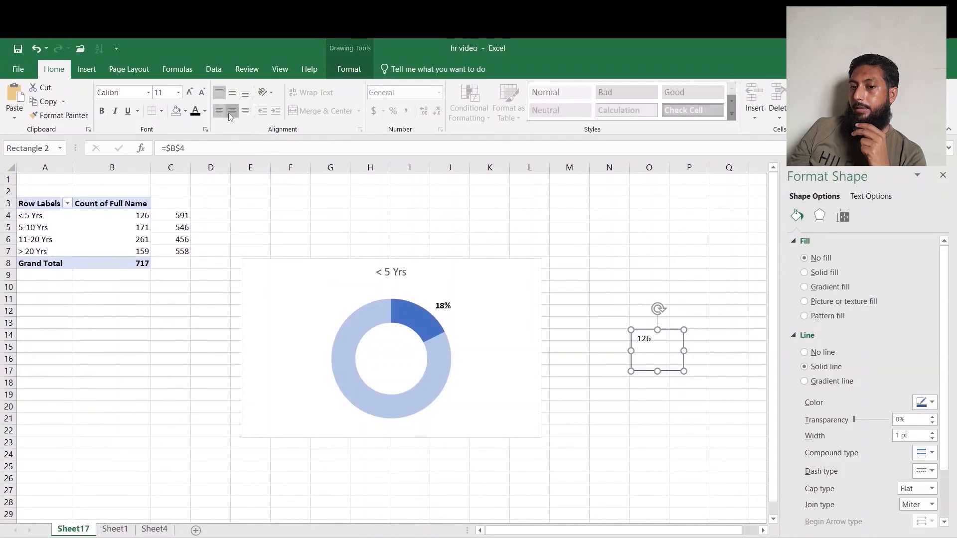
click(232, 93)
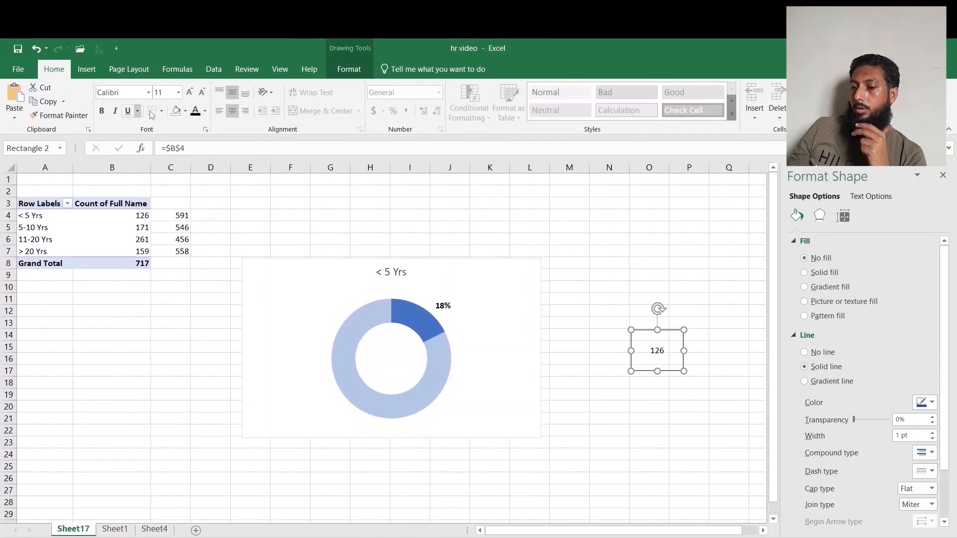
click(102, 111)
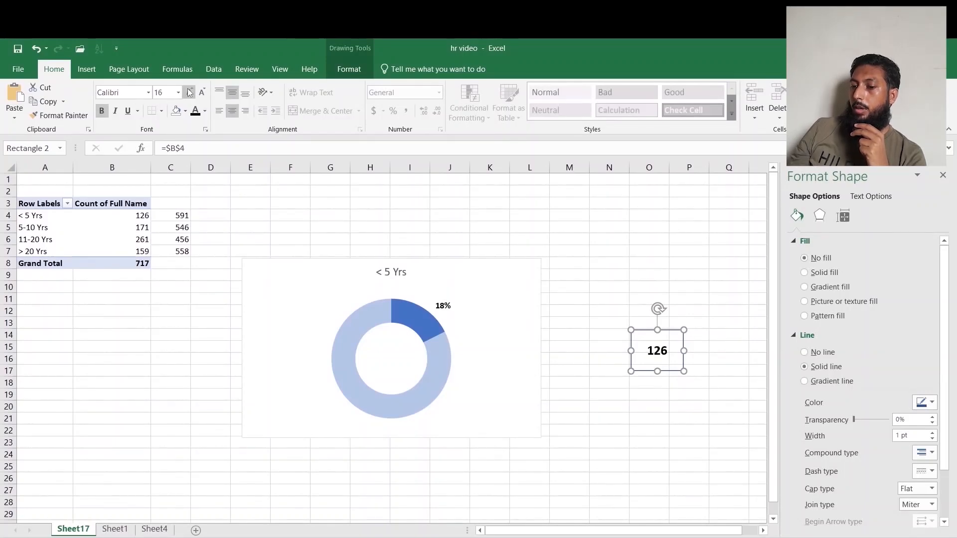
click(189, 92)
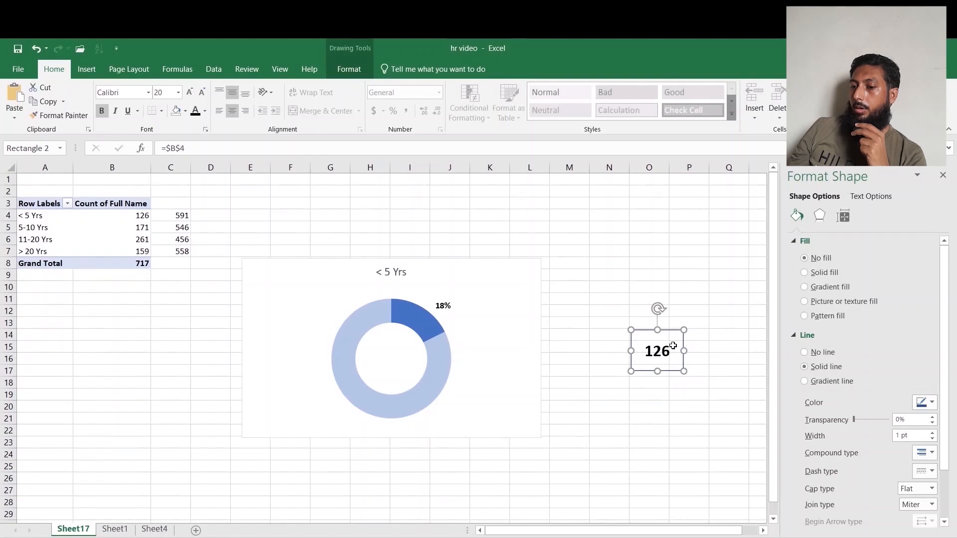
Move the count rectangle into the center of the doughnut chart and remove its outline.
mouse_move(685, 351)
mouse_down()
mouse_move(654, 339)
mouse_move(391, 345)
mouse_move(402, 345)
mouse_up()
click(349, 69)
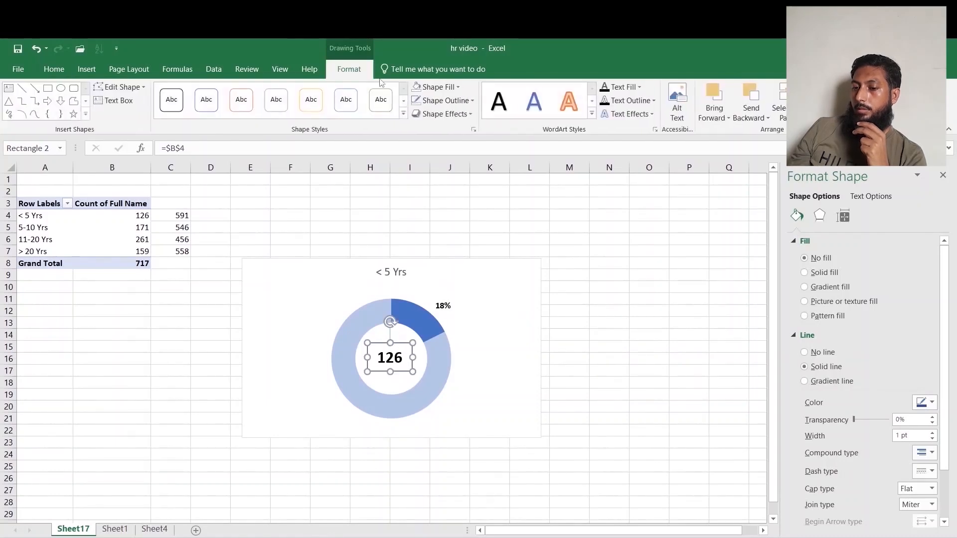
click(463, 102)
click(471, 221)
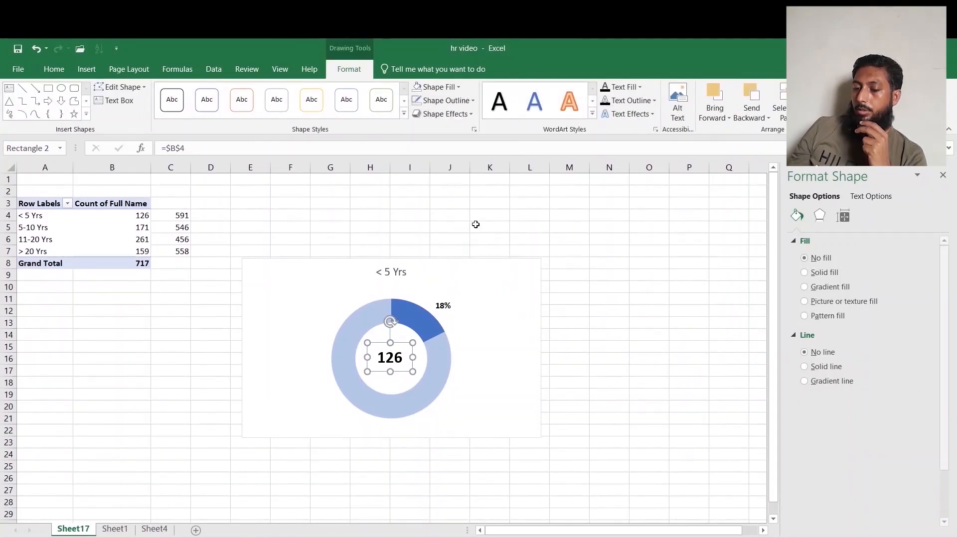
Increase the chart title's font size to 18.
click(393, 272)
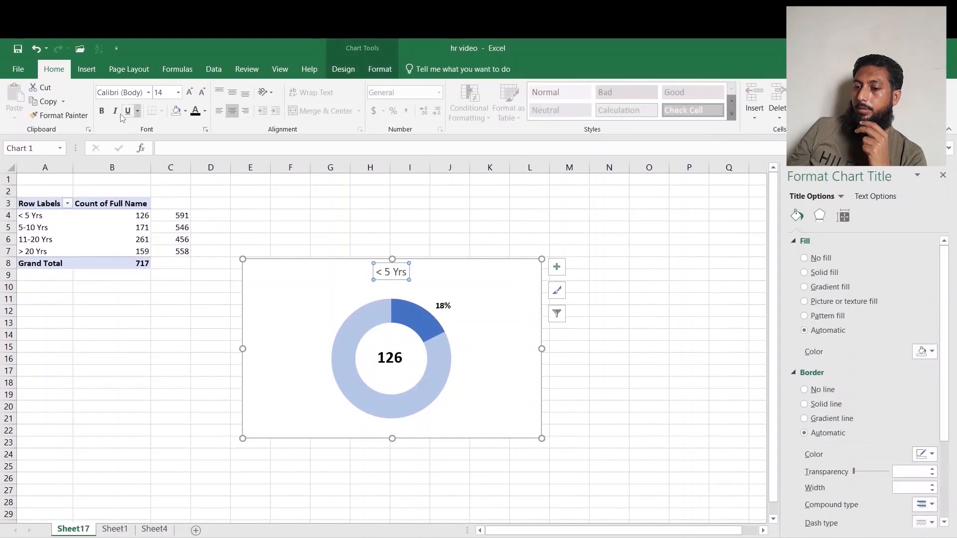
click(188, 92)
click(188, 93)
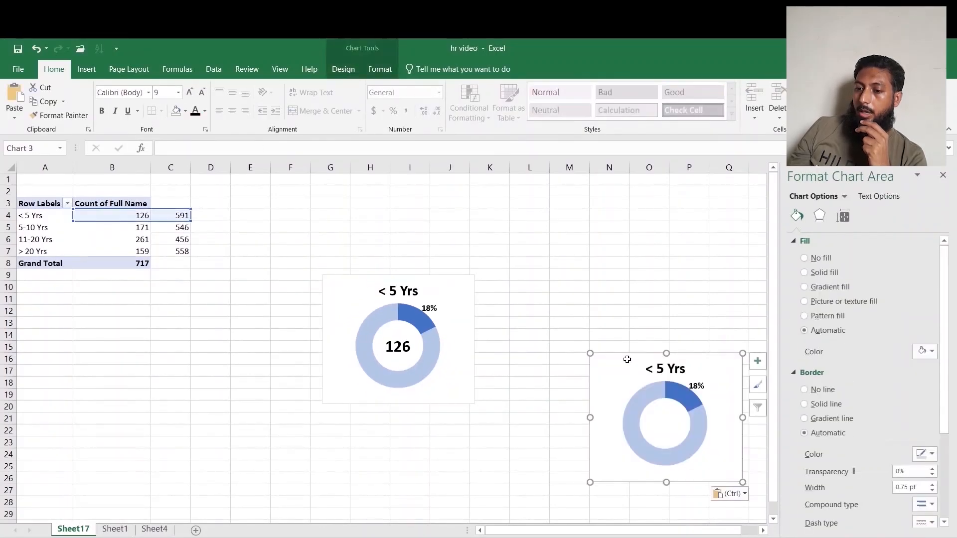
Move the duplicated doughnut chart next to the first one.
drag(635, 354, 520, 276)
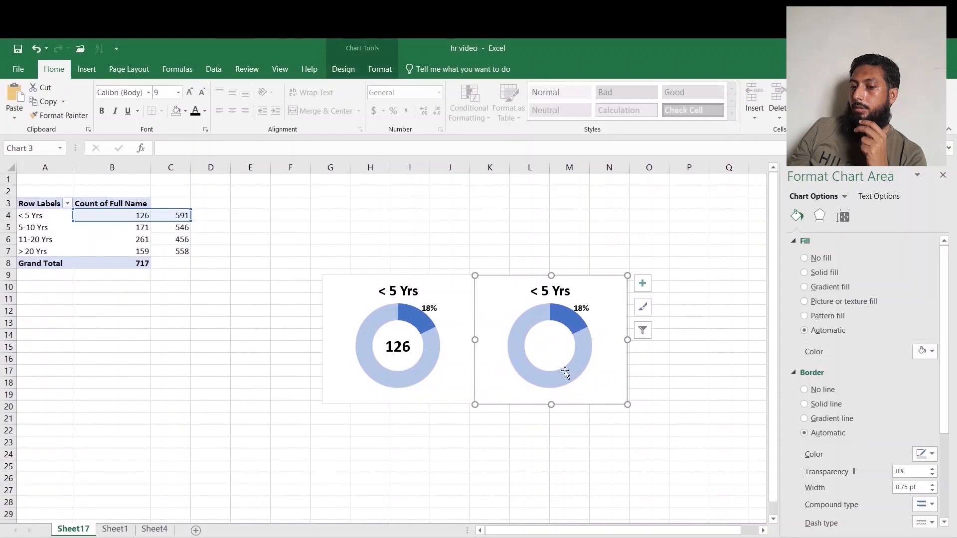
click(552, 346)
Copy the count box and paste it into the center of the second doughnut chart.
click(399, 346)
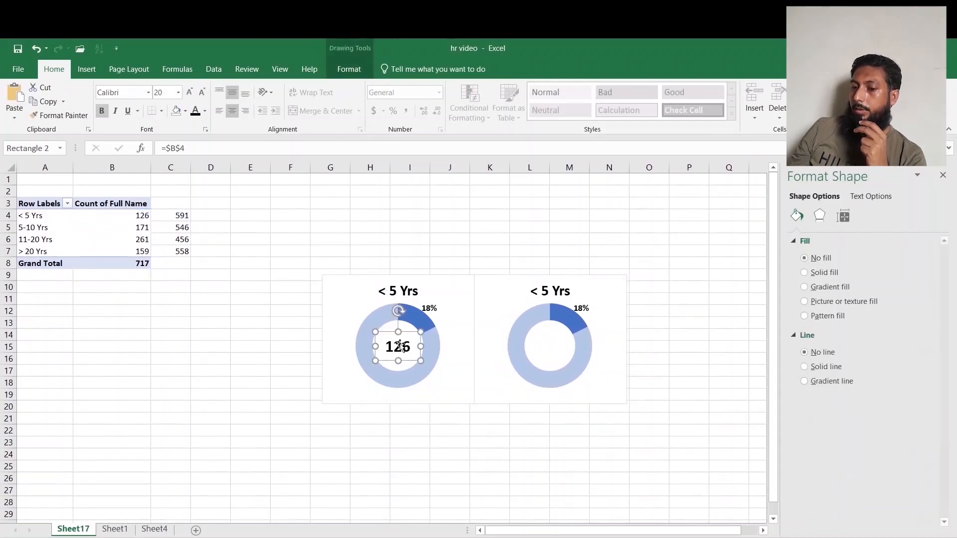
key(ctrl+c)
key(ctrl+v)
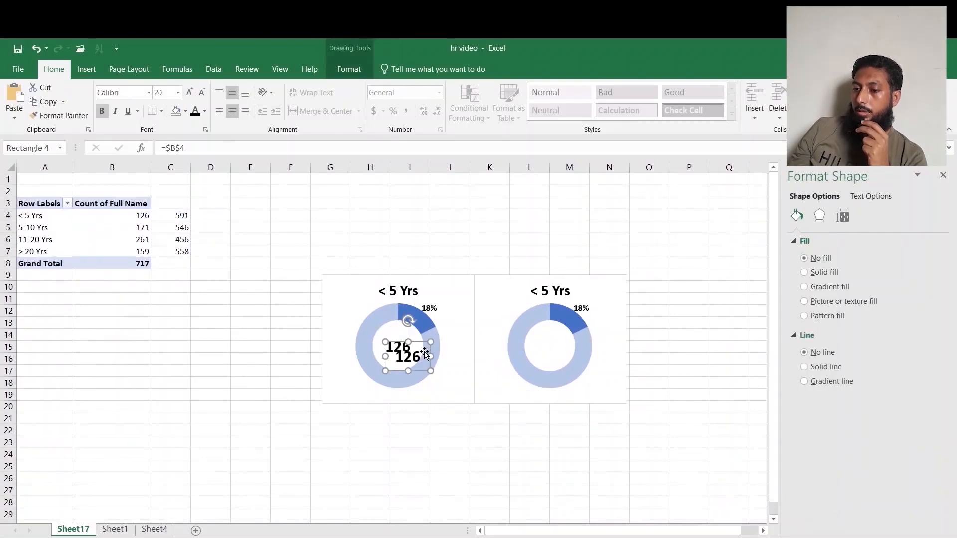
key(Delete)
click(463, 228)
key(ctrl+v)
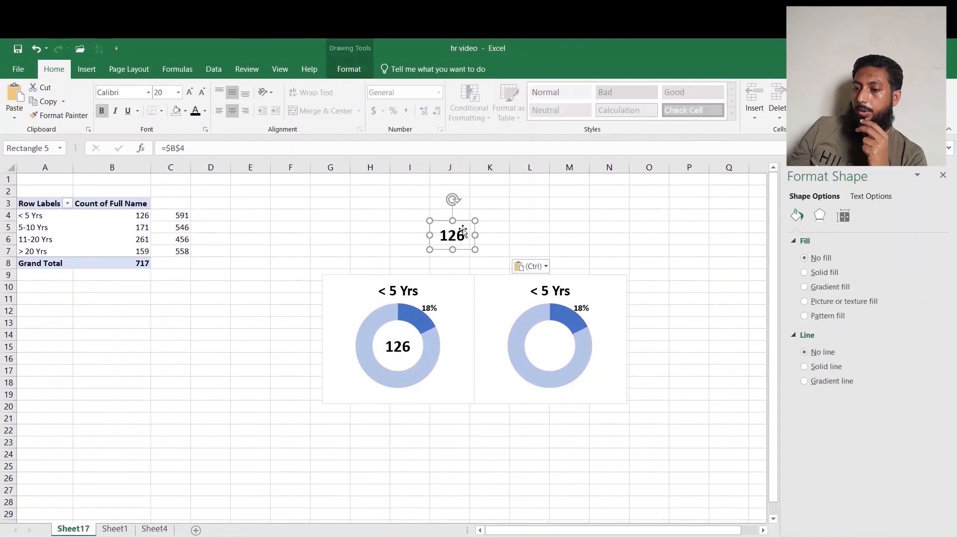
drag(457, 219, 553, 330)
Link the copied box's text to cell B5.
drag(212, 153, 139, 152)
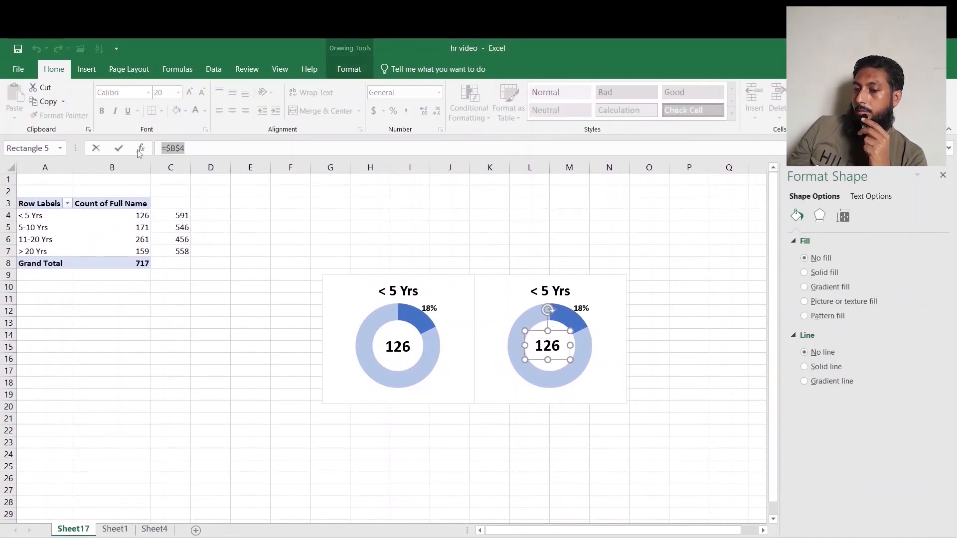
click(131, 229)
key(Return)
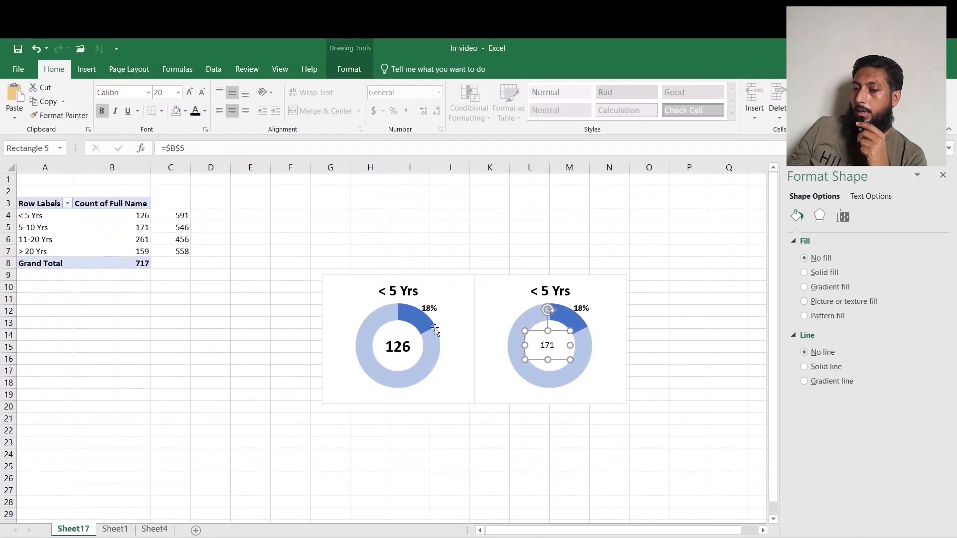
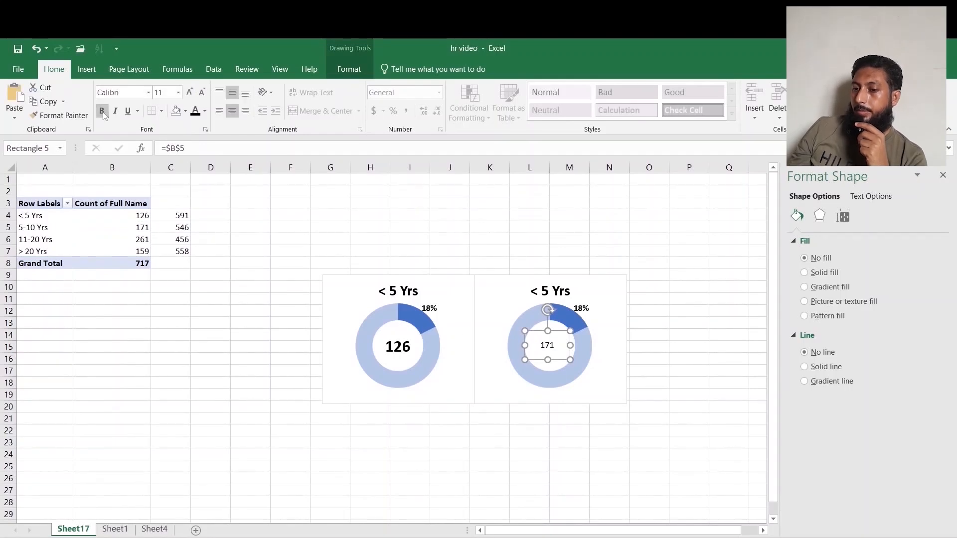
Increase the font size of the count box in the second doughnut chart to 20.
click(559, 338)
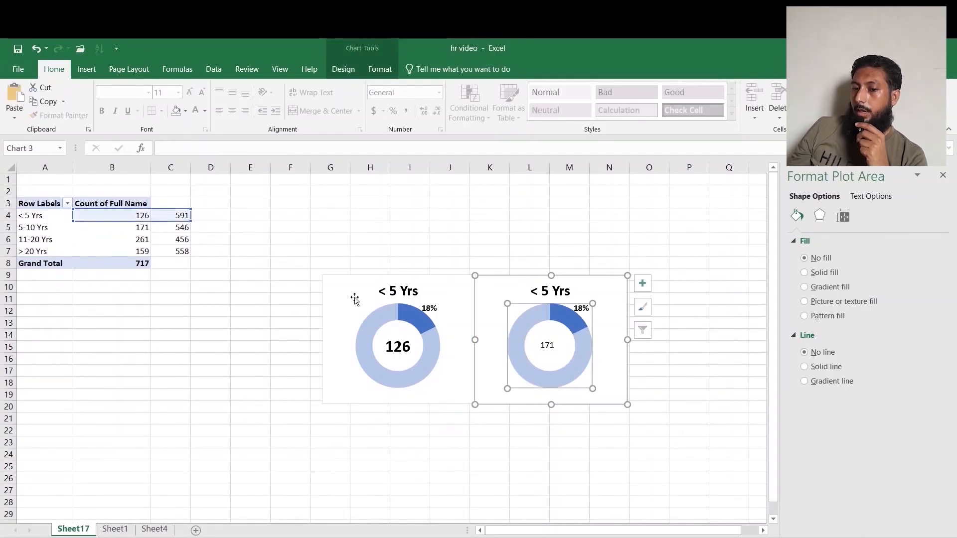
click(550, 331)
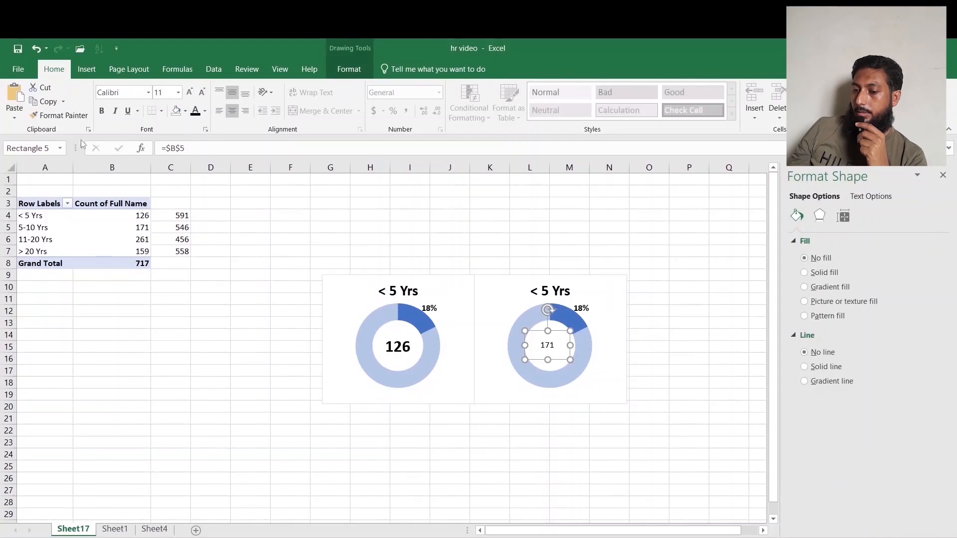
click(190, 93)
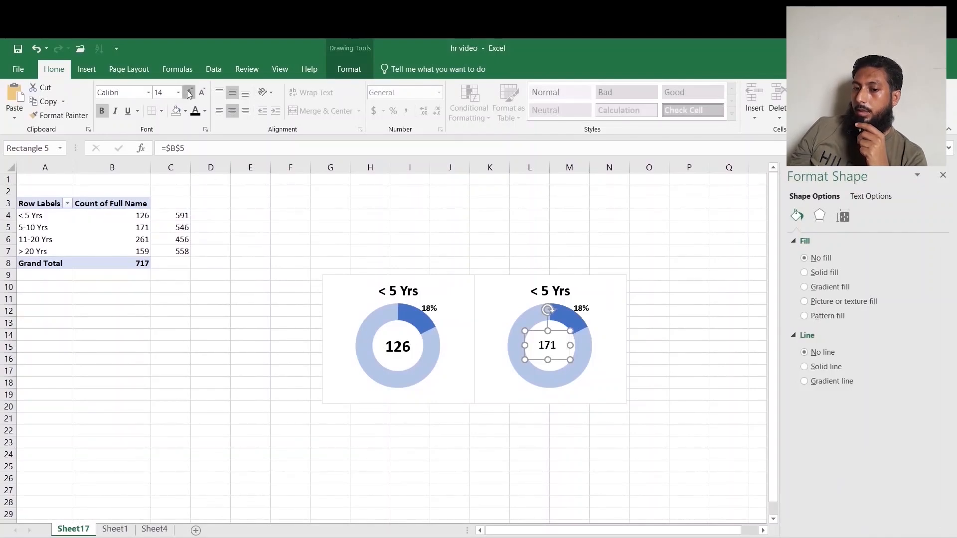
click(189, 93)
click(190, 94)
click(189, 94)
click(189, 94)
click(189, 93)
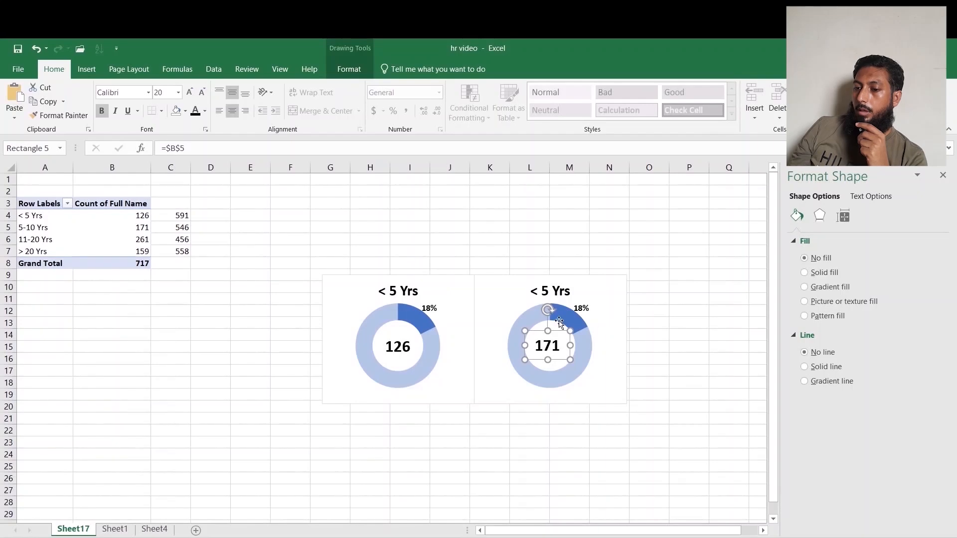
Edit the second chart's data series: name it b and set its values to cells B5:C5.
click(574, 318)
right_click(577, 320)
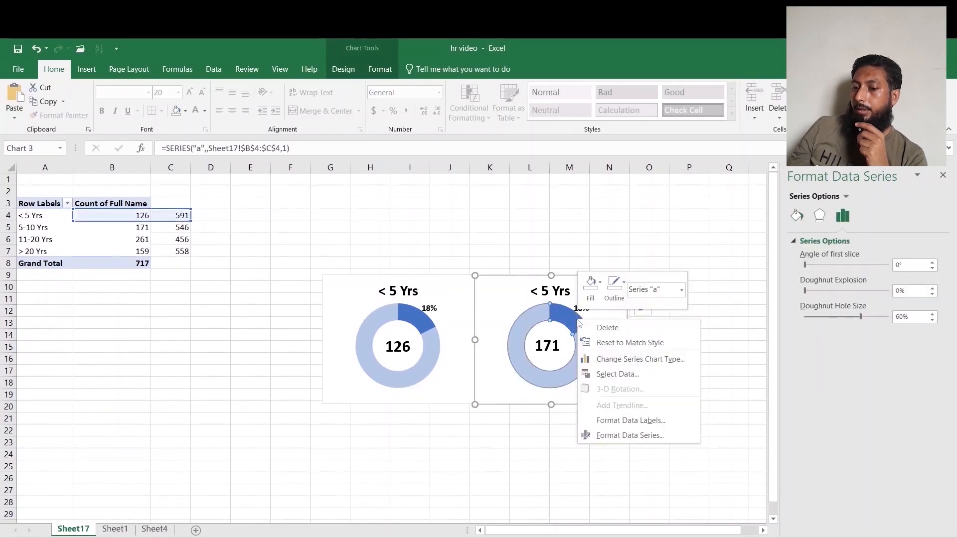
click(636, 379)
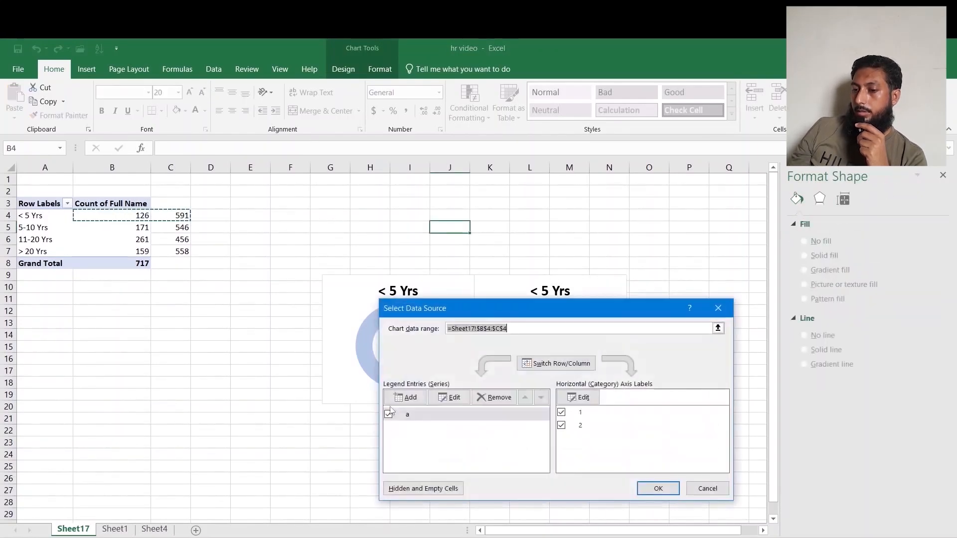
click(447, 398)
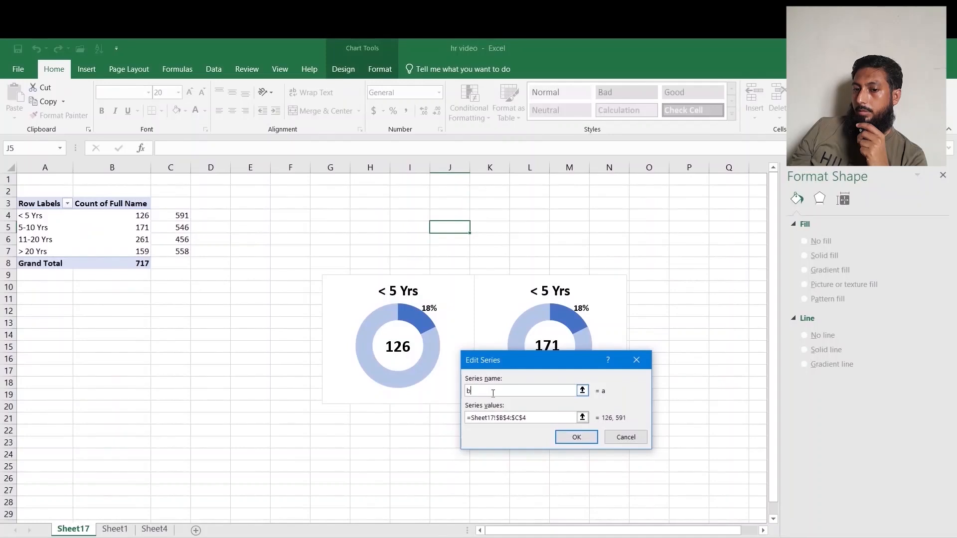
click(532, 415)
text(+)
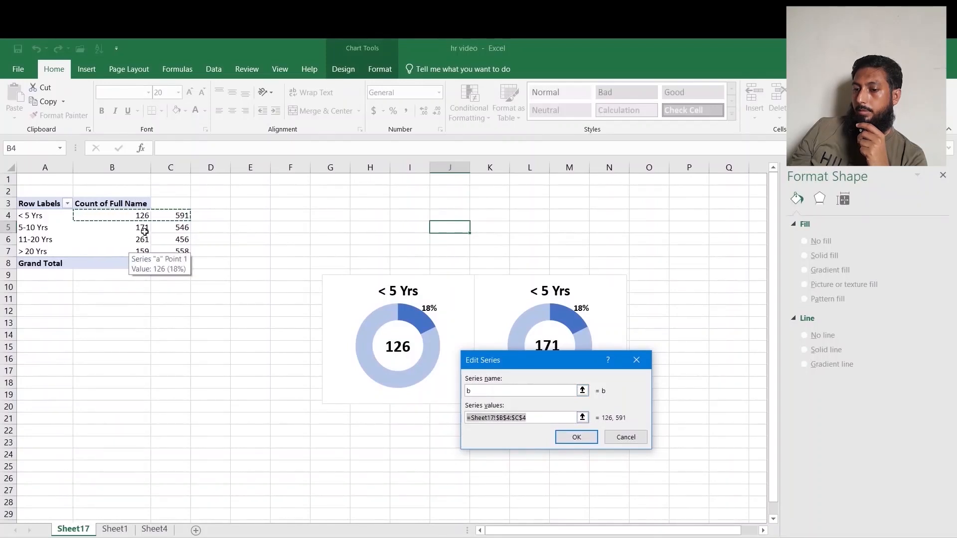
drag(130, 227, 174, 224)
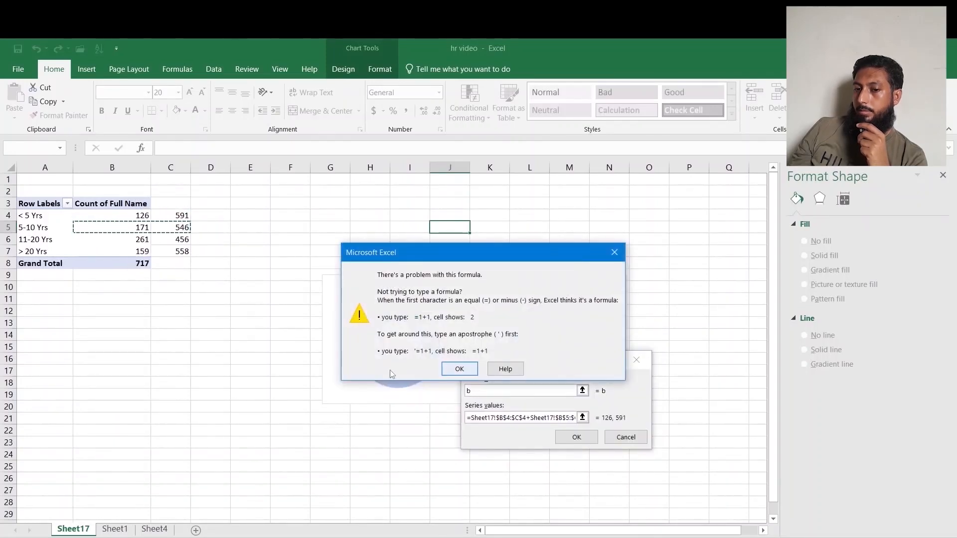
key(Return)
key(BackSpace)
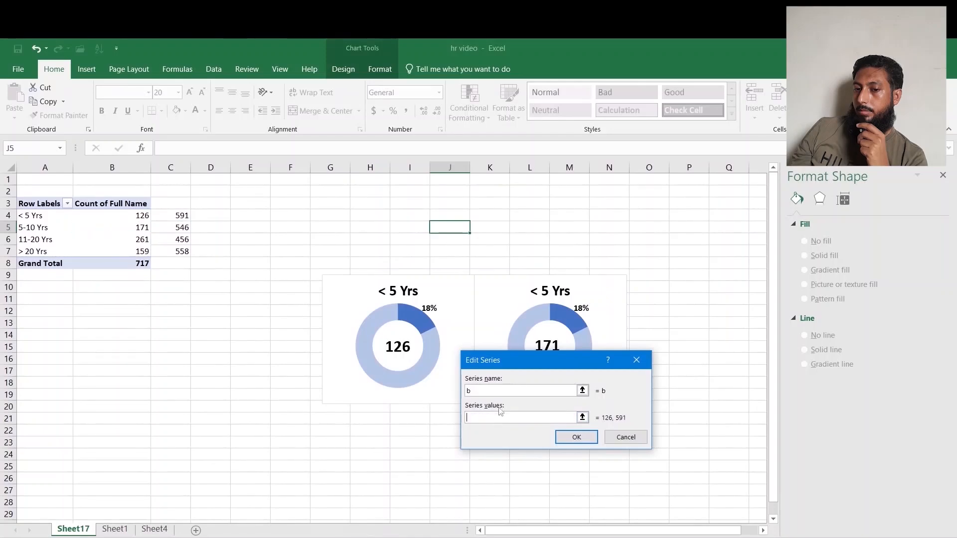
drag(111, 228, 175, 229)
click(577, 437)
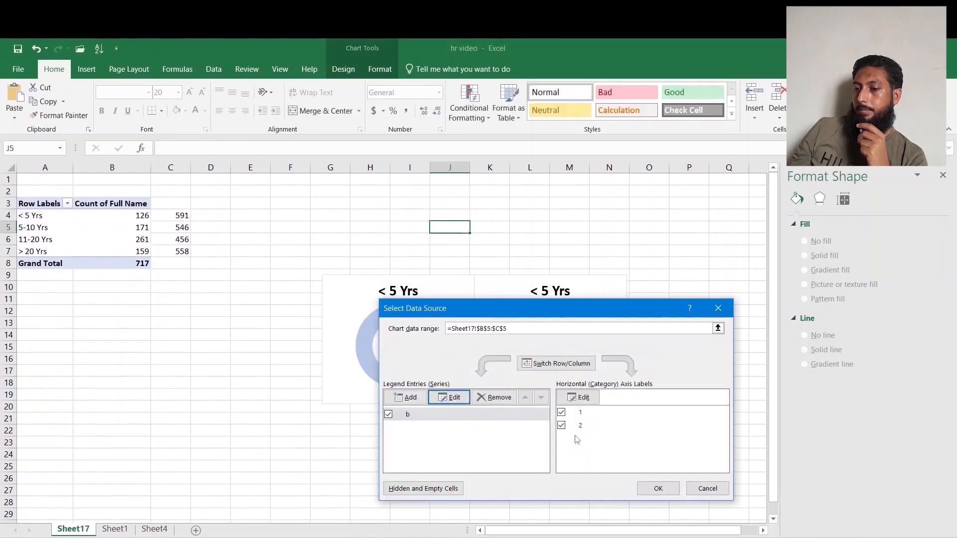
click(658, 488)
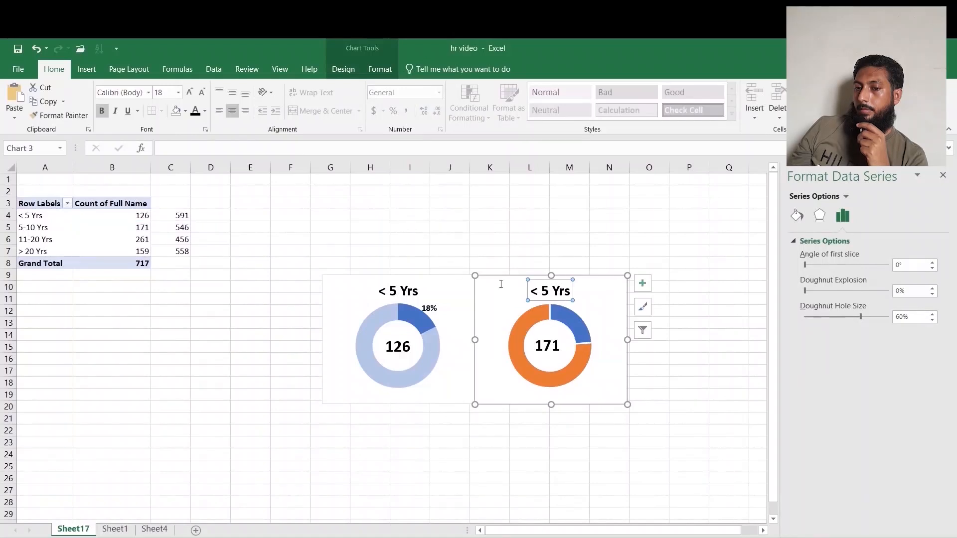
Rename the second chart's title to 5-10 Yrs.
click(551, 291)
click(44, 227)
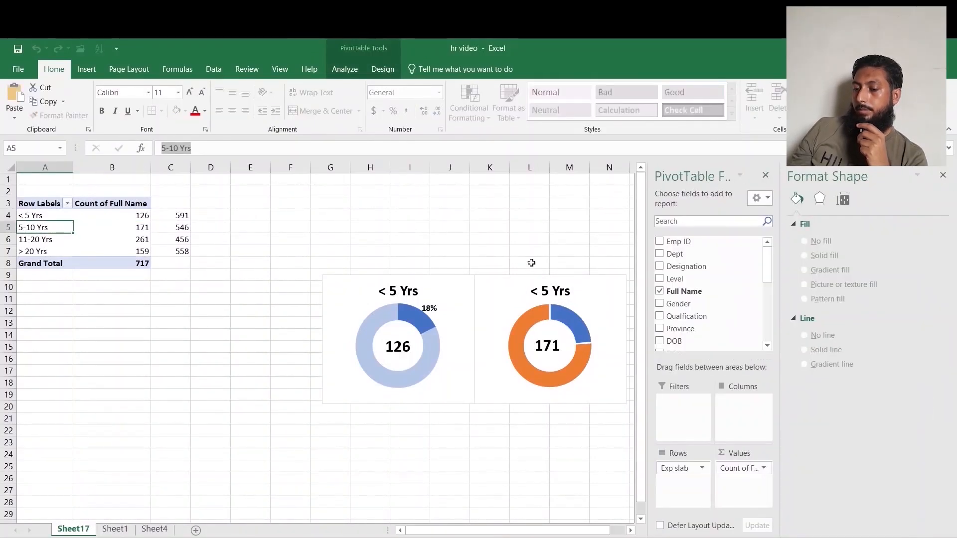
click(540, 290)
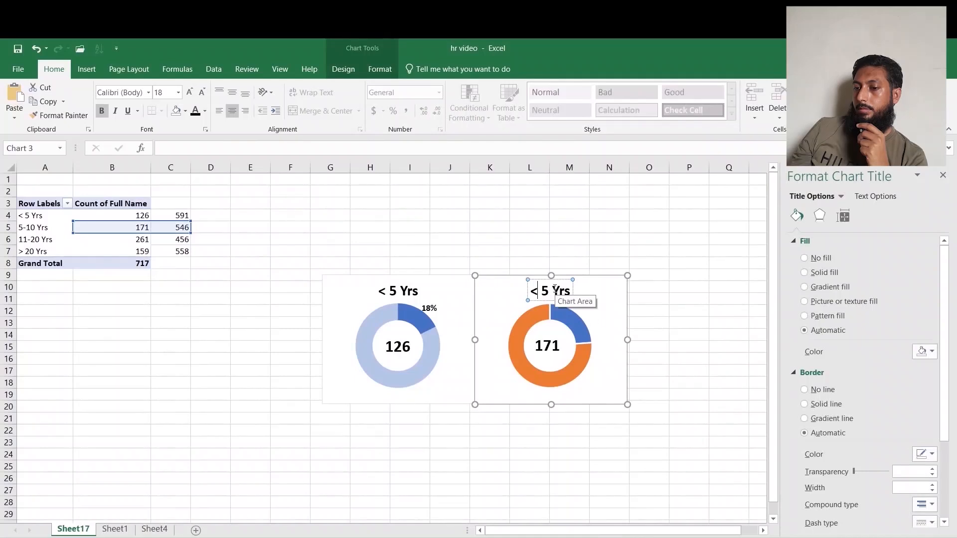
click(173, 149)
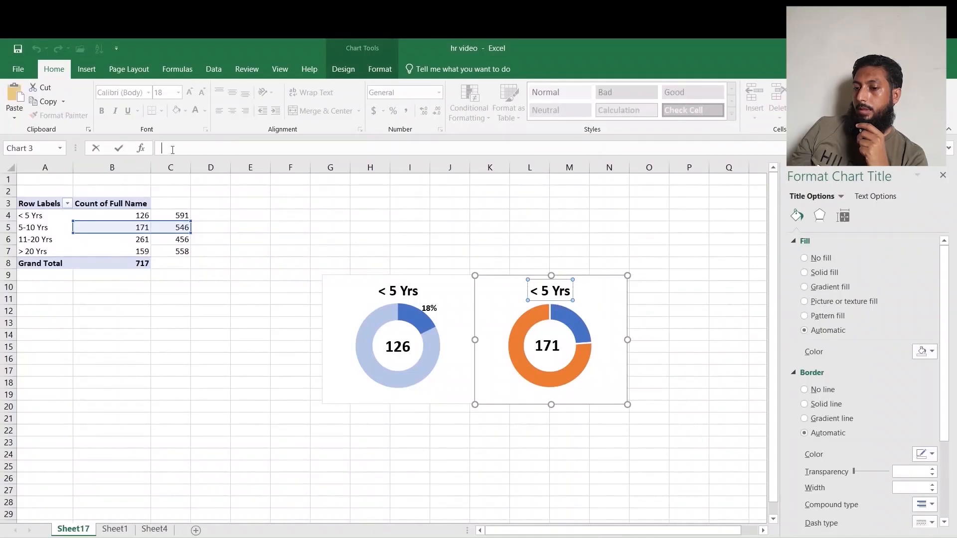
text(5-10 Yrs)
click(645, 322)
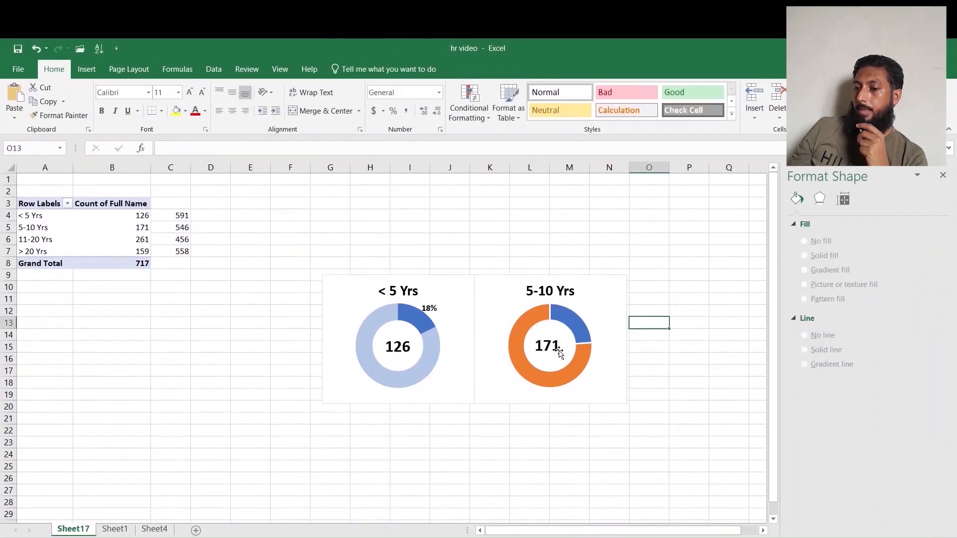
Give the larger slice of the second doughnut a solid fill at 60% transparency and no border line.
click(527, 315)
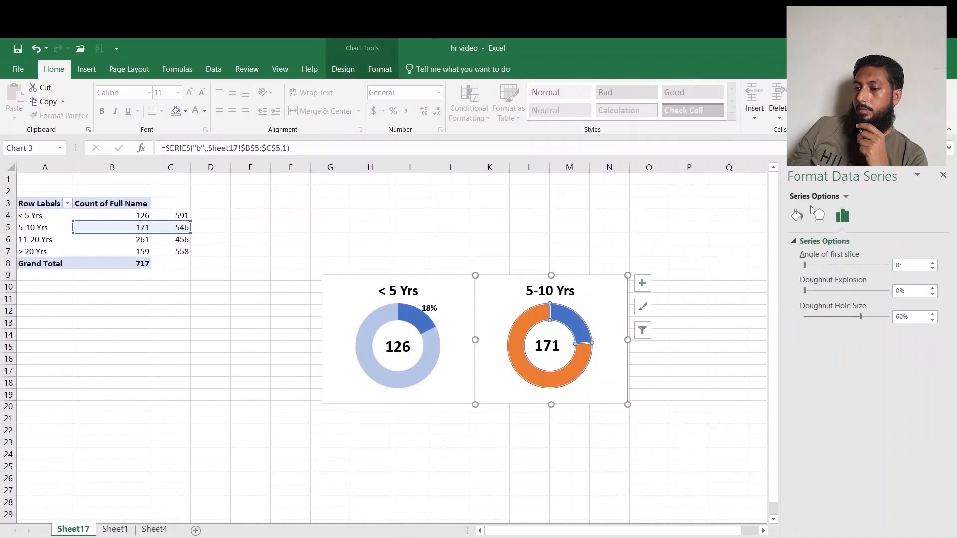
click(529, 323)
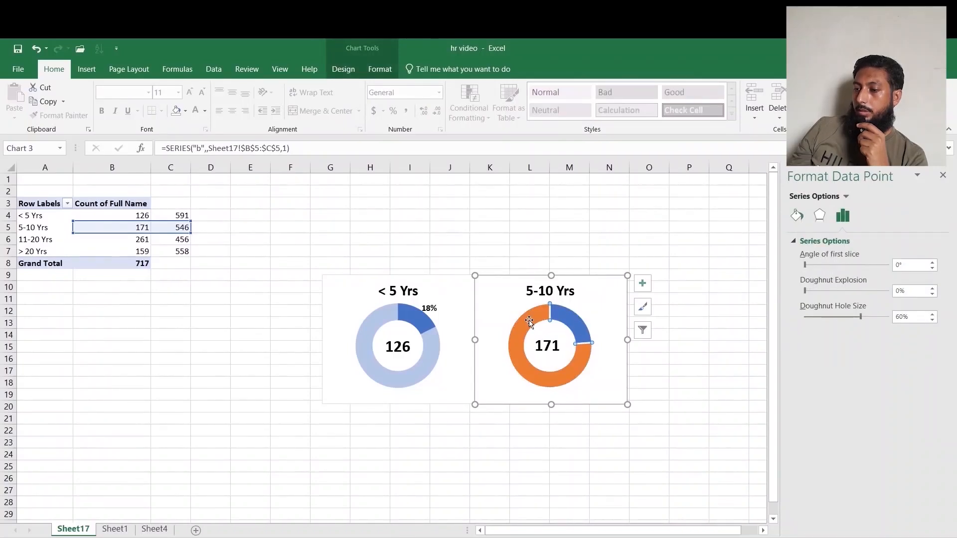
click(797, 216)
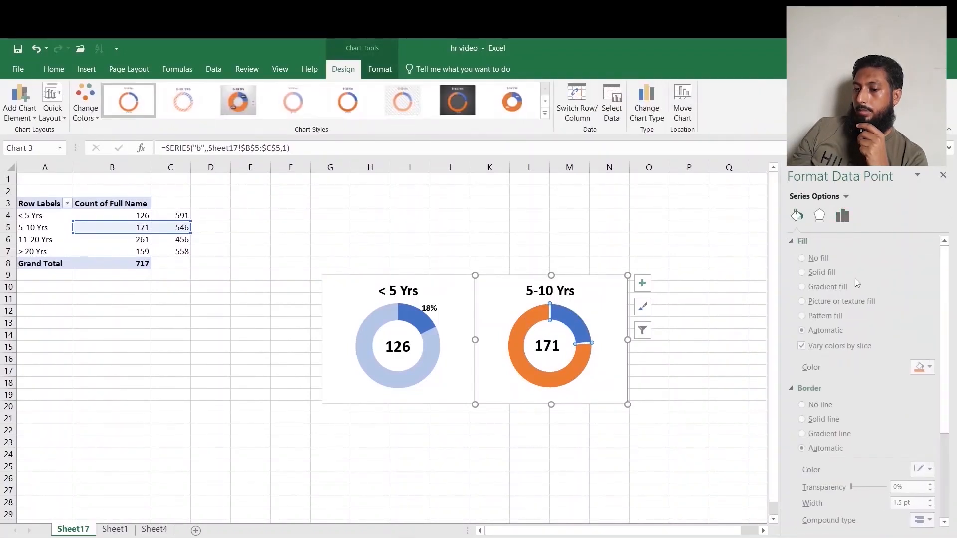
click(823, 272)
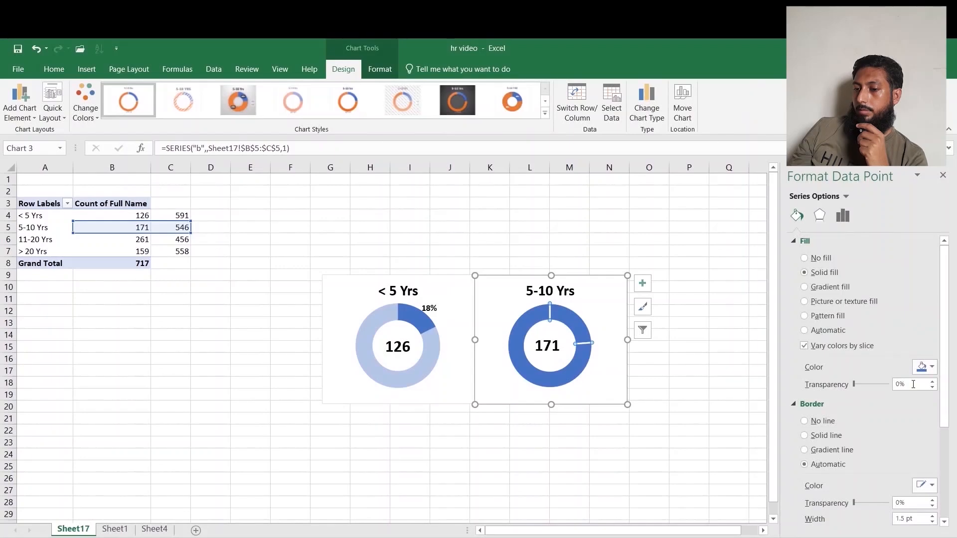
text(60)
key(Return)
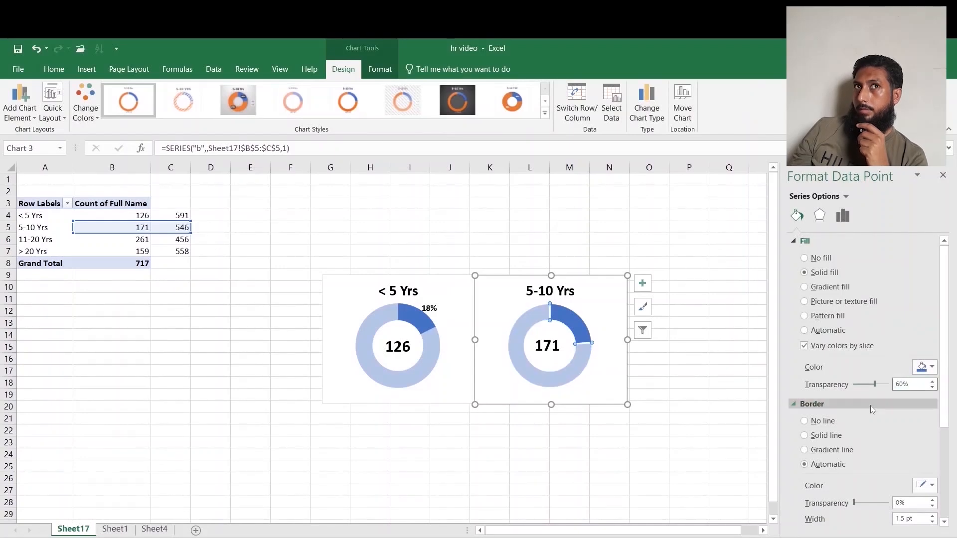
click(811, 423)
click(602, 445)
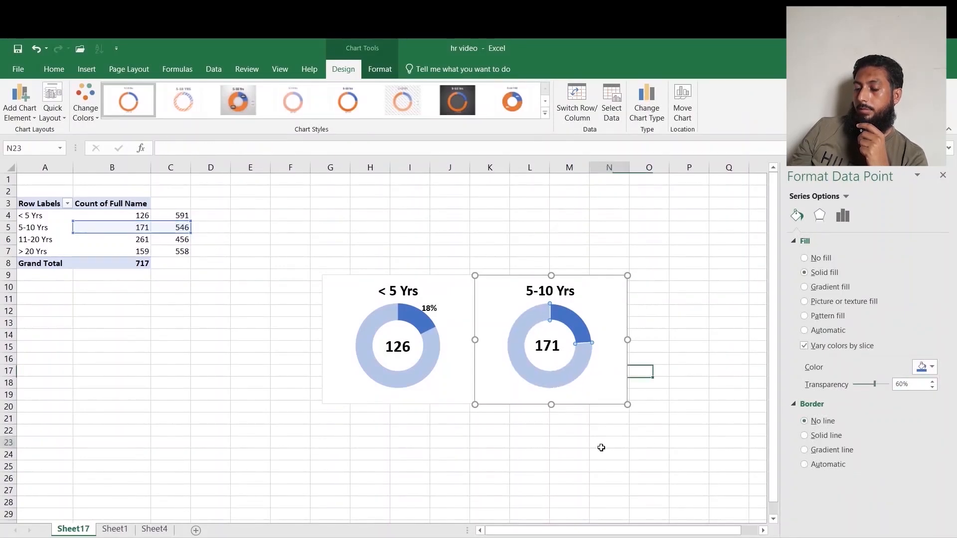
Add data labels to the second doughnut and delete the label on the larger slice.
click(573, 318)
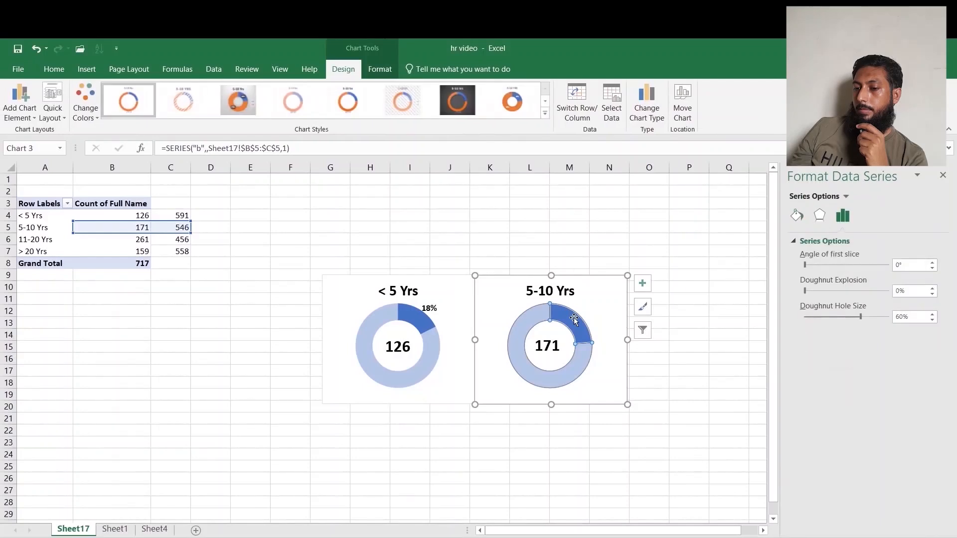
right_click(574, 318)
click(633, 404)
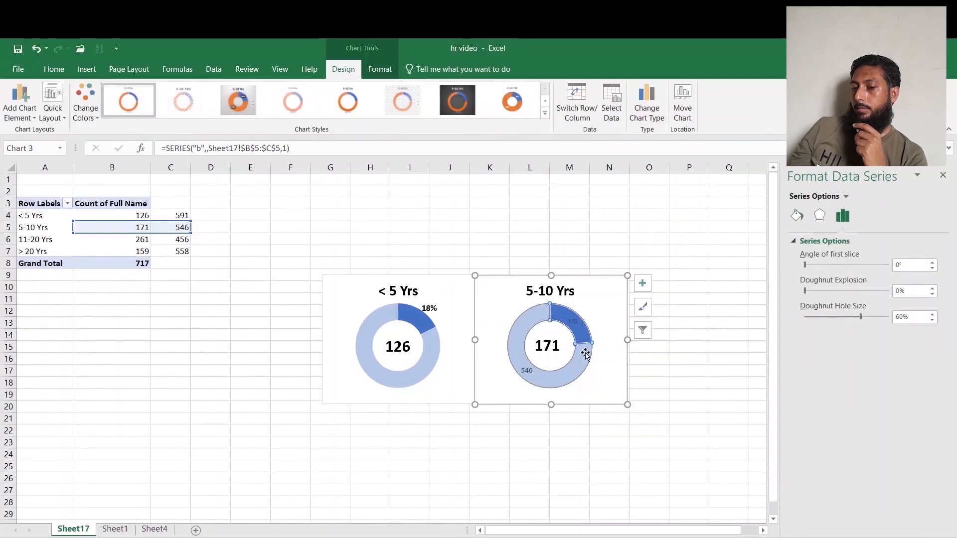
click(698, 398)
click(526, 369)
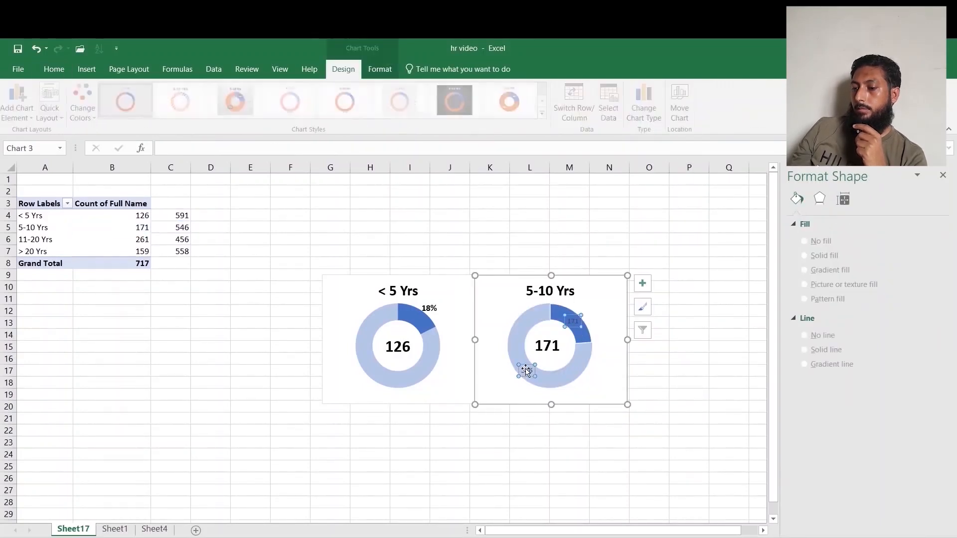
click(528, 367)
key(Delete)
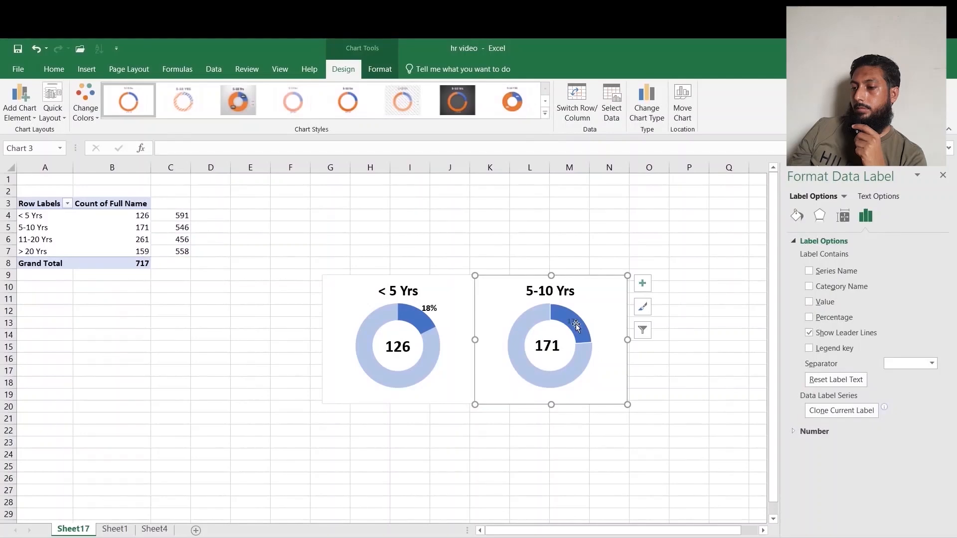
Switch the remaining data label to show the percentage instead of the value.
click(572, 321)
click(809, 302)
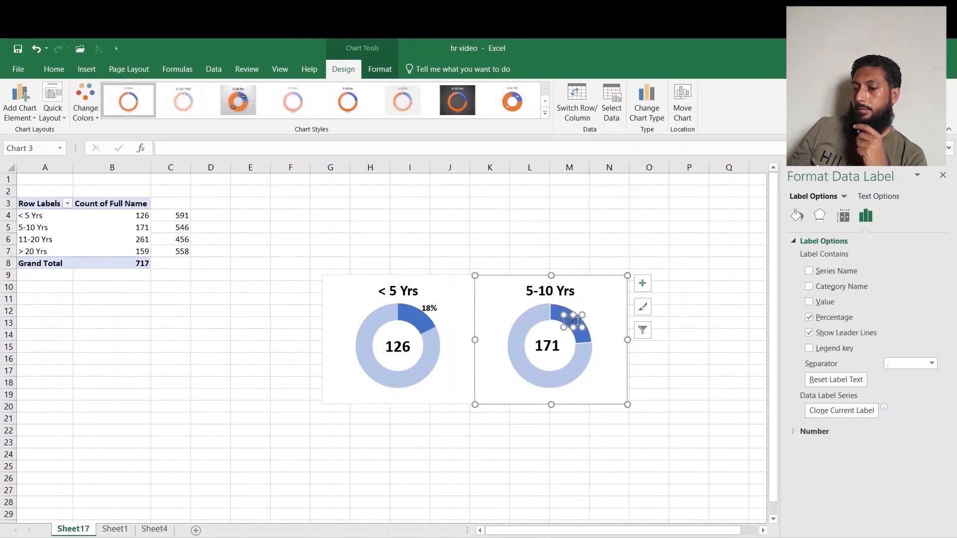
click(668, 319)
Move the percentage label just outside the top of the slice and increase its font size.
click(574, 327)
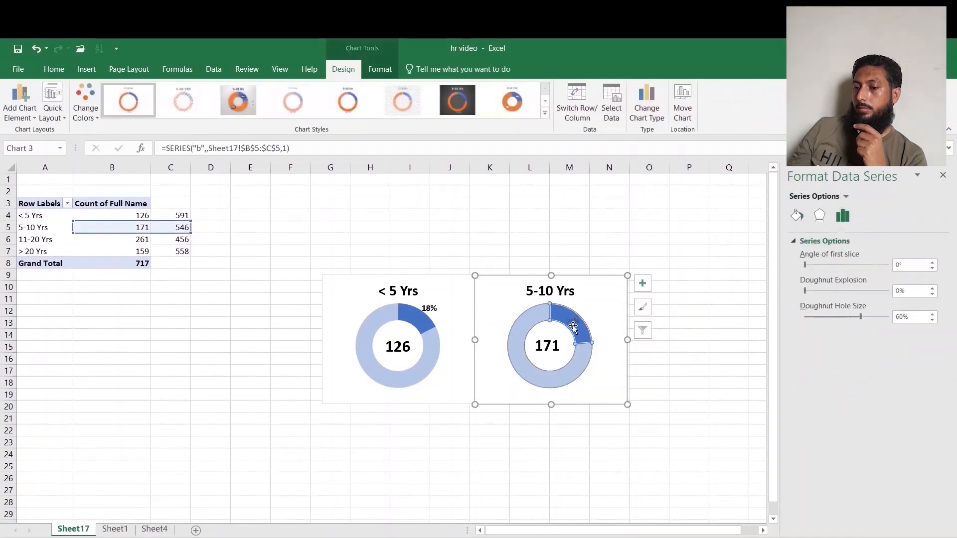
click(572, 322)
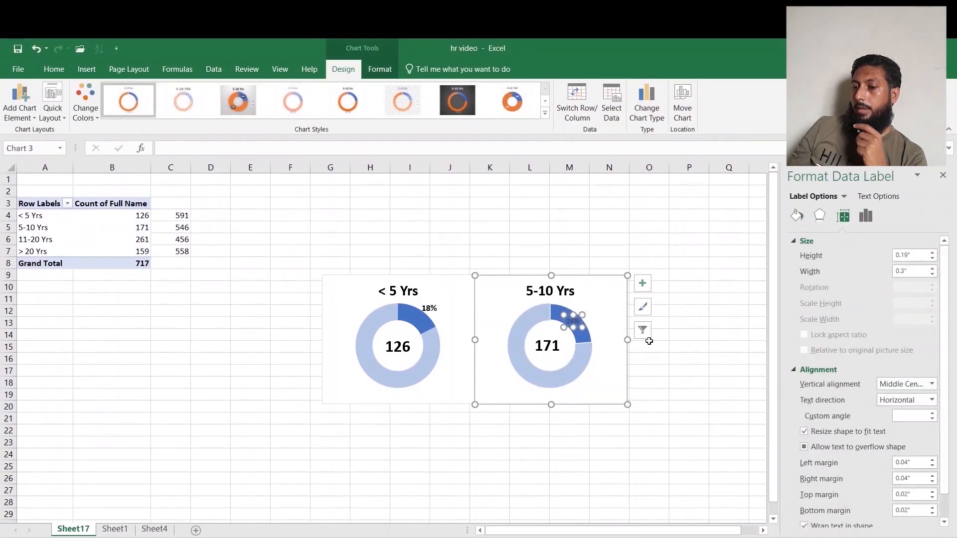
click(687, 369)
click(574, 315)
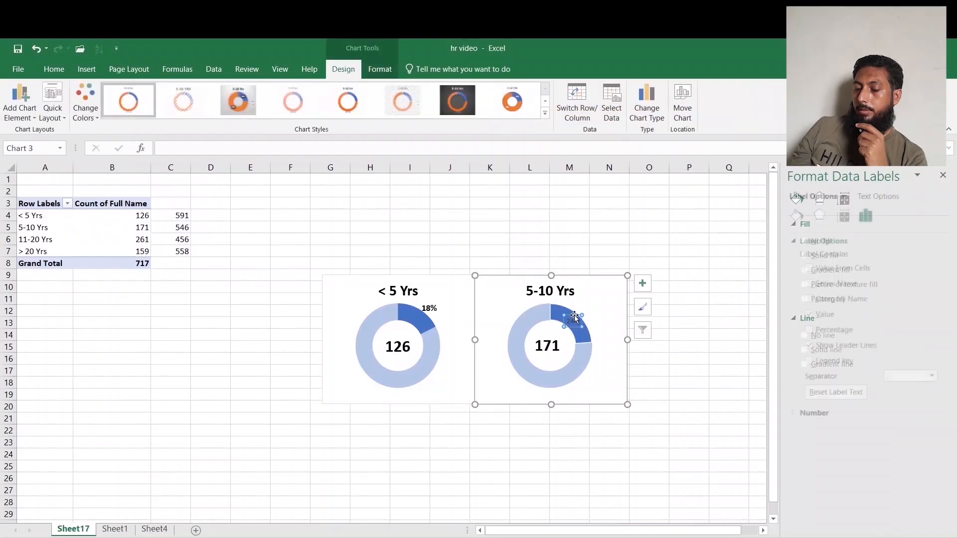
drag(574, 315, 590, 304)
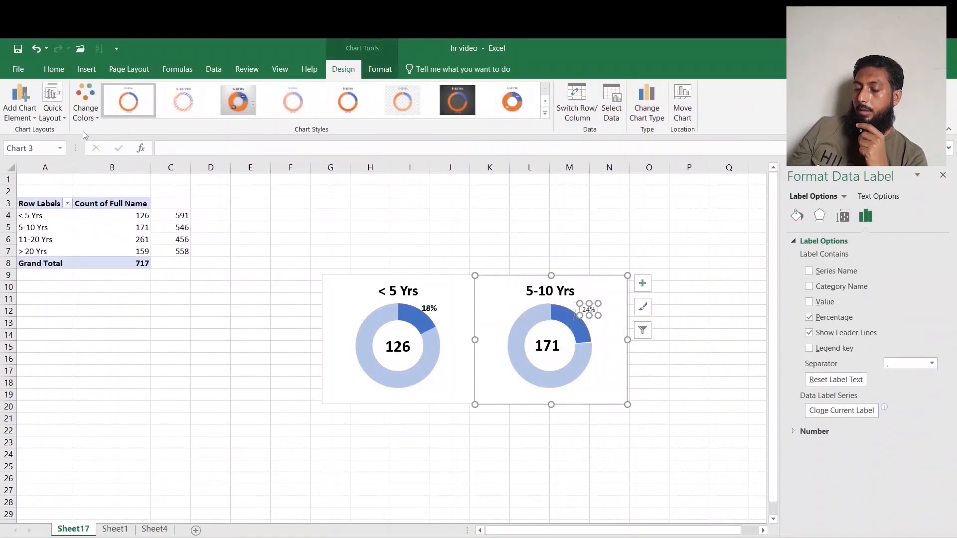
click(54, 68)
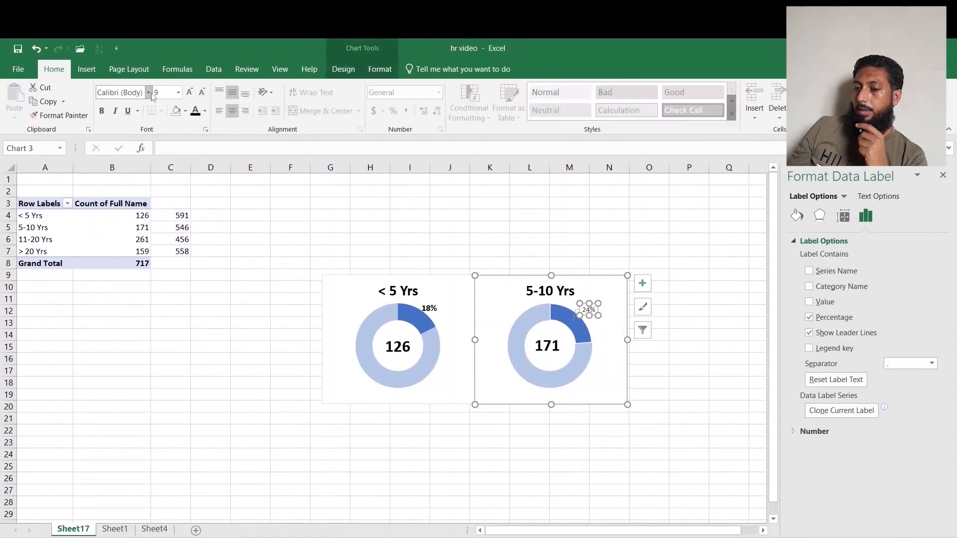
click(186, 92)
click(671, 368)
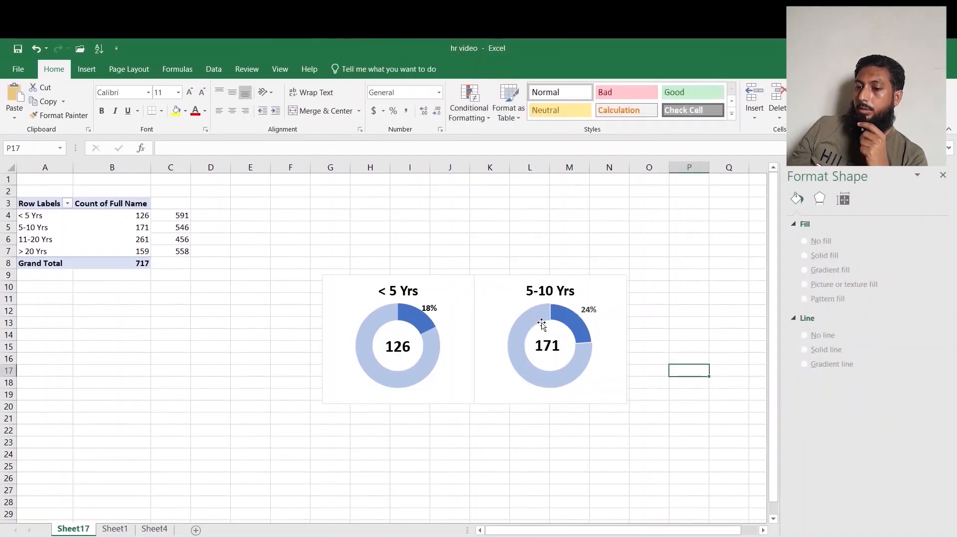
Copy the second doughnut chart and place the copy directly below the first chart.
click(493, 307)
key(ctrl+c)
click(407, 451)
key(ctrl+v)
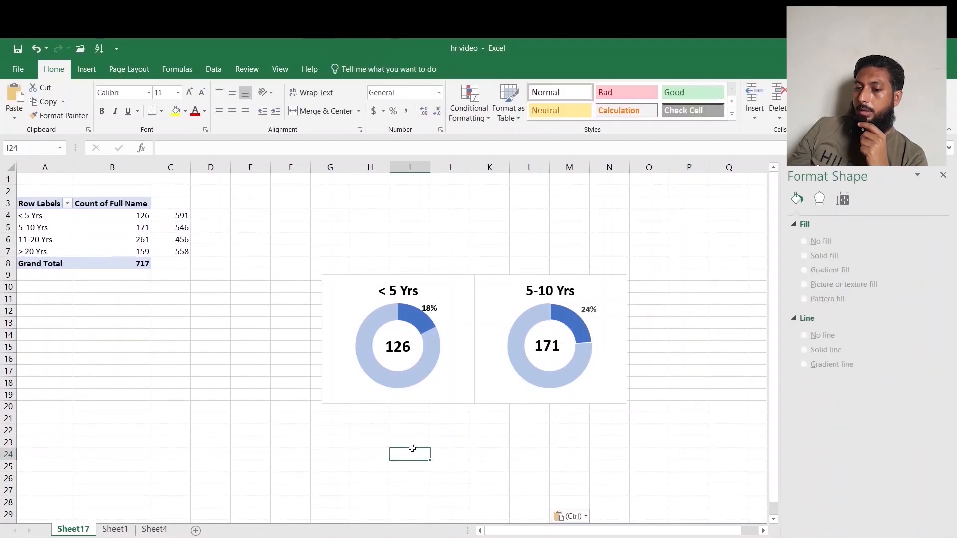
drag(453, 450, 386, 402)
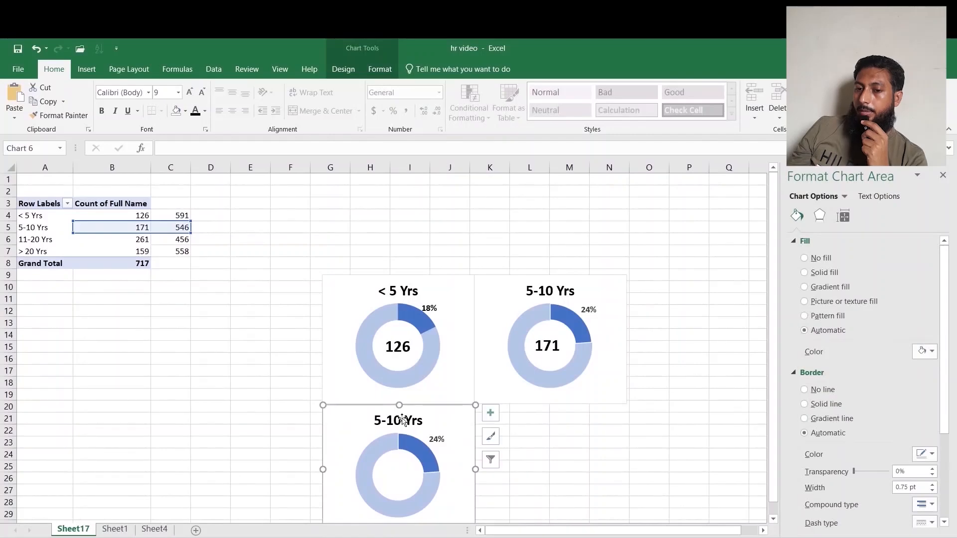
Link the copied chart's title to the 11-20 Yrs row label cell.
click(402, 419)
click(175, 148)
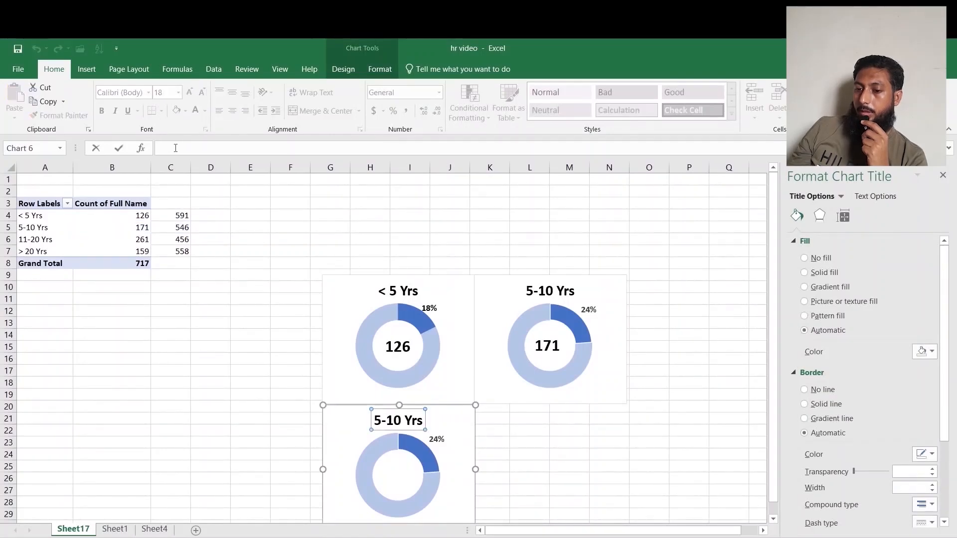
click(47, 241)
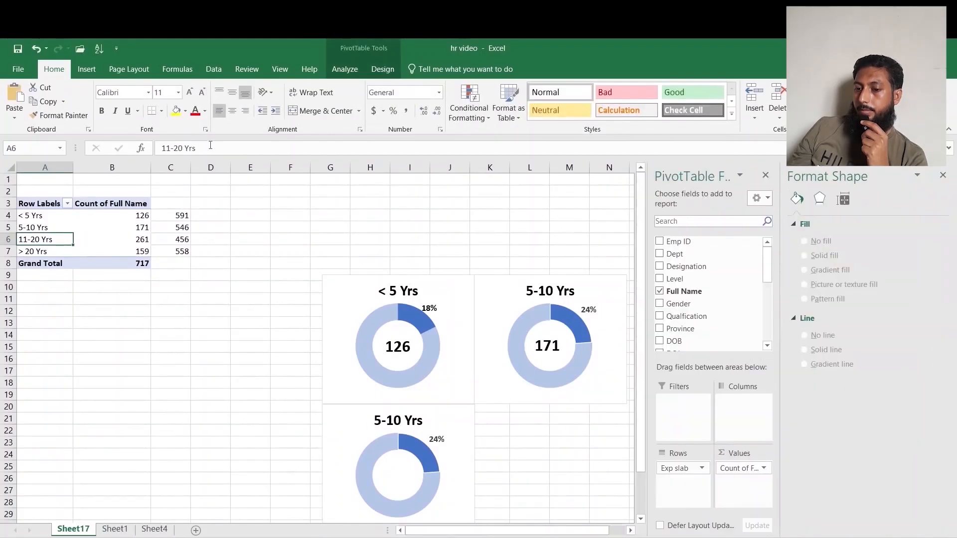
click(398, 420)
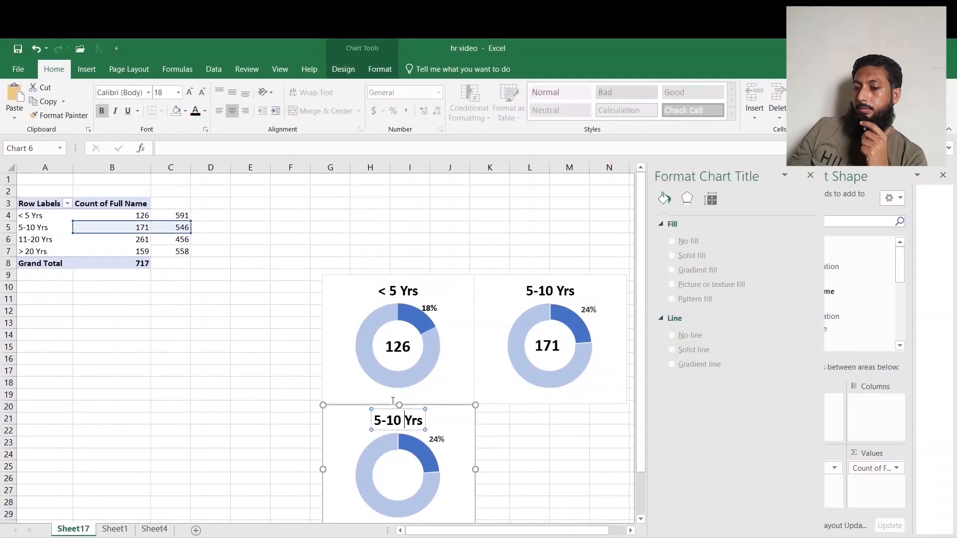
click(215, 149)
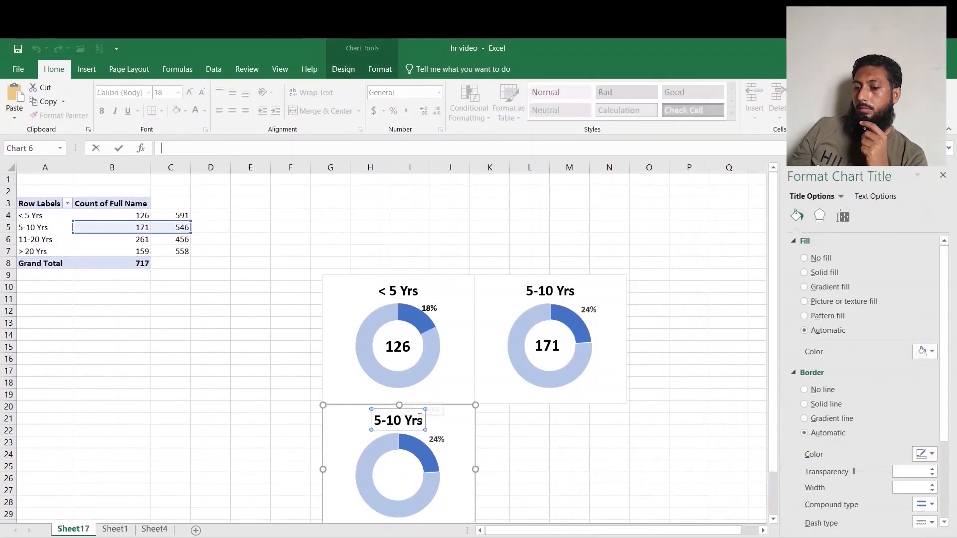
key(ctrl+v)
click(569, 478)
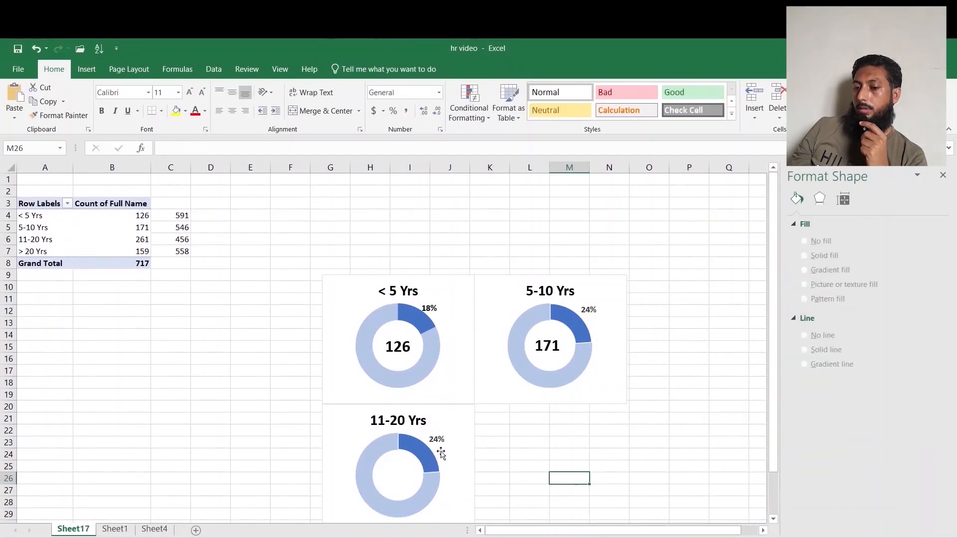
Edit the copied chart's data series to name c with values from B6:C6.
click(409, 452)
right_click(410, 452)
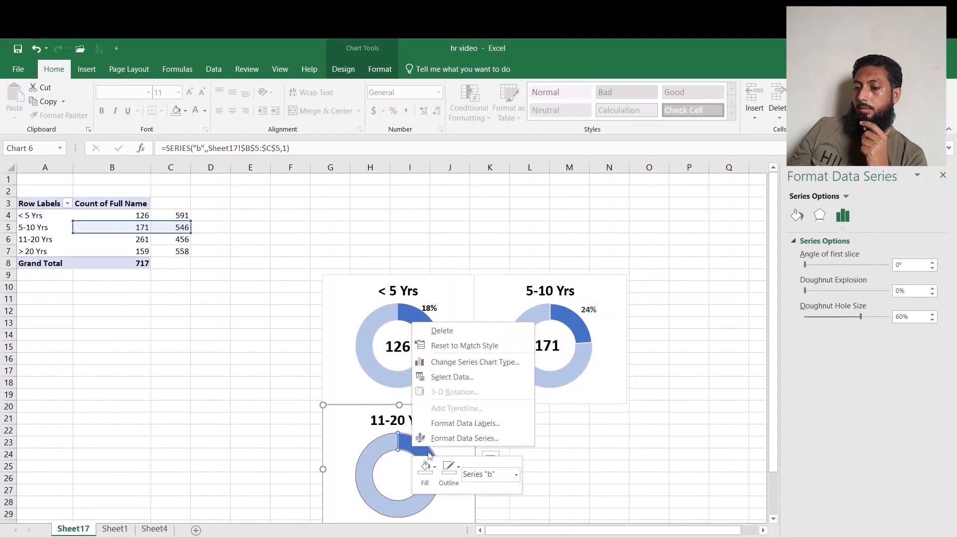
click(452, 377)
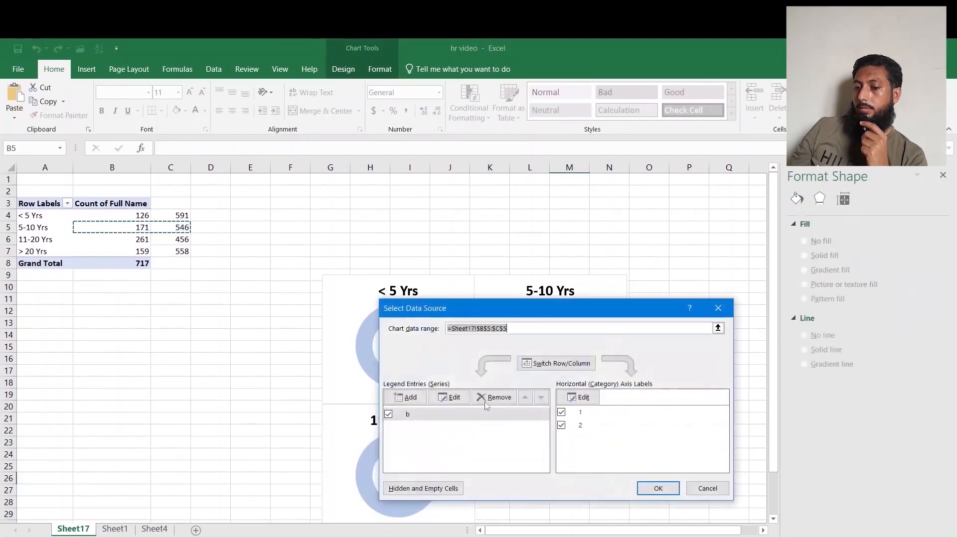
click(451, 397)
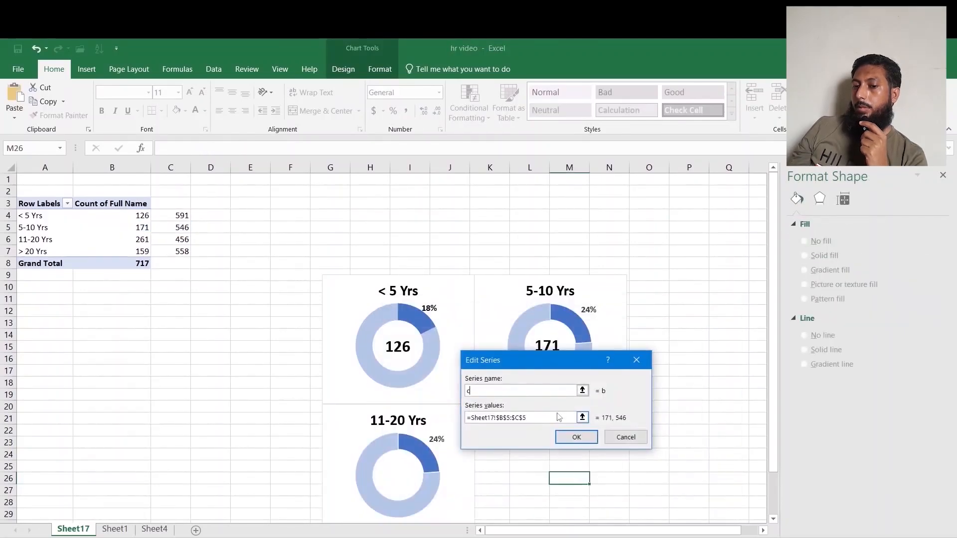
drag(545, 421, 476, 419)
key(BackSpace)
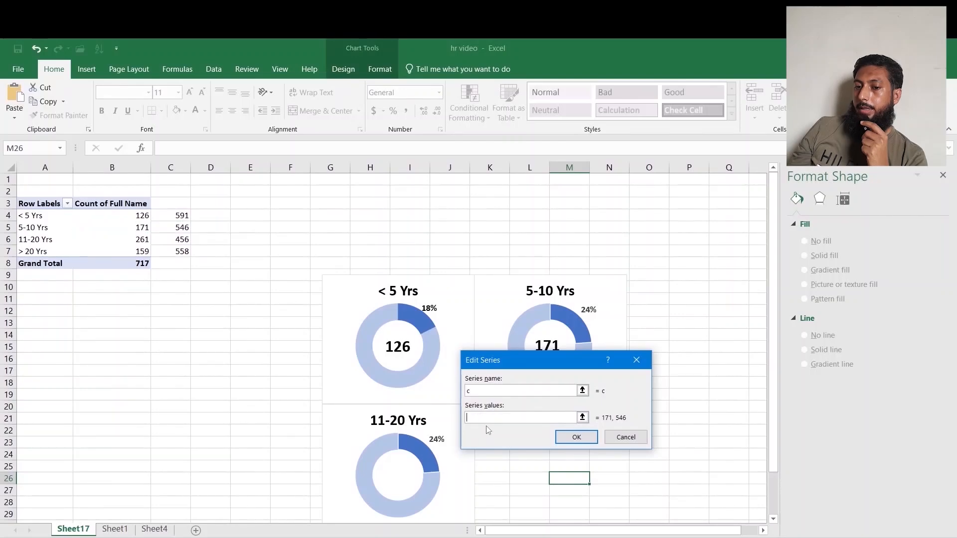
drag(131, 242, 182, 241)
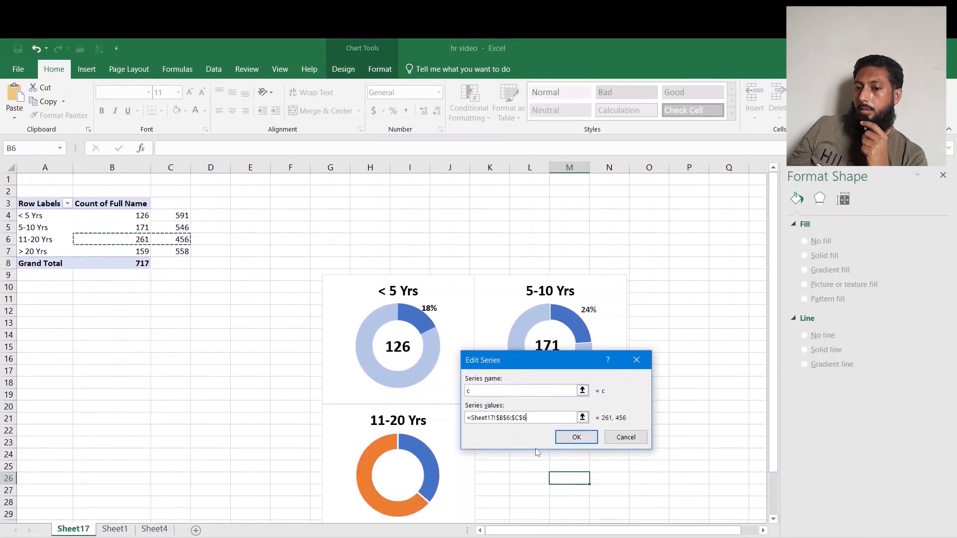
click(576, 437)
click(657, 491)
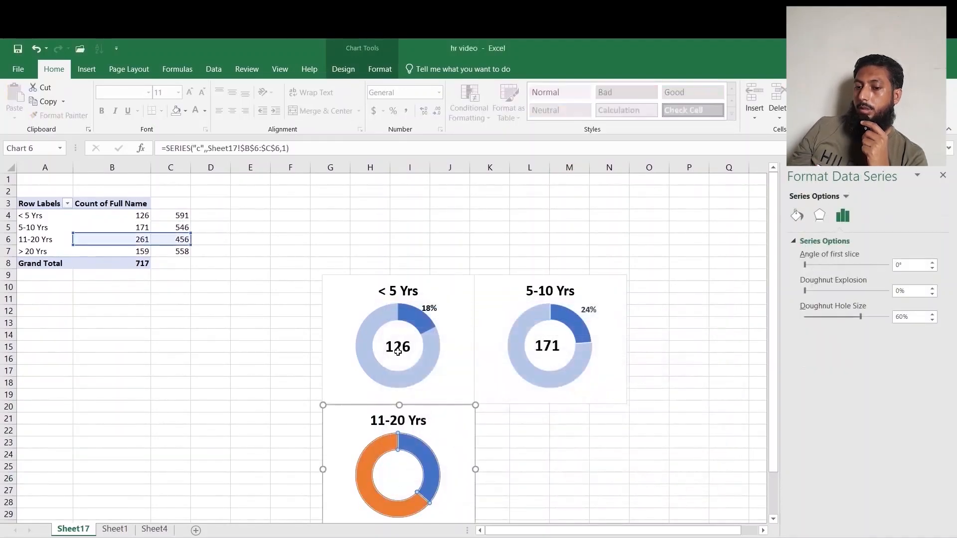
Copy the count box from the first doughnut and place the copy in the centre of the third doughnut.
click(406, 336)
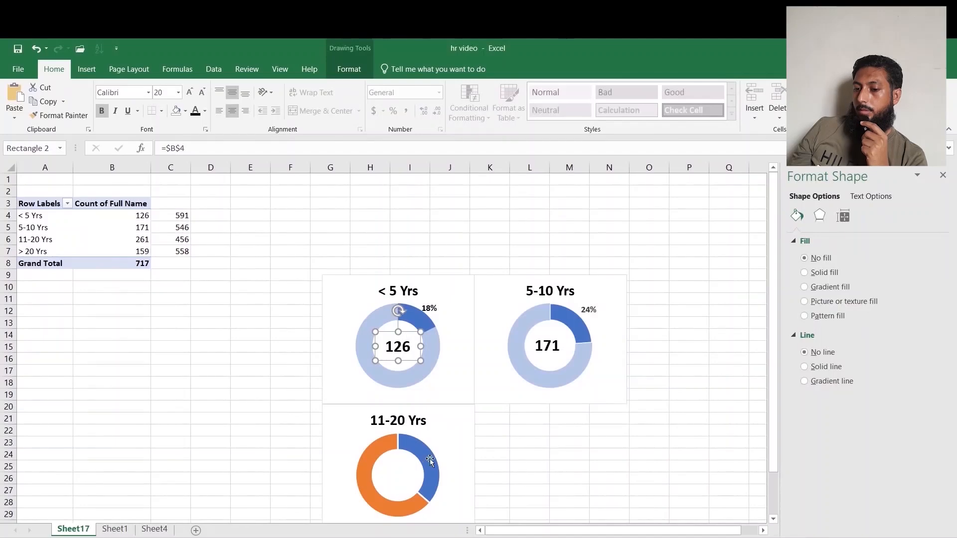
key(ctrl+c)
click(524, 481)
key(ctrl+v)
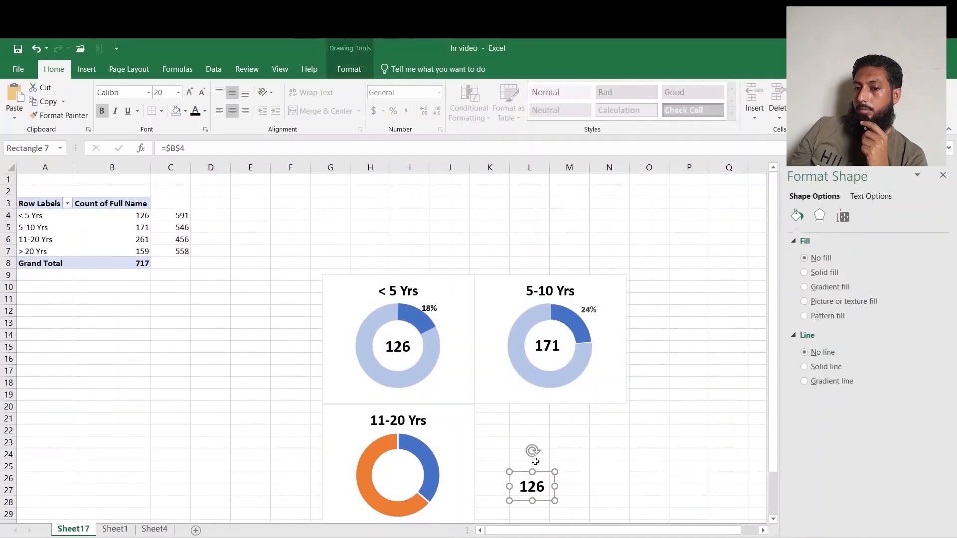
drag(541, 472, 406, 461)
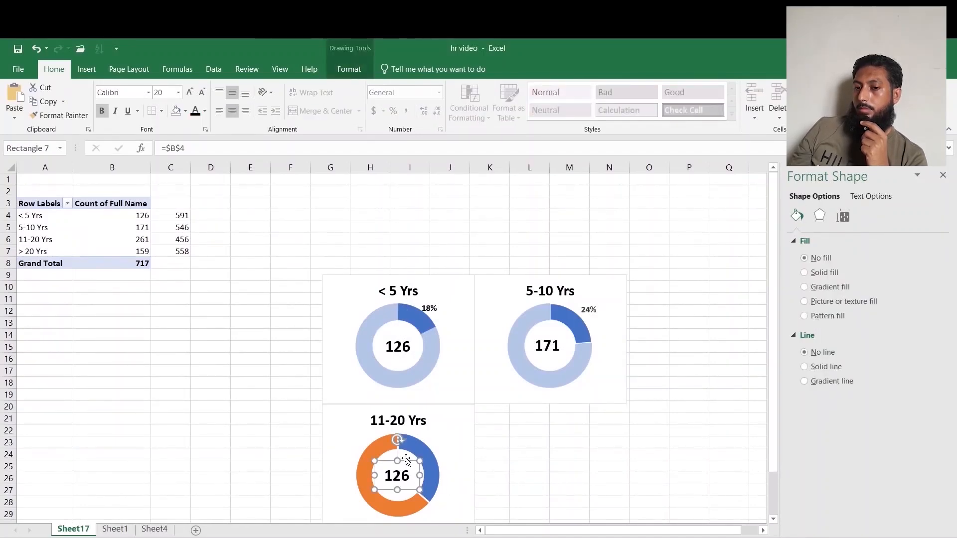
Link the pasted count box to cell B6 and increase its font size to 18.
drag(207, 148, 140, 149)
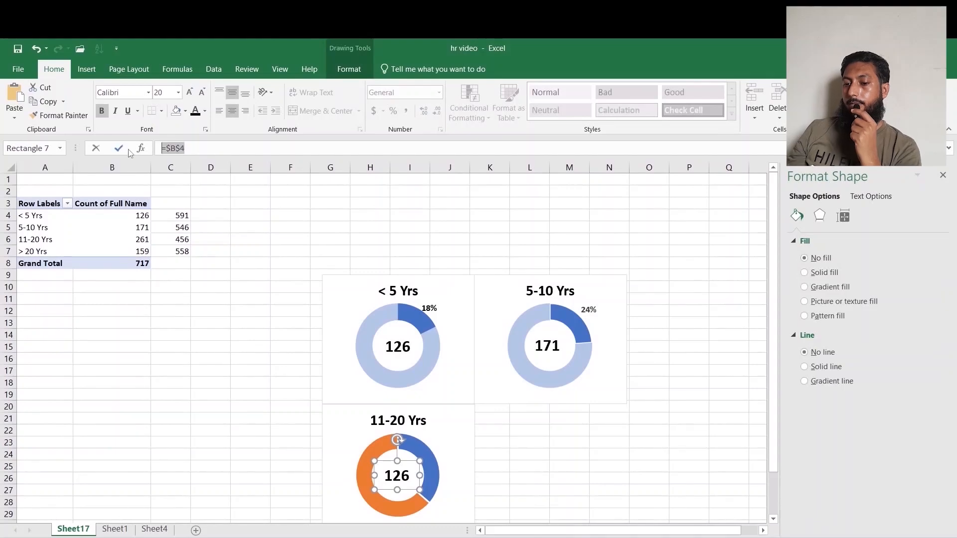
click(140, 241)
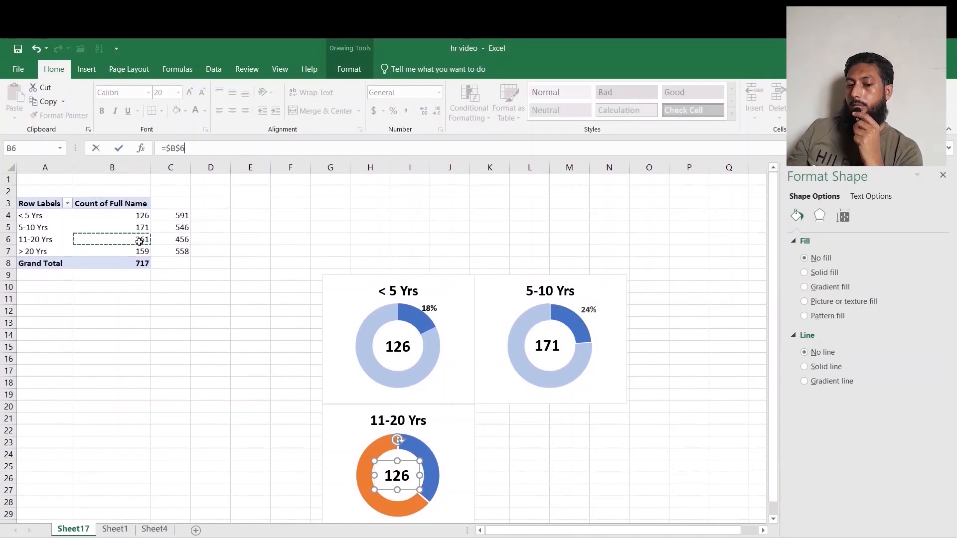
key(Return)
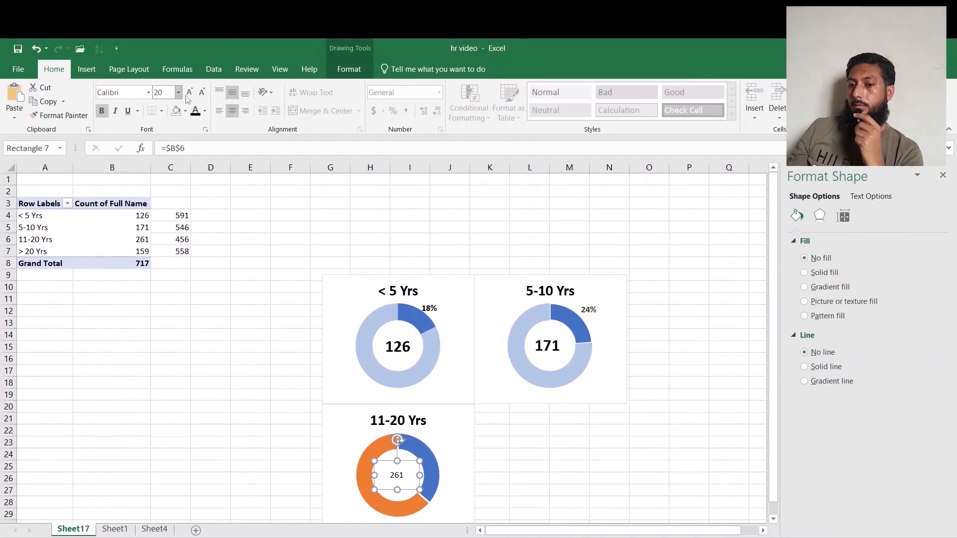
click(519, 452)
click(396, 482)
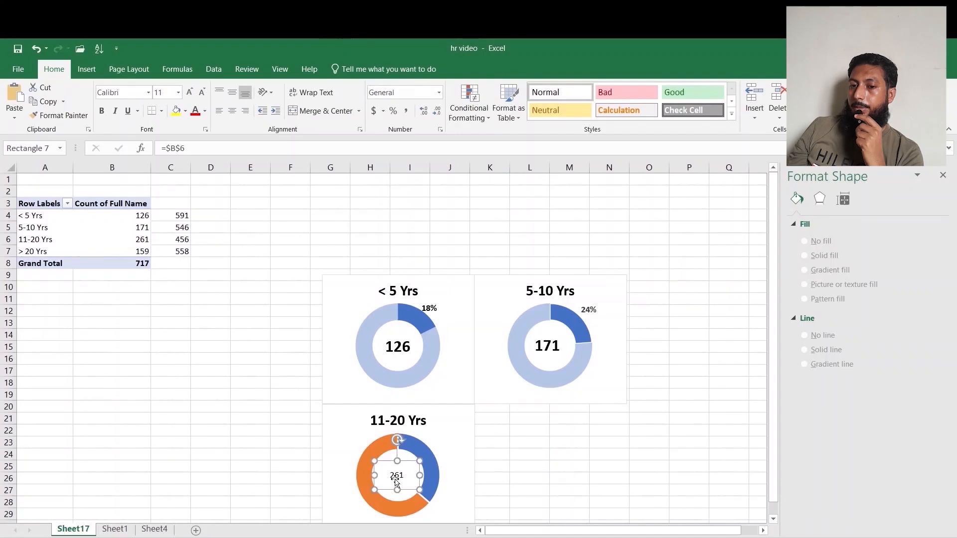
click(190, 93)
click(190, 92)
click(190, 93)
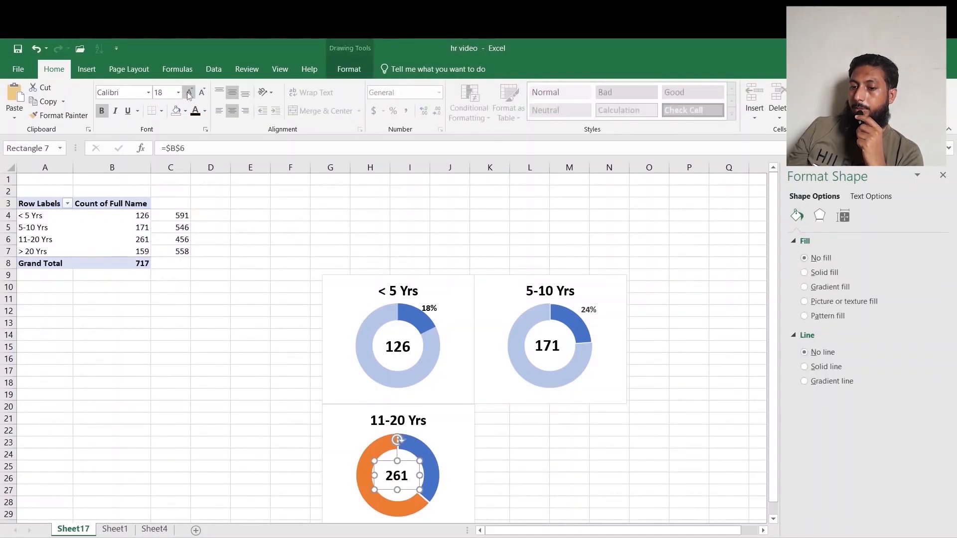
click(543, 464)
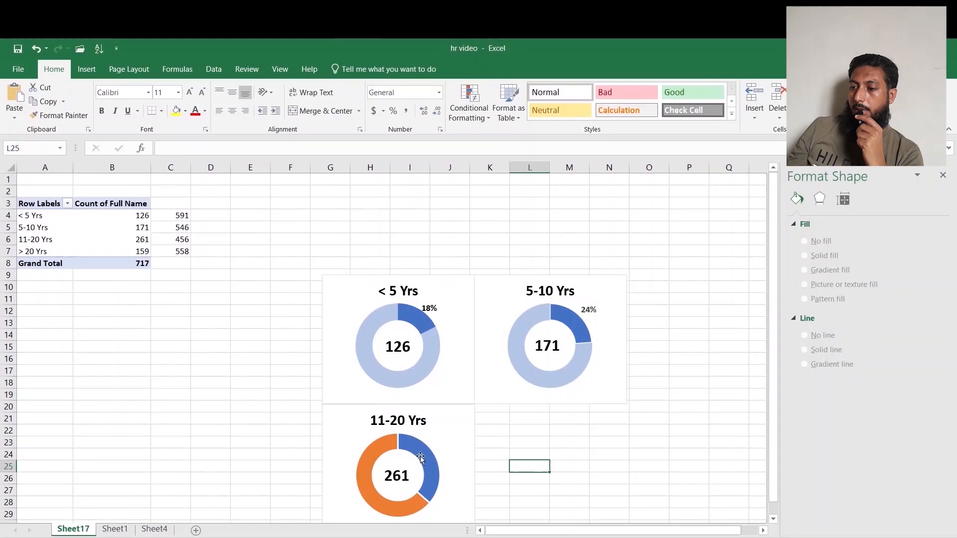
Give the larger slice of the third doughnut a solid fill with 60% transparency and no border.
click(371, 451)
click(371, 451)
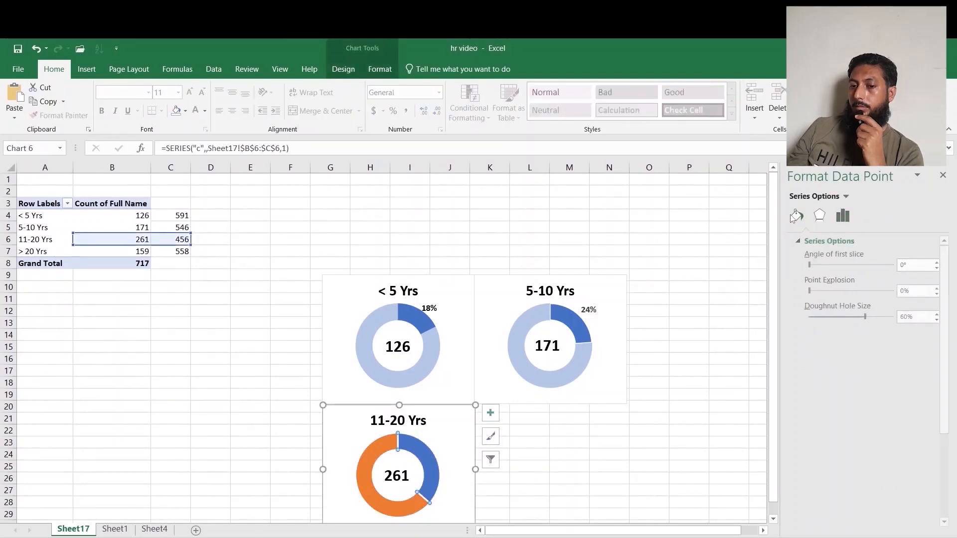
click(796, 216)
click(804, 406)
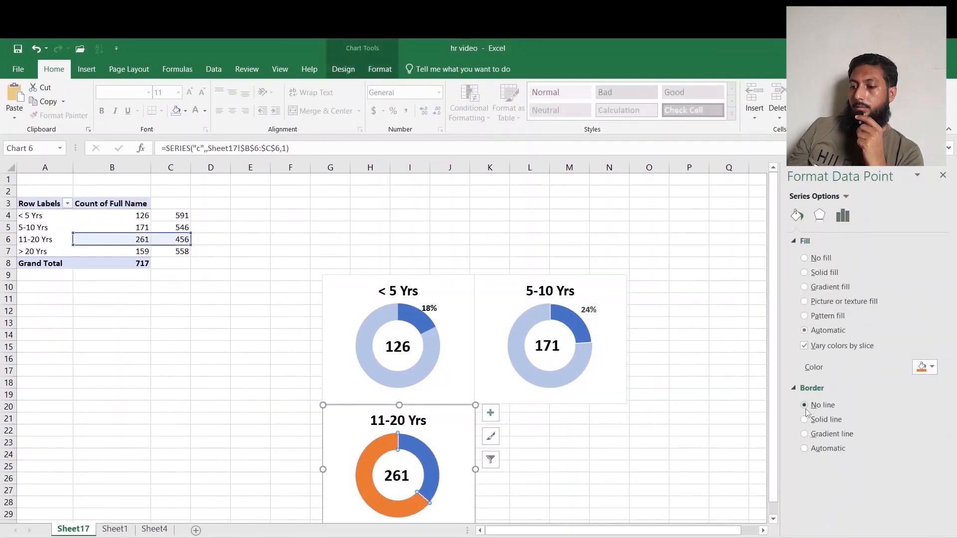
click(805, 272)
click(907, 388)
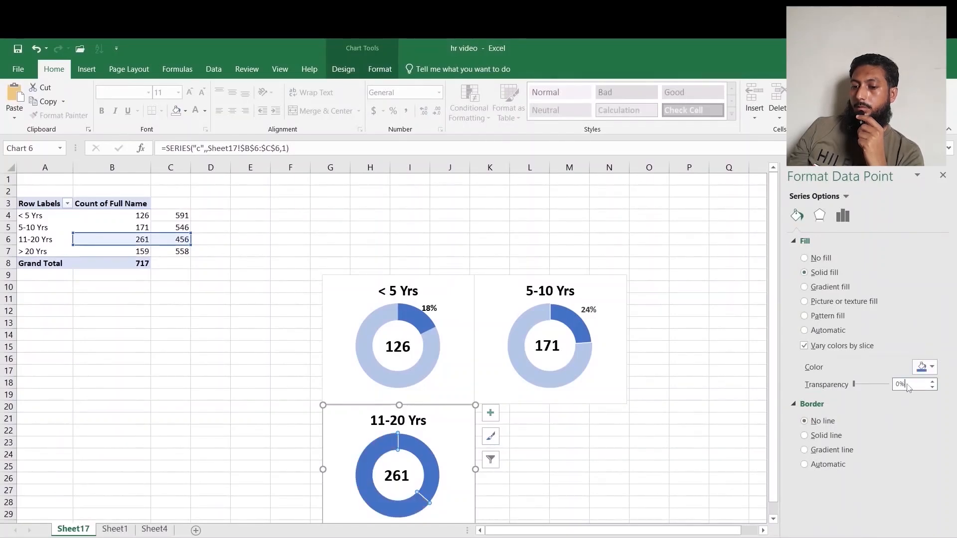
text(60)
key(Return)
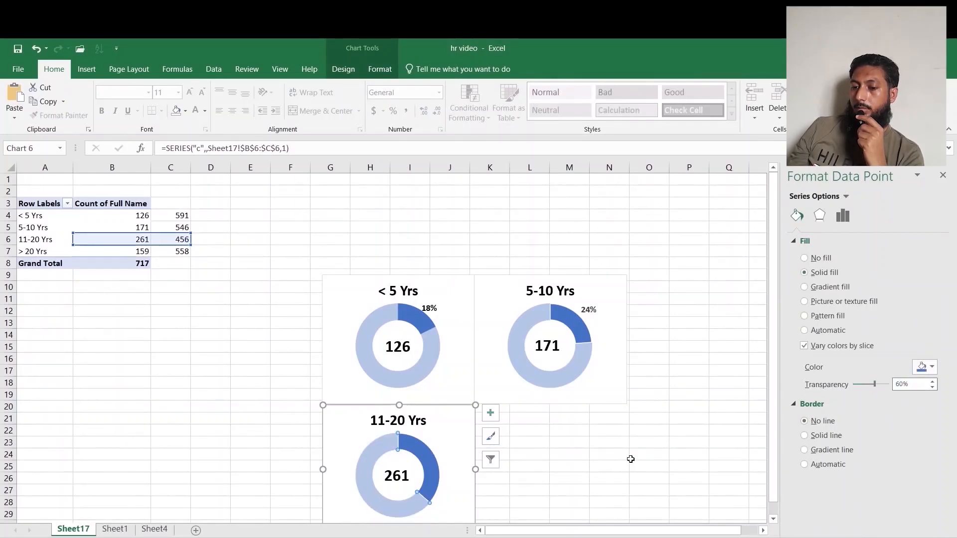
Remove the border from the third doughnut's smaller slice.
click(432, 463)
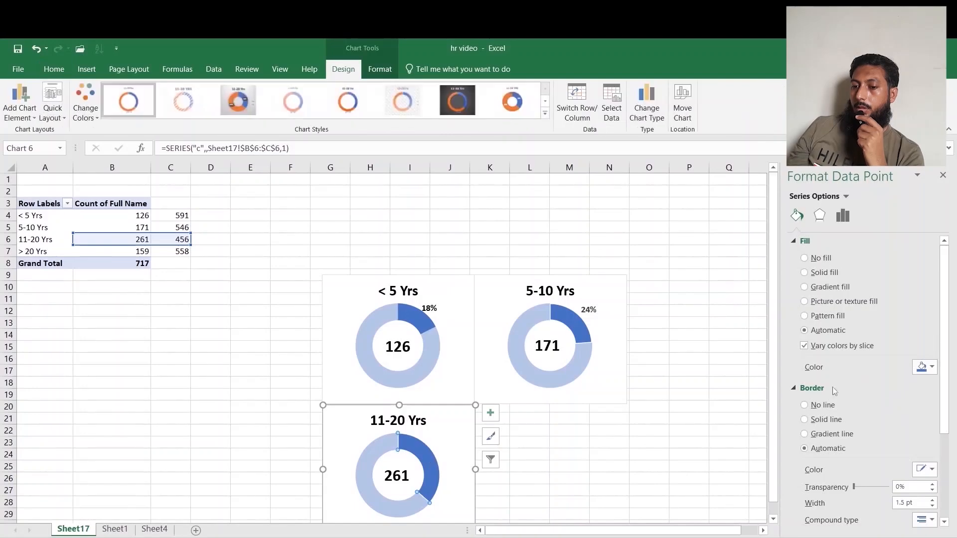
click(803, 405)
click(640, 481)
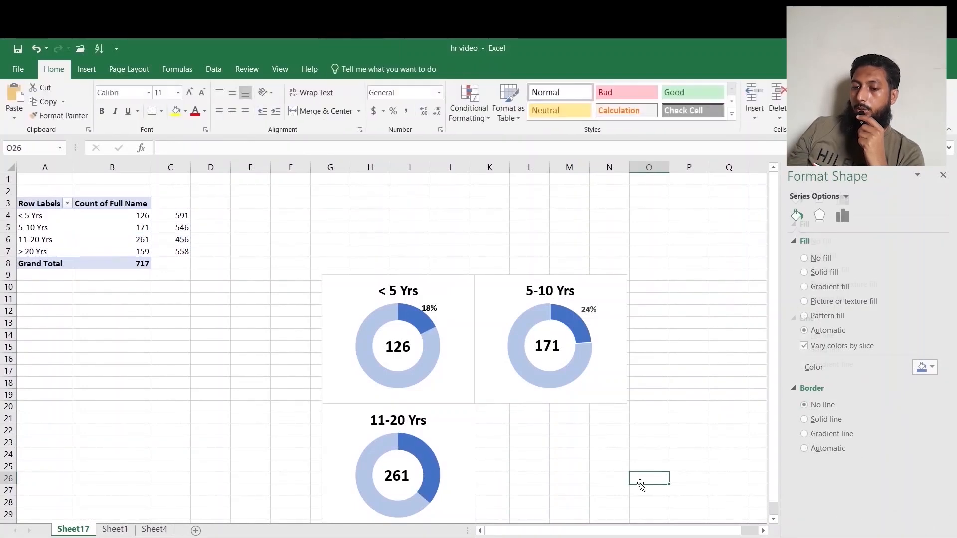
Add data labels to the third doughnut and set them to show the percentage.
click(420, 450)
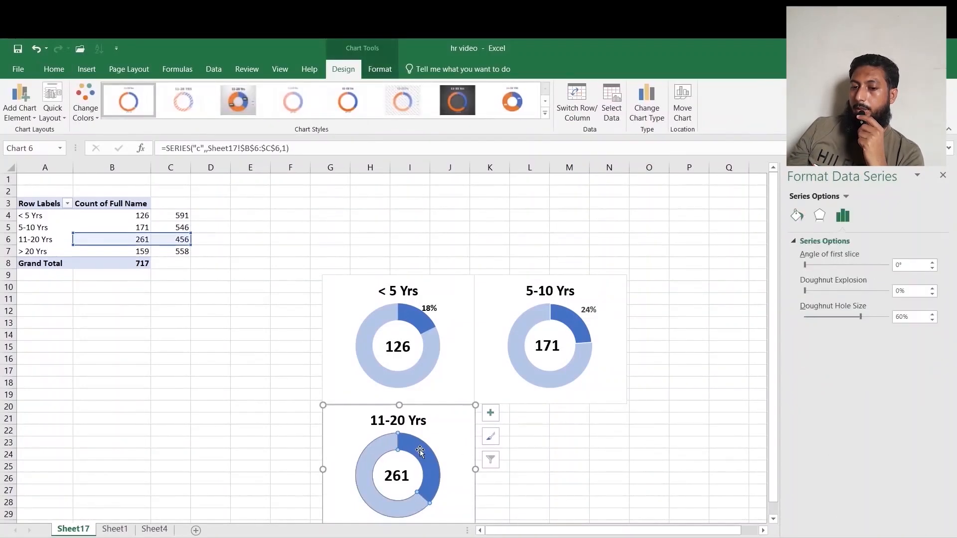
click(419, 450)
right_click(420, 449)
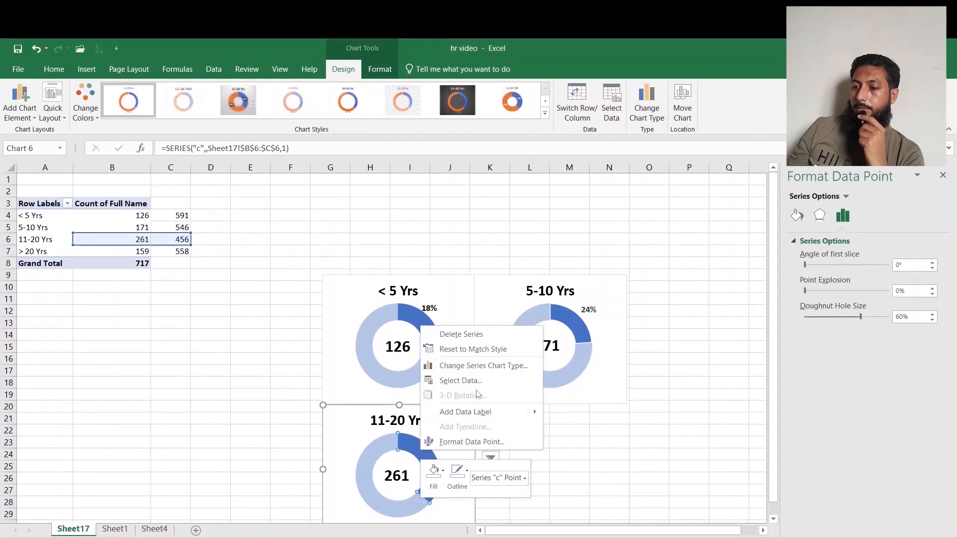
click(465, 411)
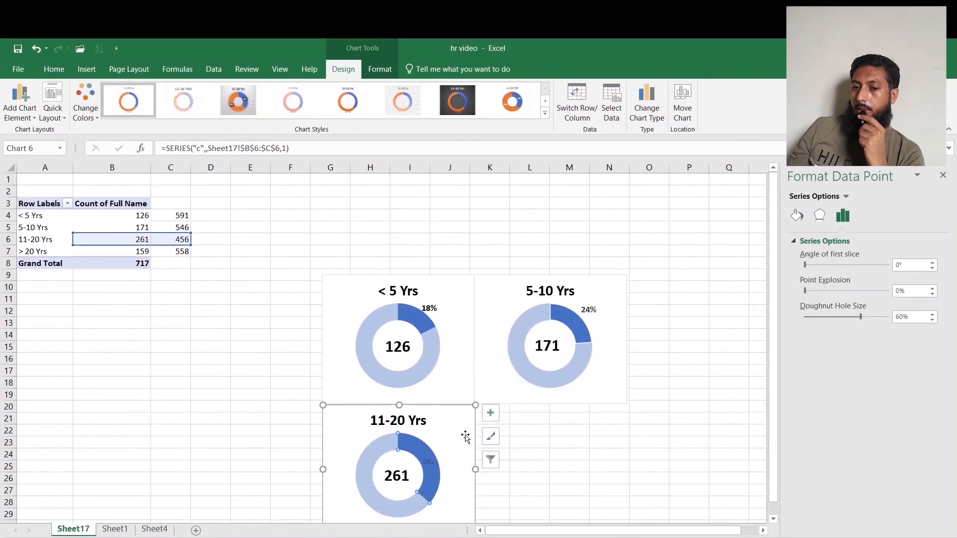
click(429, 461)
click(866, 215)
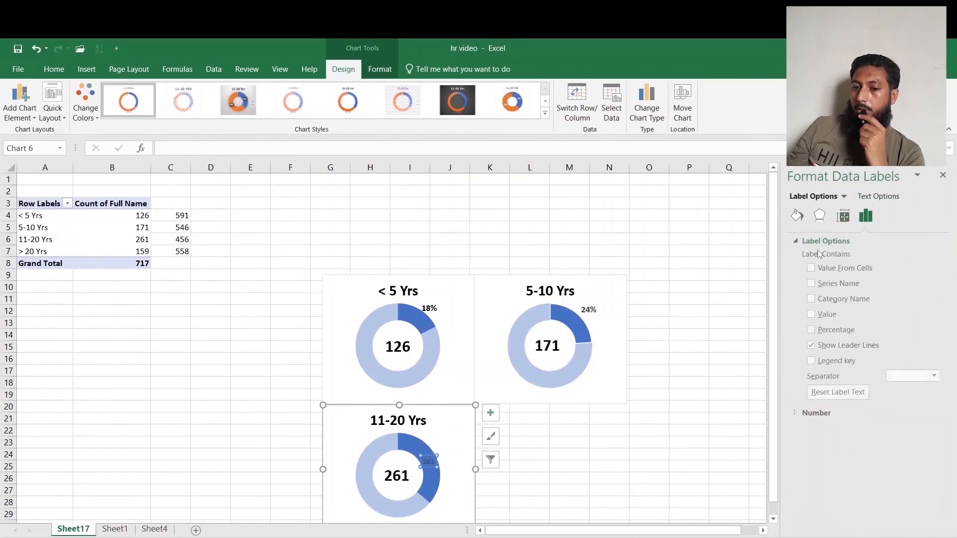
click(809, 314)
click(809, 314)
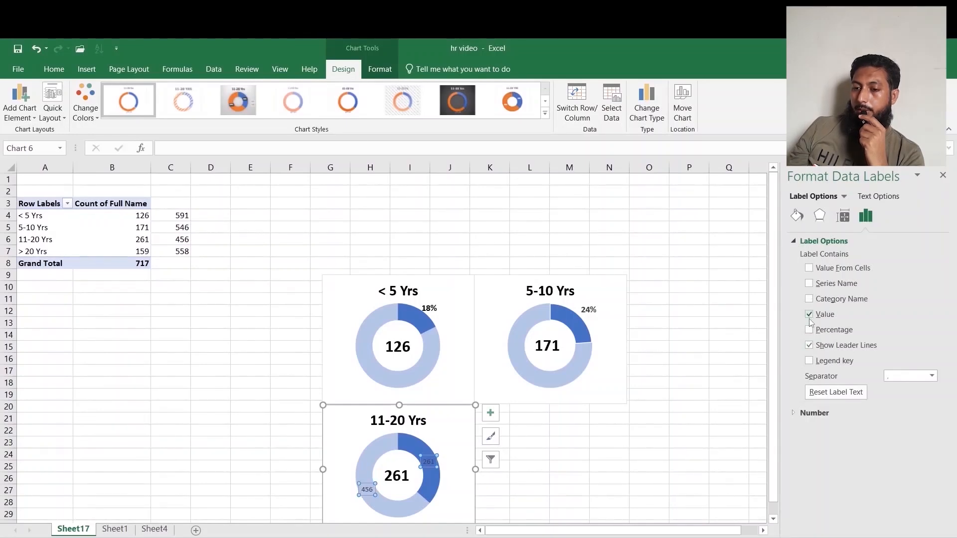
click(808, 330)
click(668, 490)
Delete the data label on the larger slice of the third doughnut.
click(369, 490)
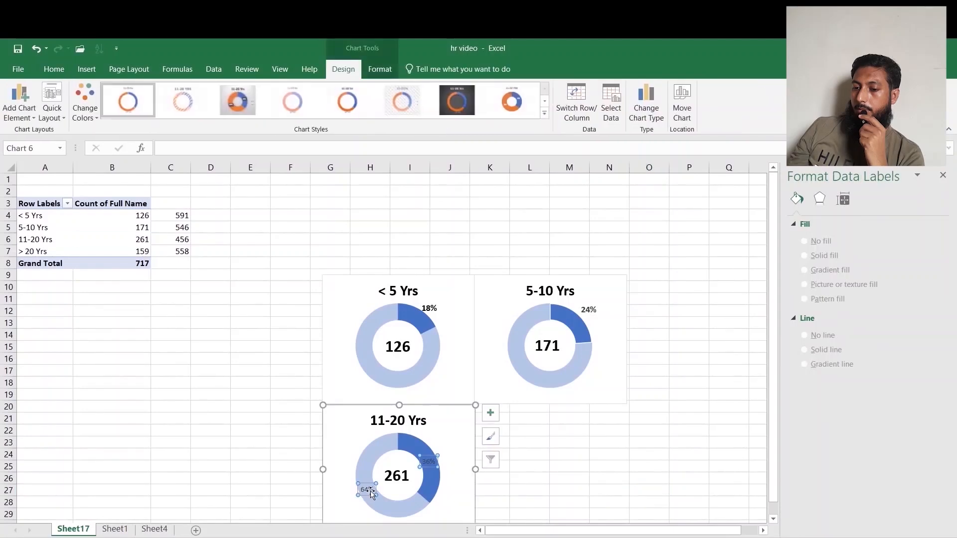
click(372, 492)
key(Delete)
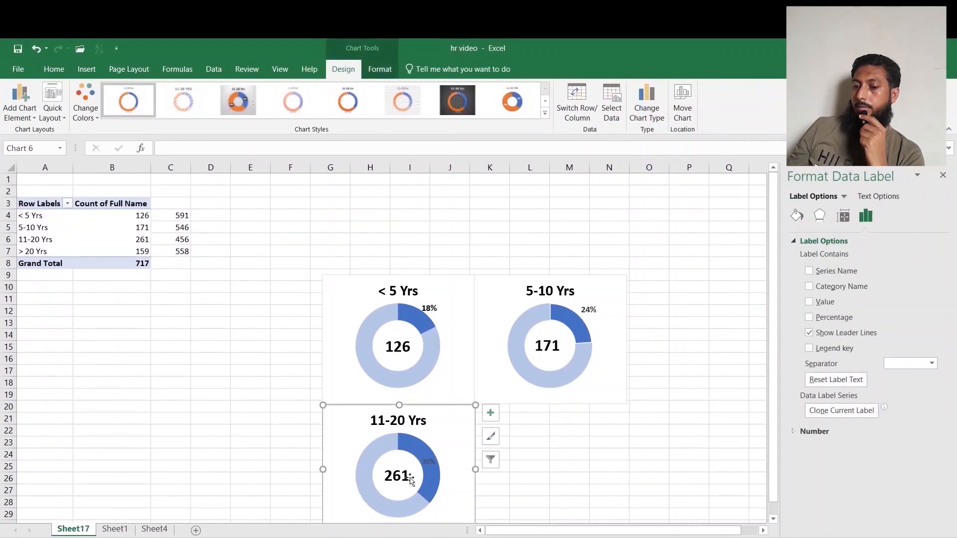
Move the remaining percentage label just outside the top of the smaller slice.
click(424, 462)
click(570, 491)
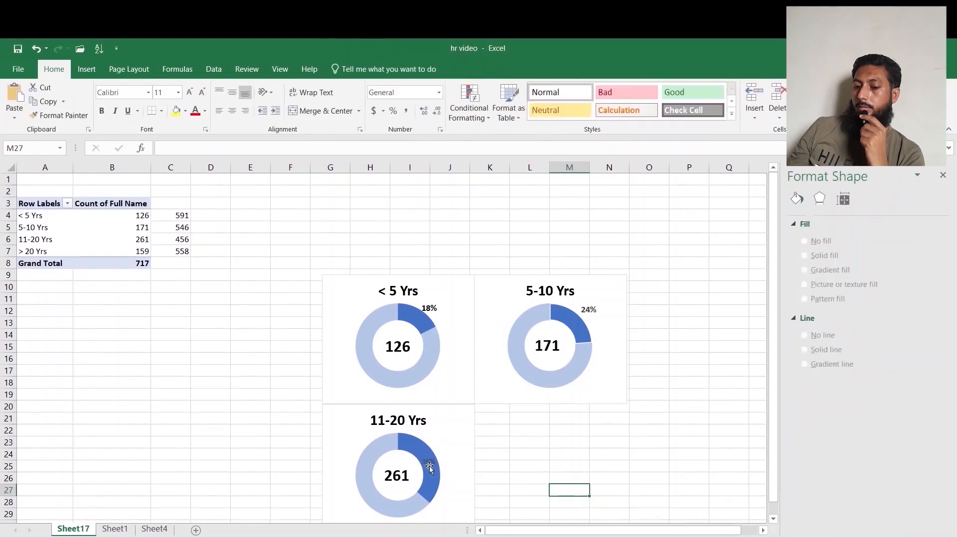
click(429, 463)
drag(428, 462, 444, 438)
click(53, 69)
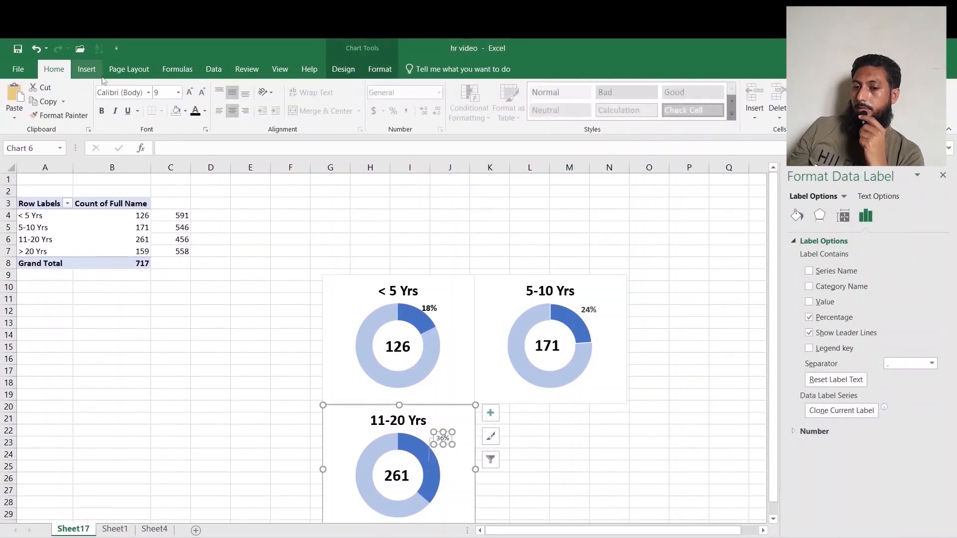
Enlarge and bold the third doughnut's percentage label.
click(191, 93)
click(192, 94)
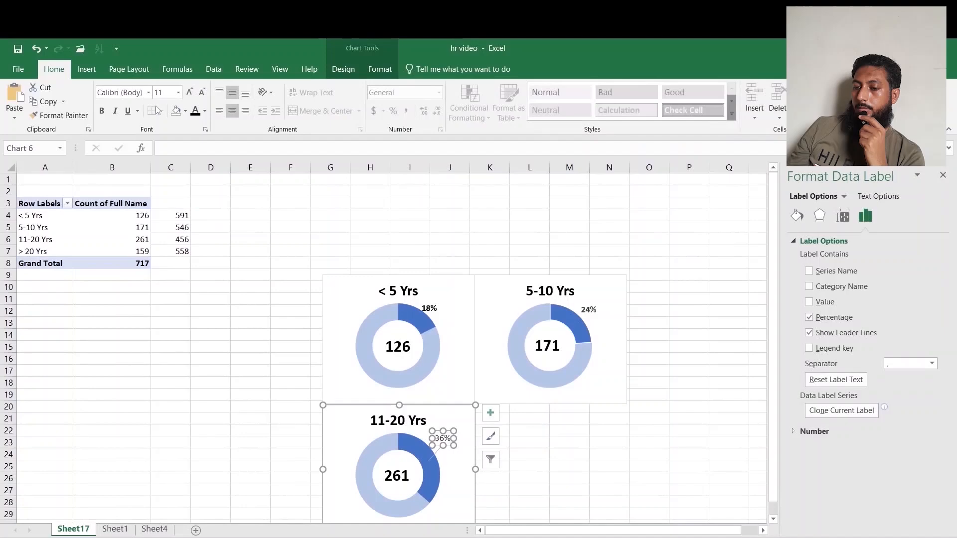
click(101, 111)
click(190, 93)
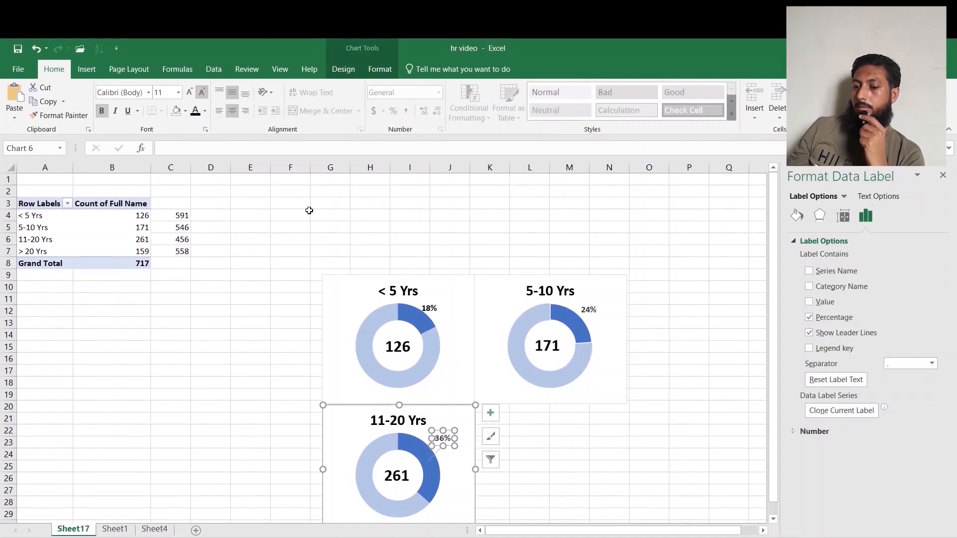
Paste a copy of the third doughnut chart and place it beside it, to its right.
click(576, 488)
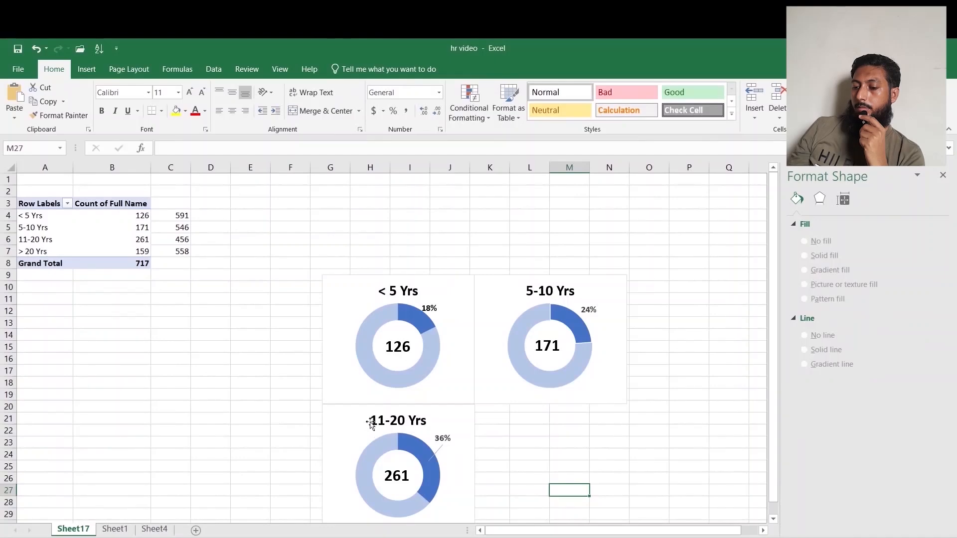
click(352, 421)
click(571, 456)
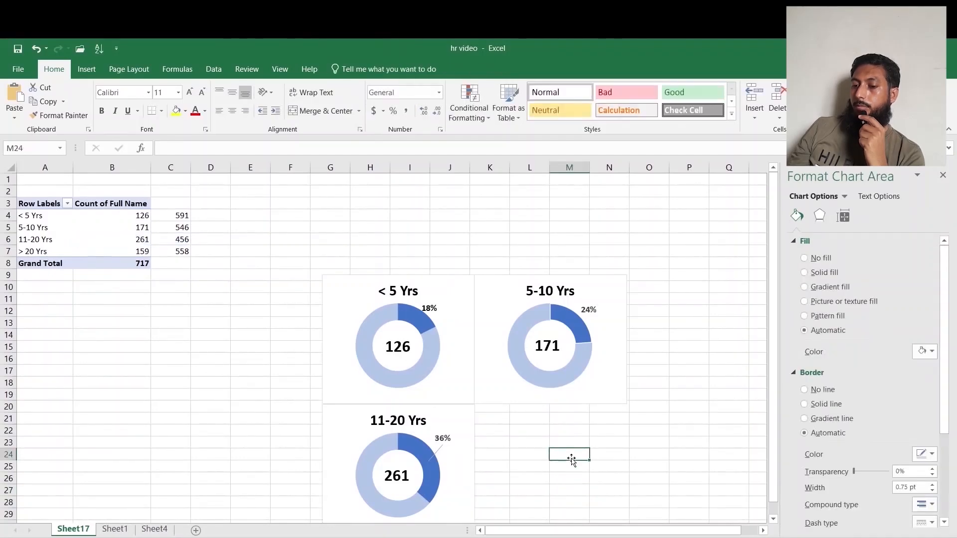
key(ctrl+v)
drag(600, 451, 525, 407)
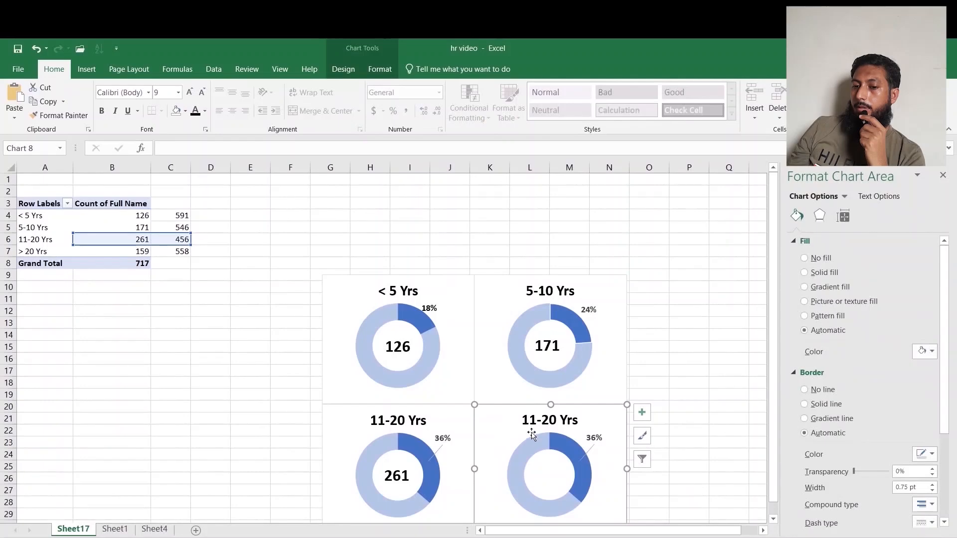
Change the new chart's title to "> 20 Yrs".
click(532, 431)
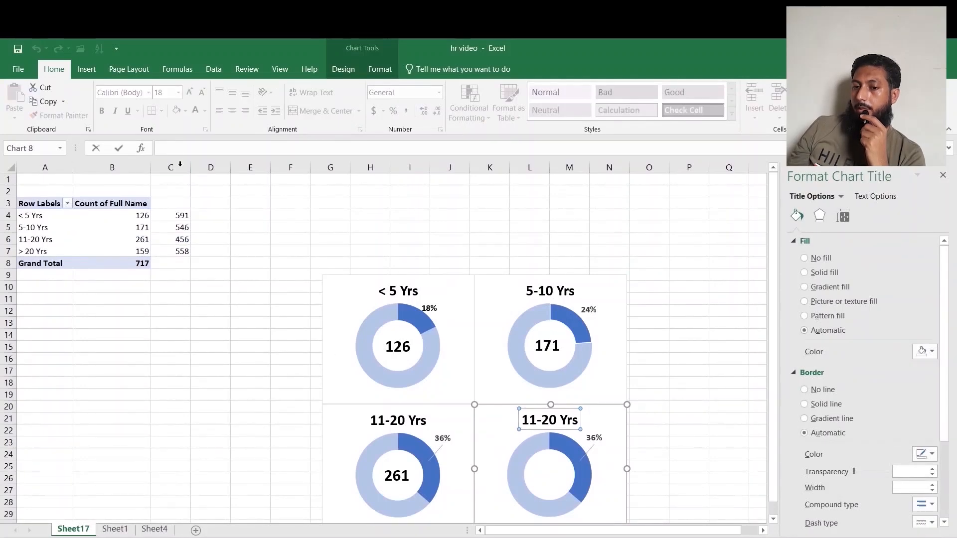
click(43, 254)
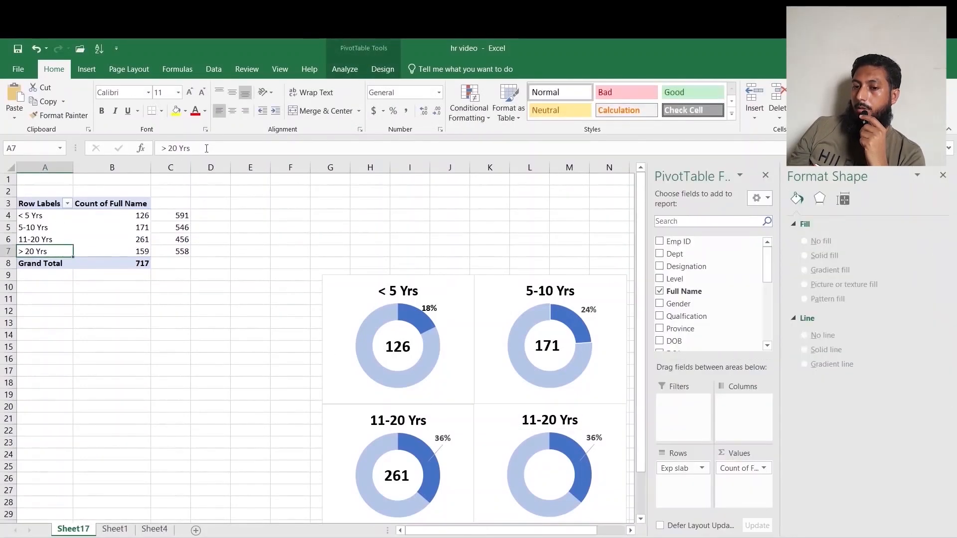
click(549, 421)
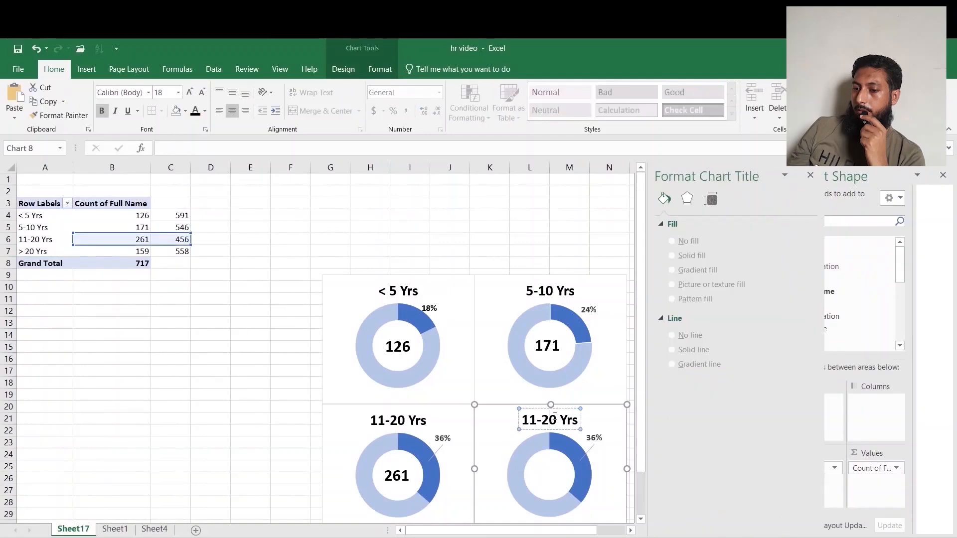
click(570, 410)
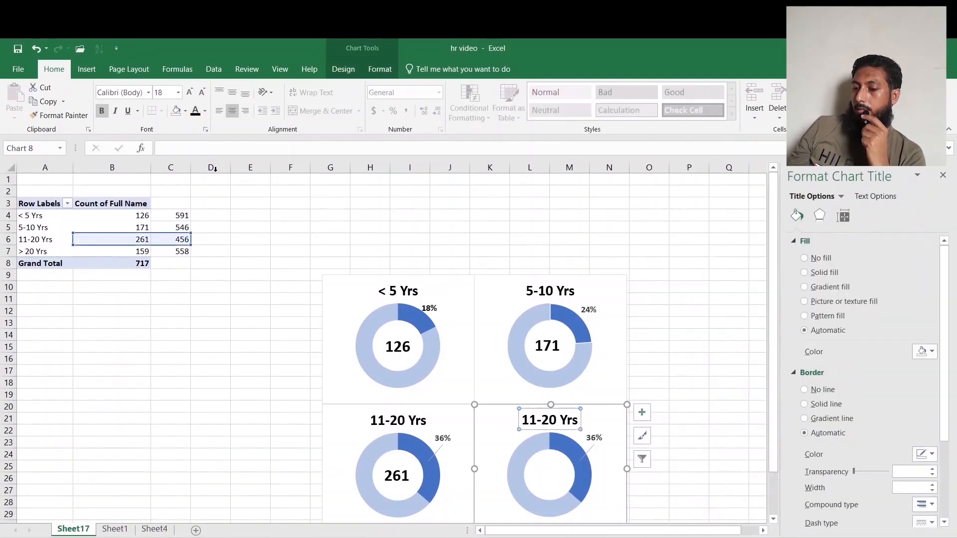
click(203, 151)
text(> 20 Yrs)
click(678, 450)
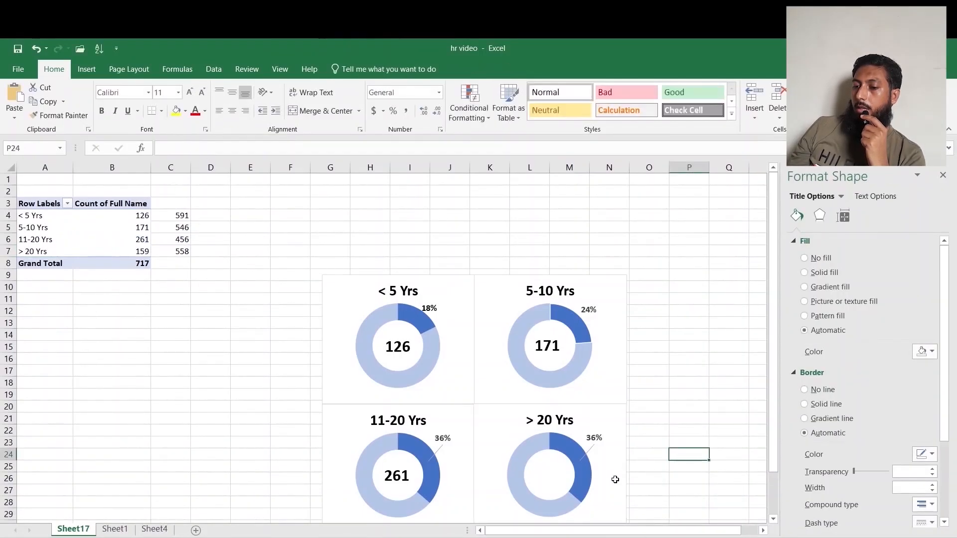
Edit the fourth chart's data series, naming it d and setting its values to B7:C7.
click(571, 445)
right_click(571, 448)
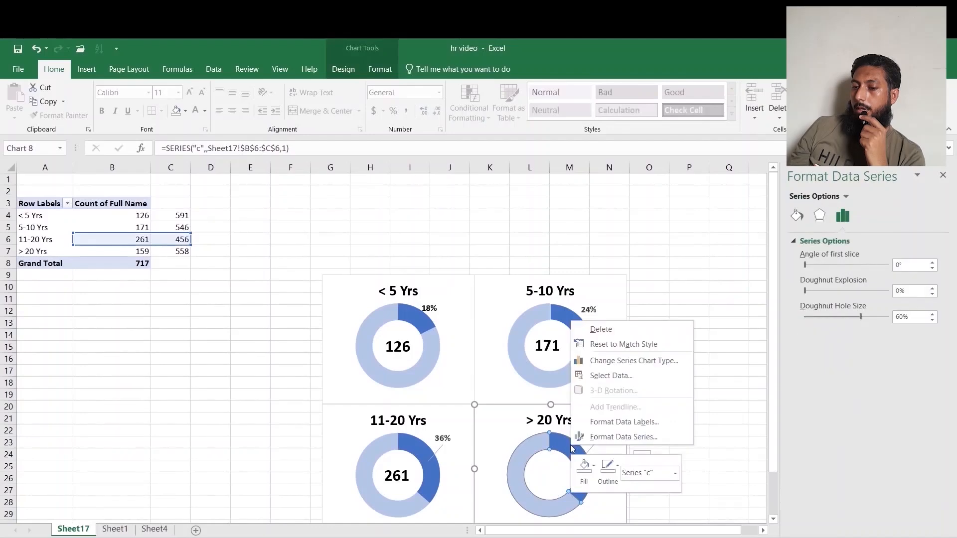
click(611, 376)
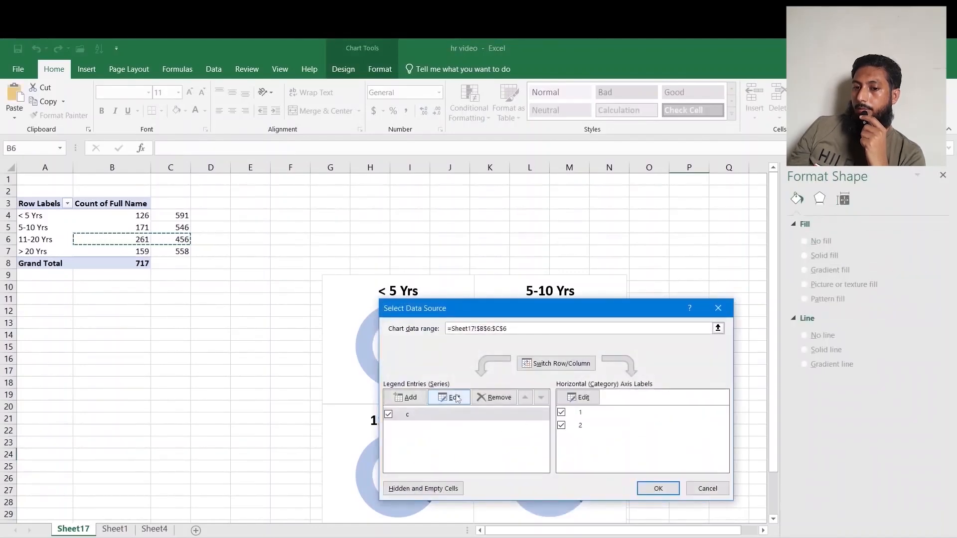
click(440, 397)
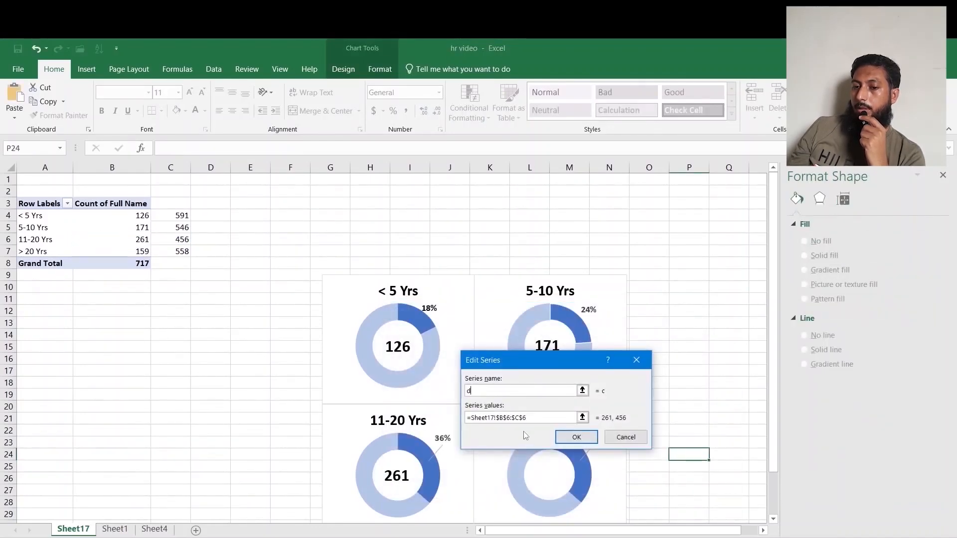
drag(542, 421, 421, 420)
key(BackSpace)
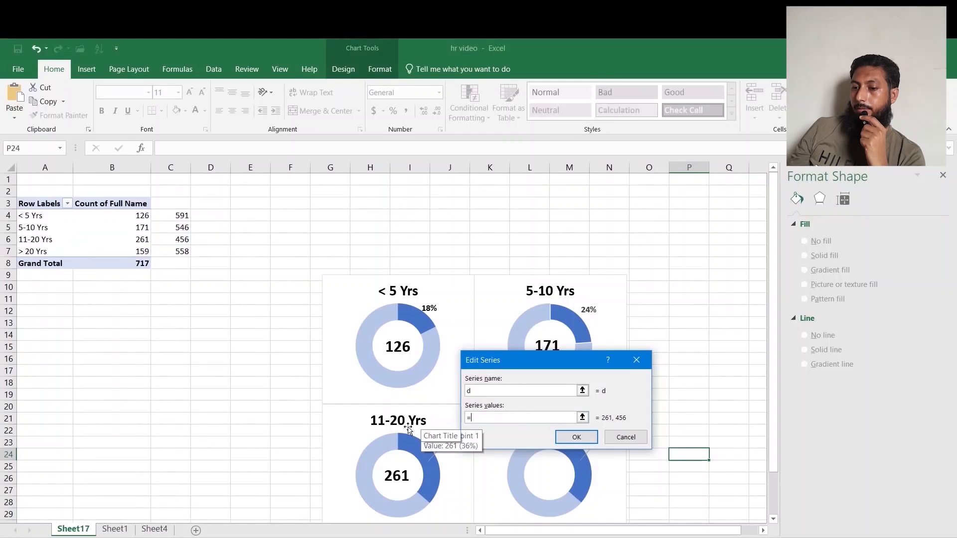
key(BackSpace)
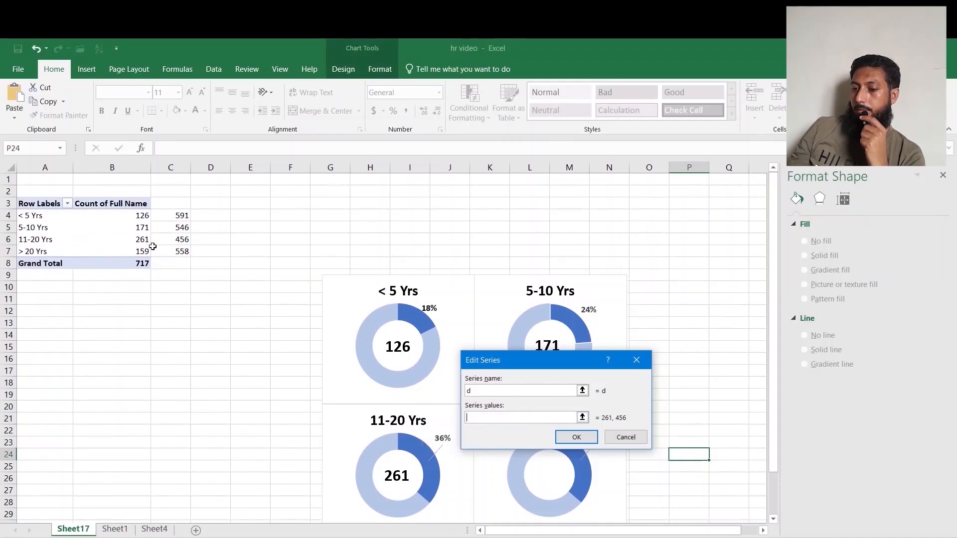
drag(137, 249, 185, 251)
click(576, 437)
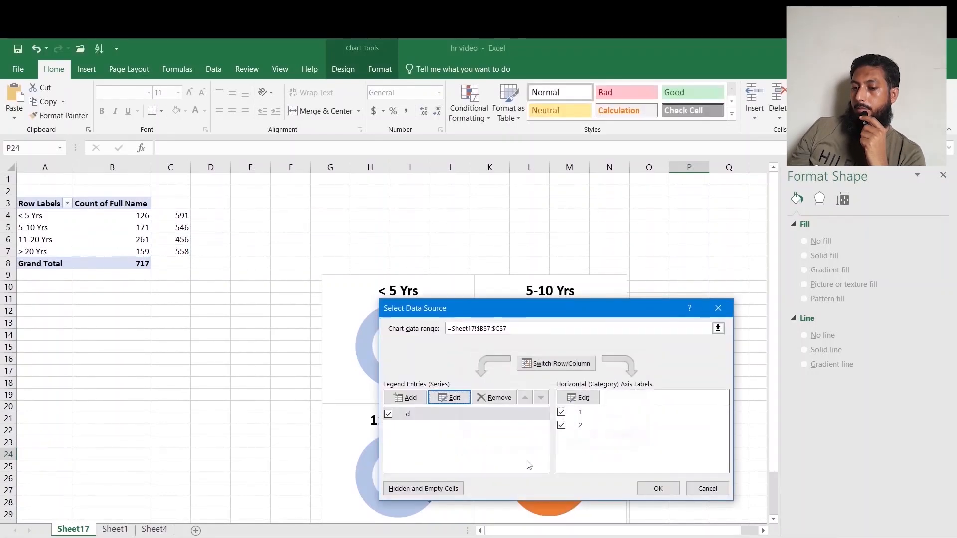
click(655, 485)
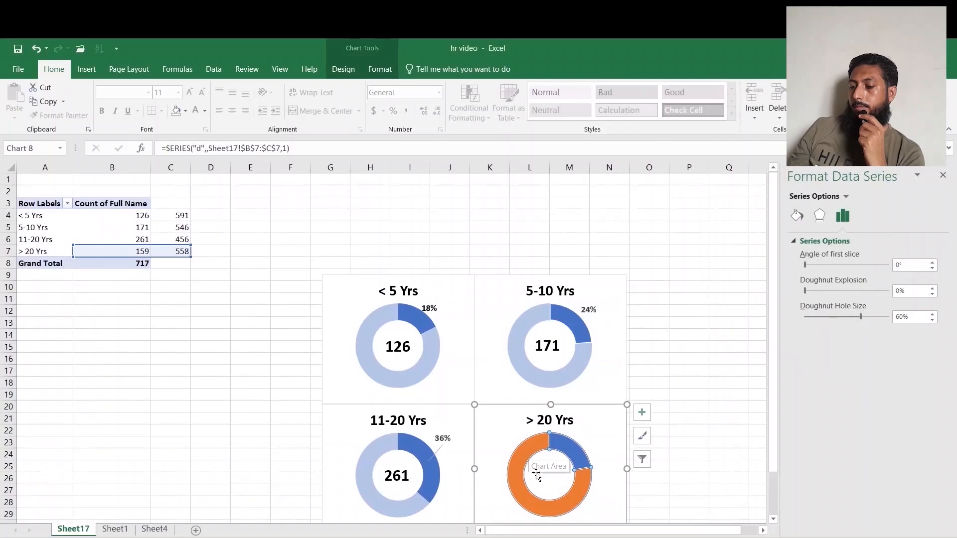
Copy the 261 count box from the third doughnut onto the centre of the fourth doughnut.
click(396, 483)
click(404, 476)
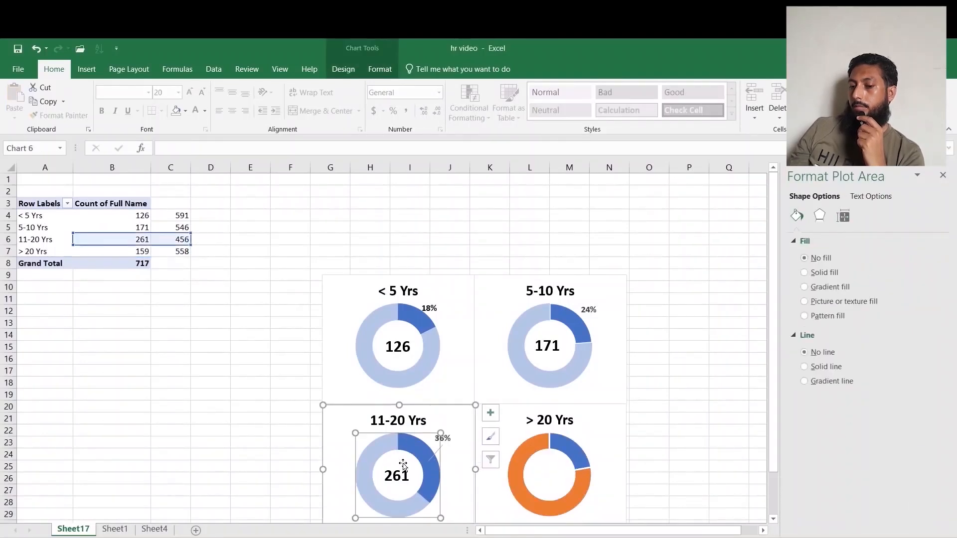
click(405, 475)
click(404, 474)
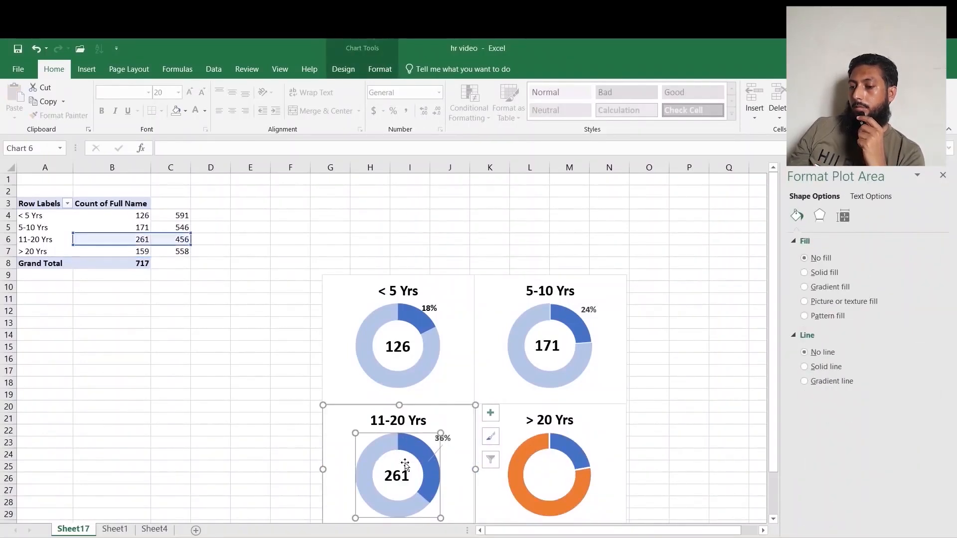
click(403, 474)
click(671, 446)
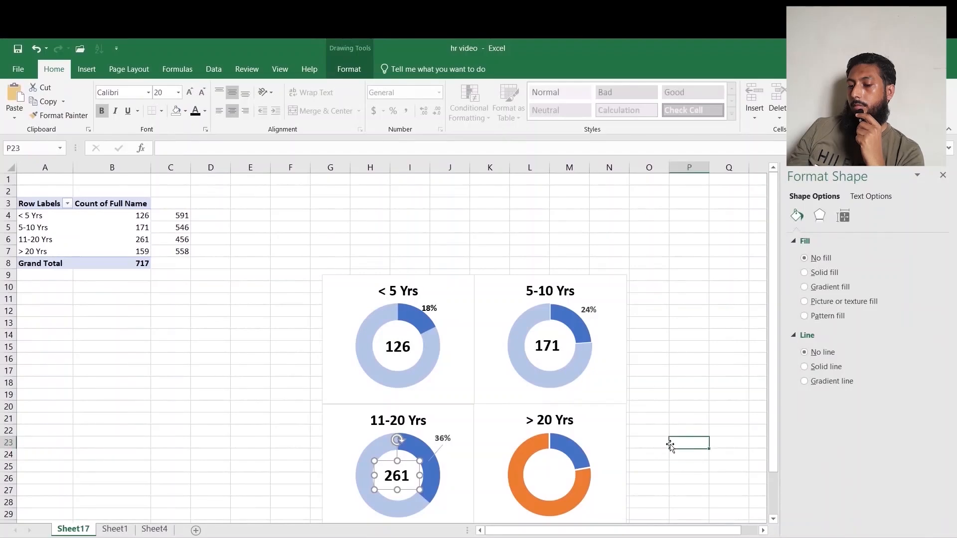
key(ctrl+v)
drag(683, 439, 541, 460)
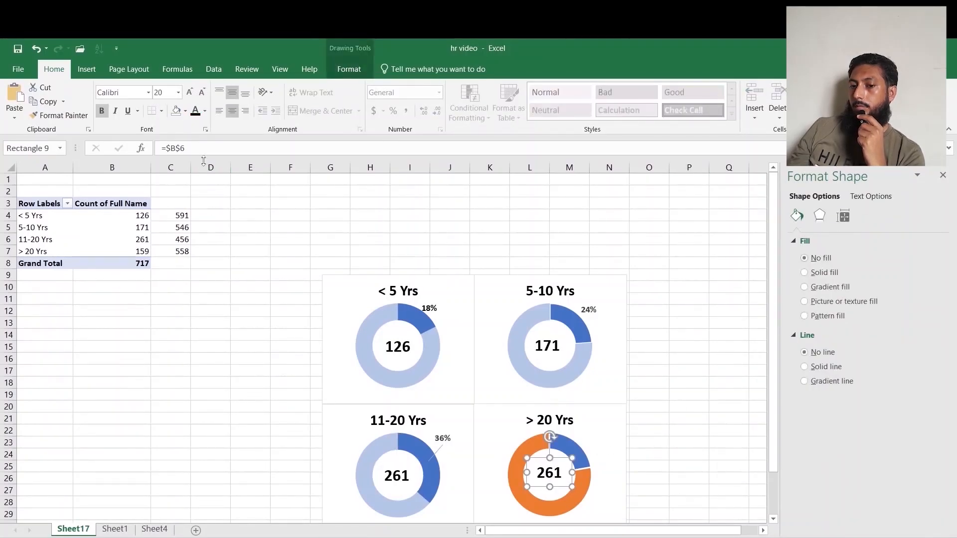
Link the pasted count box to cell B7 with the formula =$B$7.
drag(204, 150, 137, 151)
text(=)
click(148, 254)
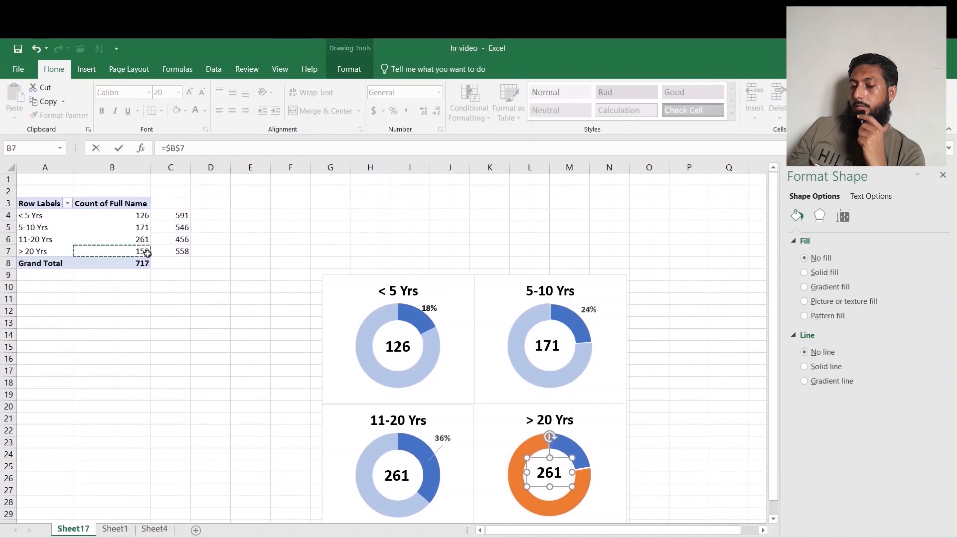
key(Return)
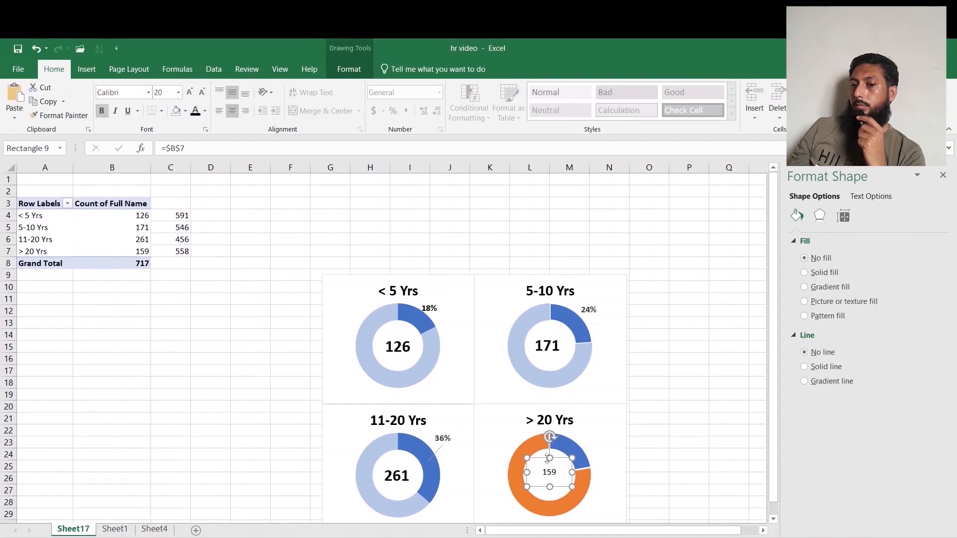
Enlarge the fourth count box's font to 20 and make it bold.
click(189, 93)
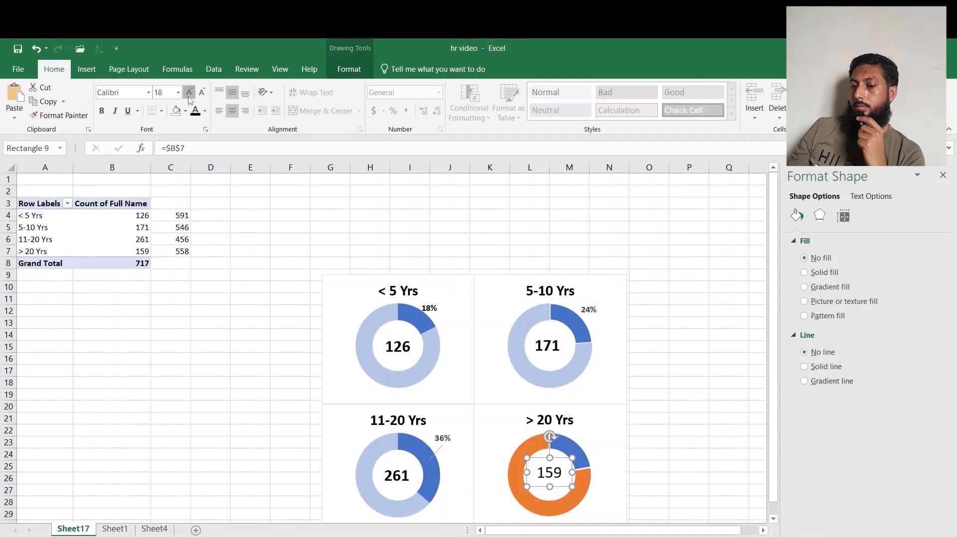
click(189, 93)
click(101, 111)
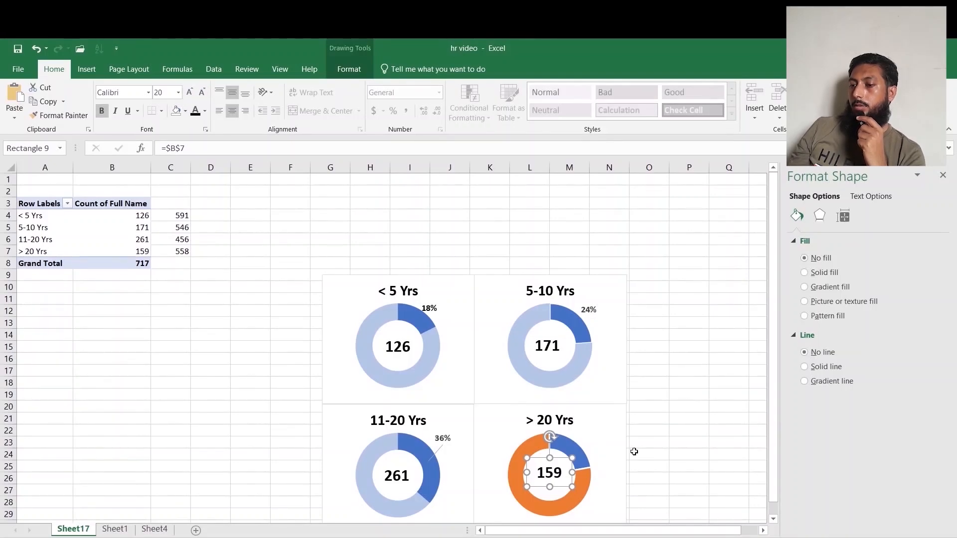
Give the fourth doughnut's series a solid fill with 60% transparency.
click(634, 452)
click(525, 451)
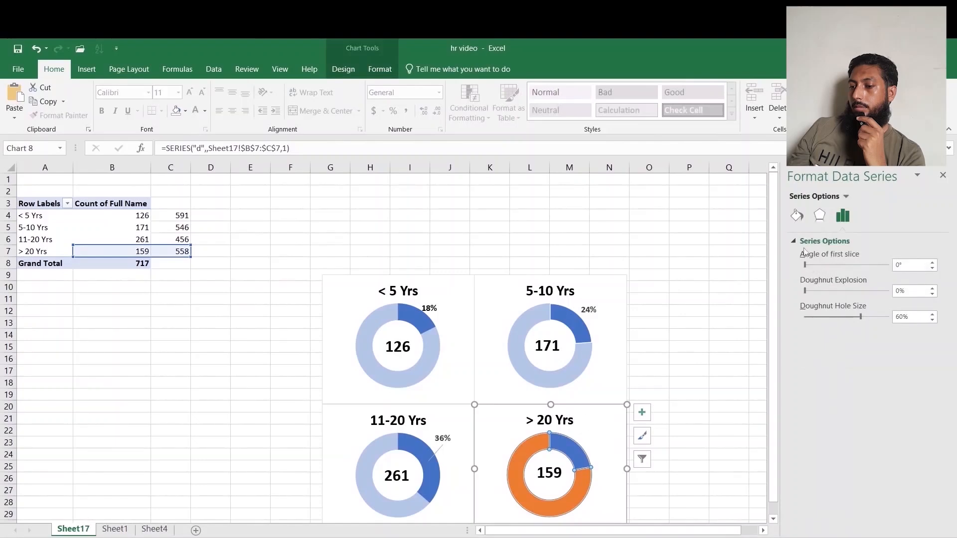
click(797, 213)
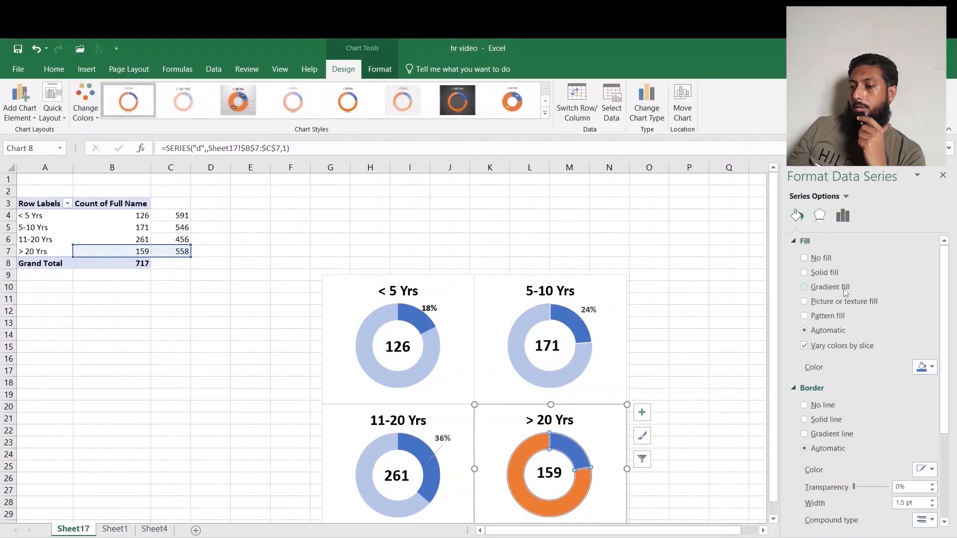
click(818, 274)
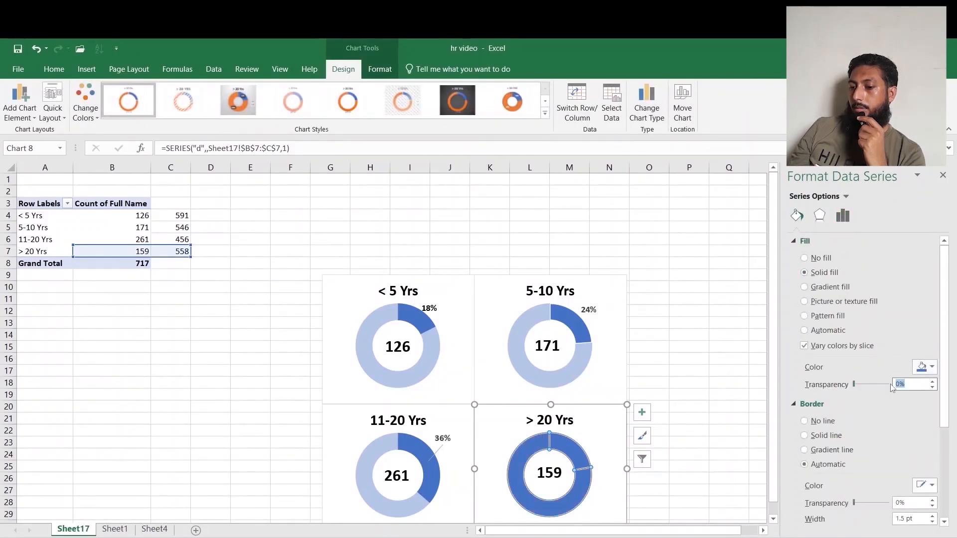
text(60)
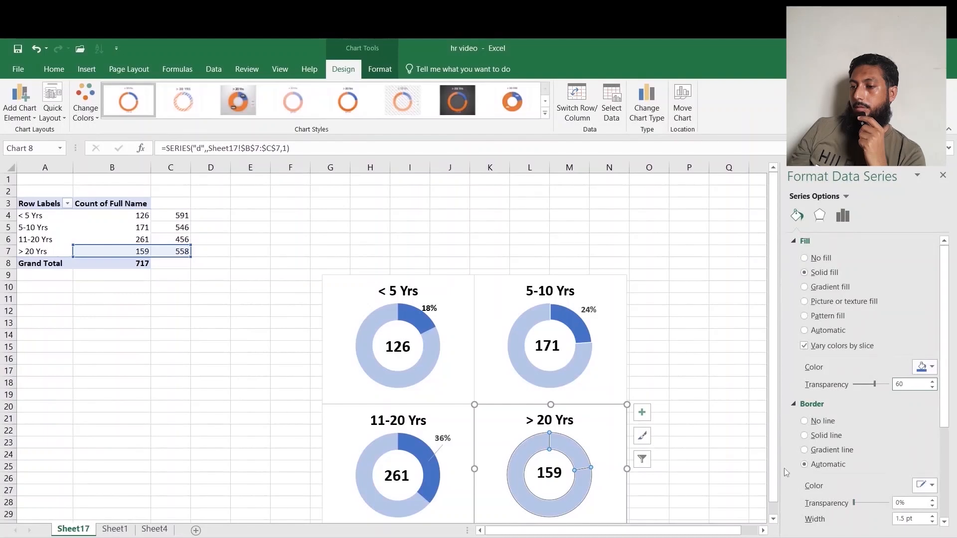
click(739, 451)
Set the fourth doughnut's smaller slice to 0% transparency and remove its border.
click(577, 453)
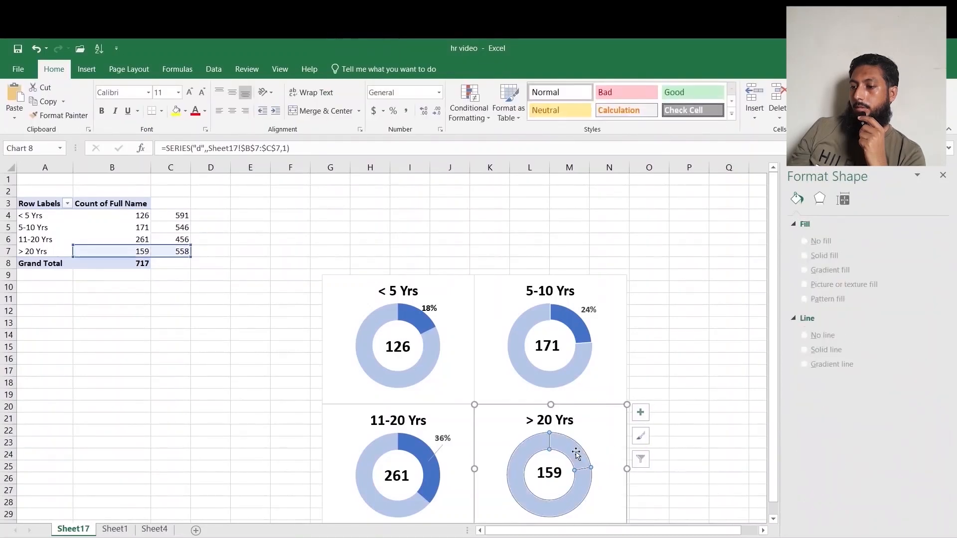
click(577, 453)
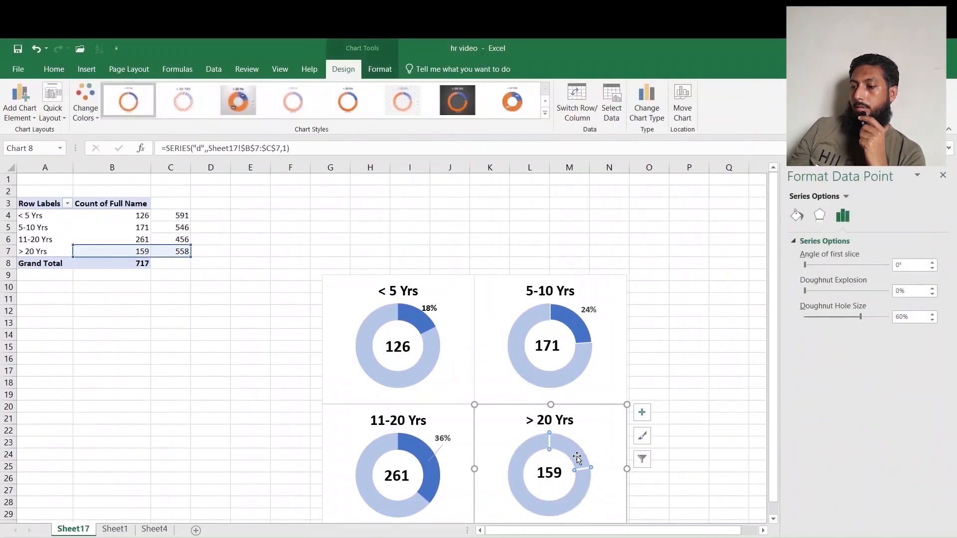
click(797, 215)
text(10)
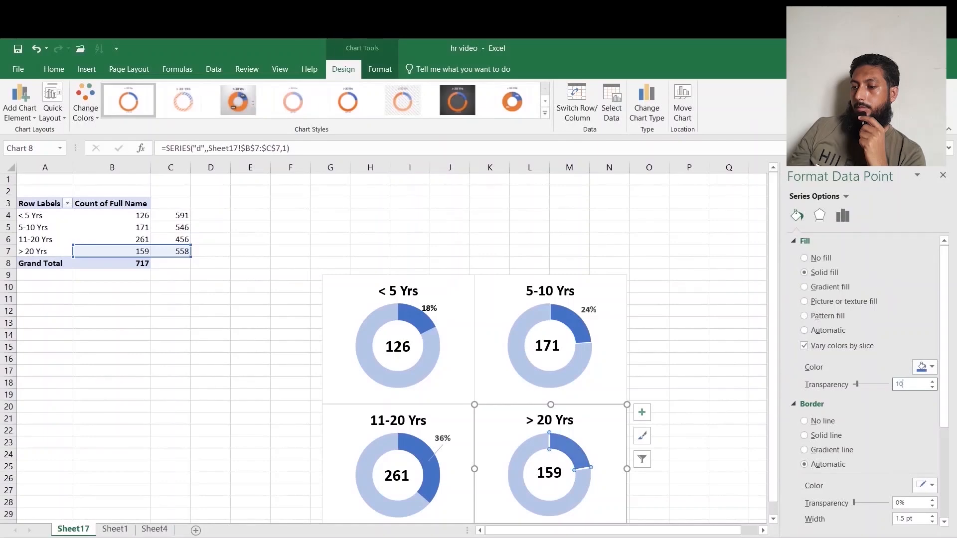
key(BackSpace)
key(BackSpace)
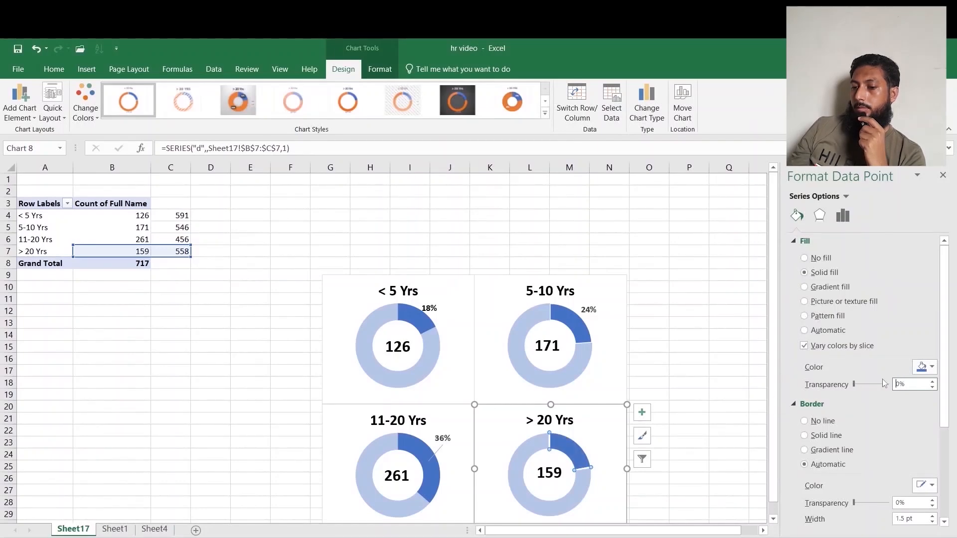
click(819, 421)
click(530, 446)
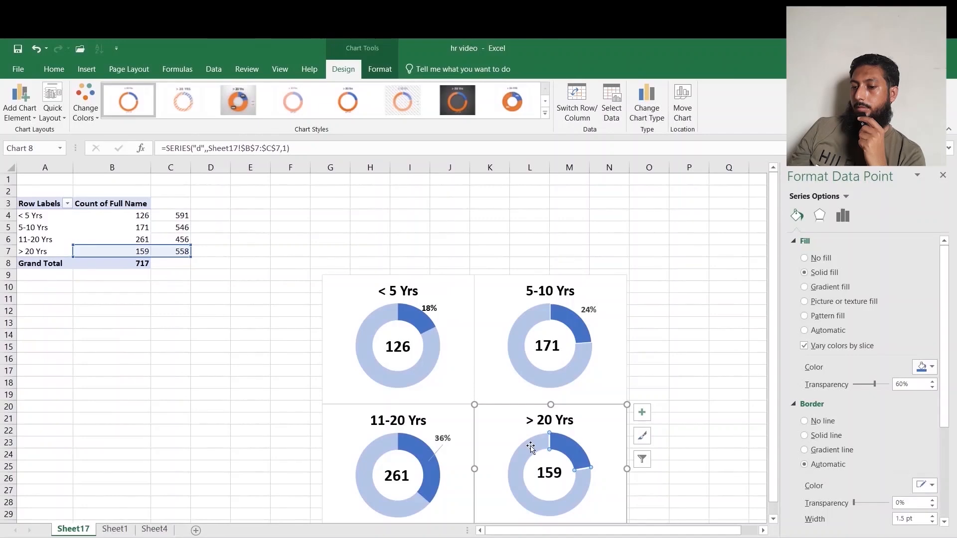
click(816, 420)
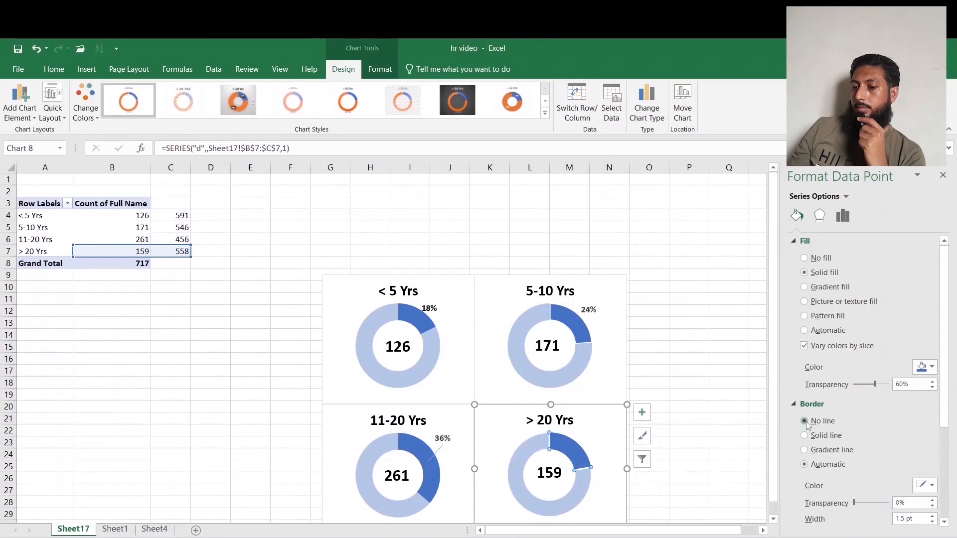
Add a data label to the fourth doughnut's smaller slice and make it show the percentage instead of the value.
right_click(572, 454)
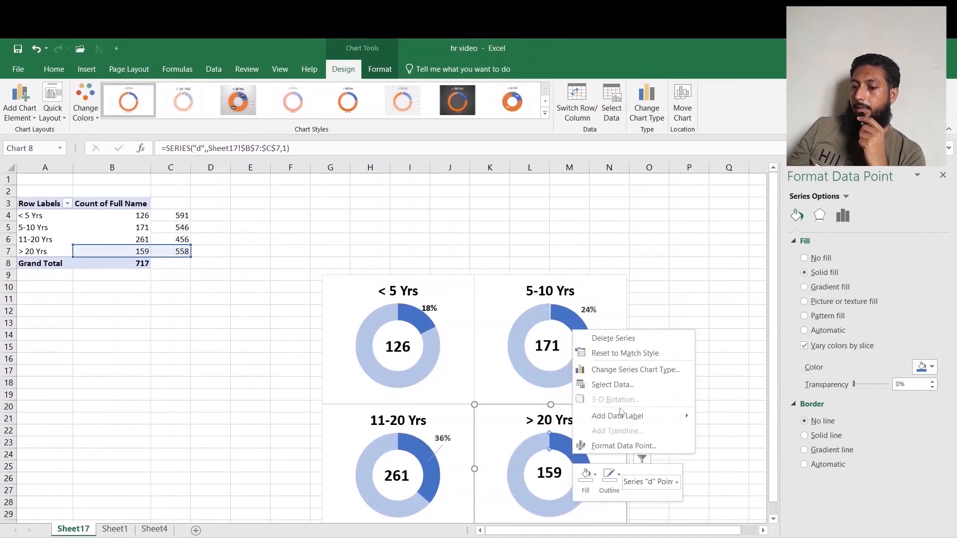
click(622, 420)
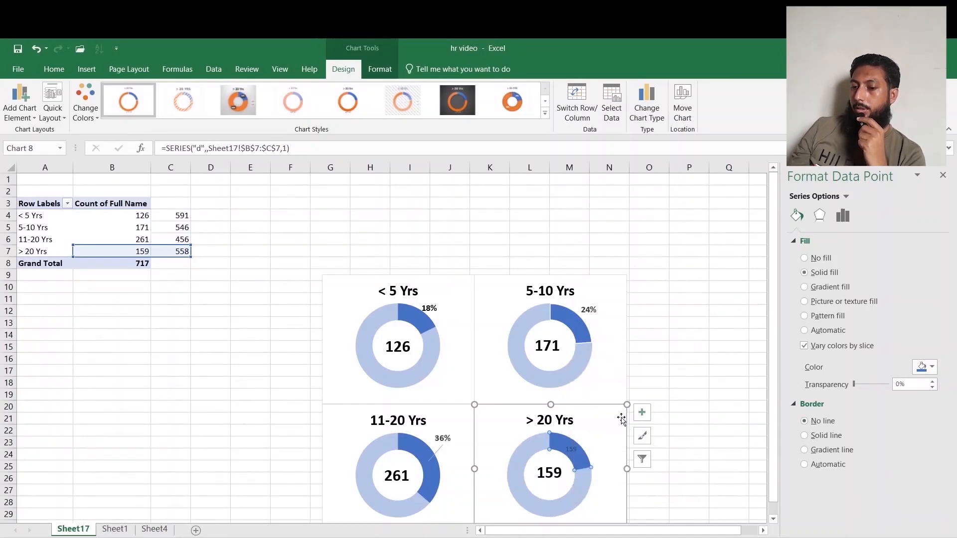
click(572, 450)
drag(590, 437, 588, 438)
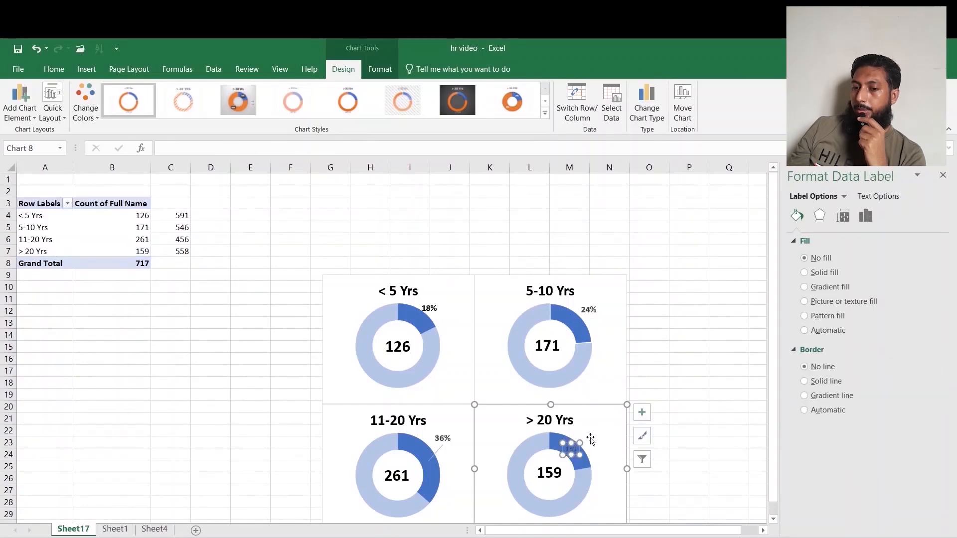
click(866, 216)
click(809, 303)
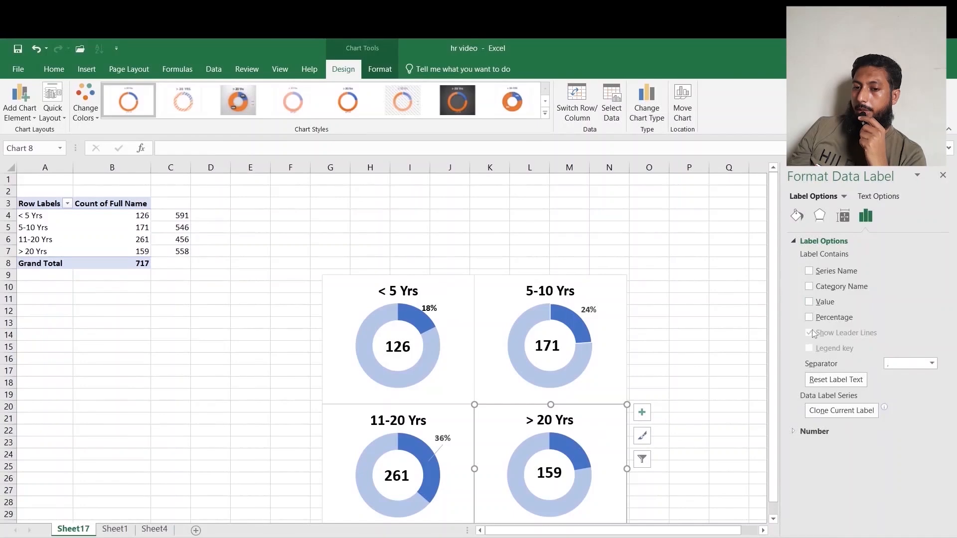
click(809, 319)
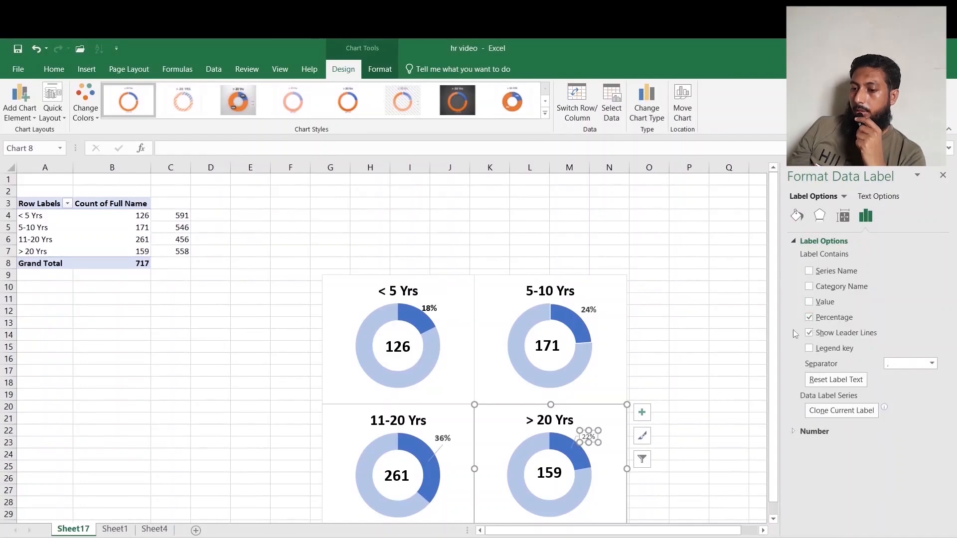
Increase the percentage label's font size and make it bold.
click(54, 69)
click(187, 93)
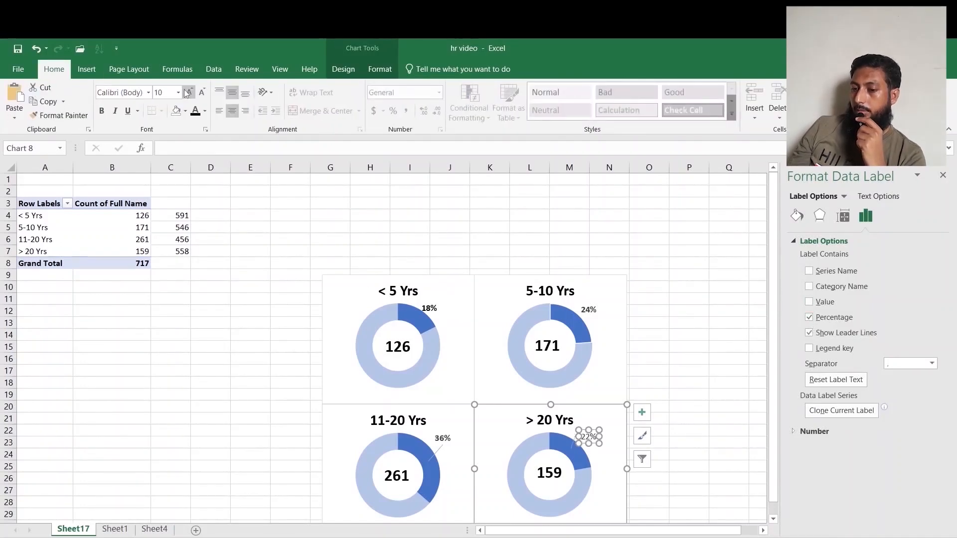
click(102, 111)
click(671, 360)
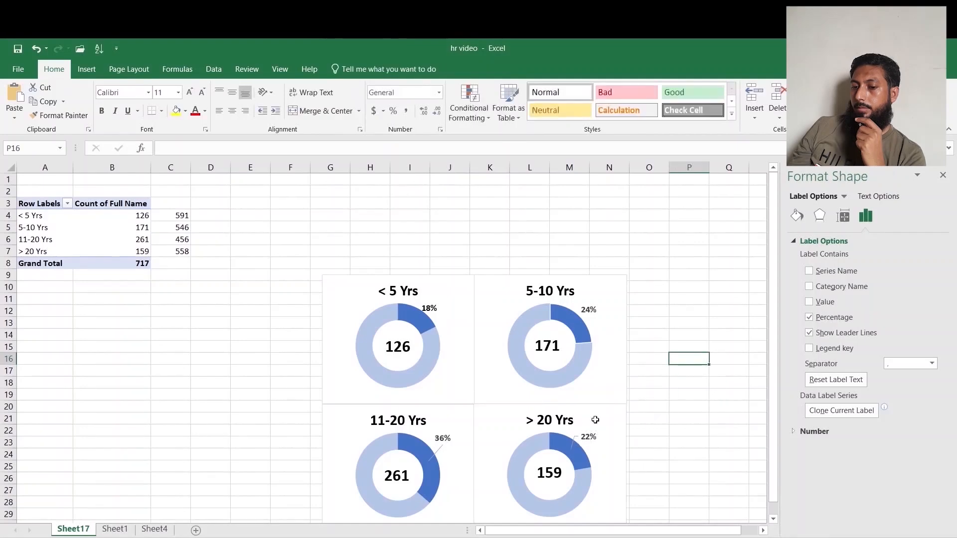
Select all four doughnut charts and their count boxes and group them into one object.
click(552, 476)
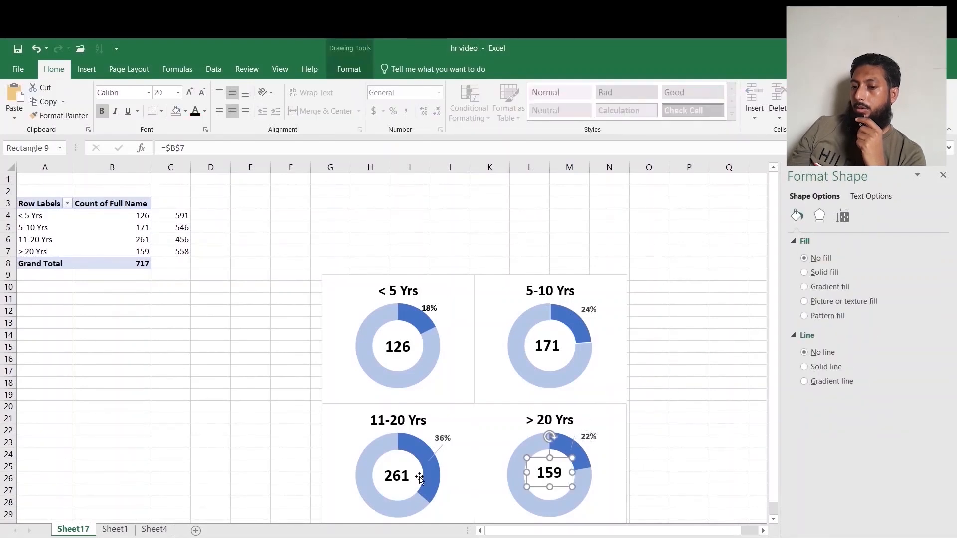
ctrl+click(401, 476)
ctrl+click(390, 349)
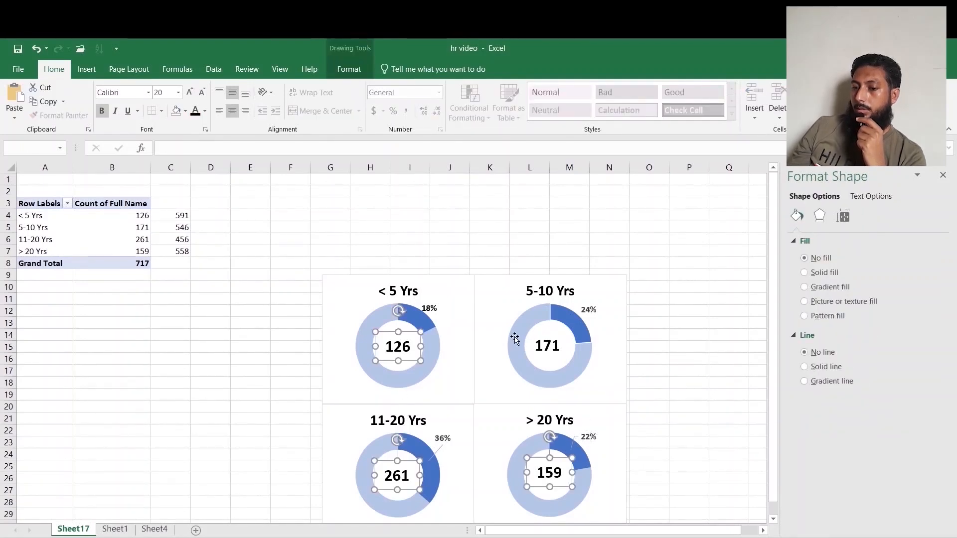
ctrl+click(545, 349)
ctrl+click(607, 303)
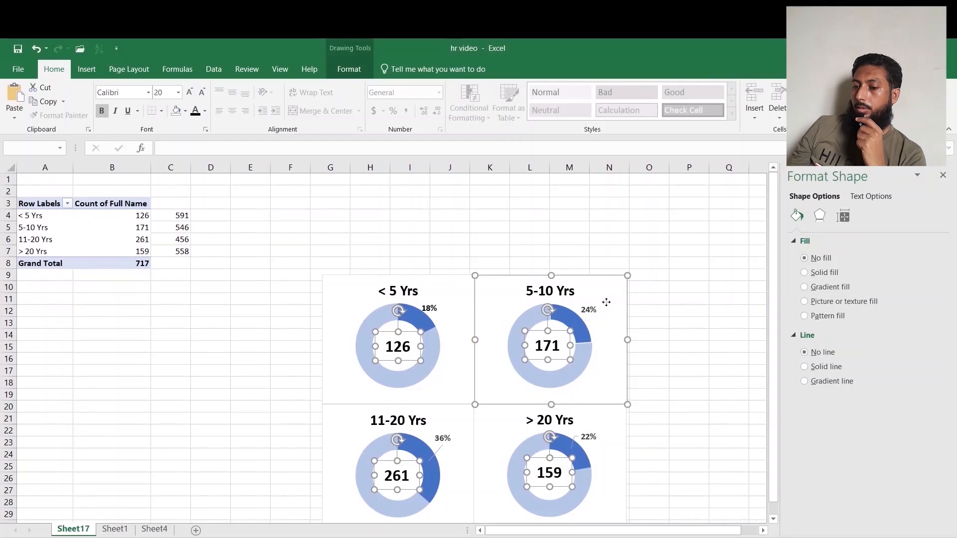
ctrl+click(450, 310)
ctrl+click(348, 436)
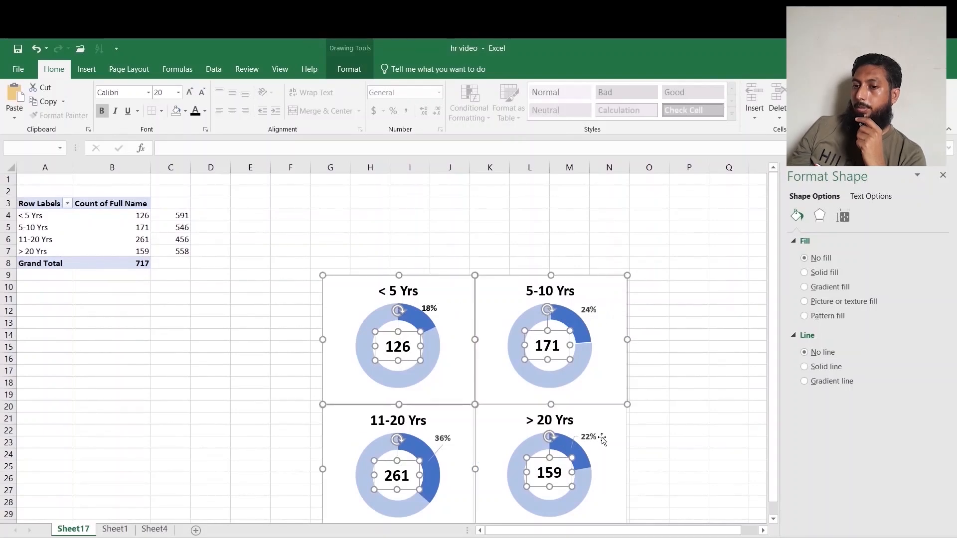
ctrl+click(619, 425)
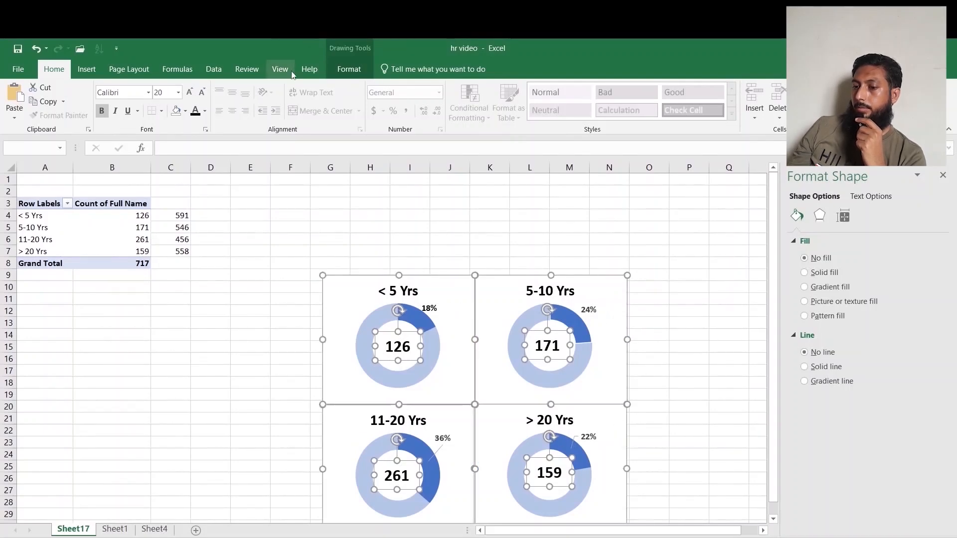
click(339, 57)
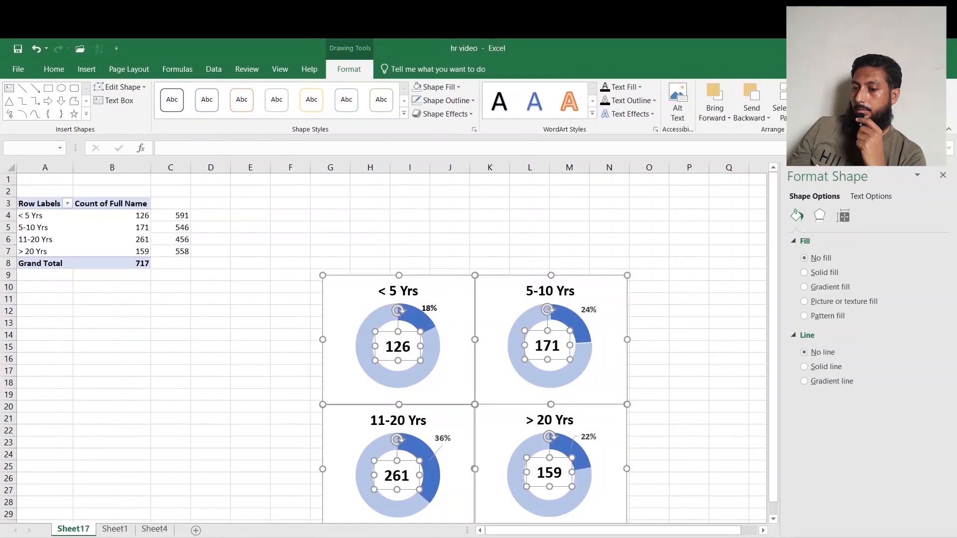
click(827, 115)
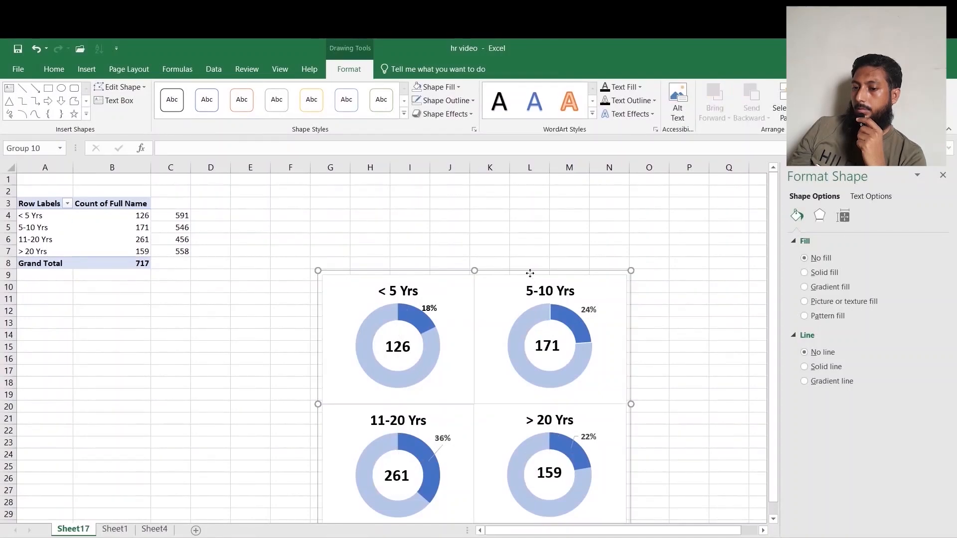
Move the grouped doughnut charts up to start around row 6.
drag(530, 273, 472, 229)
key(ctrl+z)
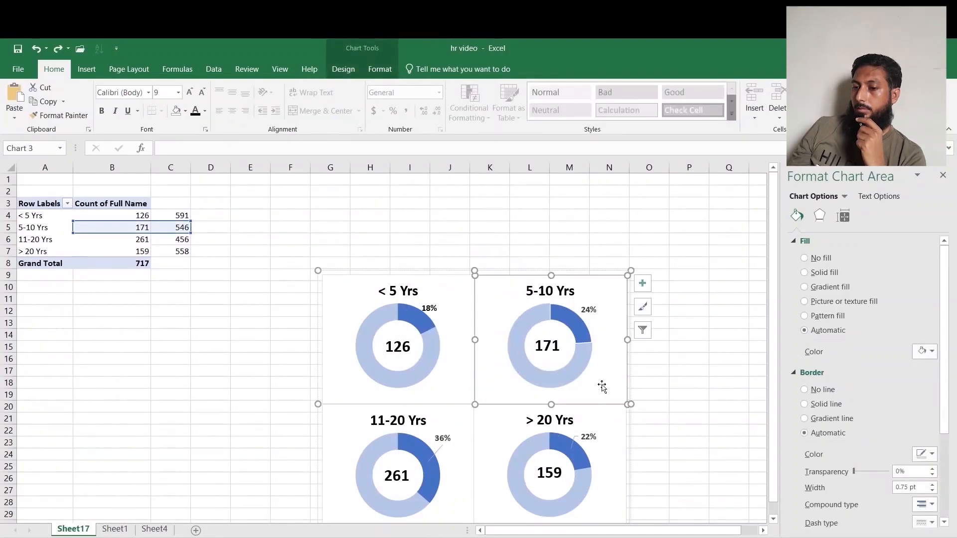
click(683, 433)
drag(421, 272, 440, 238)
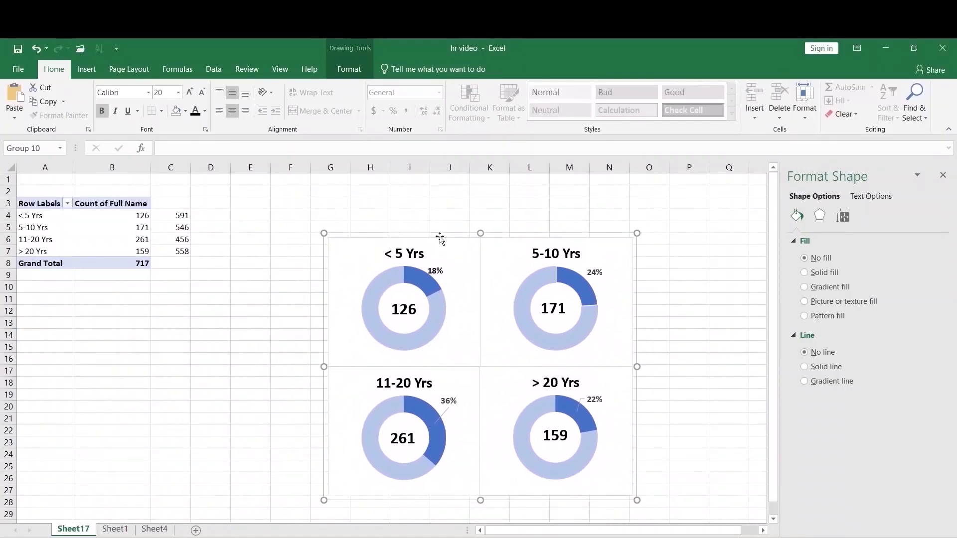
Examine the department-wise salaries chart in the reference workbook while filtering and clearing its slicers.
click(698, 418)
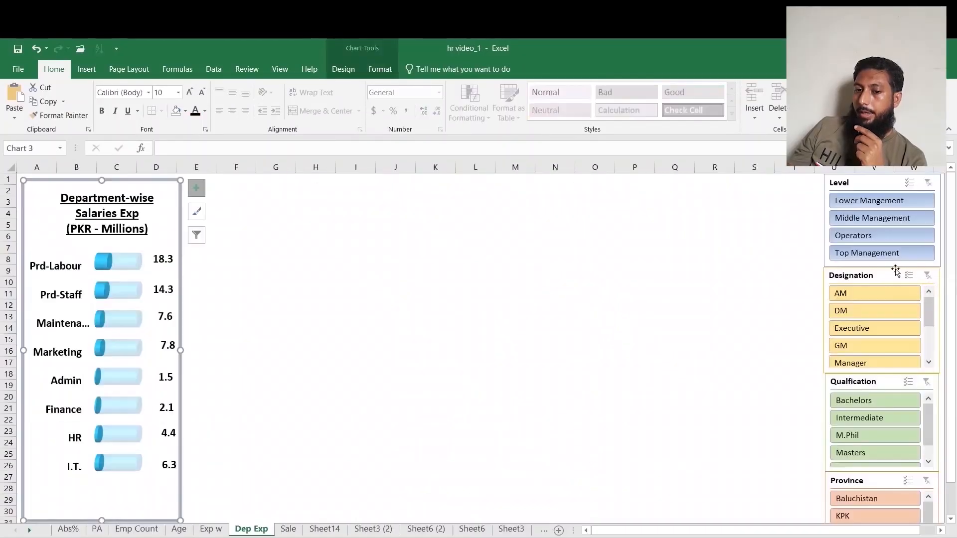
click(882, 418)
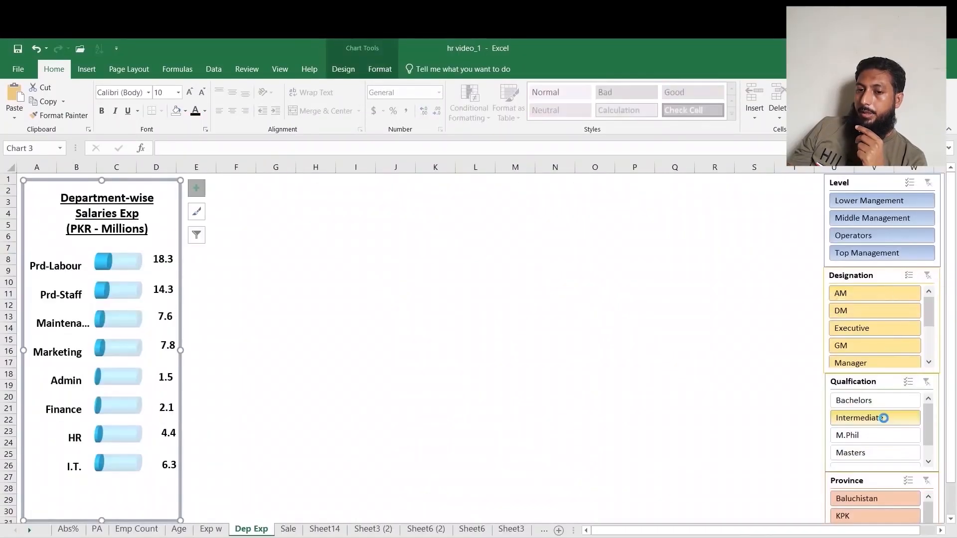
click(865, 497)
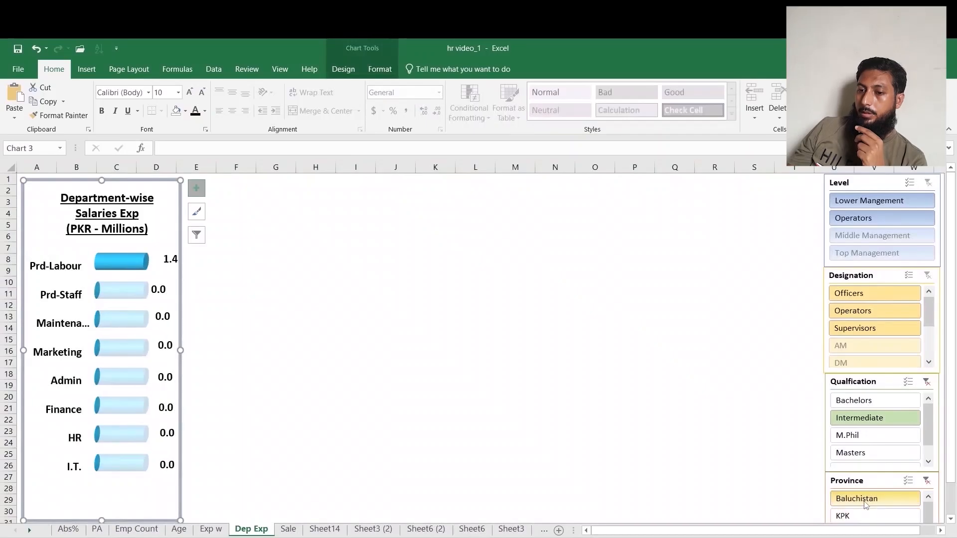
click(927, 381)
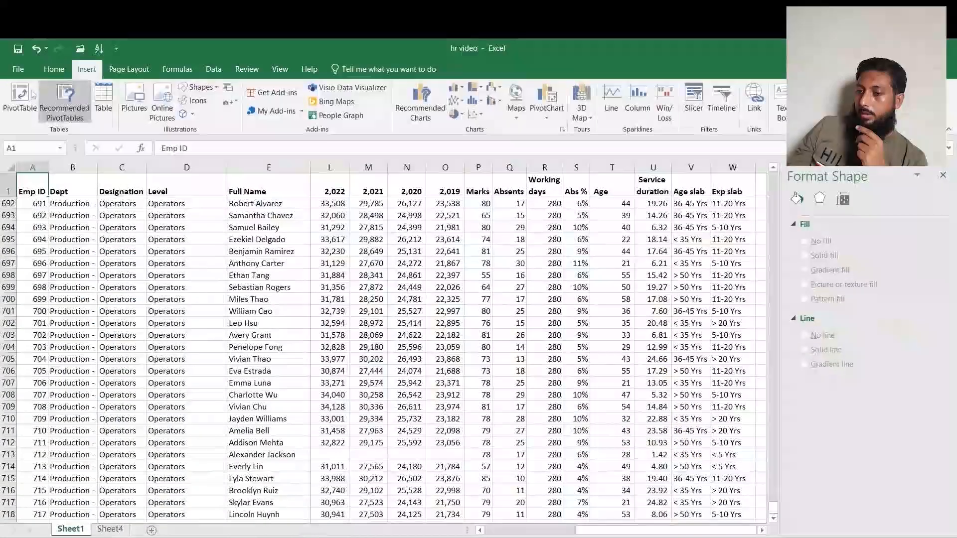
Insert a new pivot table with Dept in rows and the sum of 2,023 in values.
click(32, 93)
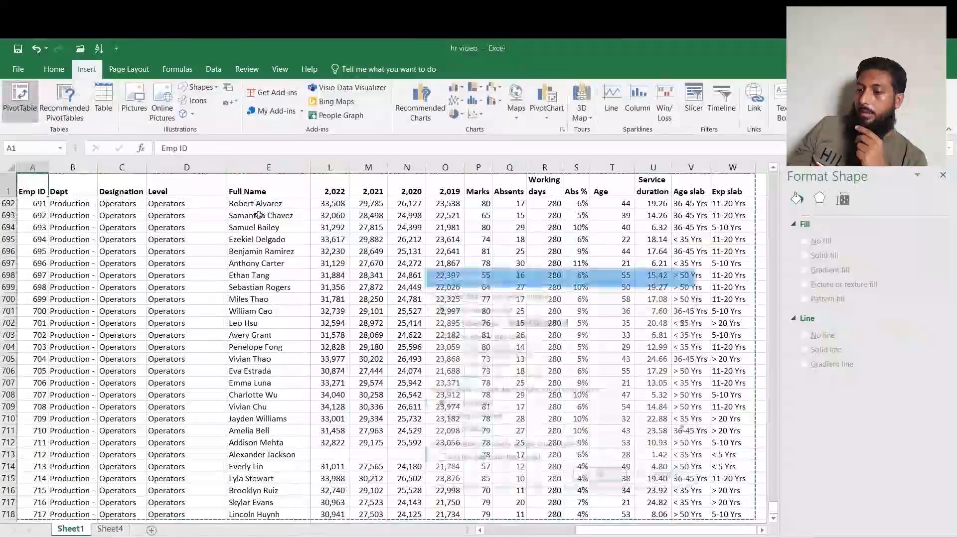
click(601, 477)
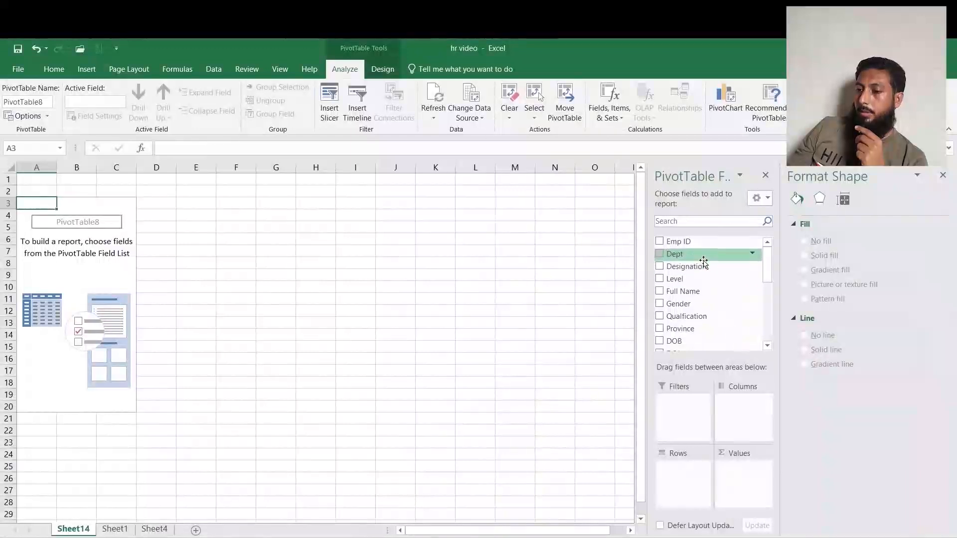
drag(703, 256, 687, 468)
scroll(767, 276, down, 5)
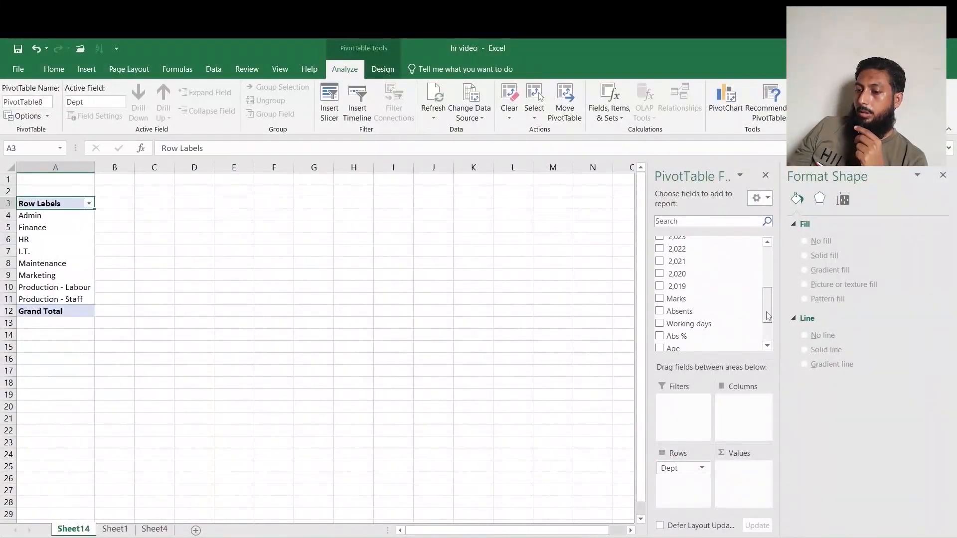
drag(683, 240, 742, 479)
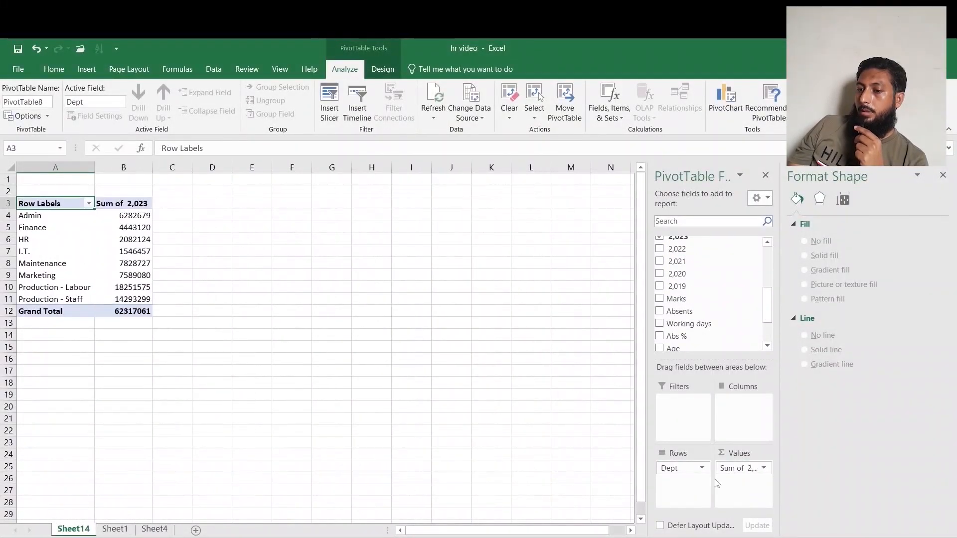
Copy the department names and salary sums and paste them as values starting at A15.
click(30, 214)
drag(30, 215, 115, 299)
key(ctrl+c)
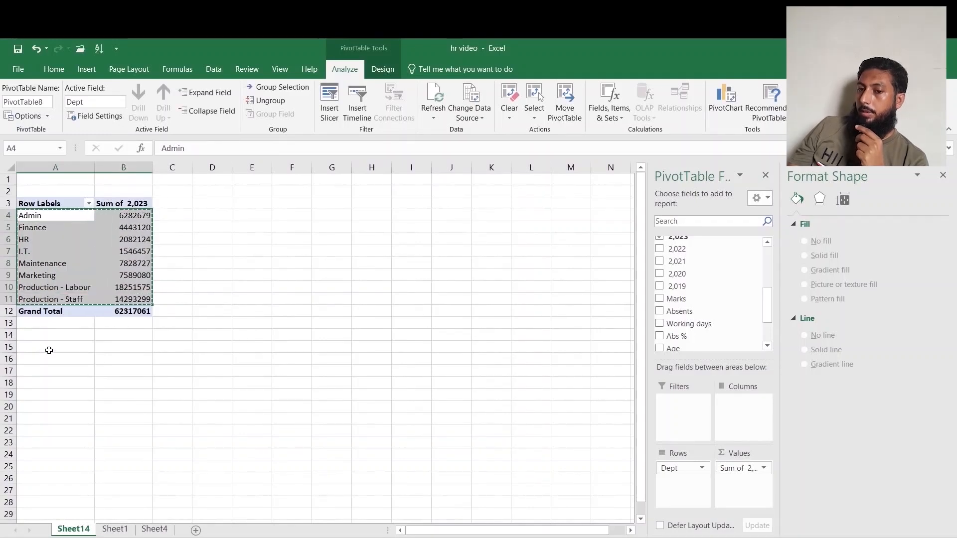
click(49, 347)
right_click(49, 347)
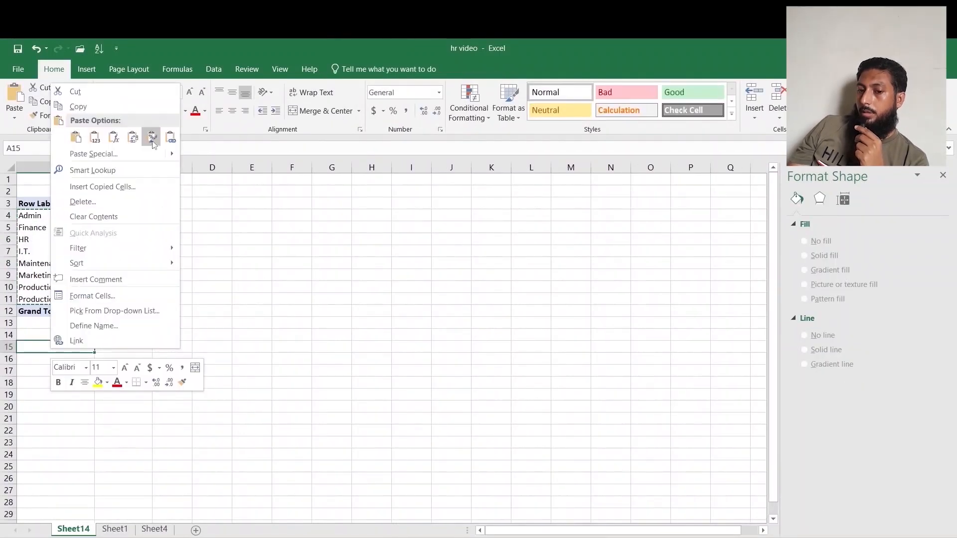
click(169, 137)
Shorten the production department names in the pasted list to Prd - Labour and Prd - Staff.
click(52, 417)
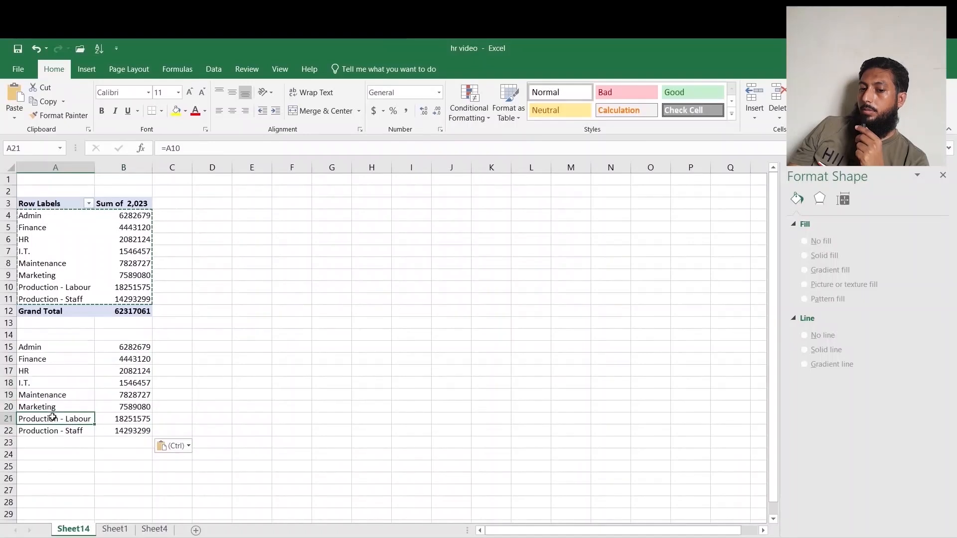
text(Prd)
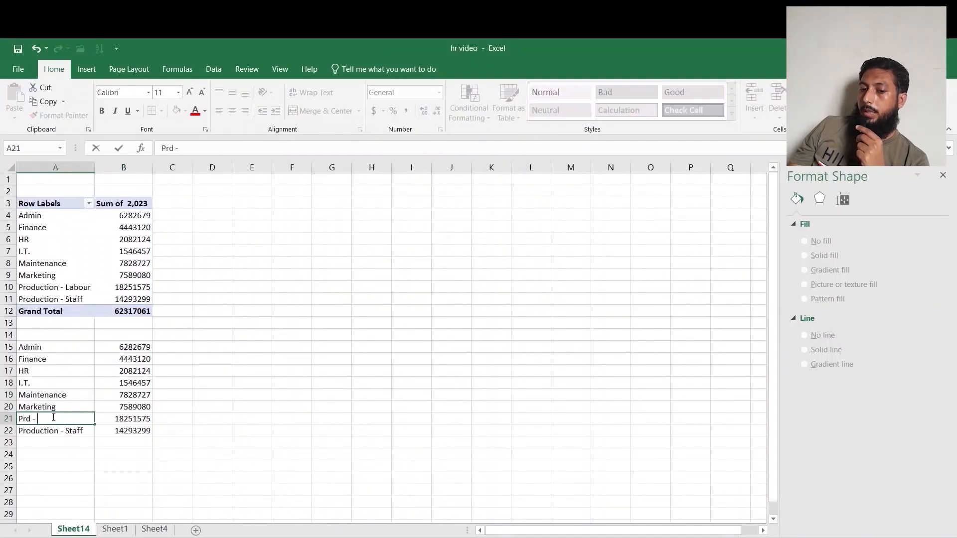
text( - Labour)
key(Return)
text(Prd)
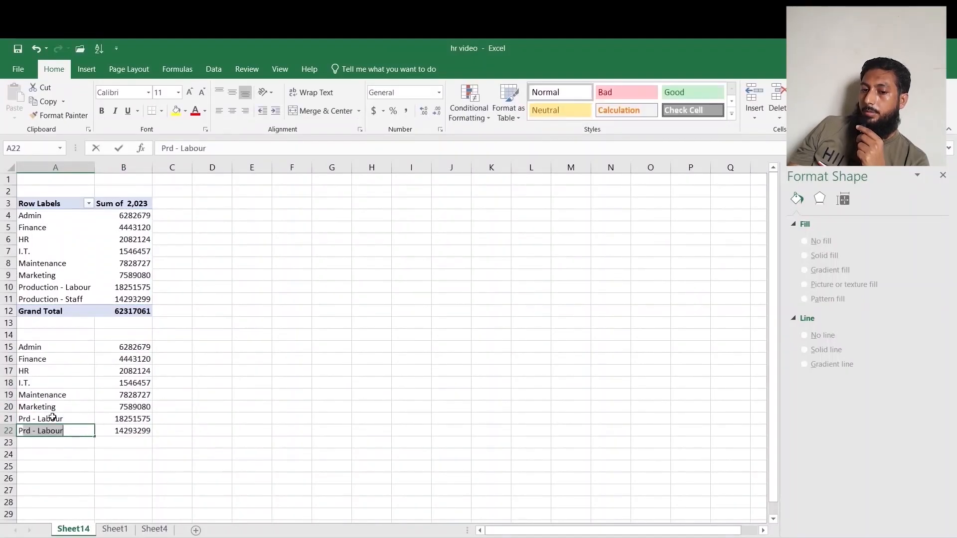
text( - Sraff)
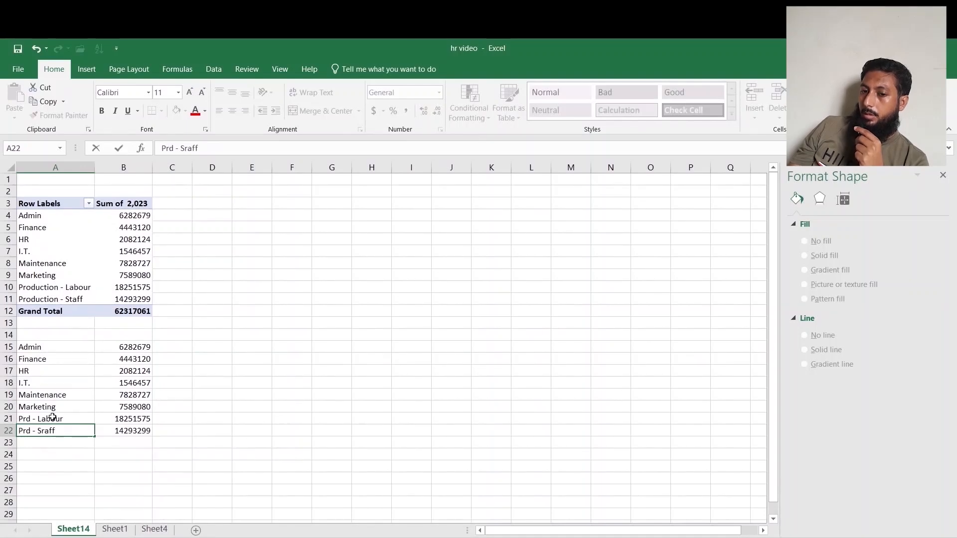
key(Return)
key(Up)
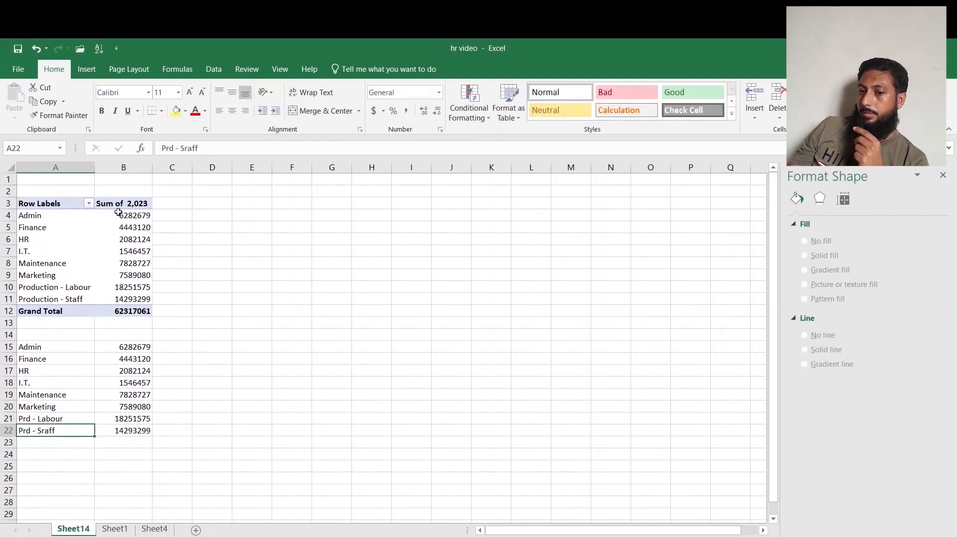
click(188, 148)
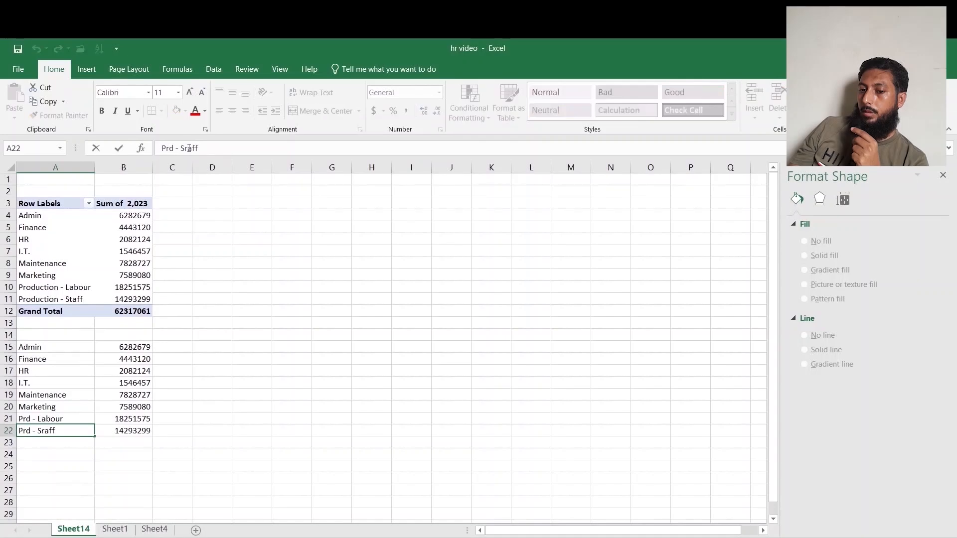
key(BackSpace)
text(t)
key(Return)
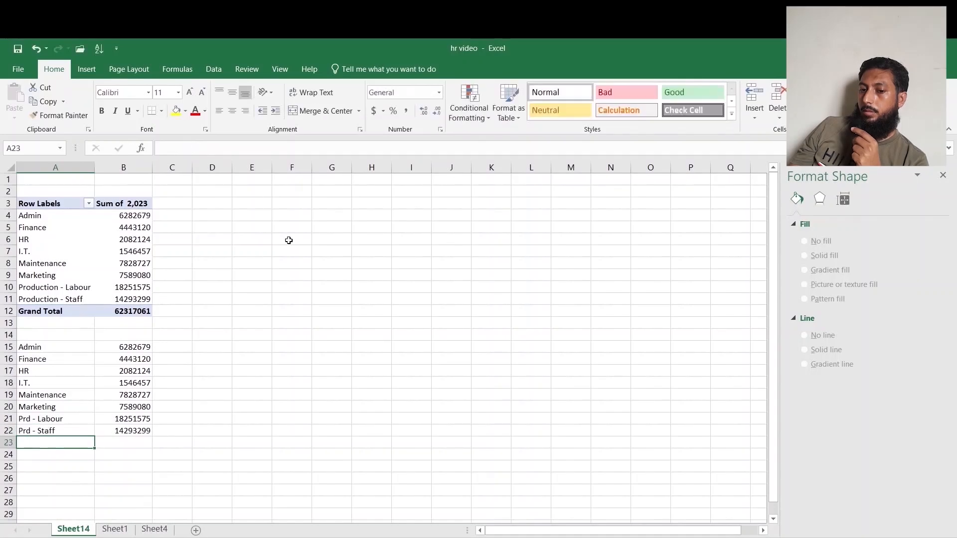
click(181, 347)
text(=)
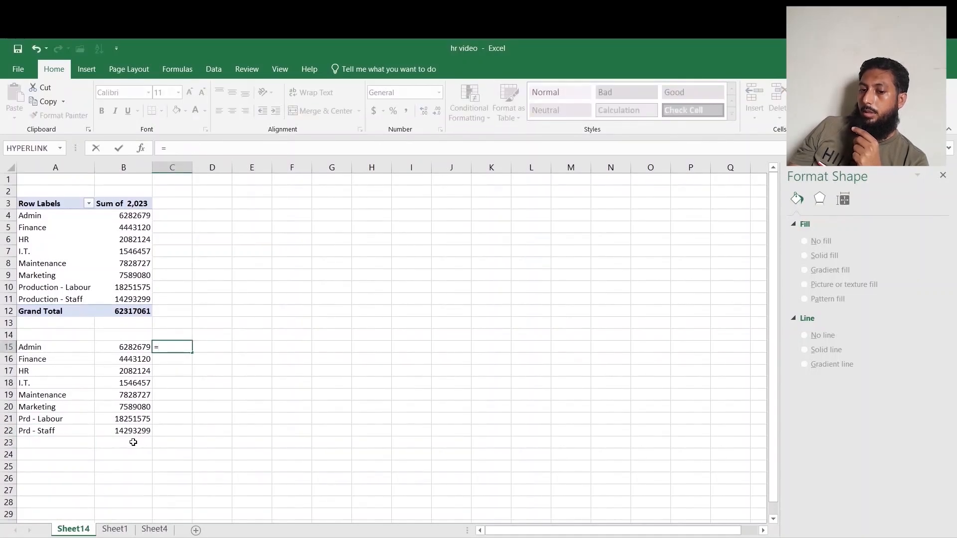
key(Escape)
Total the pasted salary values in B23 with AutoSum.
click(134, 443)
key(alt+equal)
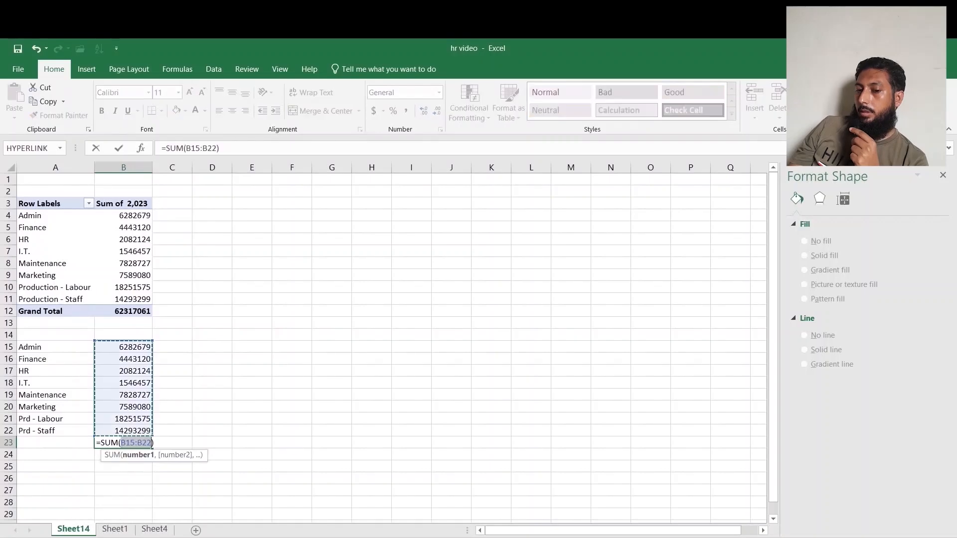
key(Return)
click(174, 344)
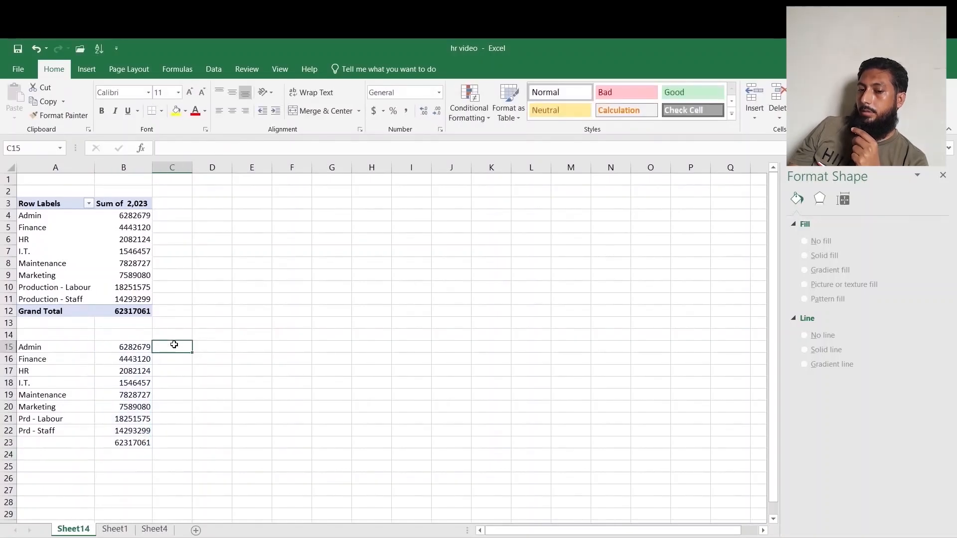
Calculate the remaining total in C15 as =$B$23-B15 and fill the formula down to C22.
text(=)
click(118, 349)
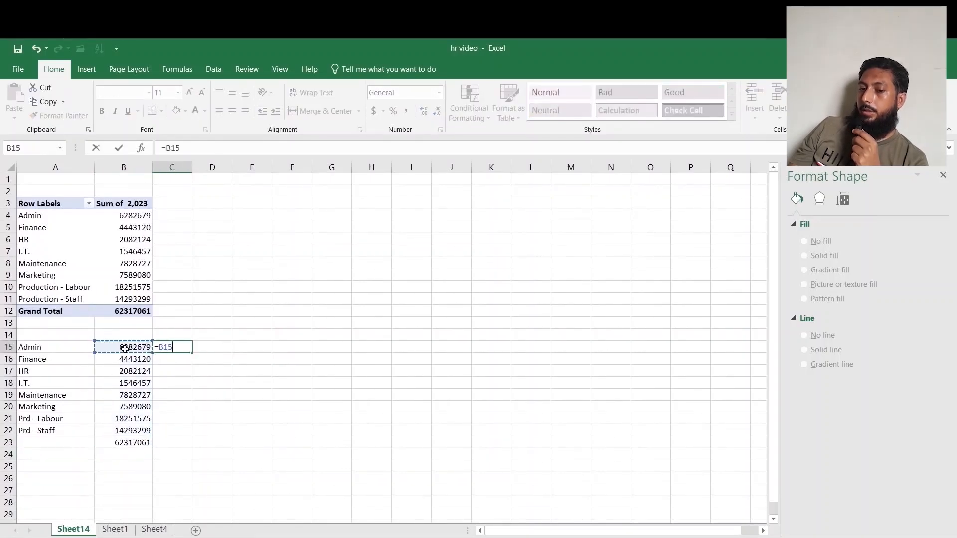
click(121, 442)
key(F4)
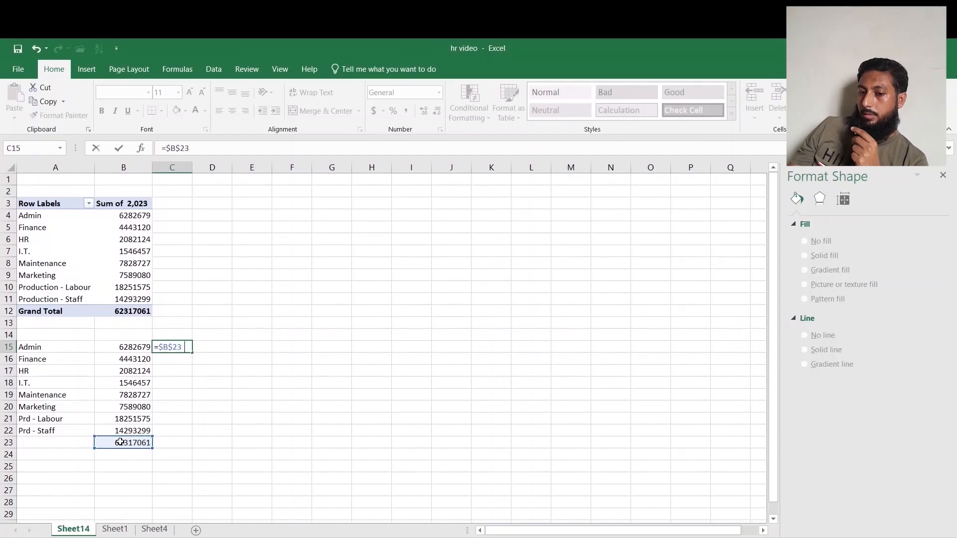
text(-)
click(131, 350)
key(Return)
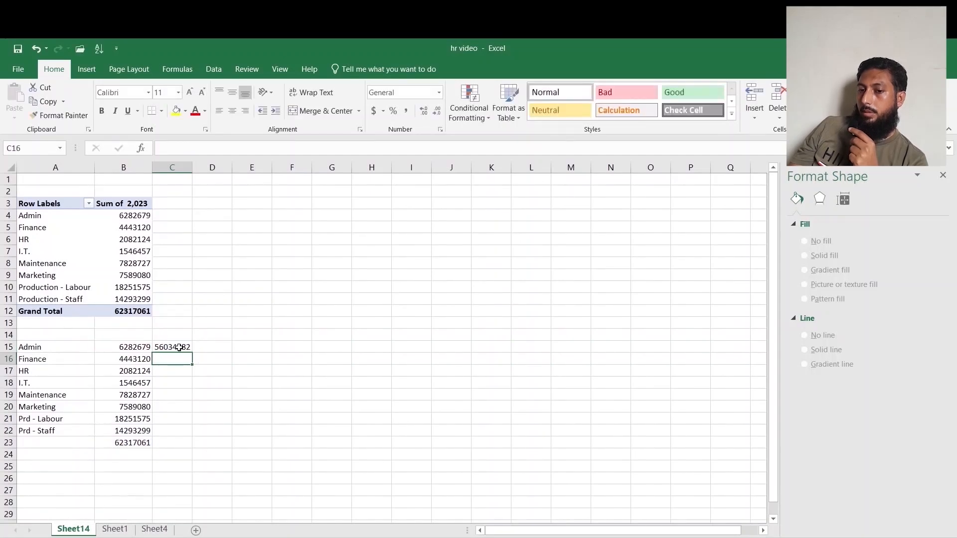
click(182, 347)
drag(190, 351, 187, 433)
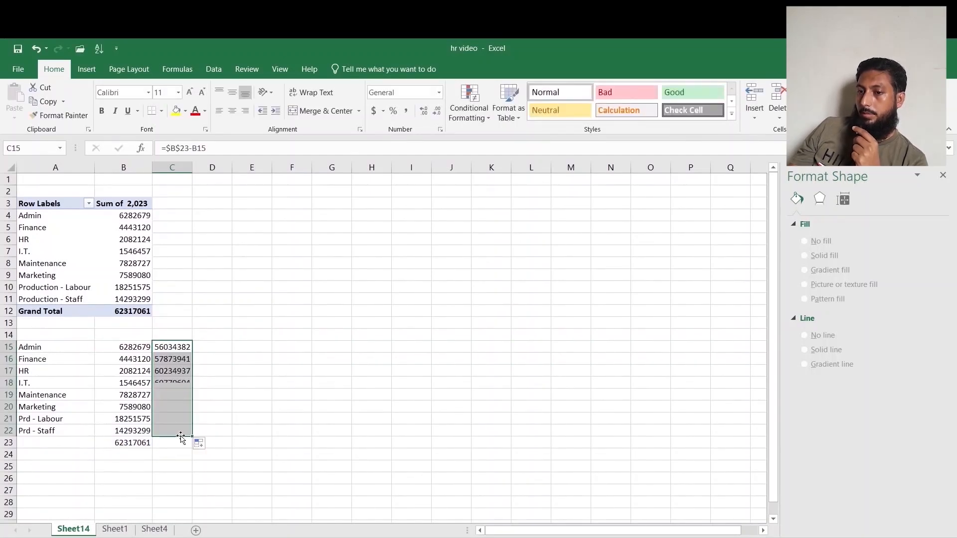
click(292, 369)
Insert a 3-D stacked bar chart from A15:C22 and make it narrower.
click(86, 68)
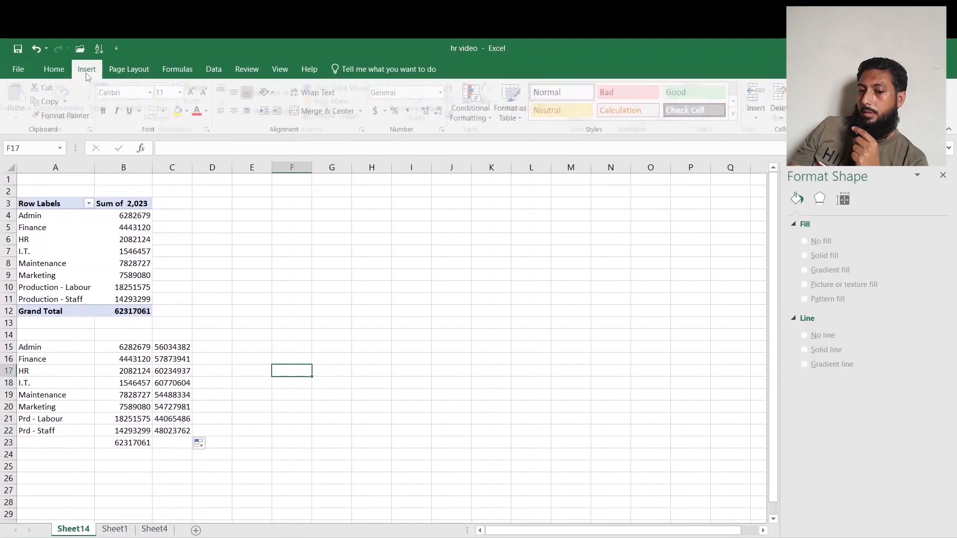
drag(53, 340, 164, 432)
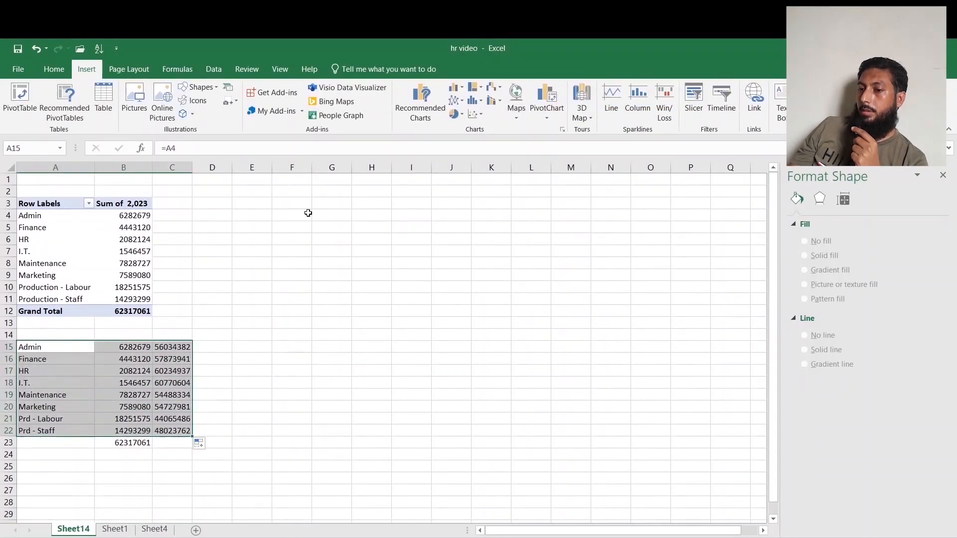
click(460, 90)
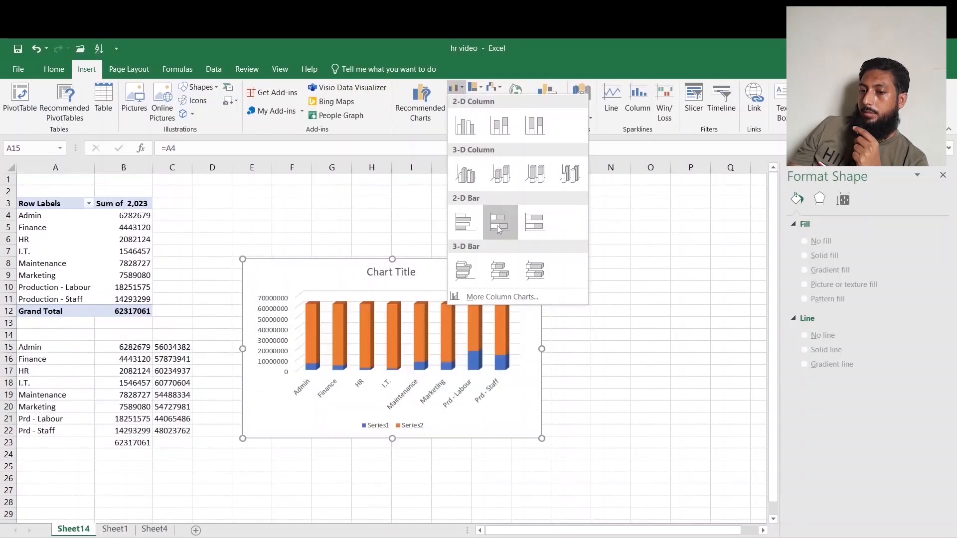
click(499, 270)
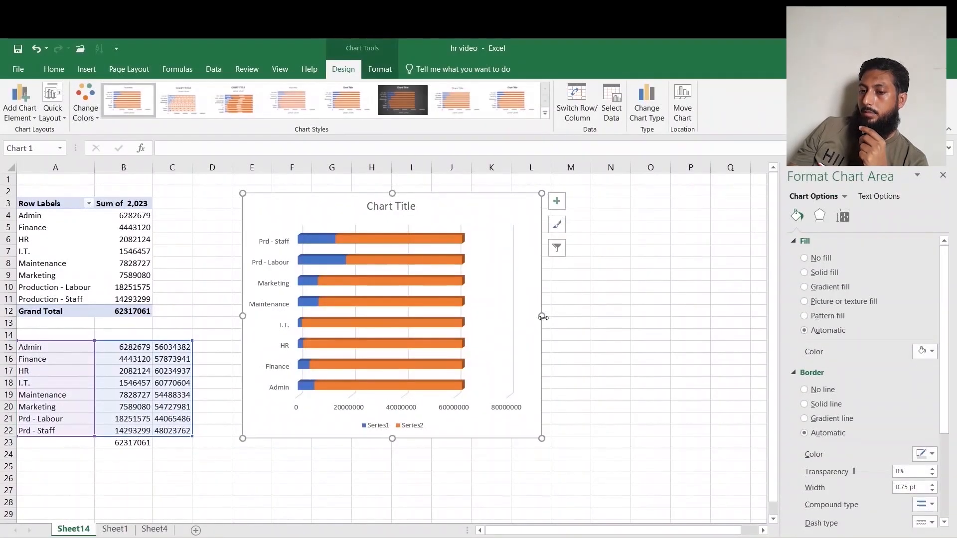
drag(542, 316, 476, 316)
Delete the chart's legend and horizontal value axis.
drag(359, 439, 359, 482)
click(359, 469)
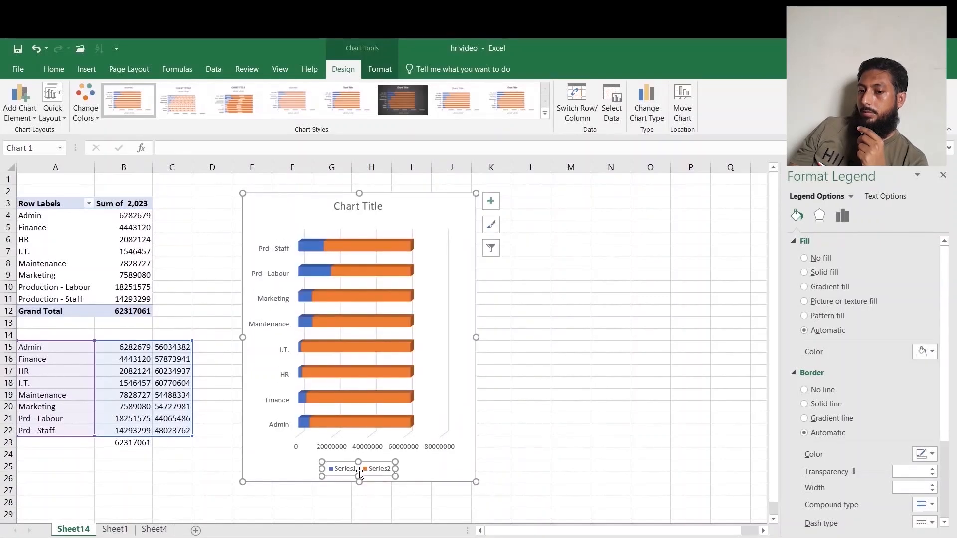
key(Delete)
click(355, 448)
click(357, 467)
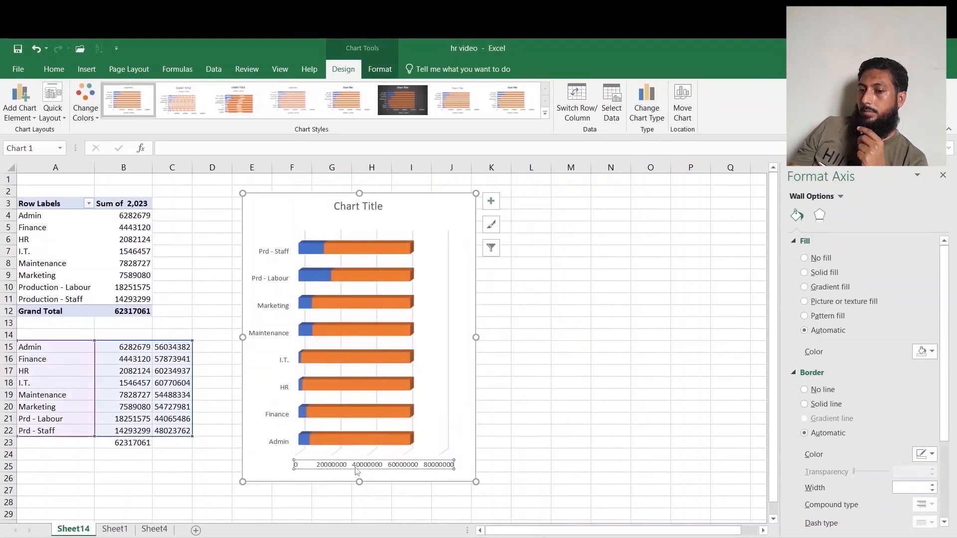
key(Delete)
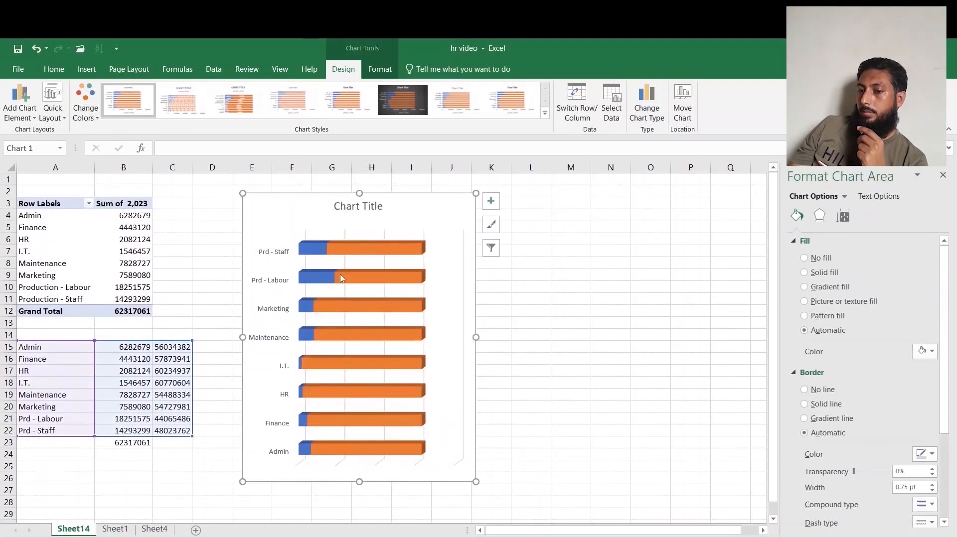
Retitle the chart Salaries Exp Dept wise.
click(358, 206)
text(Salaries Exp Dept wise)
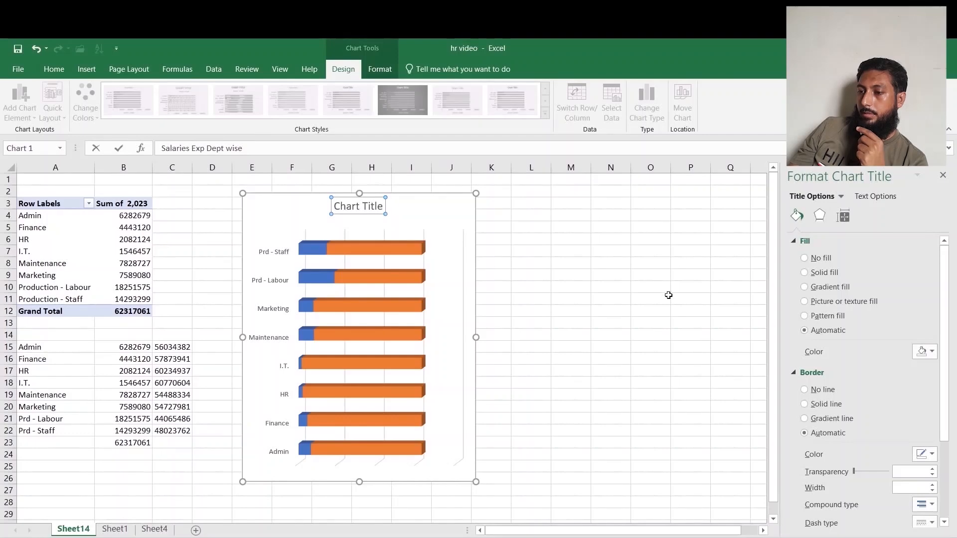
click(611, 311)
Reduce the bar series' gap width to 79%.
click(312, 253)
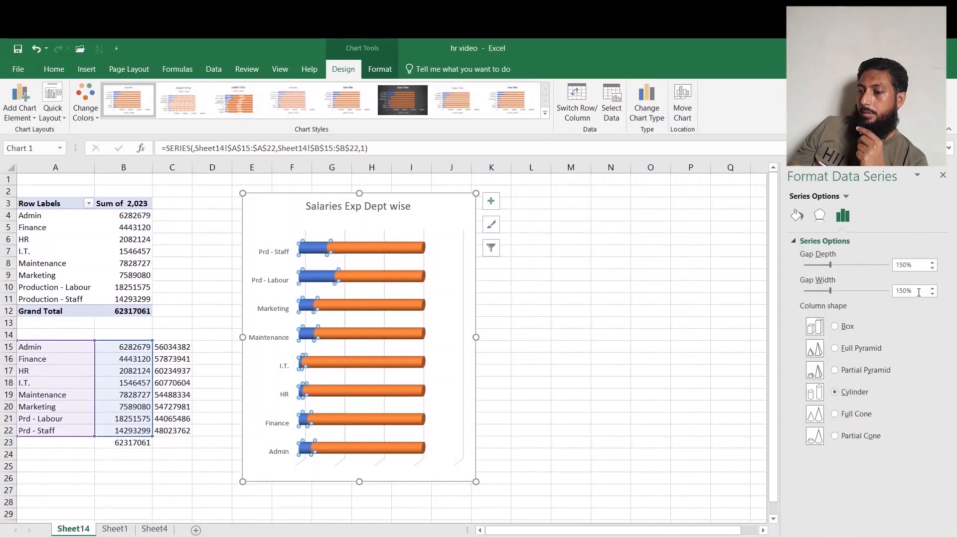
click(933, 289)
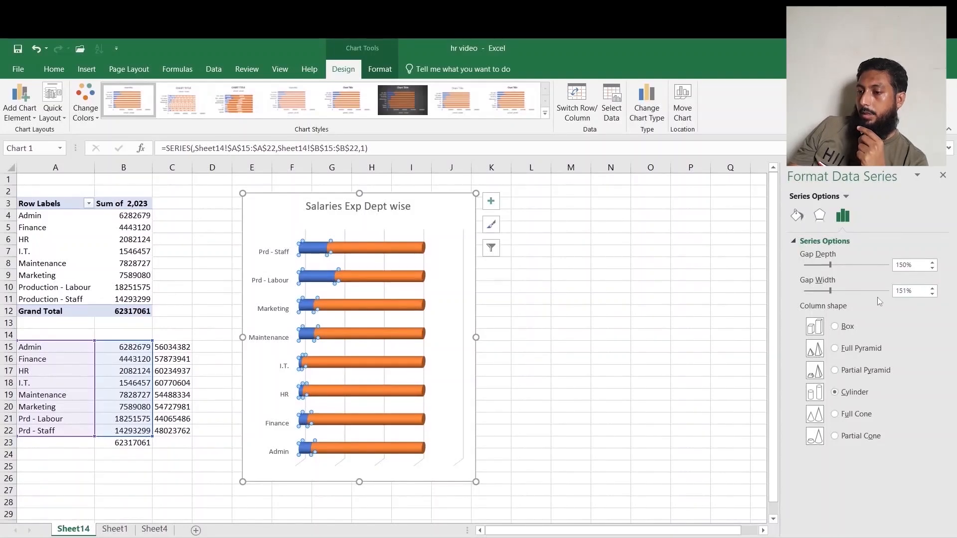
drag(831, 291, 819, 293)
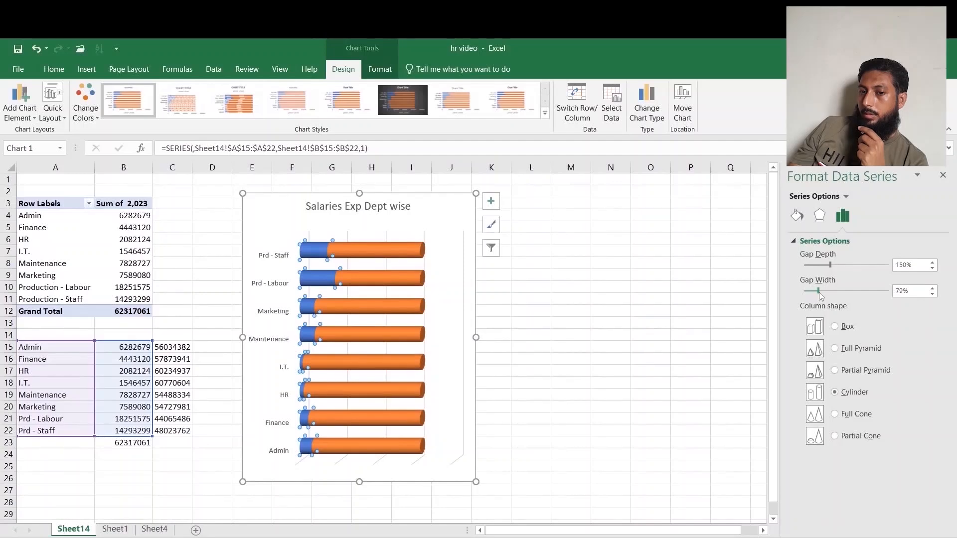
Enlarge the department axis labels to 11 pt and make them bold.
click(276, 262)
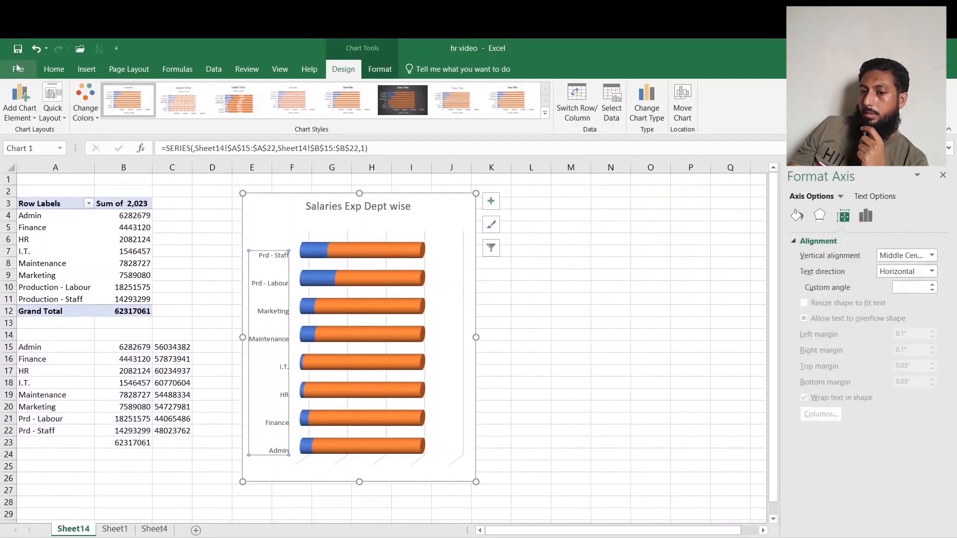
click(53, 69)
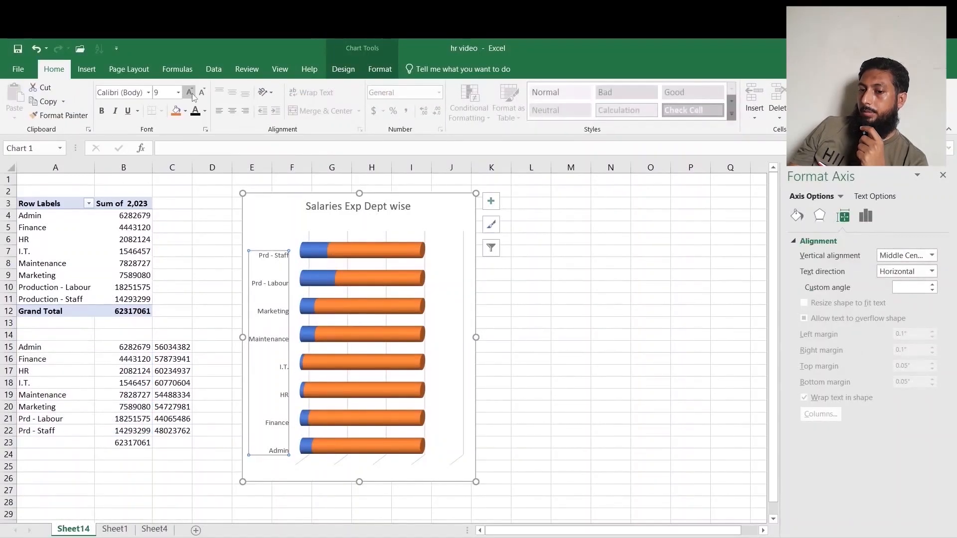
click(193, 94)
click(192, 94)
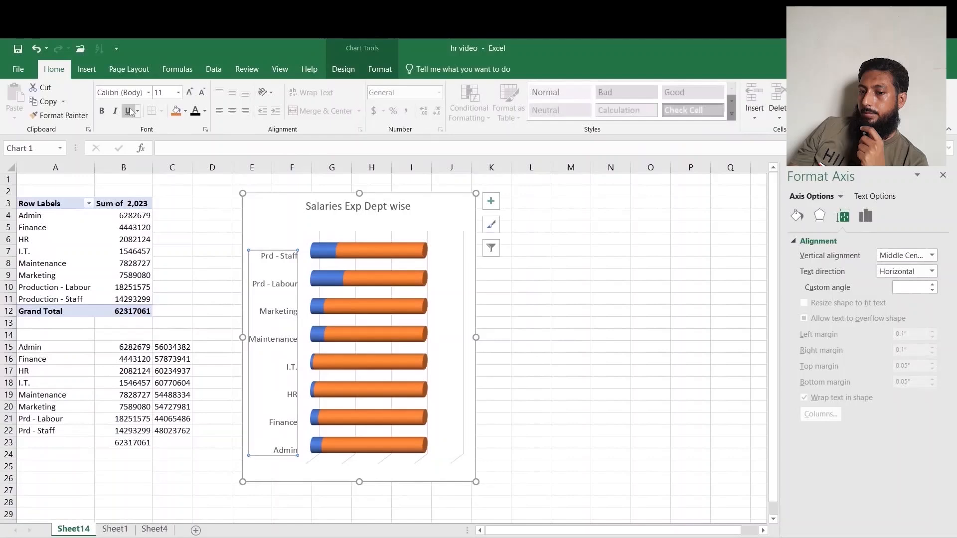
click(99, 111)
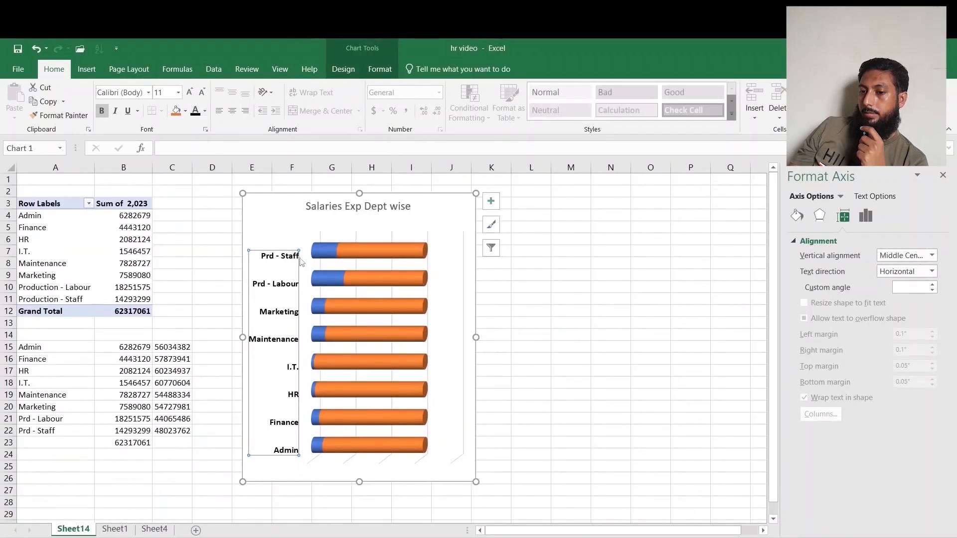
Give the bars a solid fill and set the remaining-total series' transparency to 58%.
click(370, 252)
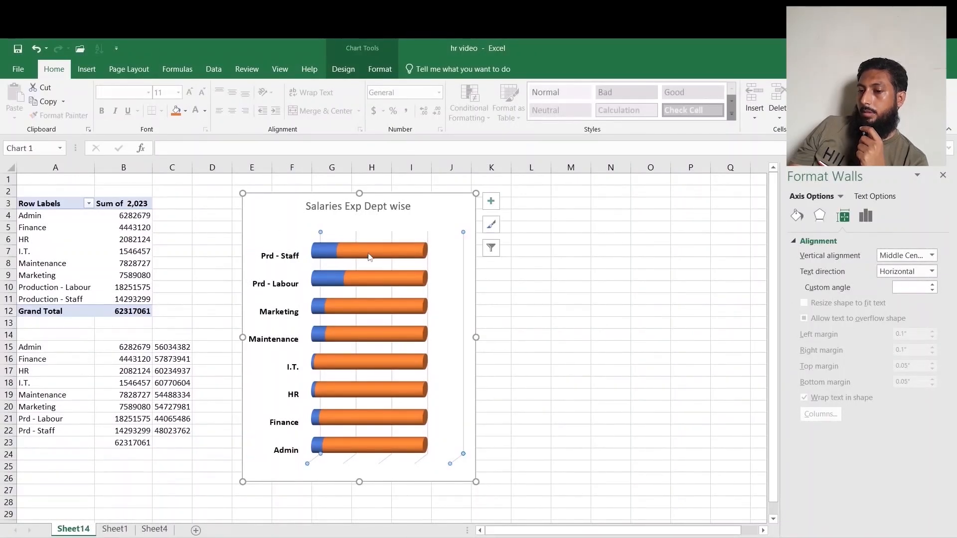
click(798, 215)
click(804, 272)
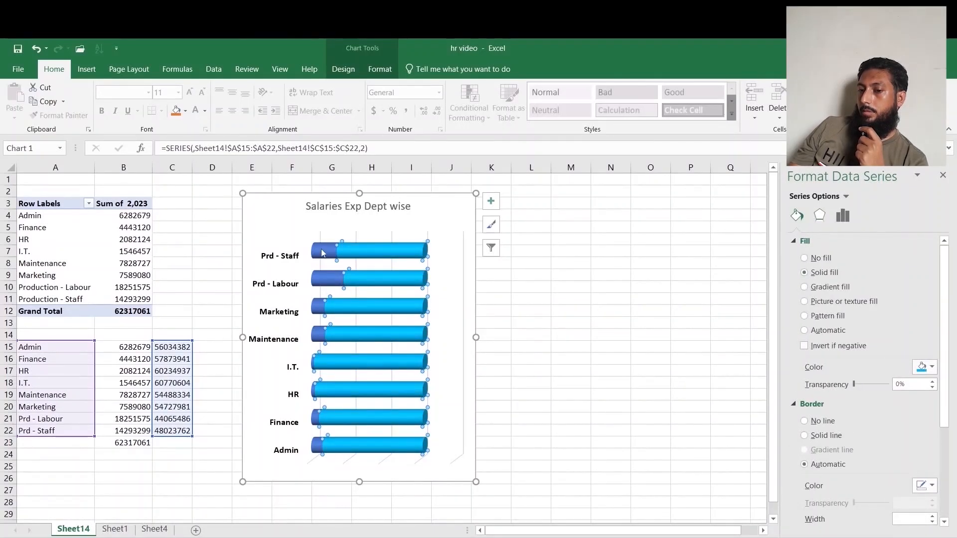
click(322, 252)
click(804, 273)
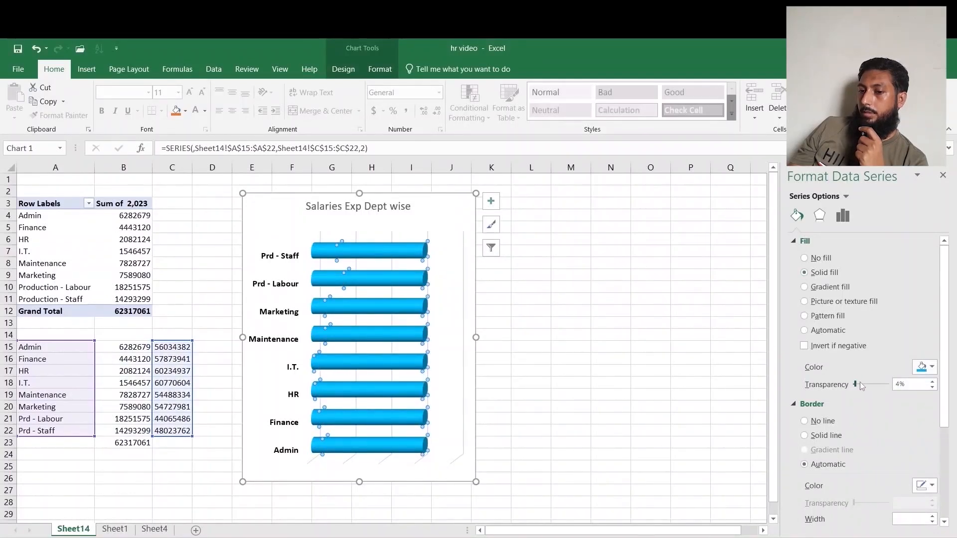
drag(860, 385, 876, 387)
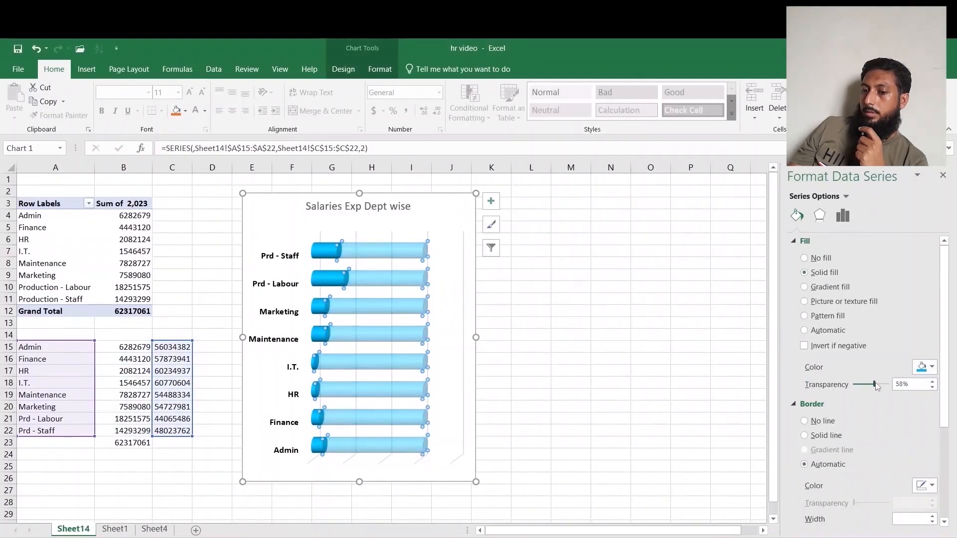
click(331, 249)
right_click(327, 249)
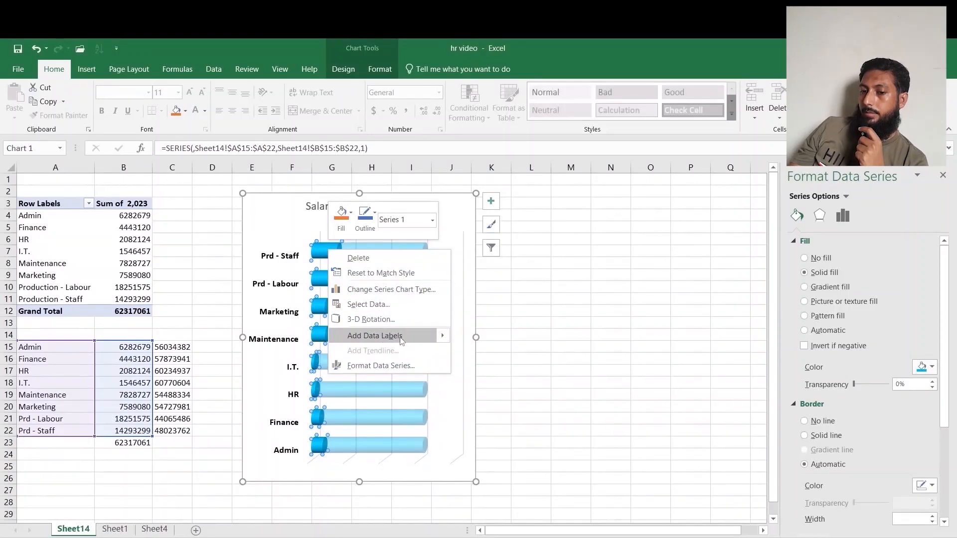
click(198, 374)
Apply a custom number format to B15:C22 that shows values in millions with one decimal.
drag(112, 349, 174, 423)
right_click(175, 425)
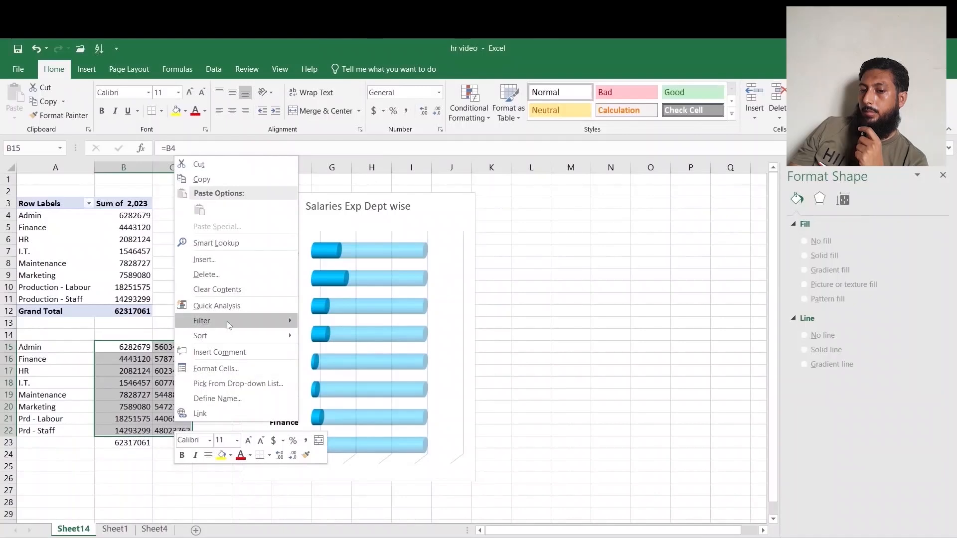
click(229, 369)
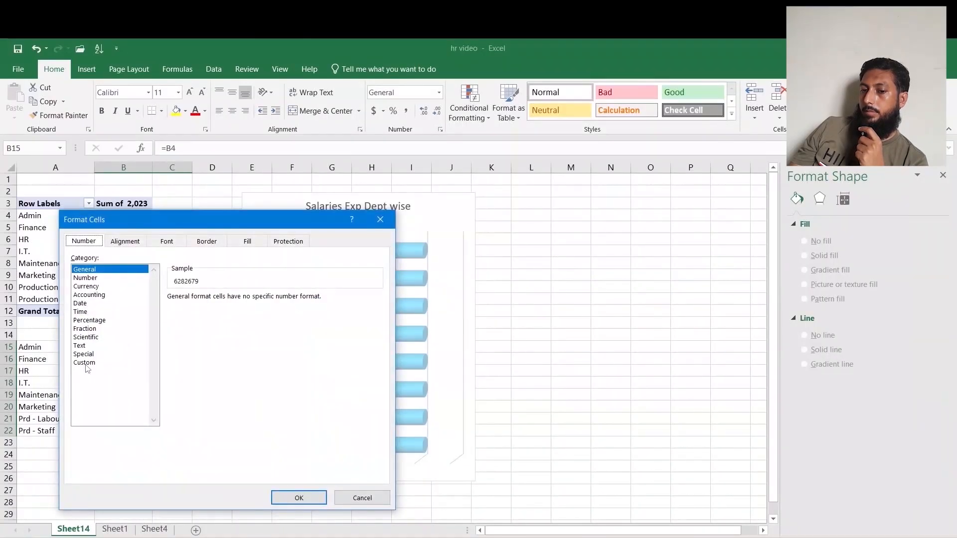
click(85, 363)
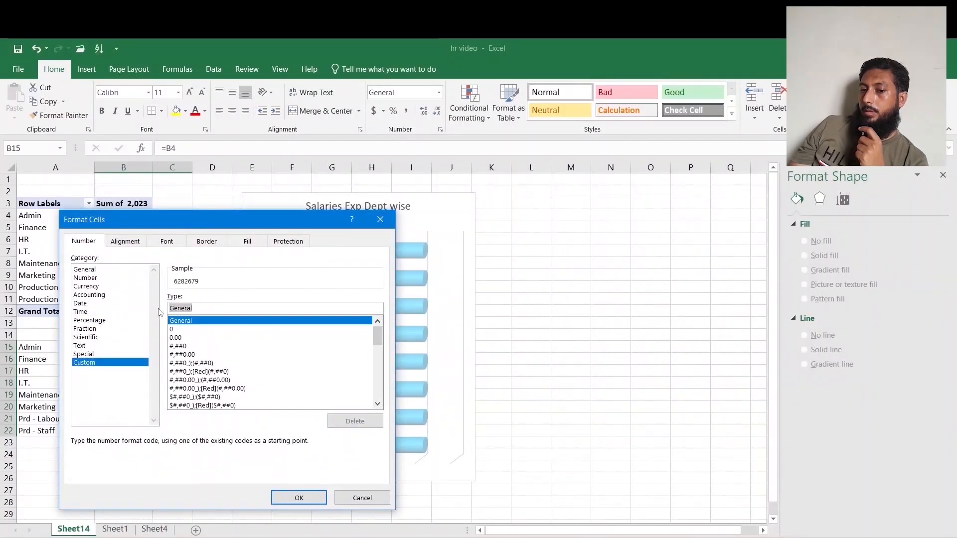
text(#0,,.0)
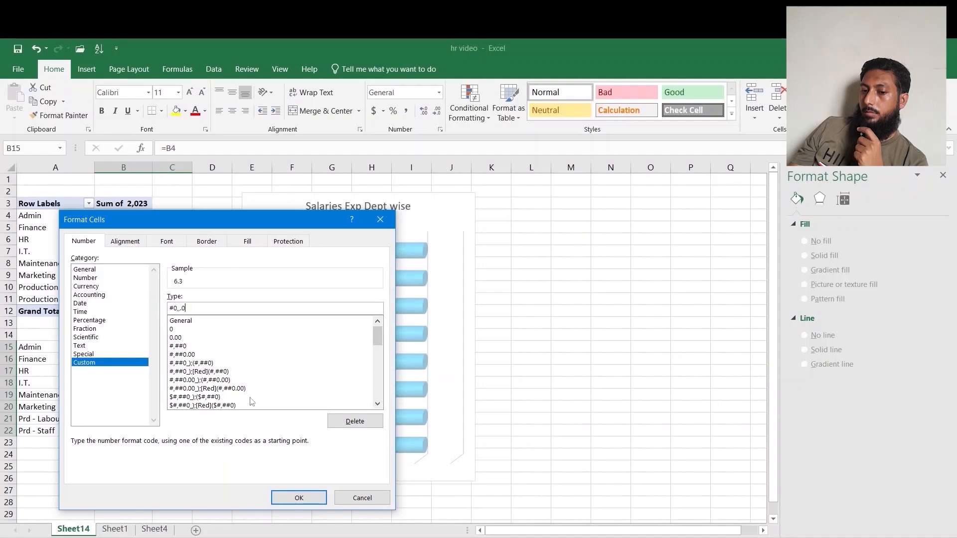
click(280, 496)
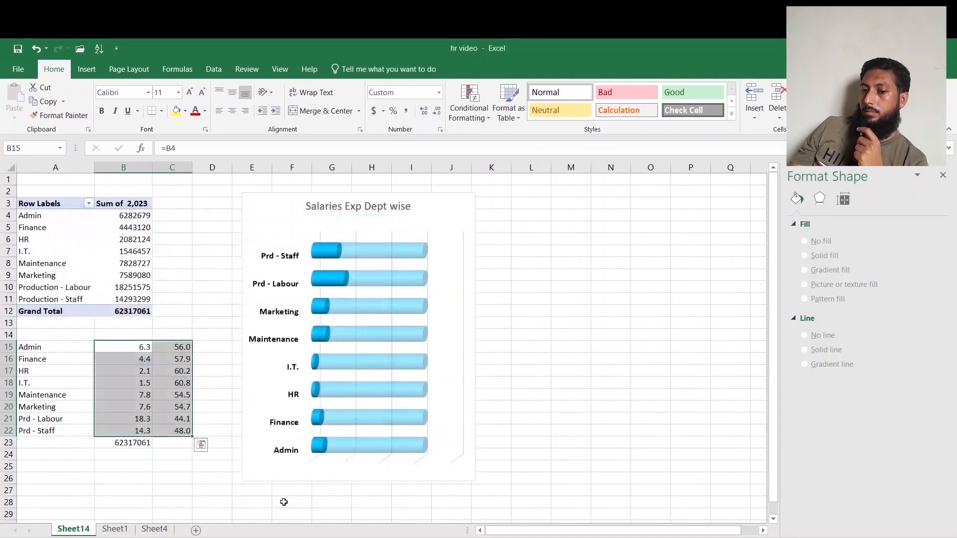
Add data labels to the department salary series.
click(121, 359)
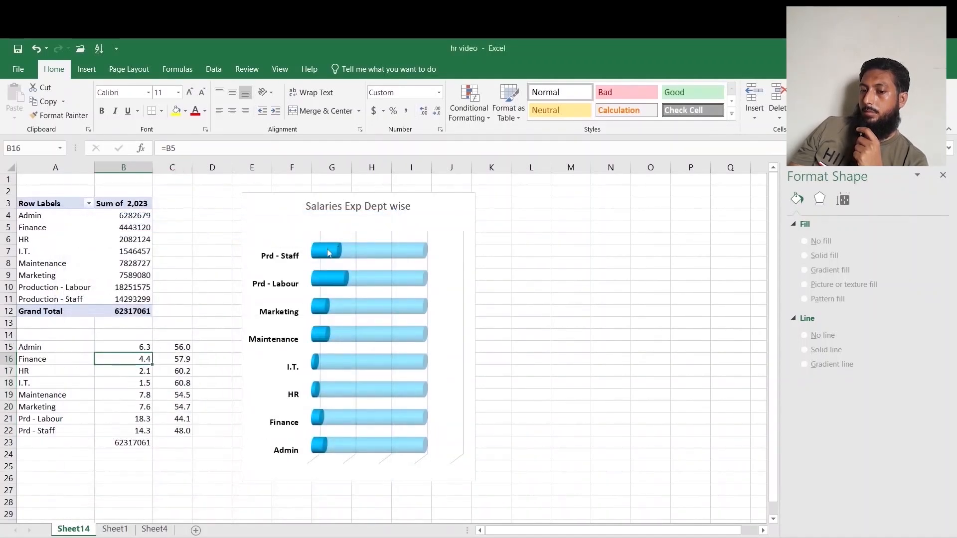
click(327, 249)
right_click(327, 250)
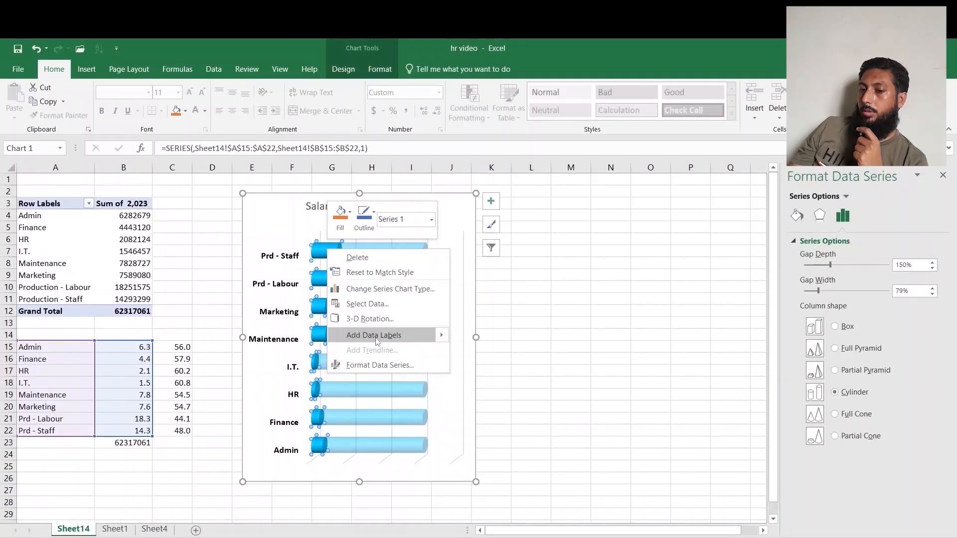
click(407, 340)
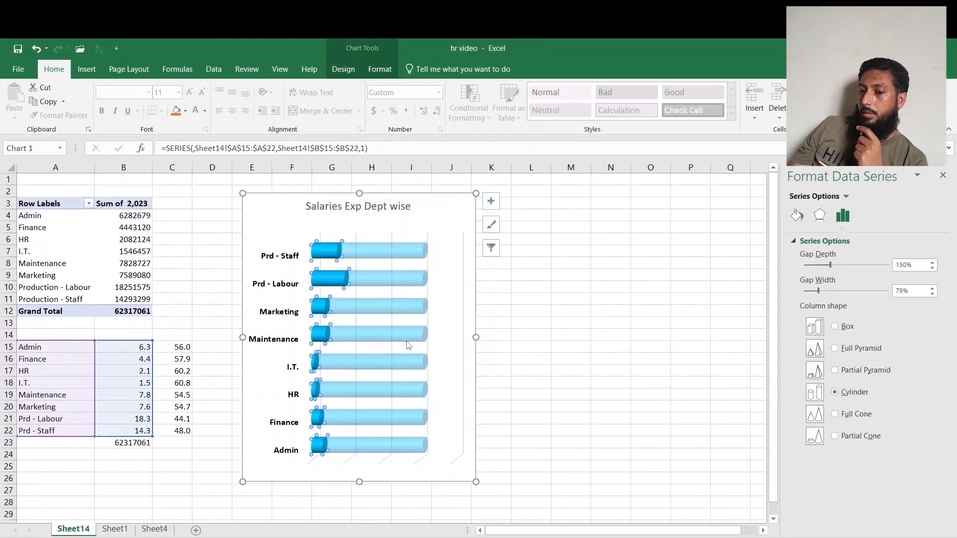
Enlarge the data labels to 14 pt and make them bold.
click(321, 255)
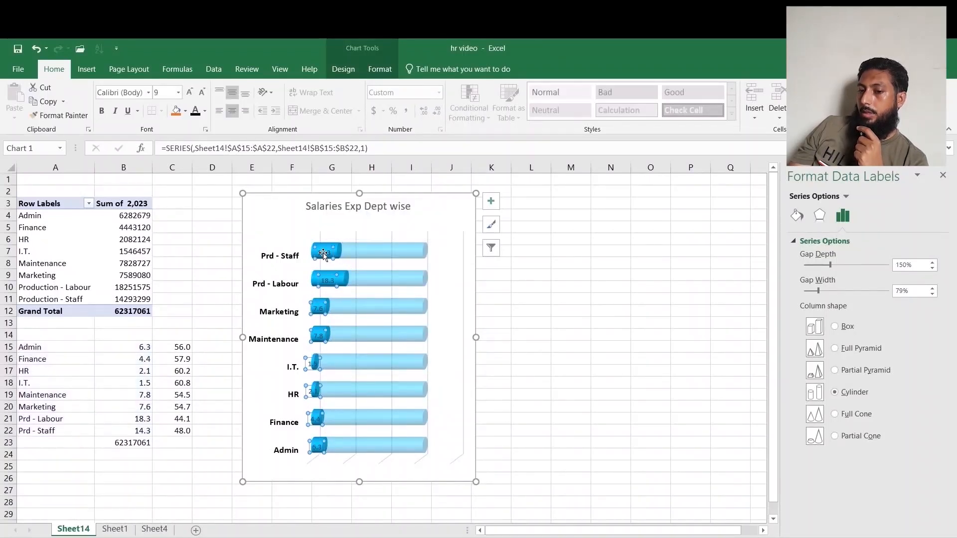
click(189, 92)
click(189, 92)
click(189, 92)
click(189, 92)
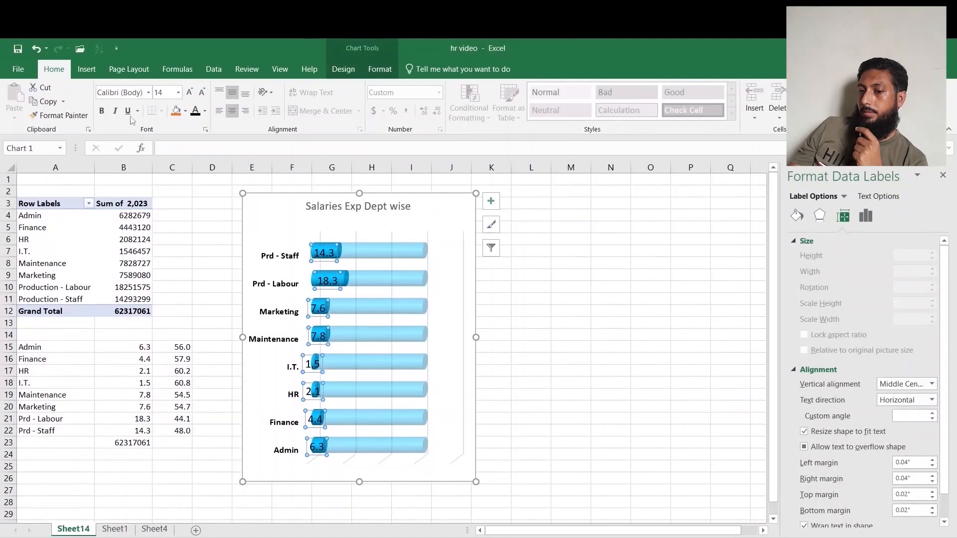
click(101, 111)
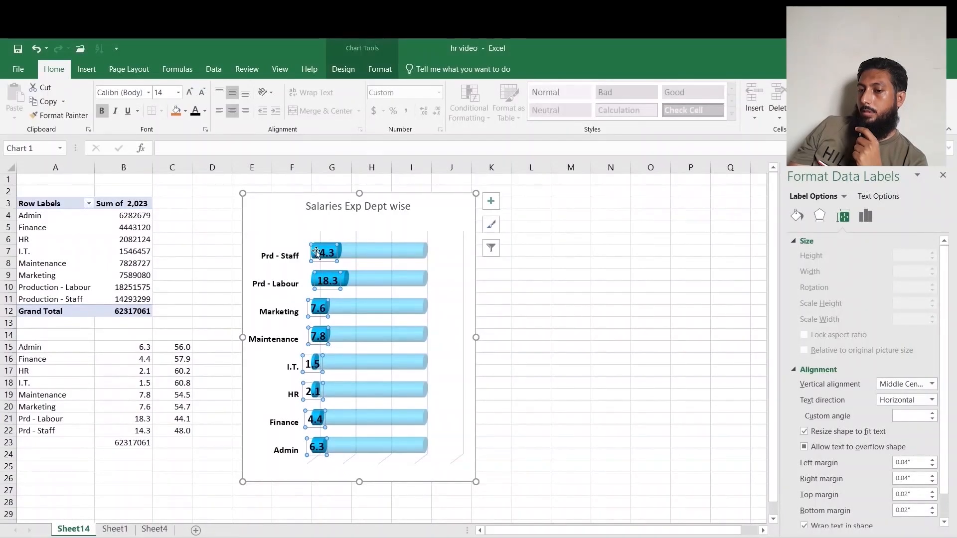
Move the top two bars' data labels toward the ends of their bars.
drag(317, 253, 440, 252)
drag(329, 281, 445, 278)
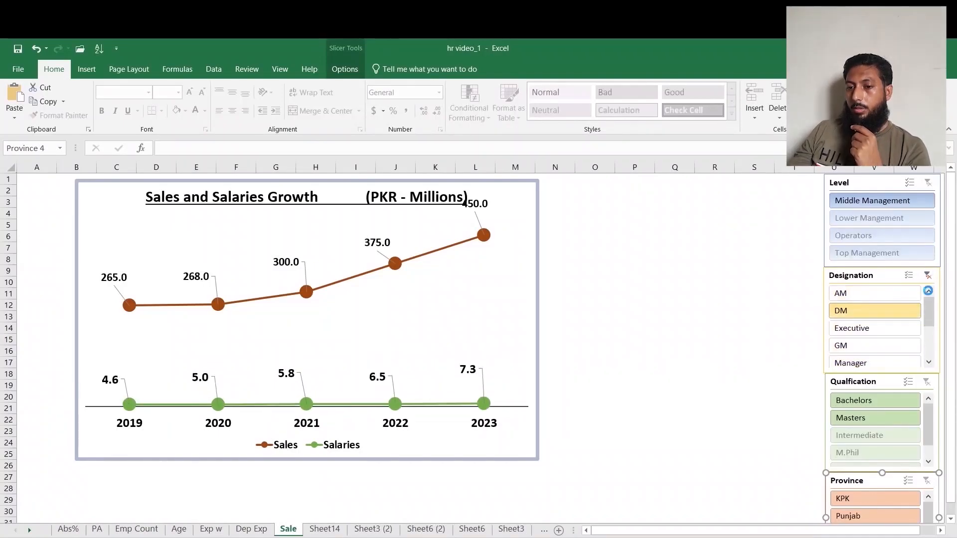
Create a PivotTable on a new sheet summing the 2019 to 2023 columns, with the values arranged as rows.
click(928, 275)
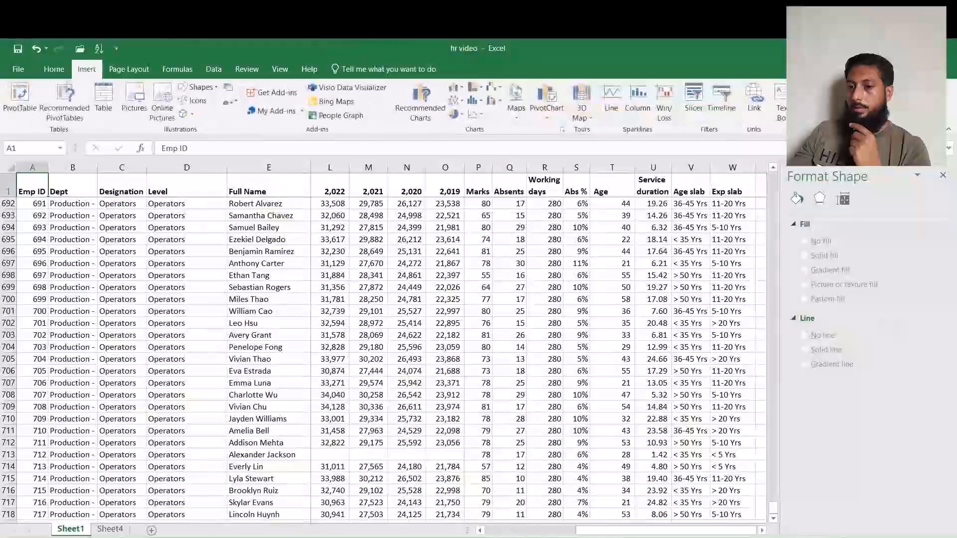
click(19, 100)
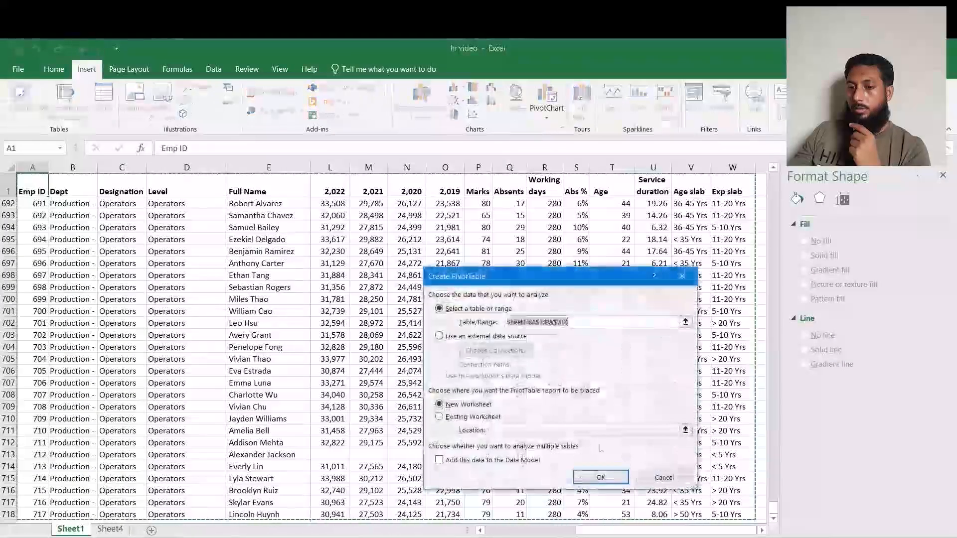
click(611, 481)
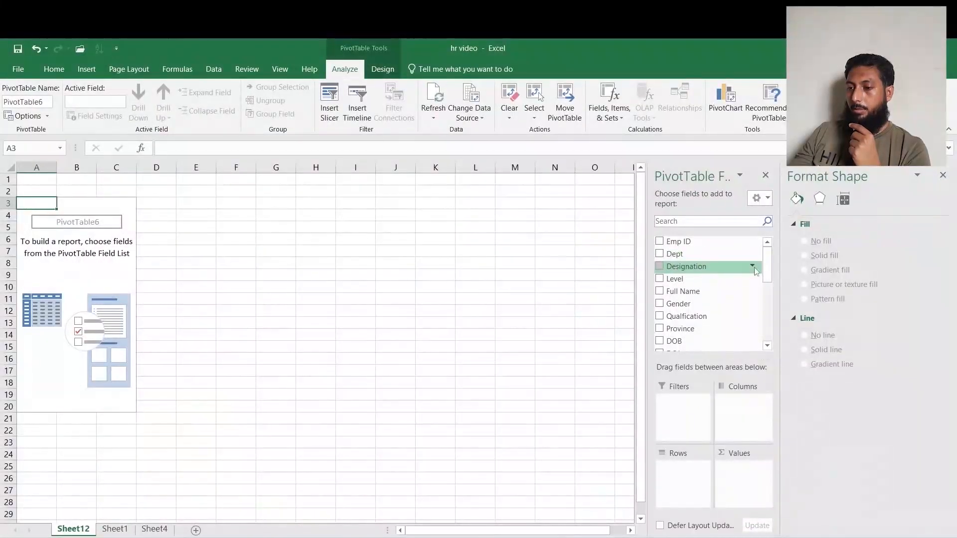
scroll(767, 264, down, 5)
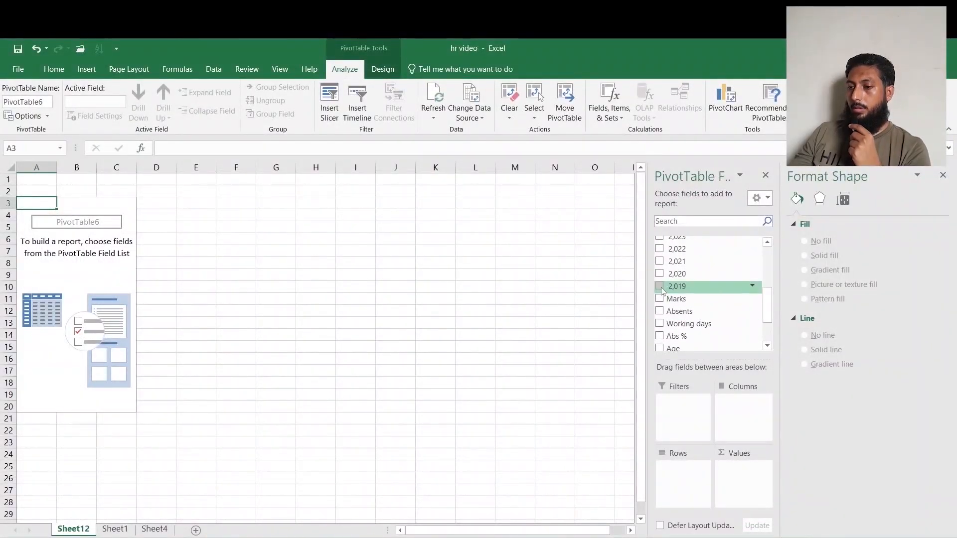
drag(661, 292, 738, 464)
drag(677, 273, 738, 493)
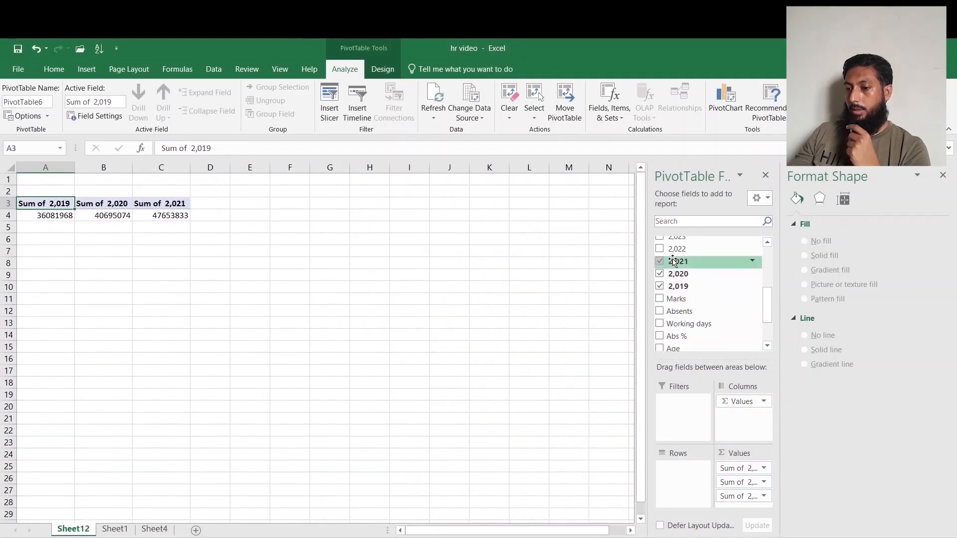
drag(677, 249, 743, 504)
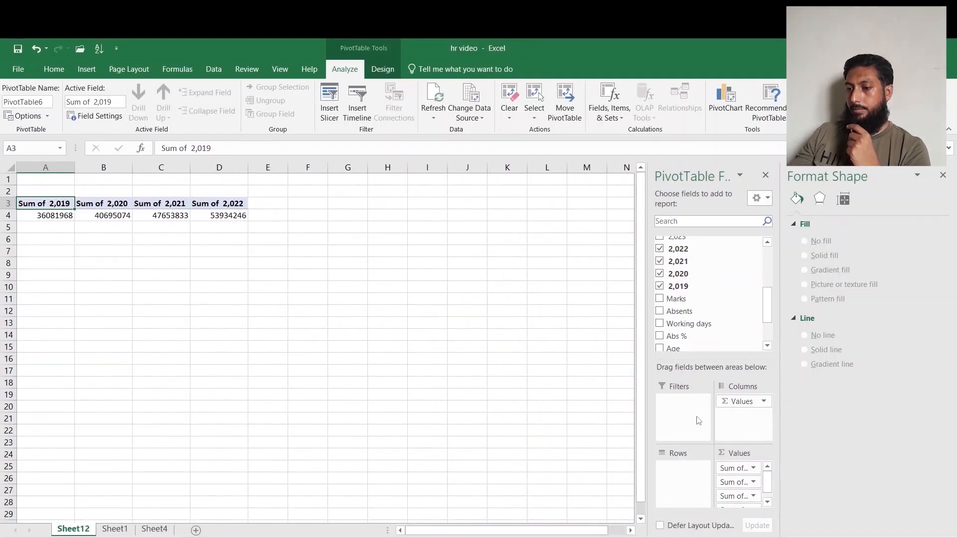
click(661, 240)
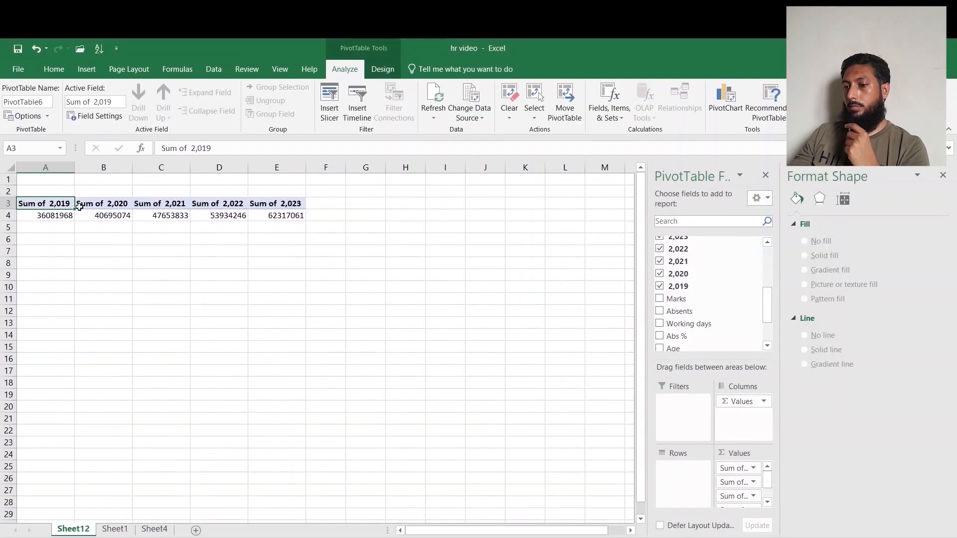
drag(748, 402, 699, 462)
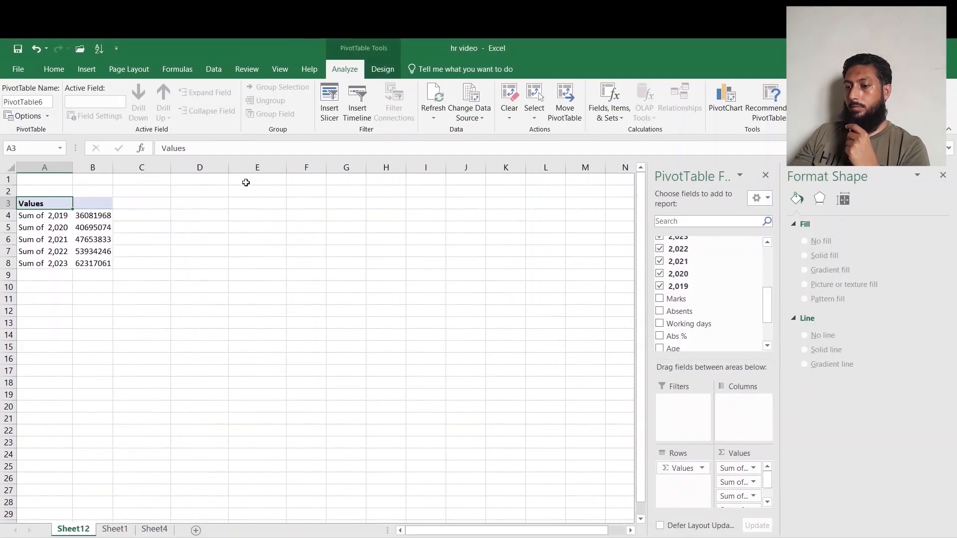
Rename the pivot's value labels as 2019, 2020, 2021, 2022 and 2023.
click(66, 216)
text(20)
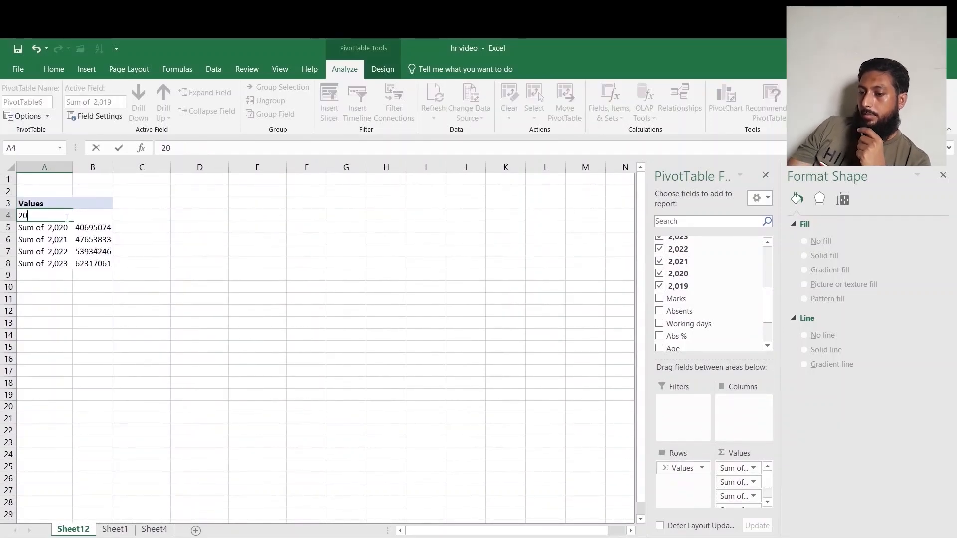
text(19)
key(Return)
text(2020)
key(Return)
text(20)
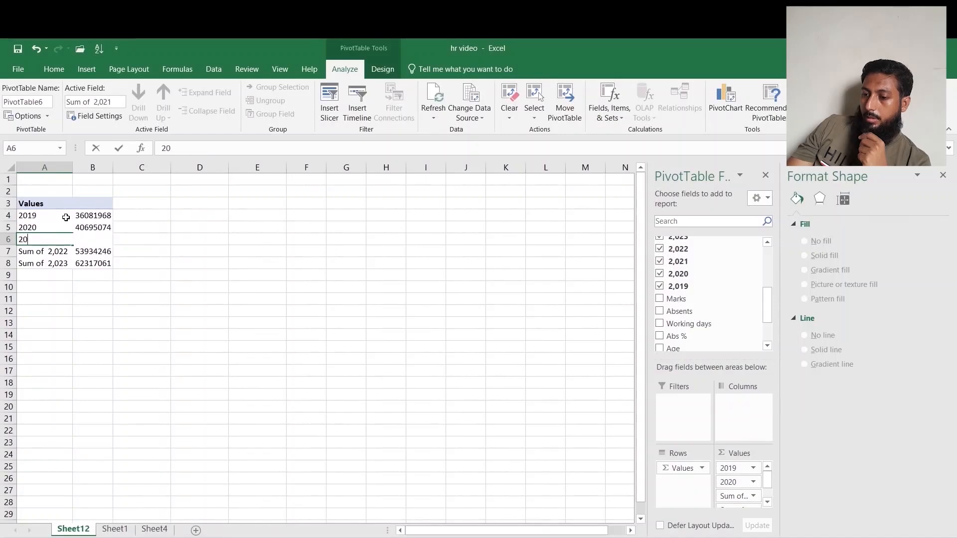
text(21)
key(Return)
text(2022)
key(Return)
text(2023)
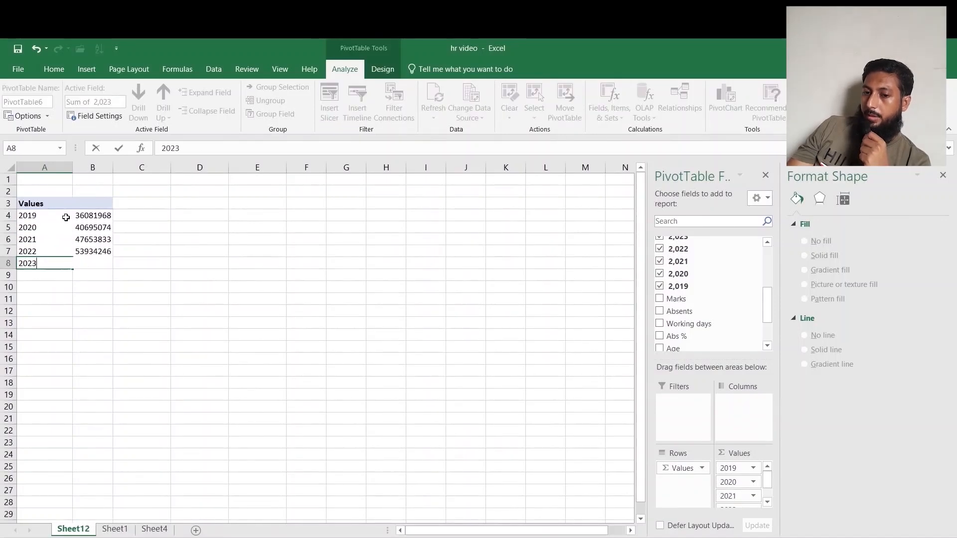
key(Return)
Copy the yearly totals A4:B8 and paste them as links starting at A13.
click(35, 216)
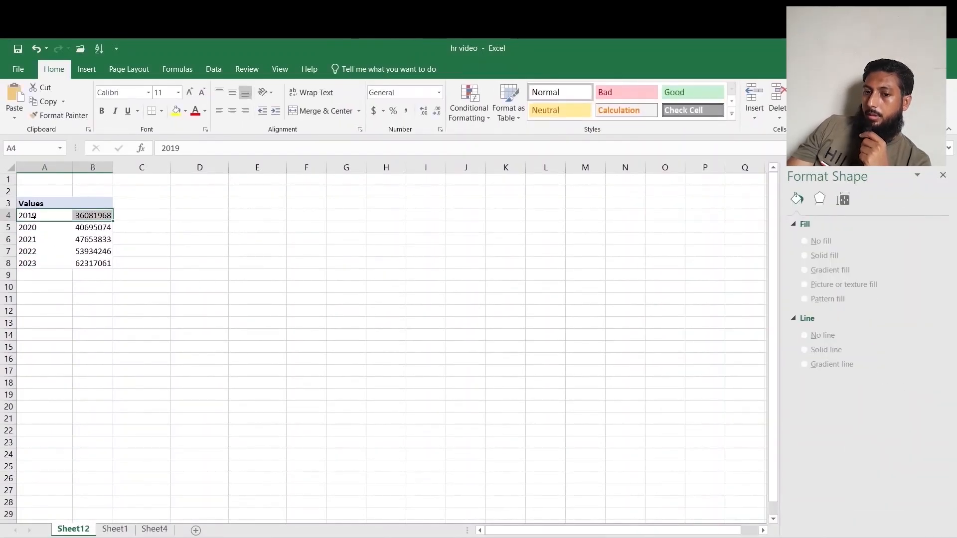
drag(45, 215, 106, 261)
key(ctrl+c)
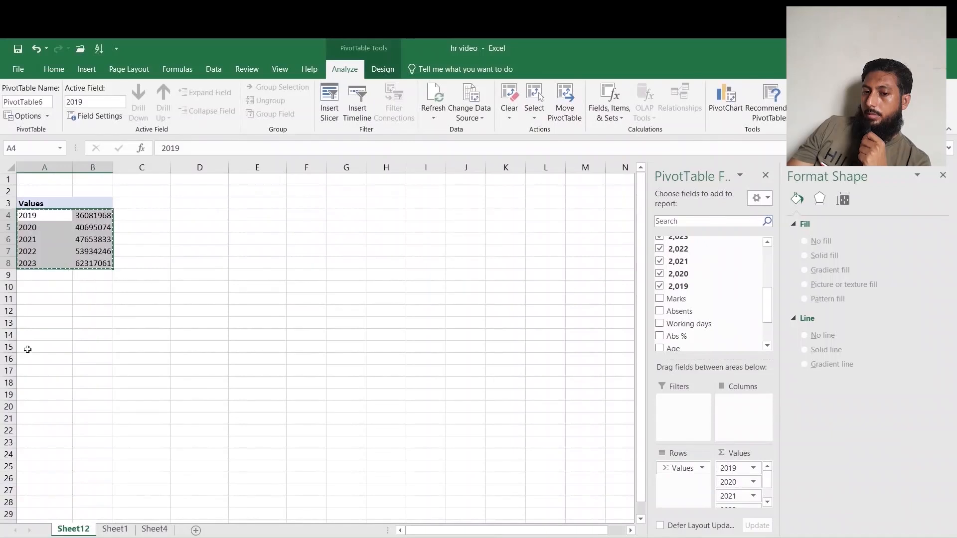
right_click(33, 323)
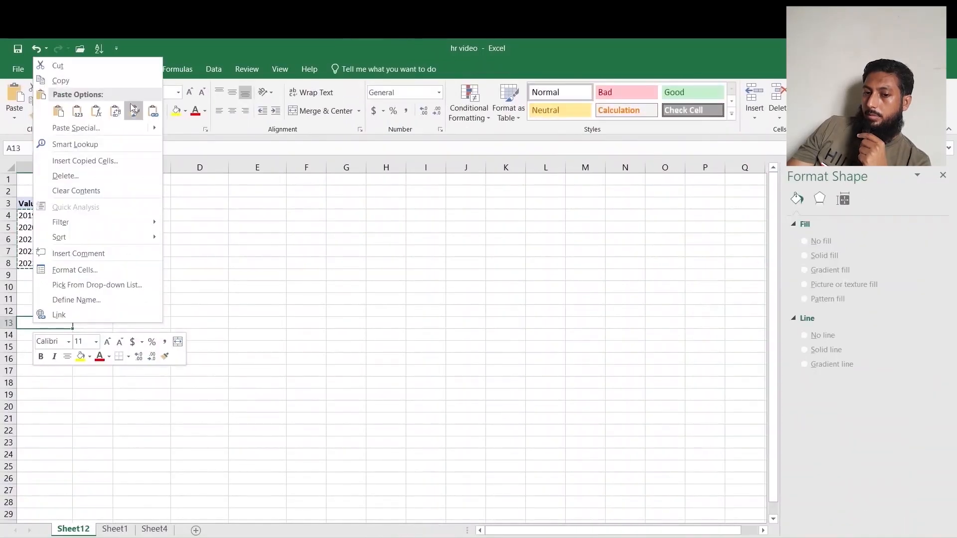
click(152, 111)
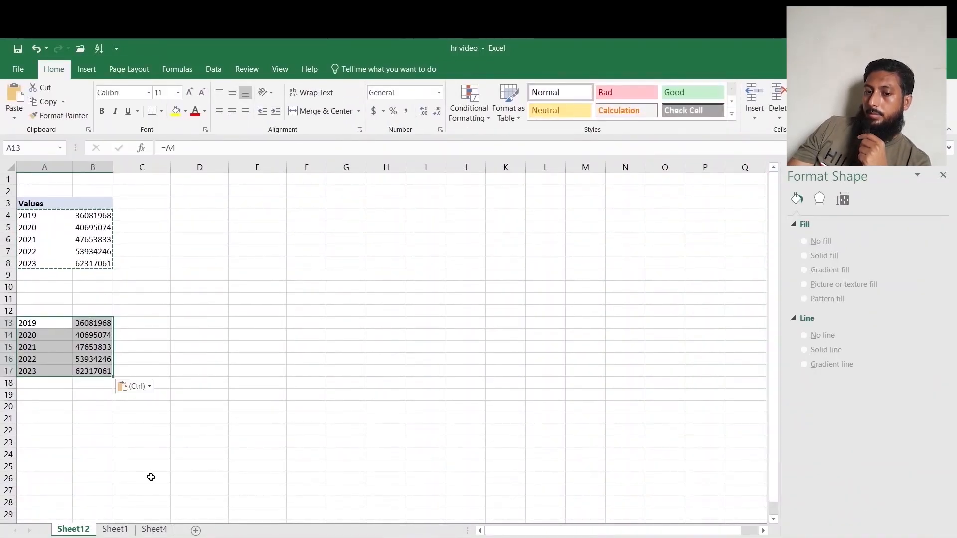
Copy the Sales values from Sheet4 and paste them as links into C13:C17.
click(145, 328)
click(154, 529)
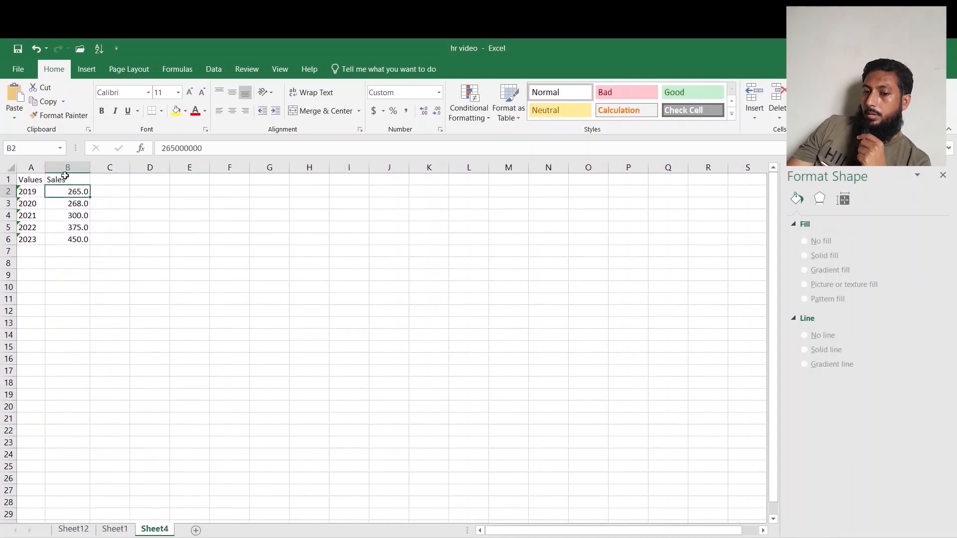
drag(74, 187, 82, 243)
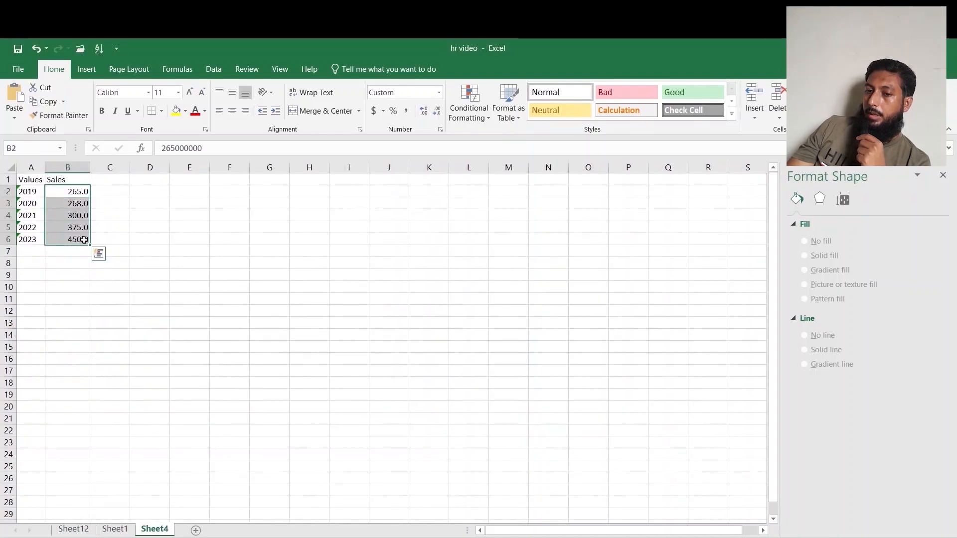
key(ctrl+c)
click(74, 529)
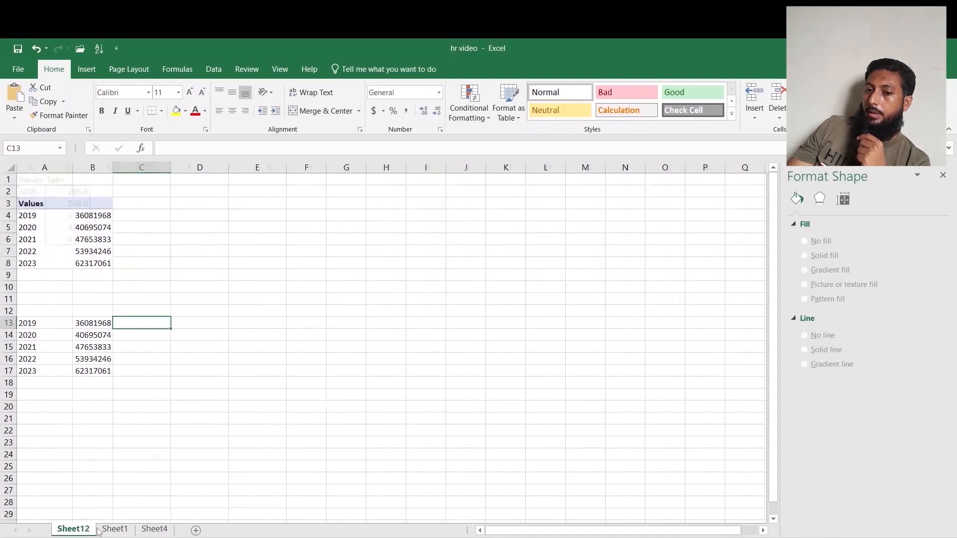
right_click(142, 324)
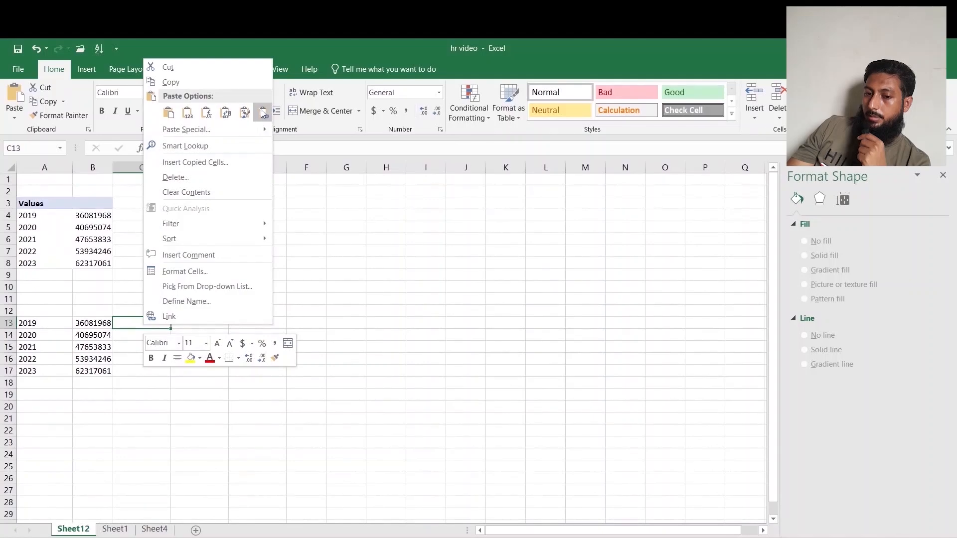
click(261, 111)
Enter the headers Year, Salaries and Sales in row 12 above the linked data.
click(98, 313)
click(45, 311)
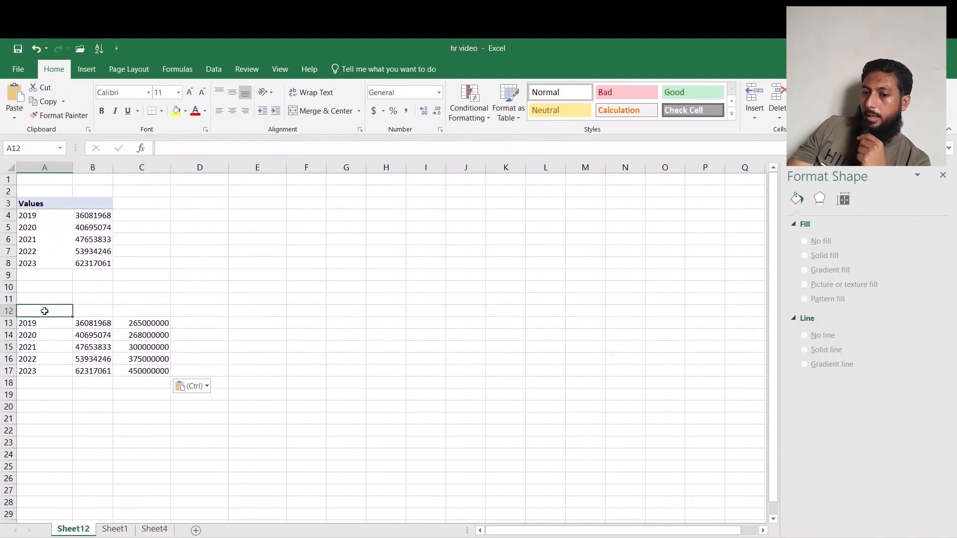
text(Year)
key(Tab)
text(Sa)
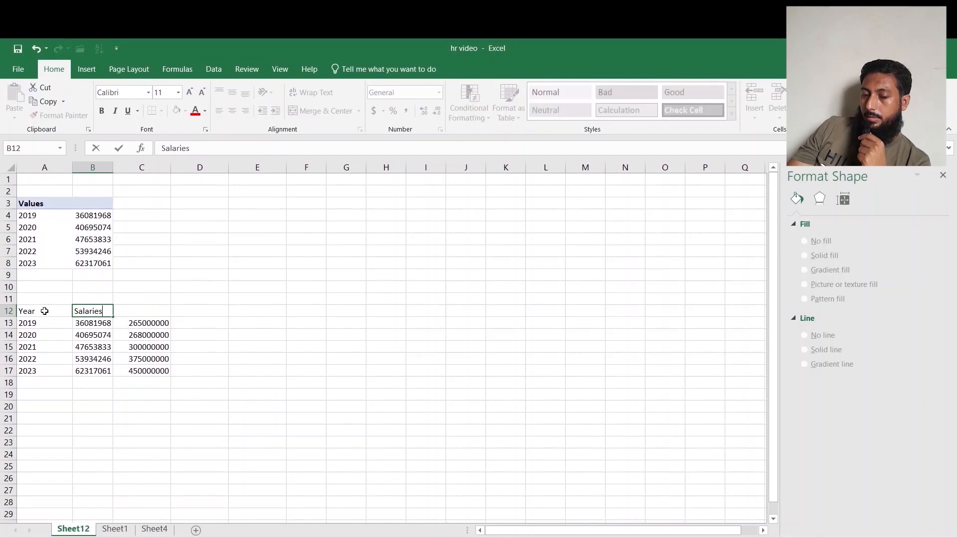
key(Tab)
text(P)
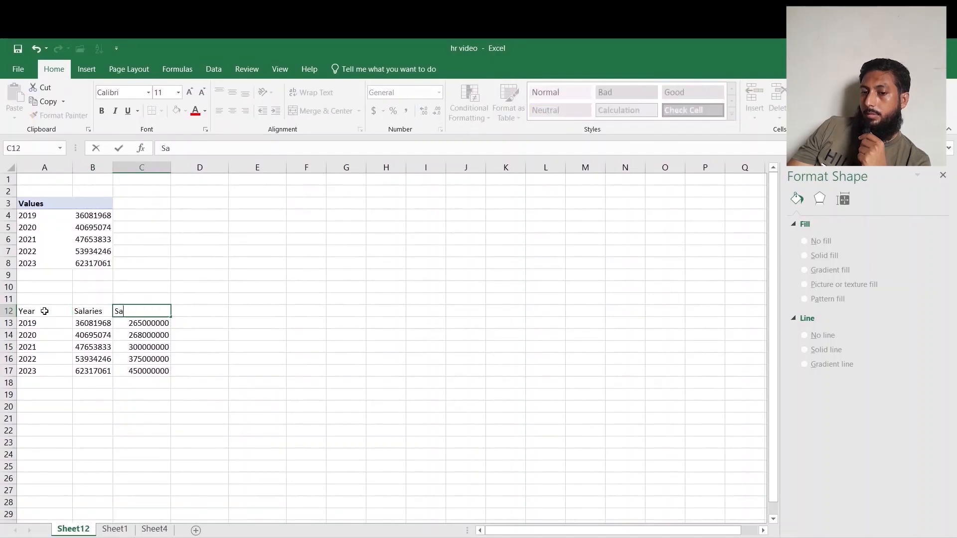
key(Return)
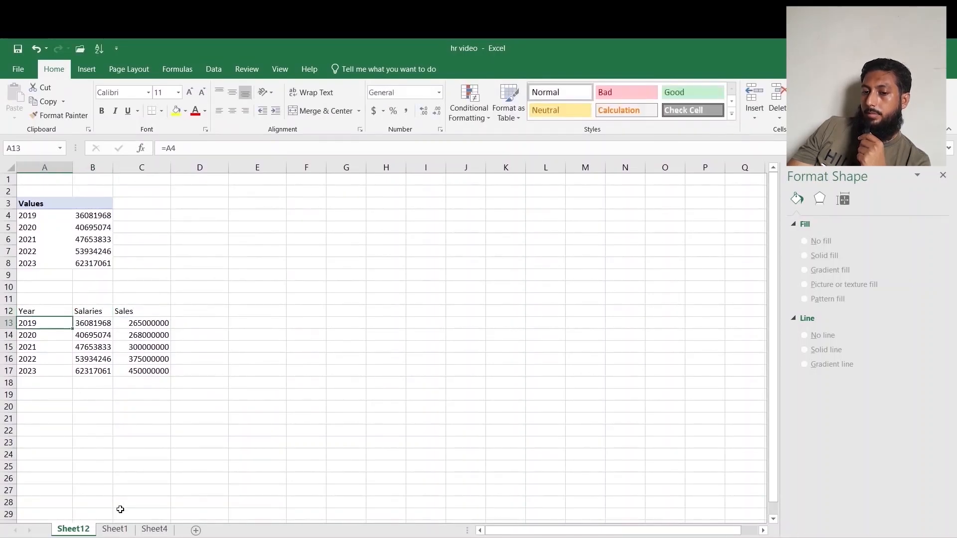
Apply Sheet4's millions number format to B13:C17 with Format Painter.
click(156, 532)
click(80, 192)
click(58, 115)
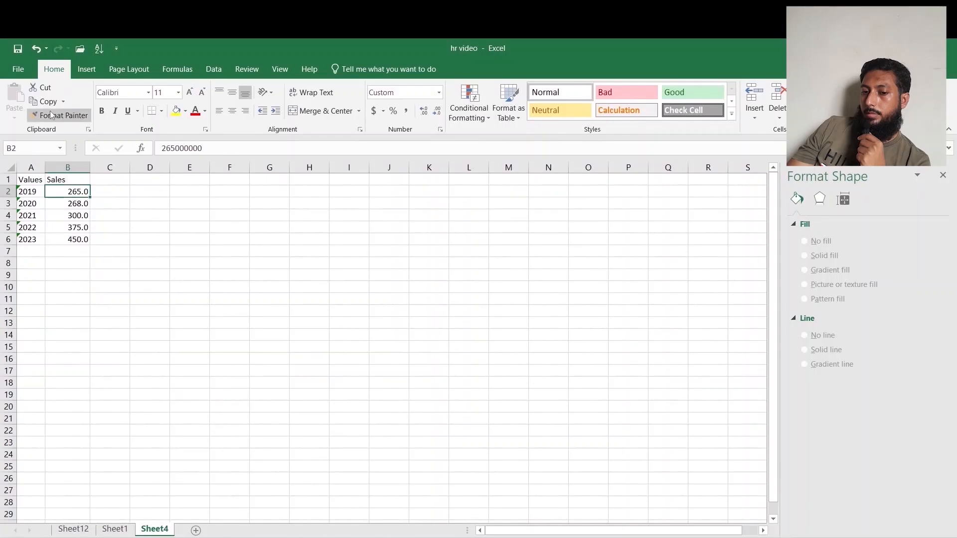
click(75, 529)
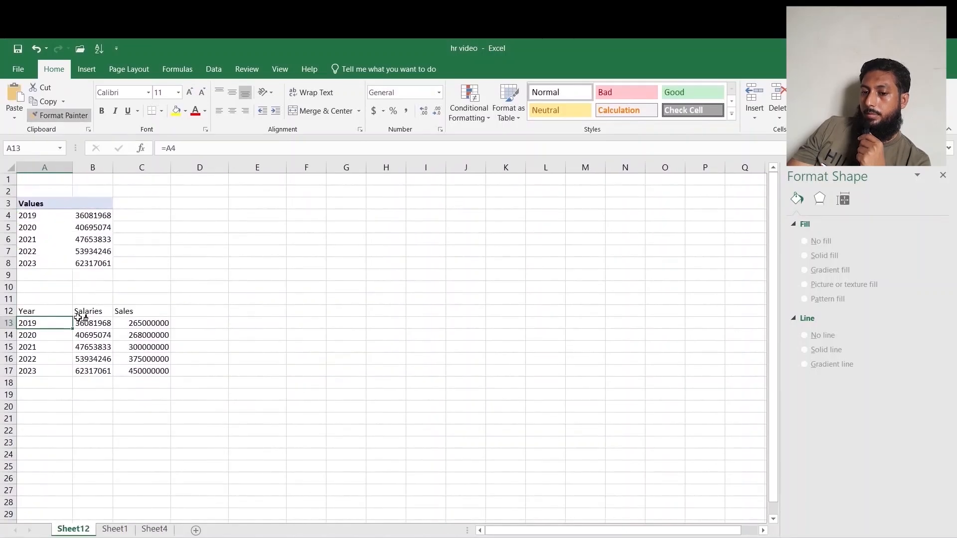
mouse_move(78, 319)
mouse_down()
mouse_move(149, 356)
mouse_move(166, 380)
mouse_up()
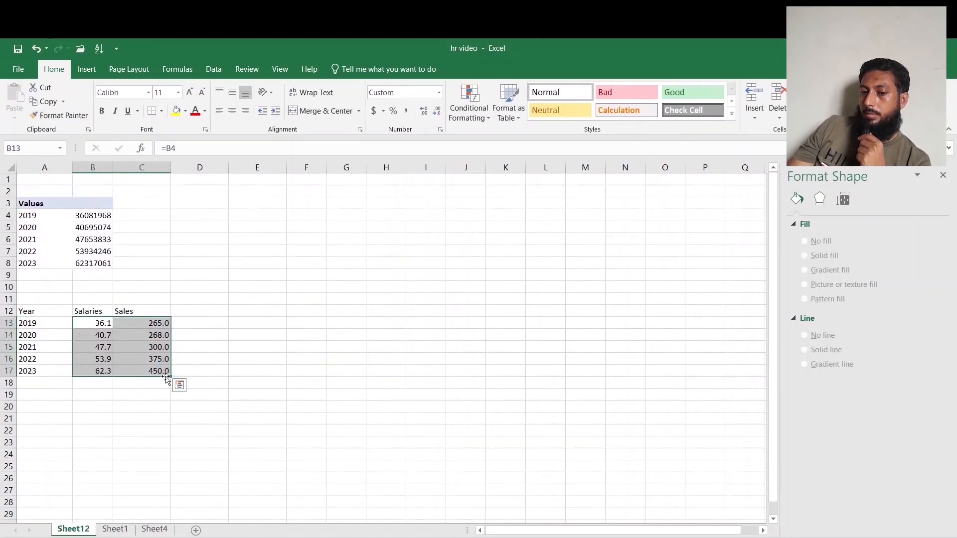
click(208, 363)
Insert a 2-D line chart with markers from A12:C17.
drag(55, 311, 150, 371)
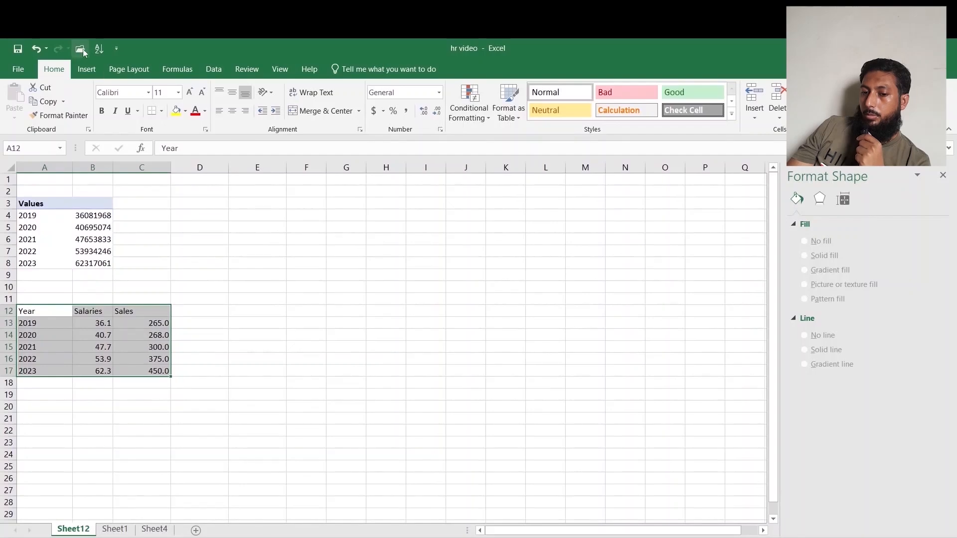
click(87, 69)
click(455, 102)
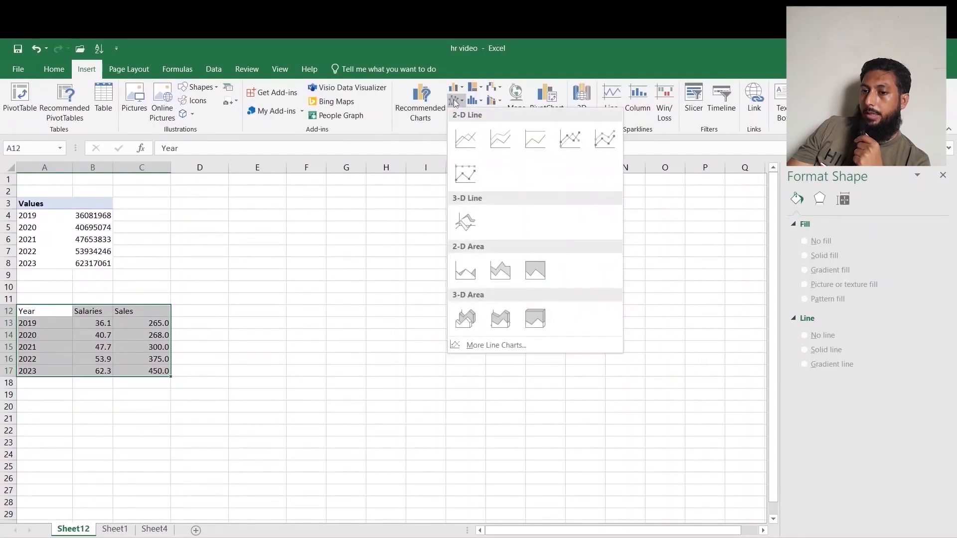
click(570, 138)
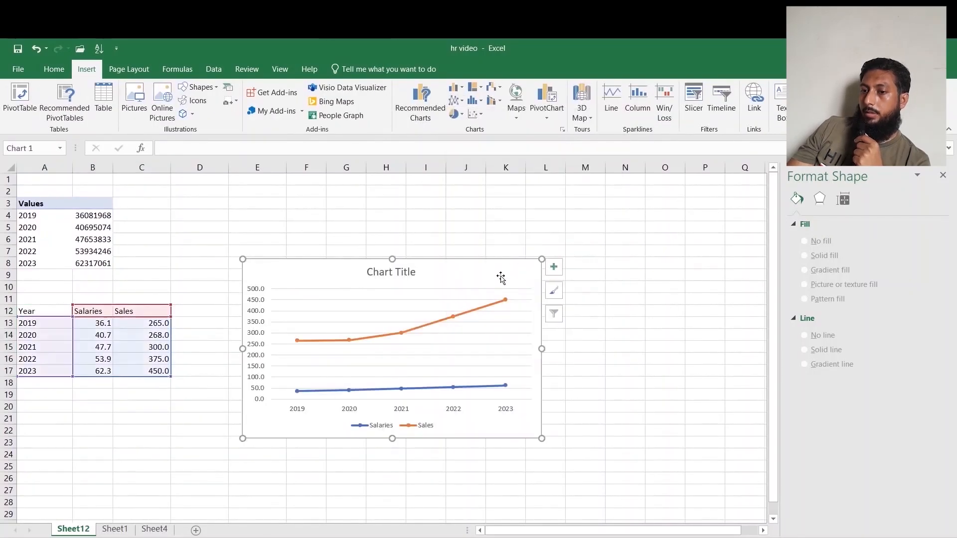
Delete the chart's vertical axis.
click(268, 332)
key(Delete)
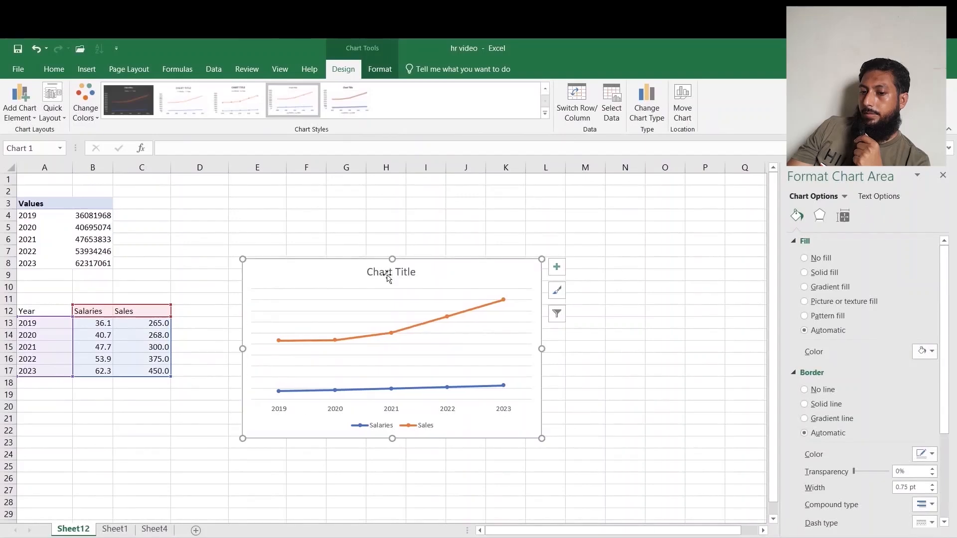
Set the chart title to Sales and Salaries Growth PKR - Millions.
click(388, 273)
click(188, 148)
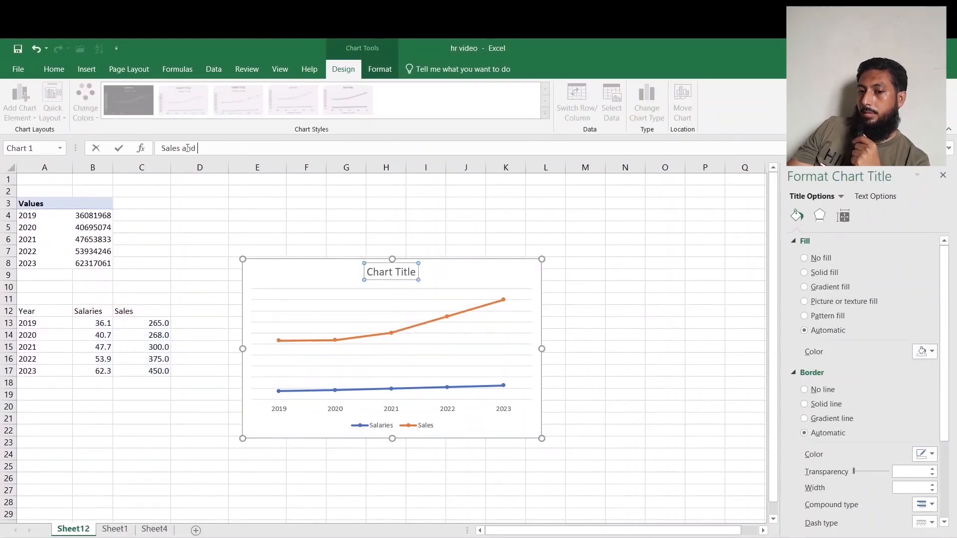
text(Sales and Salaries Growth PKr)
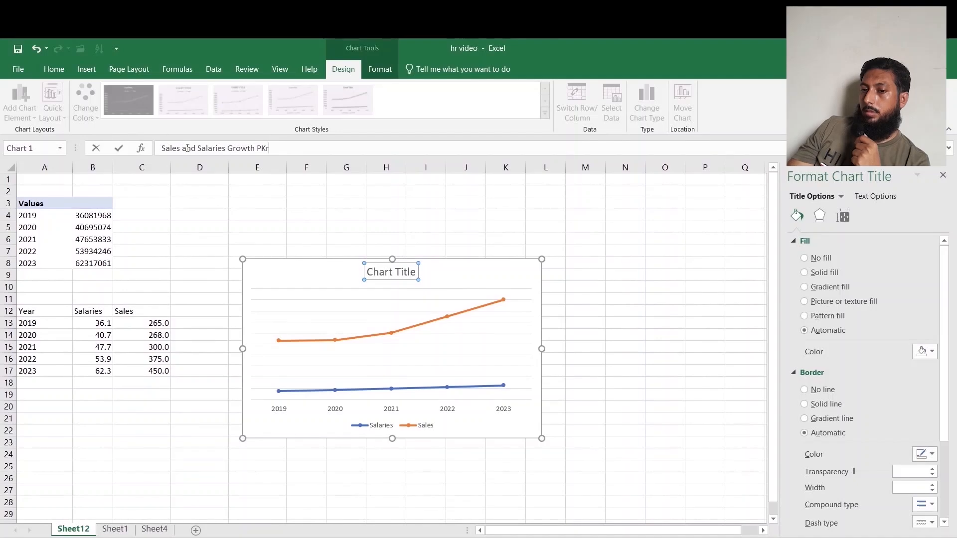
key(BackSpace)
text(R - Millions)
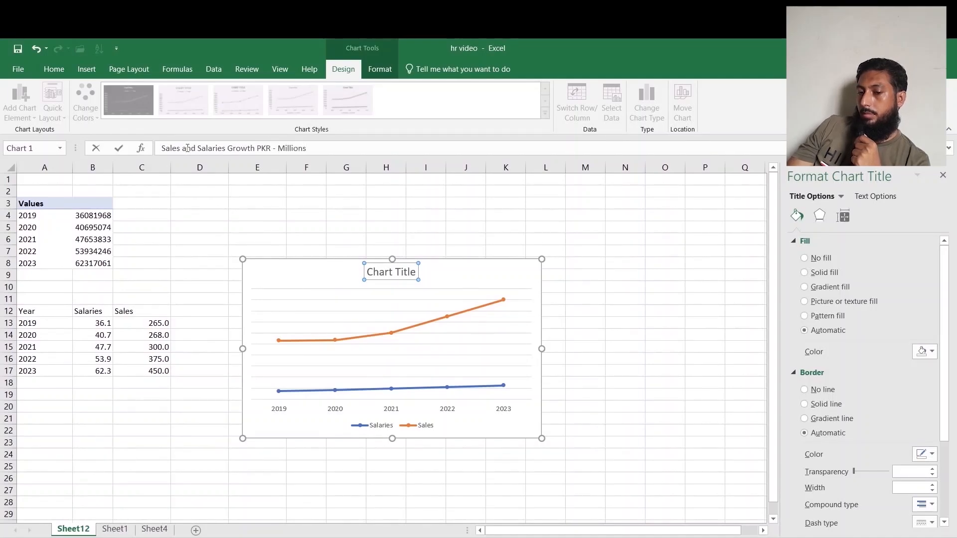
key(Return)
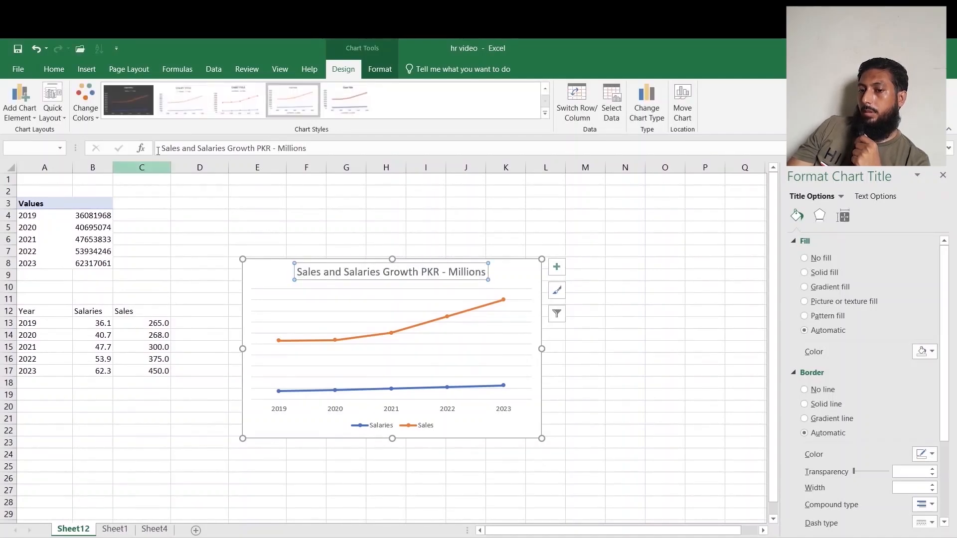
Make the chart title bold with a 14 pt font size.
click(54, 69)
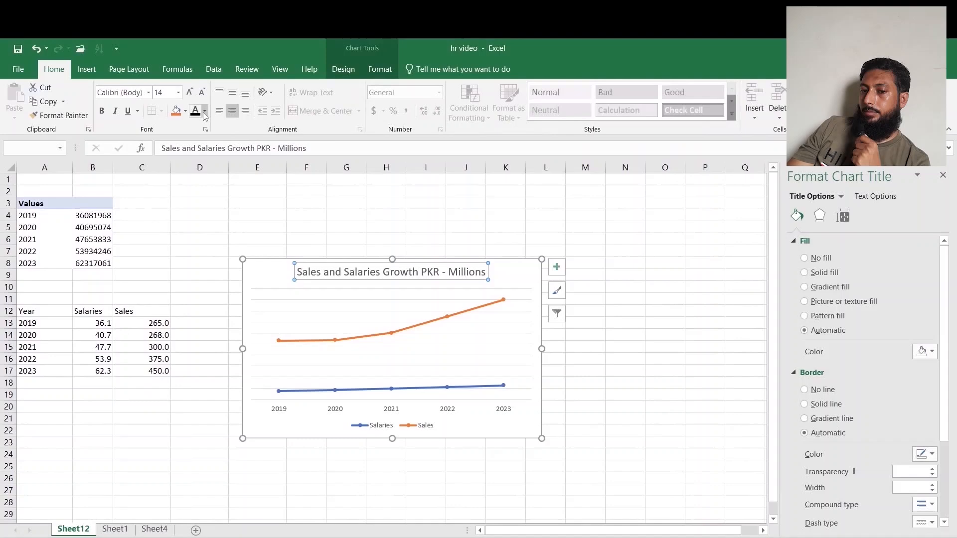
click(102, 110)
click(202, 92)
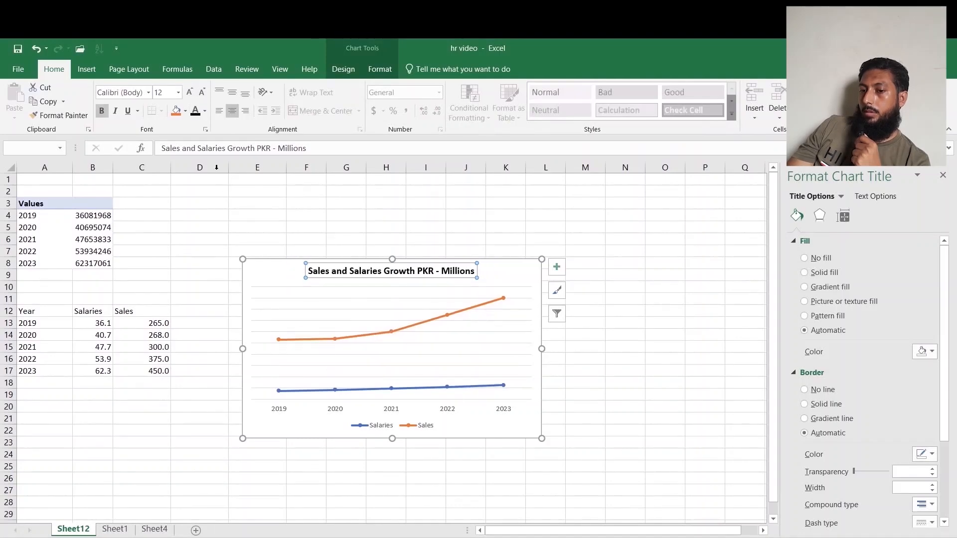
click(190, 92)
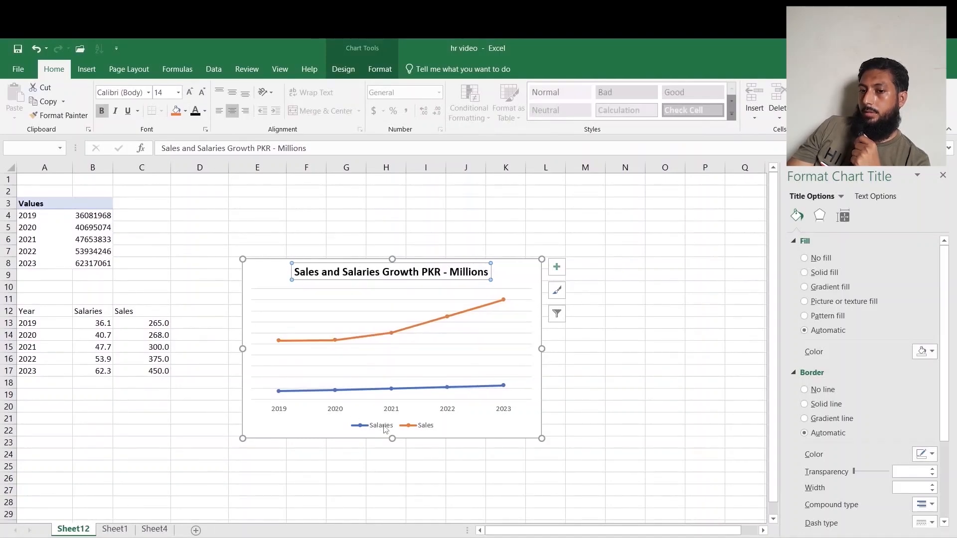
Bold the legend text and increase its font size to 10 pt.
click(384, 426)
click(101, 111)
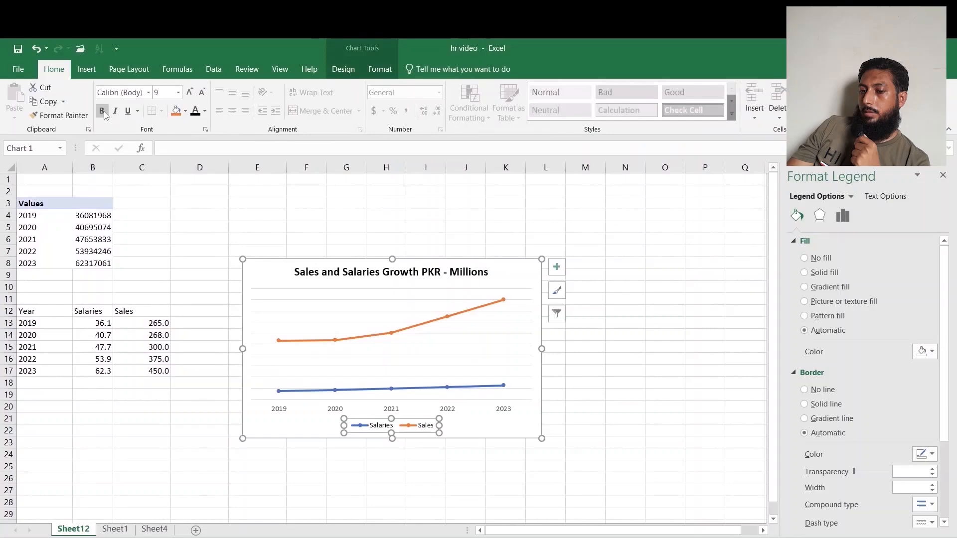
click(189, 93)
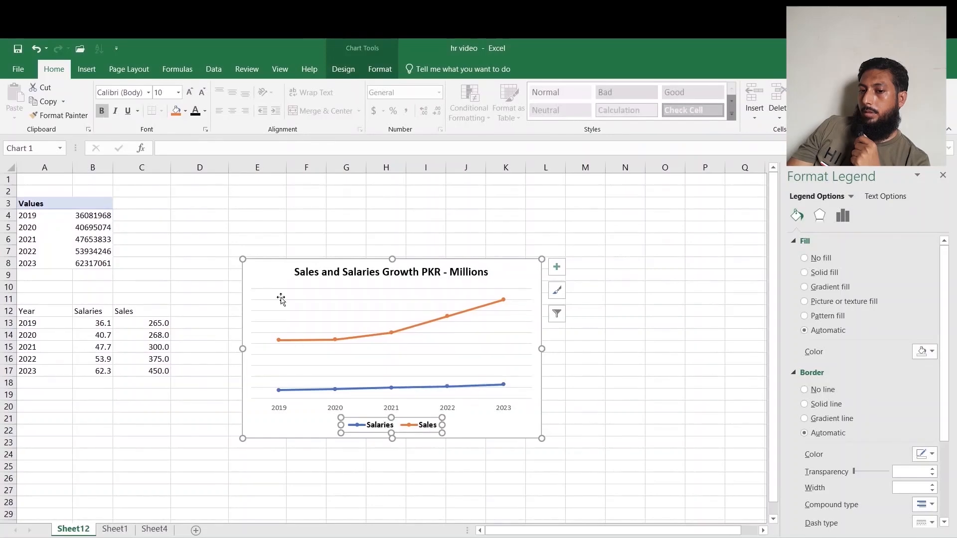
Increase the horizontal axis labels' font size to 10 pt.
click(279, 409)
click(189, 92)
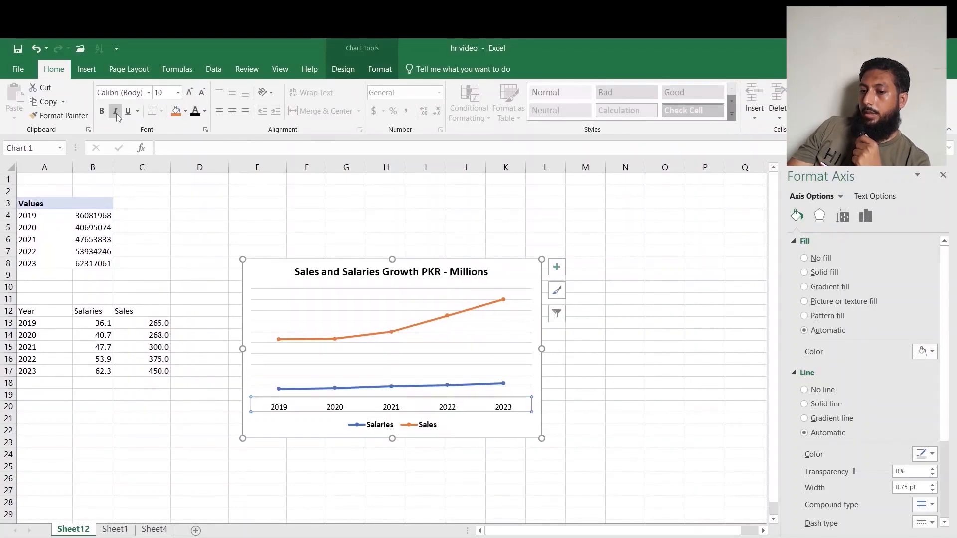
Add data labels to the Sales line.
click(396, 334)
right_click(394, 333)
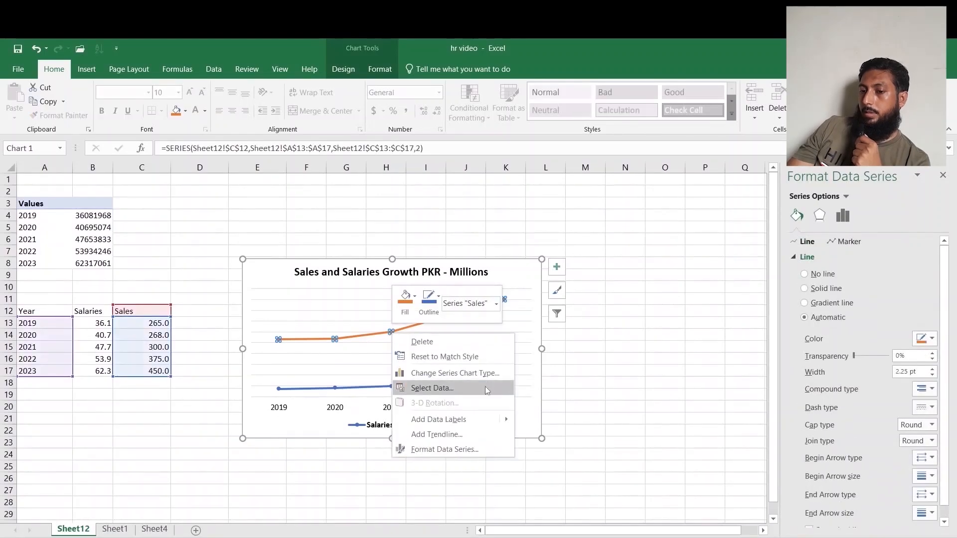
click(484, 419)
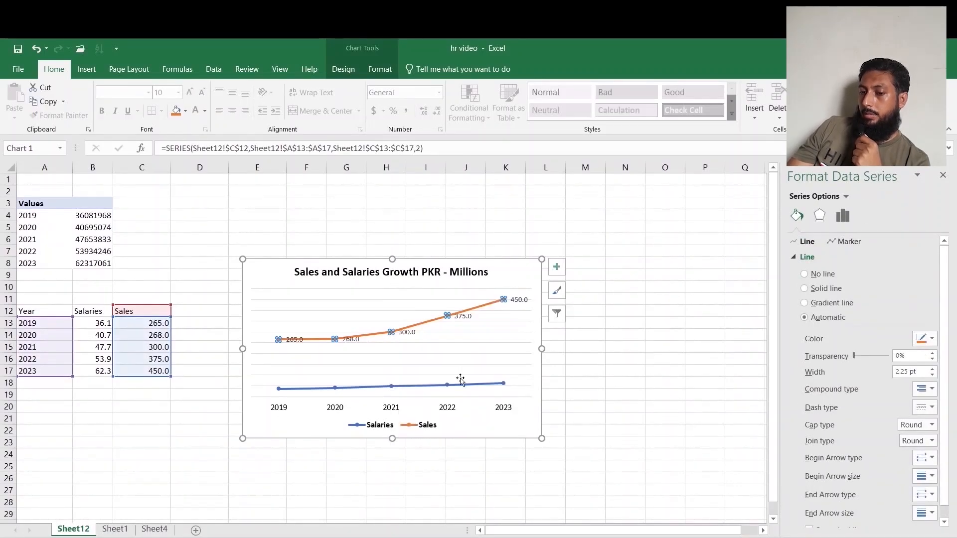
Add data labels to the Salaries line.
click(447, 386)
right_click(447, 386)
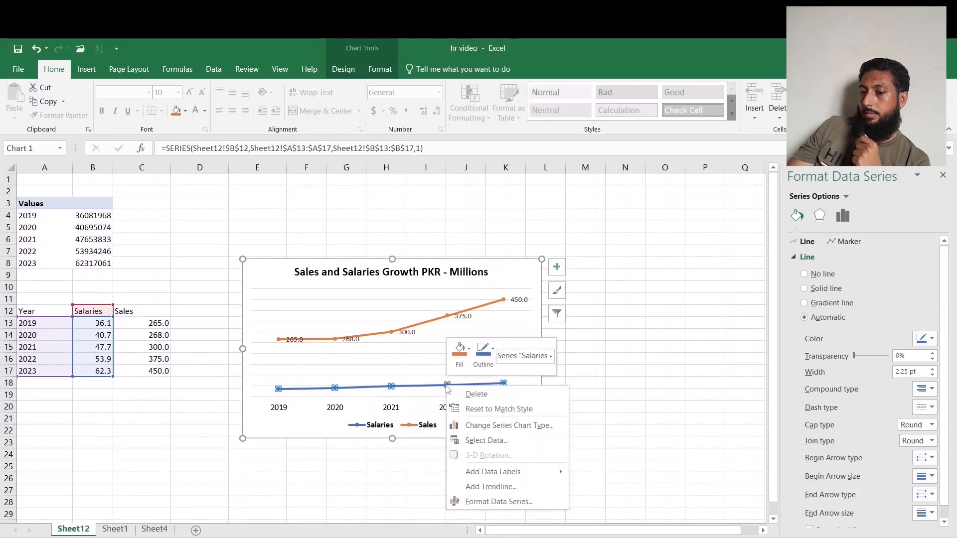
click(528, 470)
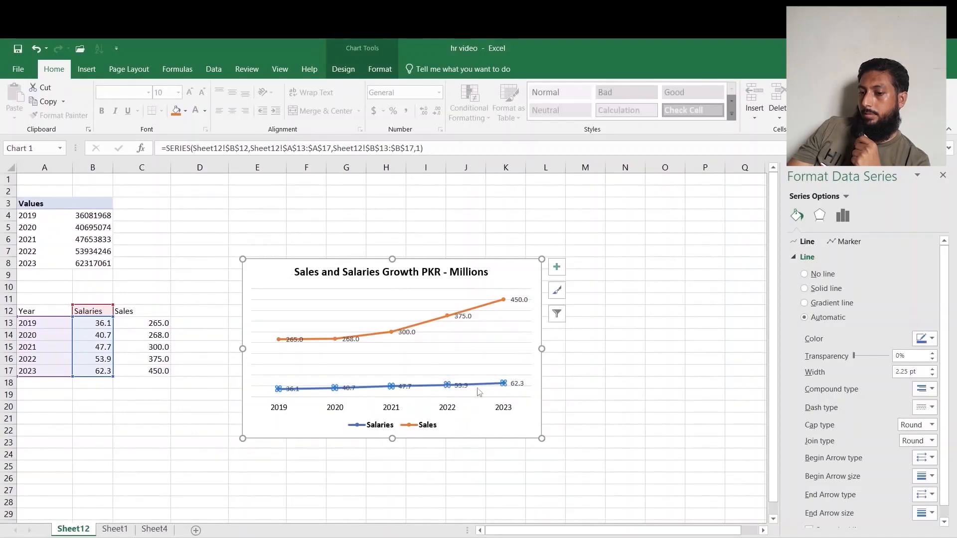
Bold the Salaries data labels and set their font size to 16 pt.
click(519, 384)
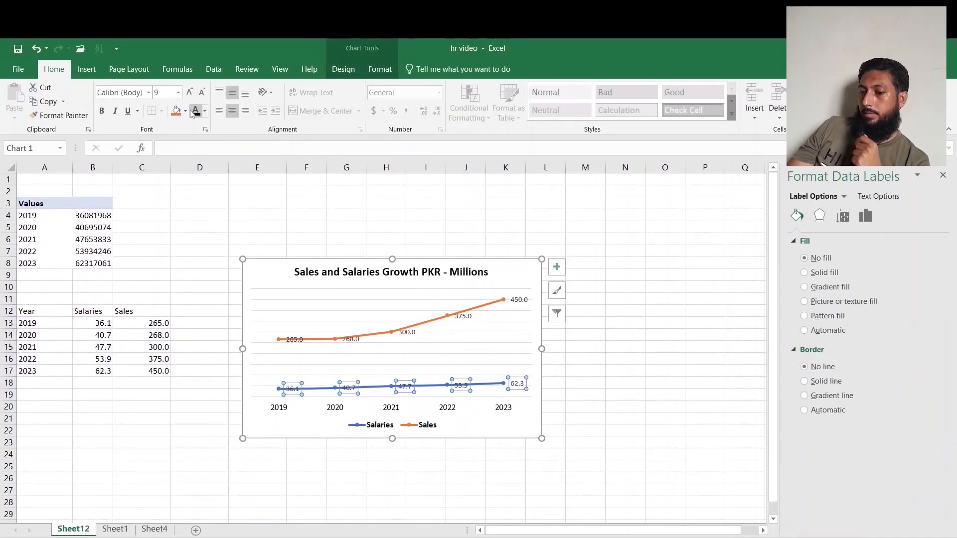
click(201, 94)
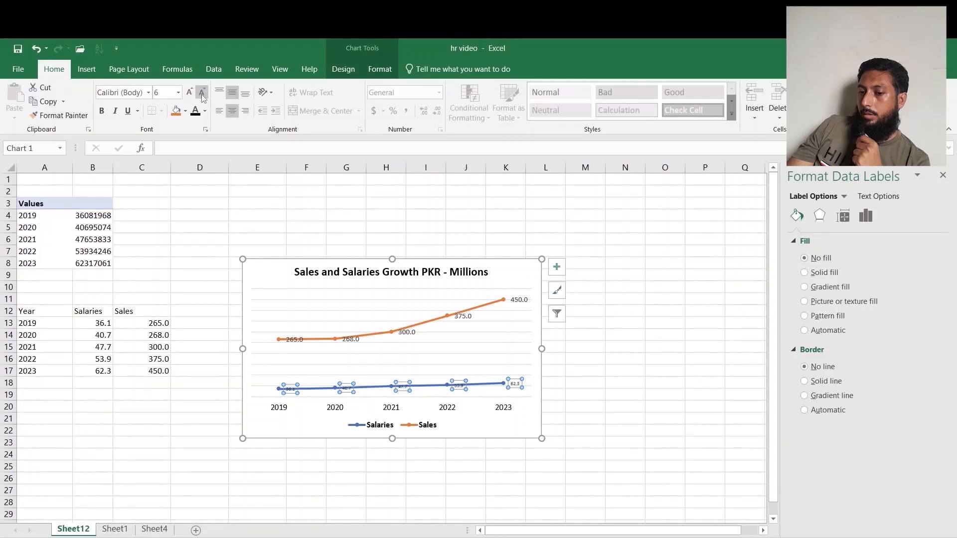
click(190, 93)
click(189, 94)
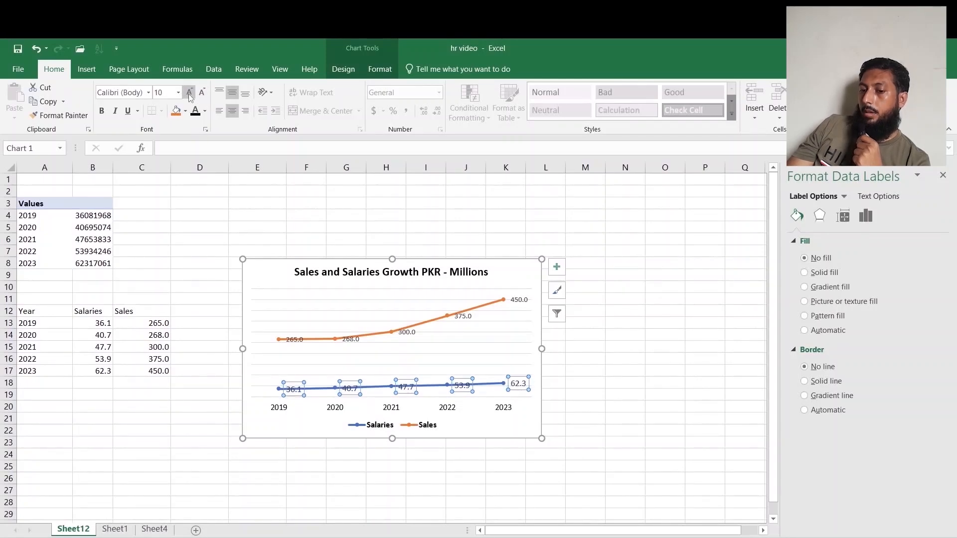
click(189, 94)
click(103, 111)
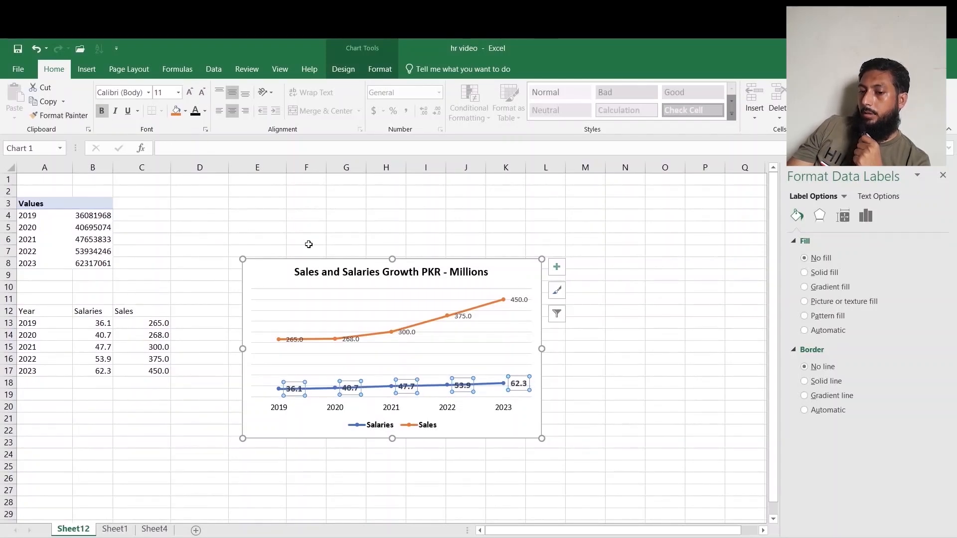
click(189, 93)
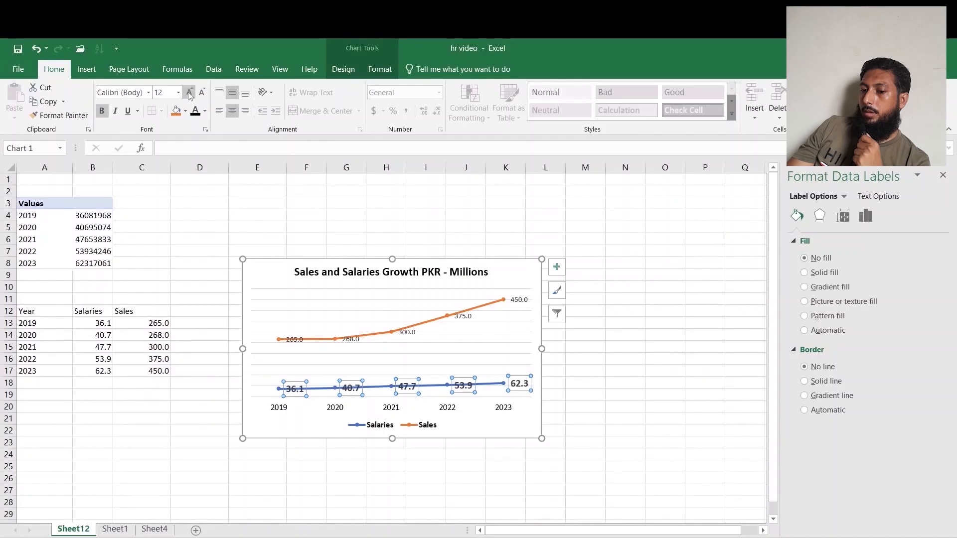
click(189, 93)
click(190, 93)
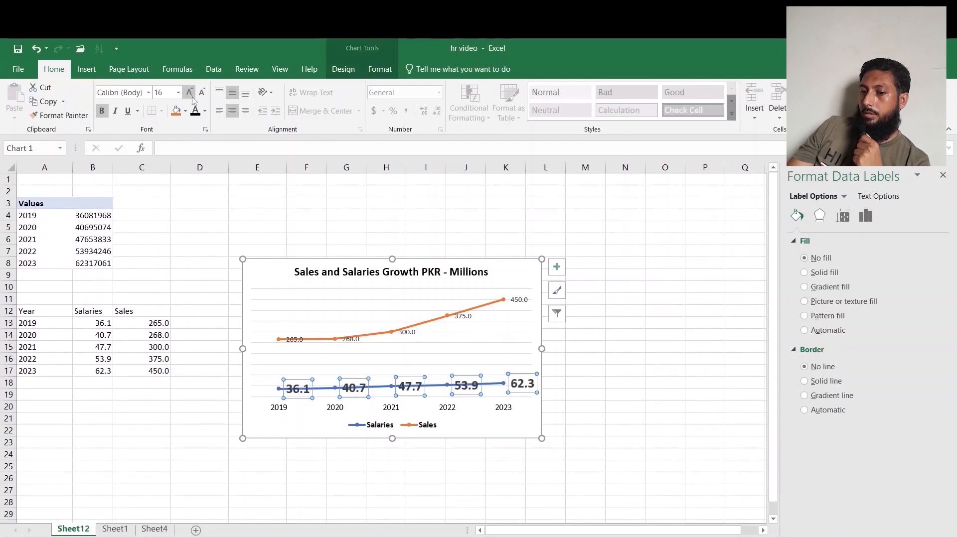
Increase the Sales data labels' font size to 16 pt.
click(347, 339)
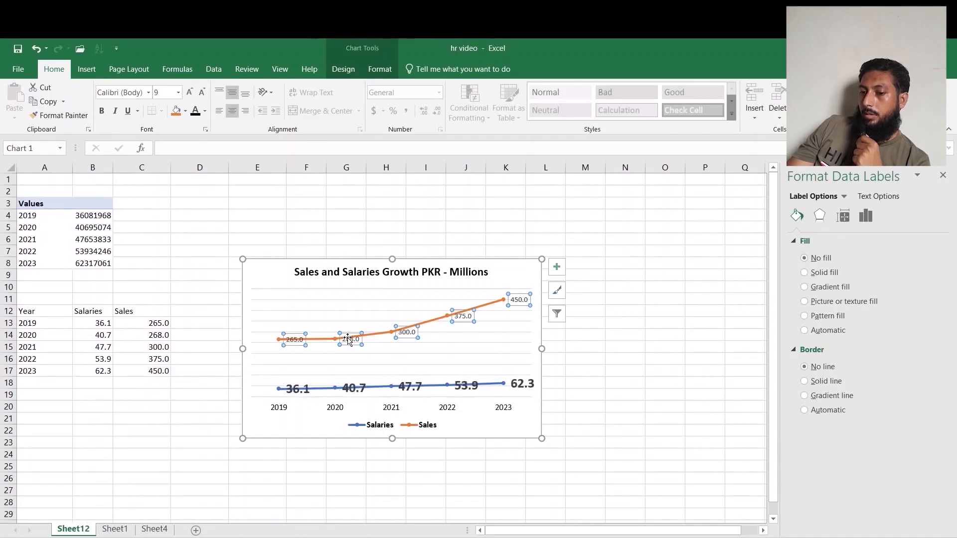
click(189, 93)
click(190, 93)
click(190, 93)
click(189, 93)
click(190, 93)
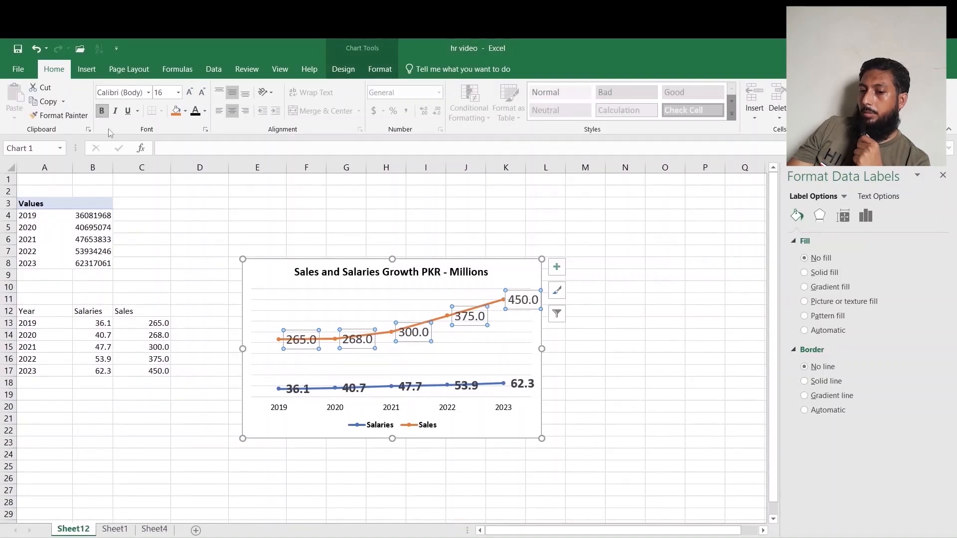
click(596, 371)
Set the Sales line's marker border width to 2.5 pt.
click(501, 299)
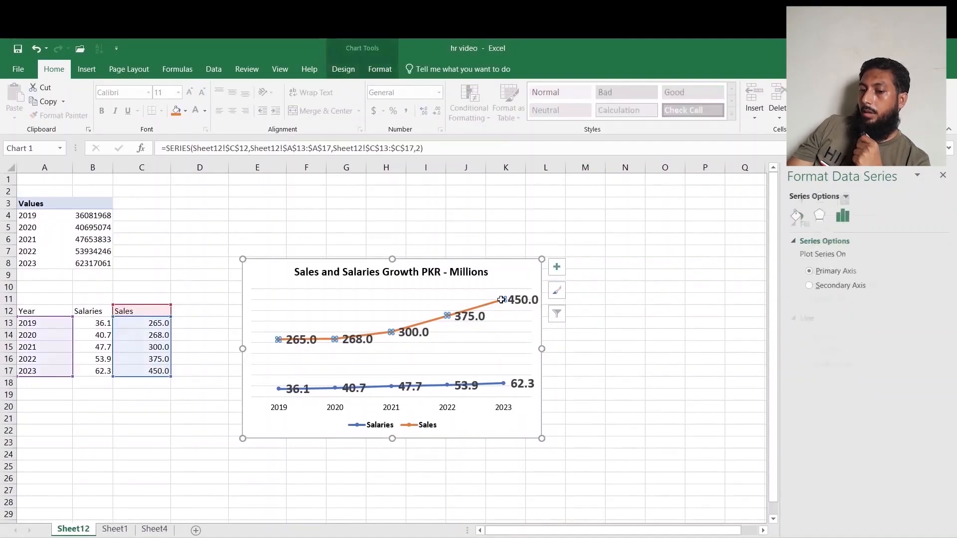
click(852, 243)
drag(949, 315, 950, 405)
click(932, 387)
click(932, 387)
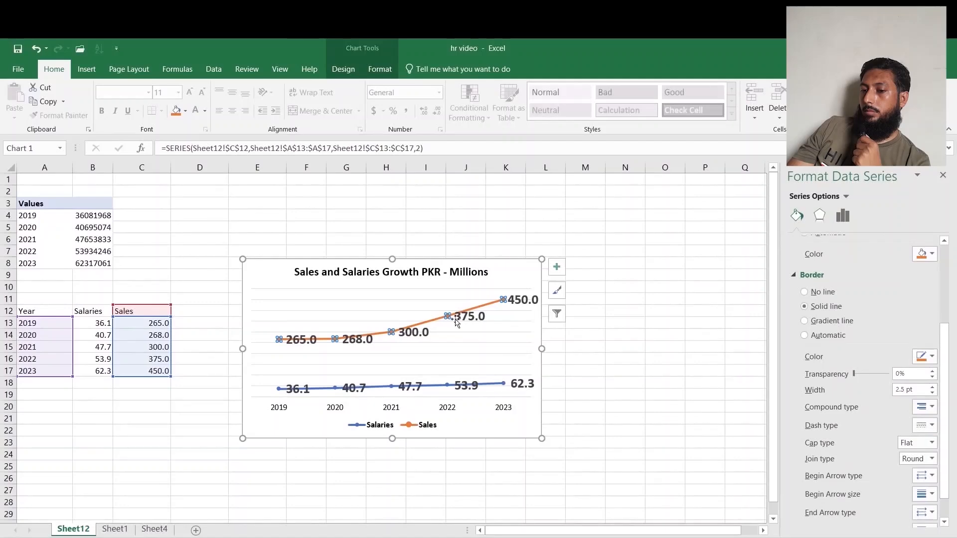
Give the Salaries line's markers a solid border 2.75 pt wide.
click(504, 383)
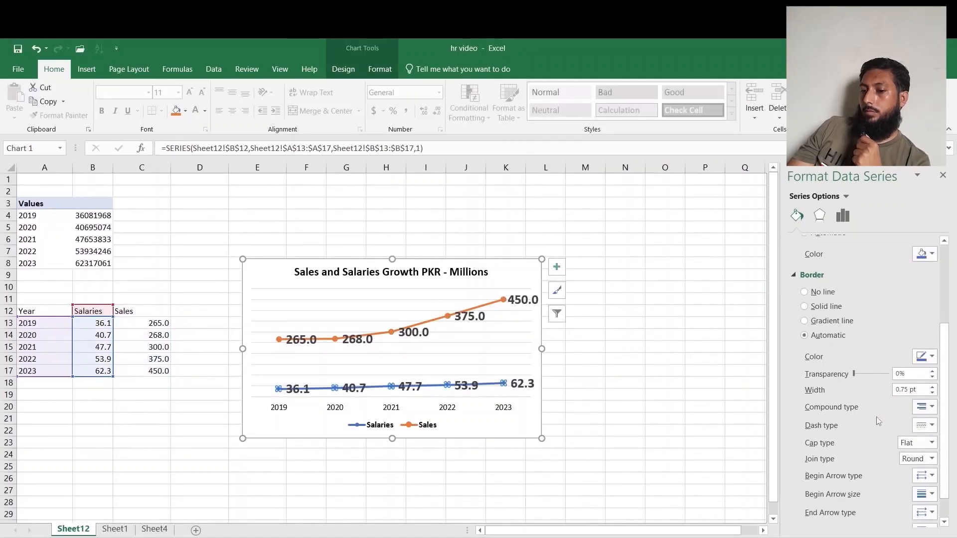
click(932, 387)
click(932, 388)
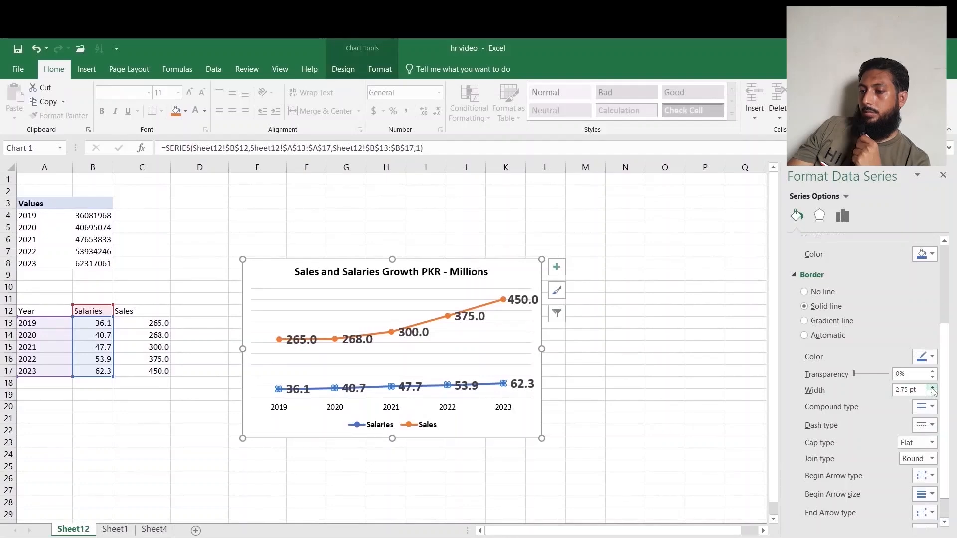
click(705, 419)
Increase the legend's font size to 12 pt.
click(391, 425)
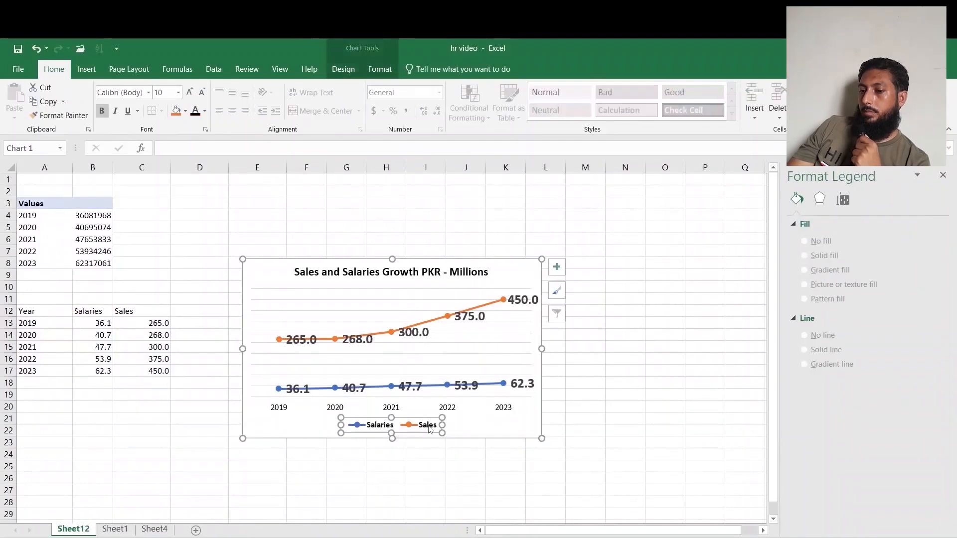
click(189, 93)
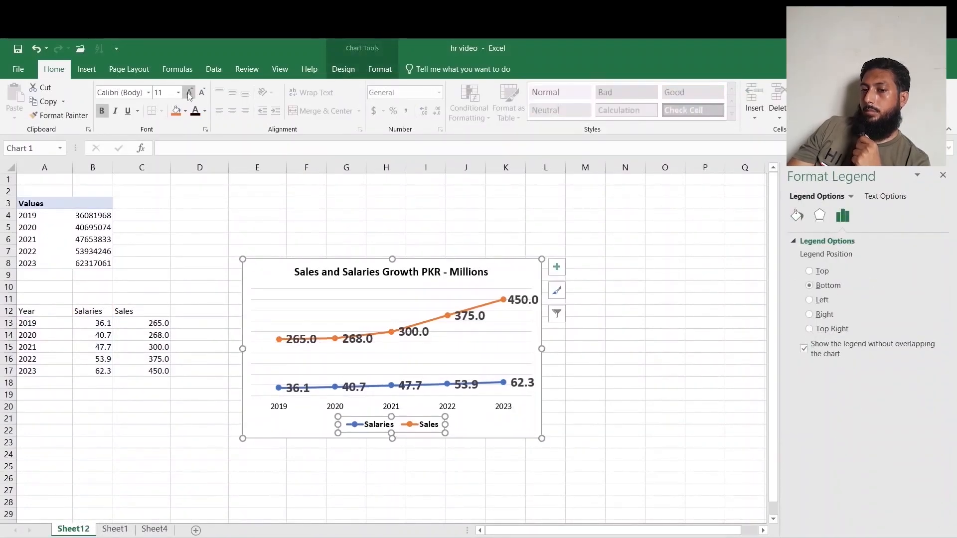
click(189, 93)
click(698, 390)
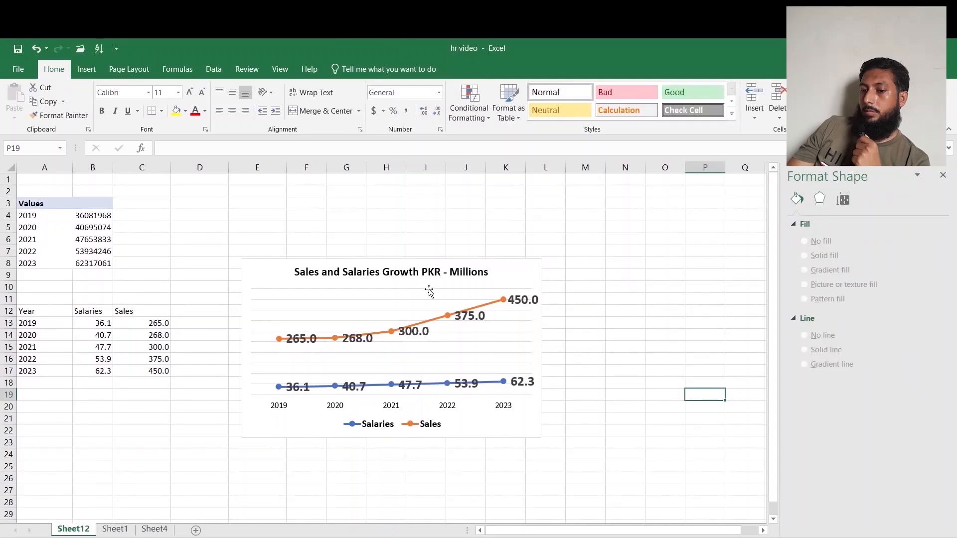
Remove the chart's major gridlines by setting them to no line.
click(453, 295)
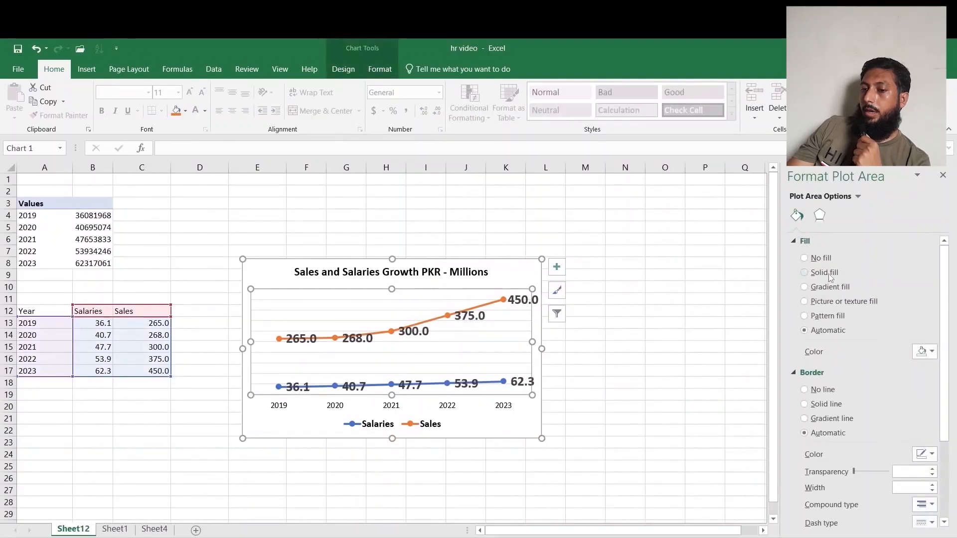
click(437, 310)
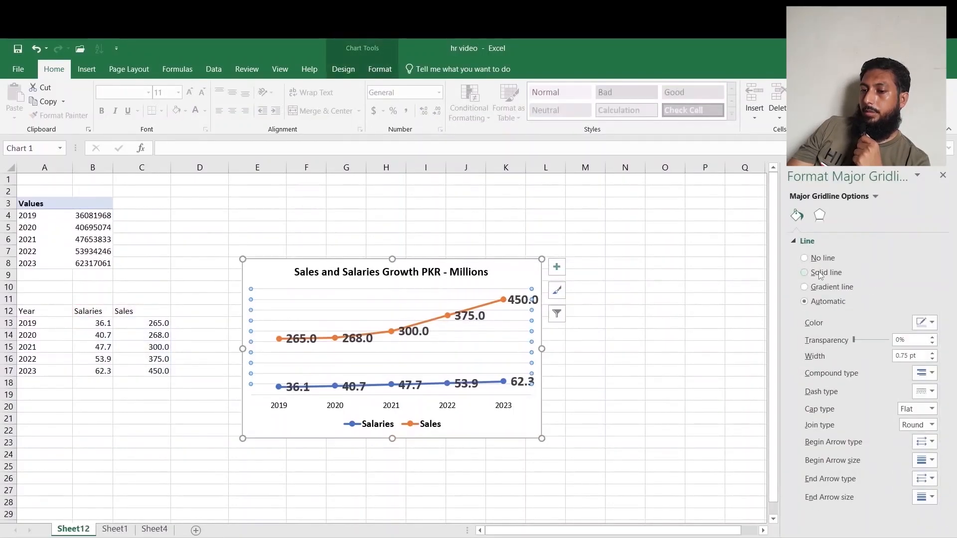
click(804, 258)
click(670, 395)
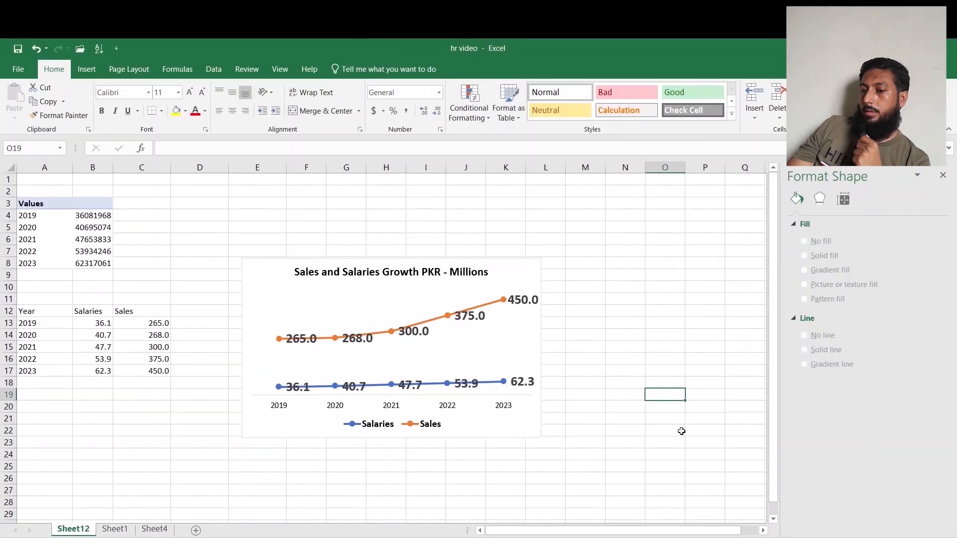
Move the individual Salaries data labels up above their markers.
click(684, 325)
click(469, 388)
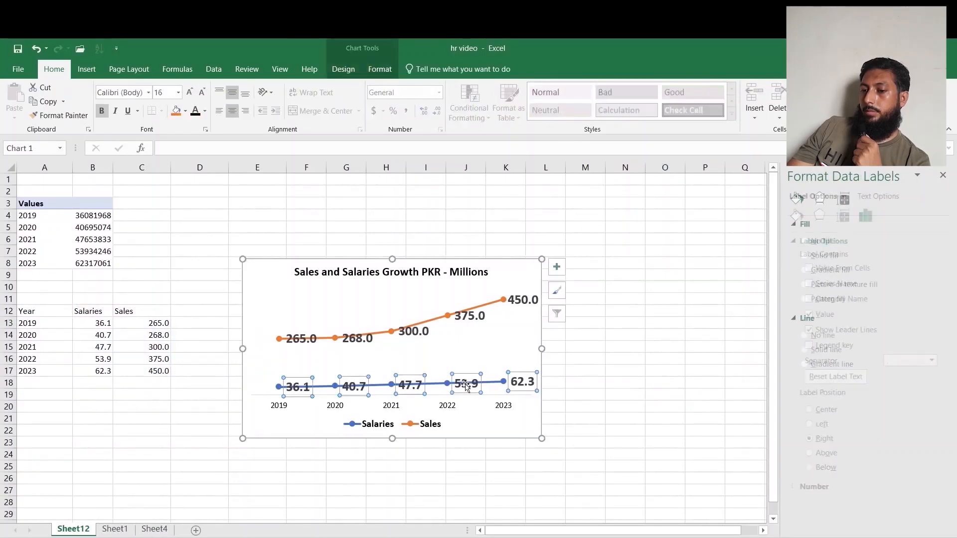
click(469, 388)
drag(469, 388, 467, 368)
drag(410, 387, 409, 370)
drag(352, 388, 298, 372)
drag(519, 383, 510, 368)
click(647, 382)
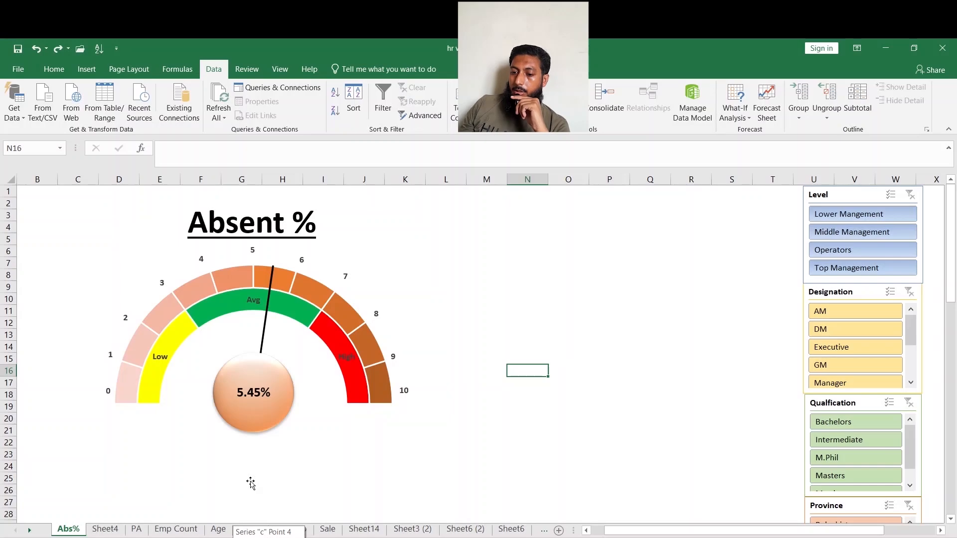
Scroll through the sheet tabs and open the Sheet10 dashboard.
click(30, 531)
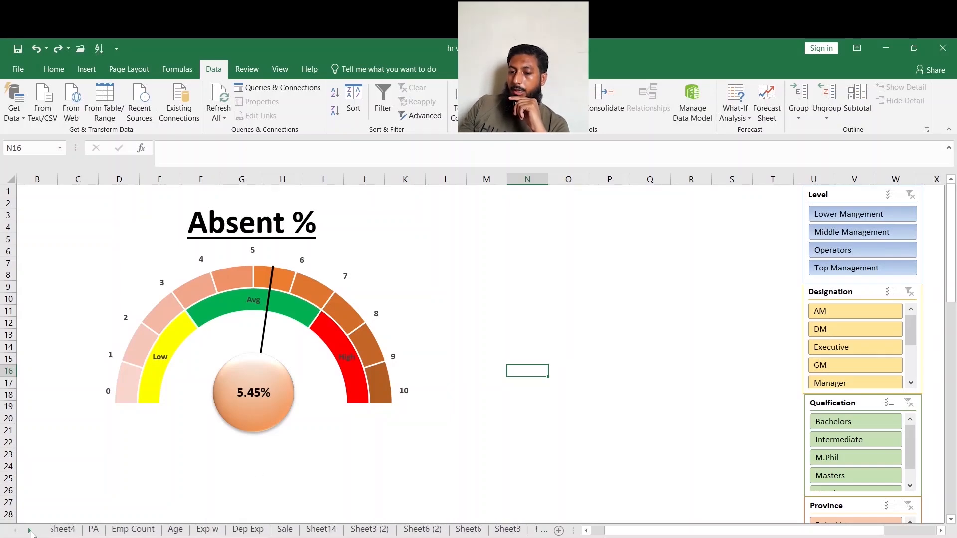
click(30, 531)
click(30, 531)
click(30, 532)
click(30, 531)
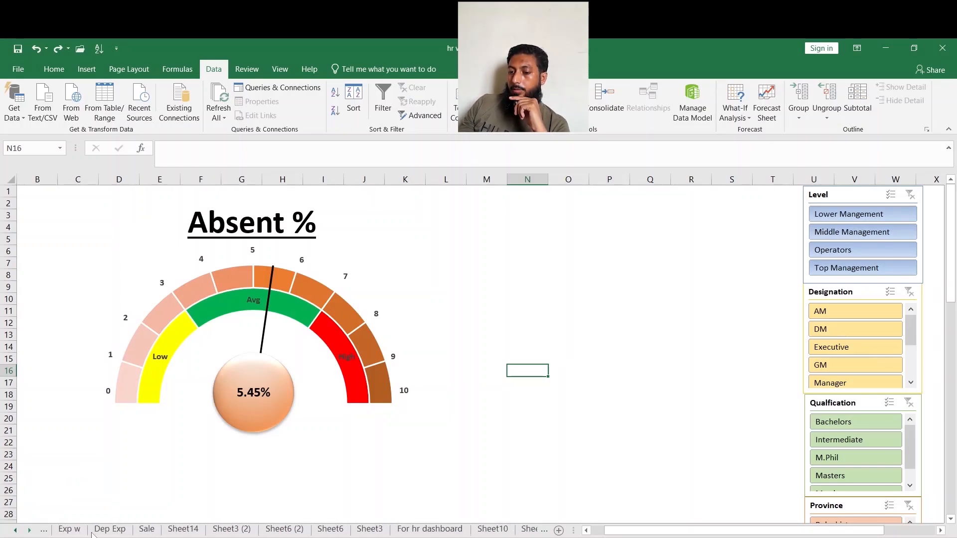
click(491, 529)
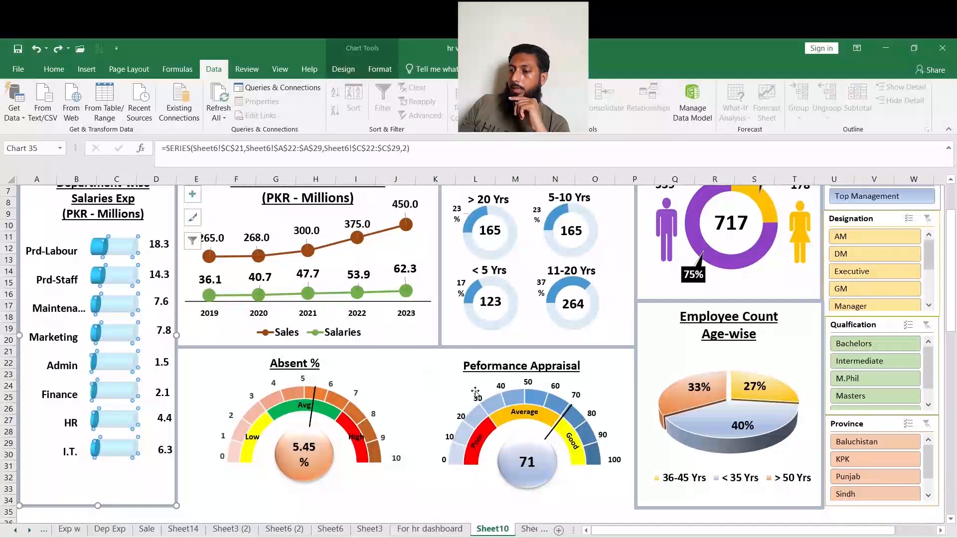